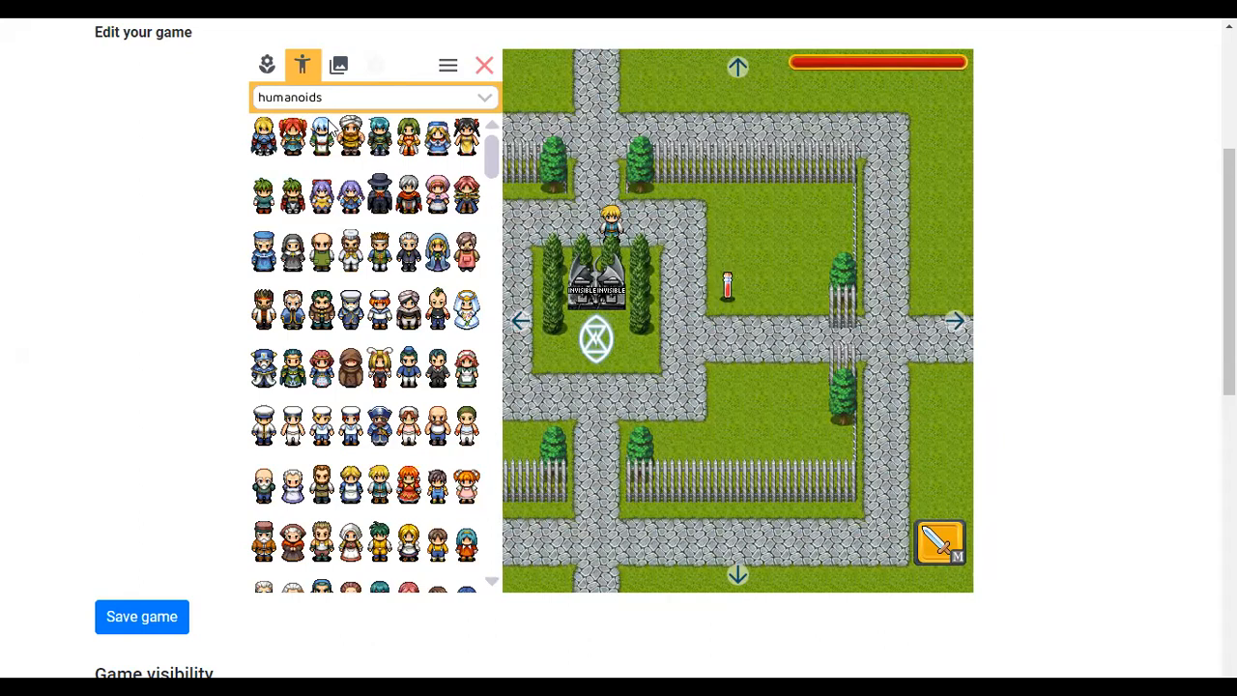
{"action": "double_click", "coordinate": [559, 308]}
{"action": "left_click", "coordinate": [335, 81]}
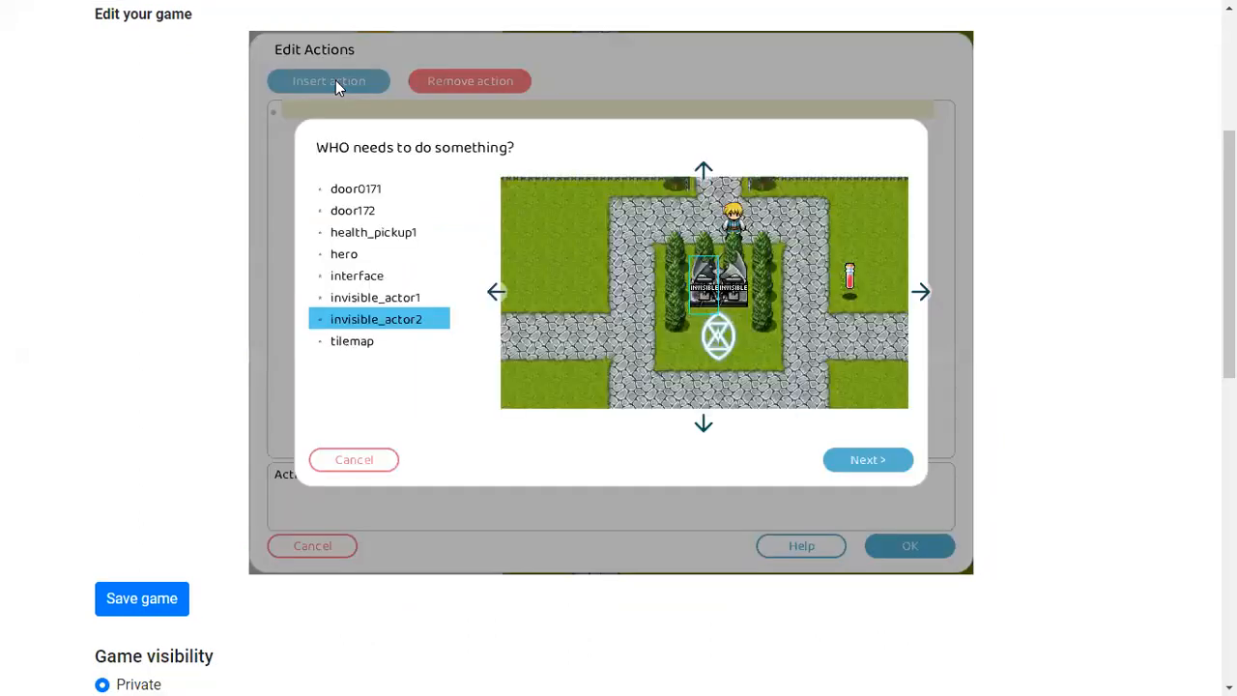
{"action": "double_click", "coordinate": [353, 255]}
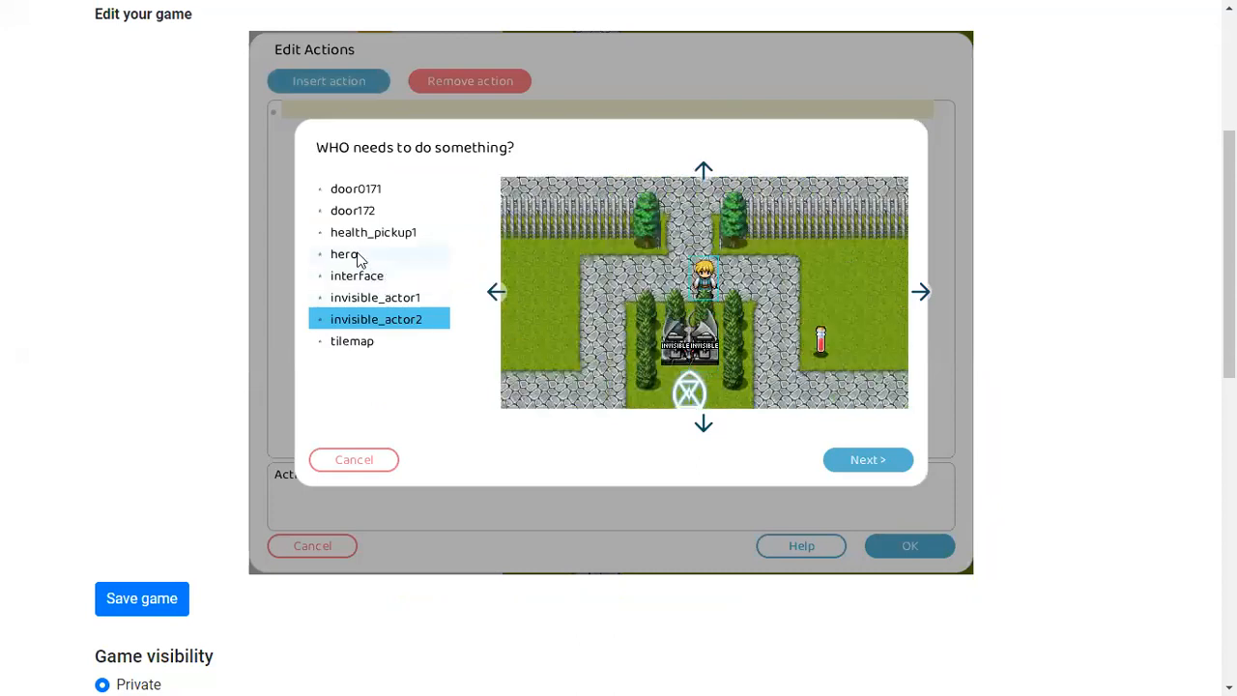
{"action": "scroll", "coordinate": [377, 333], "scroll_direction": "down", "scroll_amount": 5}
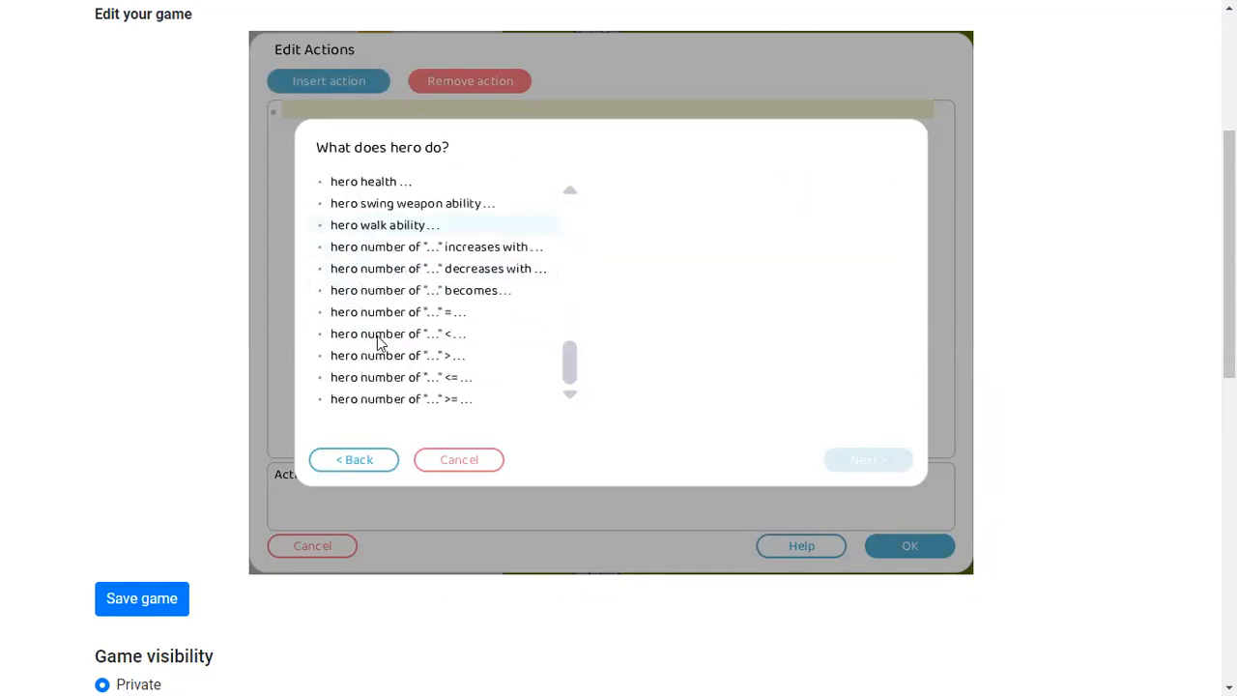
{"action": "scroll", "coordinate": [393, 376], "scroll_direction": "up", "scroll_amount": 6}
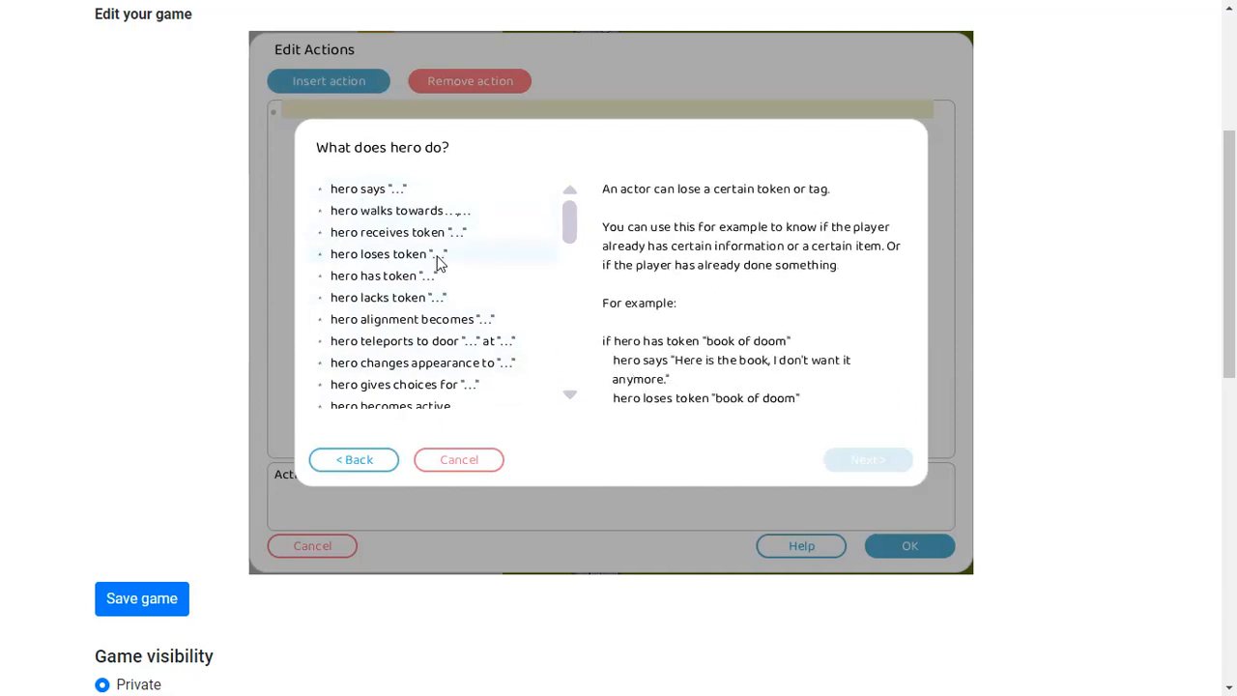
{"action": "scroll", "coordinate": [440, 319], "scroll_direction": "down", "scroll_amount": 10}
{"action": "left_click", "coordinate": [459, 459]}
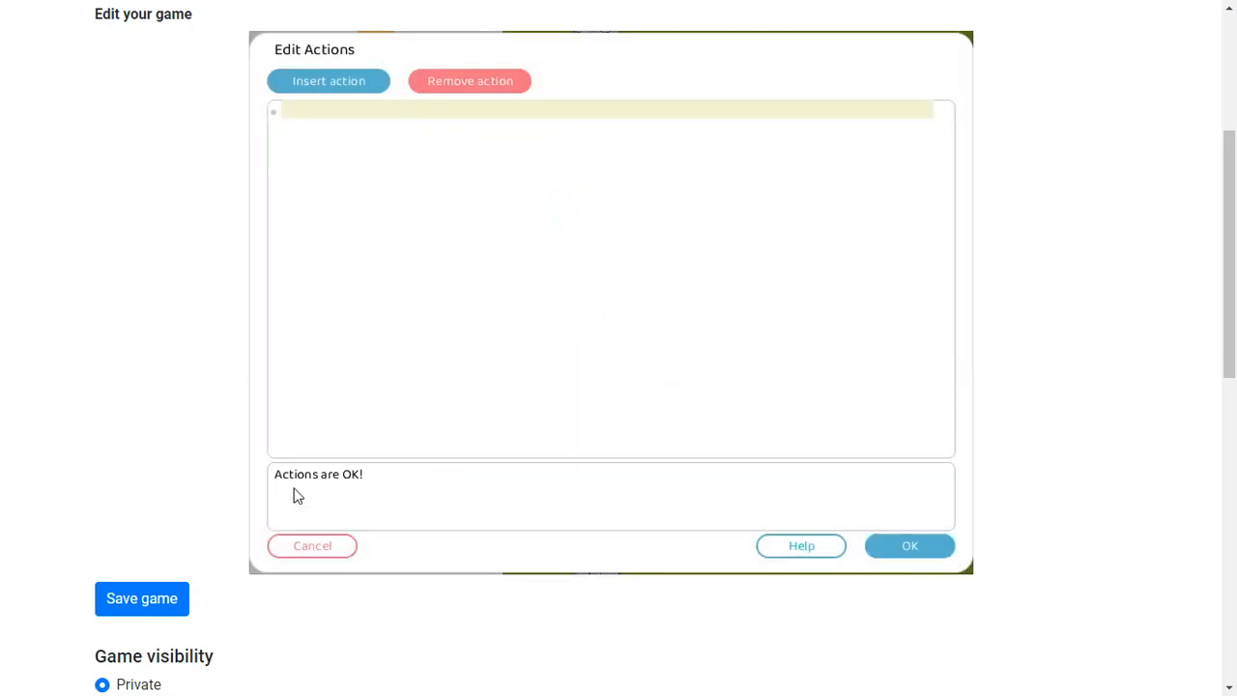
{"action": "left_click", "coordinate": [324, 554]}
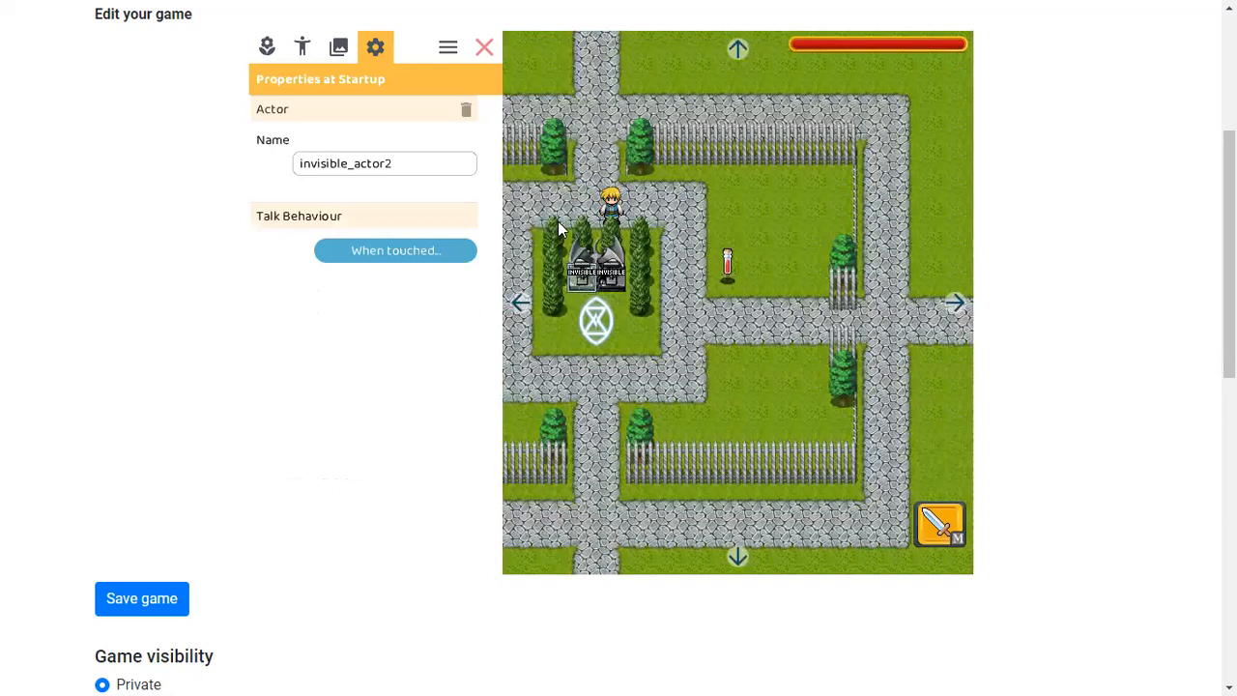
Switch to play mode and walk the hero around the central statue to test the scene
{"action": "left_click", "coordinate": [484, 48]}
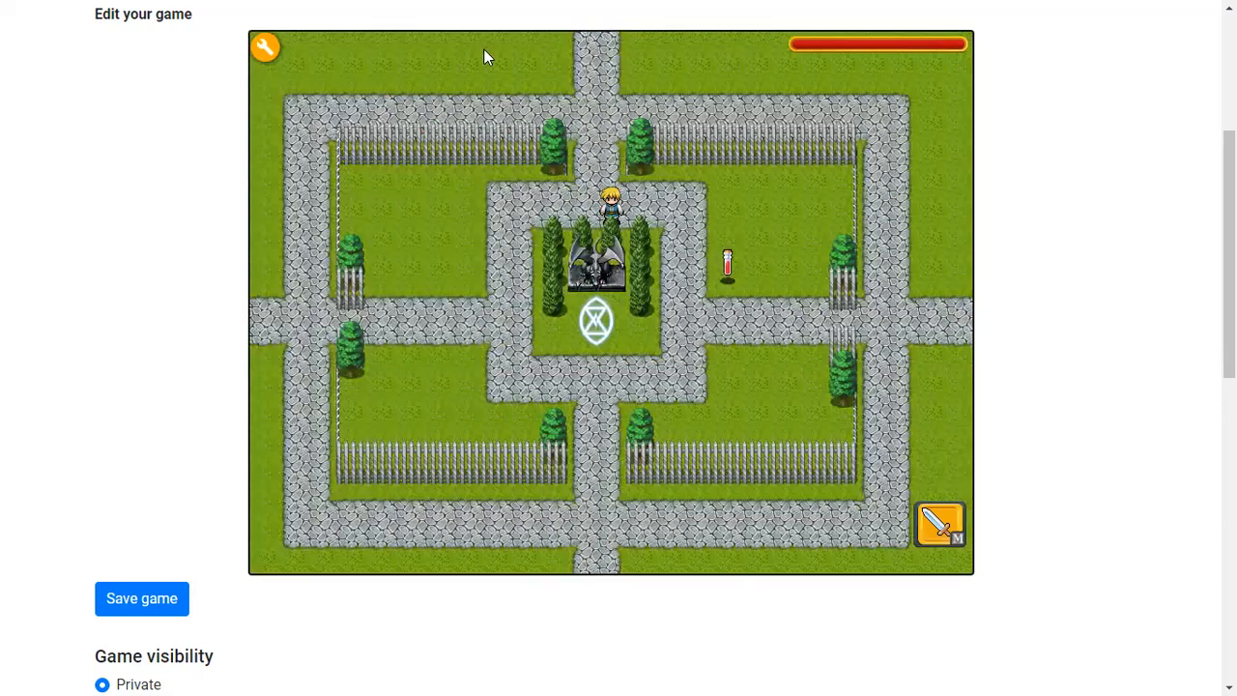
{"action": "left_click", "coordinate": [265, 46]}
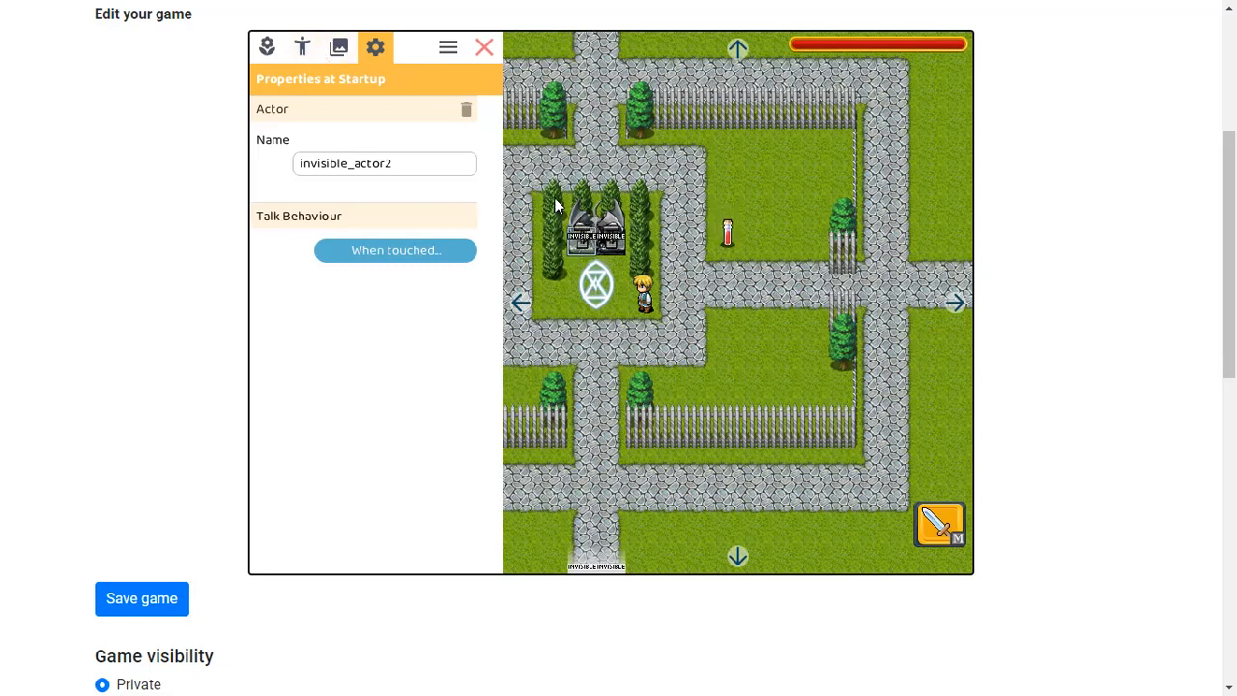
{"action": "left_click", "coordinate": [484, 47]}
{"action": "key", "text": "Left"}
{"action": "key", "text": "Down"}
{"action": "key", "text": "Right"}
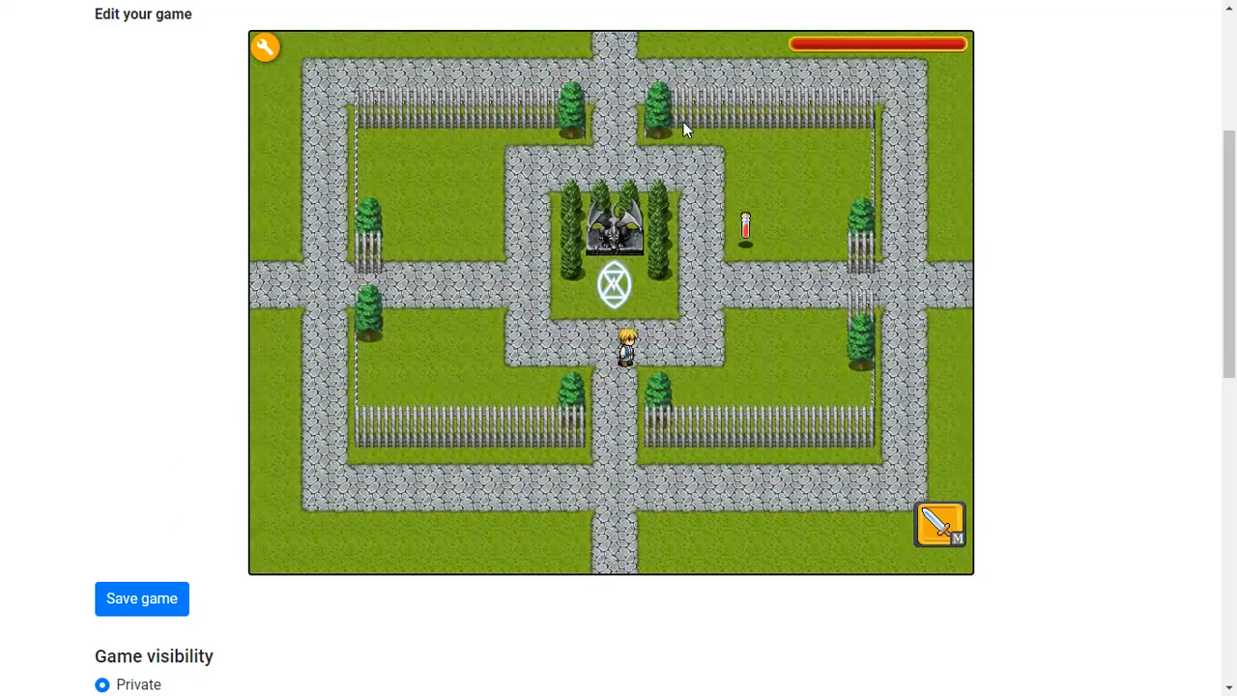
{"action": "key", "text": "Up"}
{"action": "key", "text": "space"}
{"action": "key", "text": "space"}
{"action": "key", "text": "Down"}
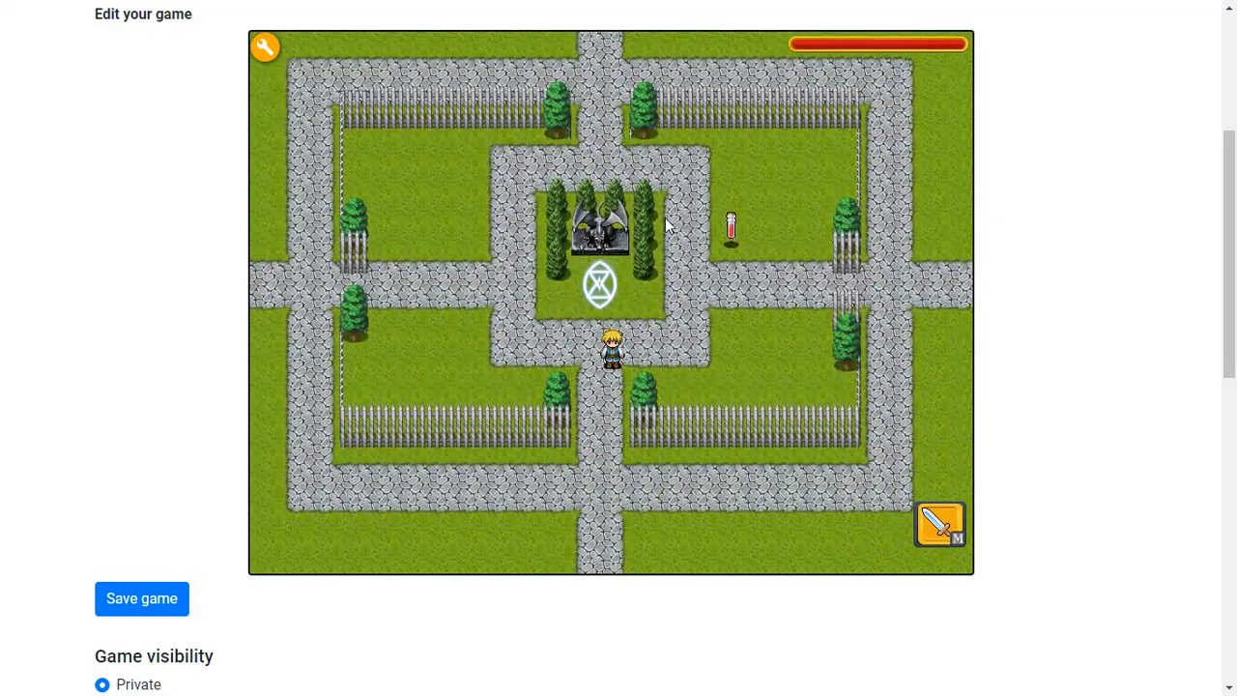
{"action": "key", "text": "m"}
{"action": "left_click", "coordinate": [578, 176]}
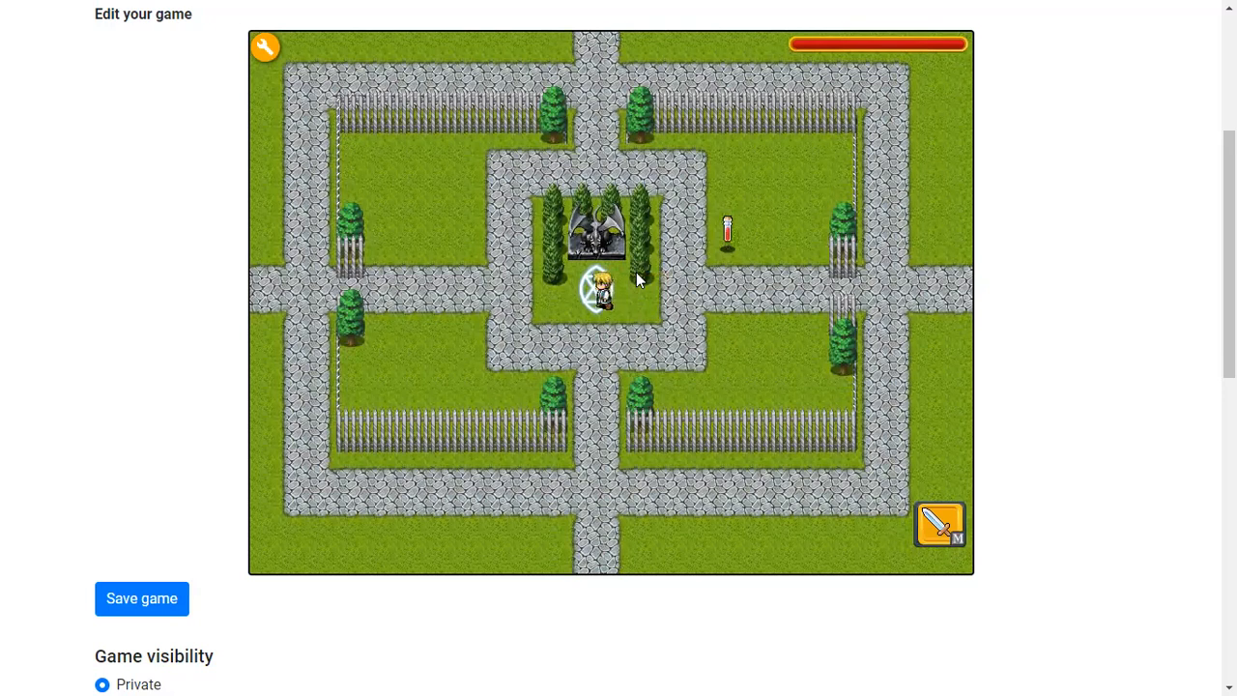
Walk the hero onto the magic circle and around it to test its behaviour
{"action": "key", "text": "Down"}
{"action": "key", "text": "Left"}
{"action": "key", "text": "Right"}
{"action": "key", "text": "Down"}
{"action": "key", "text": "Down"}
{"action": "key", "text": "Left"}
{"action": "key", "text": "Up"}
{"action": "key", "text": "Right"}
{"action": "key", "text": "Down"}
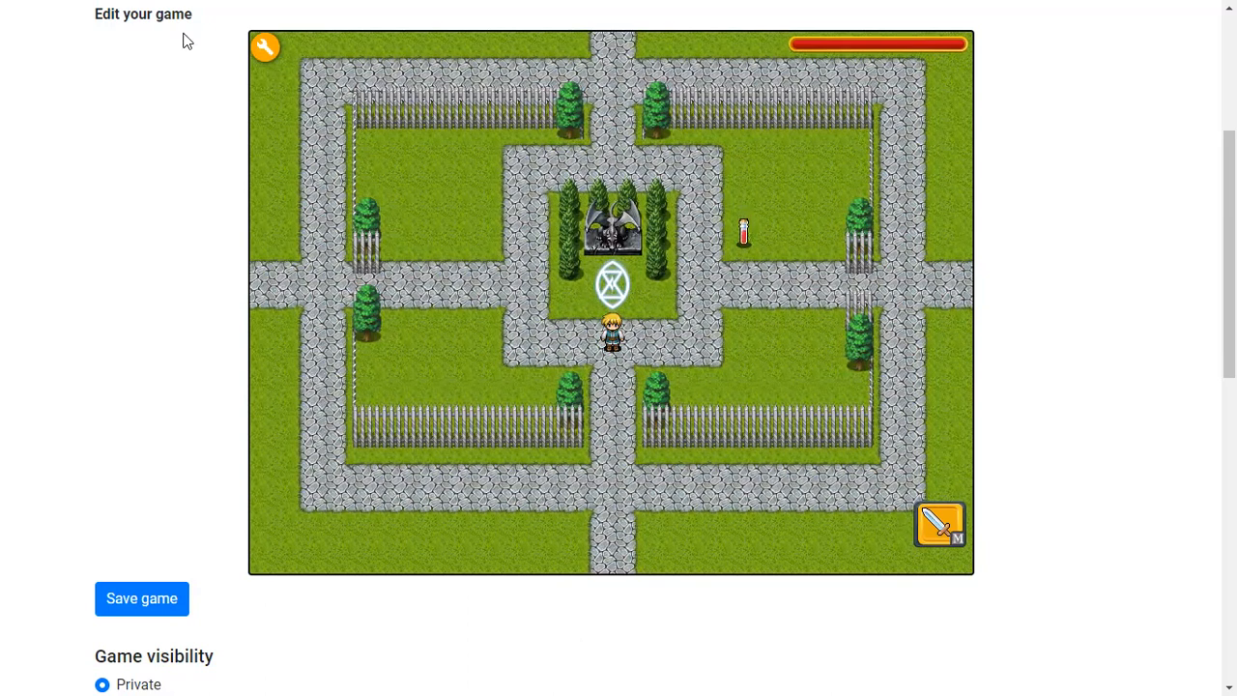
{"action": "left_click", "coordinate": [262, 56]}
{"action": "left_click", "coordinate": [486, 55]}
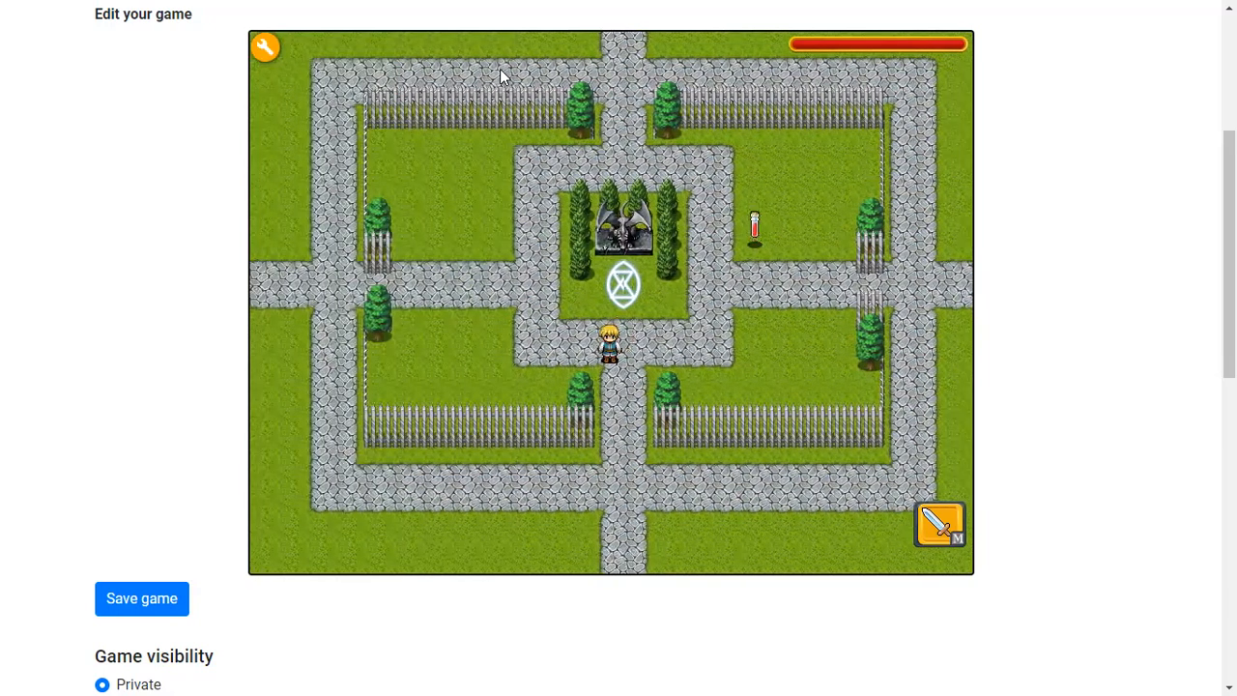
{"action": "left_click", "coordinate": [274, 54]}
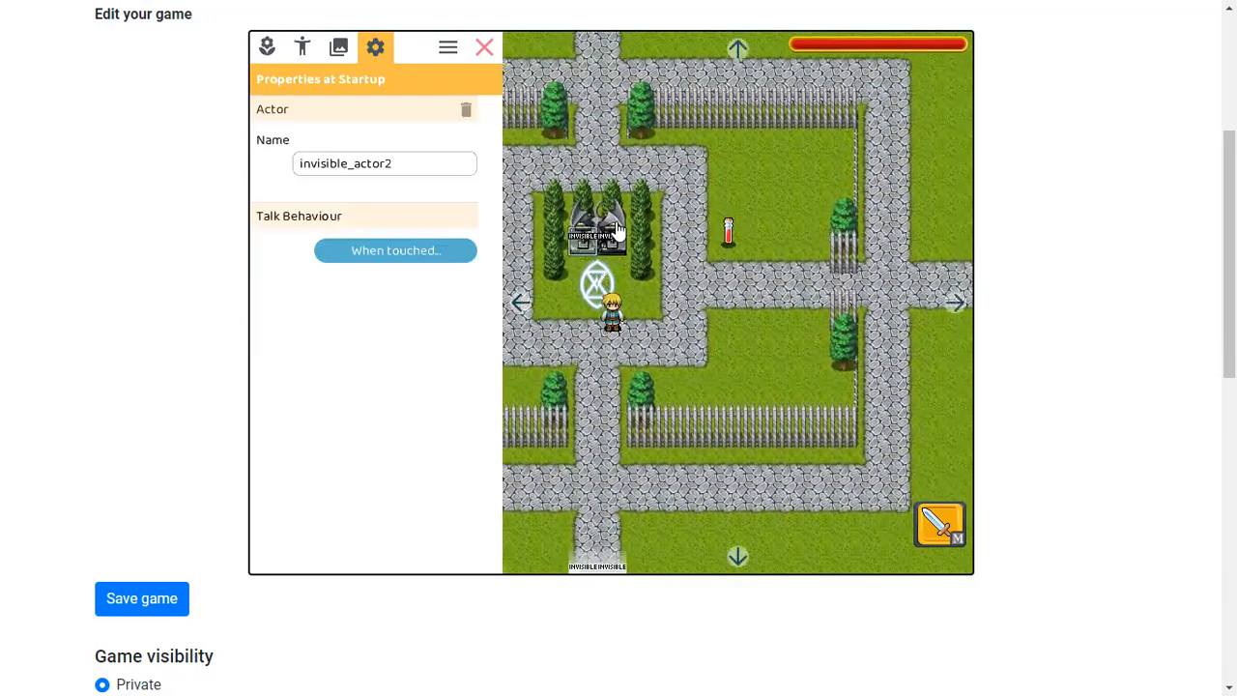
{"action": "left_click", "coordinate": [486, 47]}
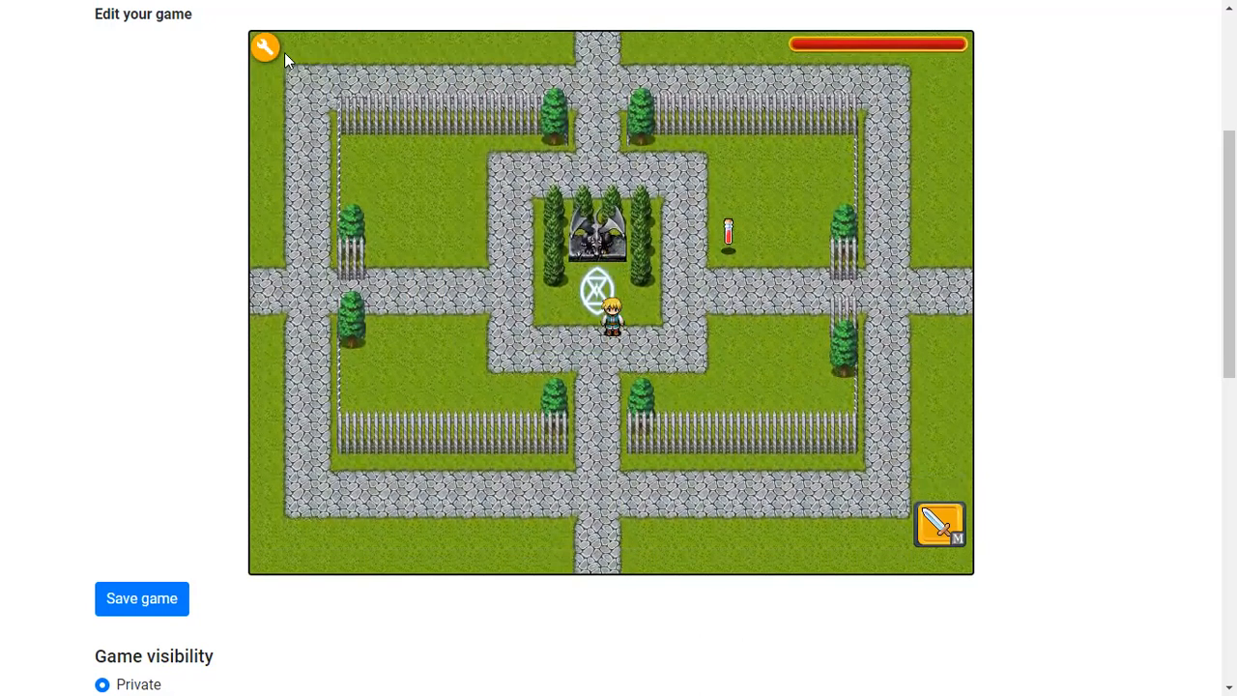
{"action": "left_click", "coordinate": [271, 50]}
{"action": "left_click_drag", "start_coordinate": [687, 308], "coordinate": [599, 230]}
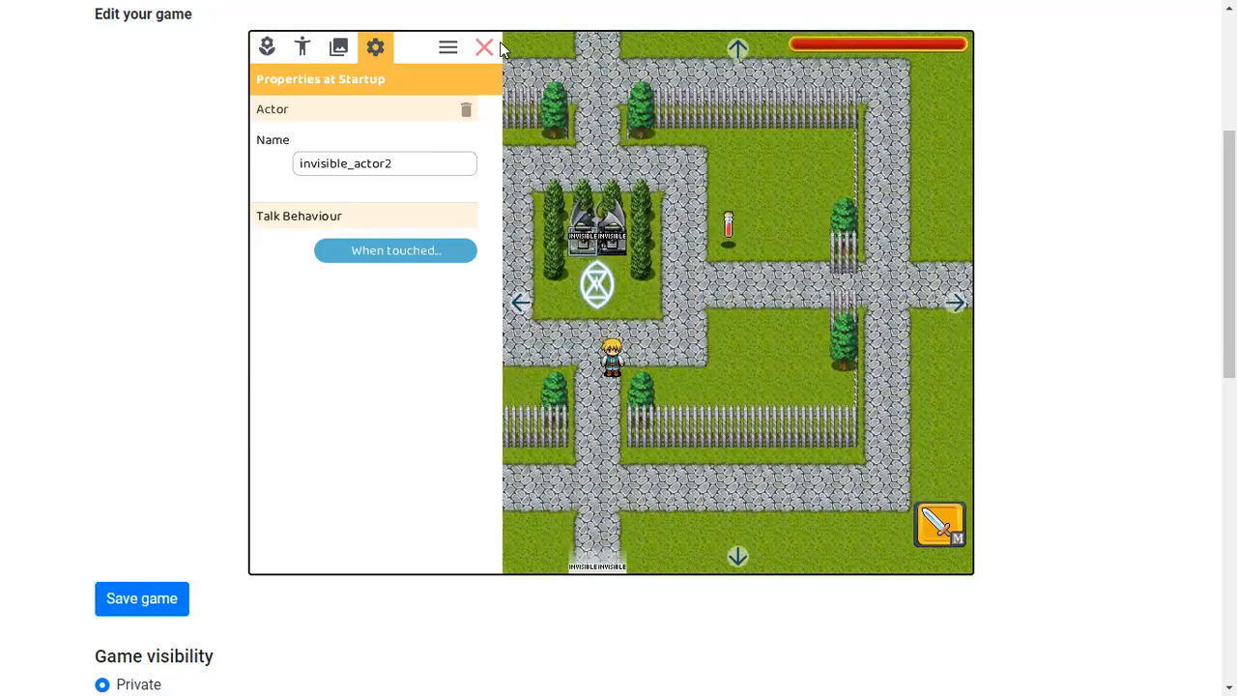
{"action": "left_click", "coordinate": [499, 44]}
{"action": "left_click", "coordinate": [500, 42]}
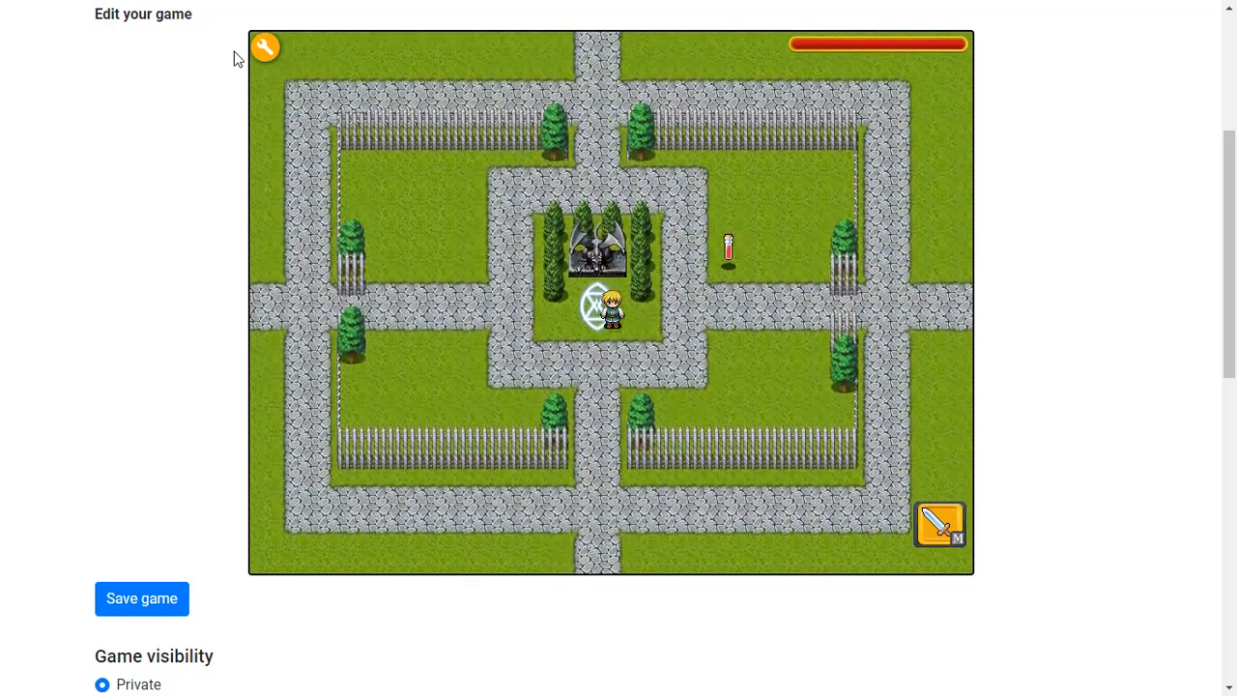
Browse the humanoid character sprites in the actor palette, then return to play mode
{"action": "left_click", "coordinate": [263, 48]}
{"action": "left_click", "coordinate": [301, 47]}
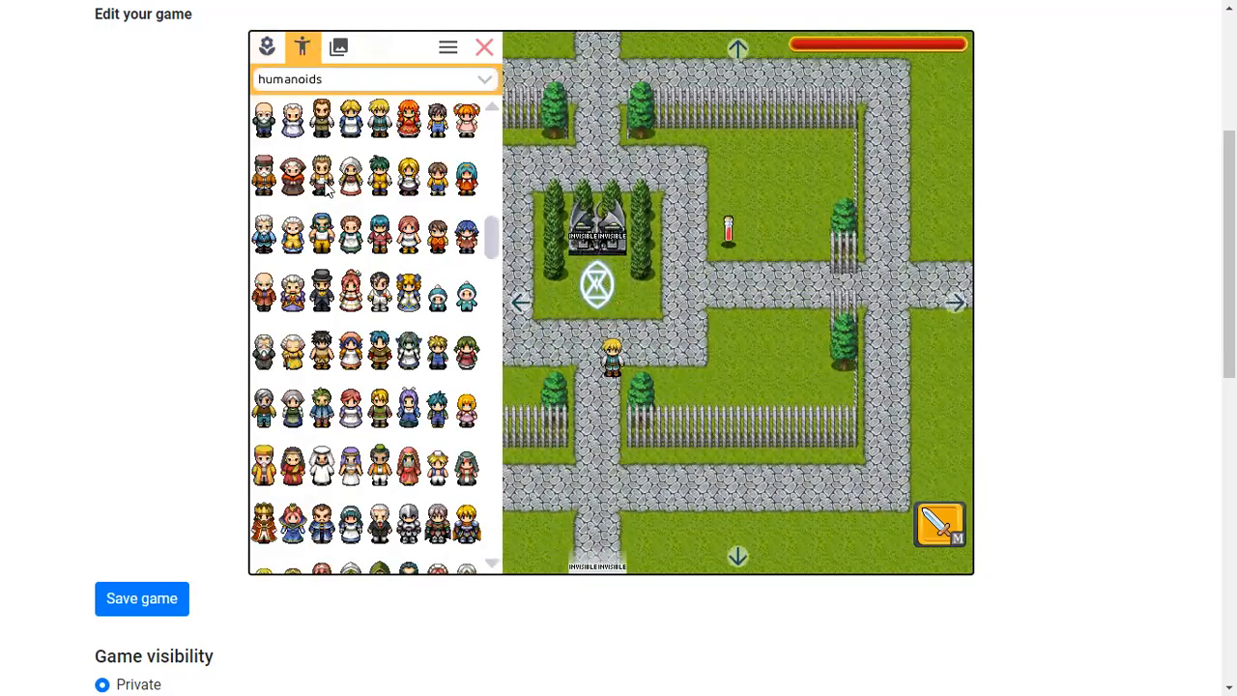
{"action": "scroll", "coordinate": [354, 322], "scroll_direction": "down", "scroll_amount": 10}
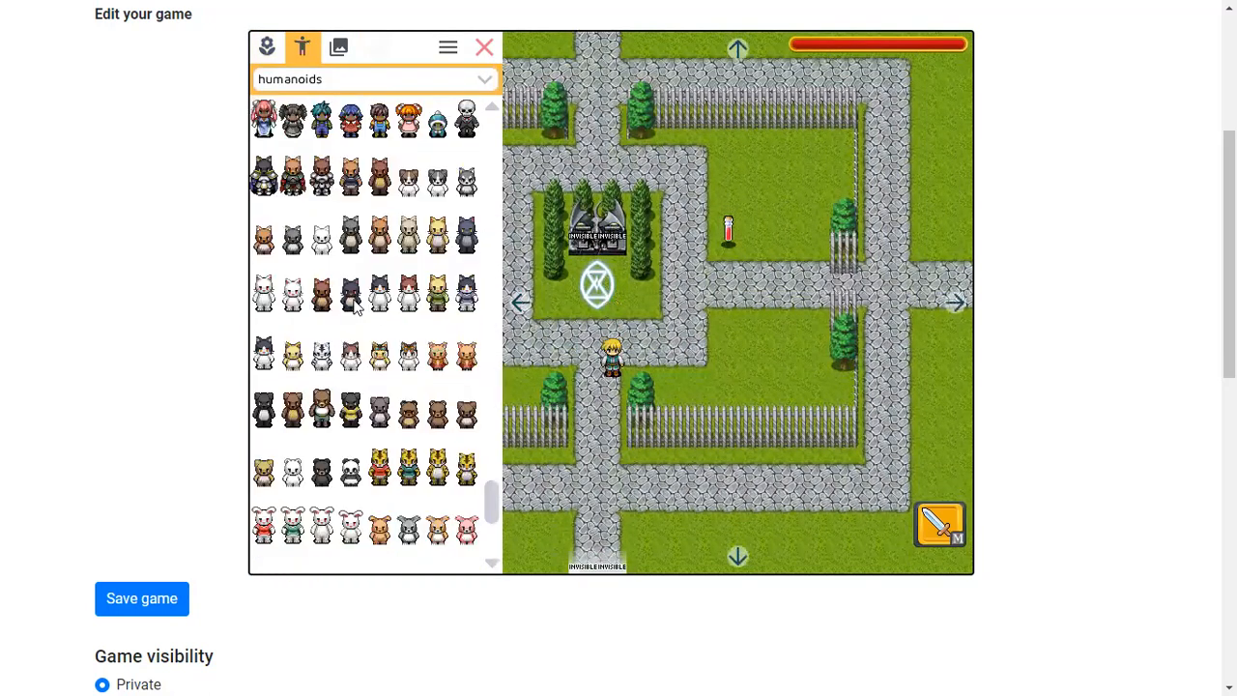
{"action": "scroll", "coordinate": [353, 338], "scroll_direction": "up", "scroll_amount": 9}
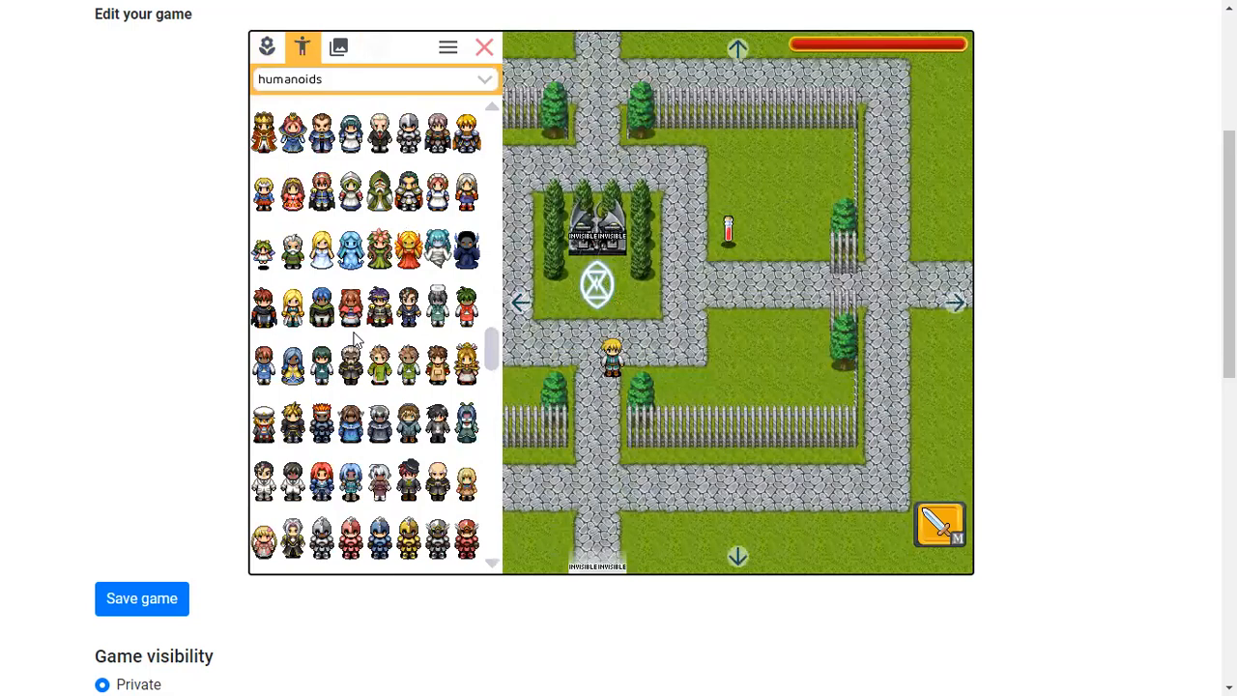
{"action": "left_click", "coordinate": [486, 47]}
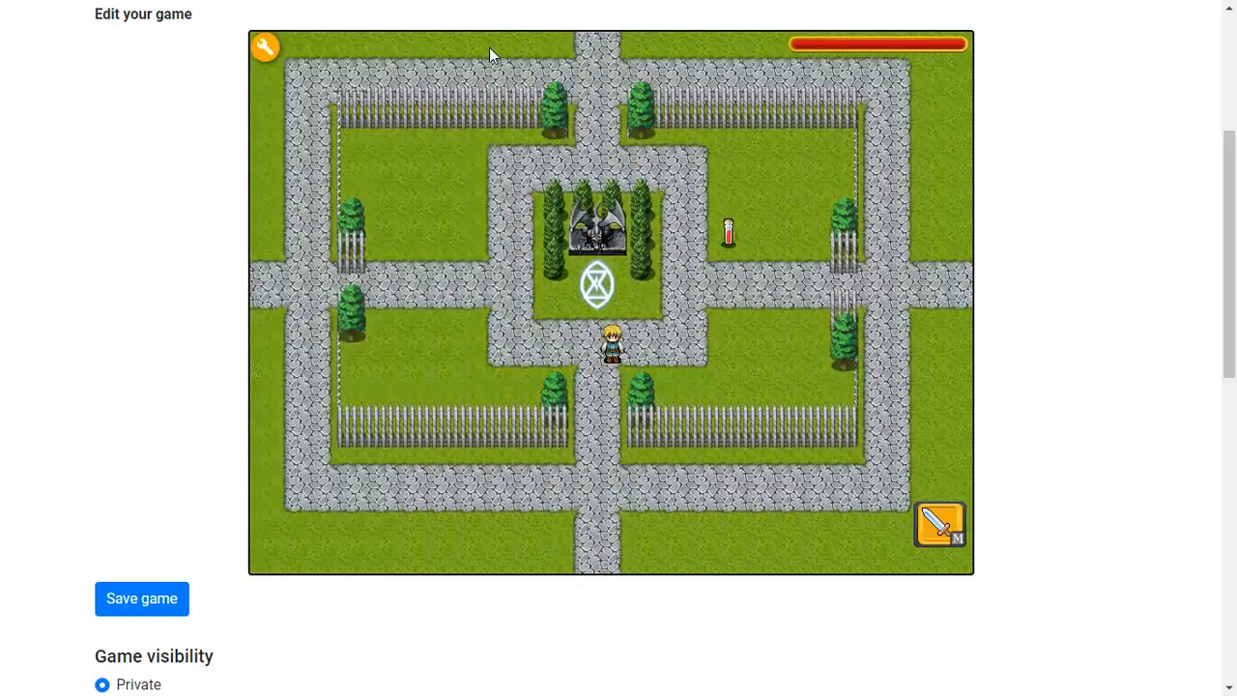
Playtest again by walking the hero up past the statue
{"action": "key", "text": "Left"}
{"action": "key", "text": "Up"}
{"action": "key", "text": "Right"}
{"action": "key", "text": "Down"}
{"action": "key", "text": "Left"}
{"action": "key", "text": "Down"}
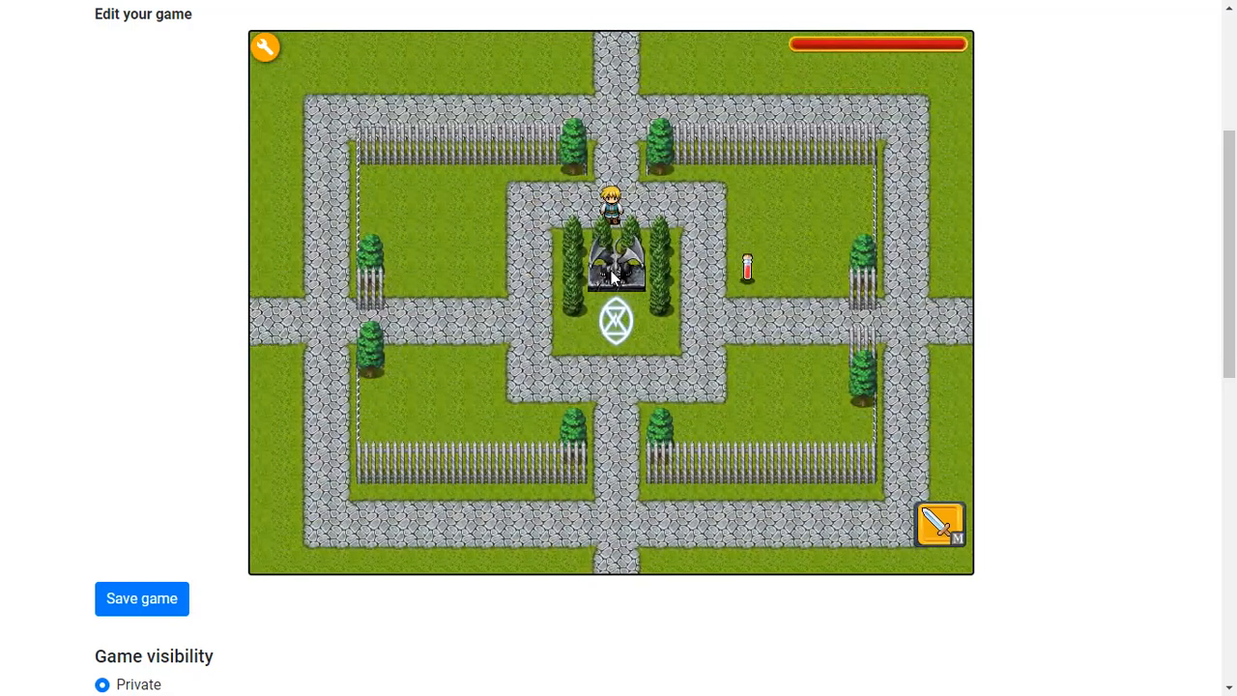
Open the tile palette and switch its tileset to REFMAP dungeon
{"action": "left_click", "coordinate": [265, 48]}
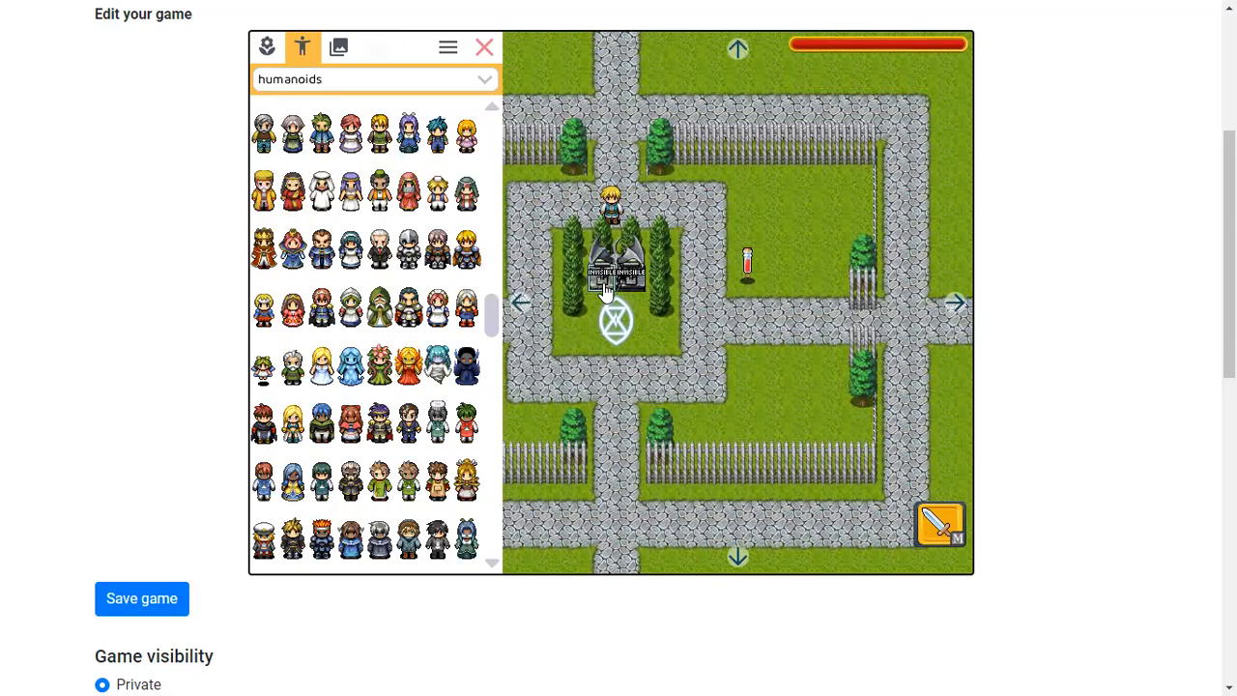
{"action": "left_click", "coordinate": [267, 48]}
{"action": "left_click", "coordinate": [289, 196]}
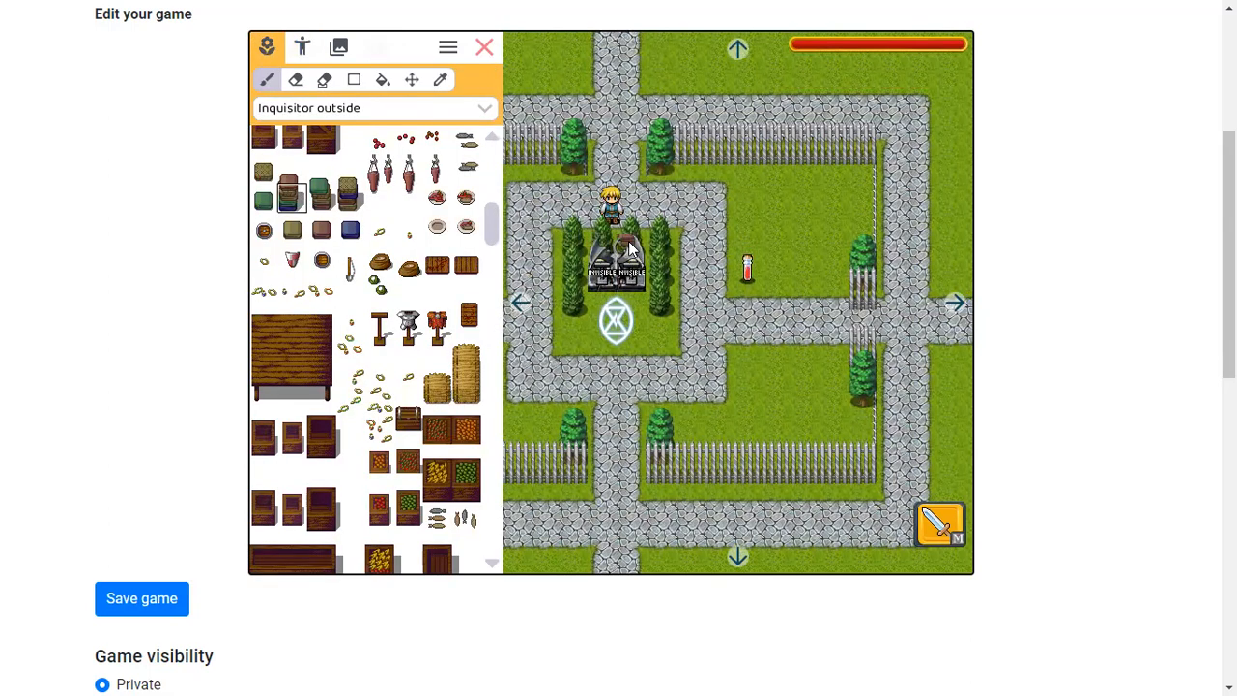
{"action": "left_click", "coordinate": [327, 108]}
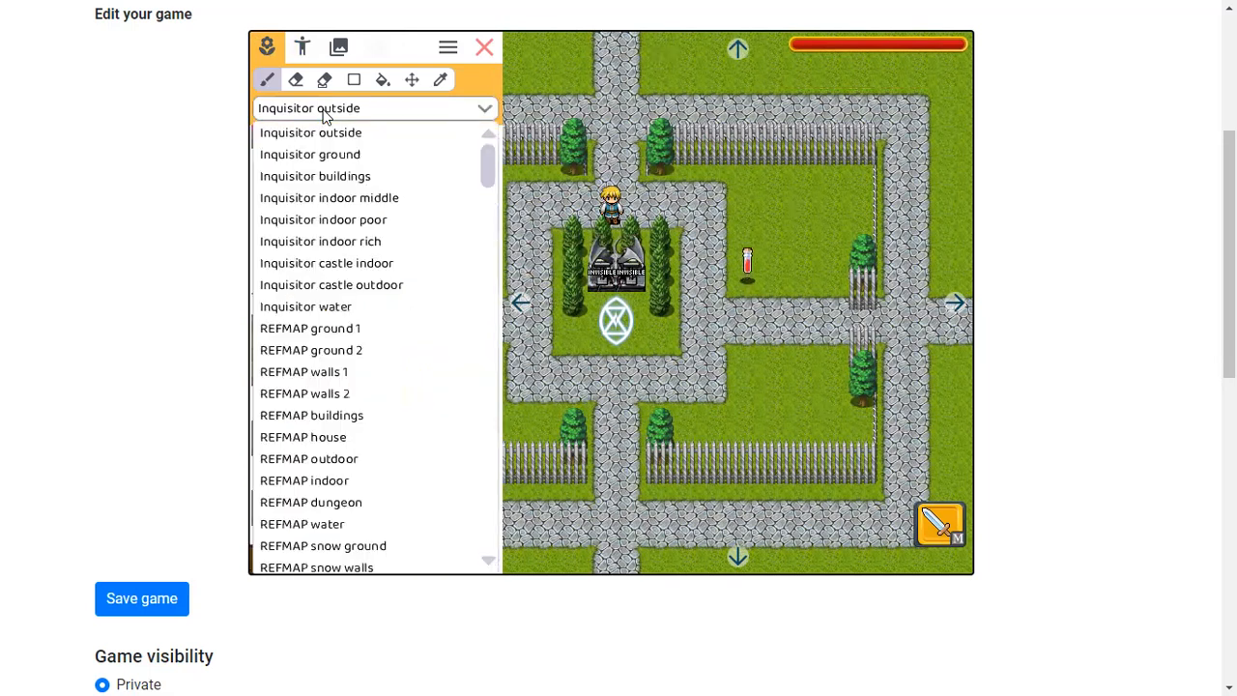
{"action": "scroll", "coordinate": [384, 389], "scroll_direction": "down", "scroll_amount": 1}
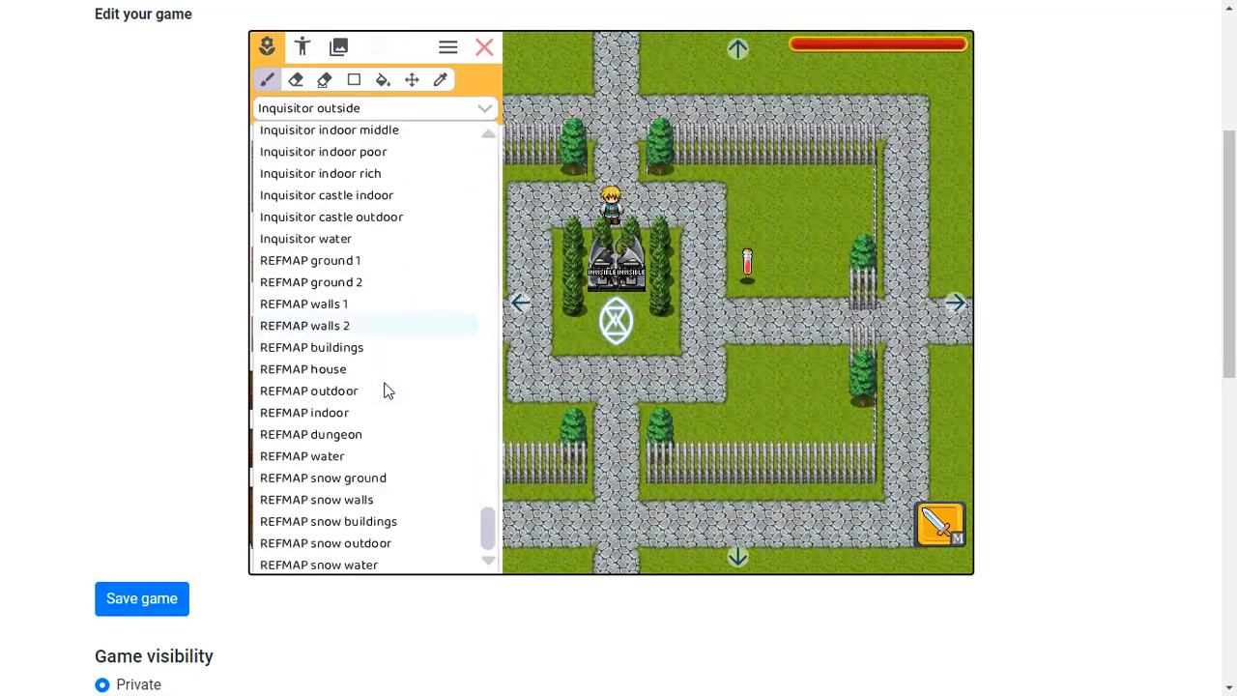
{"action": "left_click", "coordinate": [331, 441]}
{"action": "scroll", "coordinate": [351, 377], "scroll_direction": "down", "scroll_amount": 5}
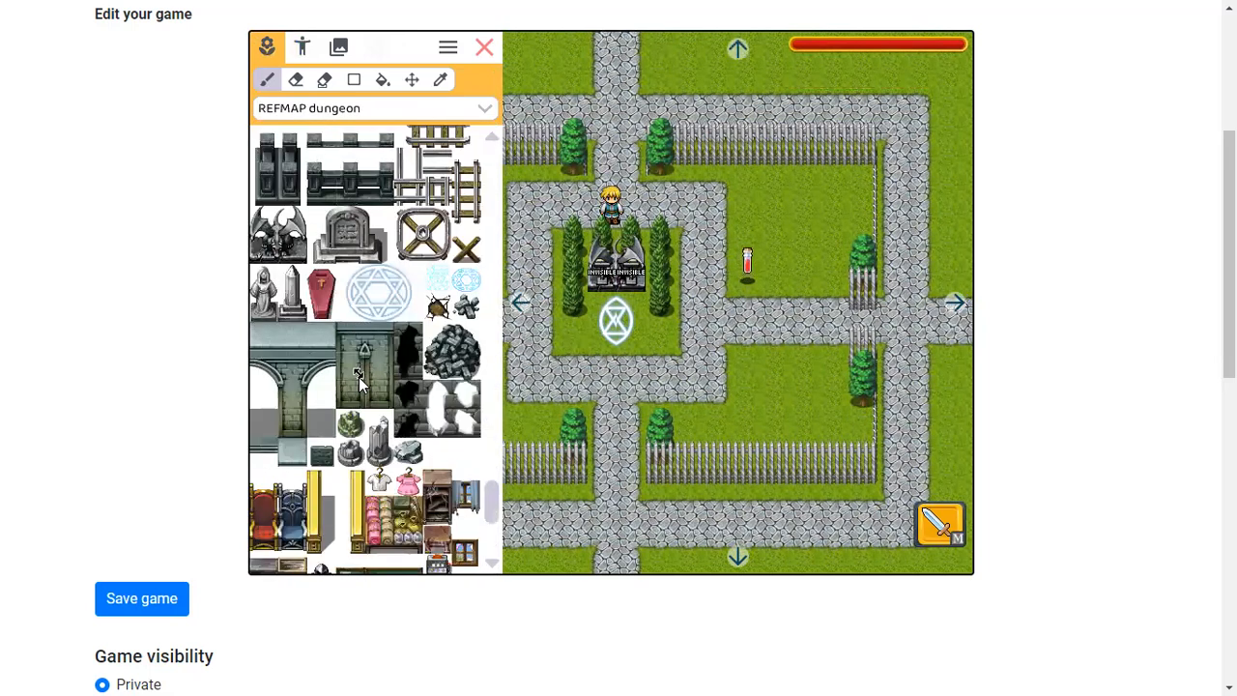
{"action": "scroll", "coordinate": [358, 375], "scroll_direction": "up", "scroll_amount": 1}
Try stamping a glowing circle tile from the dungeon tileset onto the magic circle, then close the editor
{"action": "left_click_drag", "start_coordinate": [348, 362], "coordinate": [410, 336]}
{"action": "left_click", "coordinate": [633, 326]}
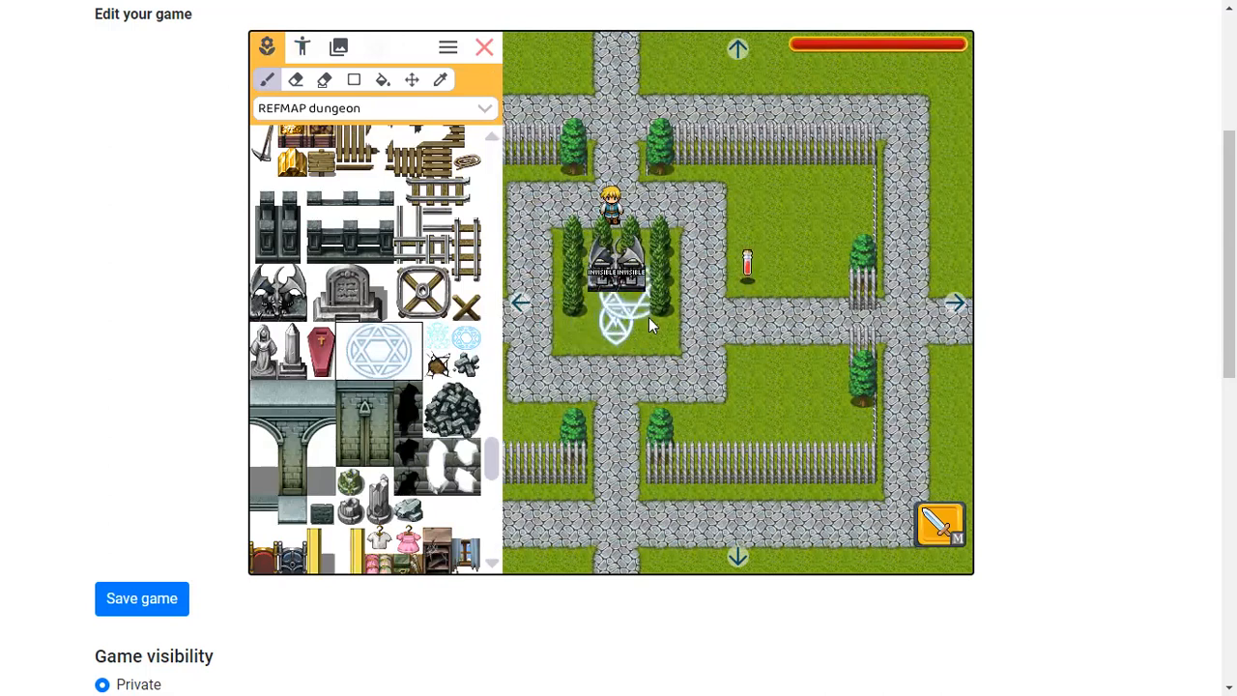
{"action": "left_click", "coordinate": [469, 340]}
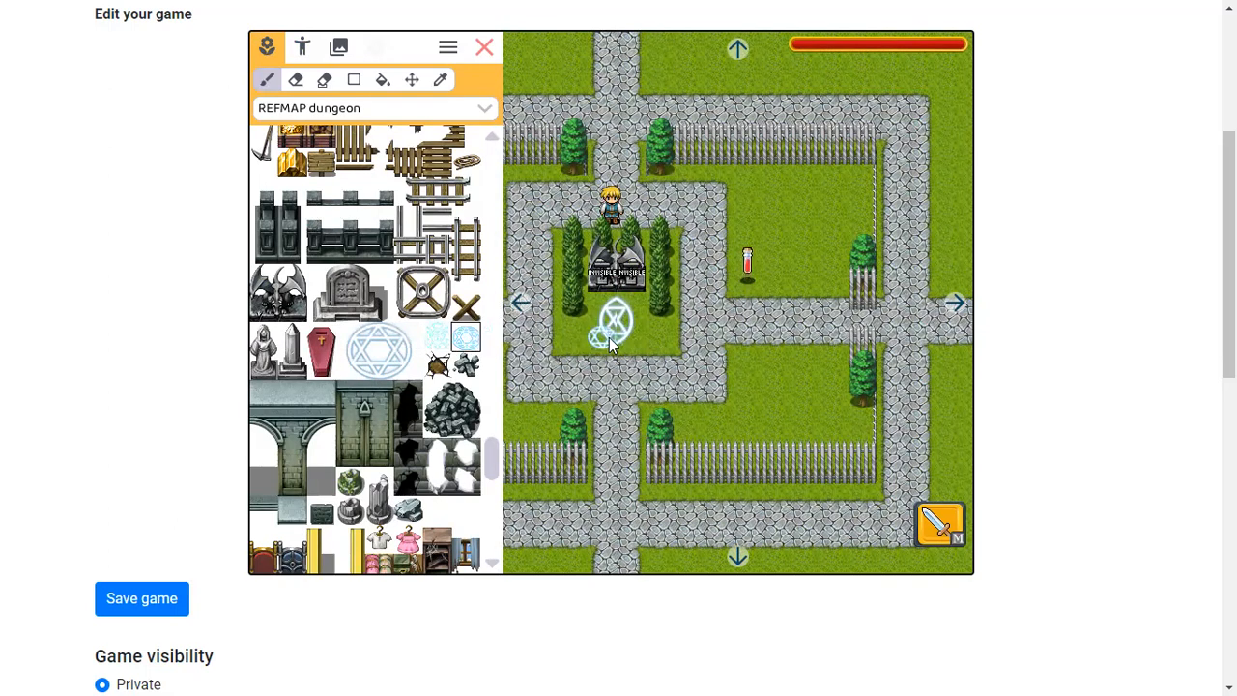
{"action": "left_click", "coordinate": [616, 338]}
{"action": "left_click", "coordinate": [295, 313]}
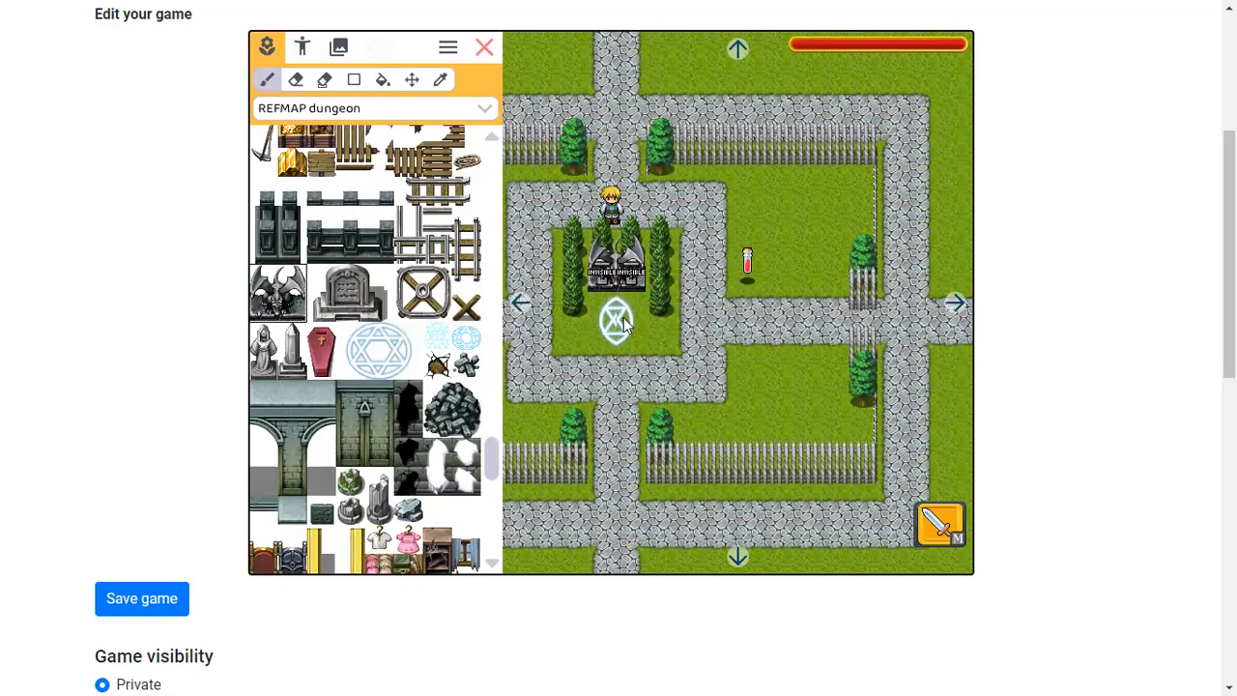
{"action": "left_click", "coordinate": [484, 47]}
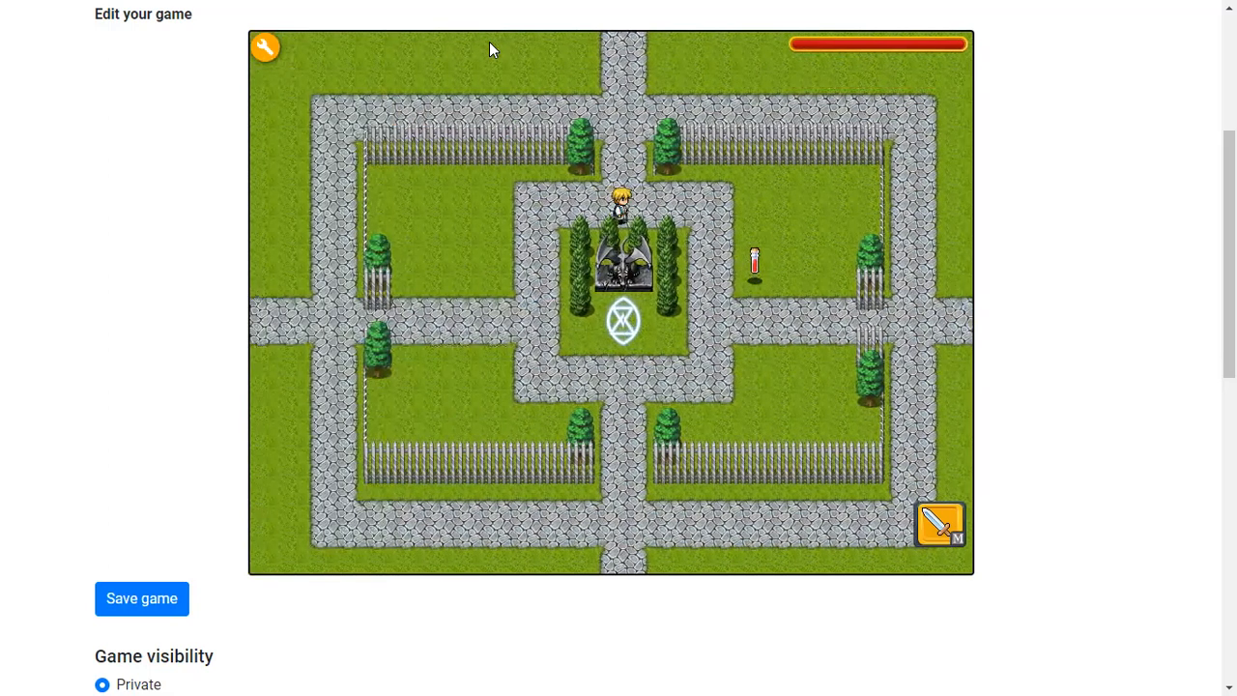
Walk the hero briefly beside the magic circle in play mode, then reopen the editor
{"action": "key", "text": "Right"}
{"action": "key", "text": "Down"}
{"action": "key", "text": "Left"}
{"action": "left_click", "coordinate": [268, 46]}
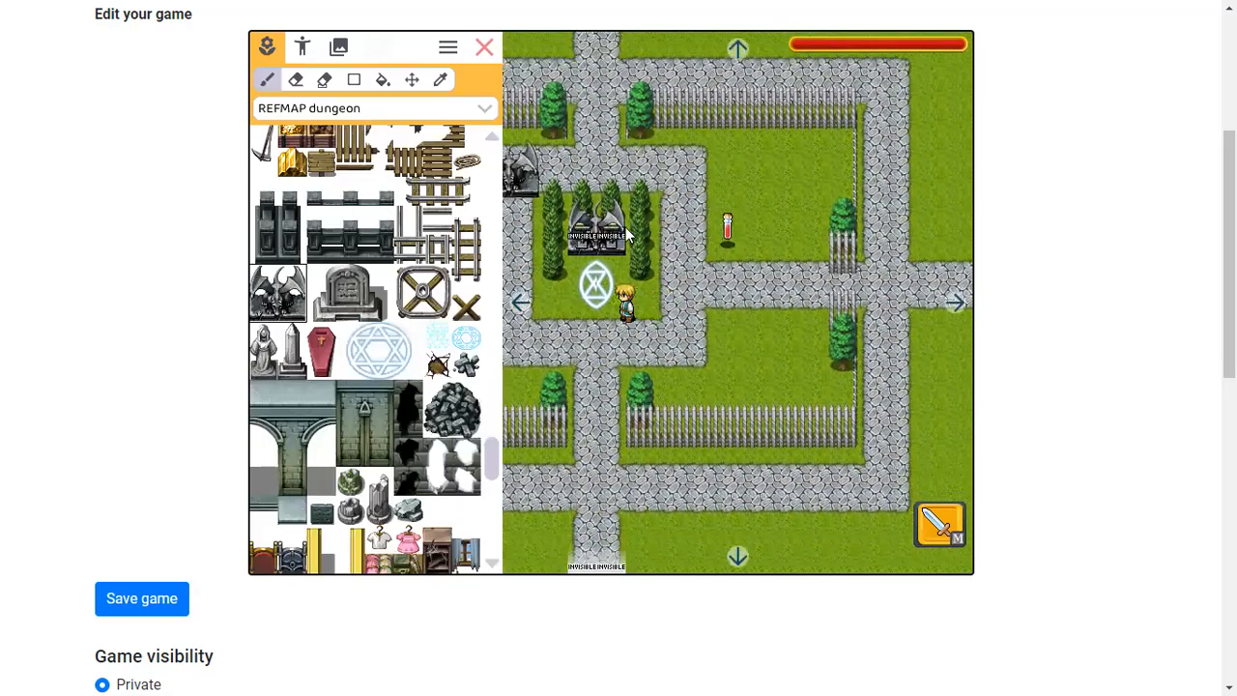
Switch the character palette to objects and place an invisible floor switch east of the statue garden and a blue crystal near the upper-right fence
{"action": "left_click", "coordinate": [301, 49]}
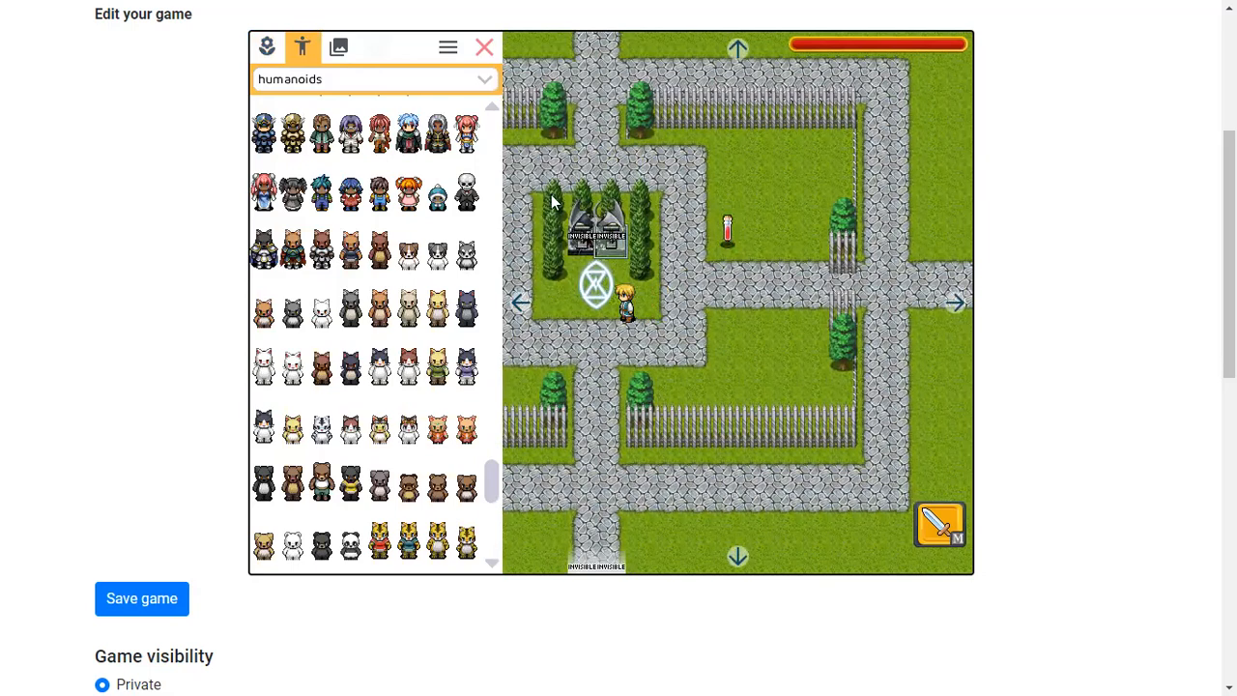
{"action": "scroll", "coordinate": [397, 225], "scroll_direction": "up", "scroll_amount": 5}
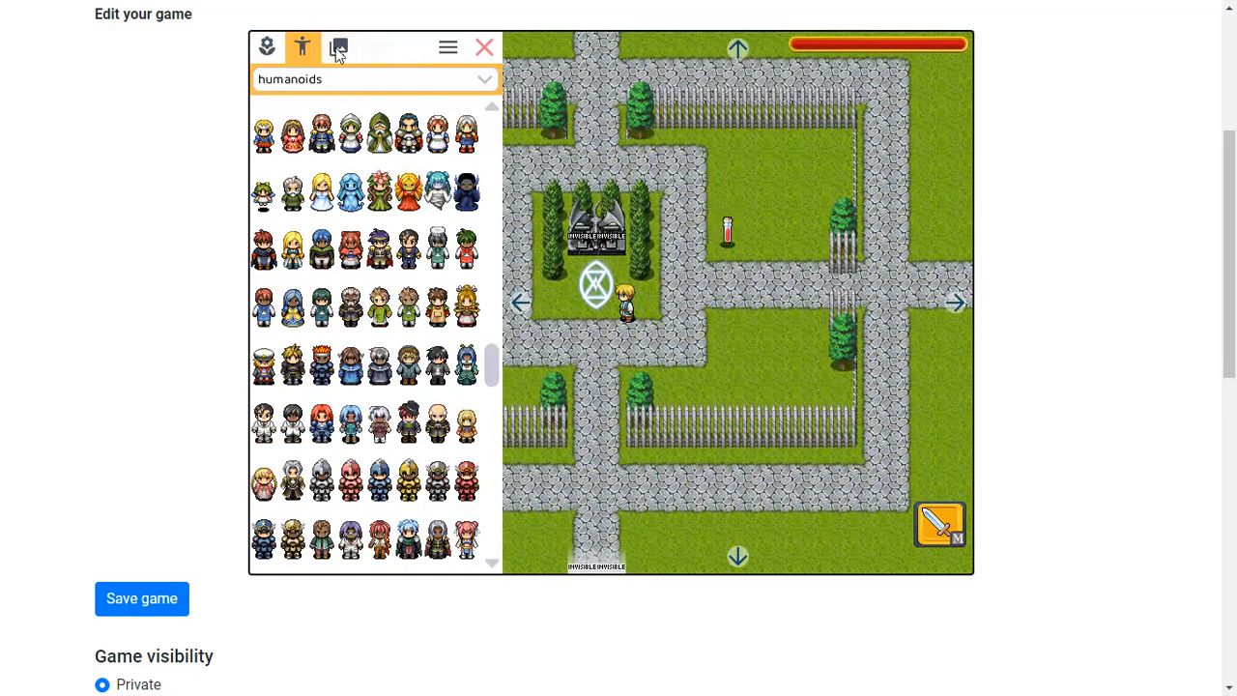
{"action": "left_click", "coordinate": [301, 83]}
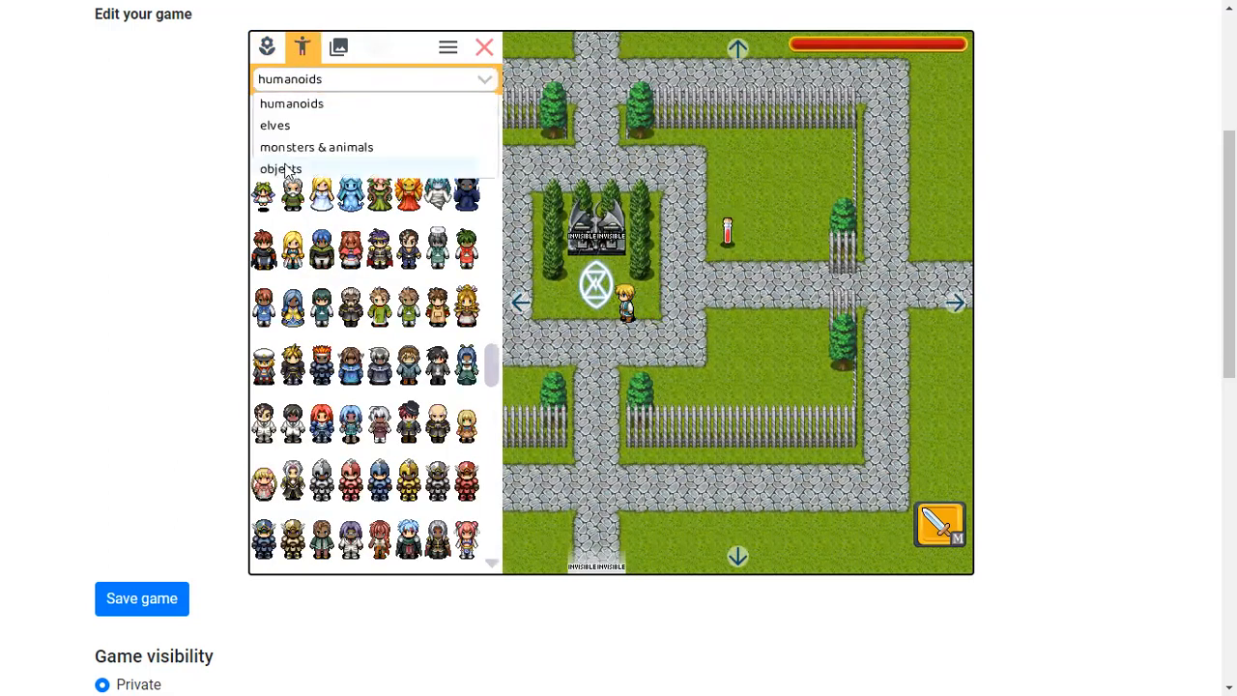
{"action": "left_click", "coordinate": [290, 170]}
{"action": "left_click_drag", "start_coordinate": [353, 311], "coordinate": [756, 331]}
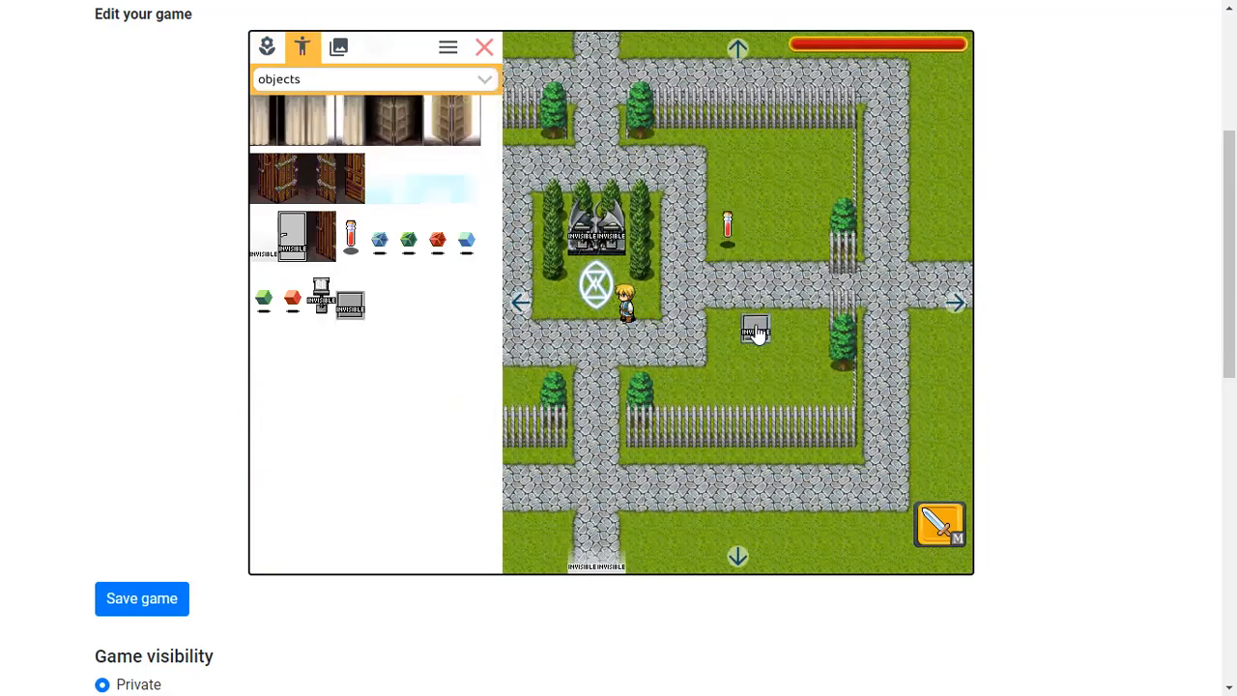
{"action": "left_click_drag", "start_coordinate": [380, 242], "coordinate": [815, 178]}
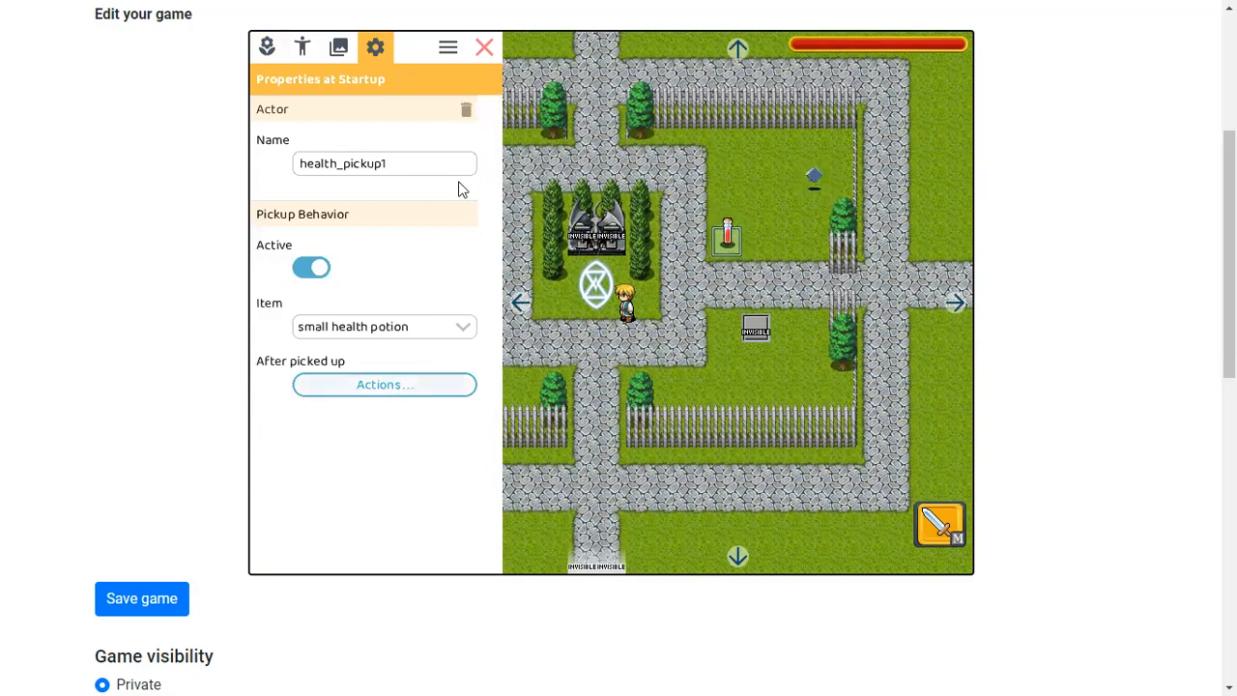
Inspect the properties of the floor switch, the crystal and the invisible actors, including the second invisible actor's touch actions
{"action": "left_click", "coordinate": [484, 47]}
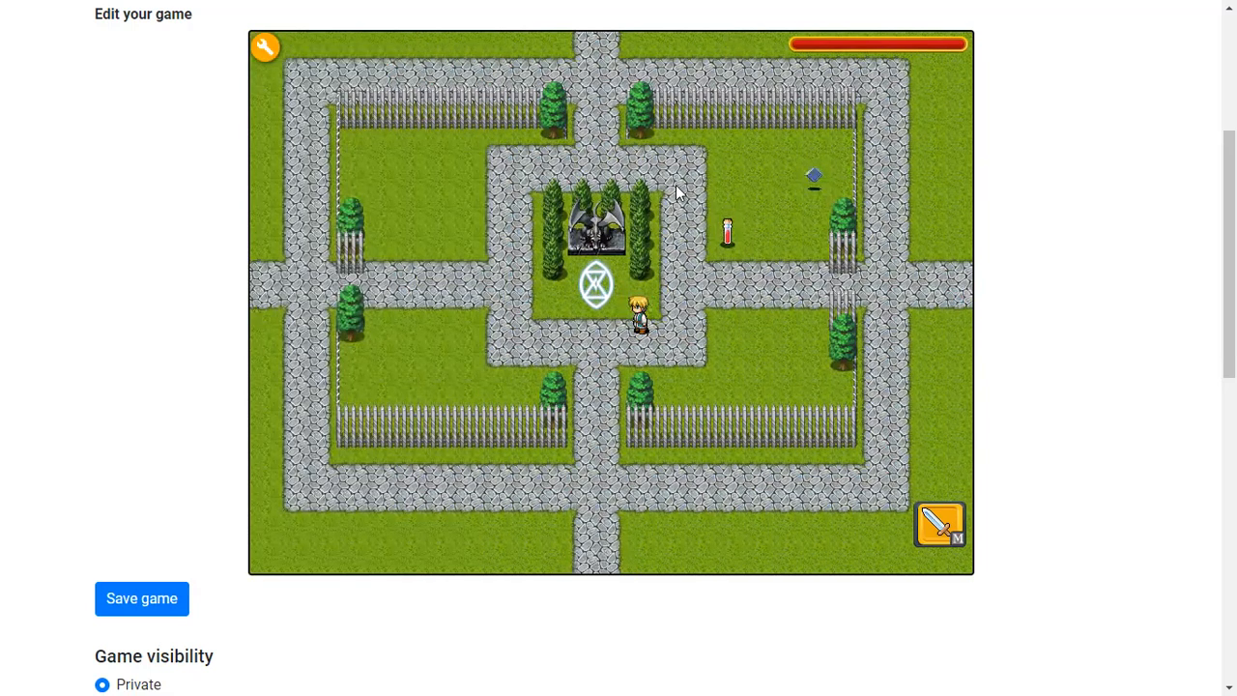
{"action": "left_click", "coordinate": [265, 47]}
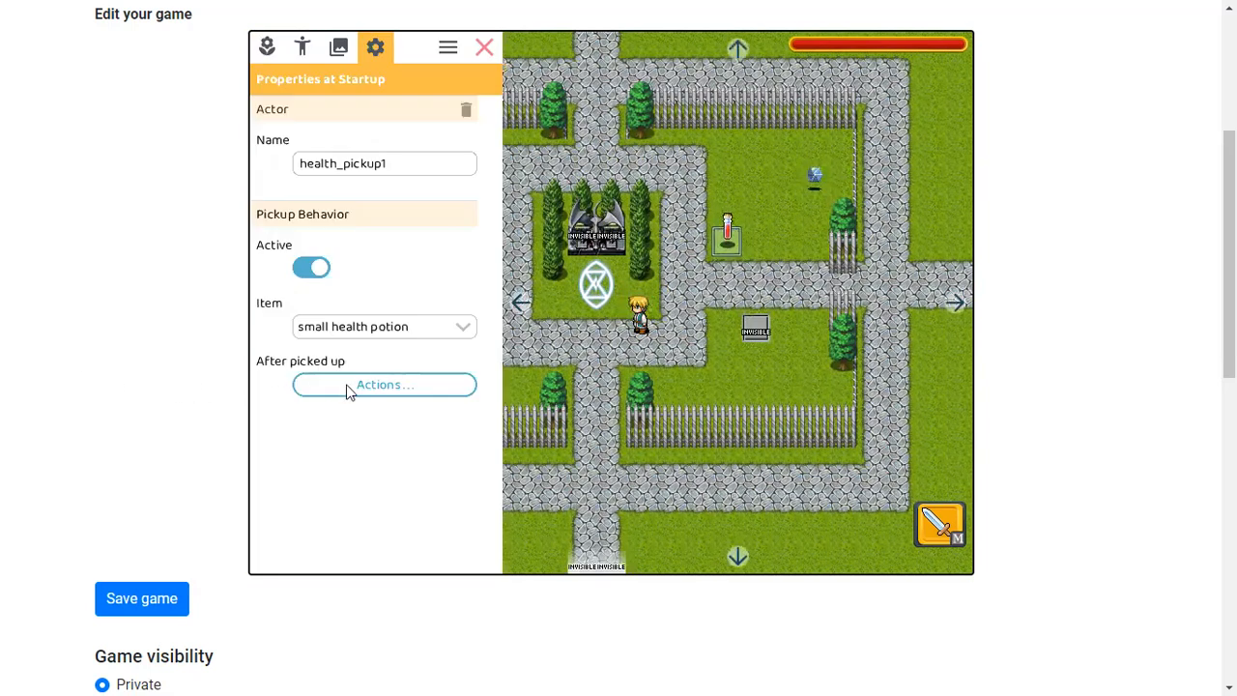
{"action": "left_click", "coordinate": [754, 331]}
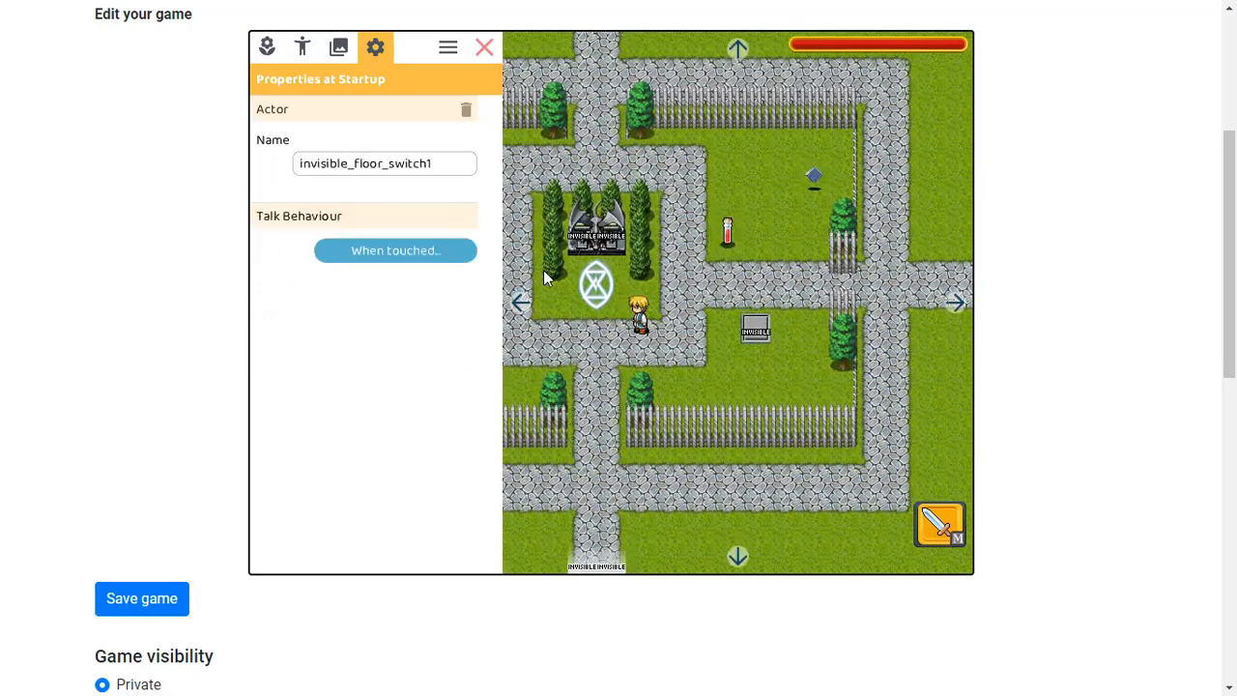
{"action": "left_click", "coordinate": [815, 172]}
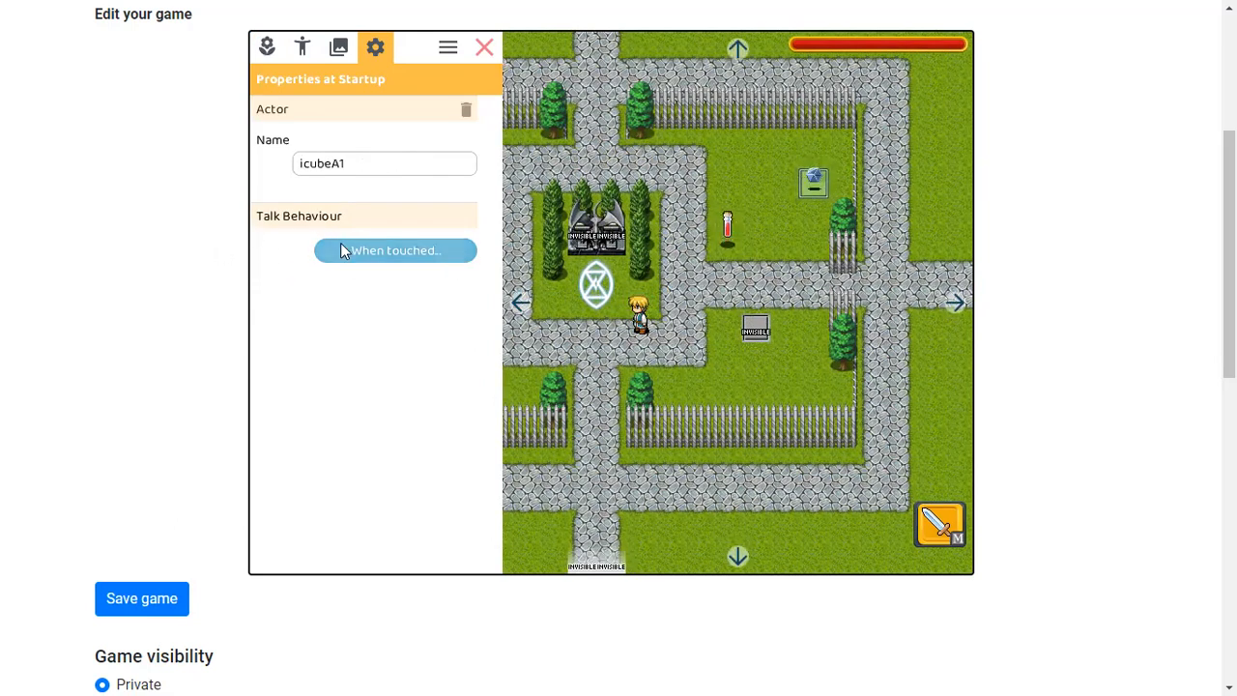
{"action": "left_click", "coordinate": [583, 249]}
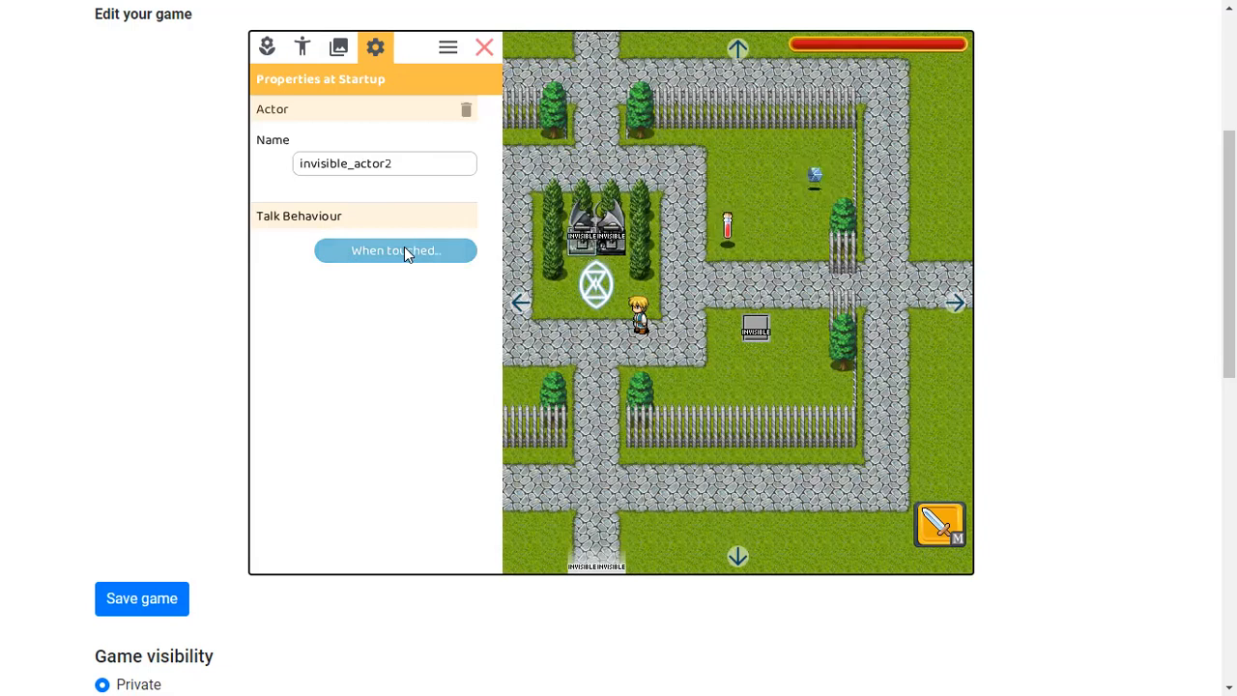
{"action": "left_click", "coordinate": [404, 250]}
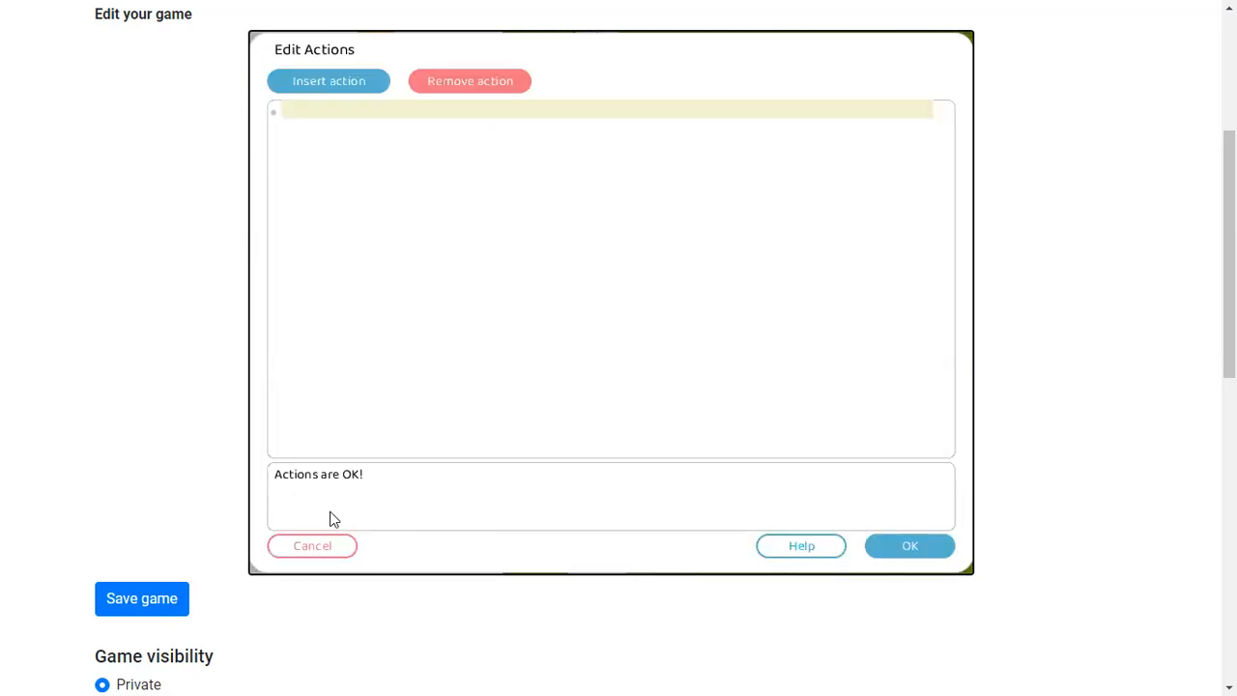
{"action": "left_click", "coordinate": [324, 547]}
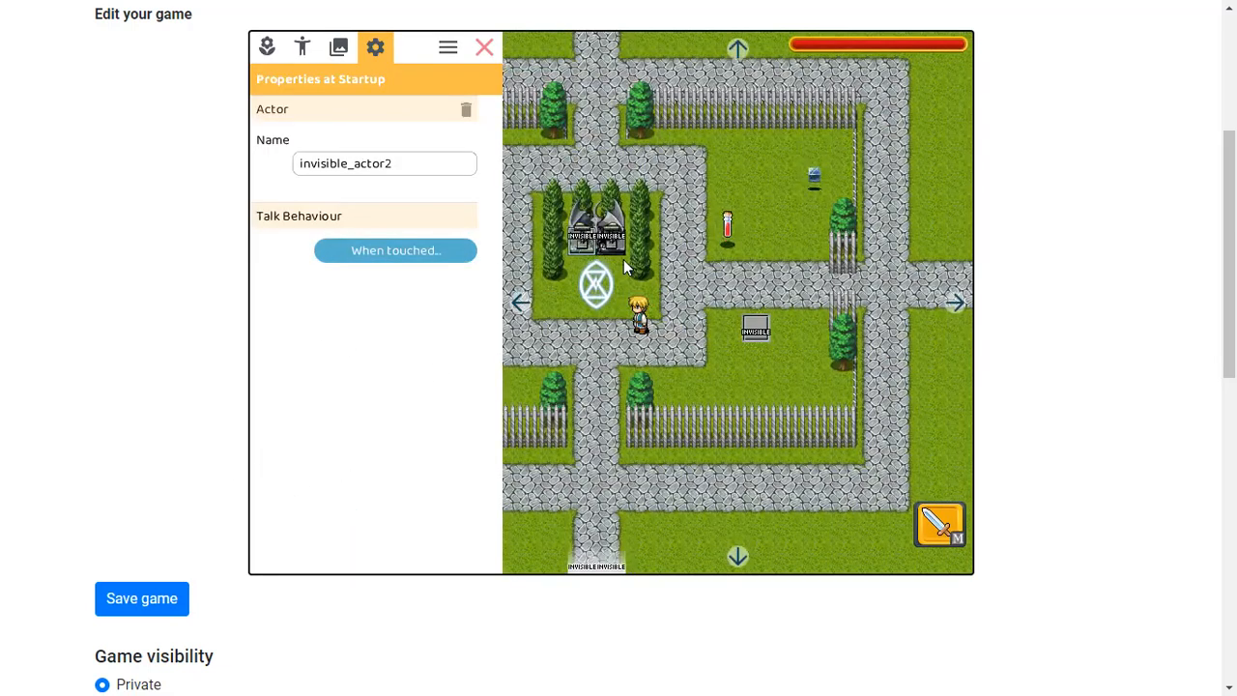
{"action": "left_click", "coordinate": [486, 51]}
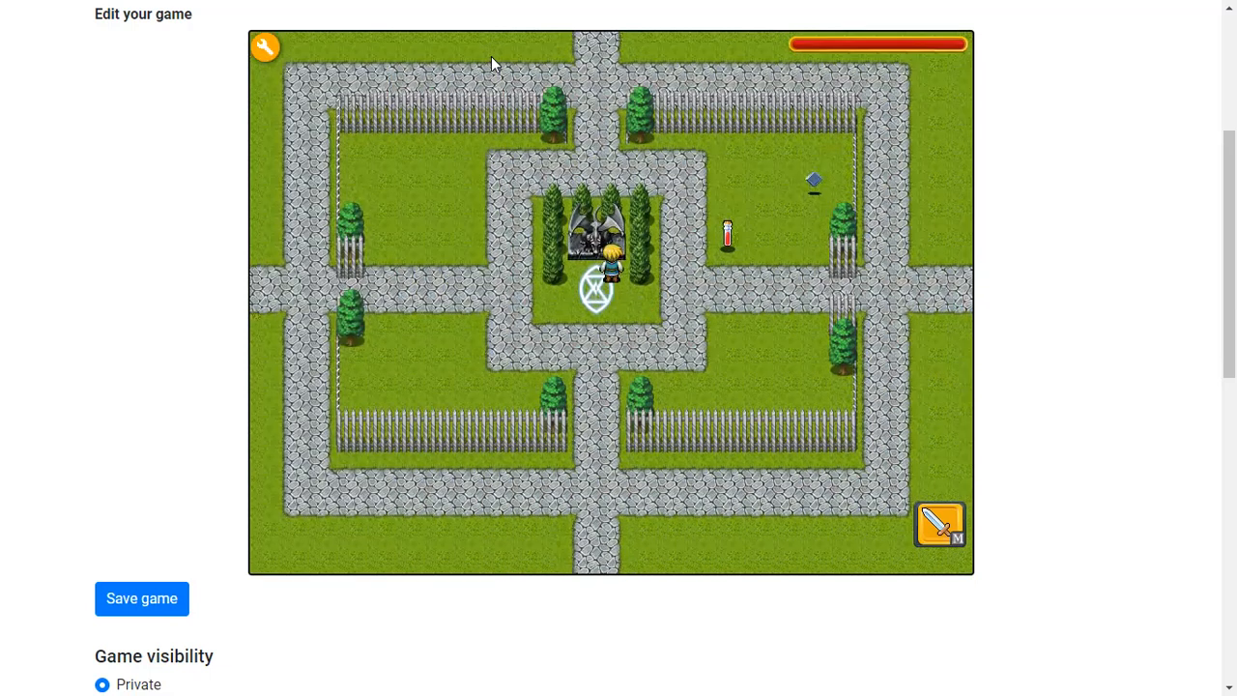
{"action": "left_click", "coordinate": [264, 48]}
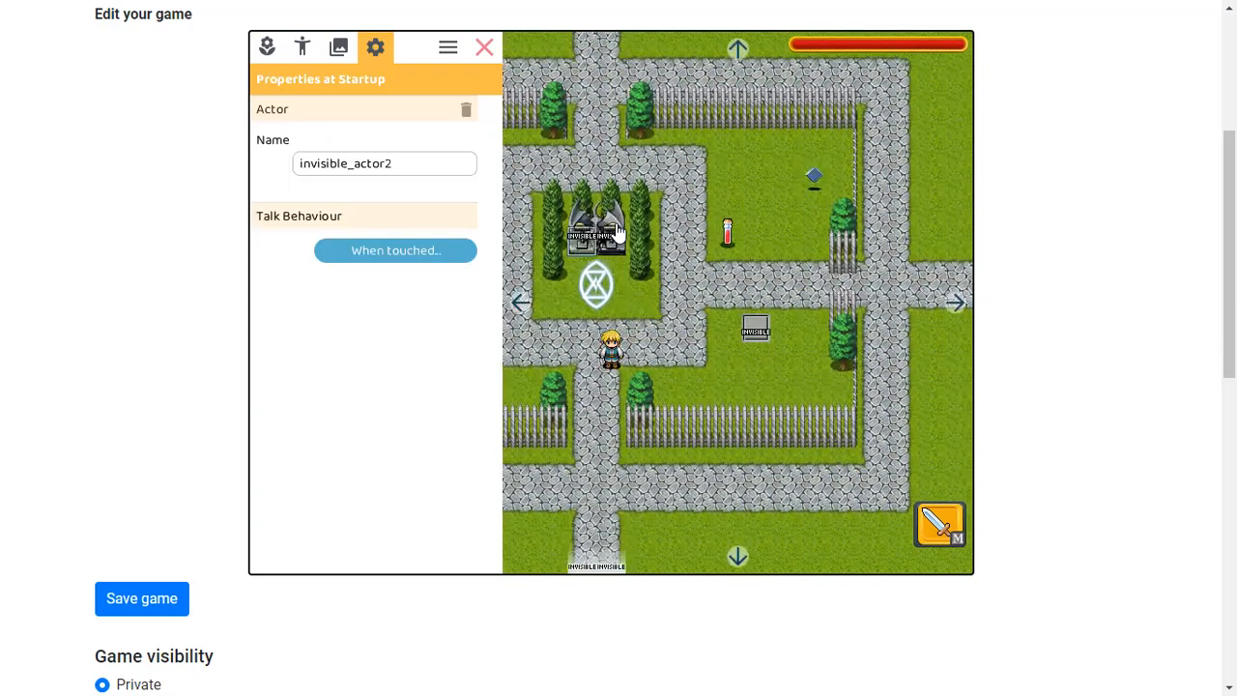
Delete the hero and invisible_actor1 greeting lines from the invisible actor's touch actions, confirm, and close the editor
{"action": "left_click", "coordinate": [462, 251]}
{"action": "left_click_drag", "start_coordinate": [441, 221], "coordinate": [239, 108]}
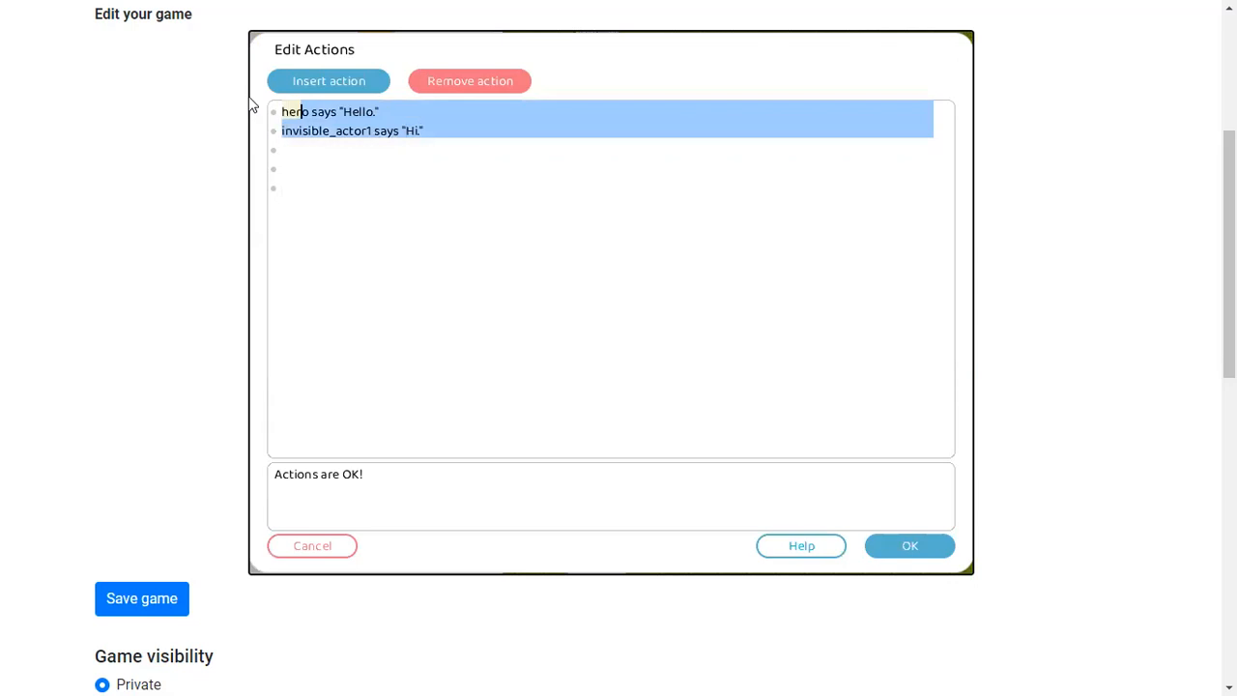
{"action": "key", "text": "BackSpace"}
{"action": "key", "text": "BackSpace"}
{"action": "key", "text": "BackSpace"}
{"action": "key", "text": "BackSpace"}
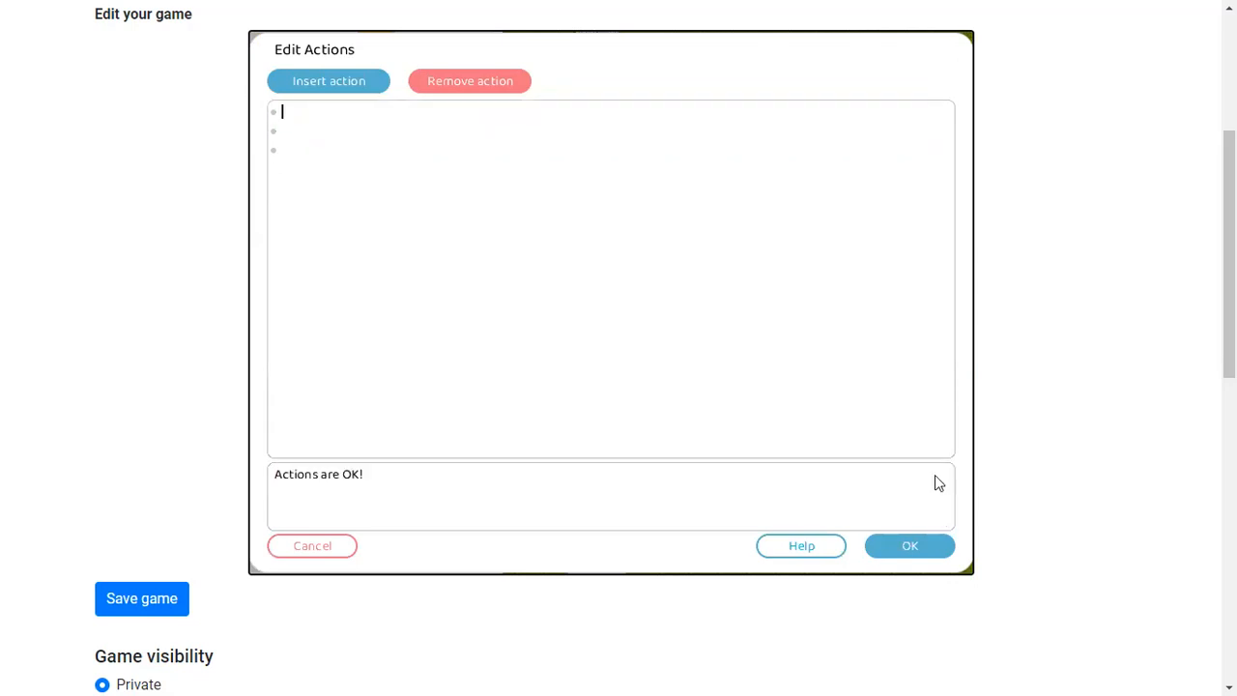
{"action": "left_click", "coordinate": [900, 548]}
{"action": "left_click", "coordinate": [479, 47]}
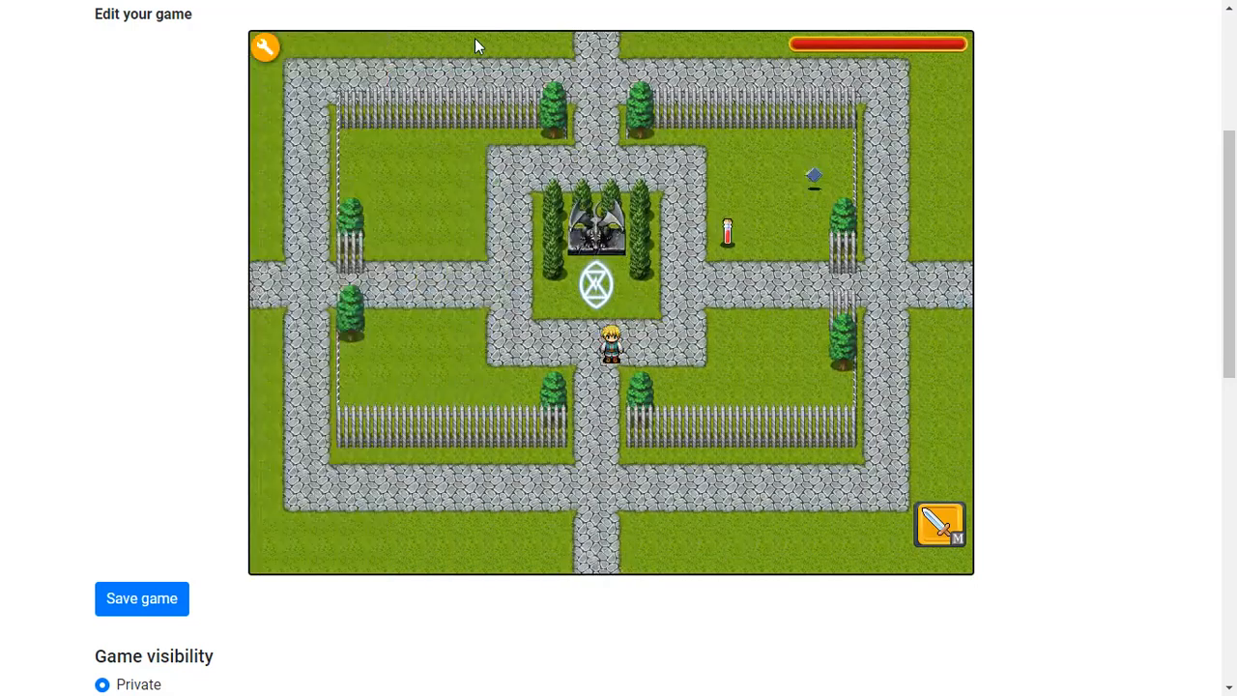
Playtest by walking the hero up toward the magic circle, then reopen the editor
{"action": "key", "text": "Up"}
{"action": "key", "text": "Right"}
{"action": "key", "text": "Left"}
{"action": "key", "text": "Right"}
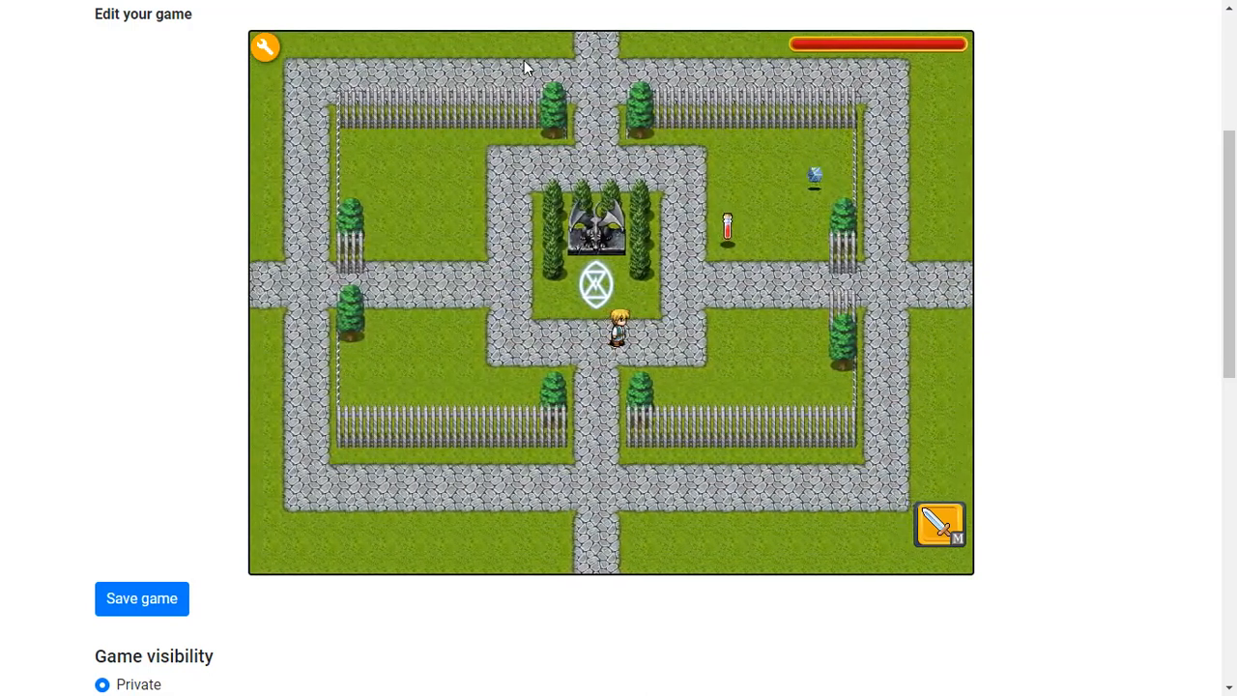
{"action": "key", "text": "Left"}
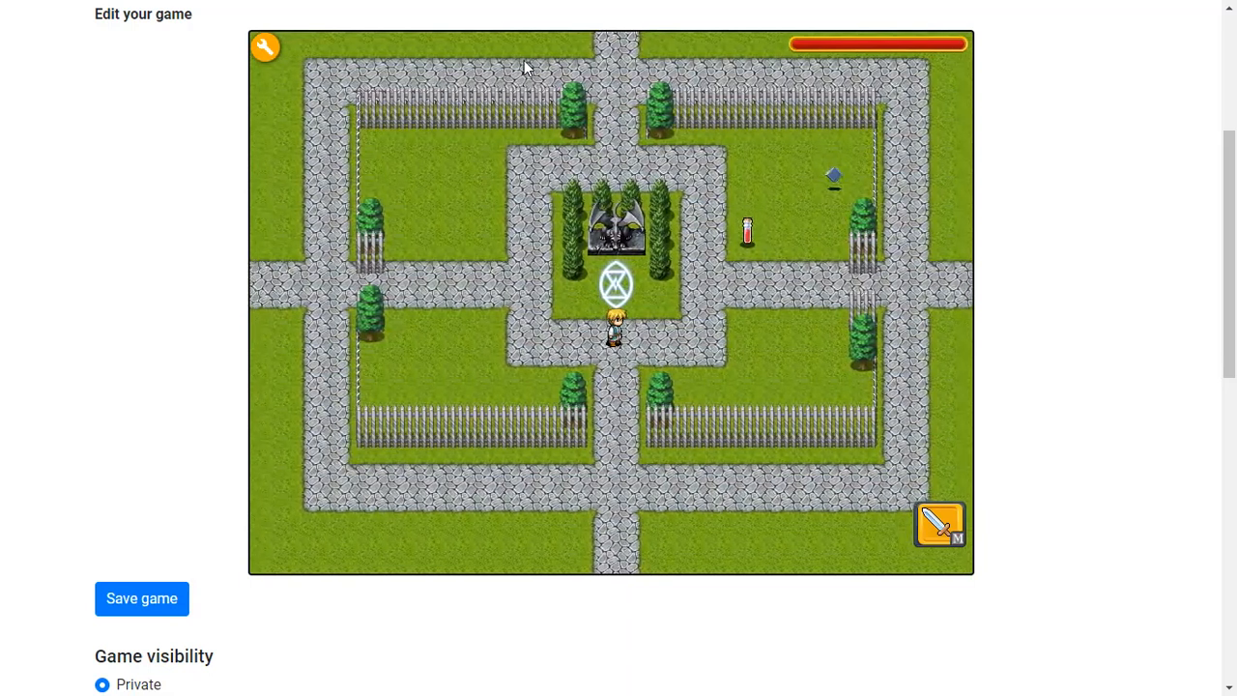
{"action": "key", "text": "Up"}
{"action": "left_click", "coordinate": [269, 48]}
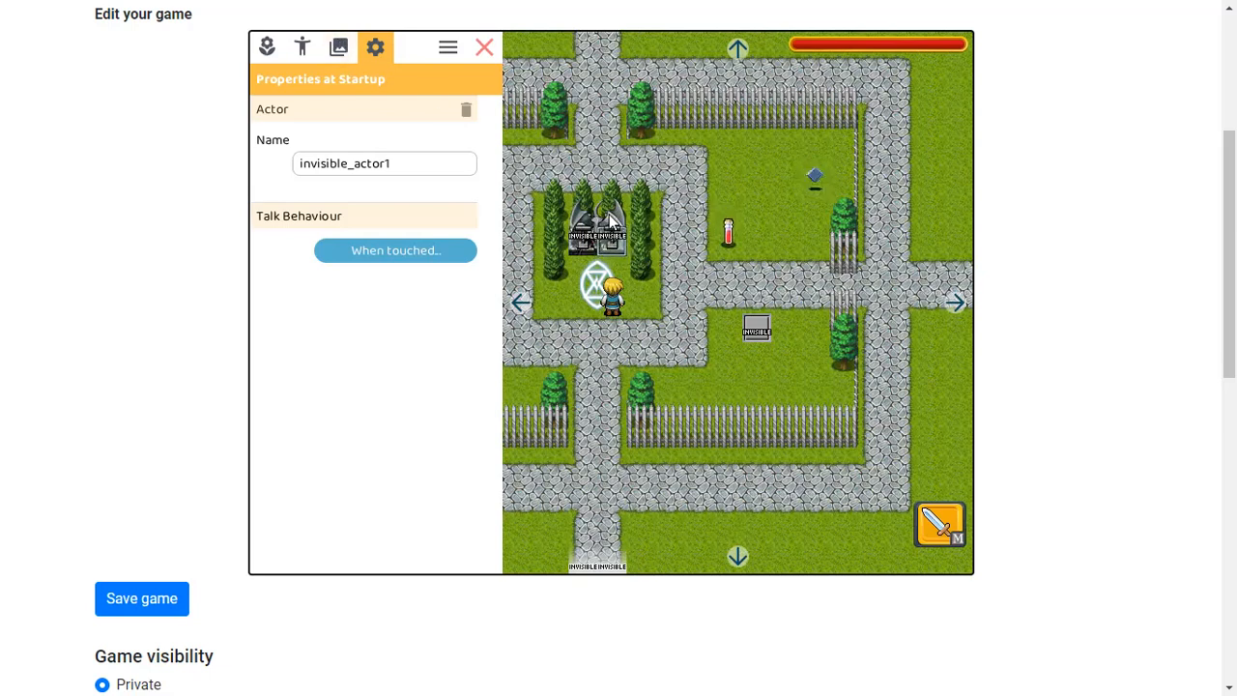
{"action": "left_click", "coordinate": [392, 250]}
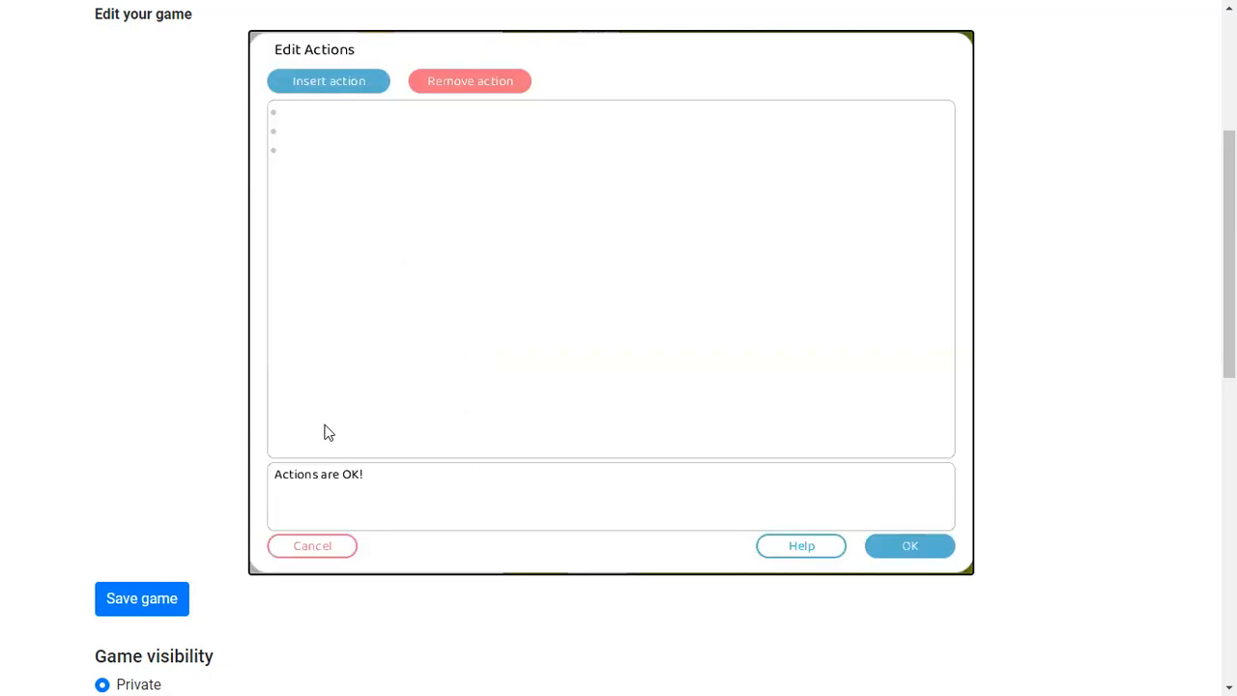
{"action": "left_click", "coordinate": [335, 547]}
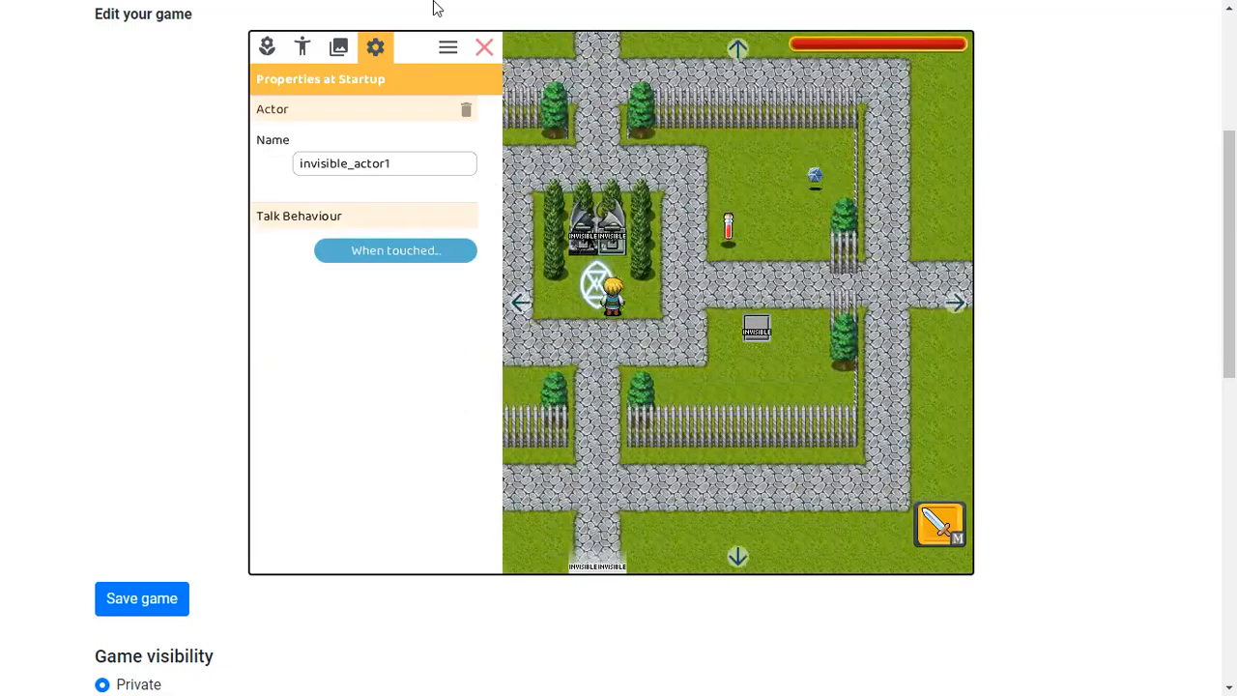
{"action": "left_click", "coordinate": [357, 247]}
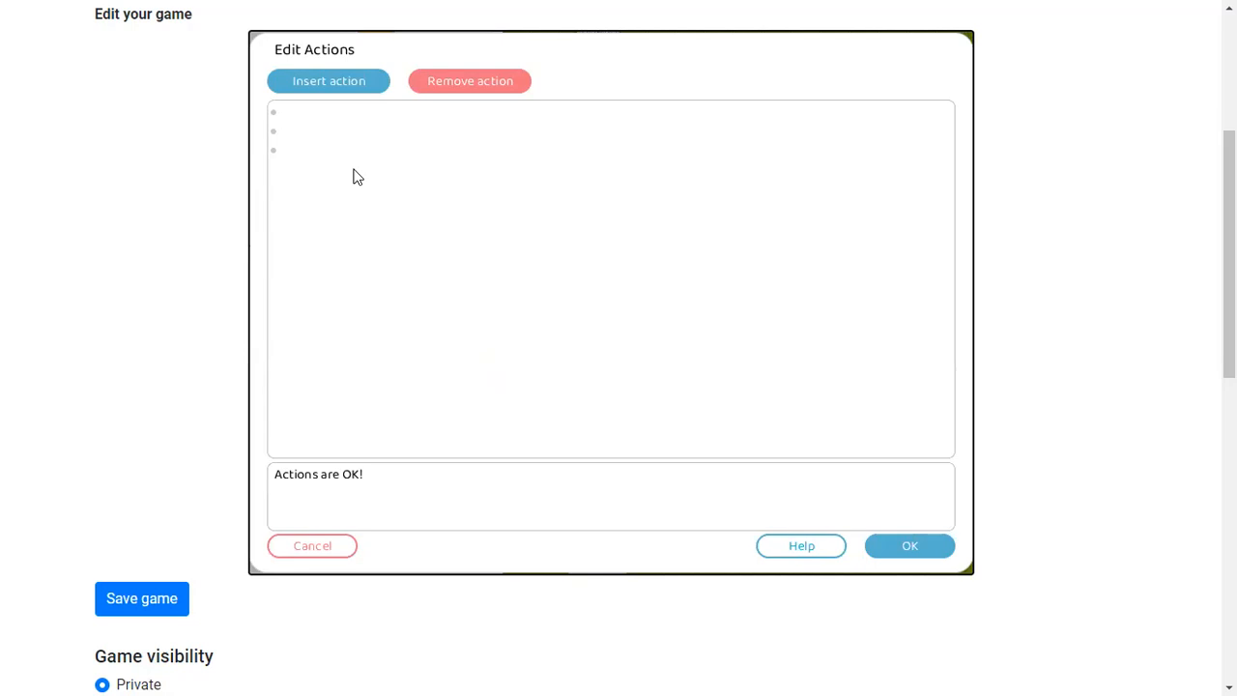
{"action": "left_click", "coordinate": [348, 79]}
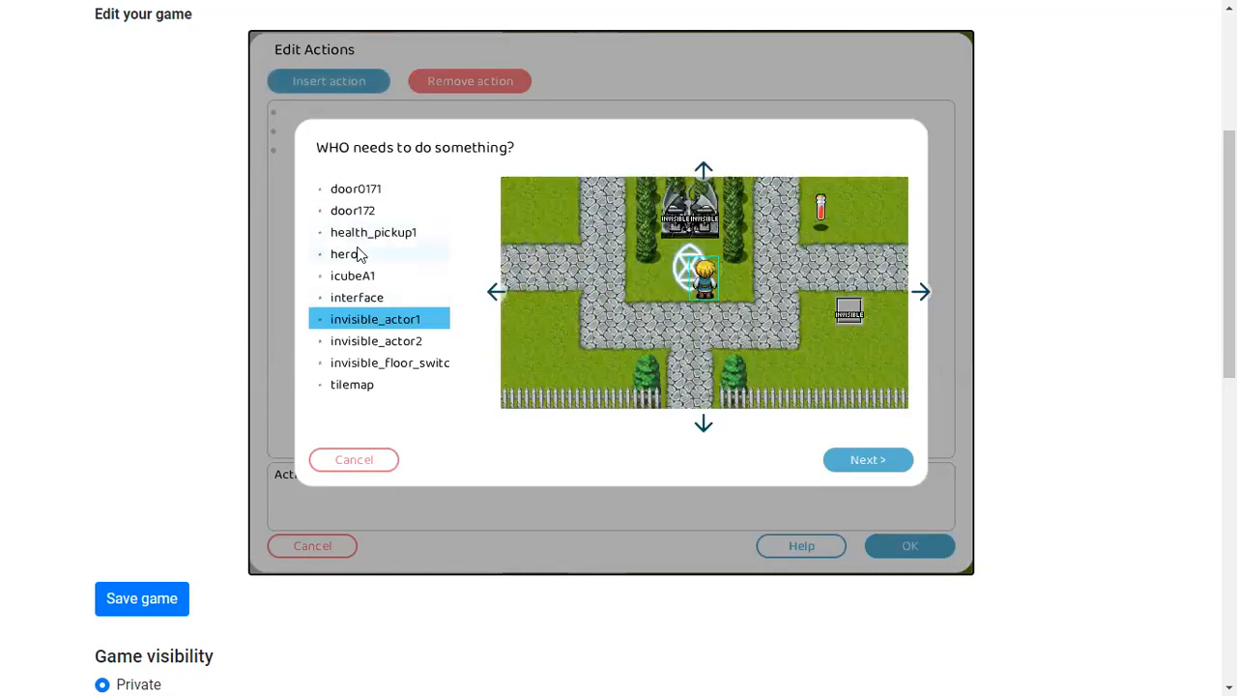
{"action": "left_click", "coordinate": [360, 466]}
{"action": "left_click", "coordinate": [875, 547]}
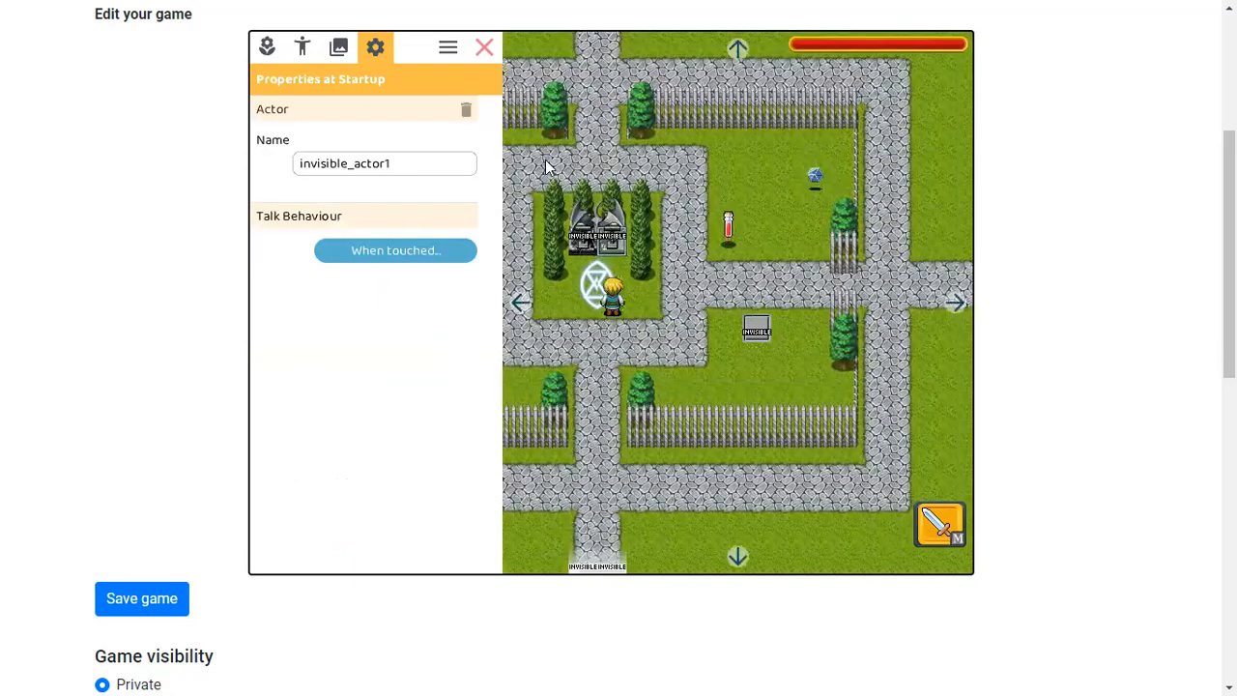
{"action": "left_click", "coordinate": [483, 46]}
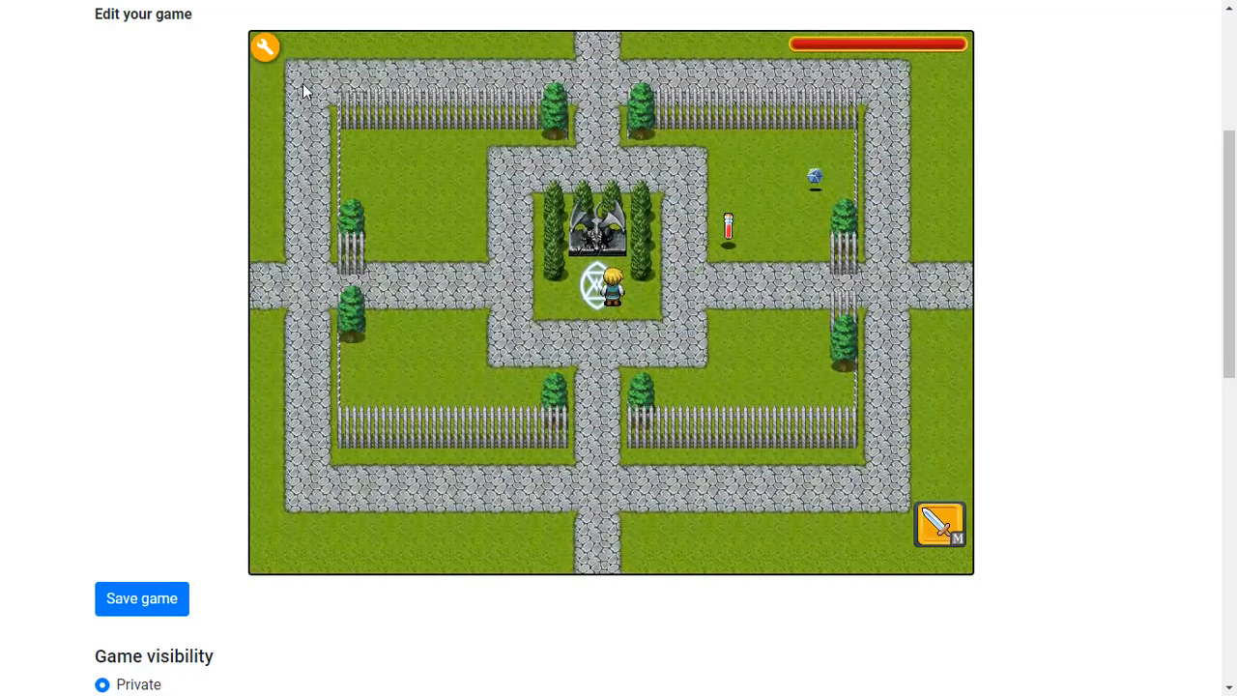
Add an action making icubeA1 become inactive to invisible_actor1's touch actions, confirm, and close the editor
{"action": "left_click", "coordinate": [278, 57]}
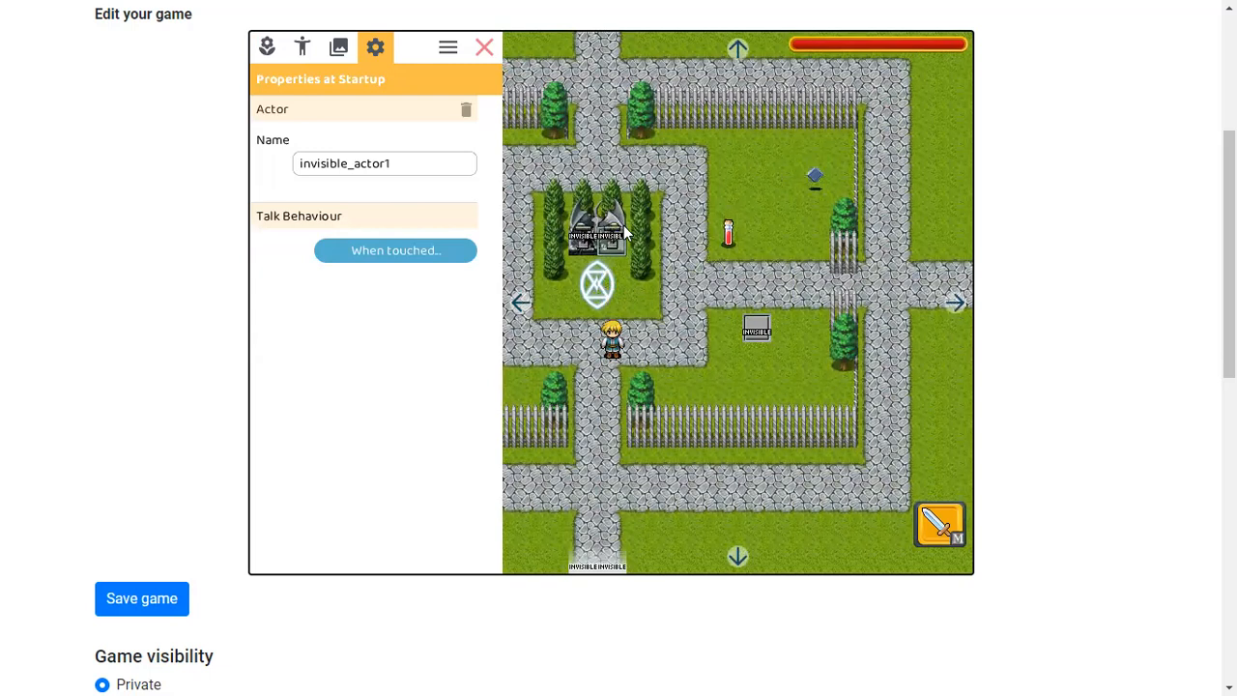
{"action": "left_click", "coordinate": [413, 250]}
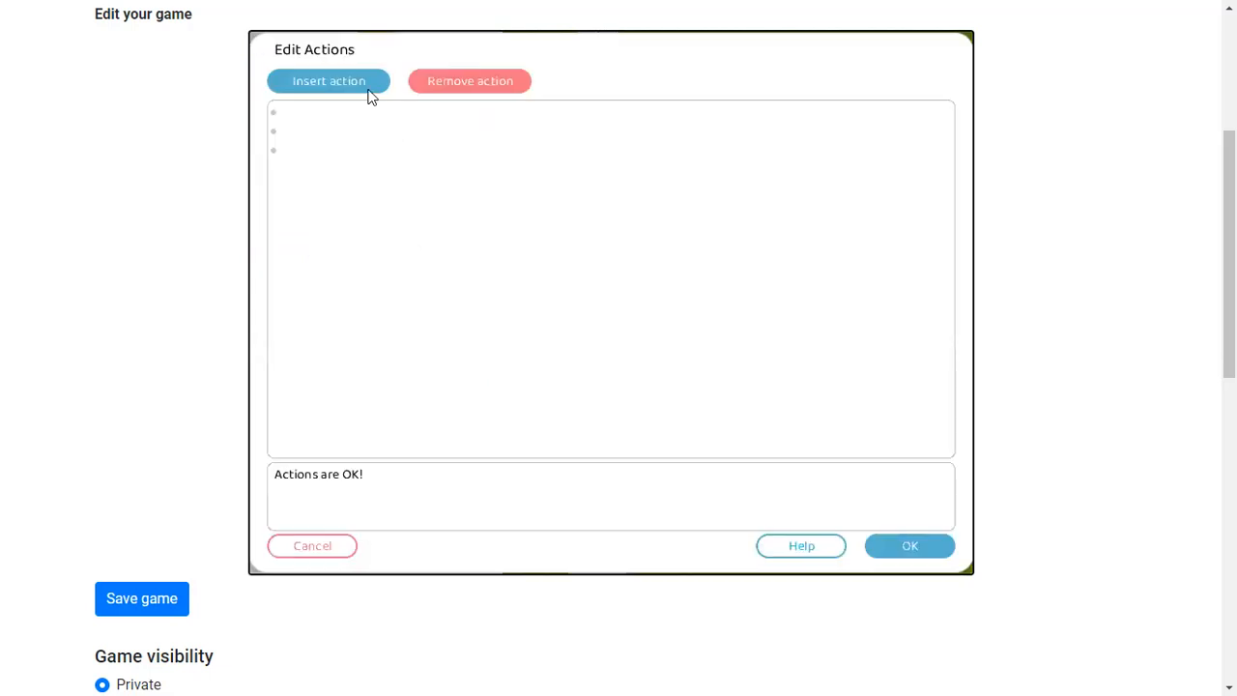
{"action": "left_click", "coordinate": [350, 83]}
{"action": "left_click", "coordinate": [905, 241]}
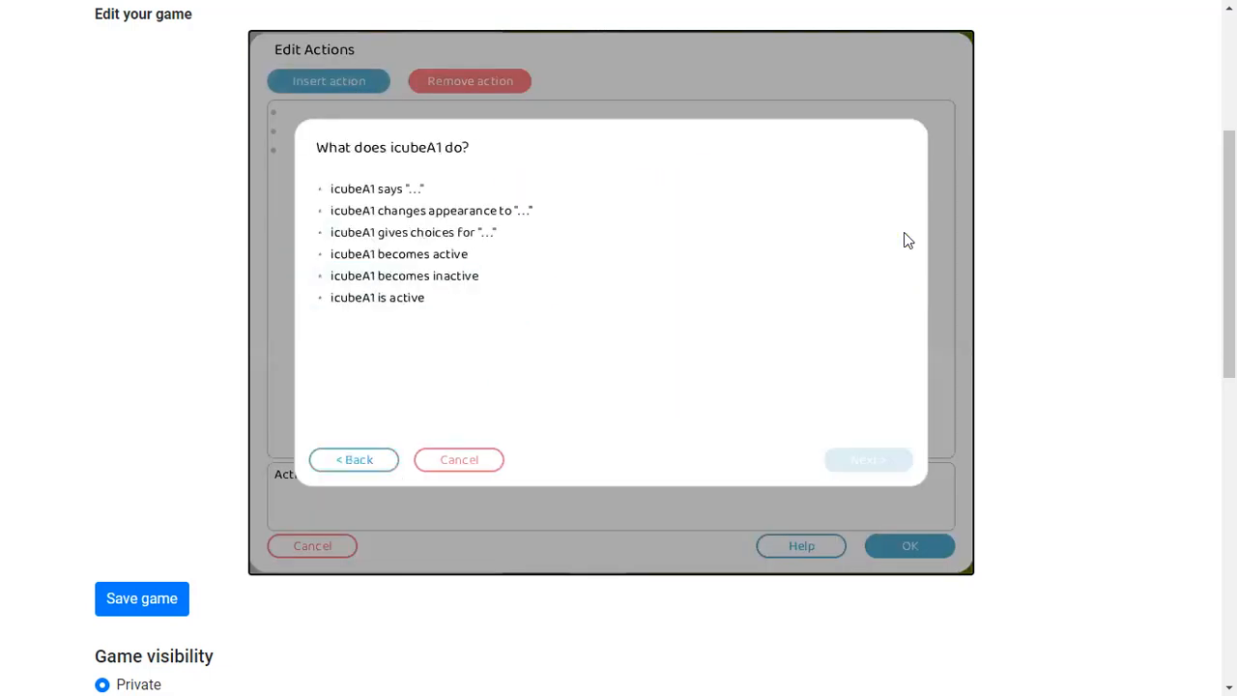
{"action": "double_click", "coordinate": [441, 280]}
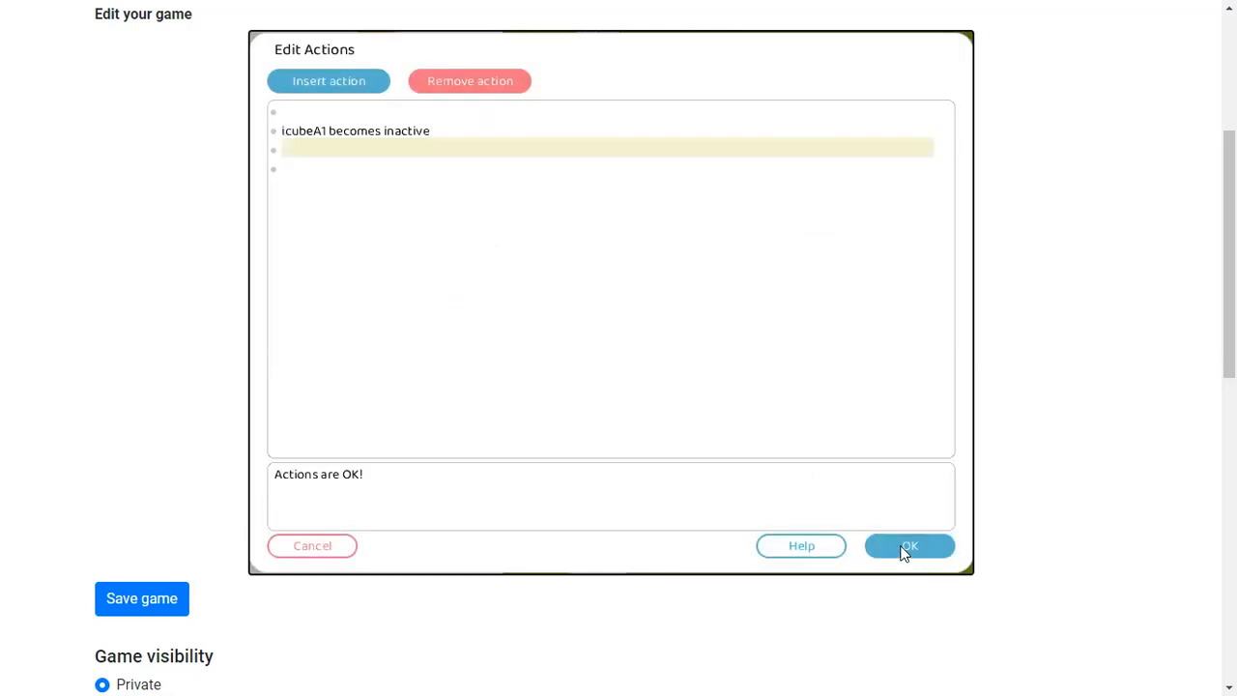
{"action": "left_click", "coordinate": [906, 547]}
{"action": "left_click", "coordinate": [484, 46]}
Playtest by walking the hero onto the magic circle and back down
{"action": "left_click", "coordinate": [609, 254]}
{"action": "key", "text": "Down"}
{"action": "key", "text": "Up"}
{"action": "key", "text": "Down"}
{"action": "key", "text": "Down"}
{"action": "left_click", "coordinate": [265, 47]}
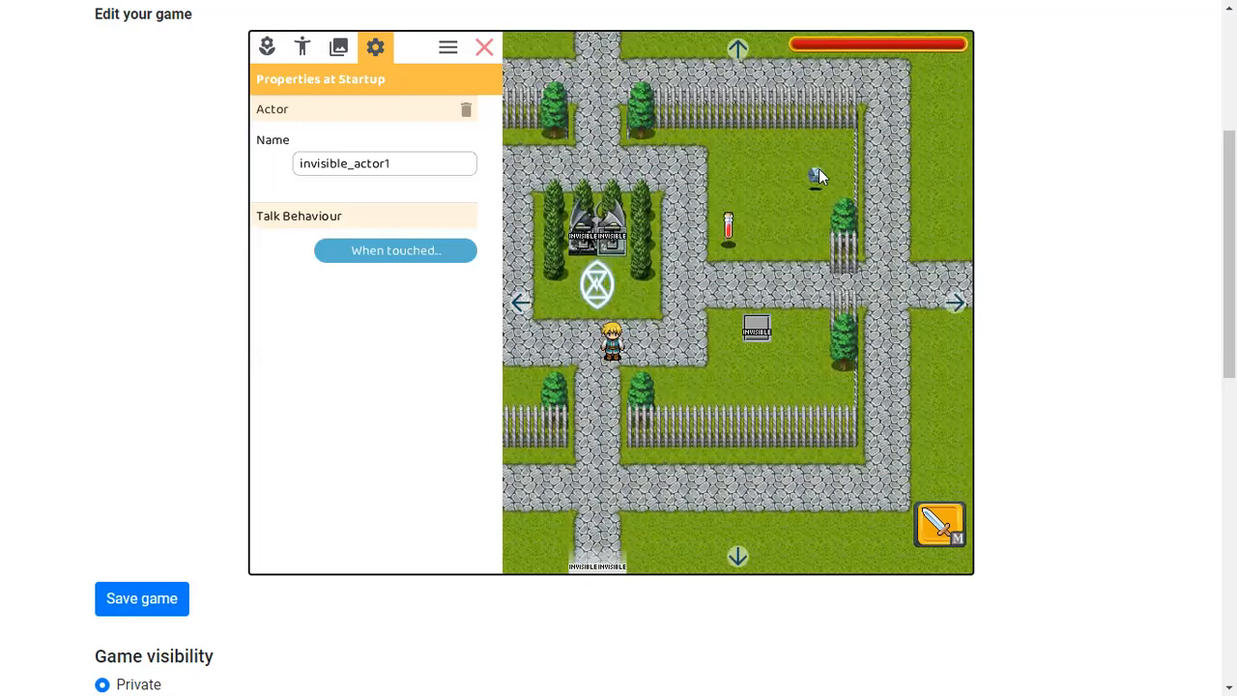
{"action": "left_click", "coordinate": [484, 47]}
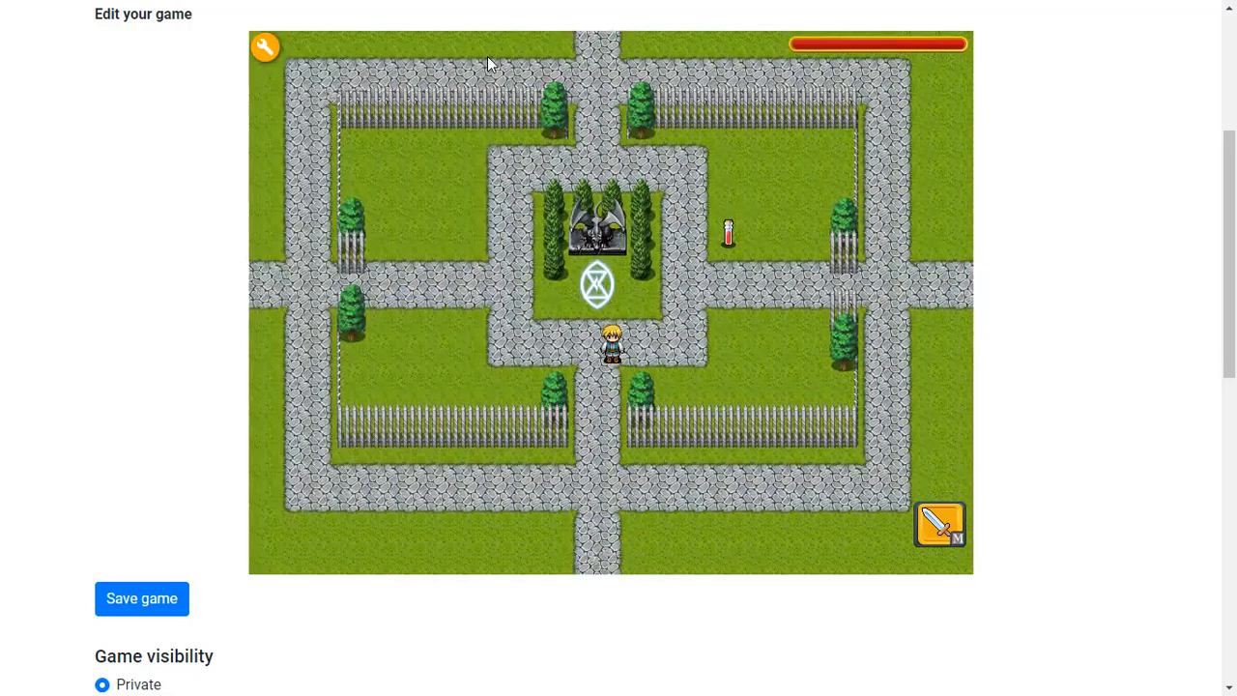
Walk the hero south into the neighbouring grass map and inspect the crystal there in the editor
{"action": "key", "text": "Right"}
{"action": "key", "text": "Right"}
{"action": "key", "text": "Left"}
{"action": "key", "text": "Left"}
{"action": "key", "text": "Down"}
{"action": "key", "text": "Down"}
{"action": "key", "text": "Down"}
{"action": "key", "text": "Down"}
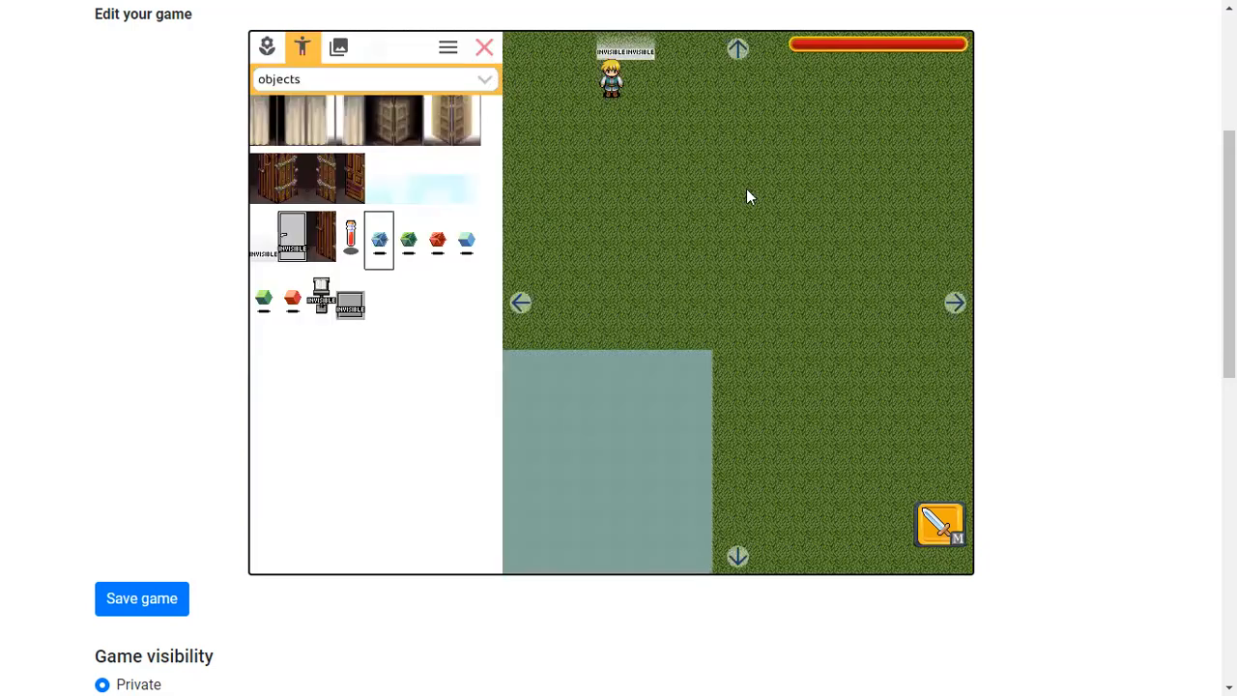
{"action": "left_click", "coordinate": [747, 190]}
{"action": "left_click", "coordinate": [756, 190]}
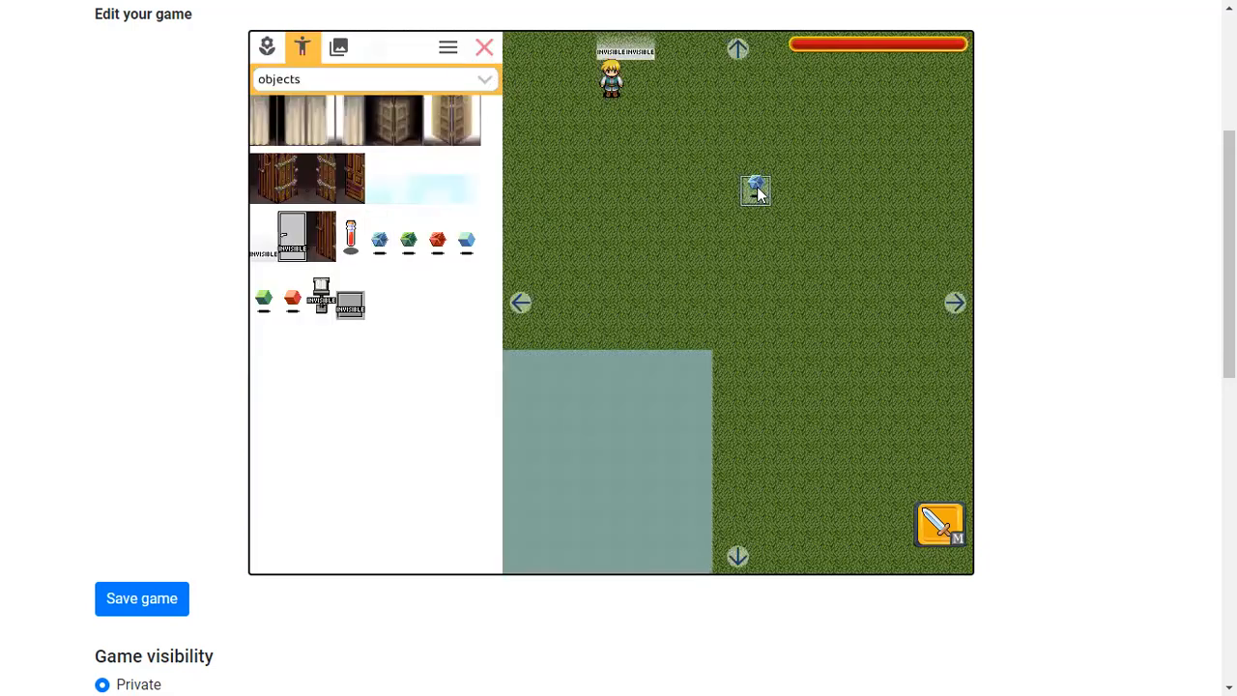
{"action": "left_click", "coordinate": [484, 46]}
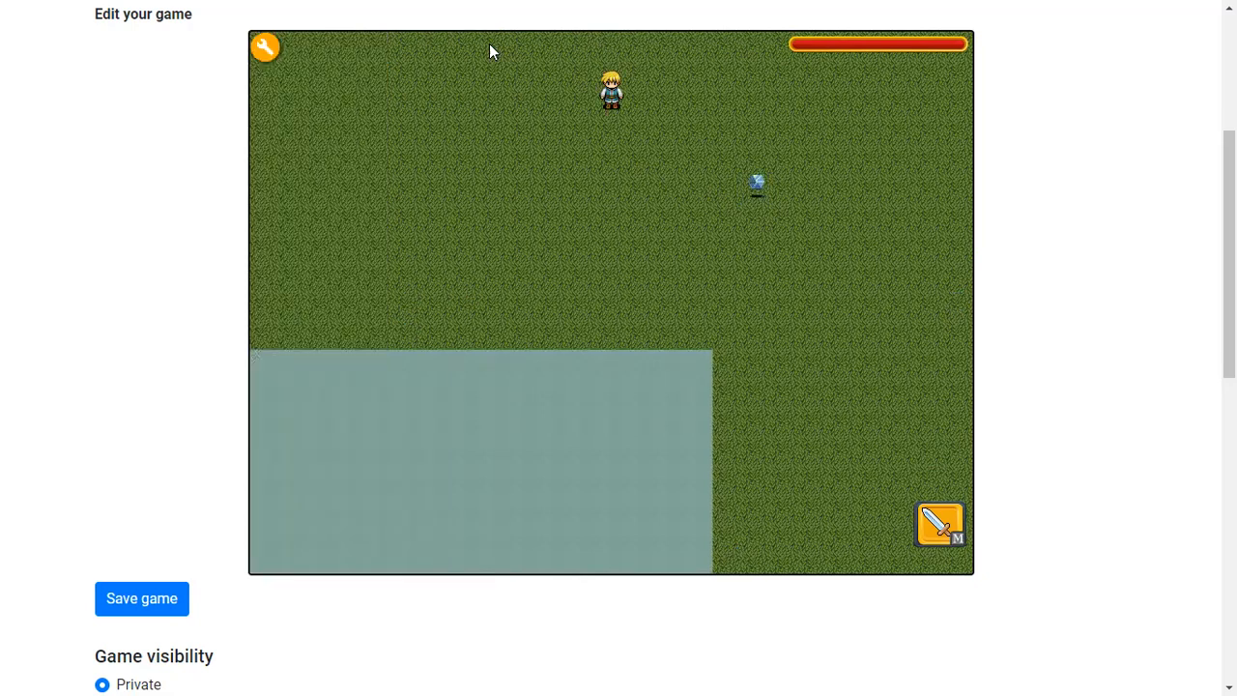
Walk the hero north back into the map with the magic circle
{"action": "key", "text": "Up"}
{"action": "key", "text": "Up"}
{"action": "key", "text": "Up"}
{"action": "key", "text": "Up"}
{"action": "left_click", "coordinate": [273, 52]}
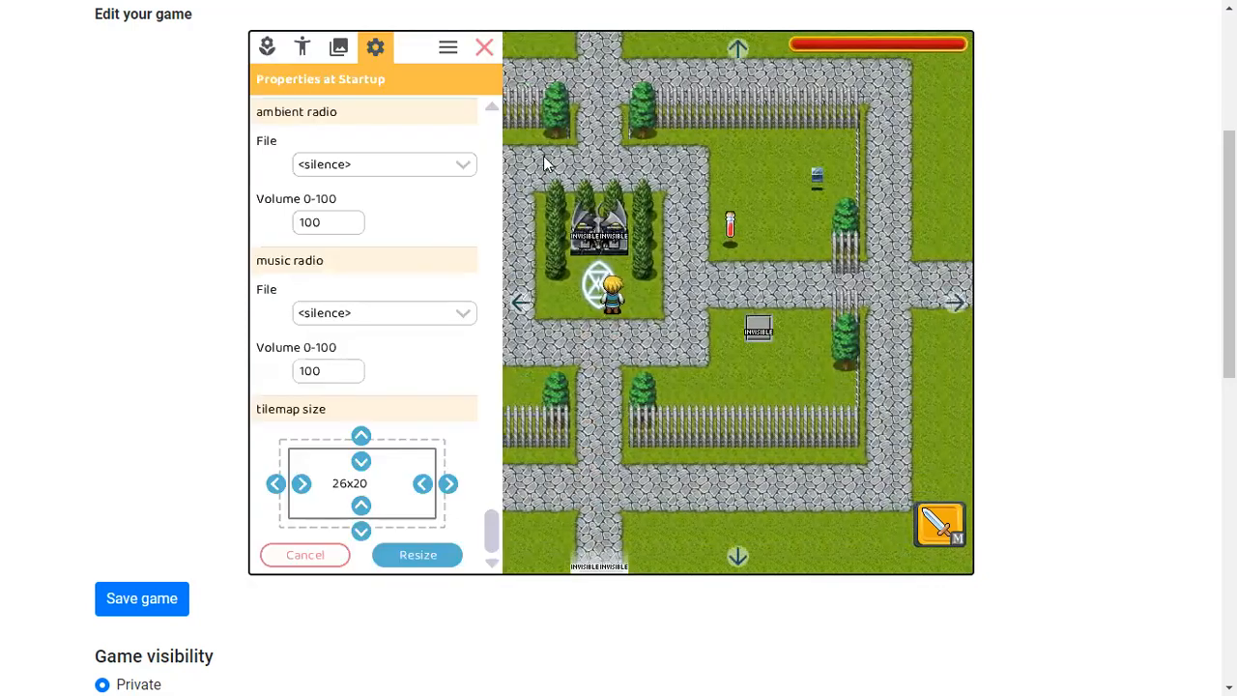
{"action": "left_click", "coordinate": [616, 244]}
{"action": "left_click", "coordinate": [321, 249]}
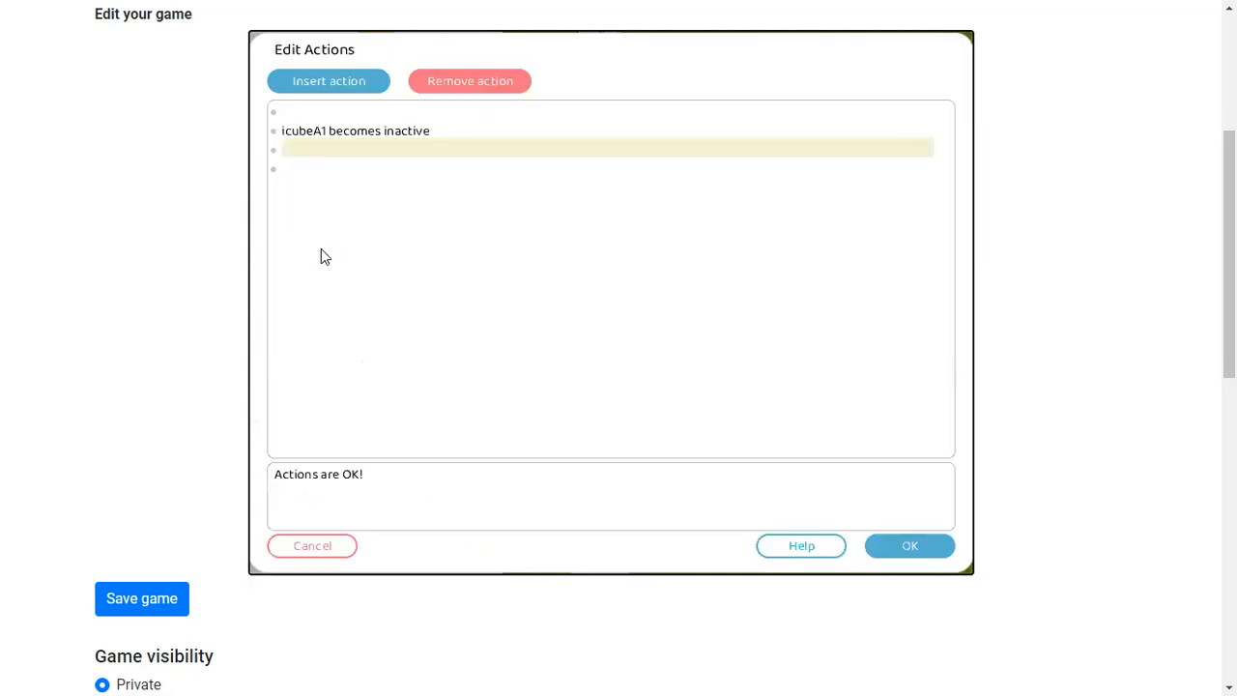
{"action": "left_click", "coordinate": [306, 81]}
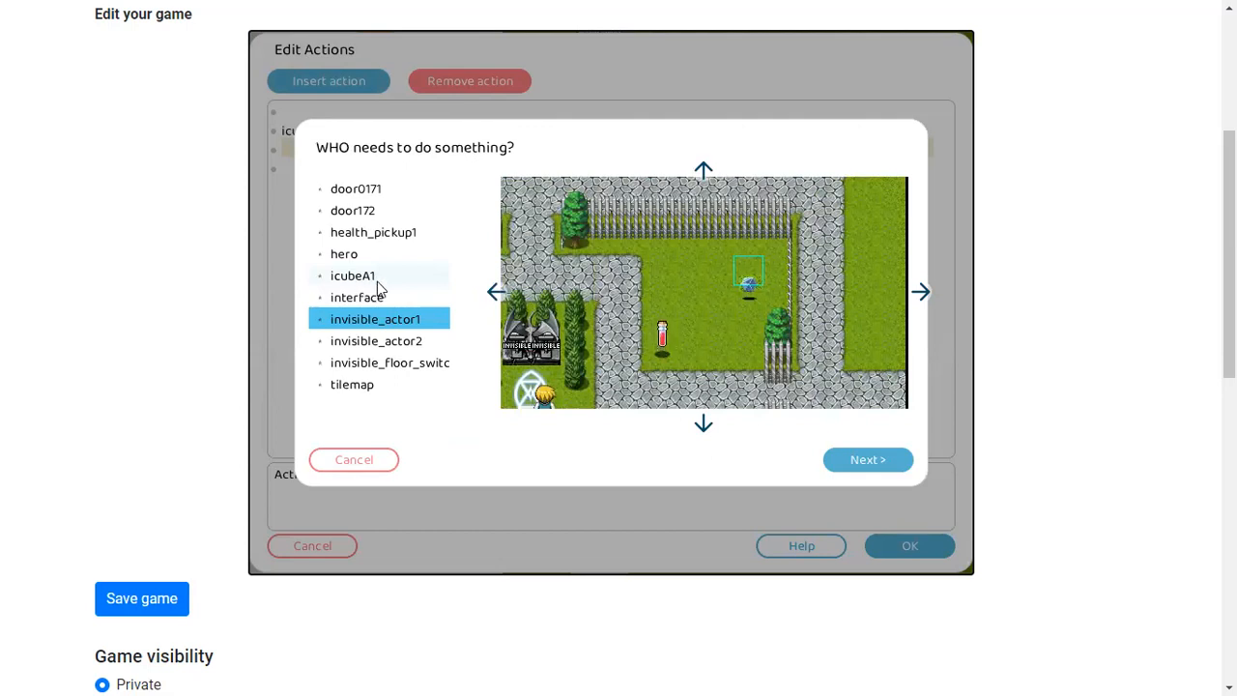
{"action": "left_click", "coordinate": [846, 466]}
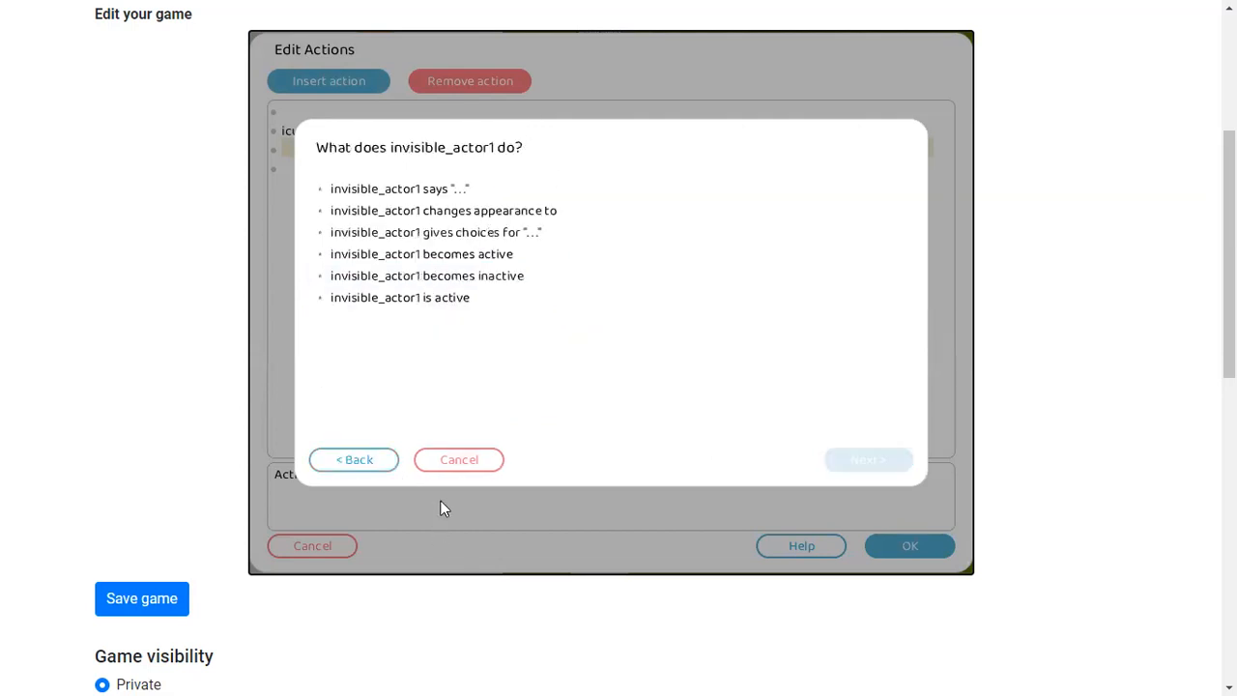
{"action": "left_click", "coordinate": [453, 456]}
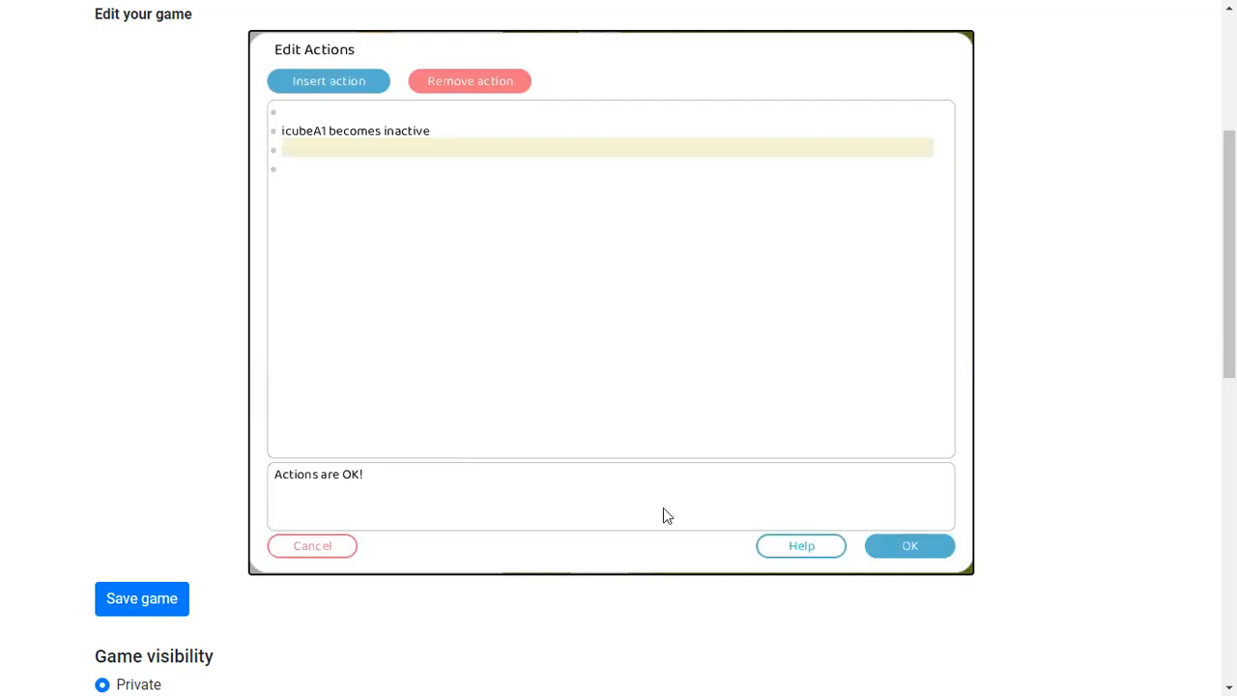
{"action": "left_click", "coordinate": [308, 547]}
{"action": "left_click", "coordinate": [483, 44]}
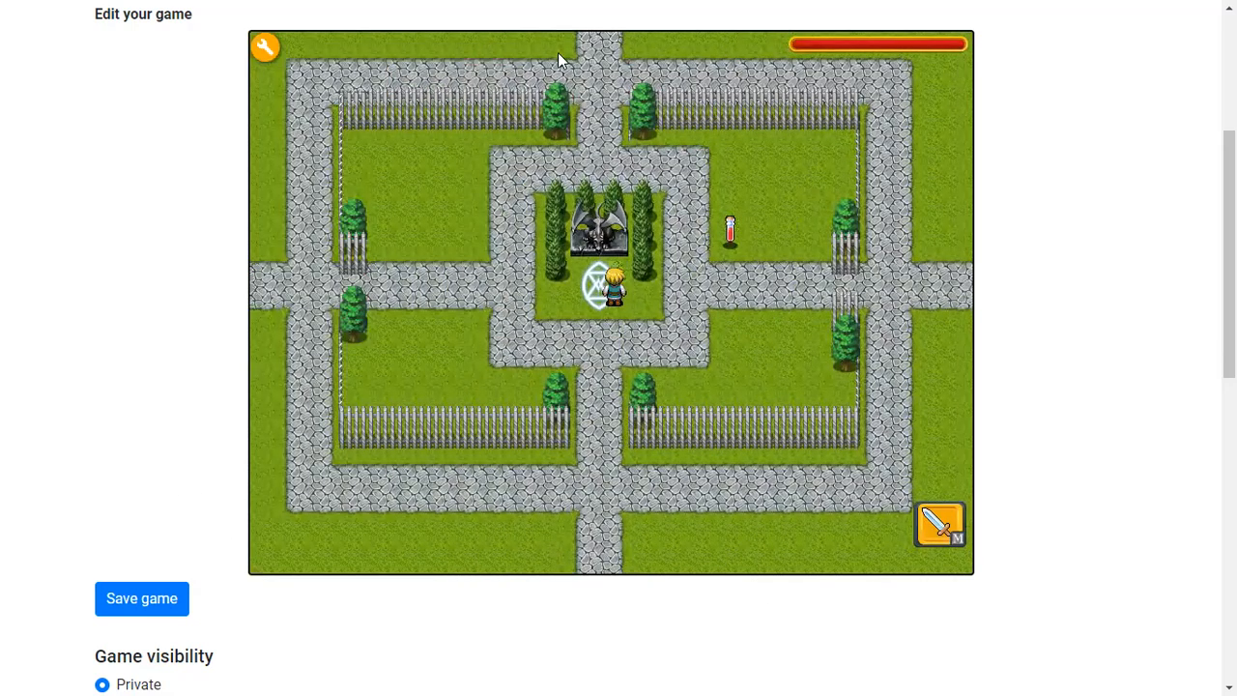
Reopen invisible_actor1's touch actions to review them, cancel, and close the editor
{"action": "double_click", "coordinate": [755, 190]}
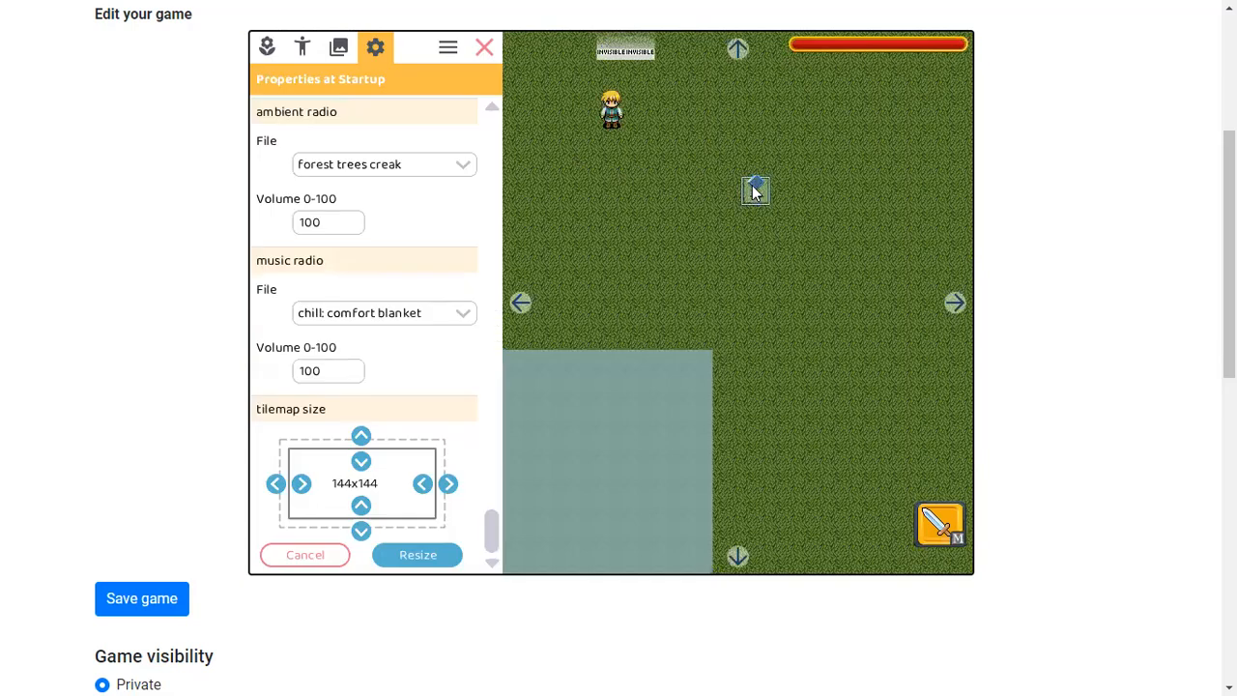
{"action": "left_click", "coordinate": [486, 54]}
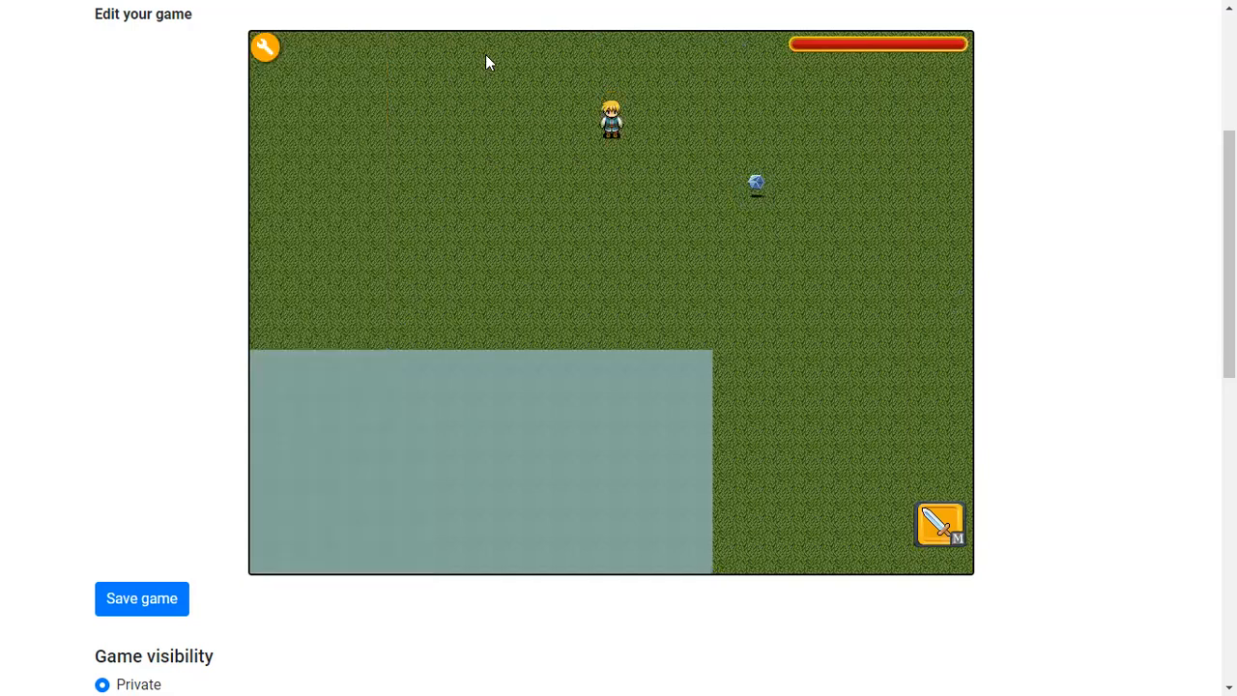
{"action": "key", "text": "Up"}
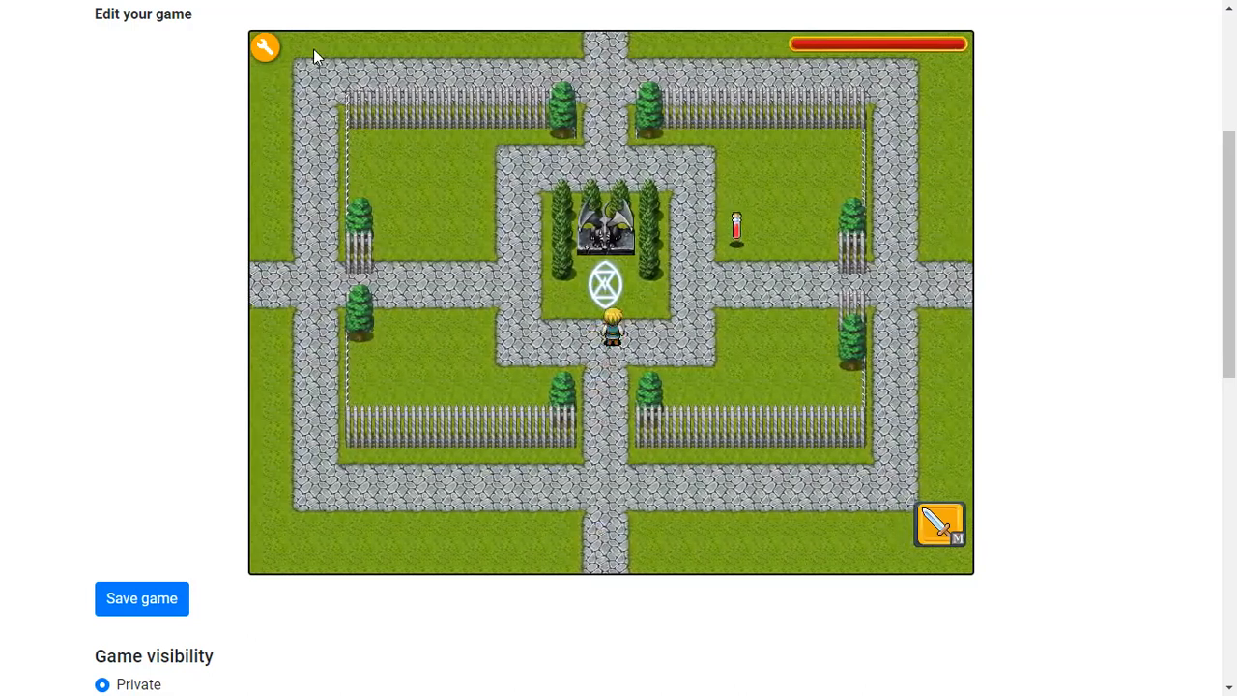
{"action": "left_click", "coordinate": [265, 47]}
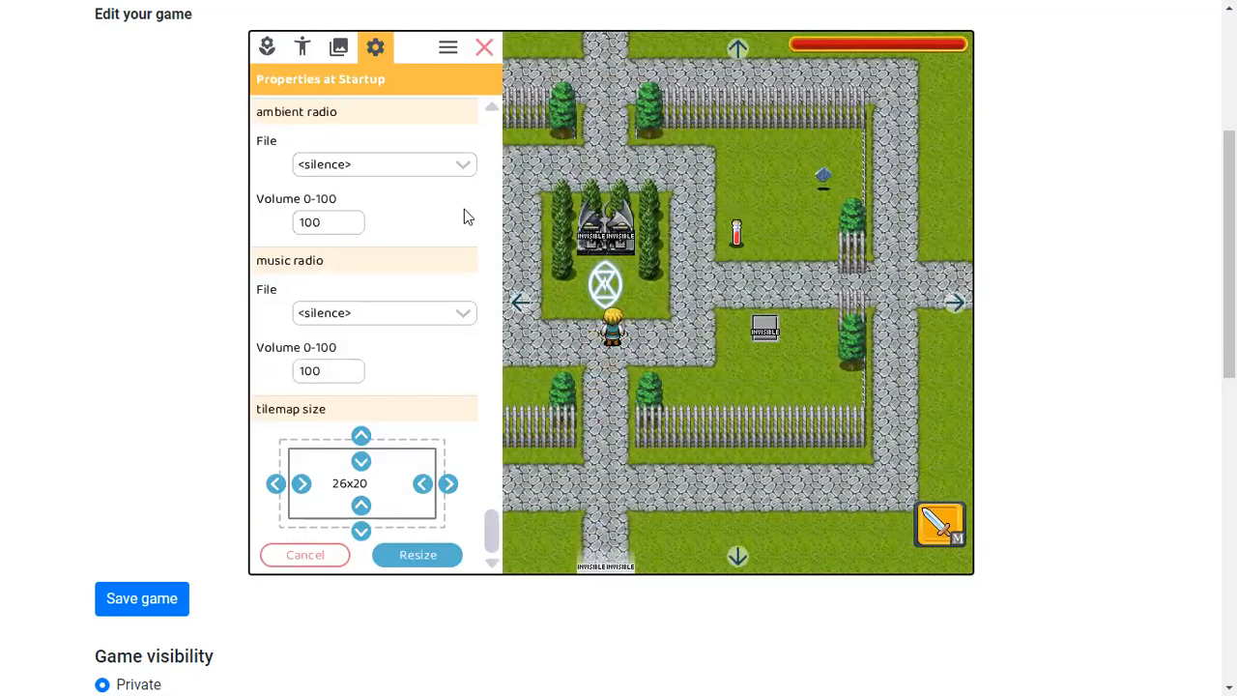
{"action": "left_click", "coordinate": [623, 242]}
{"action": "left_click", "coordinate": [337, 247]}
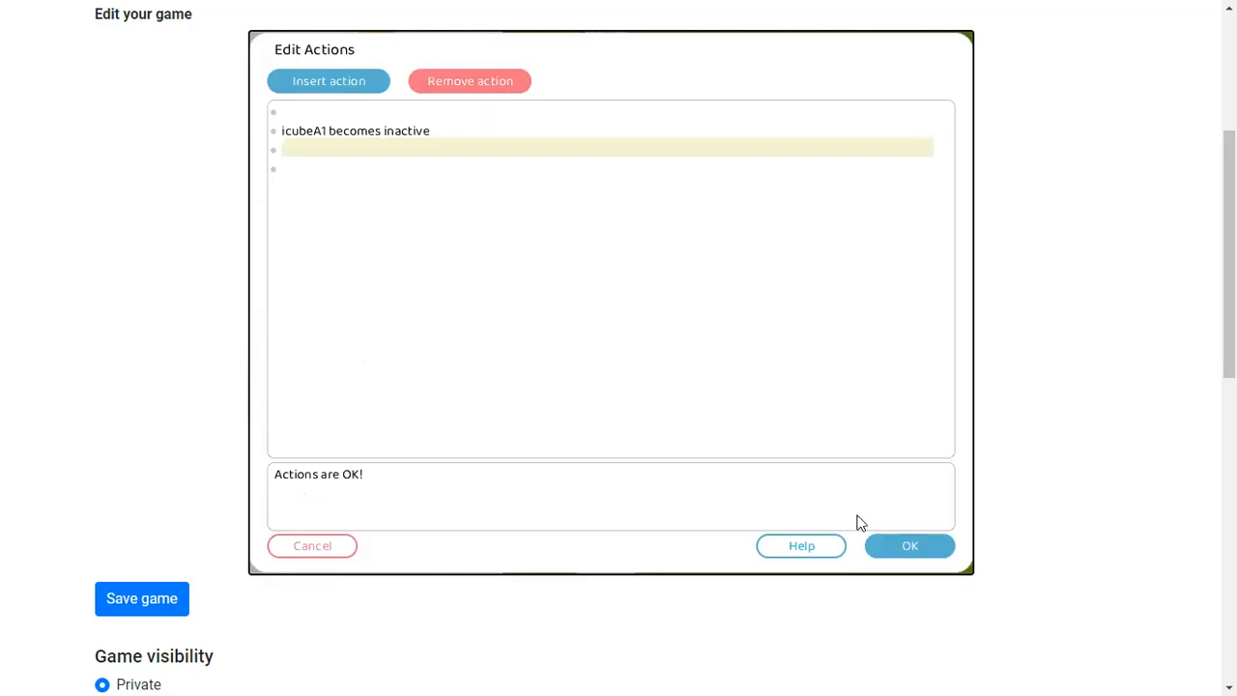
{"action": "left_click", "coordinate": [319, 541]}
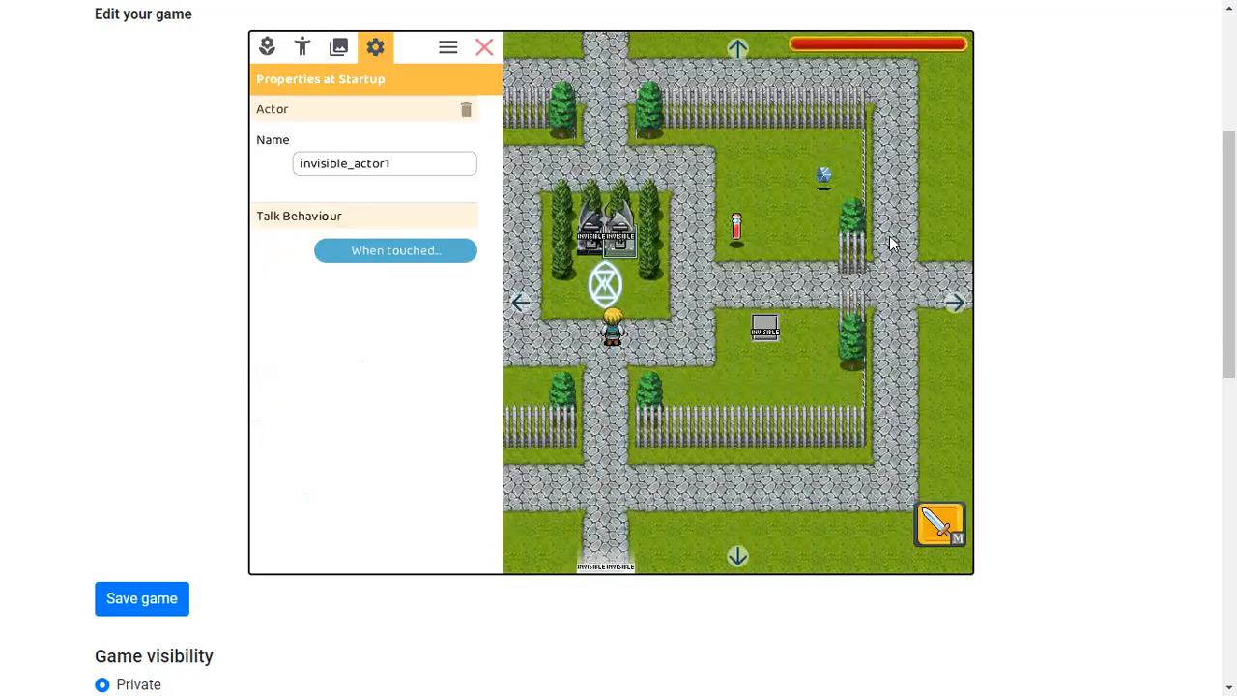
{"action": "left_click", "coordinate": [484, 47]}
Walk the hero south into the grass map and back north, opening the editor in each map
{"action": "key", "text": "Down"}
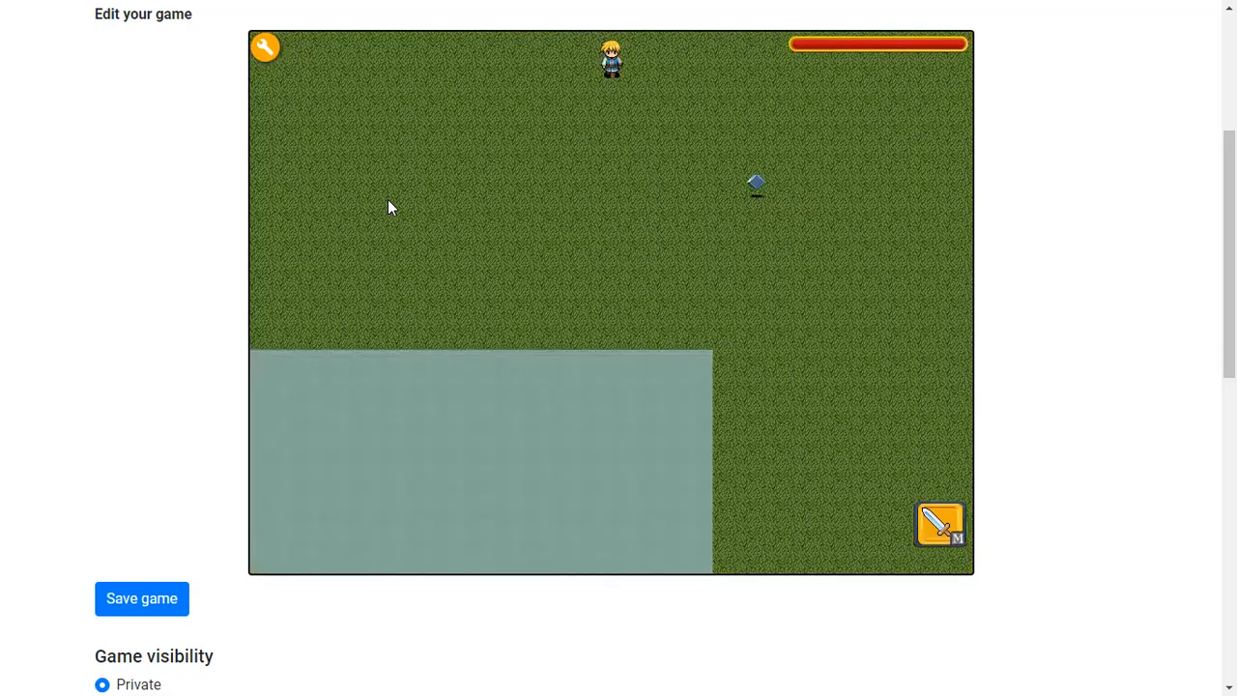
{"action": "key", "text": "Down"}
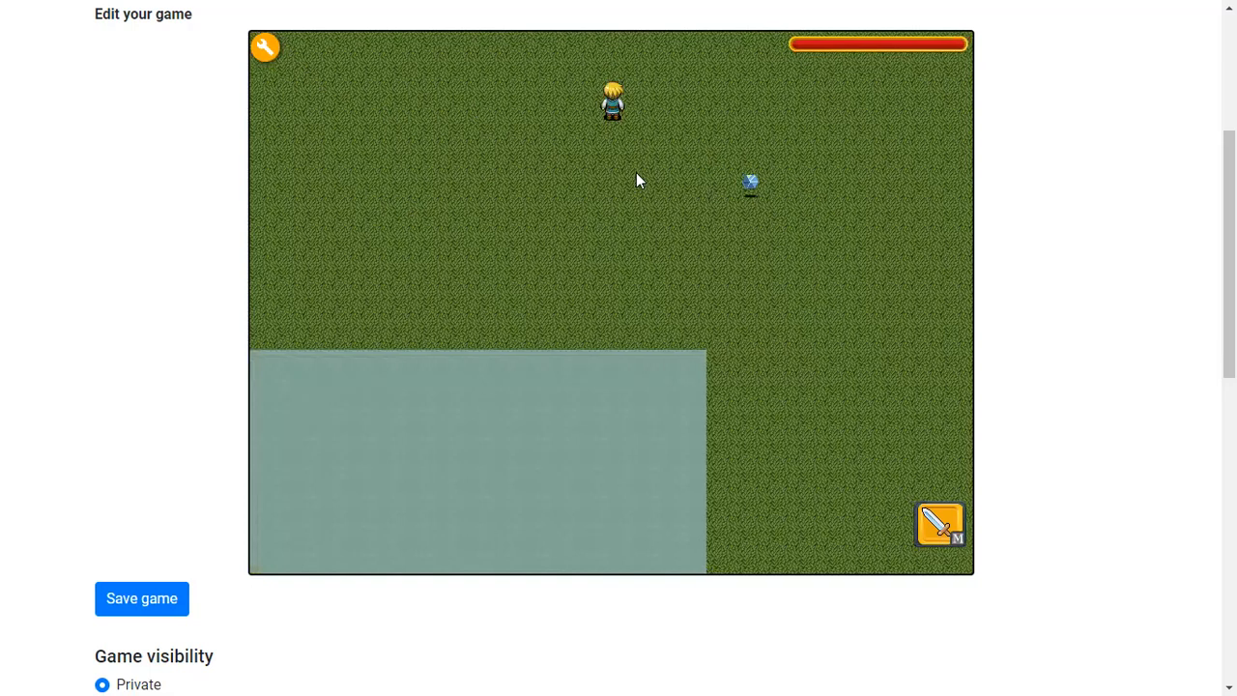
{"action": "left_click", "coordinate": [267, 50]}
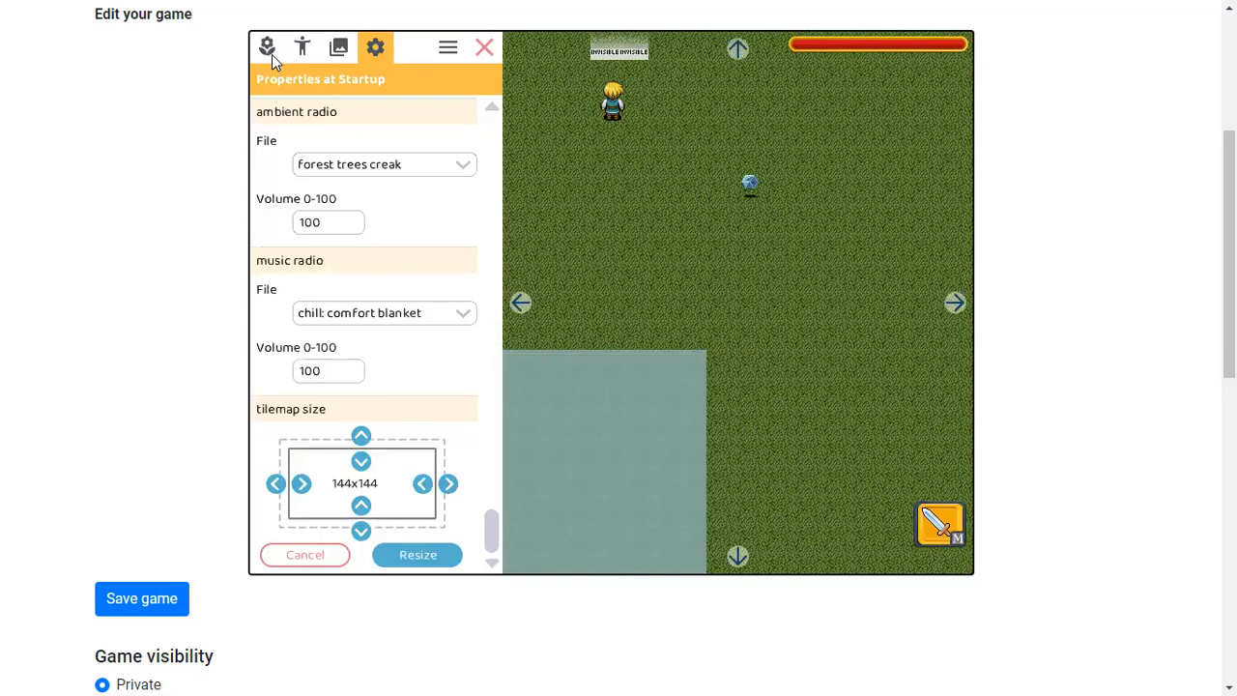
{"action": "left_click", "coordinate": [484, 48]}
{"action": "key", "text": "Up"}
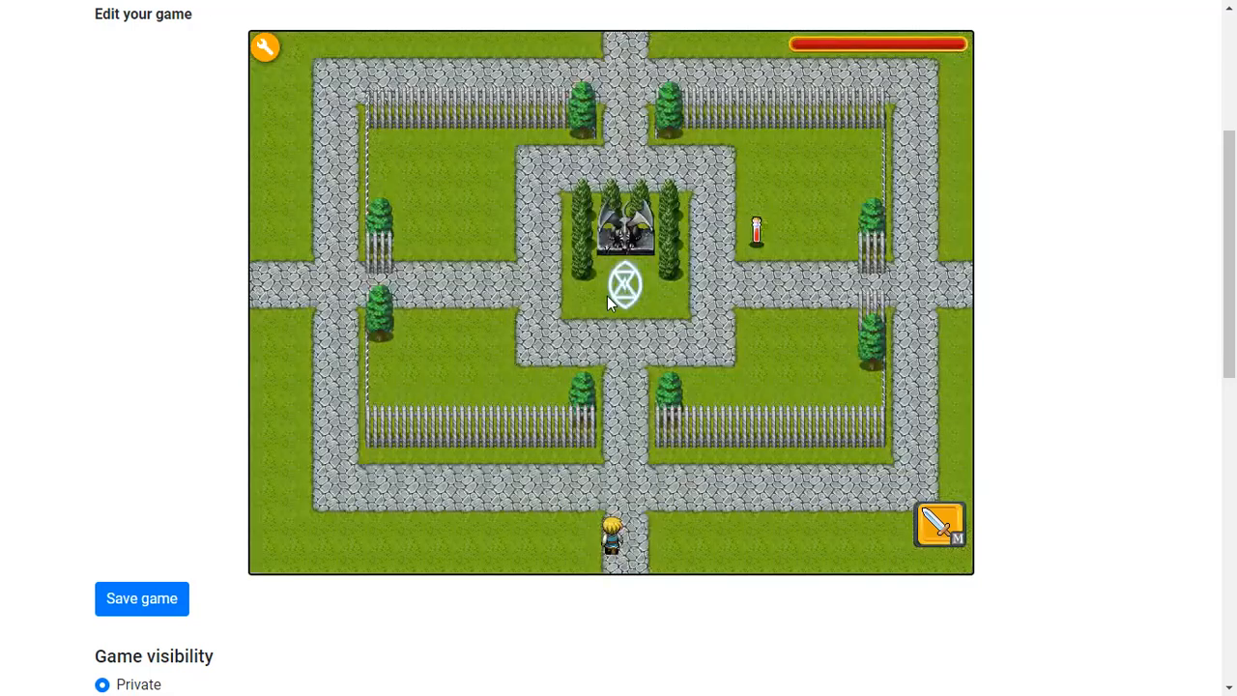
{"action": "key", "text": "Up"}
{"action": "left_click", "coordinate": [268, 47]}
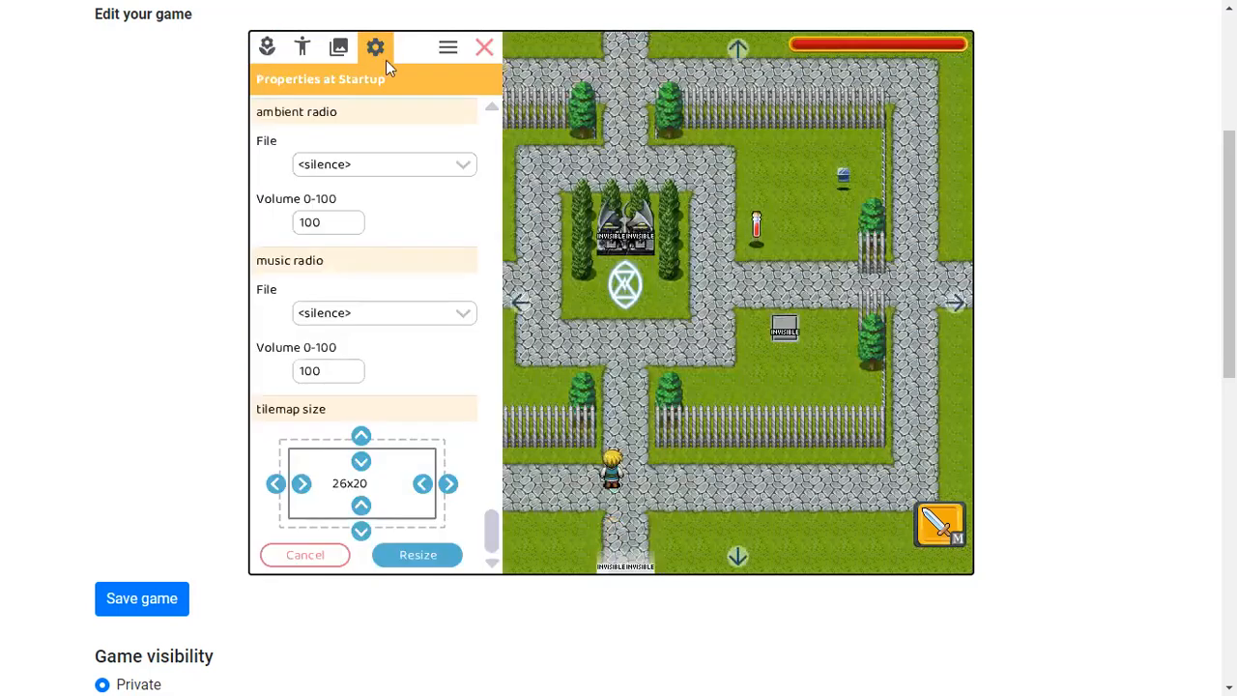
{"action": "left_click", "coordinate": [483, 46]}
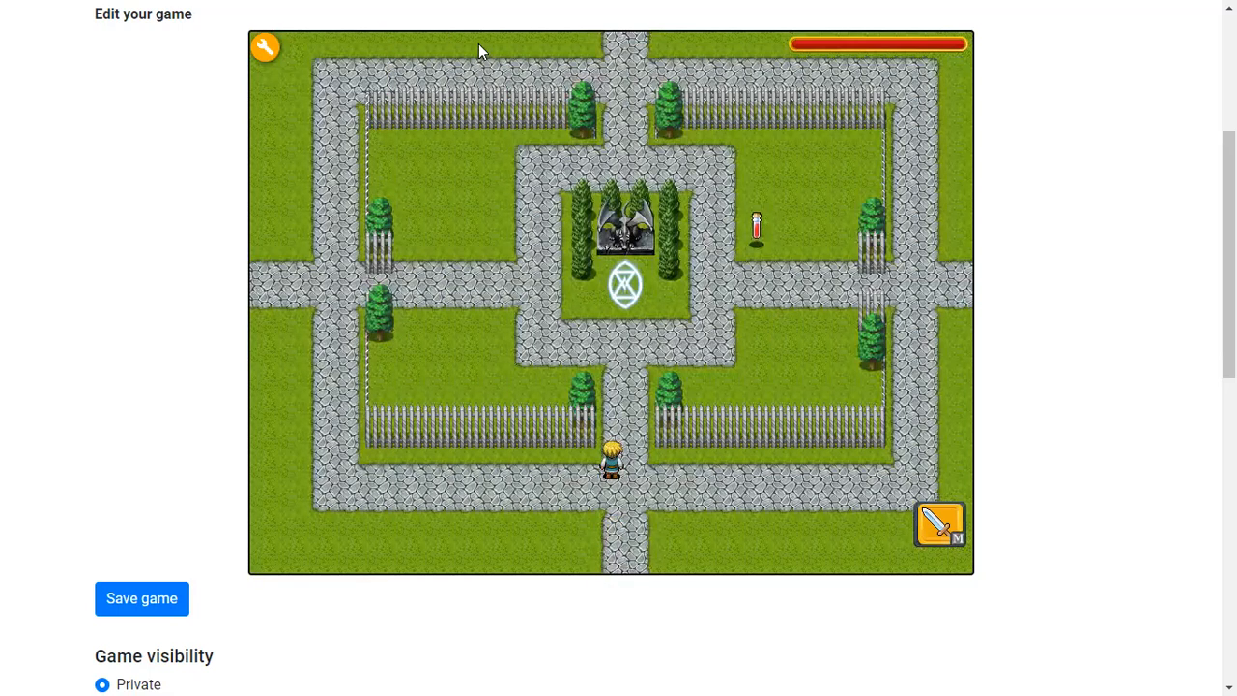
Walk the hero around below the magic circle and inspect invisible_floor_switch1 and invisible_actor1 in the editor
{"action": "key", "text": "Up"}
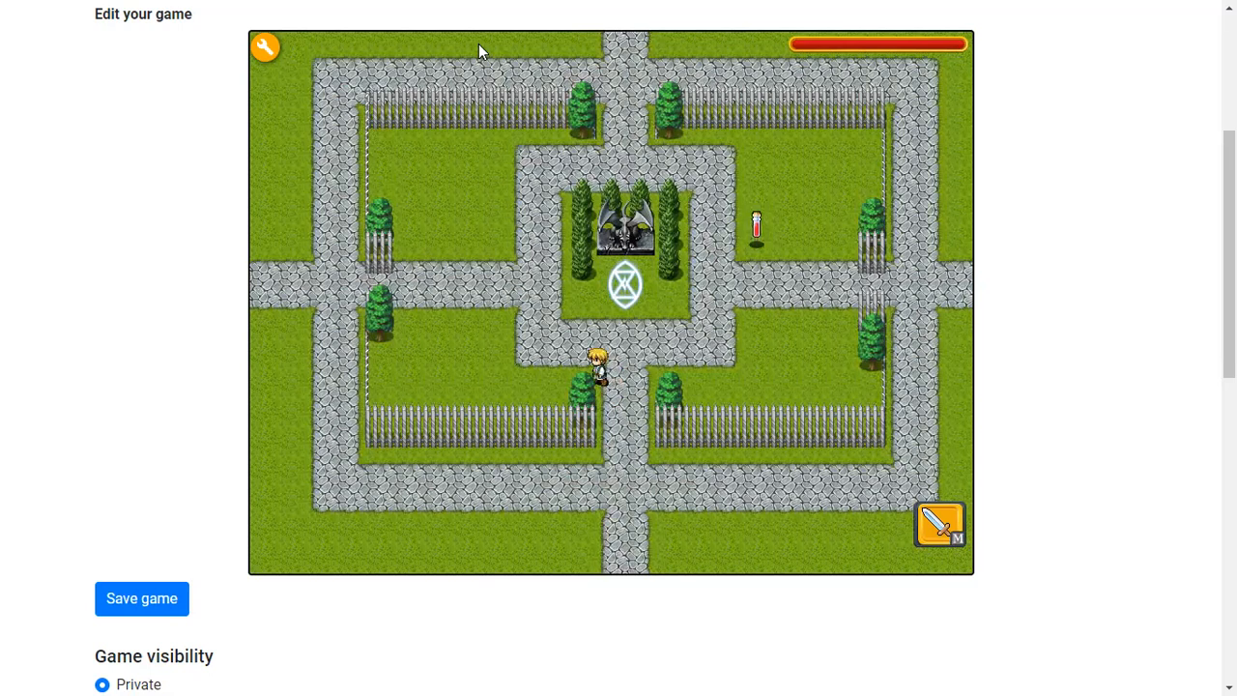
{"action": "key", "text": "Right"}
{"action": "key", "text": "Right"}
{"action": "key", "text": "Left"}
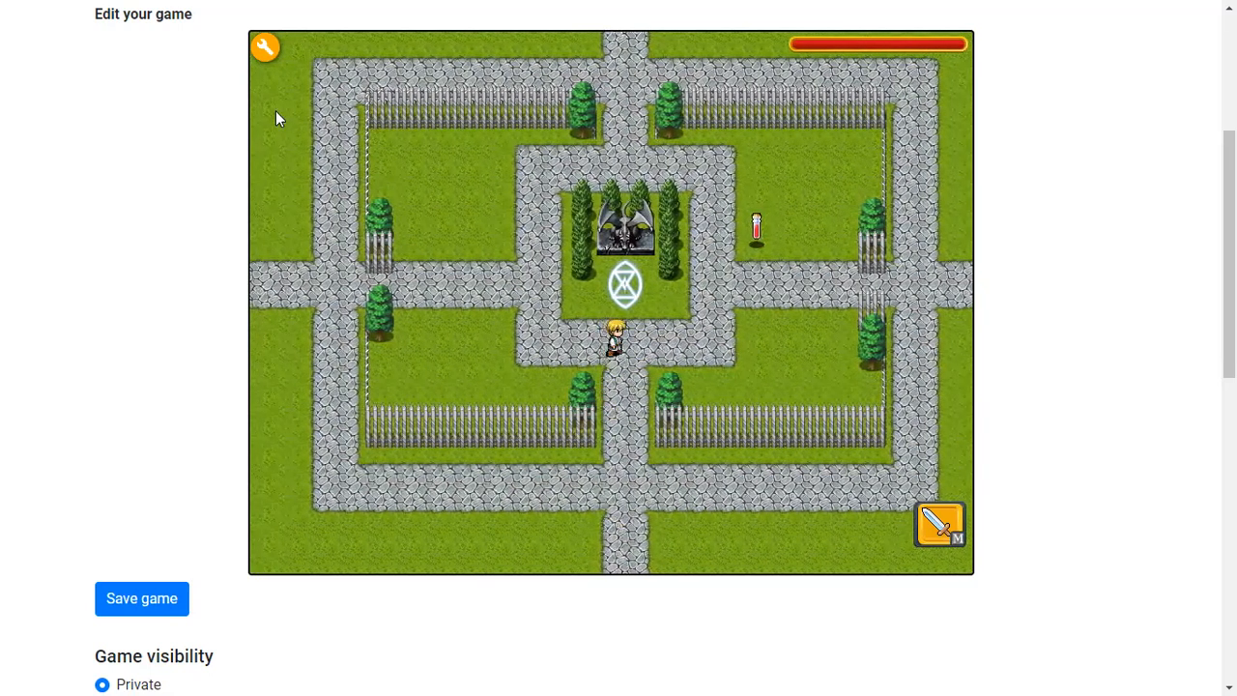
{"action": "key", "text": "Right"}
{"action": "left_click", "coordinate": [267, 46]}
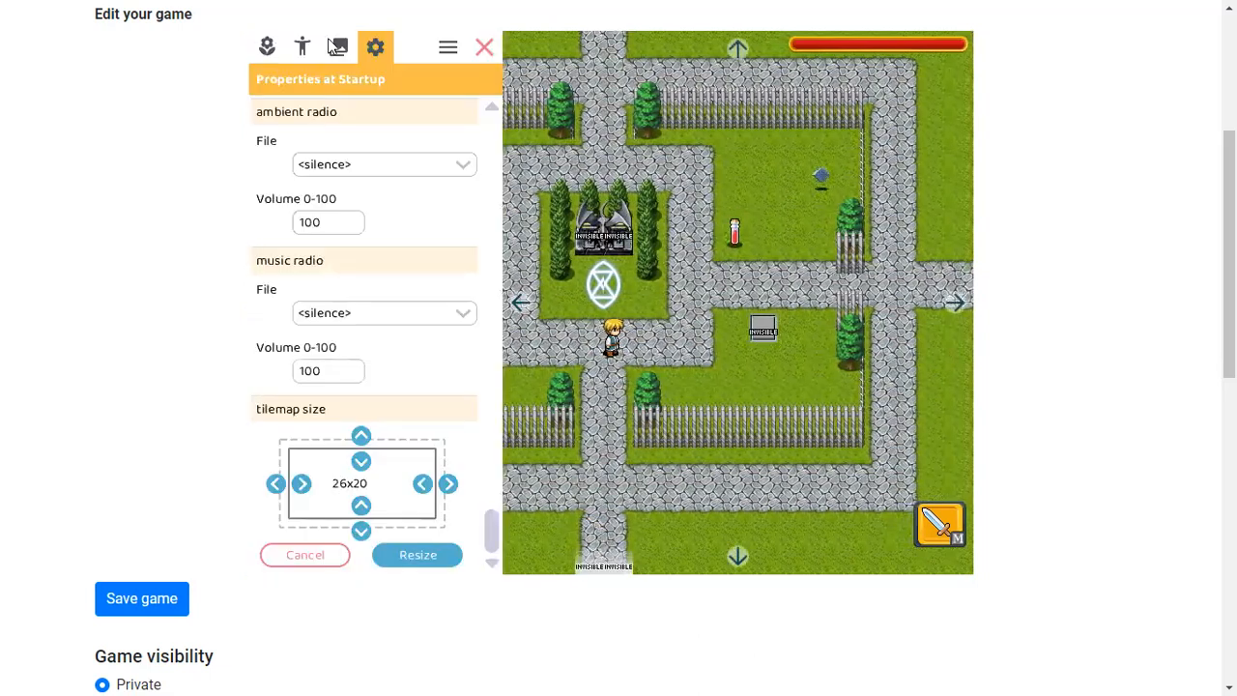
{"action": "left_click", "coordinate": [334, 46]}
{"action": "left_click", "coordinate": [302, 47]}
{"action": "left_click", "coordinate": [734, 331]}
{"action": "left_click", "coordinate": [762, 334]}
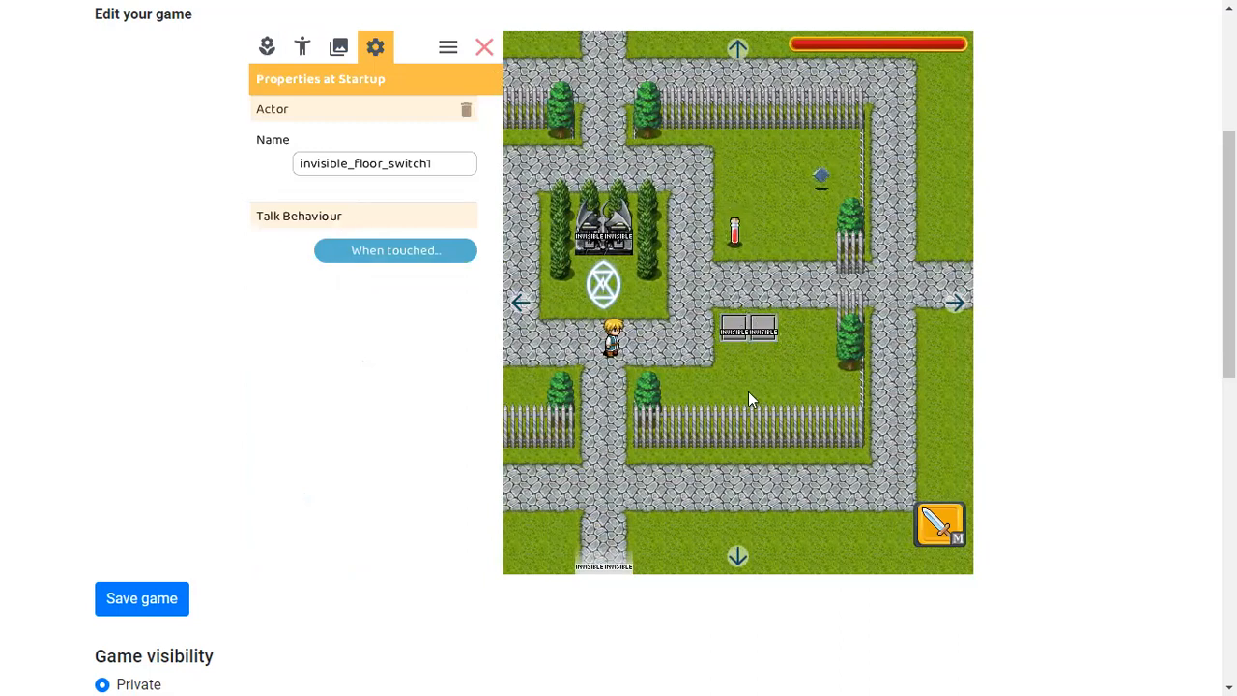
{"action": "left_click", "coordinate": [616, 240]}
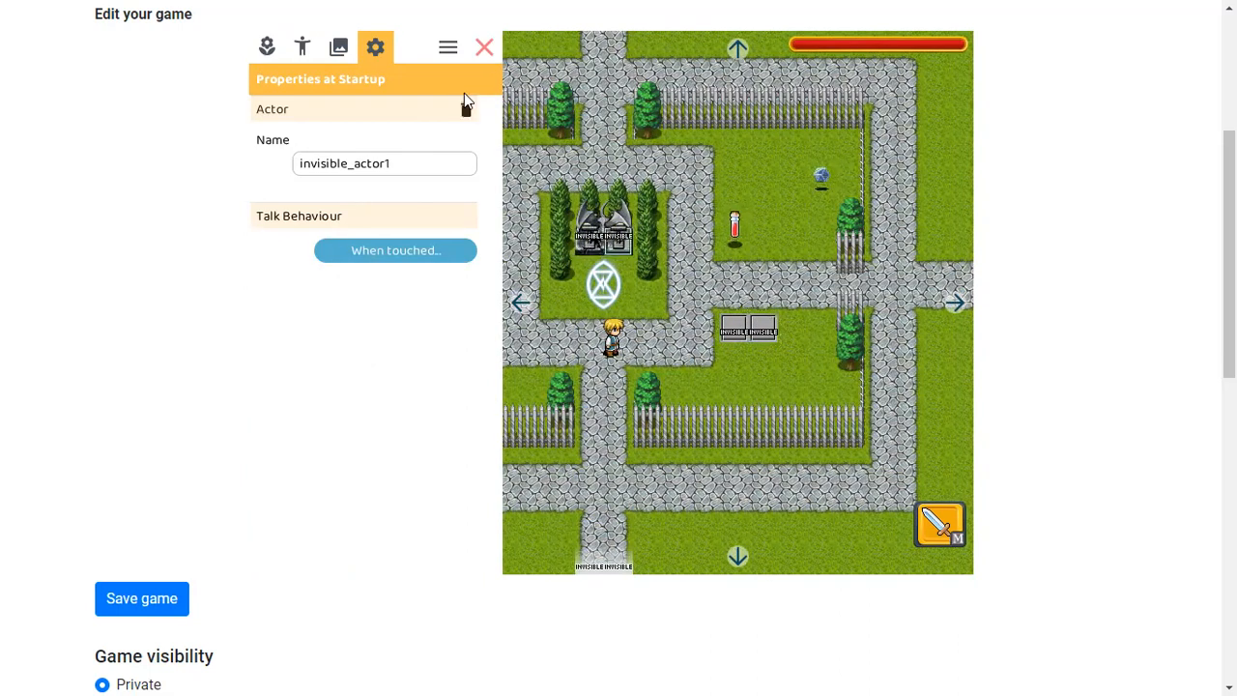
{"action": "left_click", "coordinate": [485, 46]}
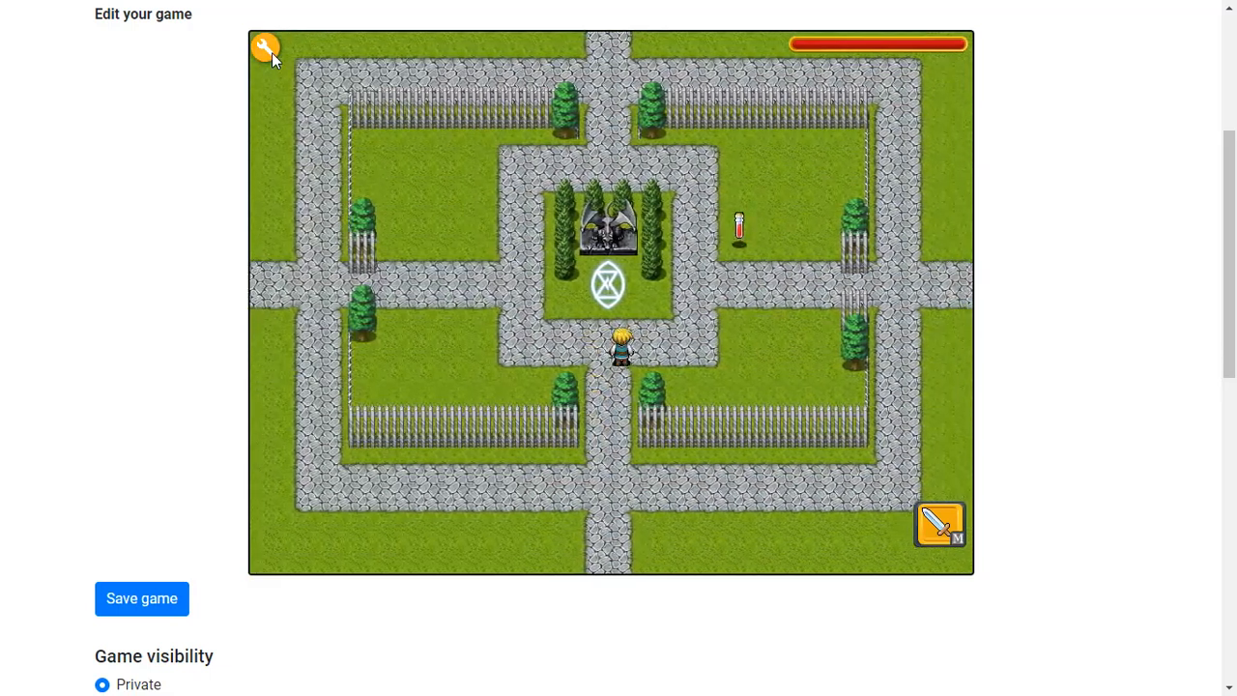
Add an action teleporting the hero to door door0171 at southern_isles to invisible_actor1's touch actions, confirm, and close the editor
{"action": "left_click", "coordinate": [268, 50]}
{"action": "left_click", "coordinate": [411, 252]}
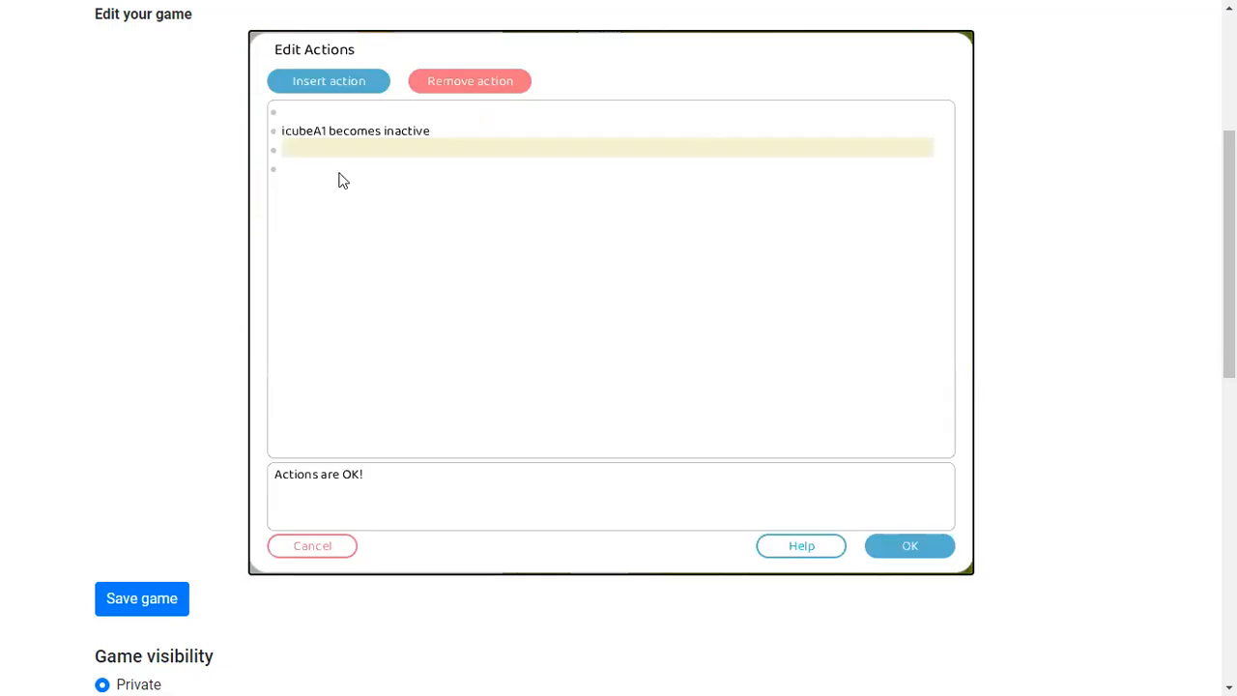
{"action": "left_click", "coordinate": [300, 83]}
{"action": "double_click", "coordinate": [414, 248]}
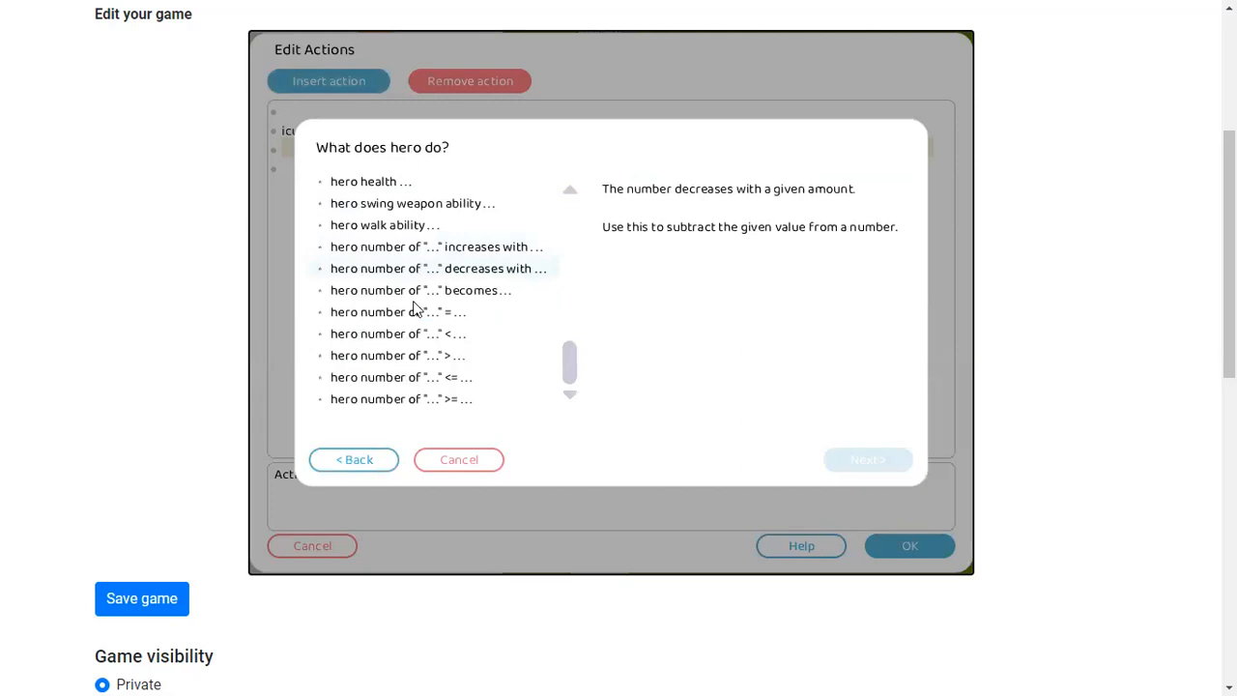
{"action": "scroll", "coordinate": [436, 334], "scroll_direction": "up", "scroll_amount": 3}
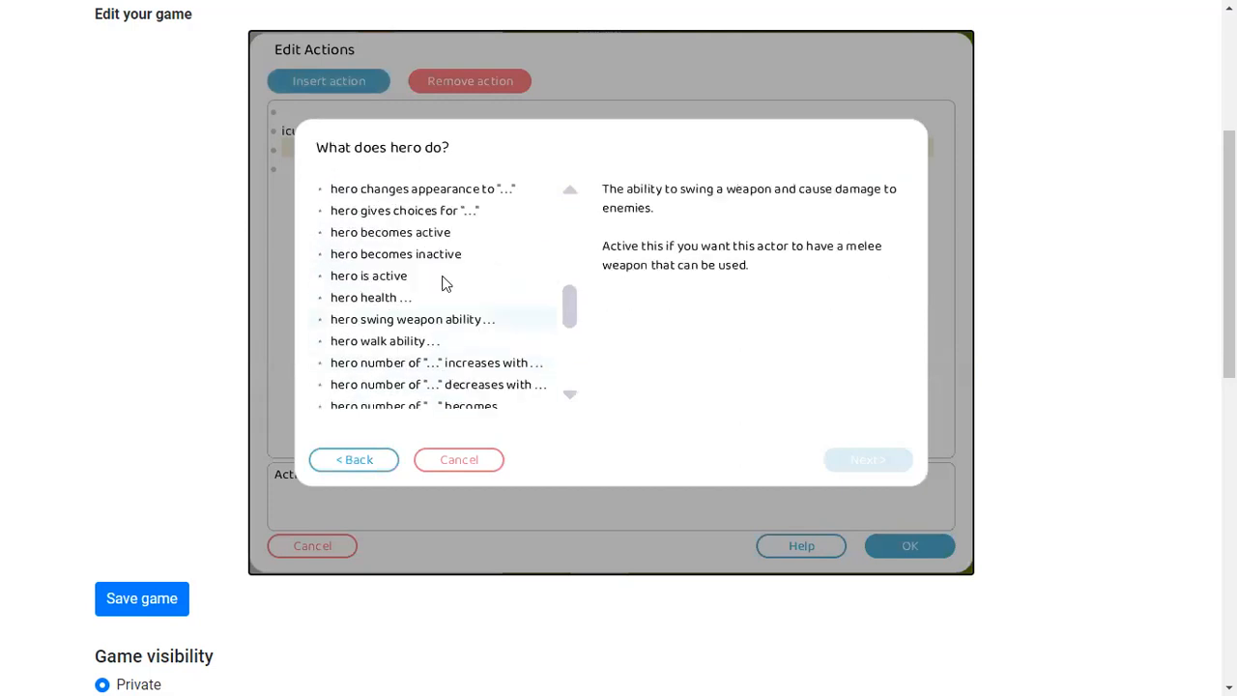
{"action": "scroll", "coordinate": [448, 287], "scroll_direction": "down", "scroll_amount": 3}
{"action": "scroll", "coordinate": [447, 287], "scroll_direction": "up", "scroll_amount": 4}
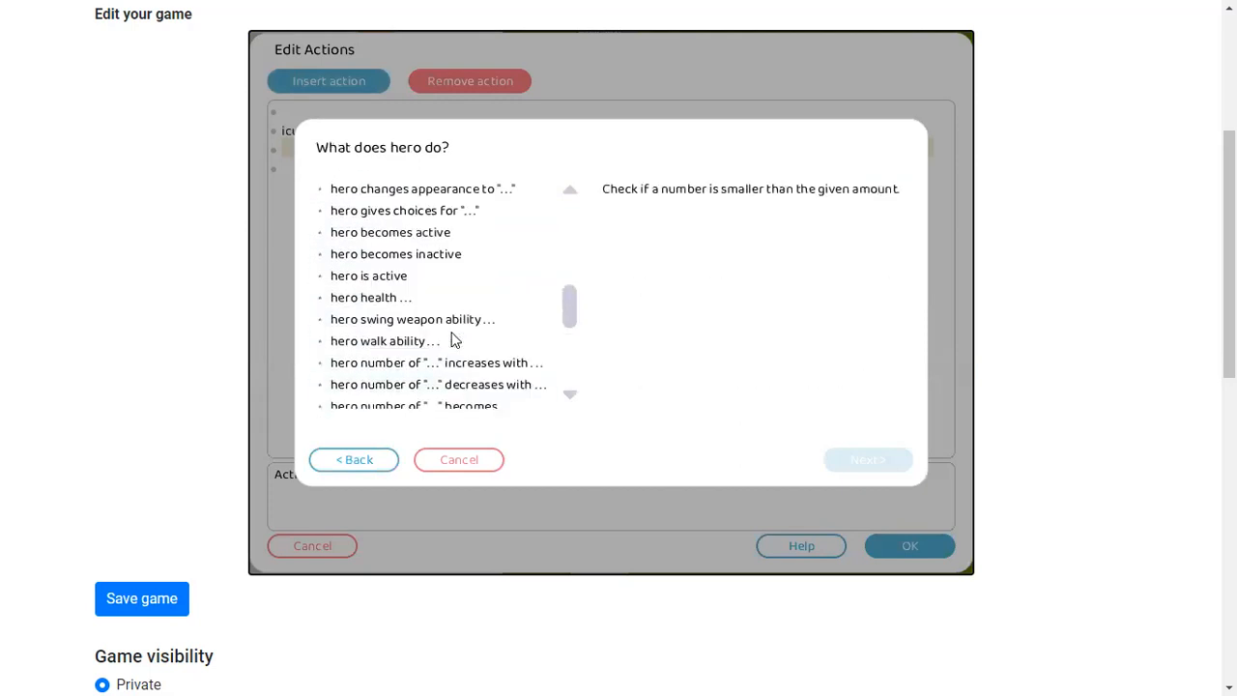
{"action": "double_click", "coordinate": [436, 282]}
{"action": "left_click", "coordinate": [498, 261]}
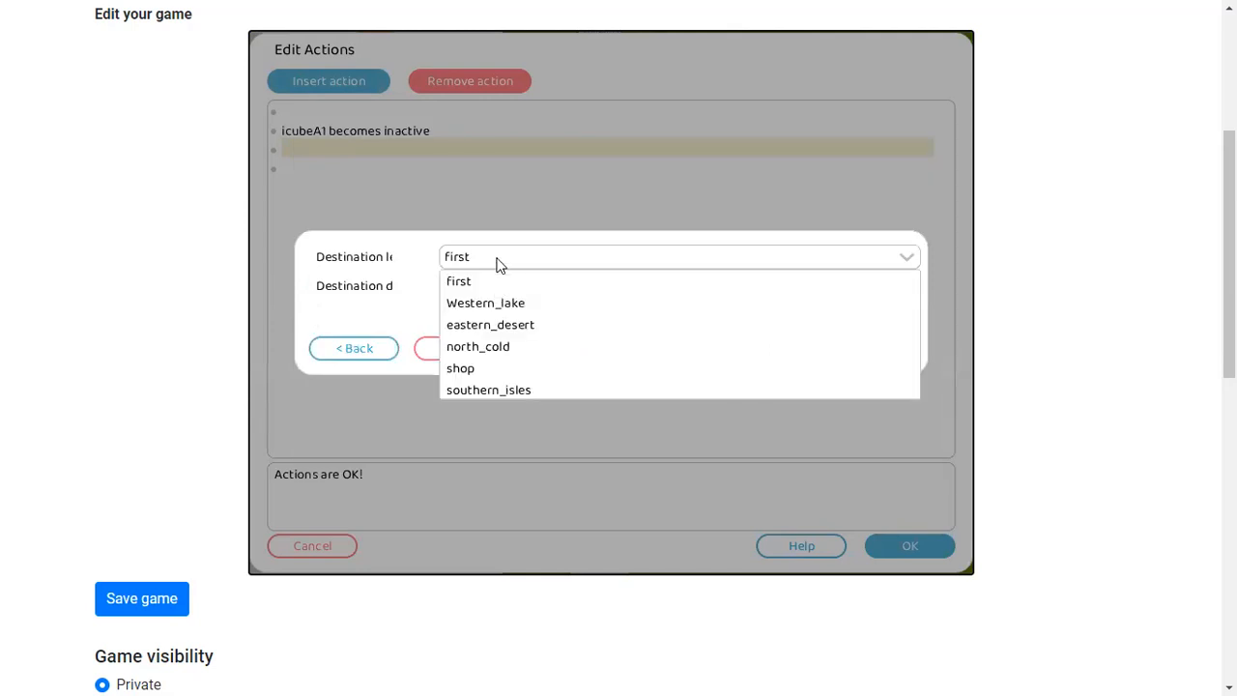
{"action": "left_click", "coordinate": [480, 389]}
{"action": "left_click", "coordinate": [489, 290]}
{"action": "left_click", "coordinate": [478, 309]}
{"action": "left_click", "coordinate": [904, 350]}
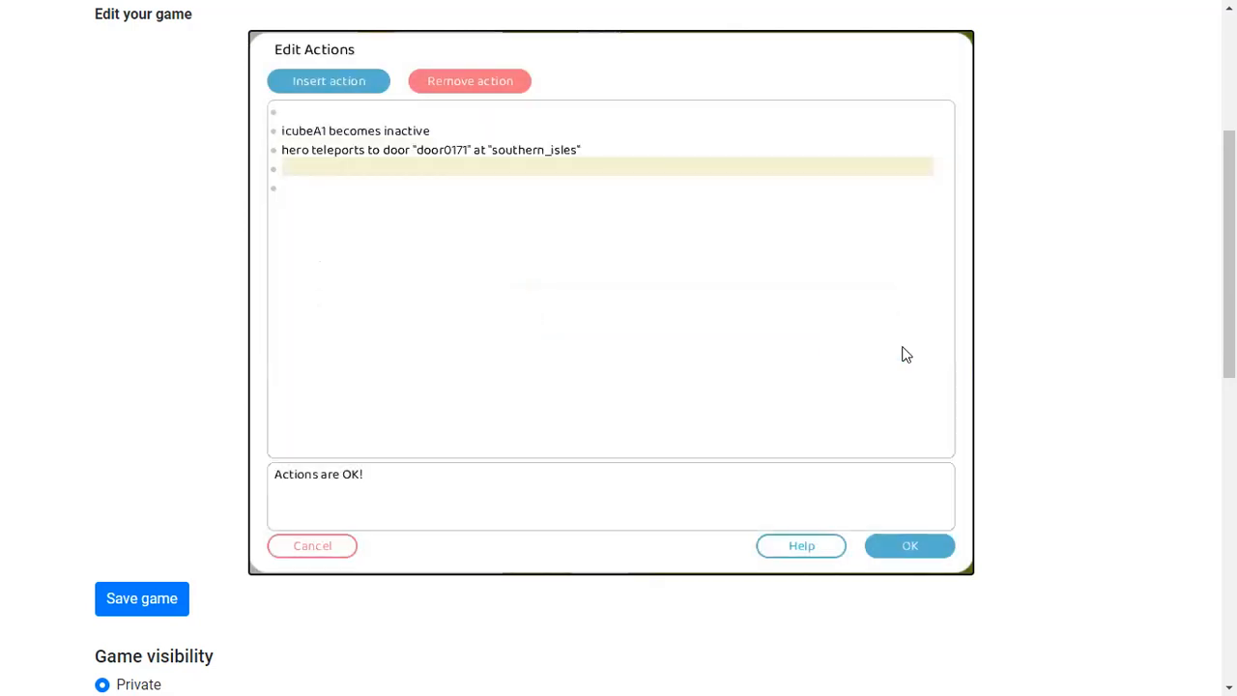
{"action": "left_click", "coordinate": [909, 547]}
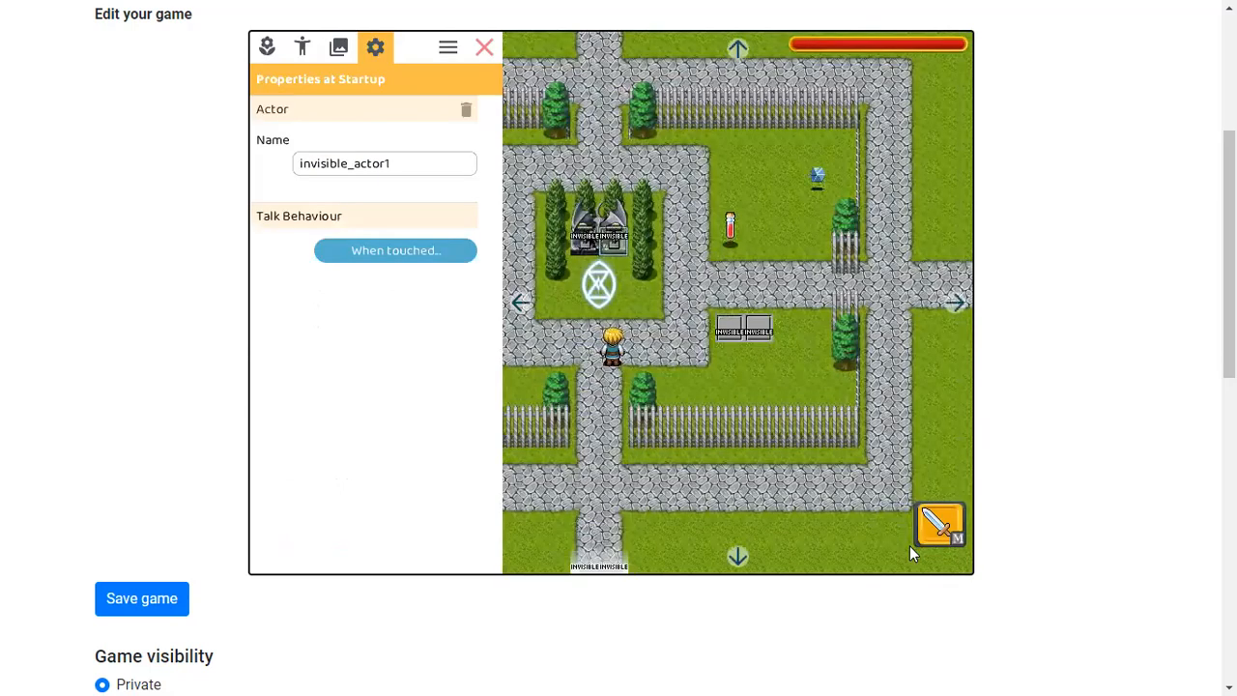
{"action": "left_click", "coordinate": [486, 47]}
Walk the hero south into the grass map and back north to below the magic circle
{"action": "key", "text": "Up"}
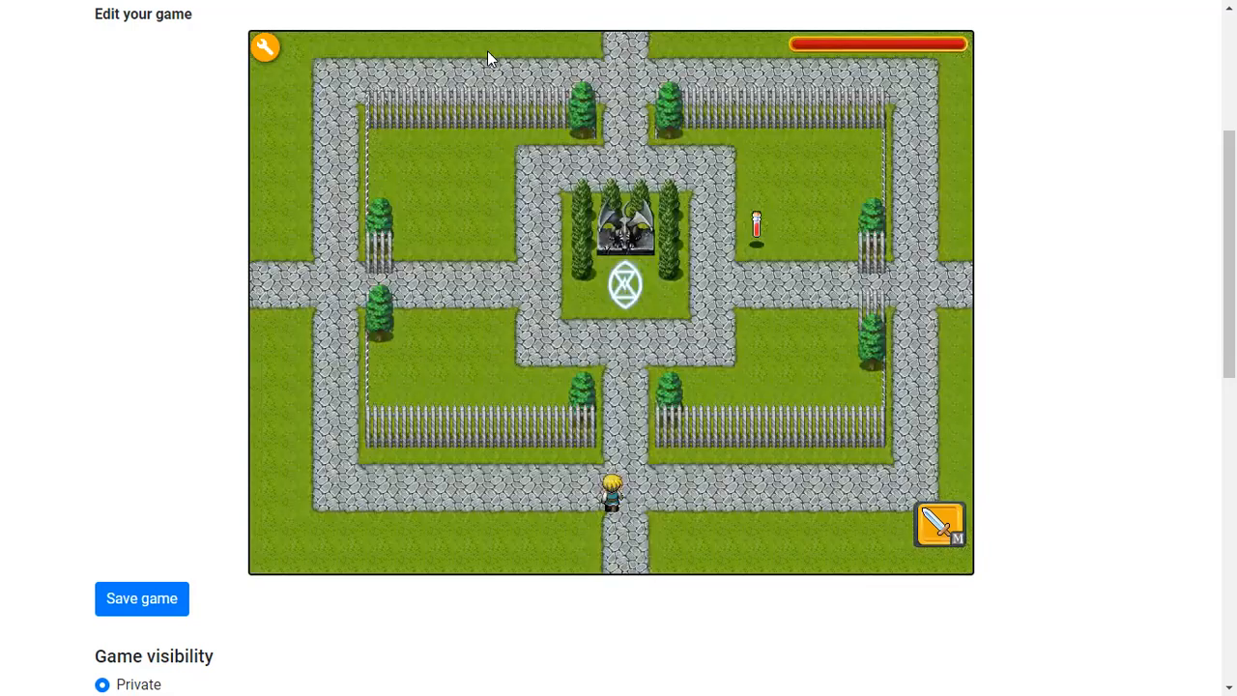
{"action": "key", "text": "Down"}
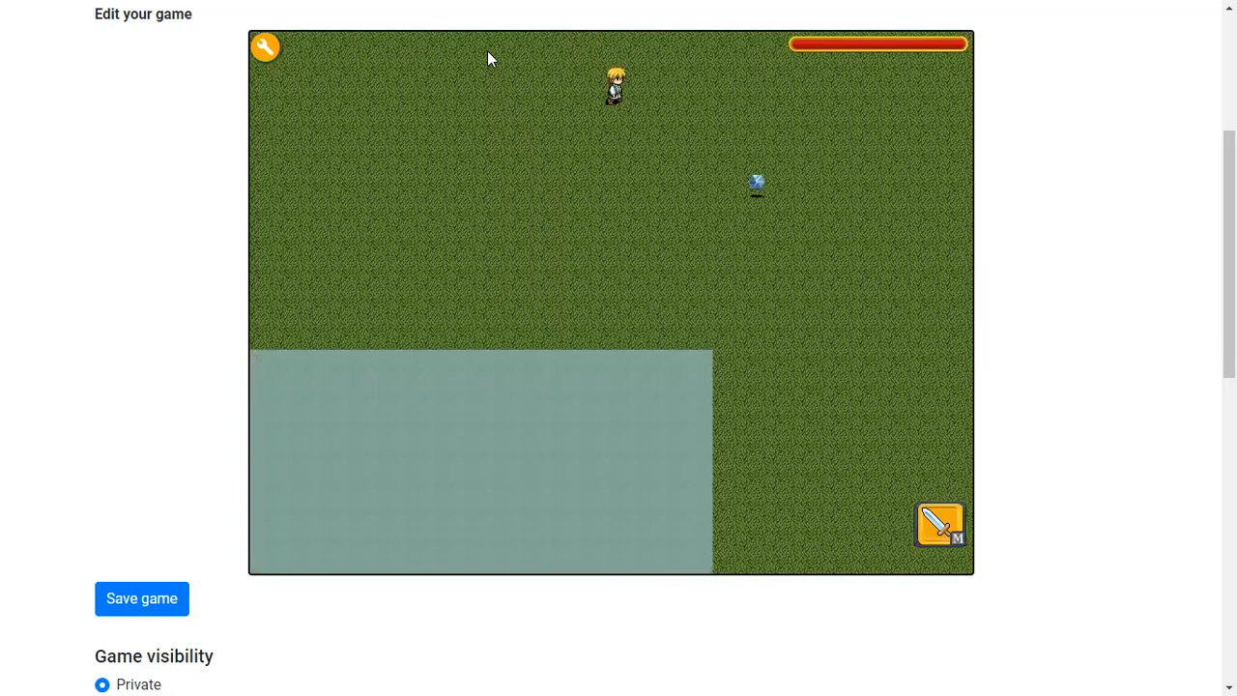
{"action": "key", "text": "Right"}
{"action": "key", "text": "Up"}
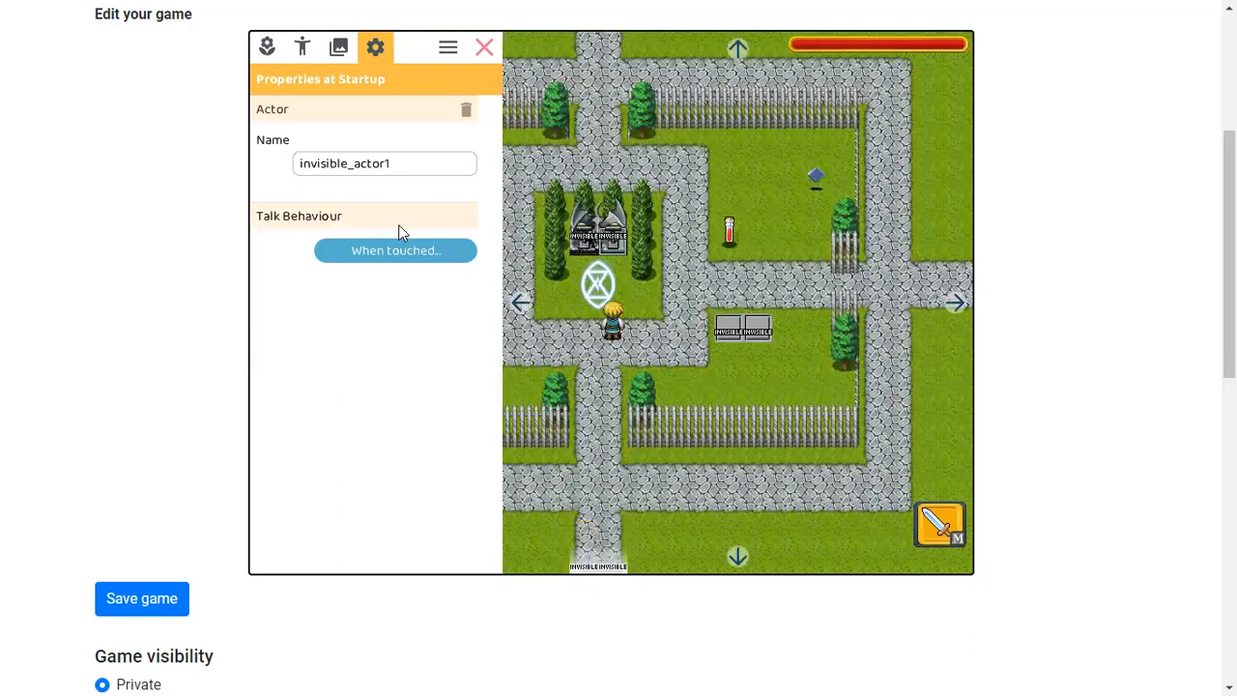
Add an 'icubeA1 becomes active' action after the teleport in invisible_actor1's touch actions, confirm, and close the editor
{"action": "left_click", "coordinate": [435, 249]}
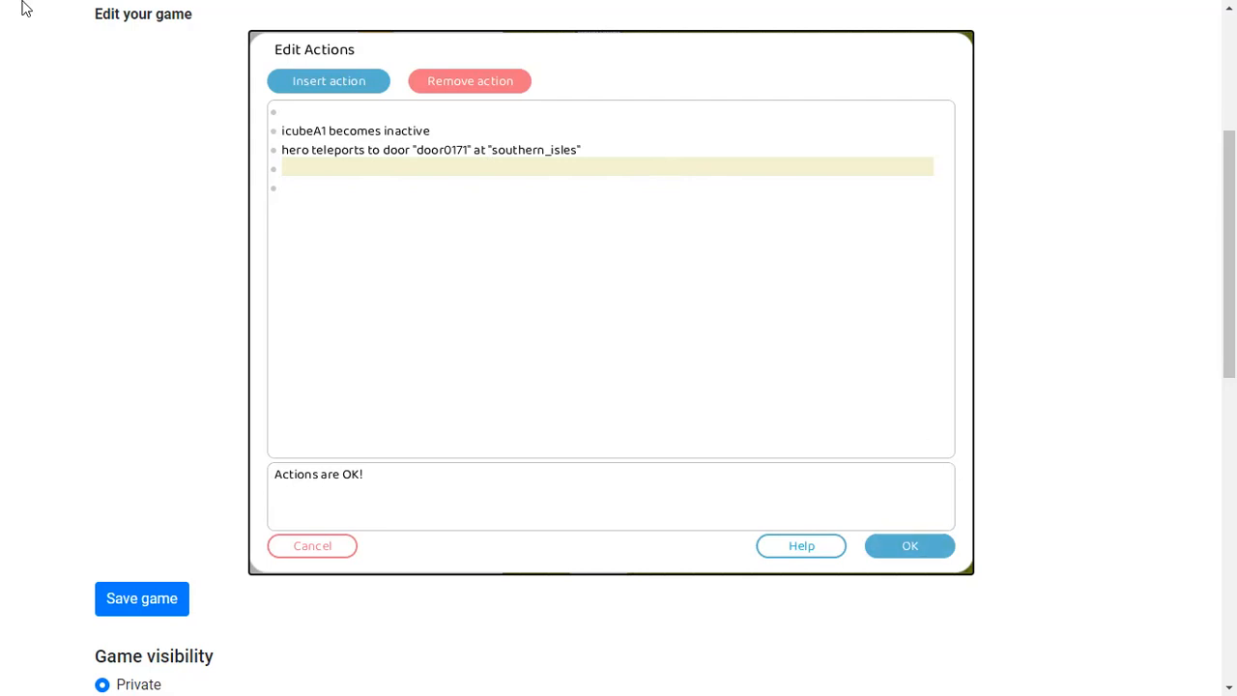
{"action": "left_click", "coordinate": [311, 86]}
{"action": "left_click", "coordinate": [923, 292]}
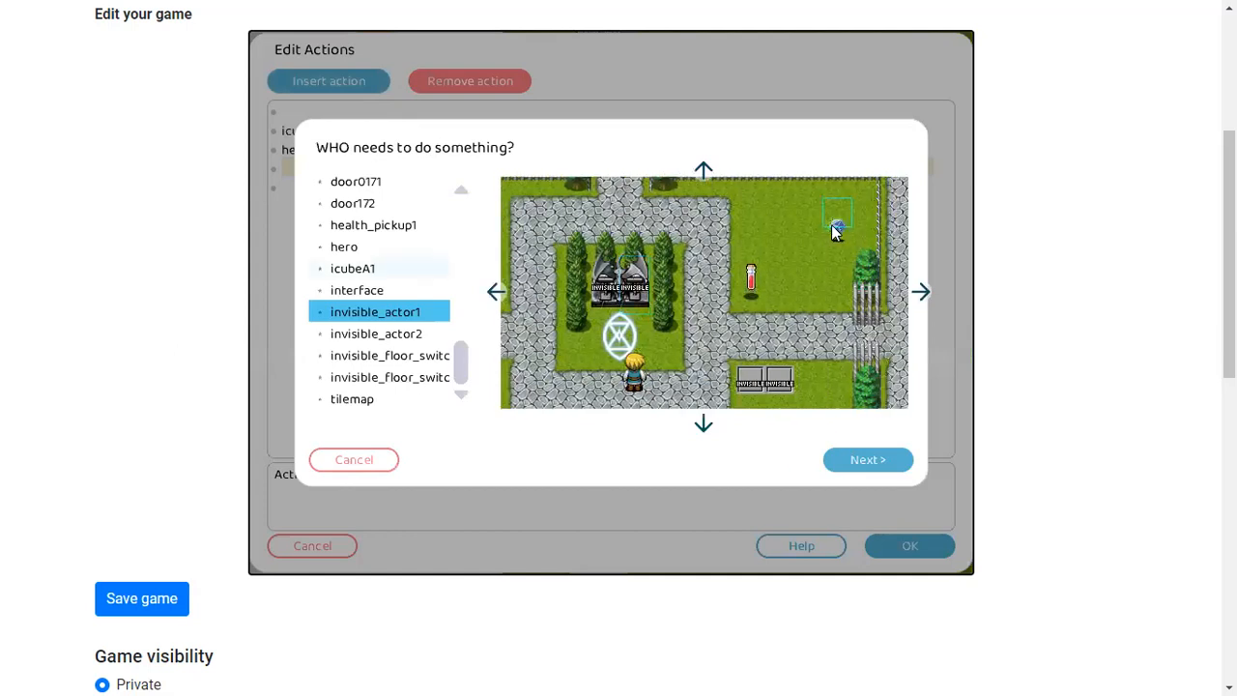
{"action": "left_click", "coordinate": [837, 229]}
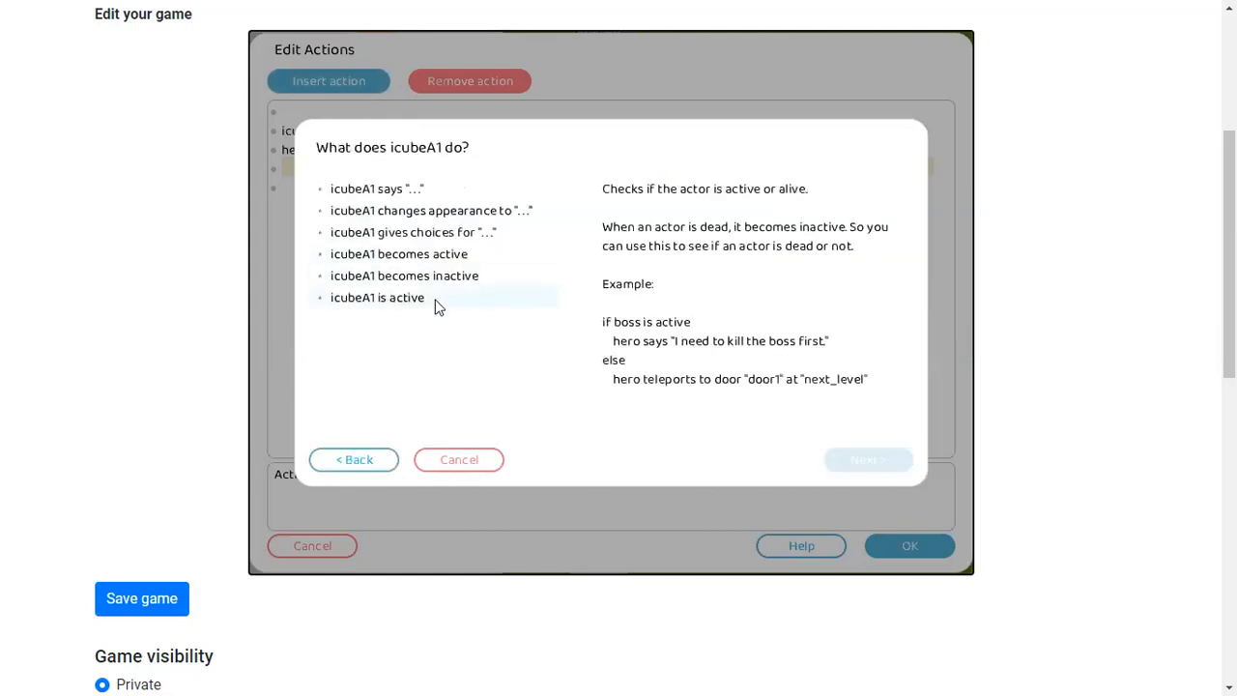
{"action": "left_click", "coordinate": [428, 254]}
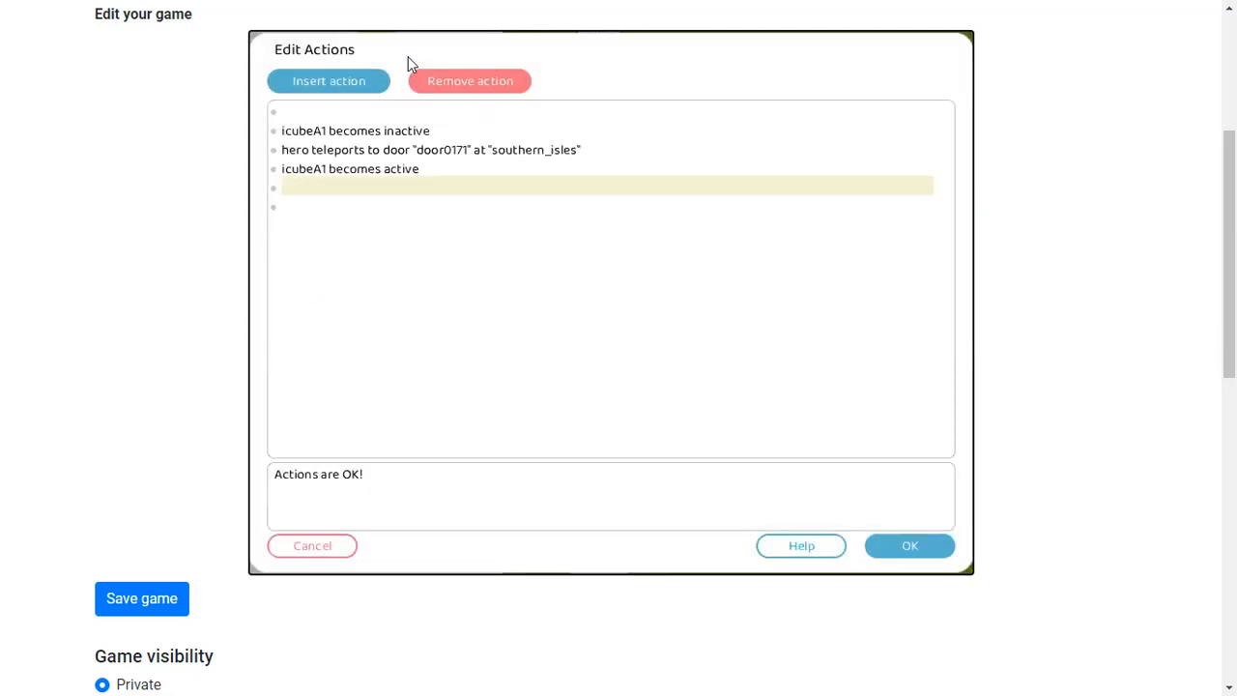
{"action": "left_click", "coordinate": [905, 546]}
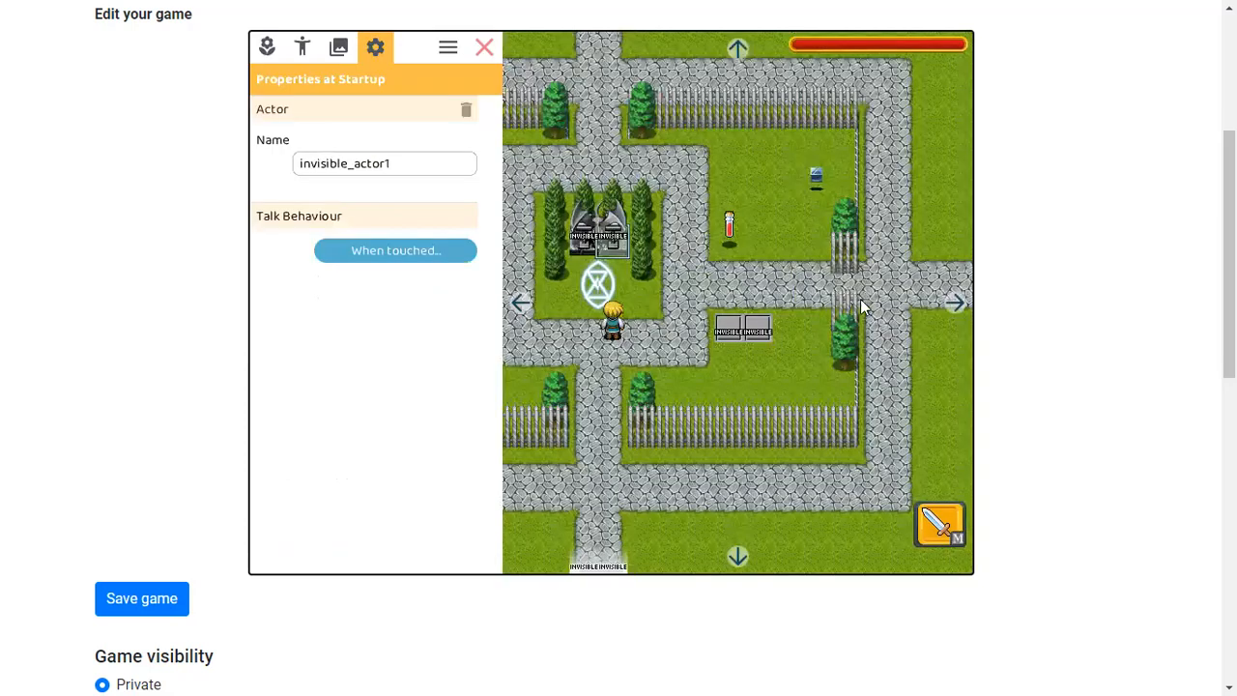
{"action": "left_click", "coordinate": [486, 48]}
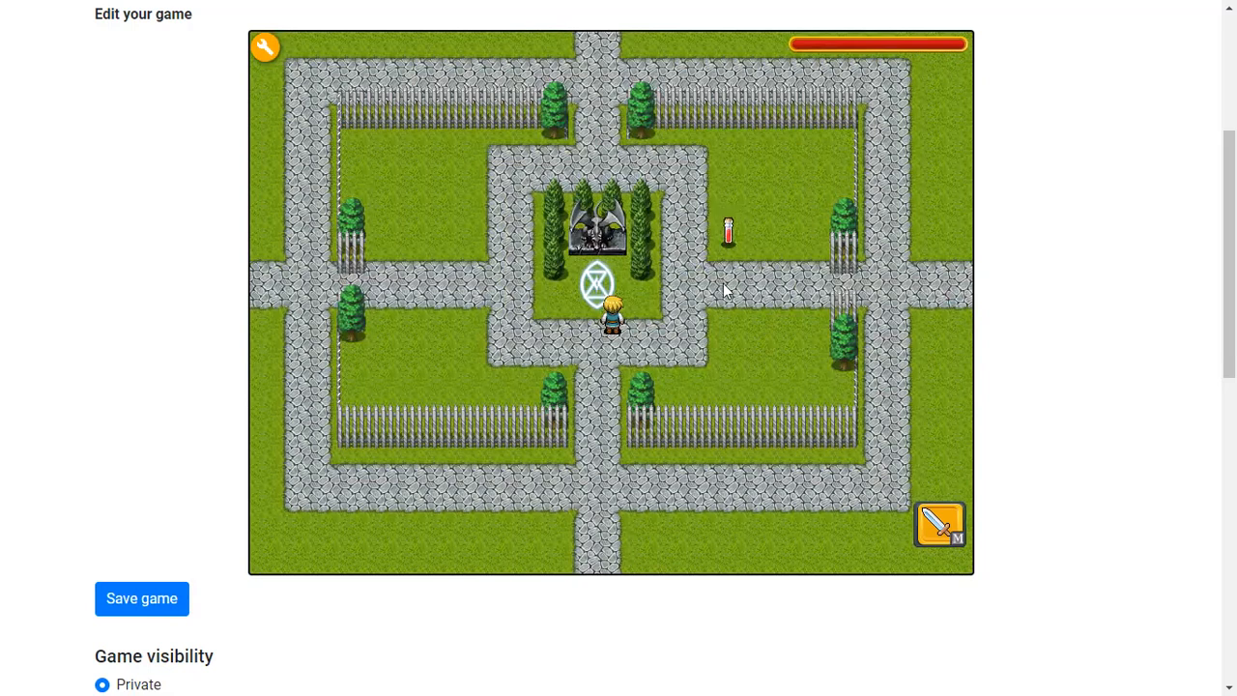
Walk the hero south into the grass map and back north again
{"action": "key", "text": "Down"}
{"action": "key", "text": "Up"}
{"action": "key", "text": "Up"}
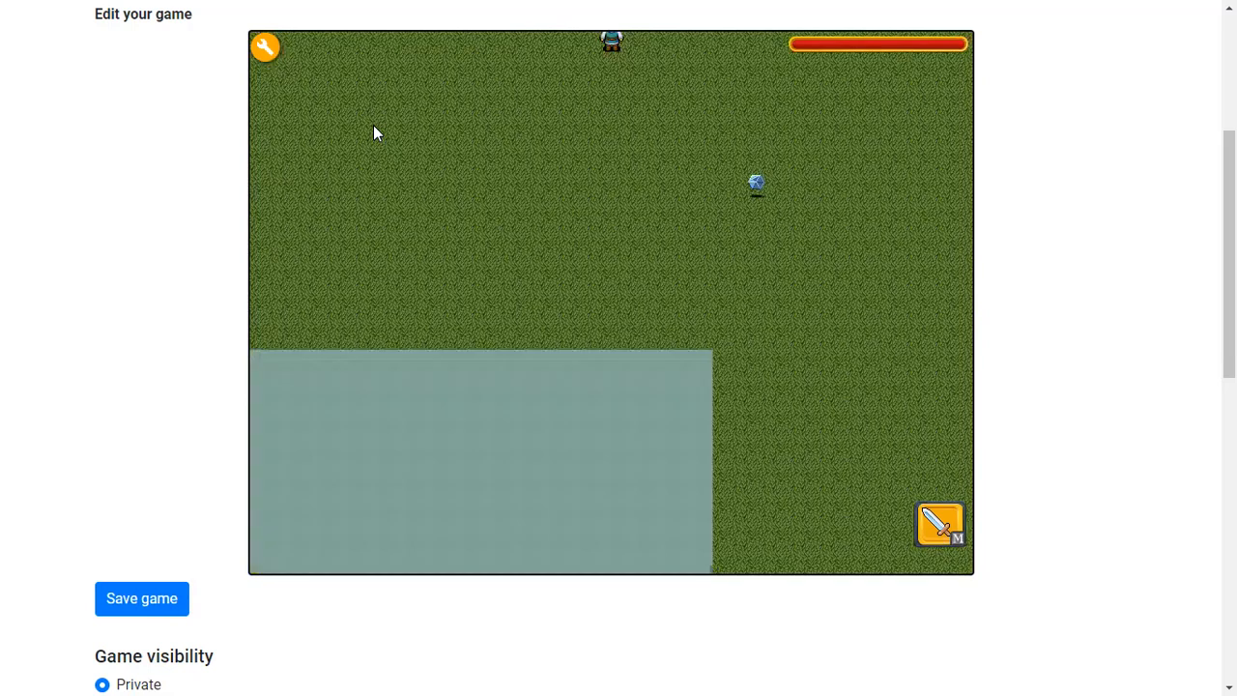
{"action": "key", "text": "Up"}
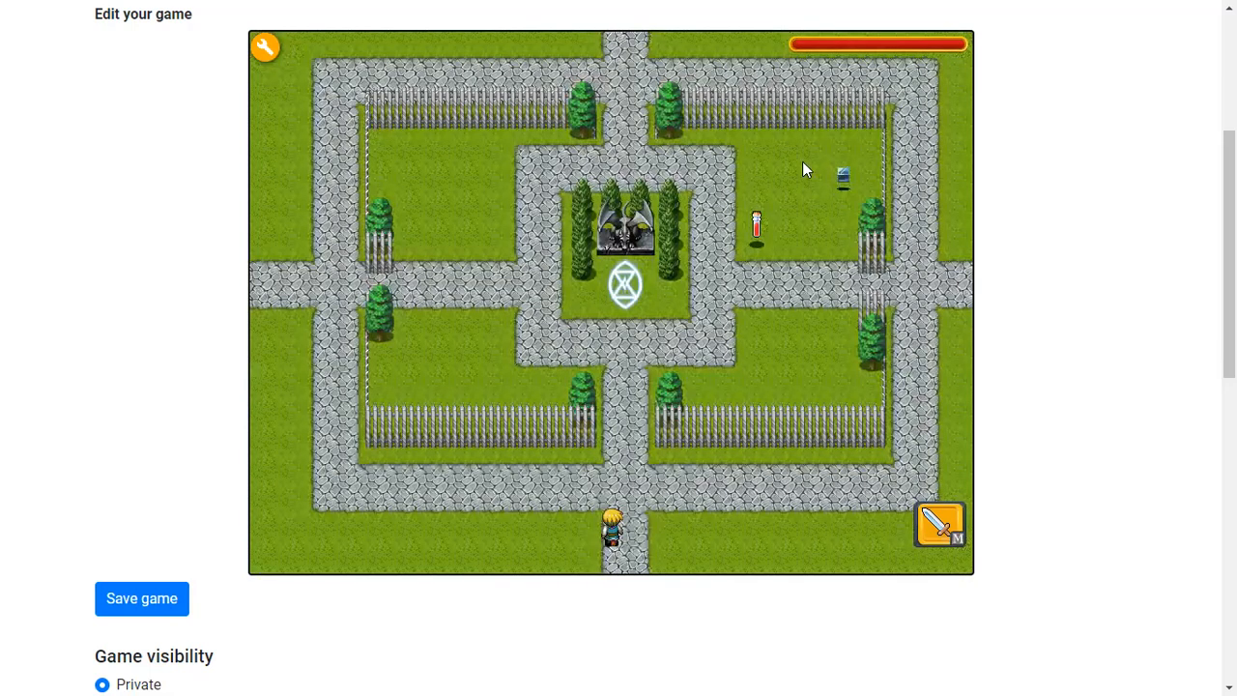
{"action": "key", "text": "Up"}
Open the editor and review invisible_actor1's touch actions twice, confirming and closing the editor in between
{"action": "left_click", "coordinate": [264, 48]}
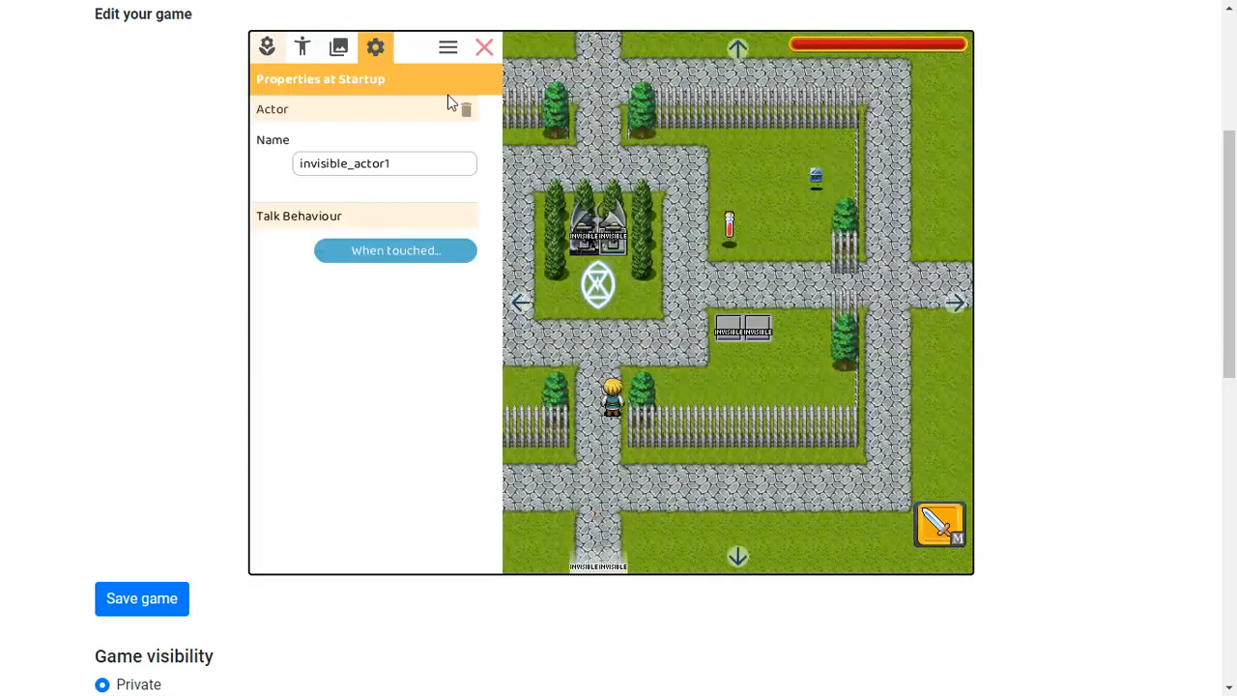
{"action": "left_click", "coordinate": [373, 249]}
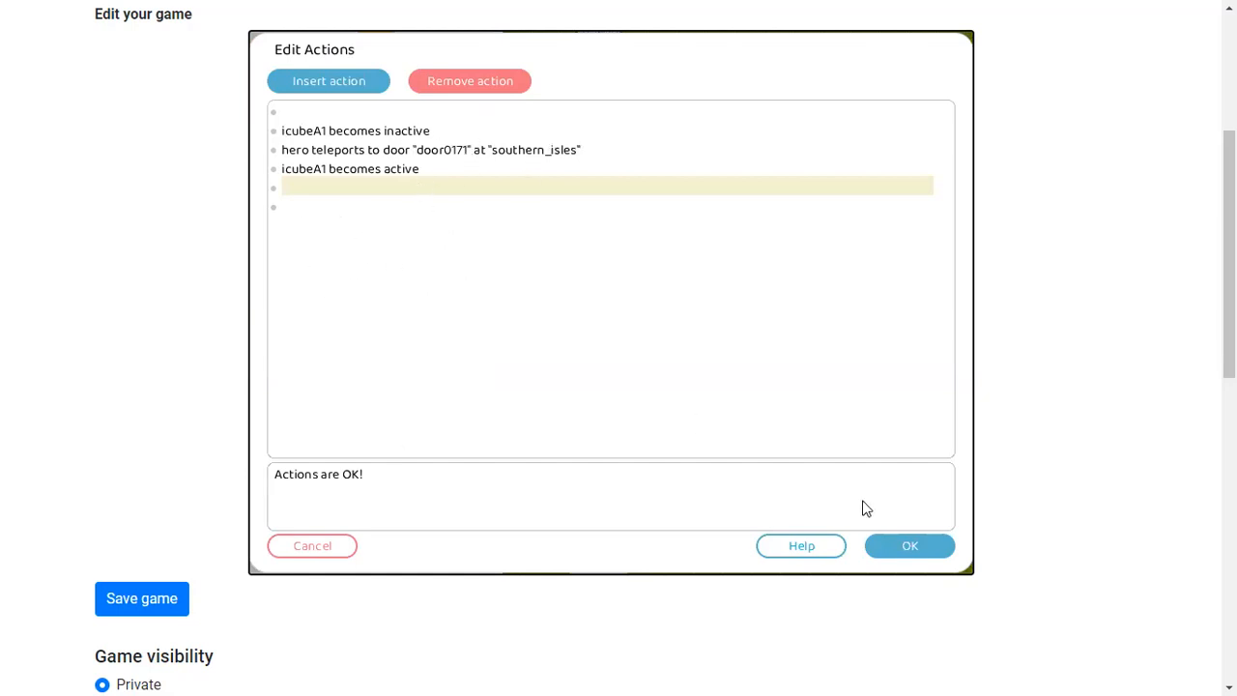
{"action": "left_click", "coordinate": [909, 545]}
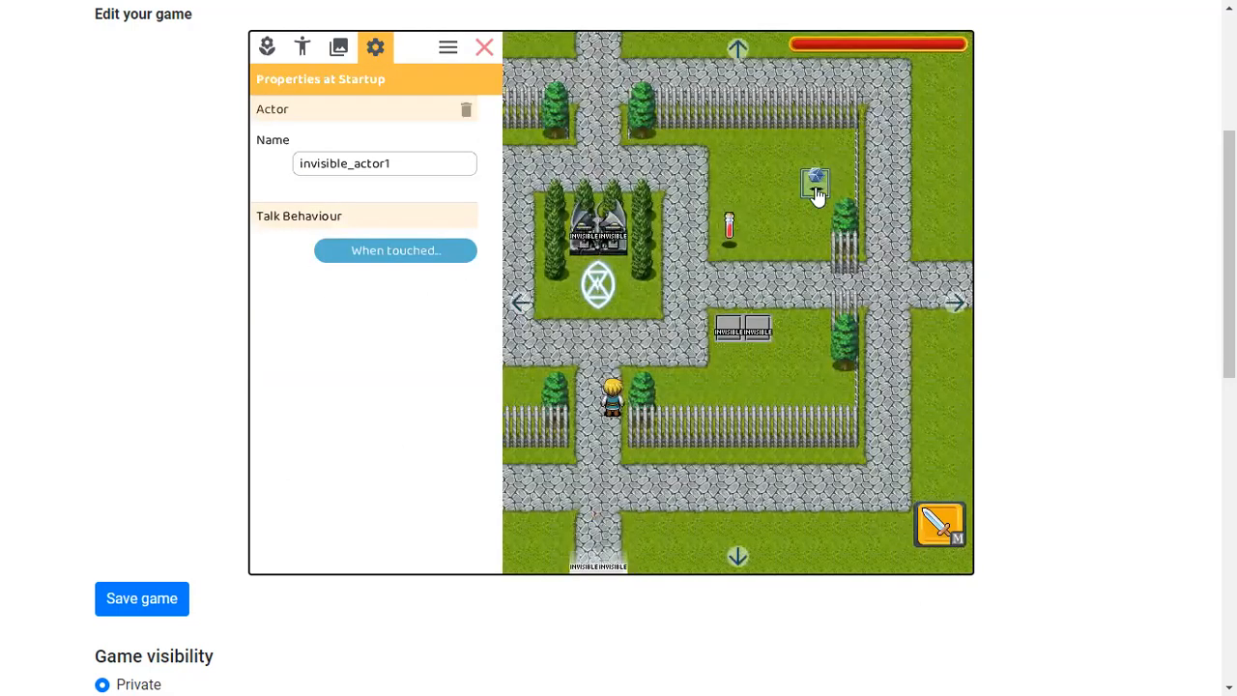
{"action": "left_click", "coordinate": [485, 48]}
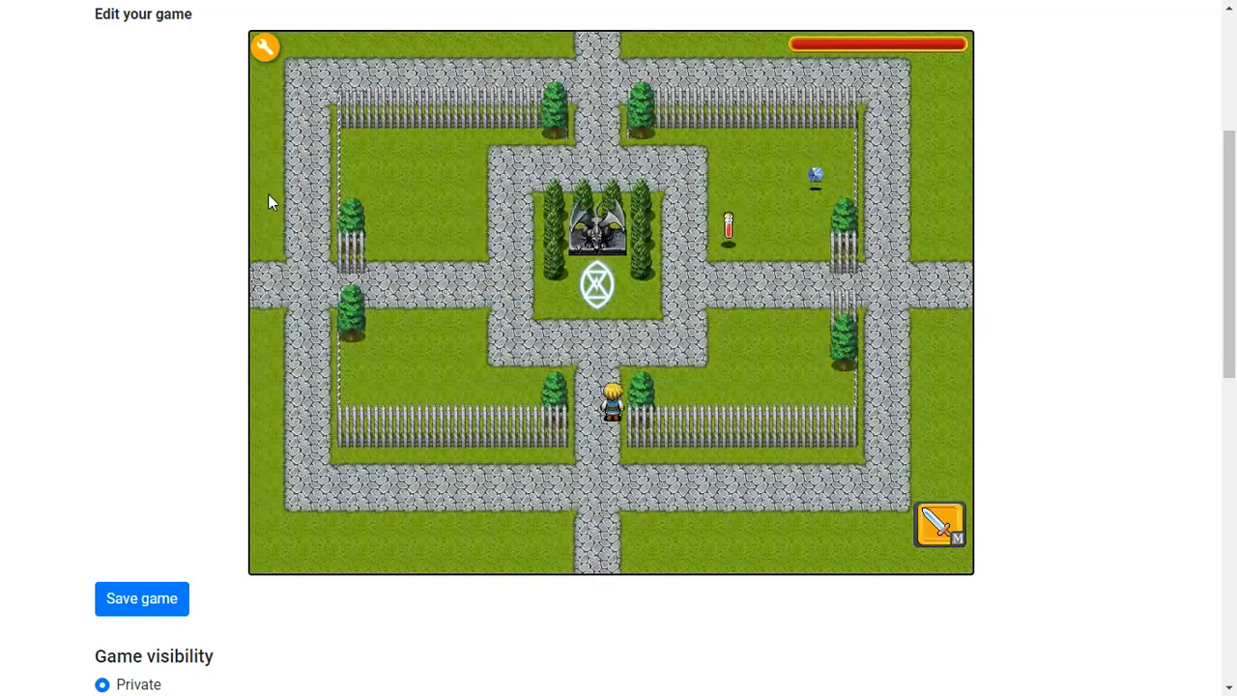
{"action": "left_click", "coordinate": [264, 48]}
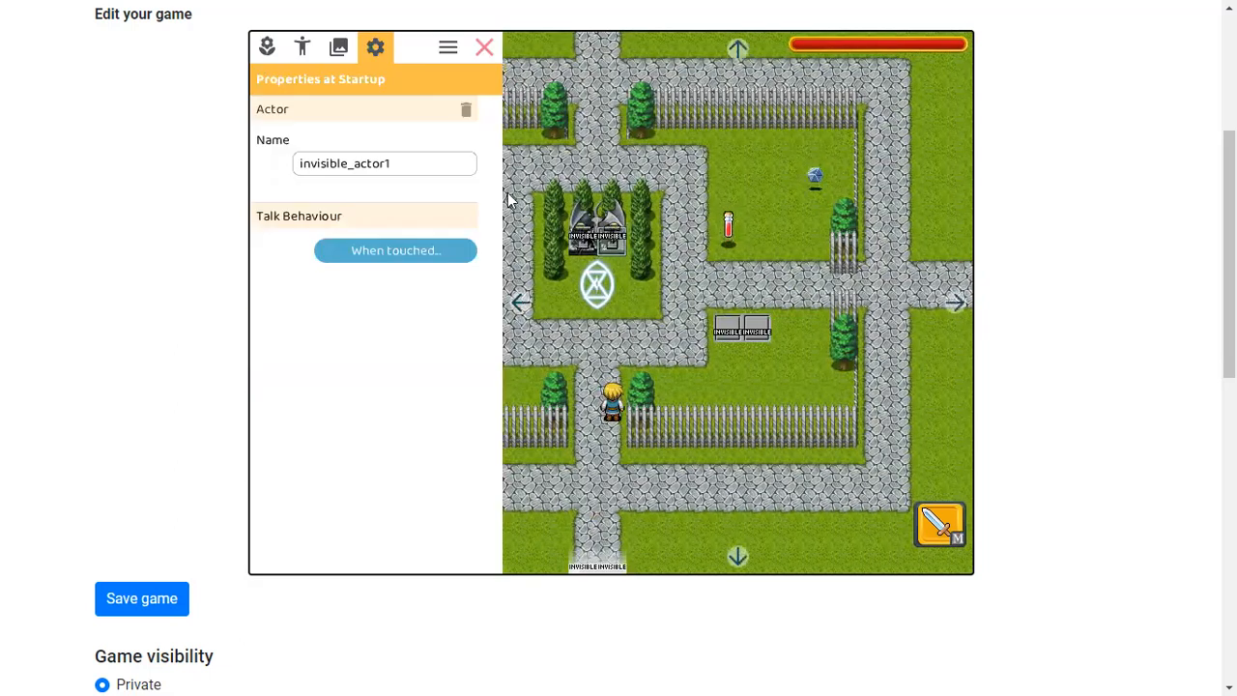
{"action": "left_click", "coordinate": [404, 253]}
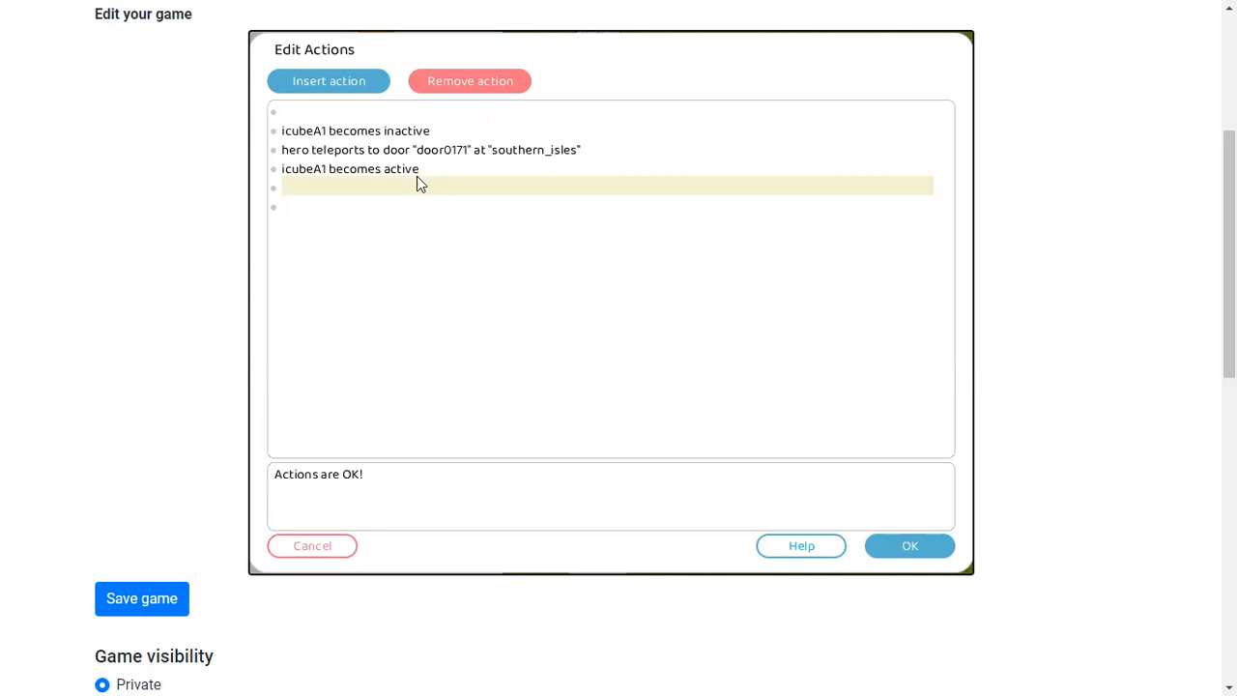
{"action": "left_click_drag", "start_coordinate": [339, 200], "coordinate": [290, 242]}
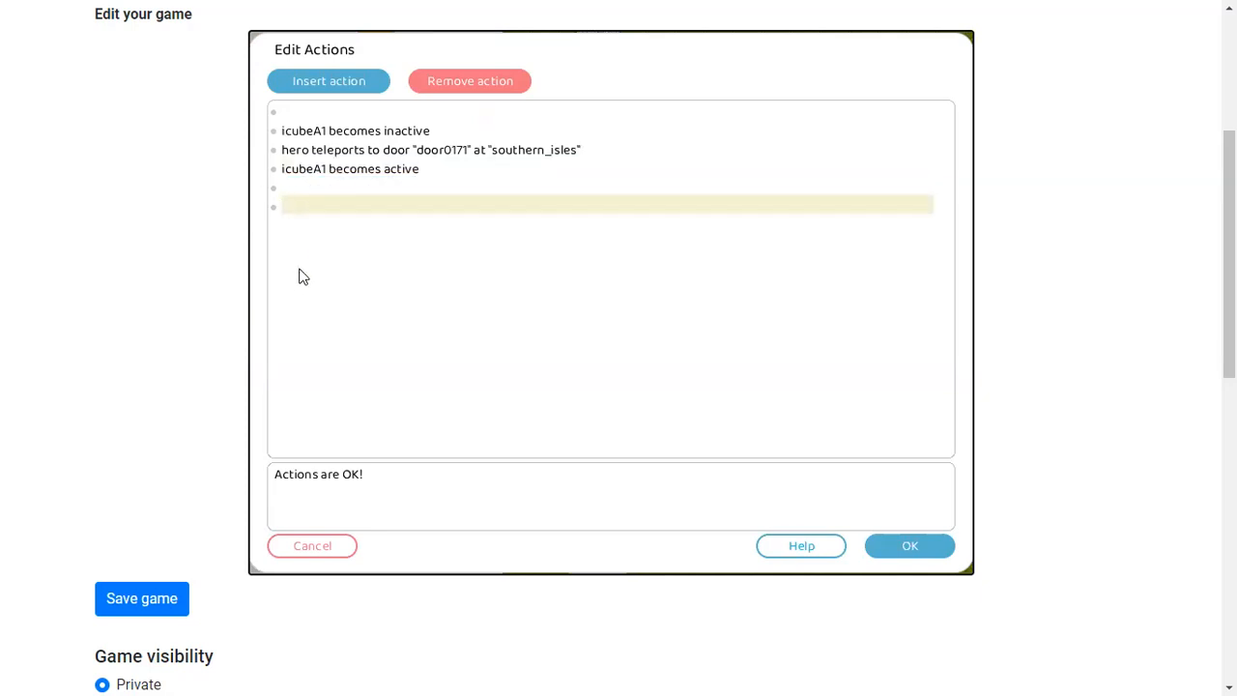
{"action": "left_click", "coordinate": [892, 543]}
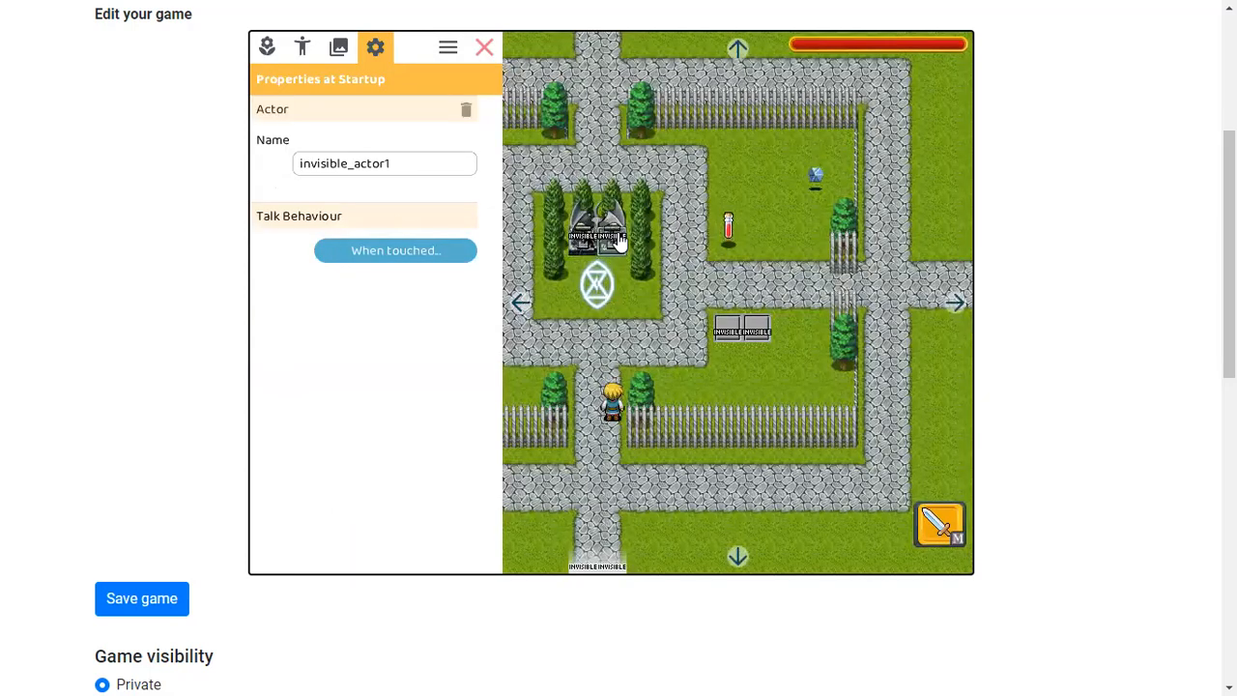
Reopen invisible_actor1's touch actions and delete all the listed actions
{"action": "left_click", "coordinate": [436, 259]}
{"action": "left_click_drag", "start_coordinate": [286, 206], "coordinate": [294, 133]}
{"action": "key", "text": "Delete"}
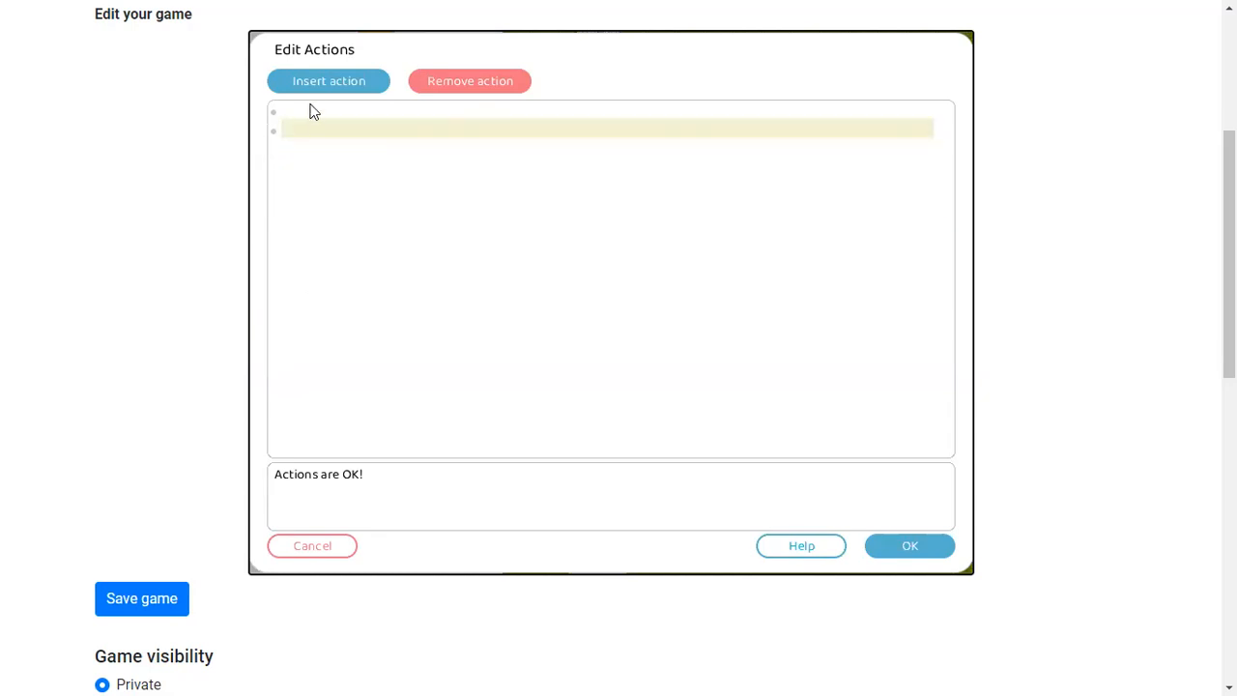
Browse the available actions for hero and interface in the insert action wizard, then cancel
{"action": "left_click", "coordinate": [317, 89]}
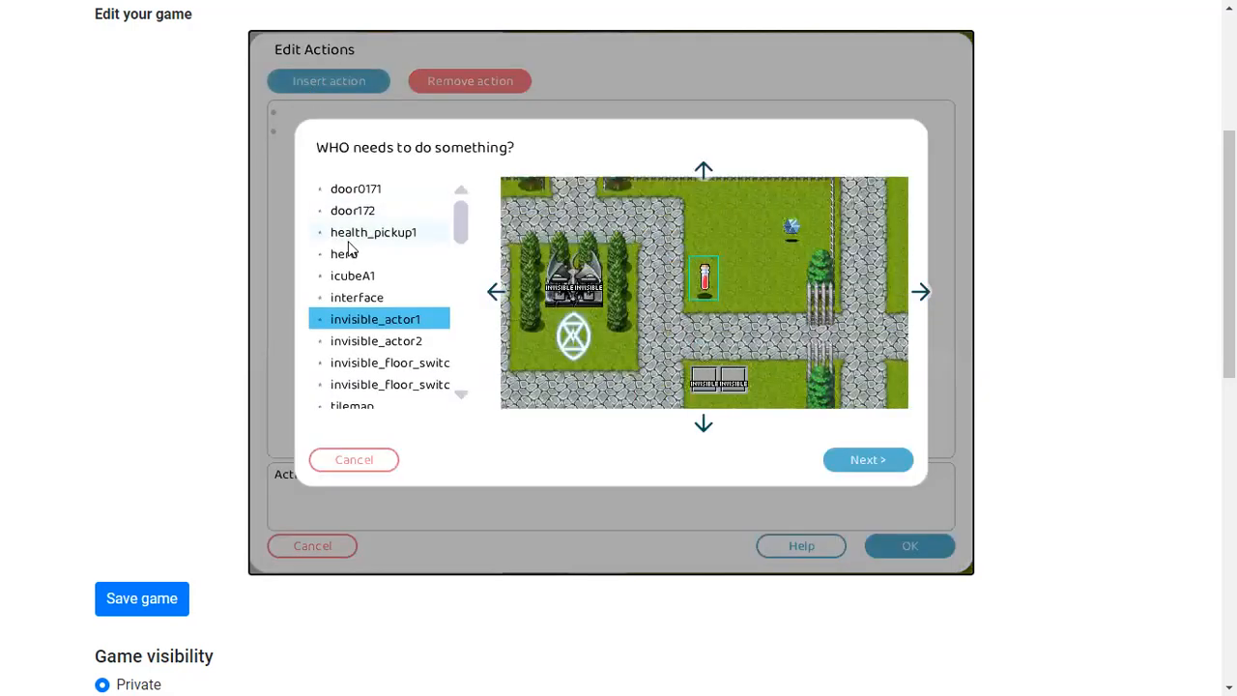
{"action": "double_click", "coordinate": [350, 248]}
{"action": "left_click", "coordinate": [398, 209]}
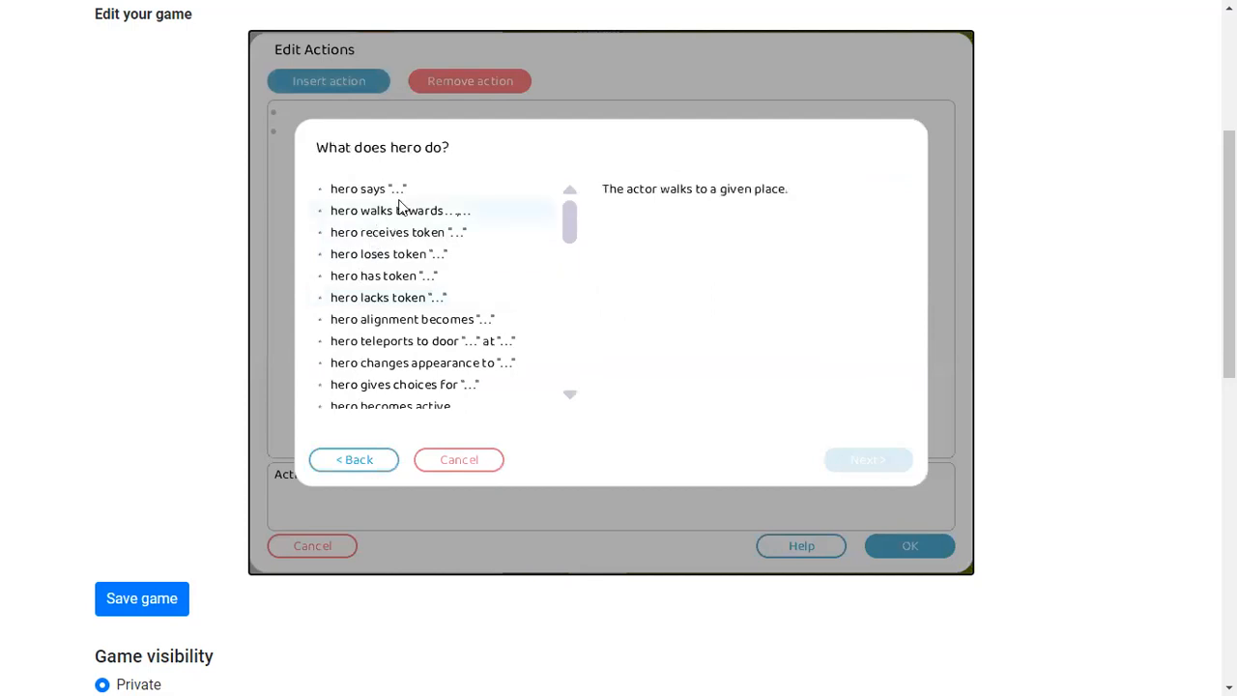
{"action": "left_click", "coordinate": [425, 232]}
{"action": "left_click", "coordinate": [379, 462]}
{"action": "scroll", "coordinate": [400, 306], "scroll_direction": "down", "scroll_amount": 1}
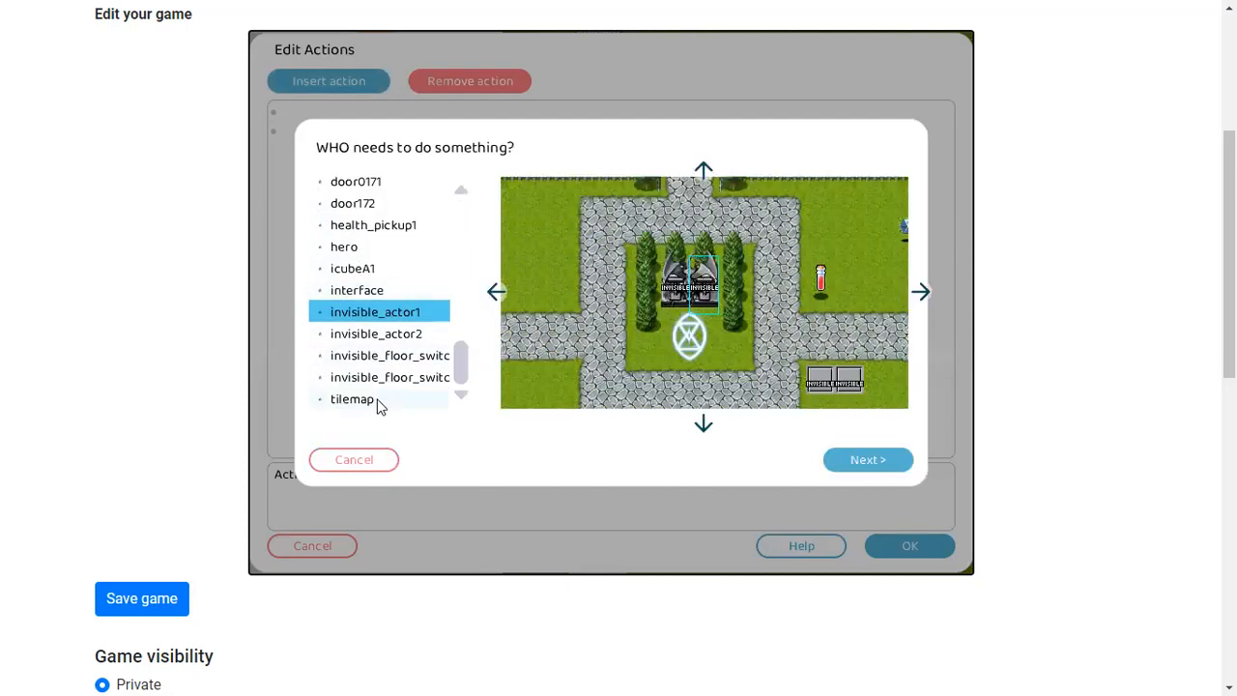
{"action": "double_click", "coordinate": [374, 292]}
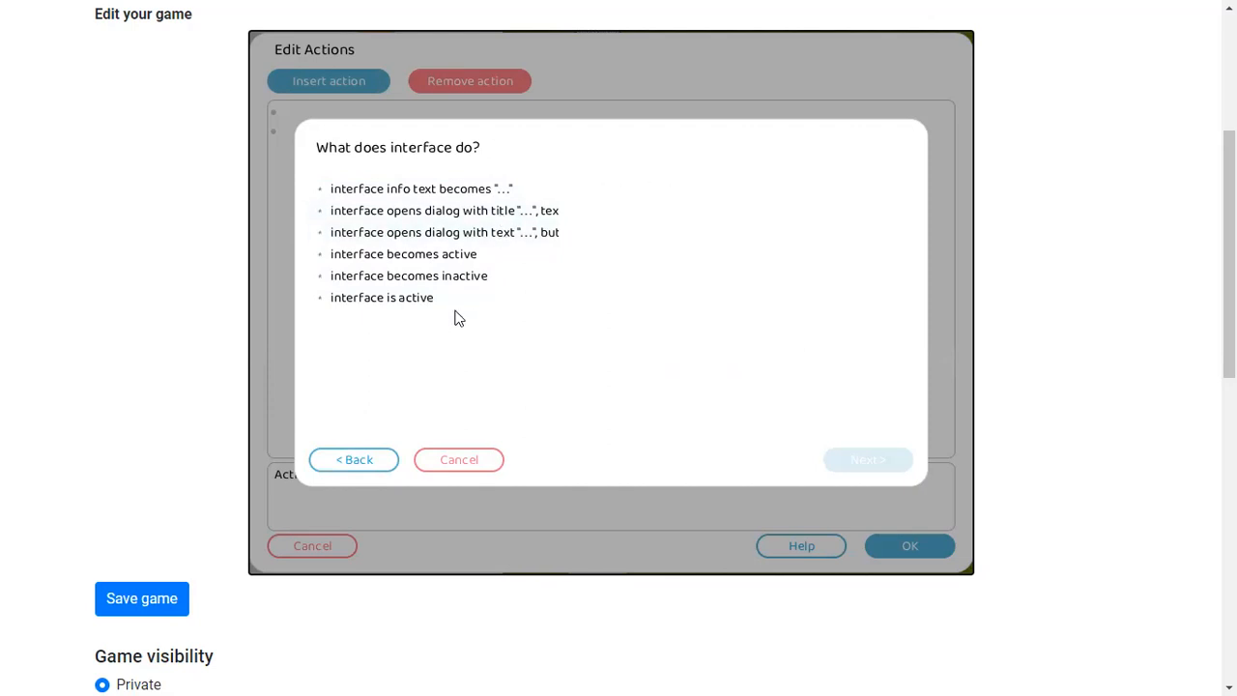
{"action": "left_click", "coordinate": [454, 460]}
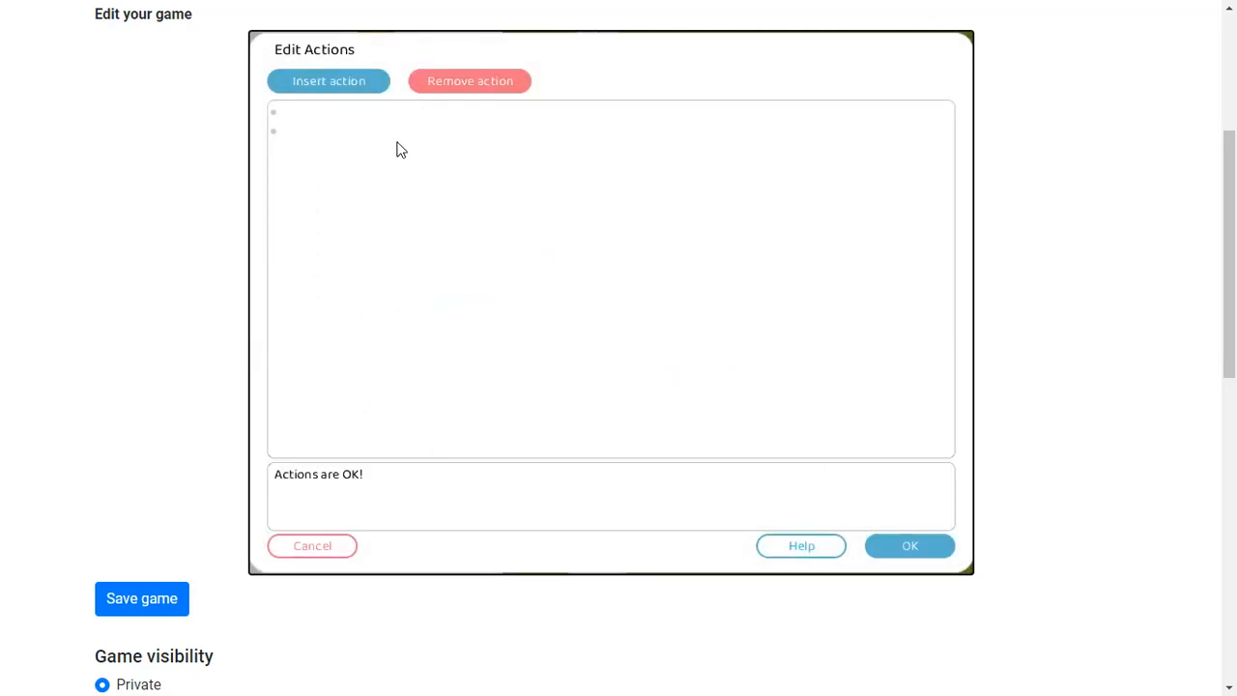
Browse the actions for interface and the tilemap's ambient radio in the insert action wizard, then cancel
{"action": "left_click", "coordinate": [329, 81]}
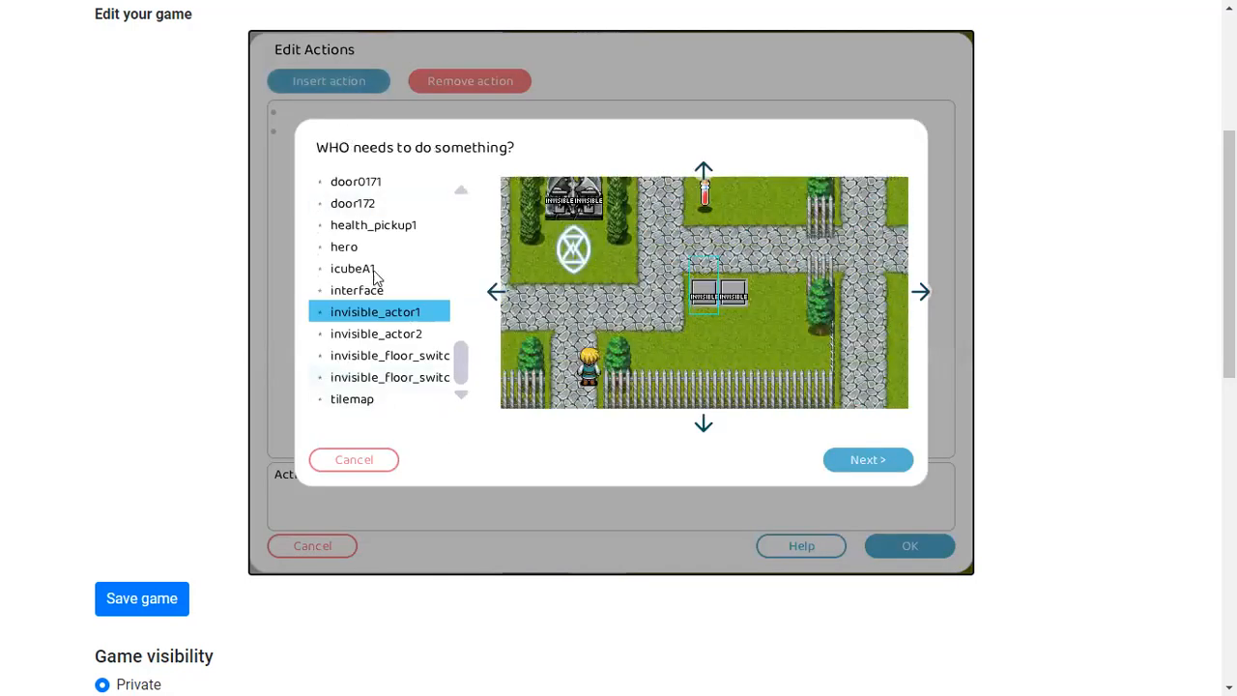
{"action": "left_click", "coordinate": [356, 290]}
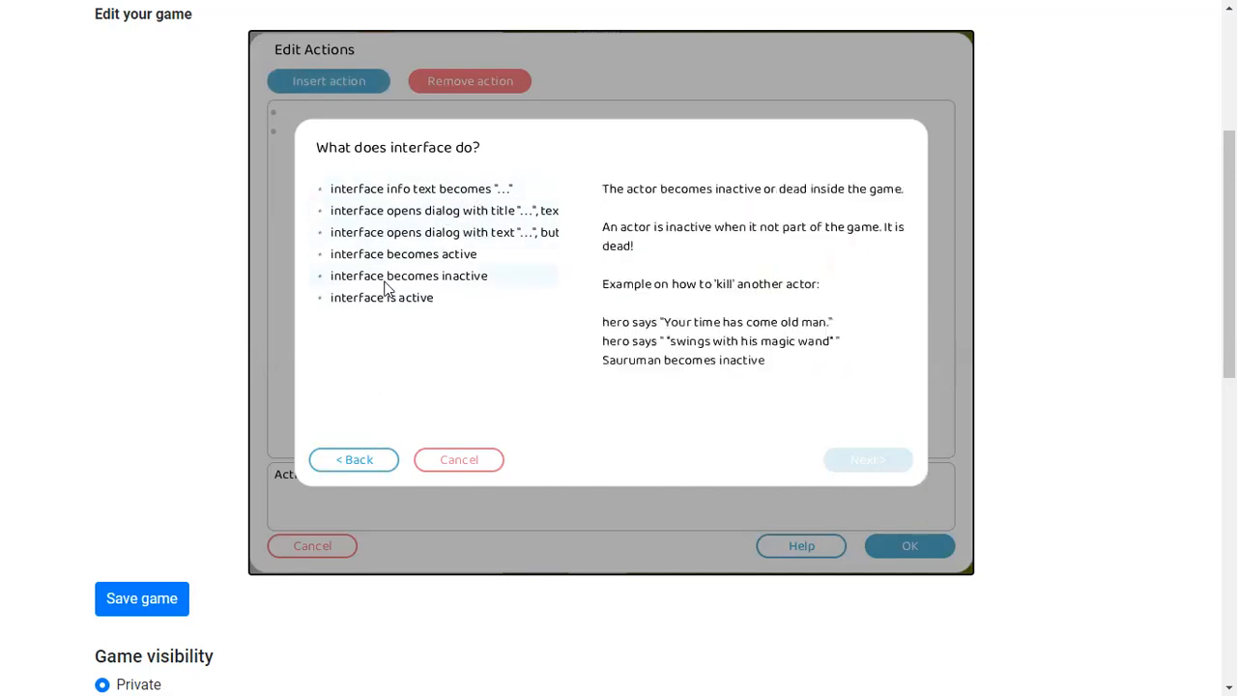
{"action": "left_click", "coordinate": [358, 466]}
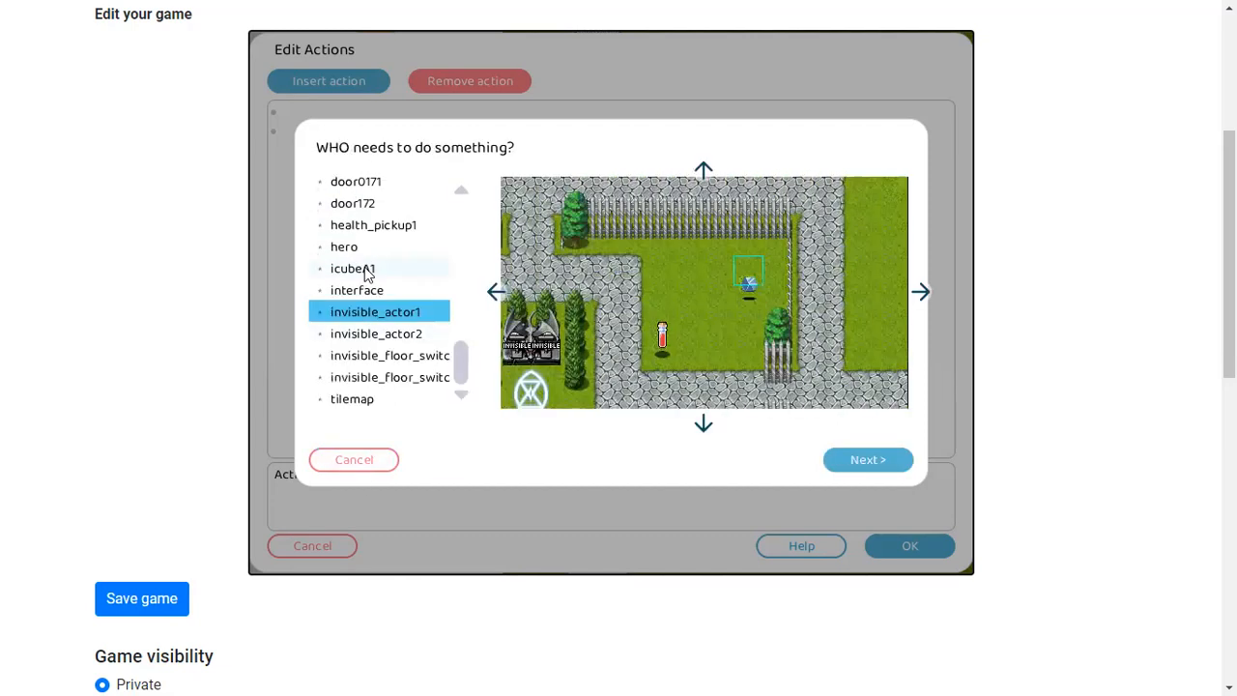
{"action": "left_click", "coordinate": [352, 399]}
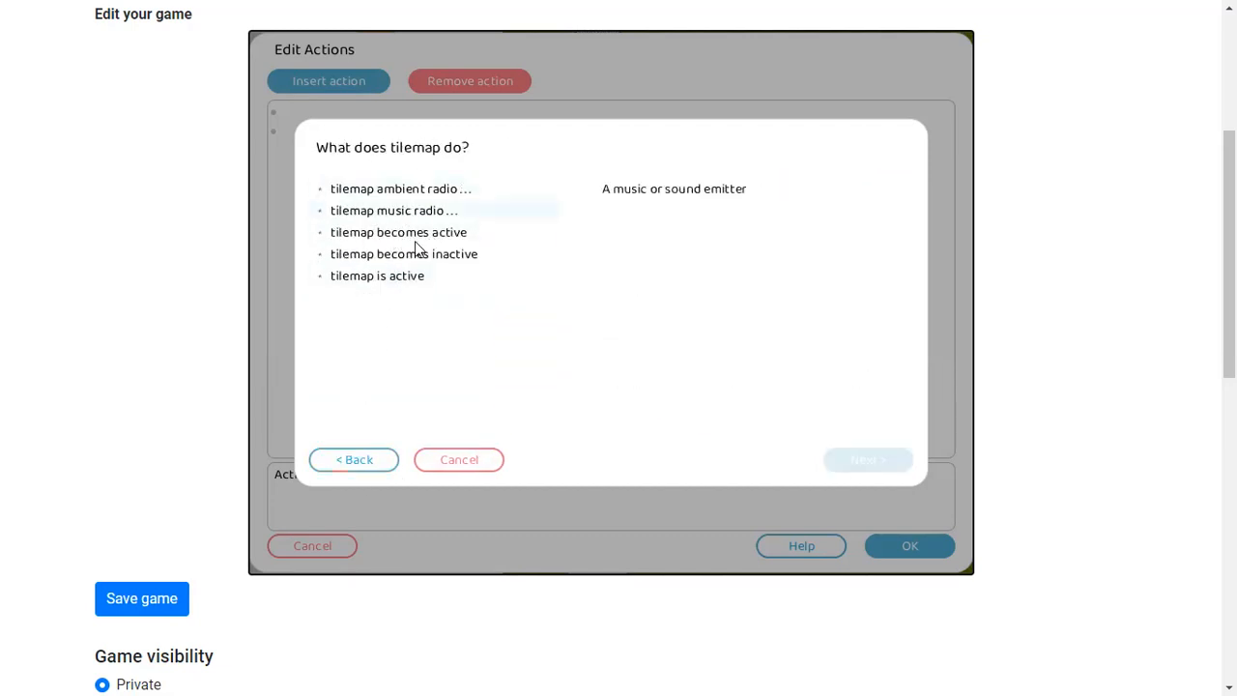
{"action": "left_click", "coordinate": [406, 189]}
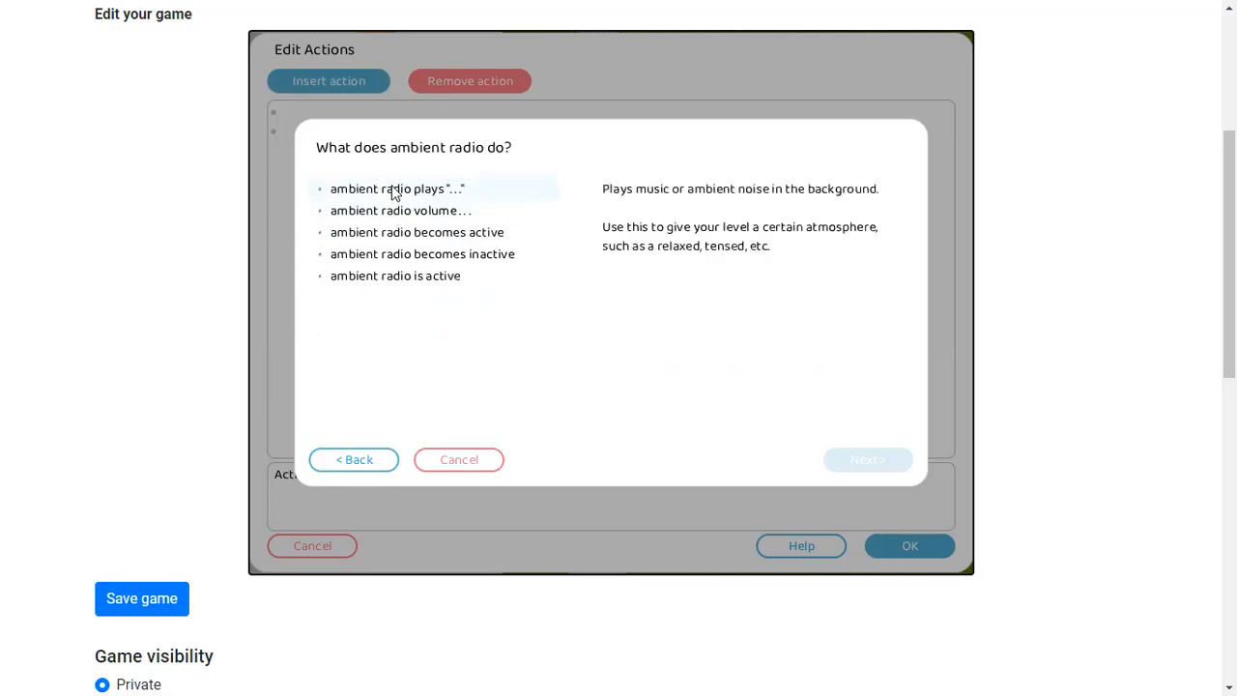
{"action": "left_click", "coordinate": [360, 460]}
{"action": "left_click", "coordinate": [348, 460]}
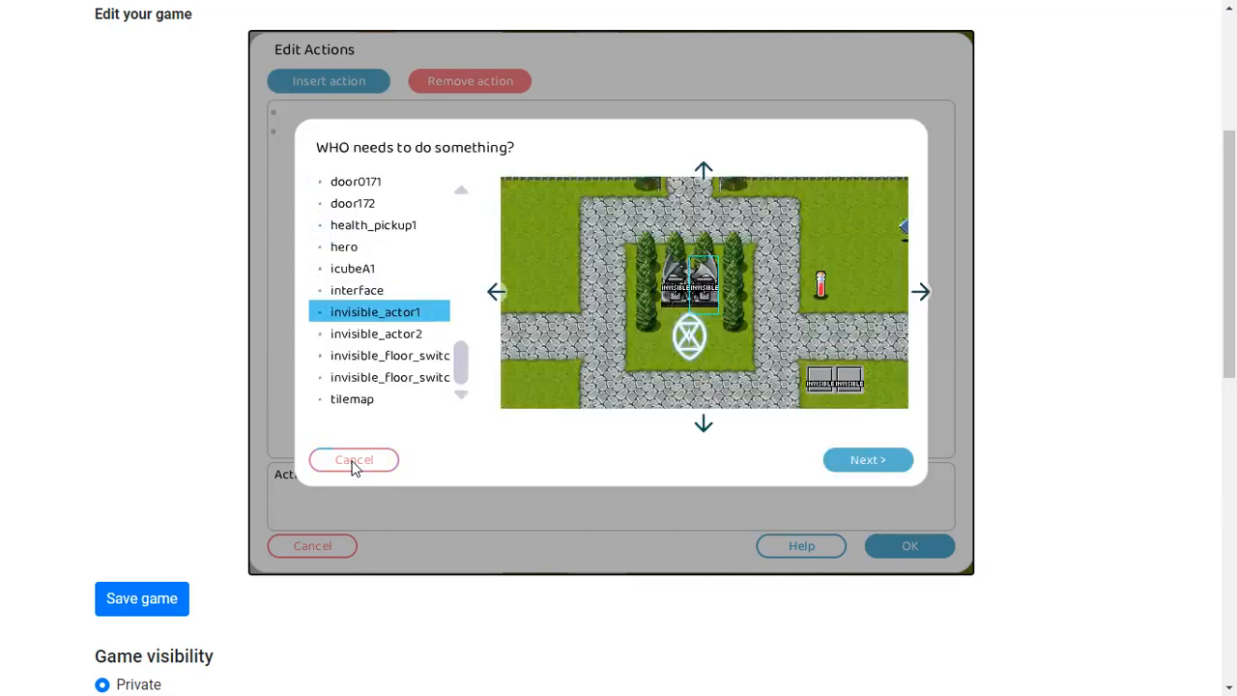
{"action": "scroll", "coordinate": [406, 240], "scroll_direction": "up", "scroll_amount": 1}
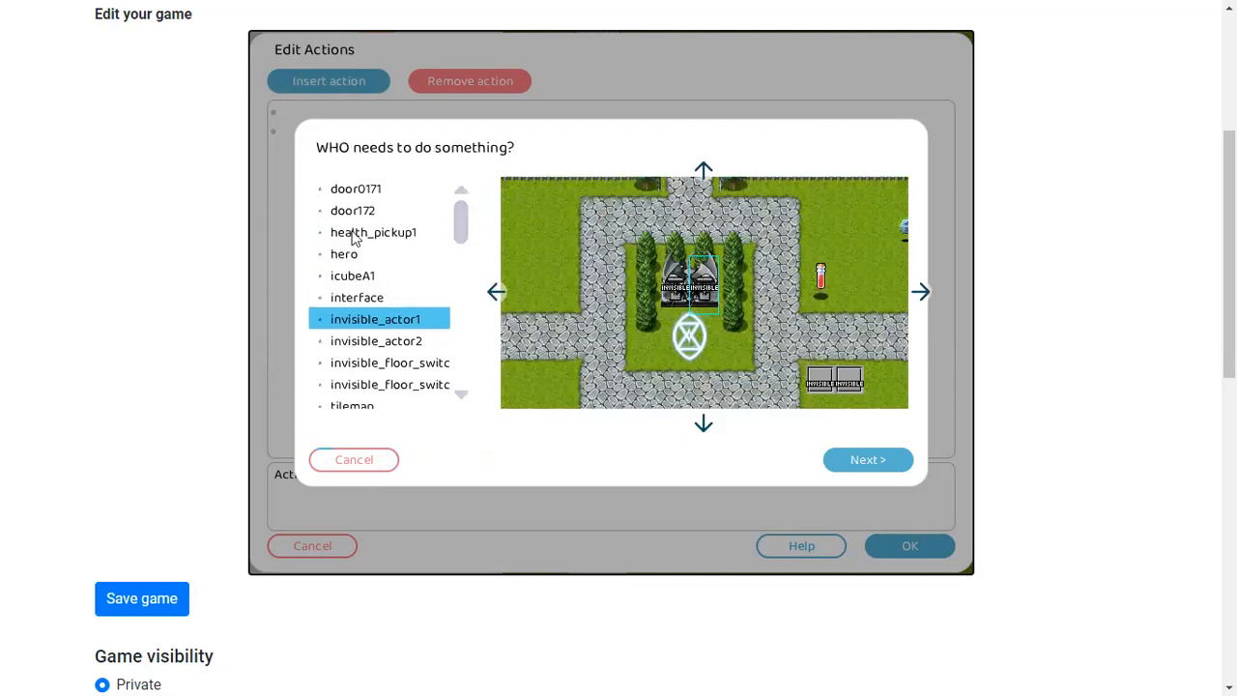
{"action": "left_click", "coordinate": [357, 466]}
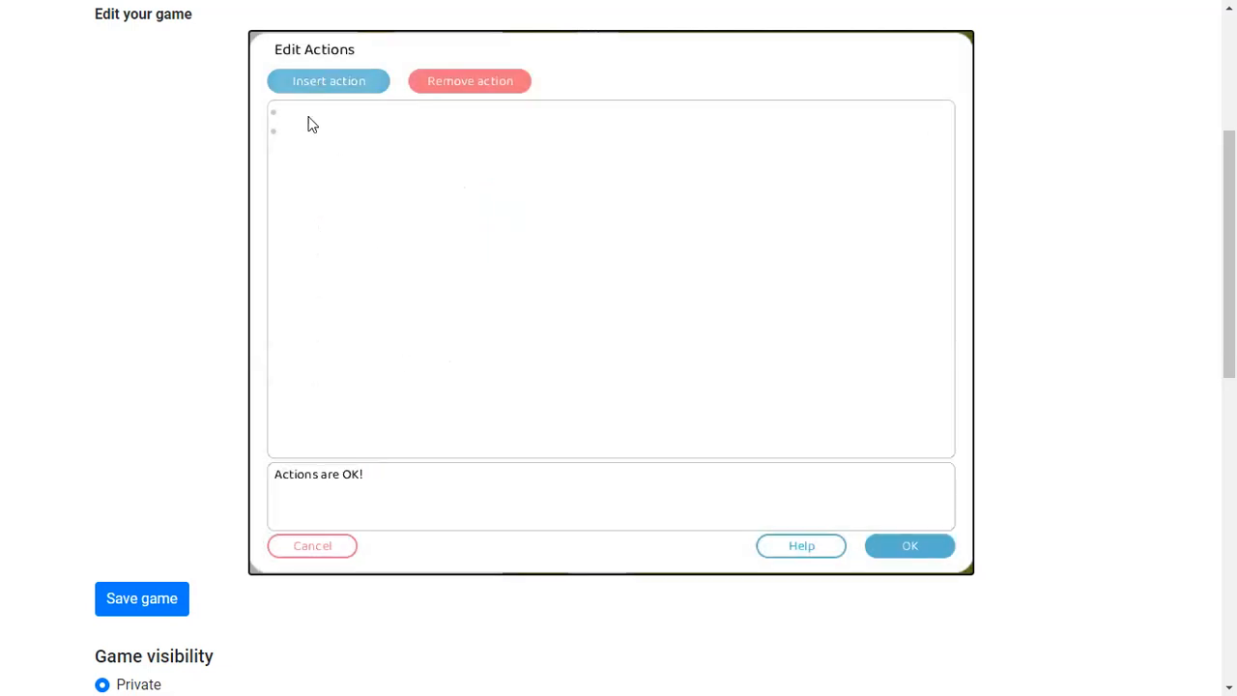
Insert a condition on the hero checking whether its number of "gold" is >= 10
{"action": "left_click", "coordinate": [313, 85]}
{"action": "left_click", "coordinate": [414, 329]}
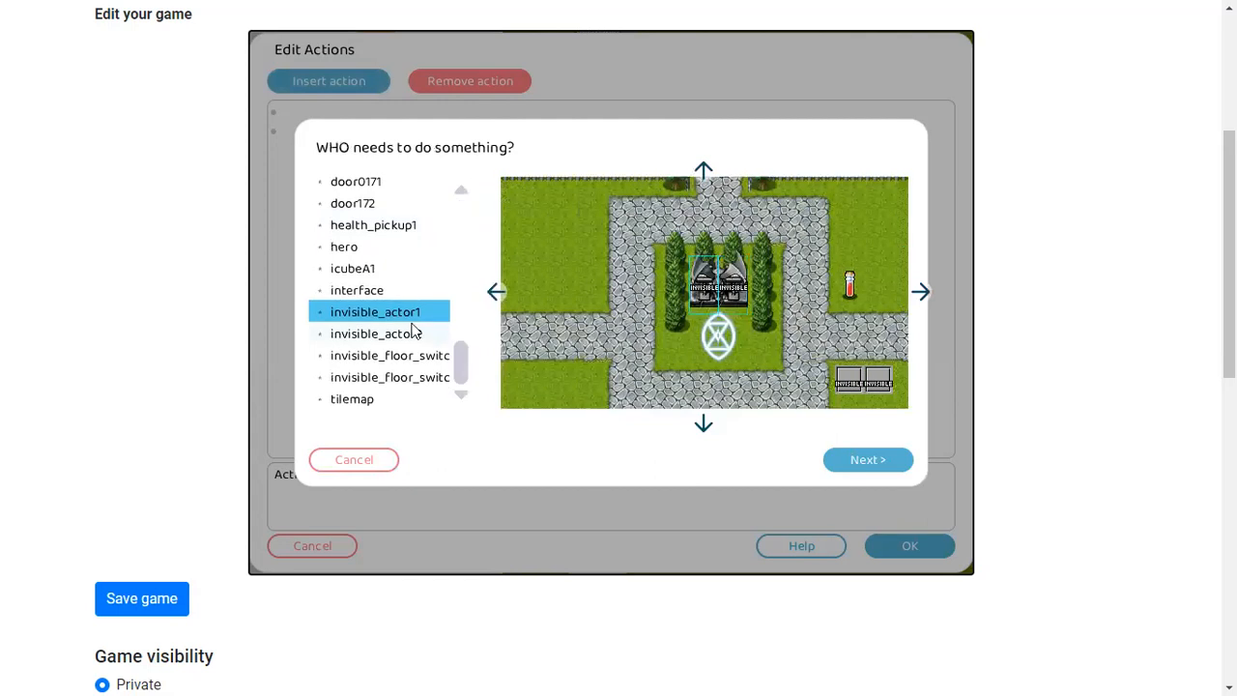
{"action": "scroll", "coordinate": [409, 276], "scroll_direction": "down", "scroll_amount": 1}
{"action": "left_click", "coordinate": [344, 248]}
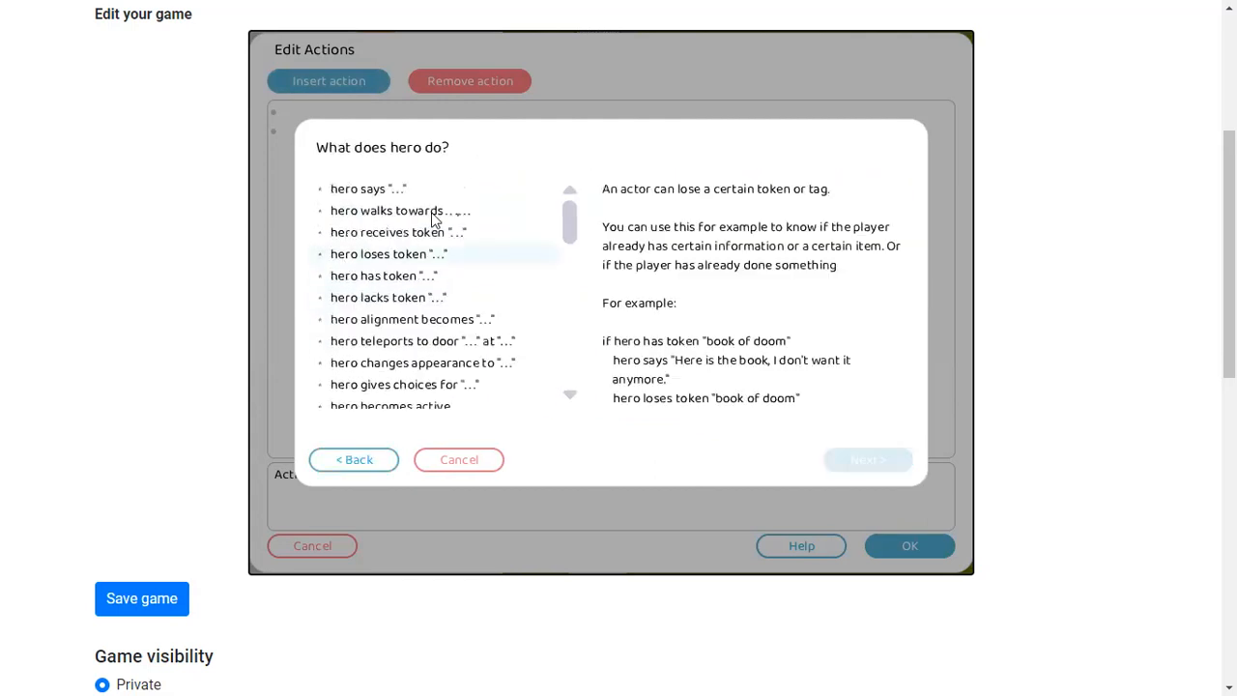
{"action": "scroll", "coordinate": [415, 229], "scroll_direction": "down", "scroll_amount": 1}
{"action": "scroll", "coordinate": [410, 221], "scroll_direction": "up", "scroll_amount": 1}
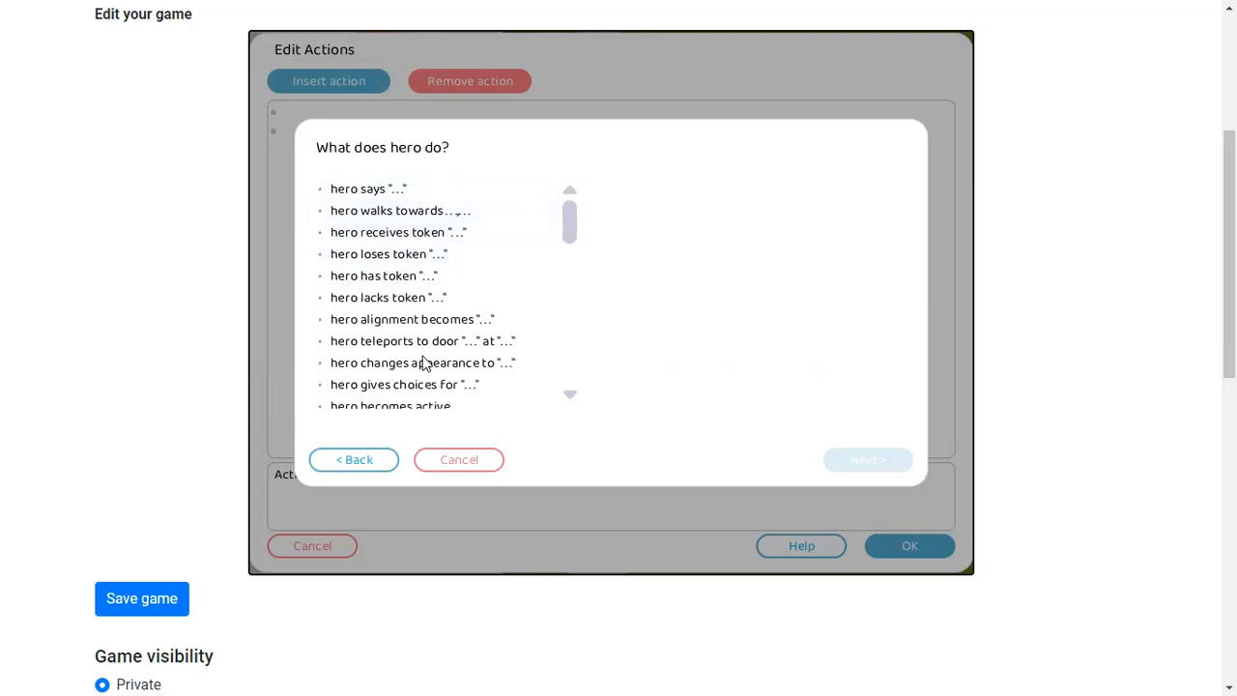
{"action": "scroll", "coordinate": [425, 343], "scroll_direction": "down", "scroll_amount": 10}
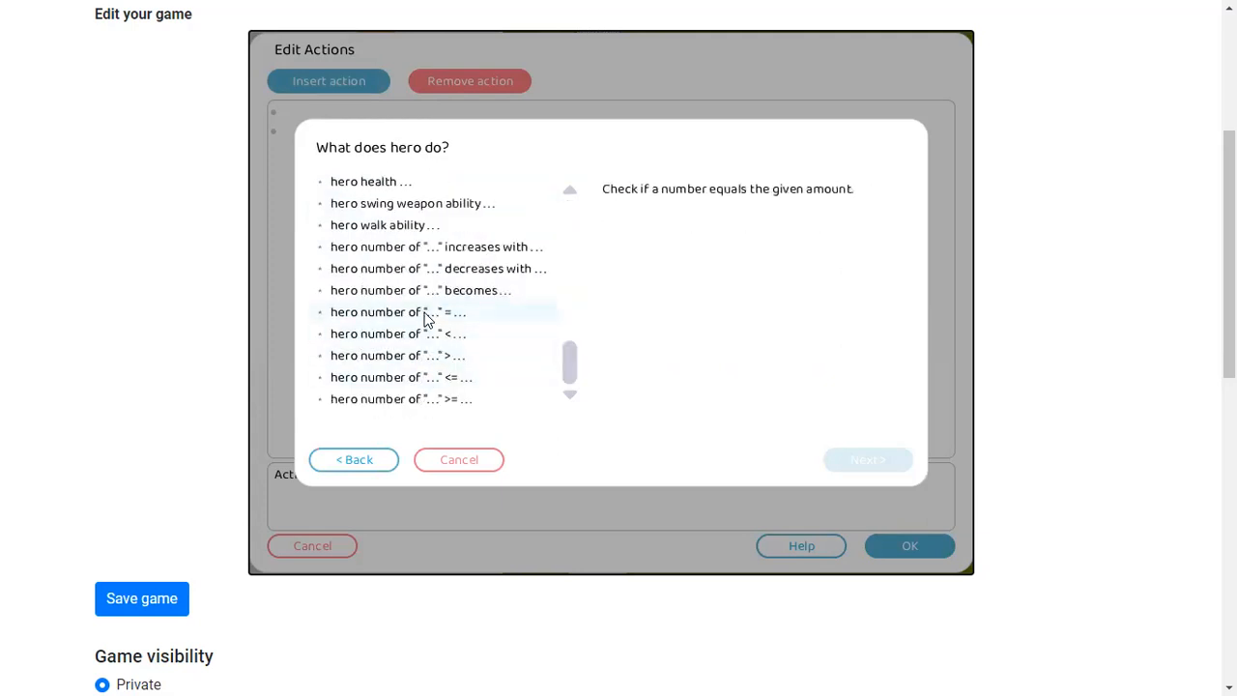
{"action": "left_click", "coordinate": [418, 397]}
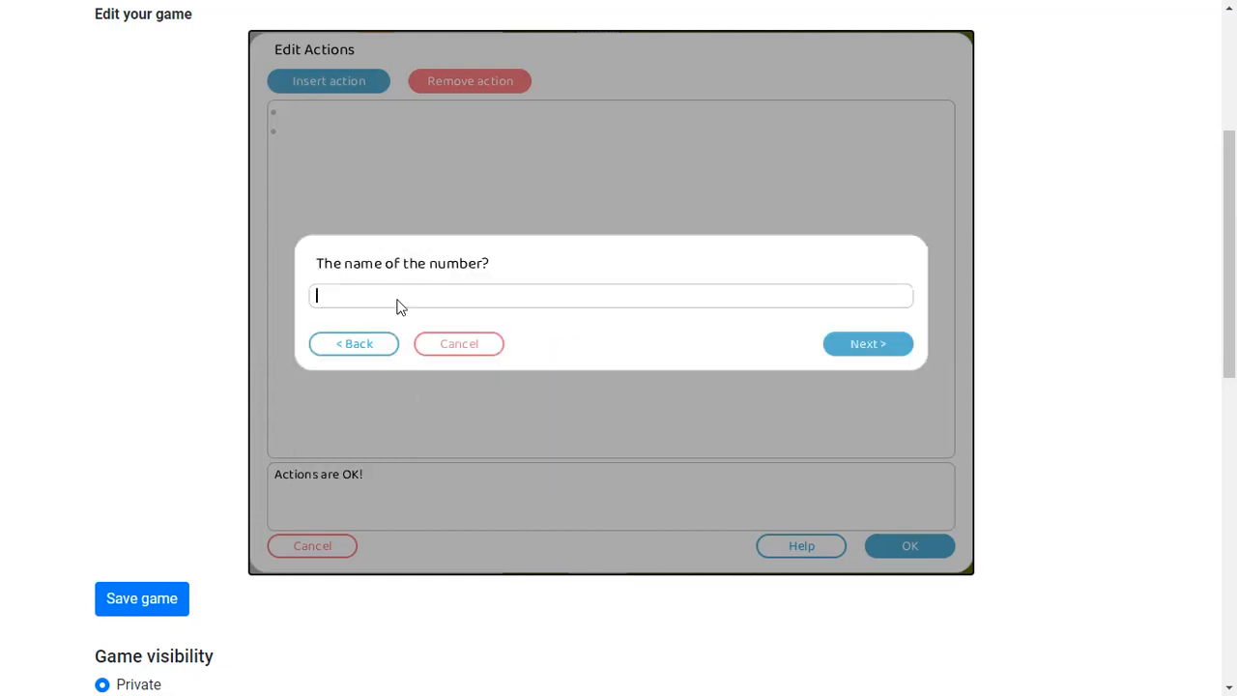
{"action": "type", "text": "gold"}
{"action": "key", "text": "Return"}
{"action": "type", "text": "10"}
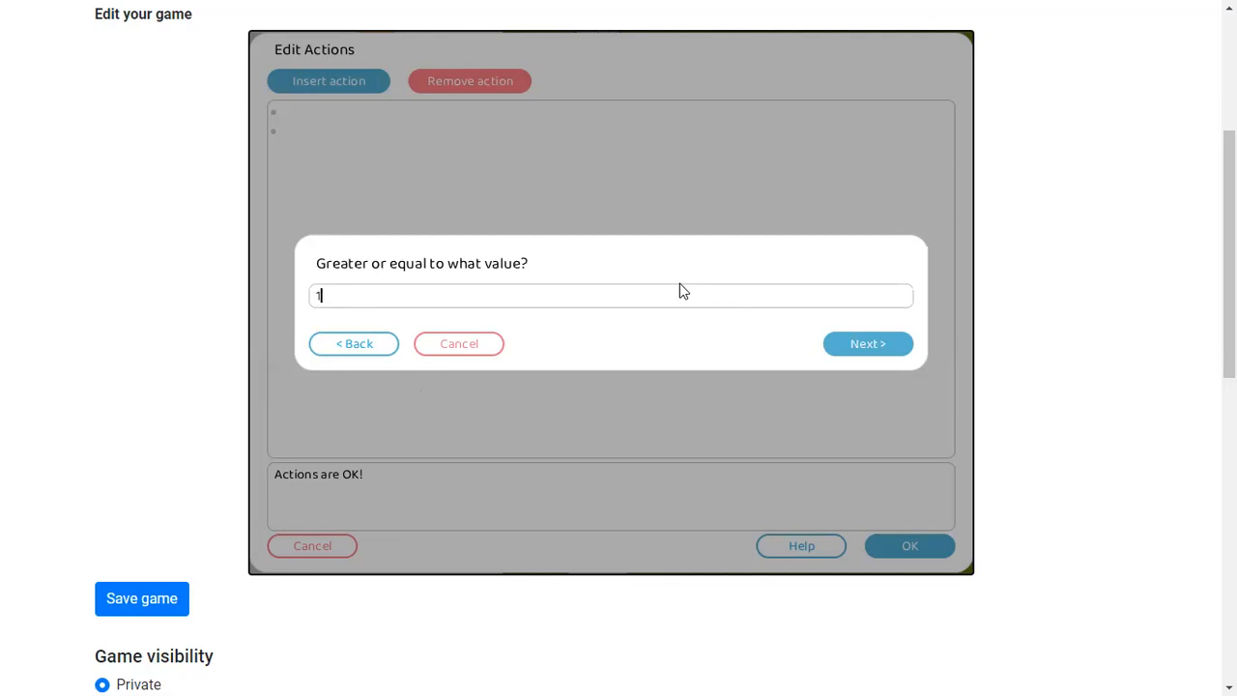
{"action": "left_click", "coordinate": [860, 345]}
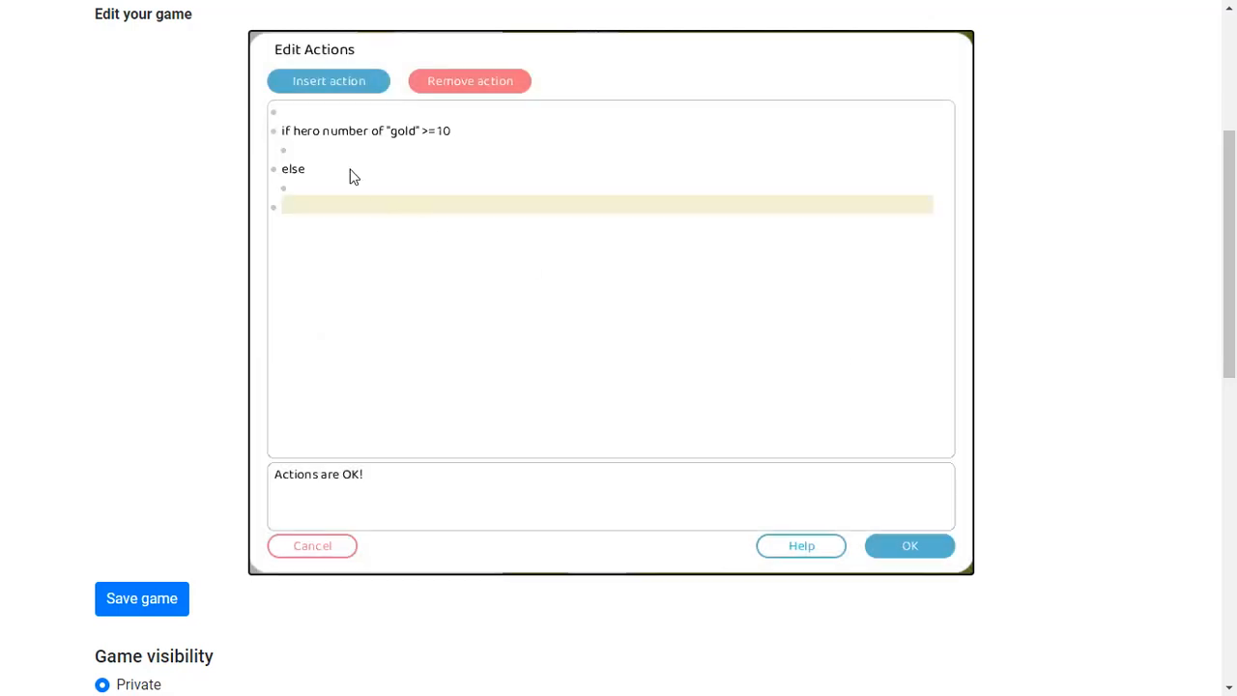
Browse the available actions for icubeA1 and the hero, including health max options, in the insert action wizard, then cancel
{"action": "left_click", "coordinate": [300, 153]}
{"action": "left_click", "coordinate": [329, 82]}
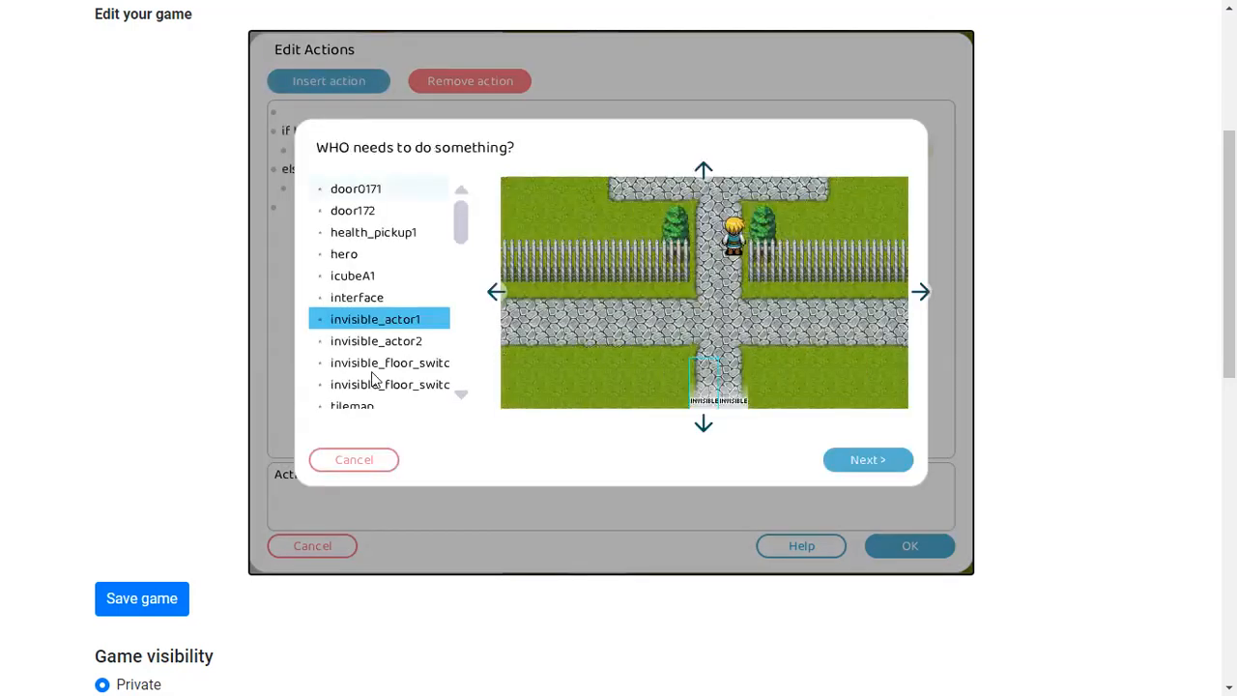
{"action": "left_click", "coordinate": [350, 269]}
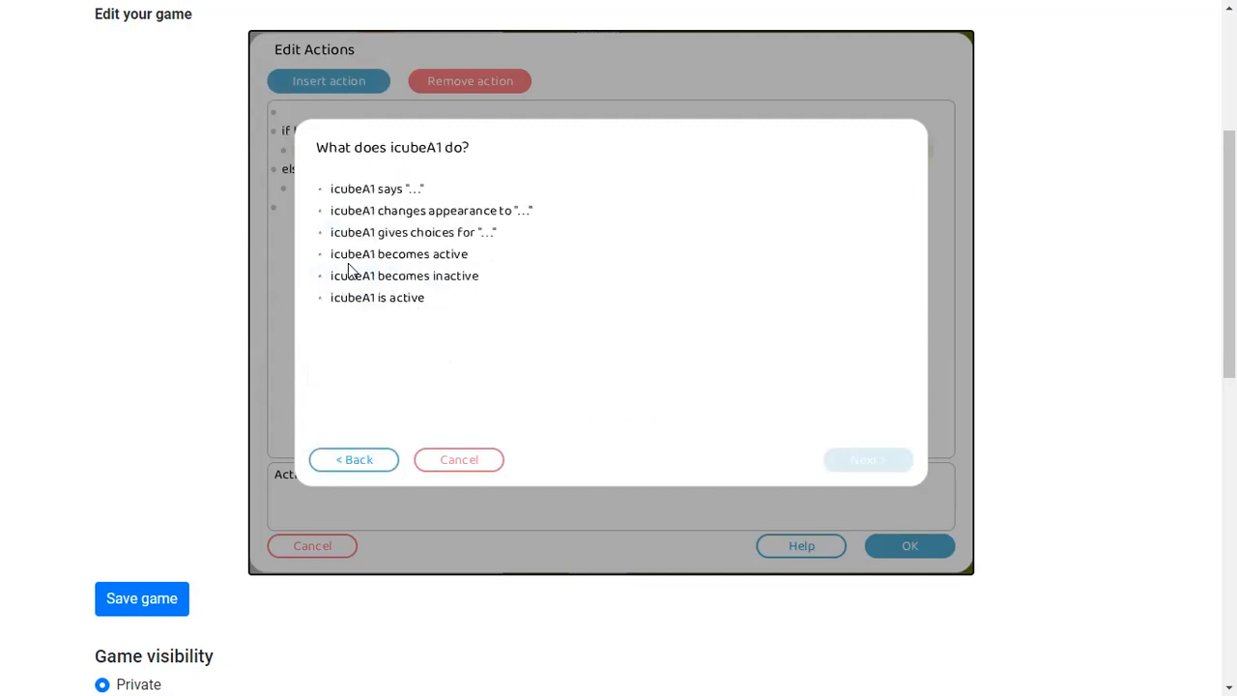
{"action": "left_click", "coordinate": [379, 462]}
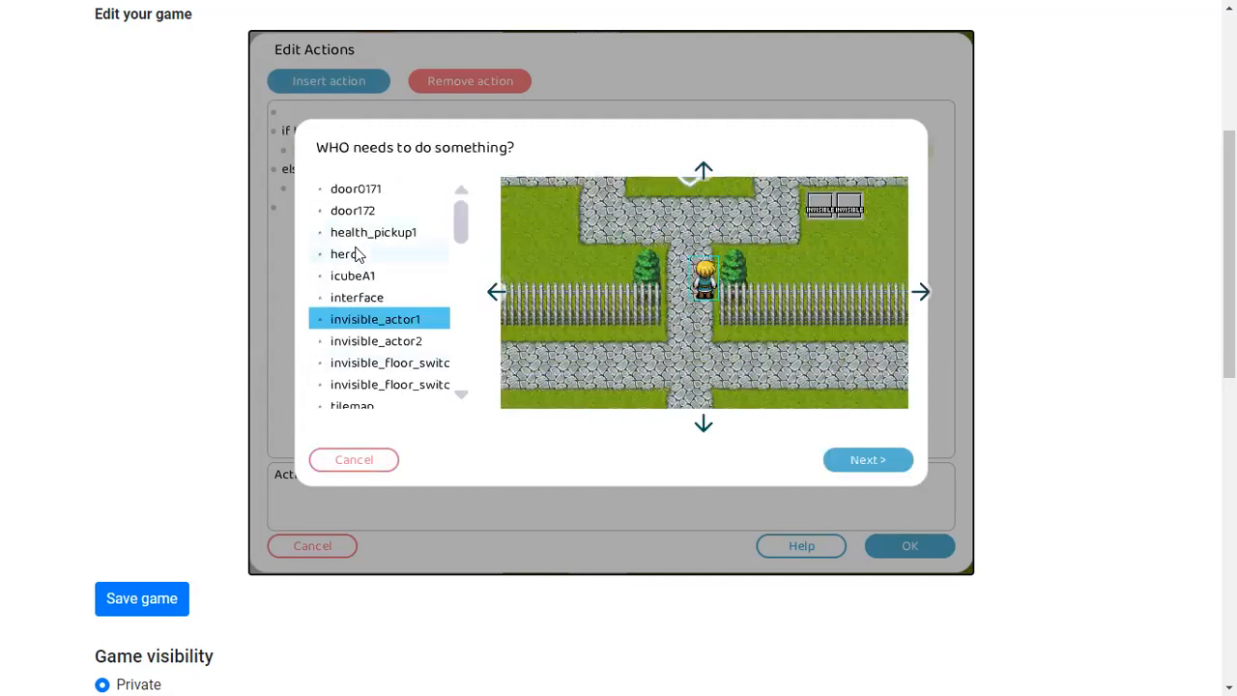
{"action": "left_click", "coordinate": [340, 249]}
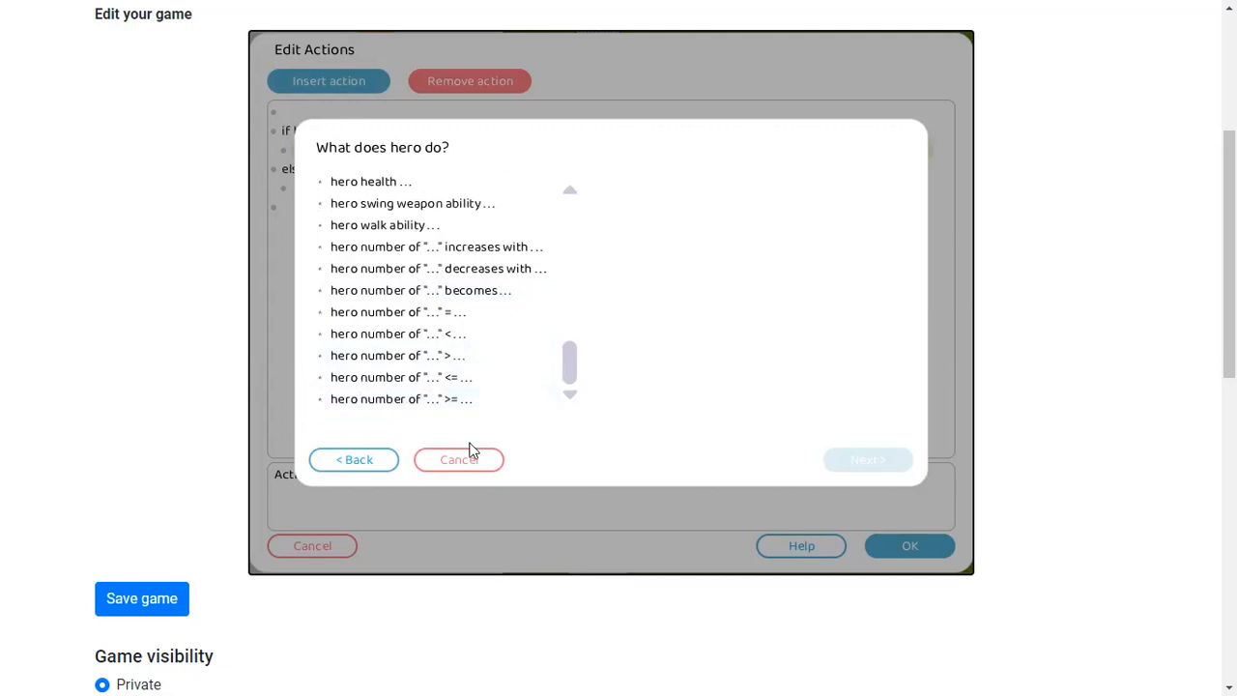
{"action": "left_click", "coordinate": [462, 399]}
{"action": "left_click", "coordinate": [379, 340]}
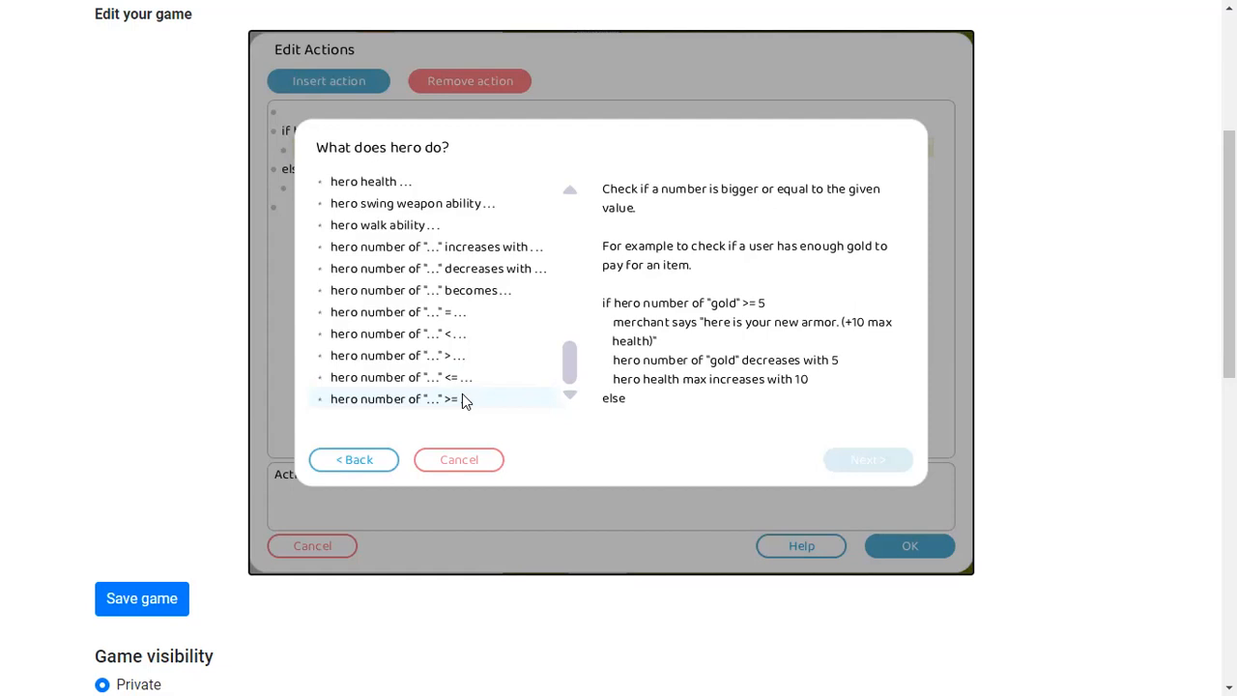
{"action": "scroll", "coordinate": [462, 396], "scroll_direction": "up", "scroll_amount": 10}
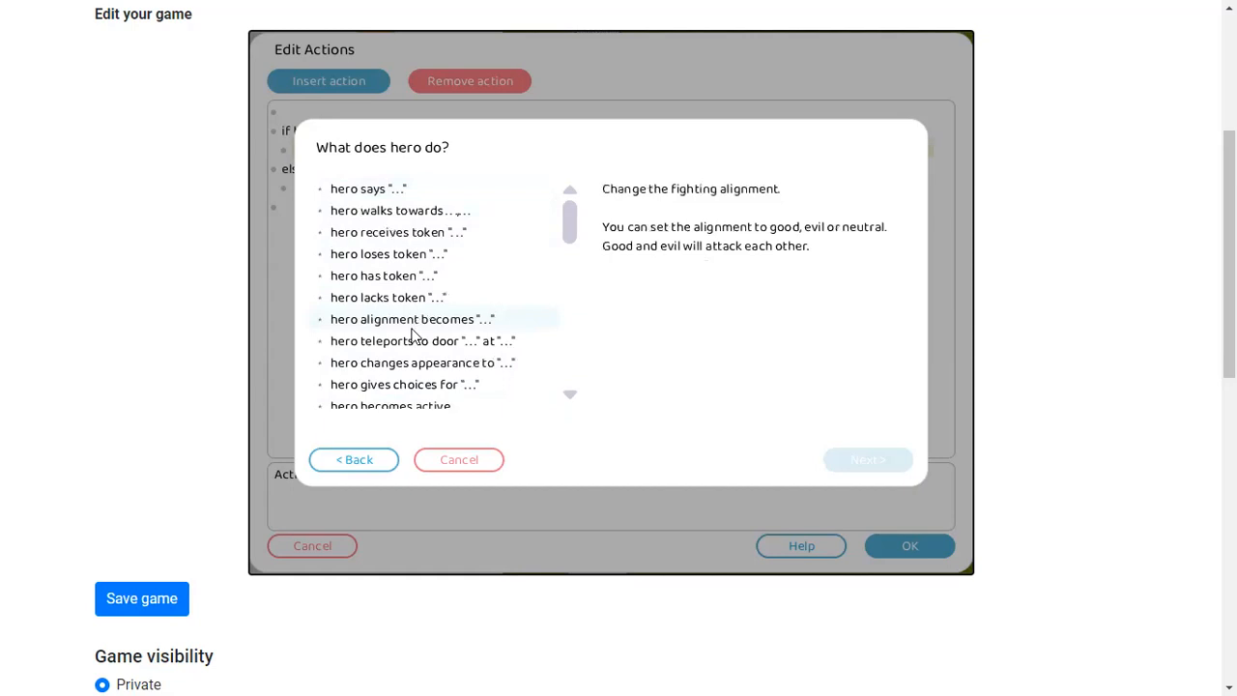
{"action": "scroll", "coordinate": [414, 329], "scroll_direction": "down", "scroll_amount": 1}
{"action": "scroll", "coordinate": [409, 325], "scroll_direction": "up", "scroll_amount": 1}
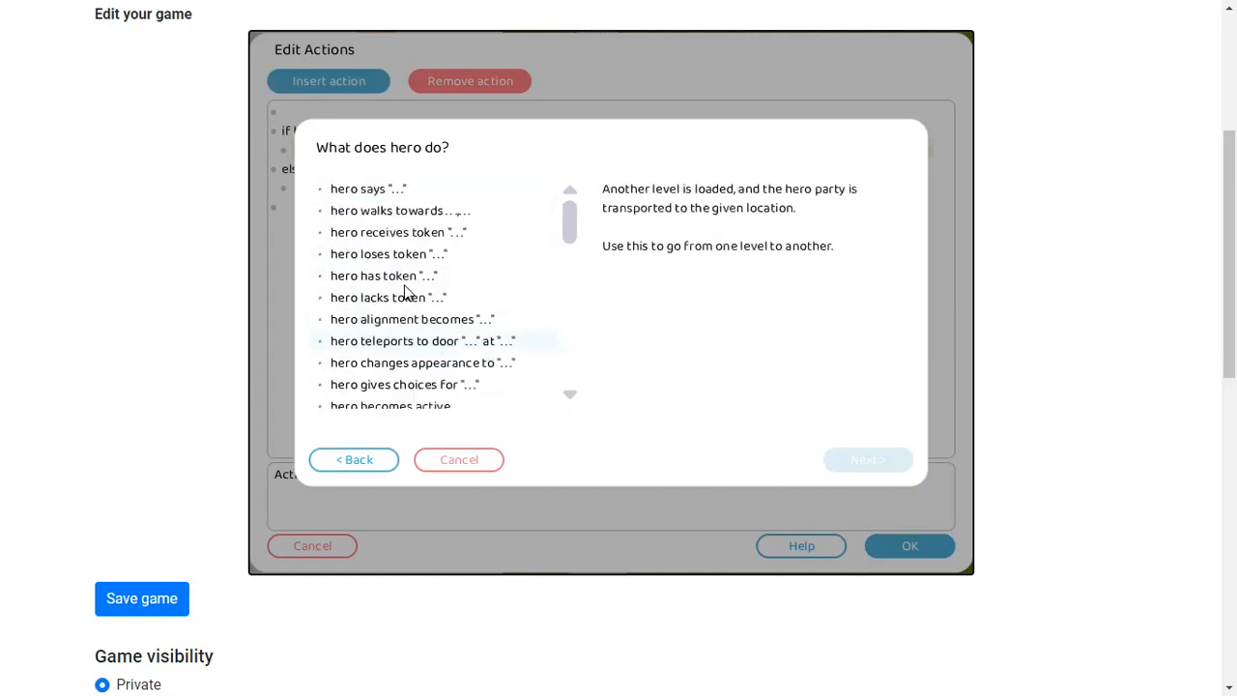
{"action": "scroll", "coordinate": [401, 373], "scroll_direction": "down", "scroll_amount": 8}
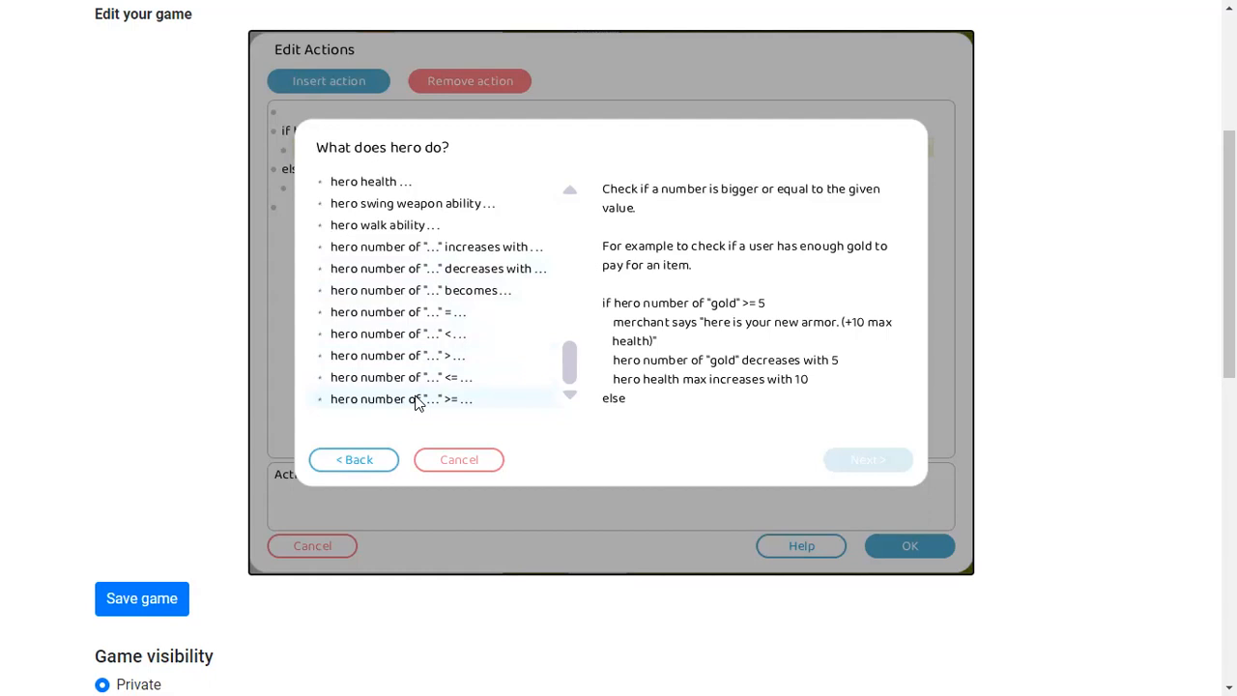
{"action": "scroll", "coordinate": [418, 402], "scroll_direction": "up", "scroll_amount": 6}
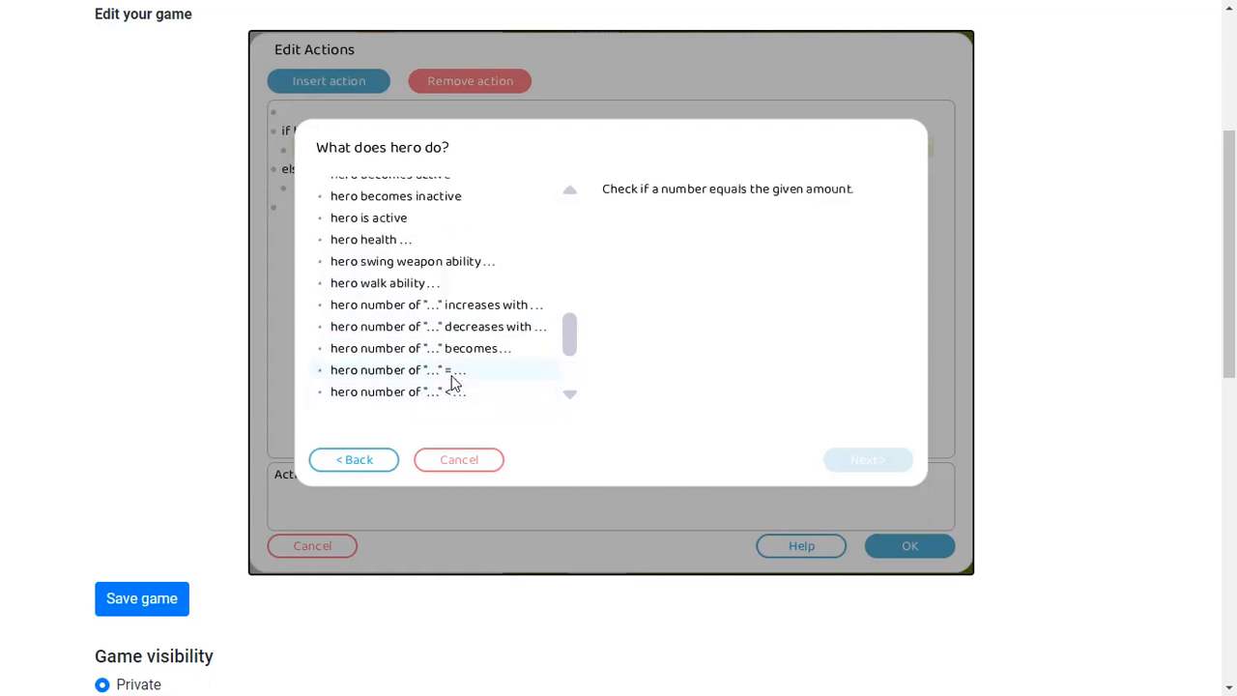
{"action": "scroll", "coordinate": [423, 357], "scroll_direction": "down", "scroll_amount": 3}
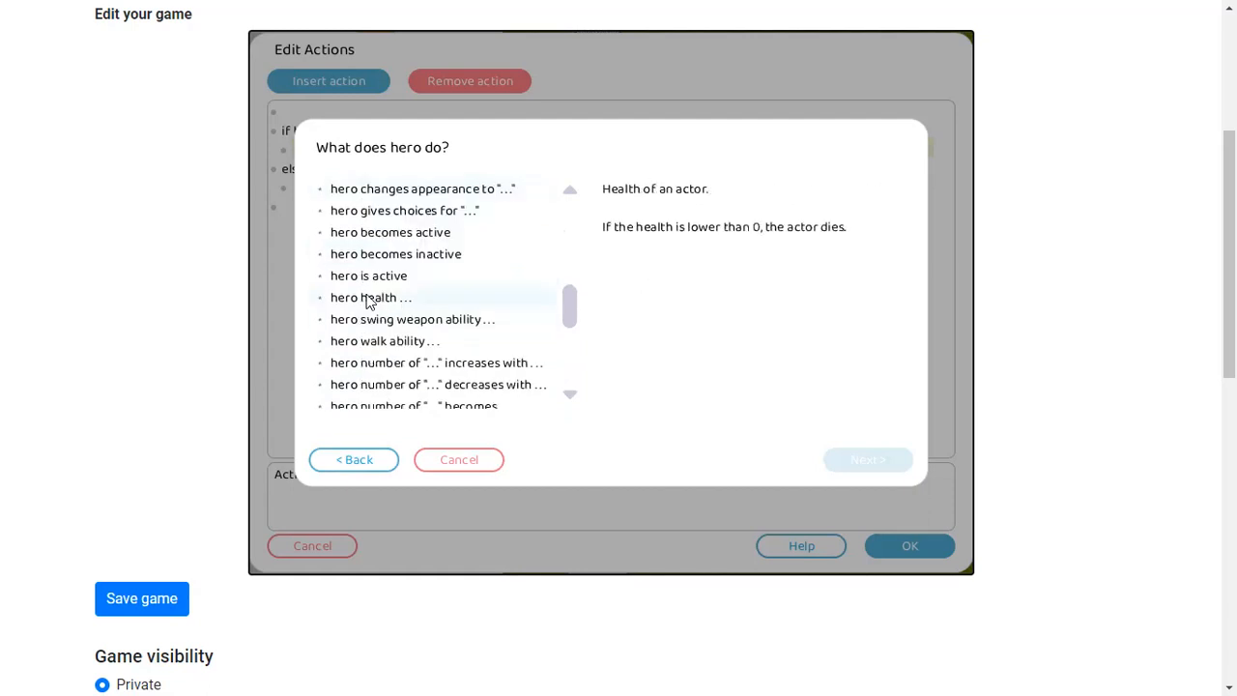
{"action": "left_click", "coordinate": [368, 299]}
{"action": "left_click", "coordinate": [385, 235]}
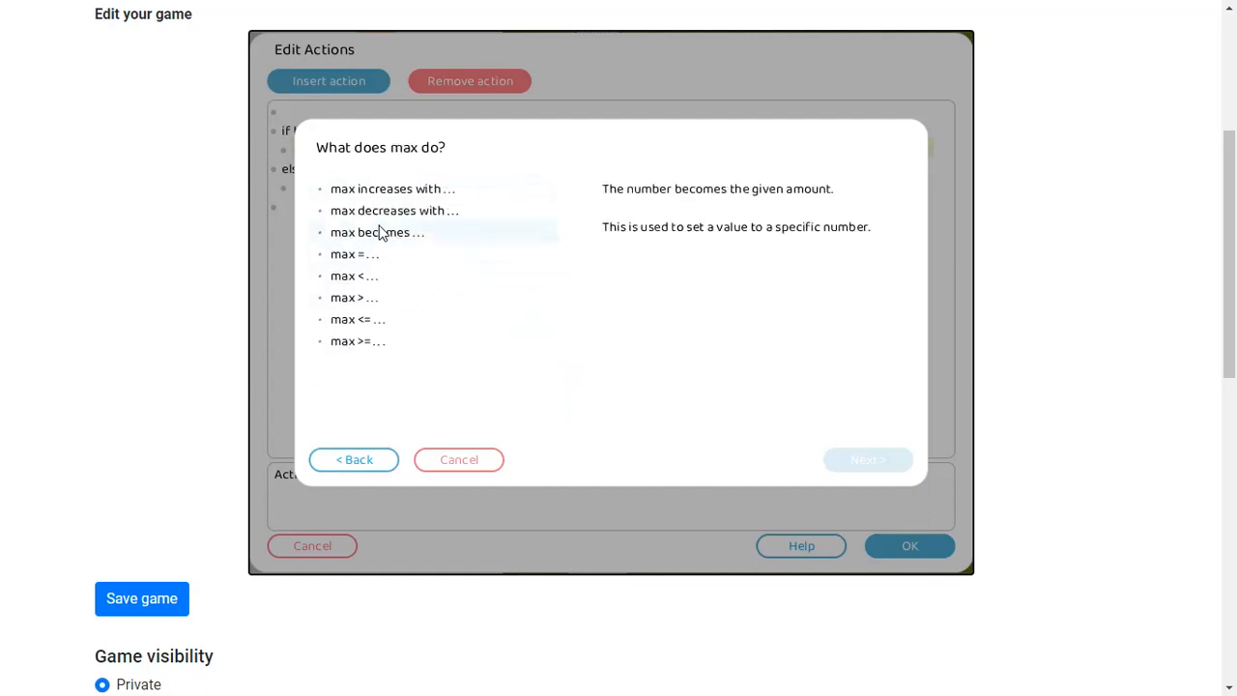
{"action": "left_click", "coordinate": [362, 470]}
{"action": "left_click", "coordinate": [348, 462]}
{"action": "scroll", "coordinate": [404, 345], "scroll_direction": "down", "scroll_amount": 3}
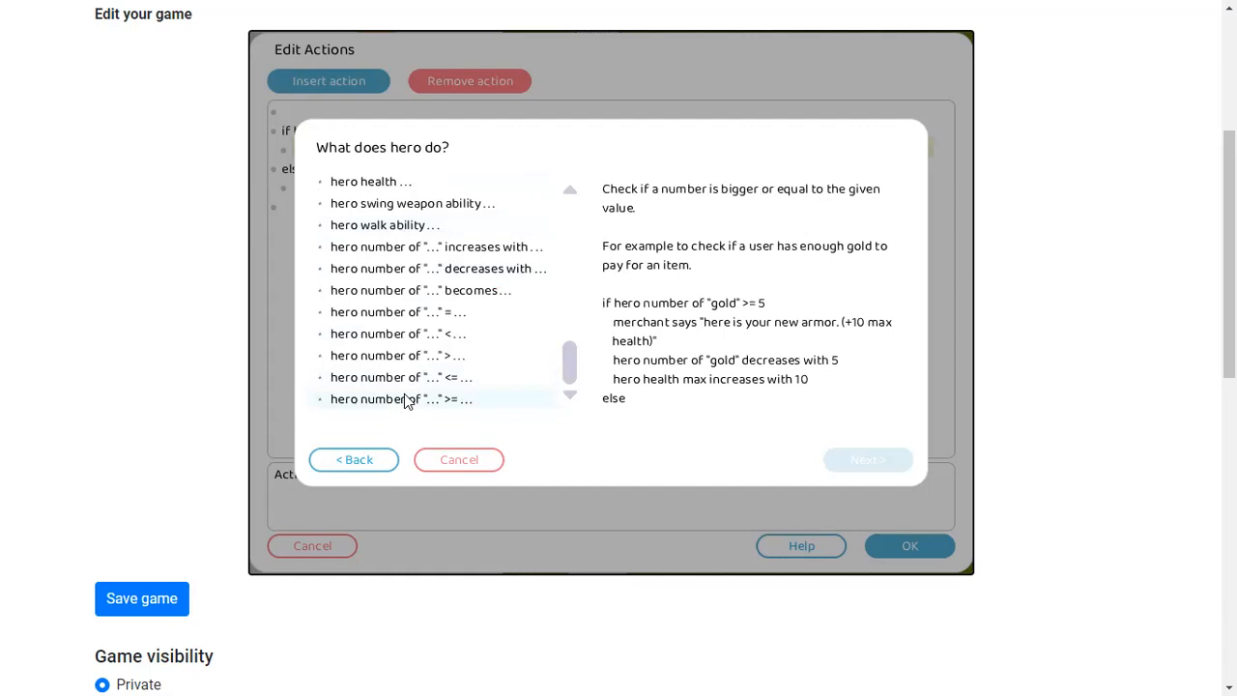
{"action": "scroll", "coordinate": [404, 387], "scroll_direction": "up", "scroll_amount": 3}
{"action": "scroll", "coordinate": [398, 275], "scroll_direction": "up", "scroll_amount": 3}
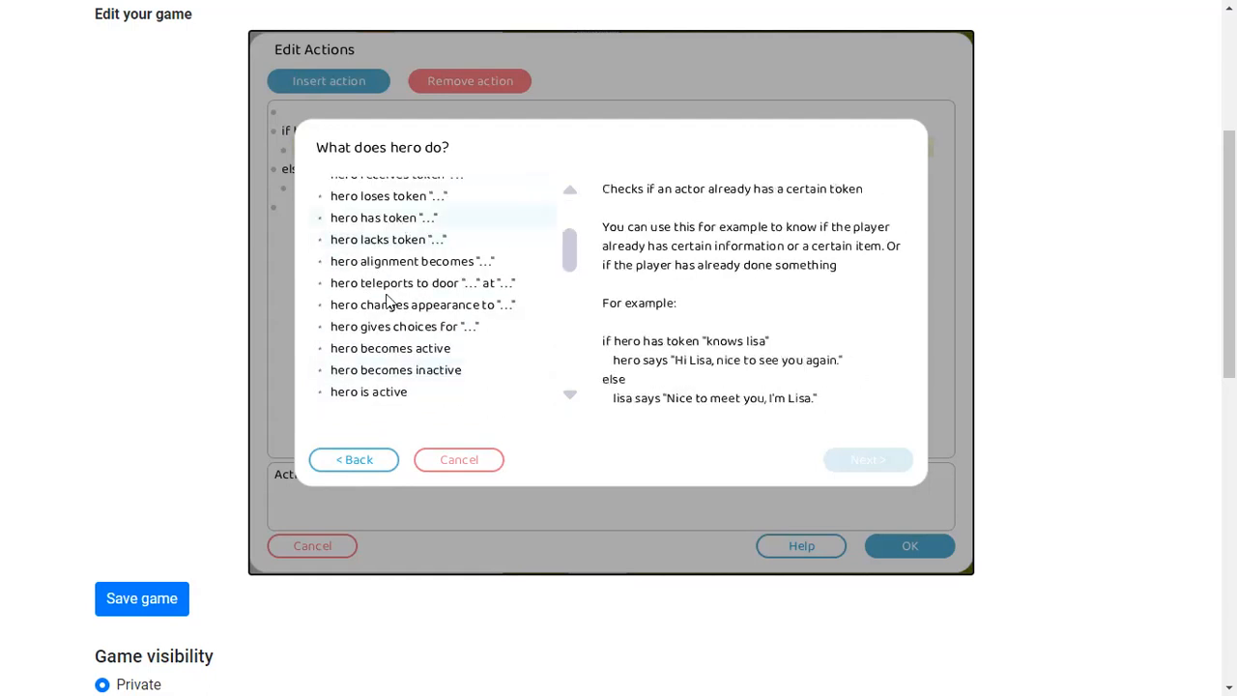
{"action": "scroll", "coordinate": [389, 302], "scroll_direction": "up", "scroll_amount": 2}
{"action": "scroll", "coordinate": [411, 290], "scroll_direction": "down", "scroll_amount": 10}
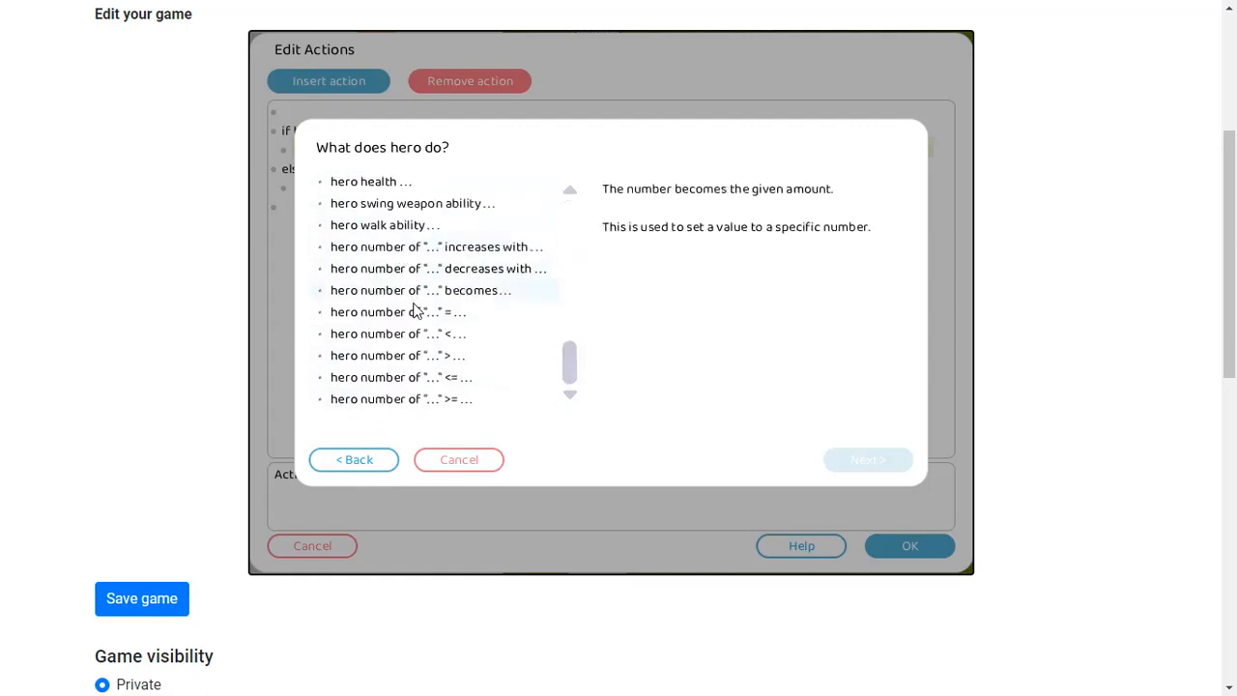
{"action": "scroll", "coordinate": [384, 280], "scroll_direction": "up", "scroll_amount": 5}
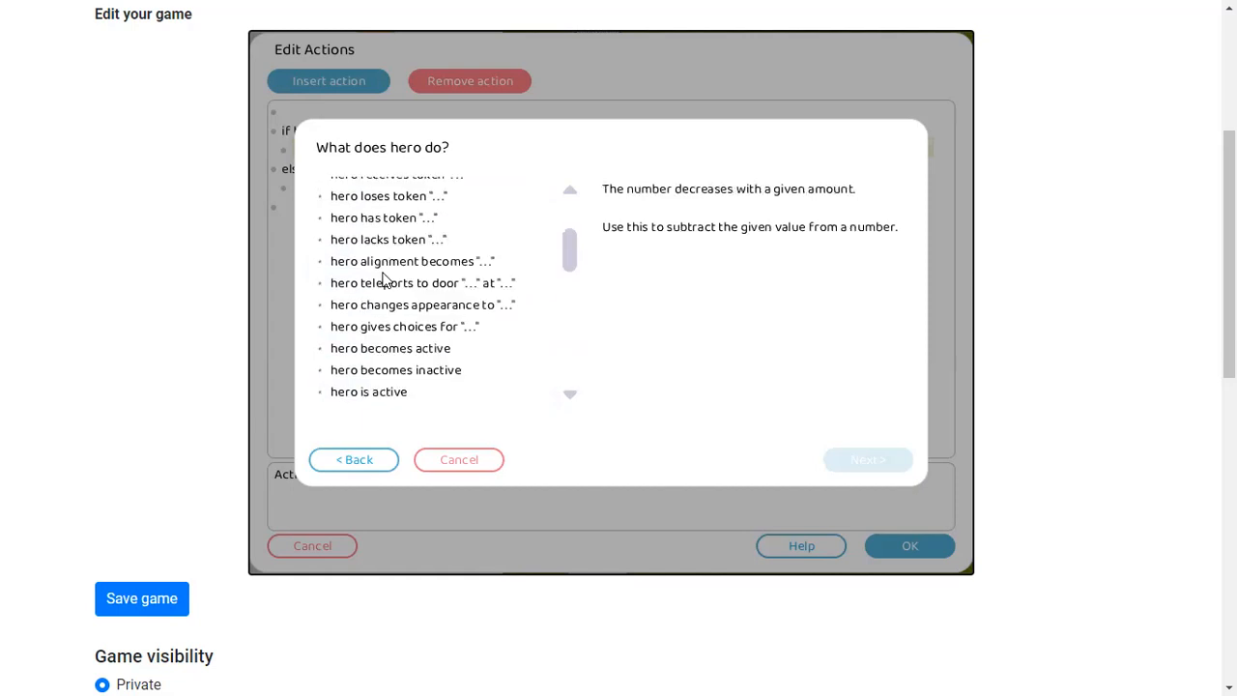
{"action": "scroll", "coordinate": [384, 280], "scroll_direction": "up", "scroll_amount": 2}
{"action": "scroll", "coordinate": [426, 319], "scroll_direction": "down", "scroll_amount": 2}
{"action": "scroll", "coordinate": [455, 319], "scroll_direction": "up", "scroll_amount": 2}
{"action": "left_click", "coordinate": [468, 461]}
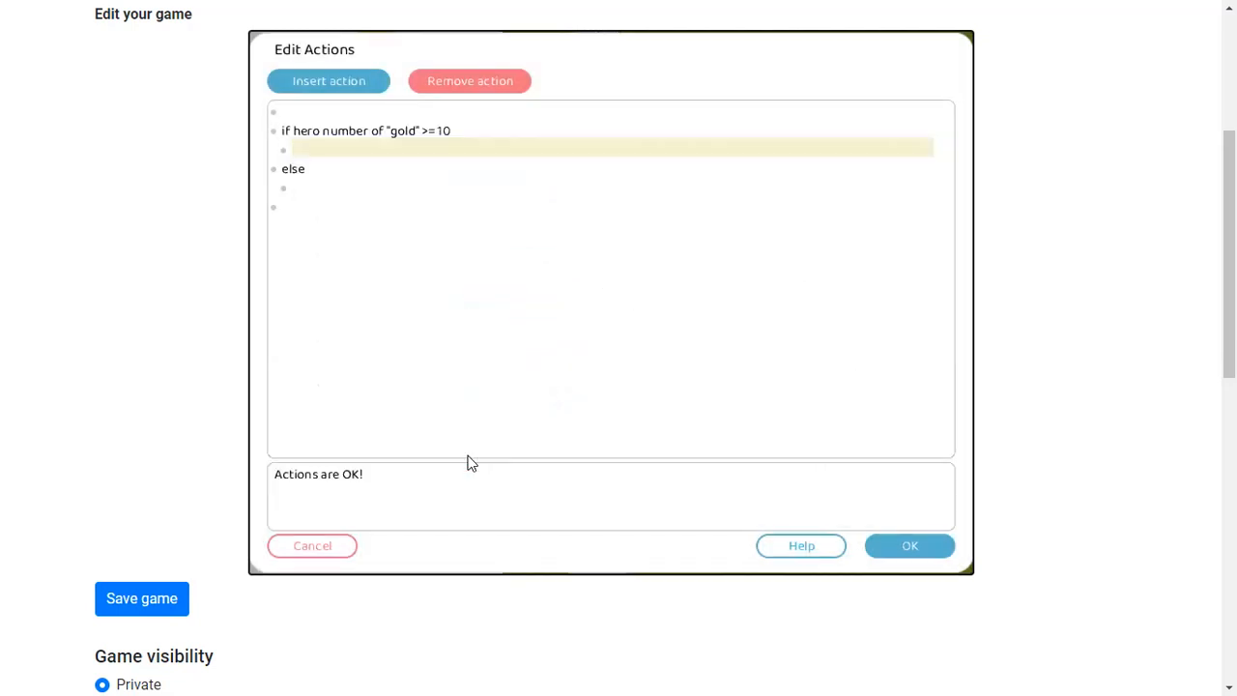
{"action": "left_click_drag", "start_coordinate": [318, 216], "coordinate": [276, 115]}
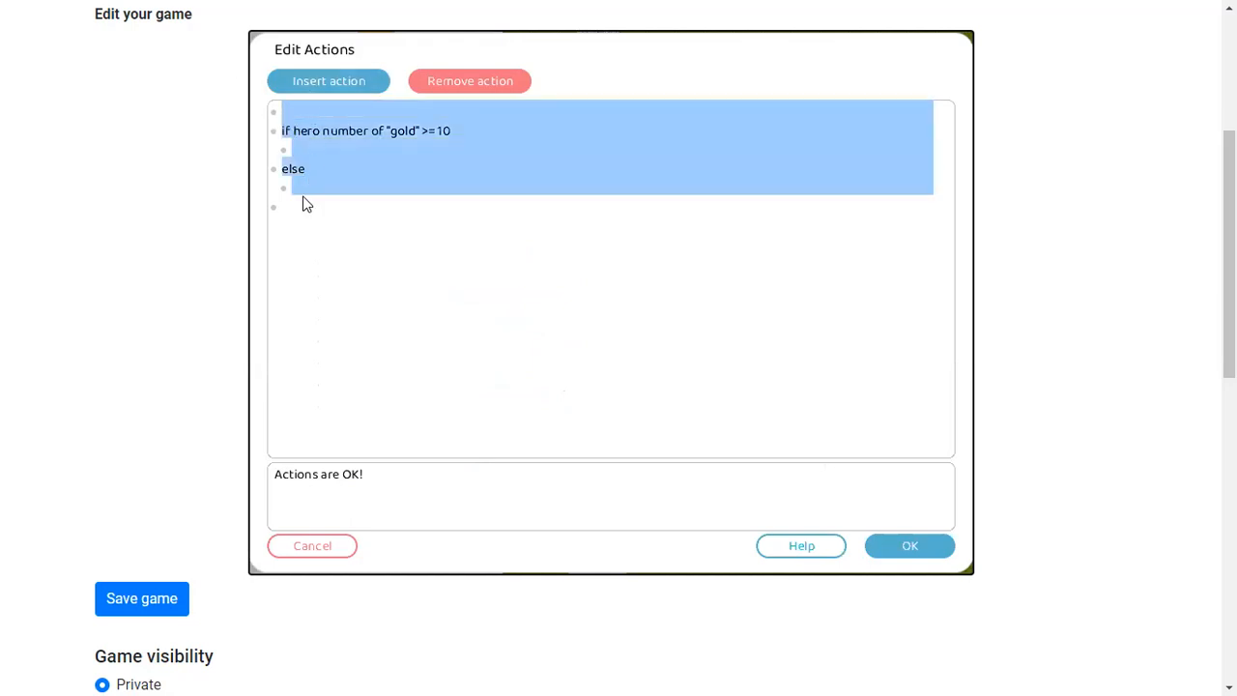
{"action": "left_click", "coordinate": [303, 204]}
{"action": "left_click", "coordinate": [311, 83]}
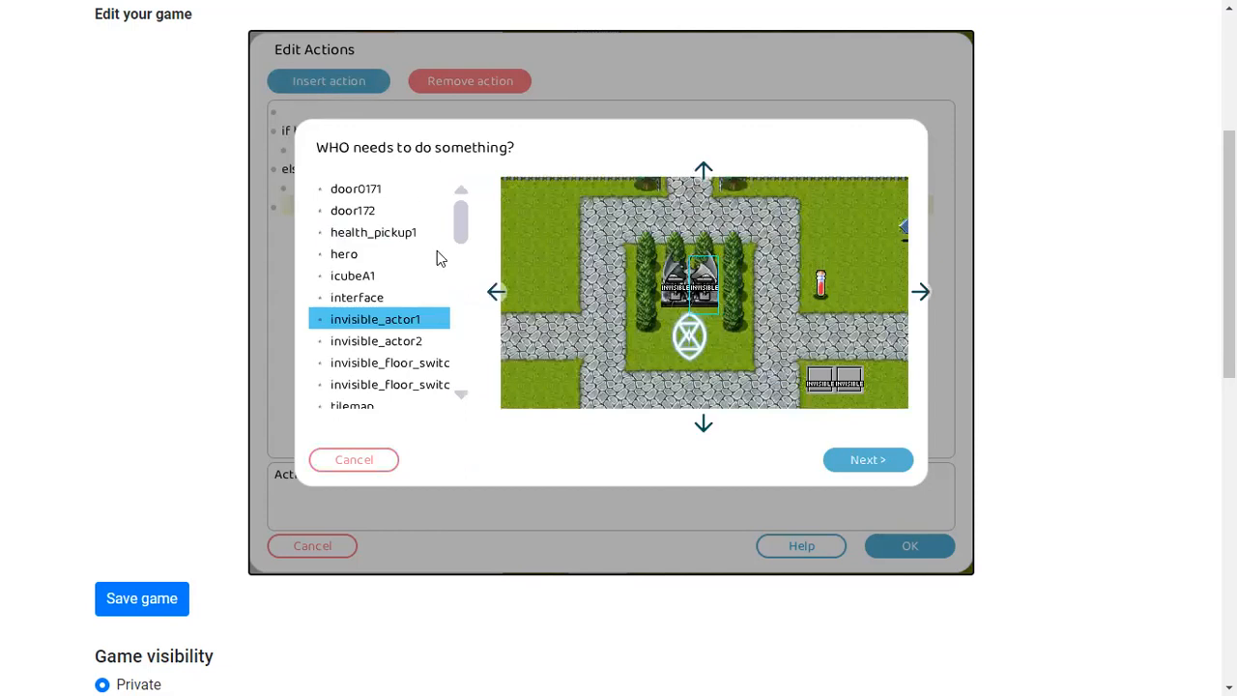
{"action": "double_click", "coordinate": [355, 256]}
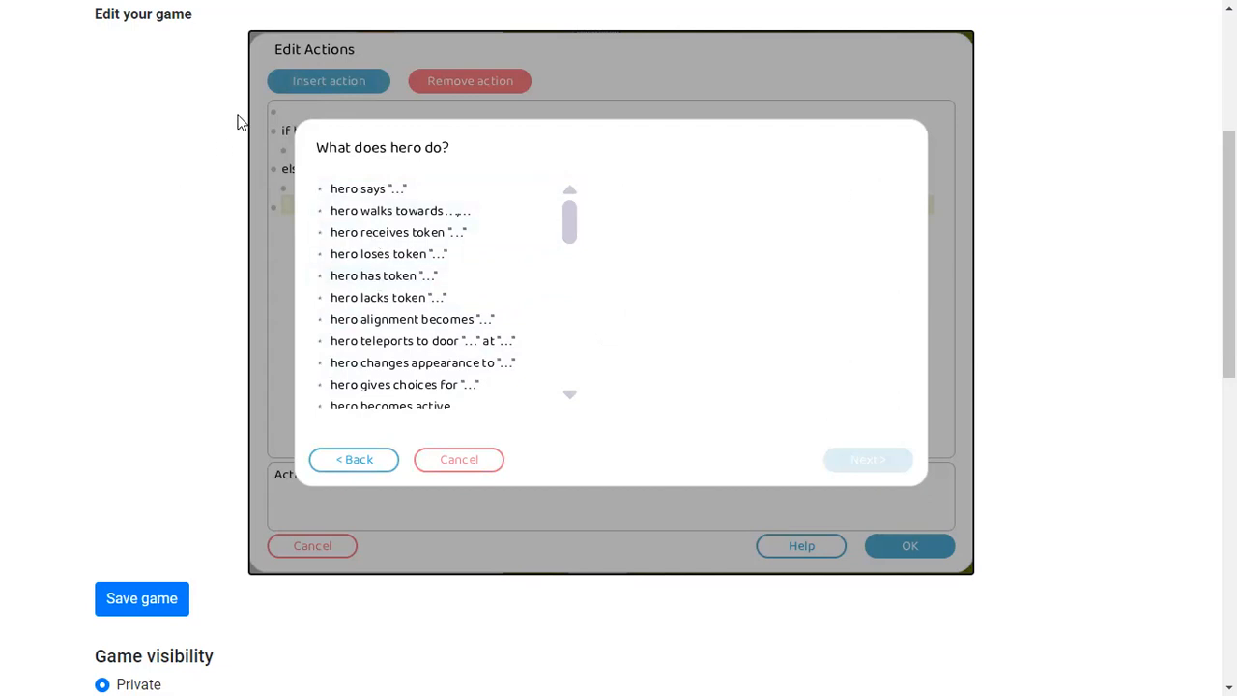
{"action": "left_click", "coordinate": [462, 454]}
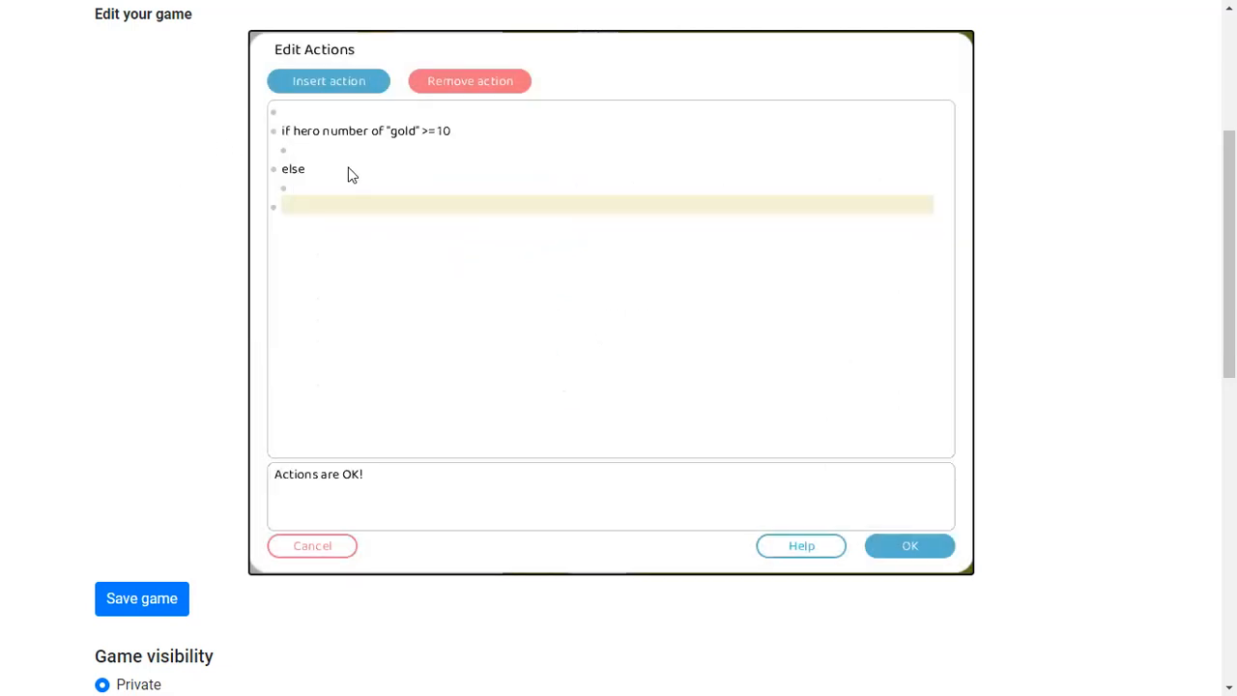
Inside the gold condition's if branch, add invisible_actor1 saying "how wealthy! My goodness!"
{"action": "left_click", "coordinate": [315, 155]}
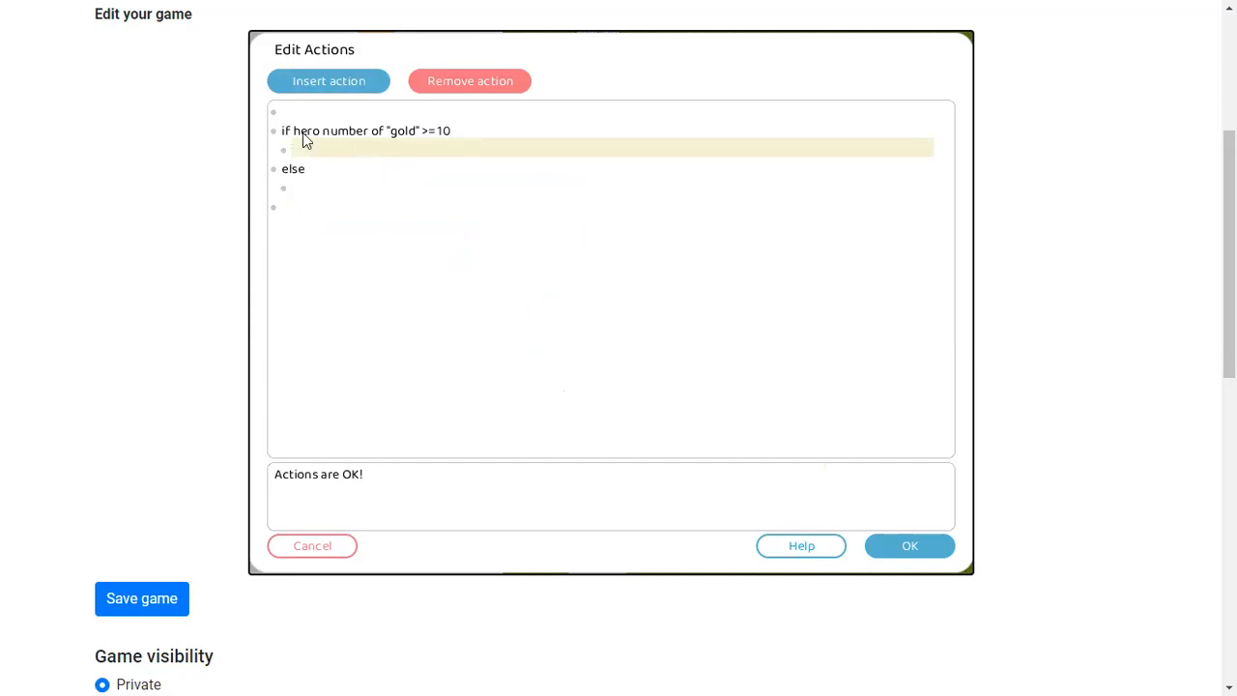
{"action": "left_click", "coordinate": [311, 91]}
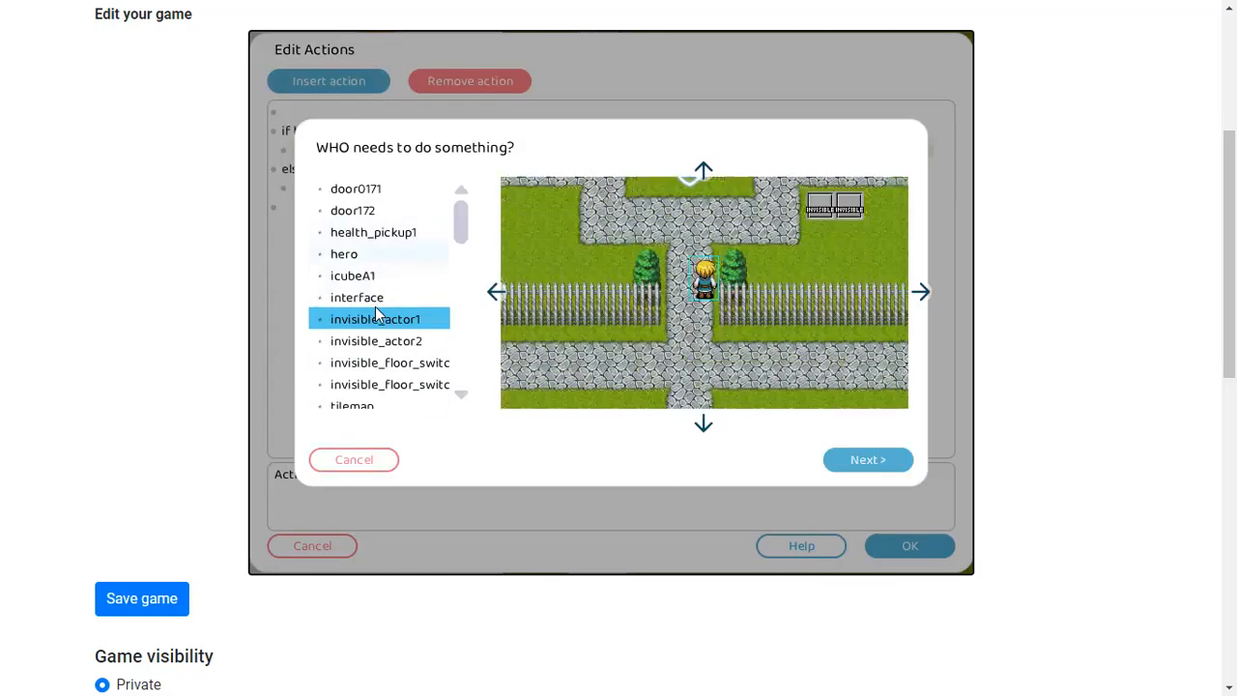
{"action": "scroll", "coordinate": [378, 313], "scroll_direction": "down", "scroll_amount": 2}
{"action": "scroll", "coordinate": [378, 314], "scroll_direction": "up", "scroll_amount": 2}
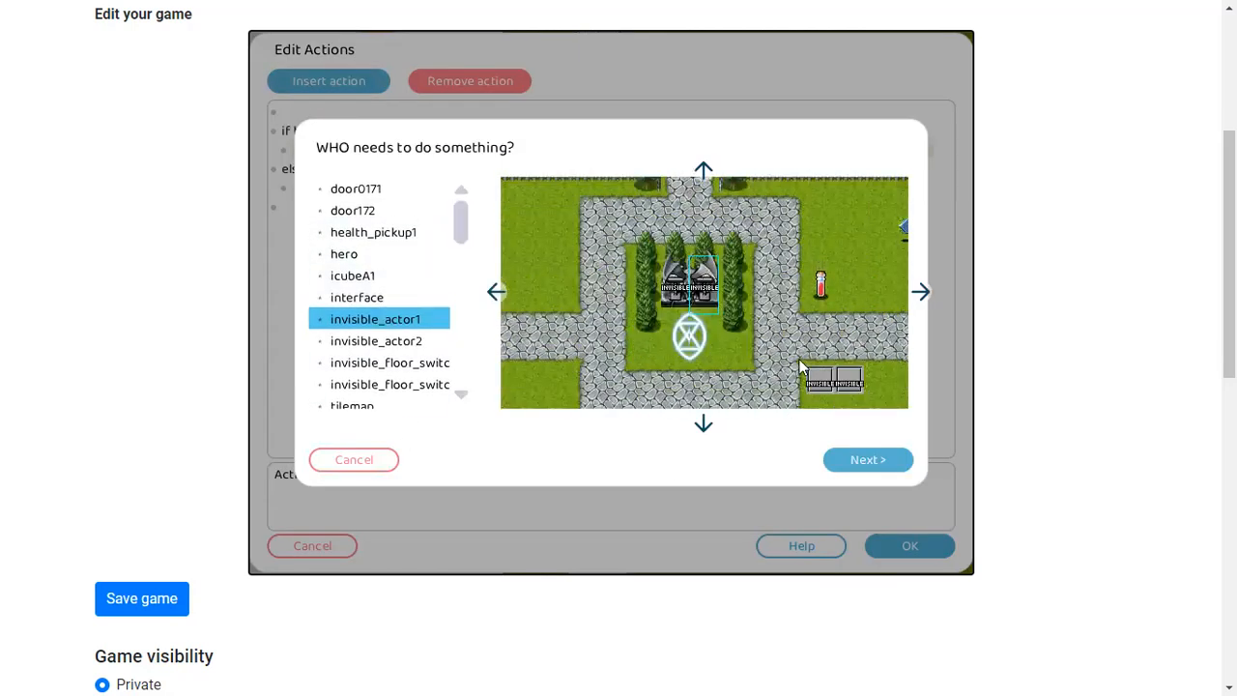
{"action": "left_click", "coordinate": [870, 461]}
{"action": "double_click", "coordinate": [365, 190]}
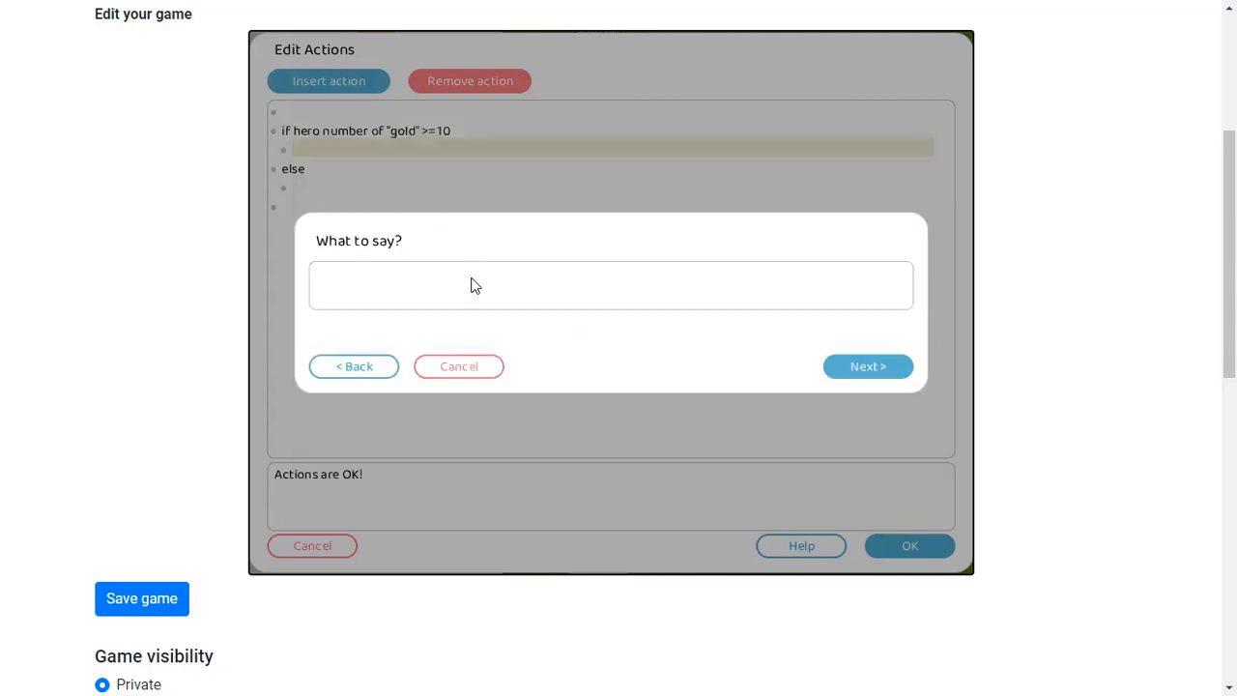
{"action": "type", "text": "how wealt"}
{"action": "key", "text": "BackSpace"}
{"action": "type", "text": "lthy! My goodness!"}
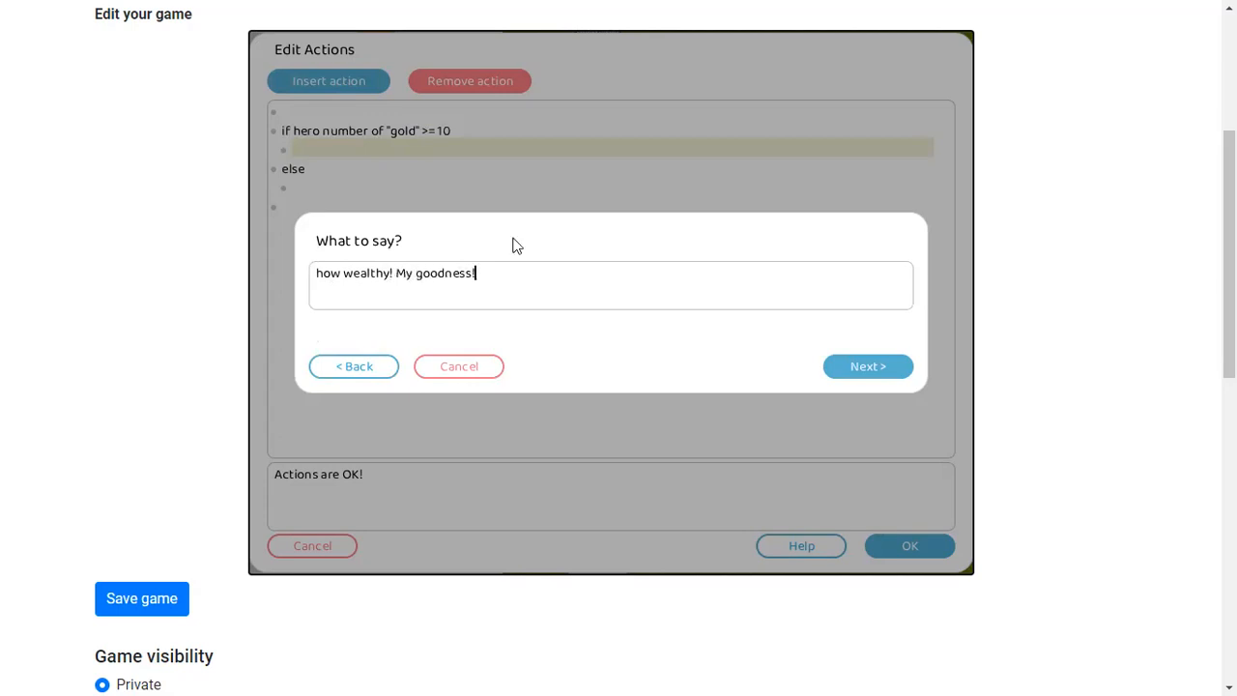
{"action": "left_click", "coordinate": [903, 363]}
In the else branch, add invisible_actor1 saying "Oh well, I'm sure you'll have better fortune in the wars to come"
{"action": "left_click", "coordinate": [311, 217]}
{"action": "left_click", "coordinate": [330, 83]}
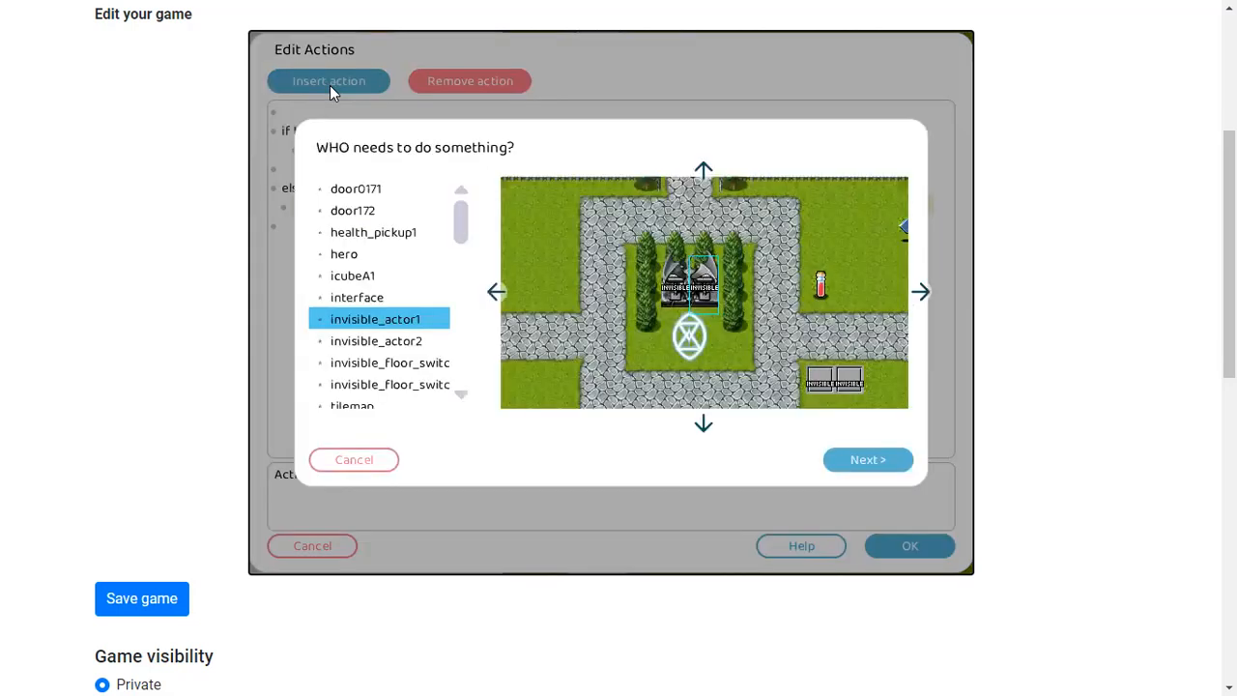
{"action": "left_click", "coordinate": [891, 459]}
{"action": "double_click", "coordinate": [425, 188]}
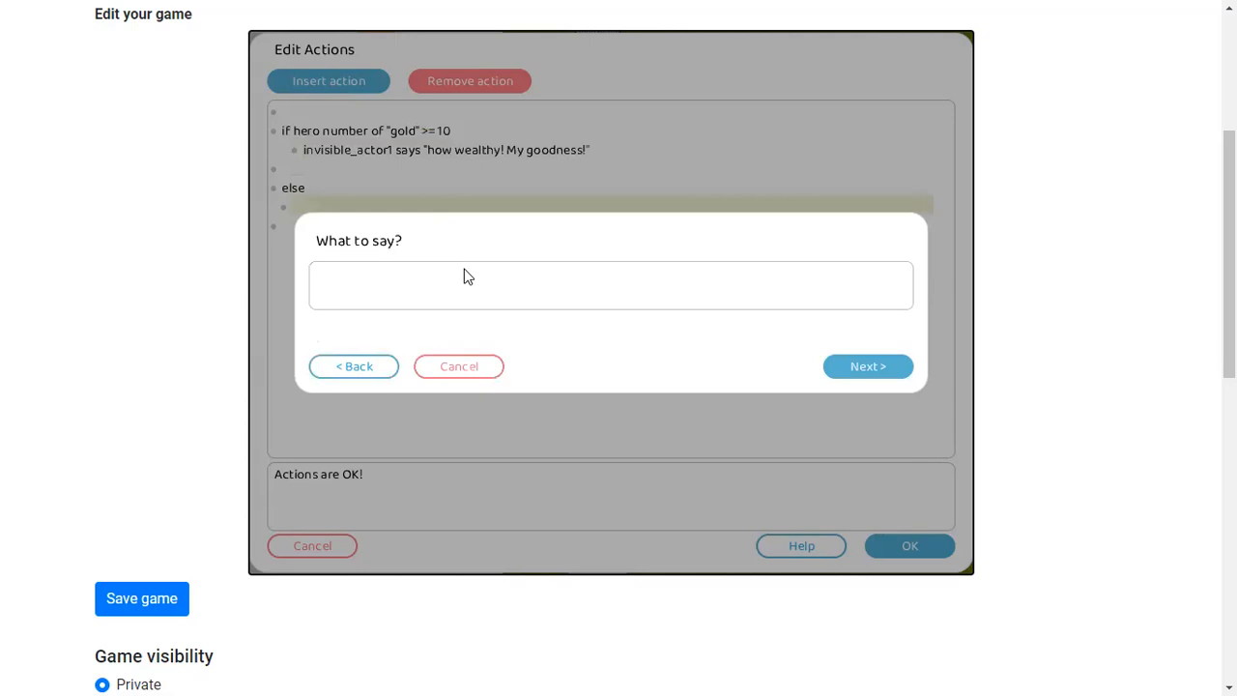
{"action": "type", "text": "Oh well, I'm sure you'll"}
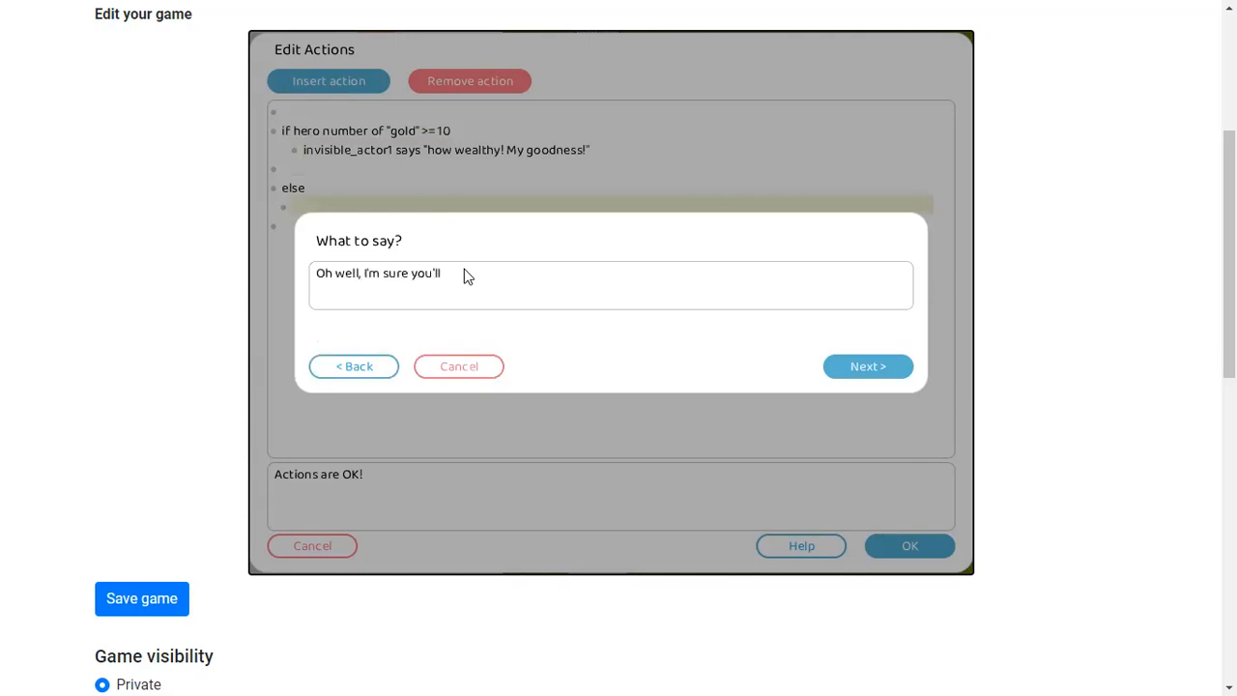
{"action": "type", "text": " have better fu"}
{"action": "type", "text": "rtune in the wars to come"}
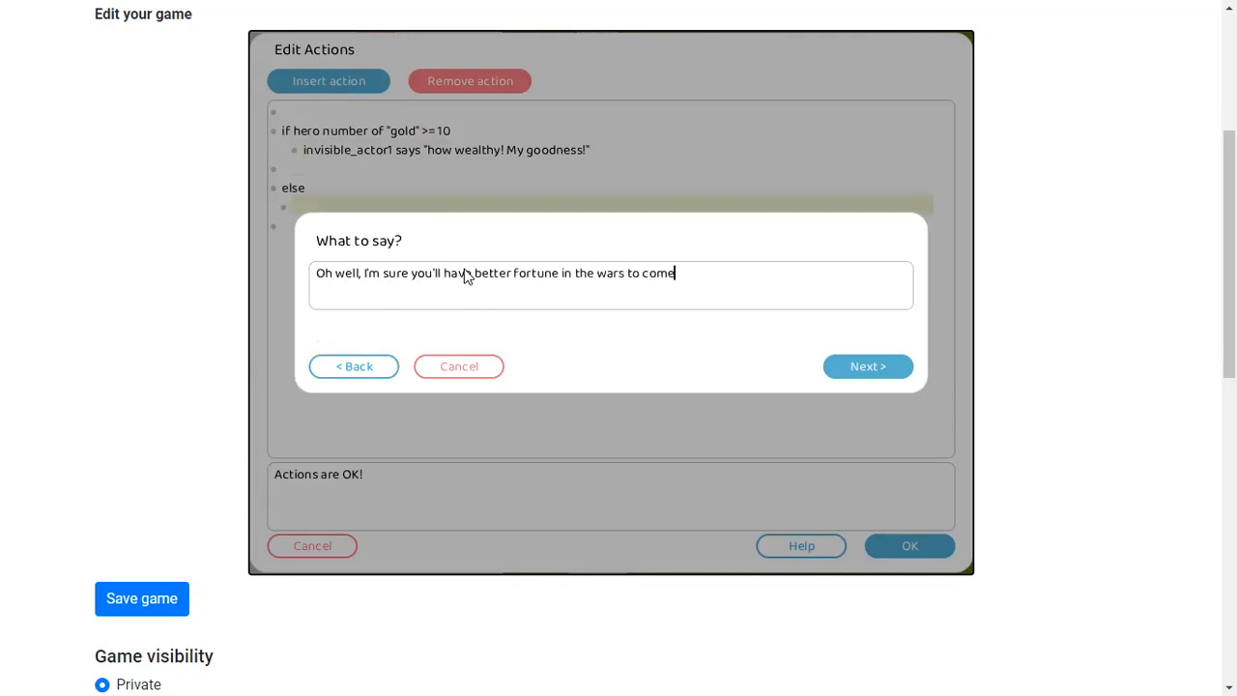
{"action": "left_click", "coordinate": [894, 369]}
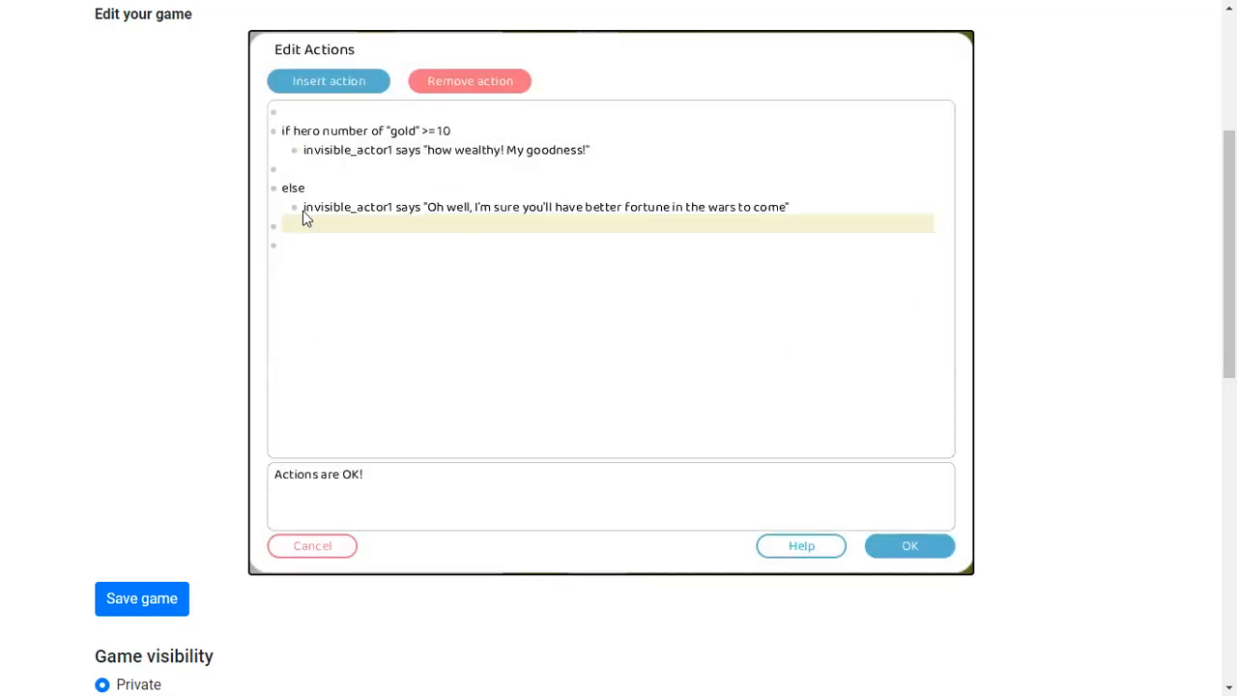
On the line after the if branch, add invisible_actor1 saying "Run along now!"
{"action": "left_click", "coordinate": [298, 151]}
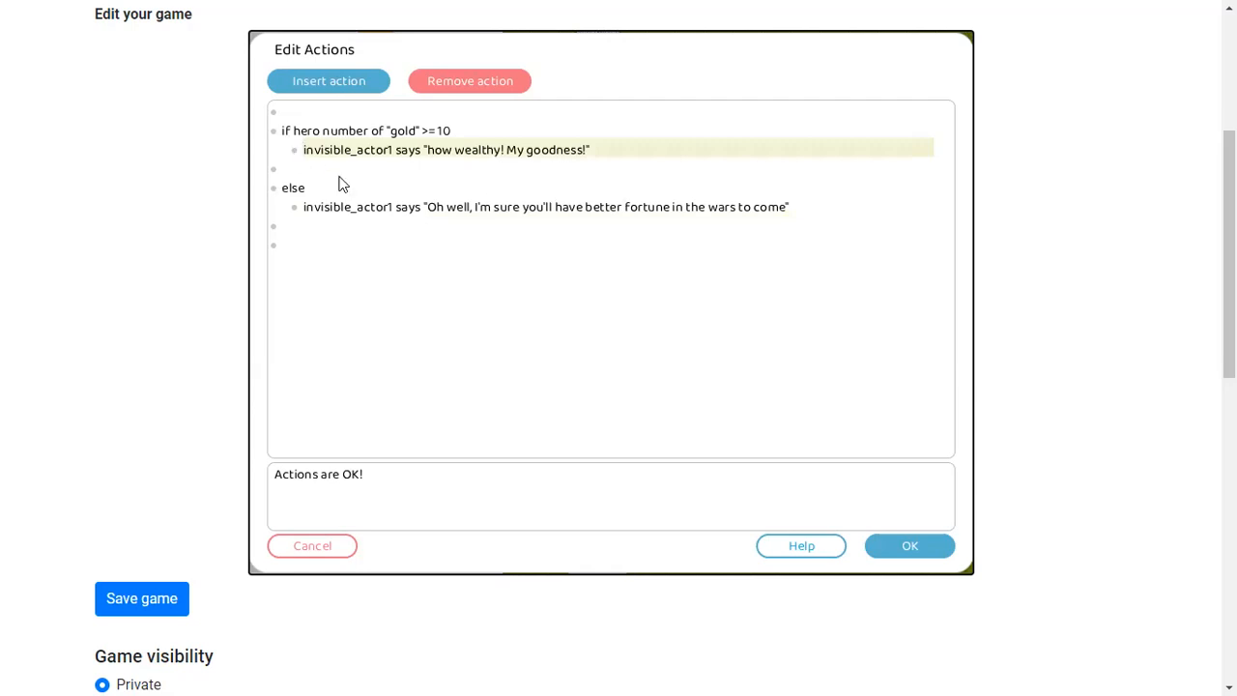
{"action": "key", "text": "BackSpace"}
{"action": "left_click", "coordinate": [319, 171]}
{"action": "left_click", "coordinate": [326, 85]}
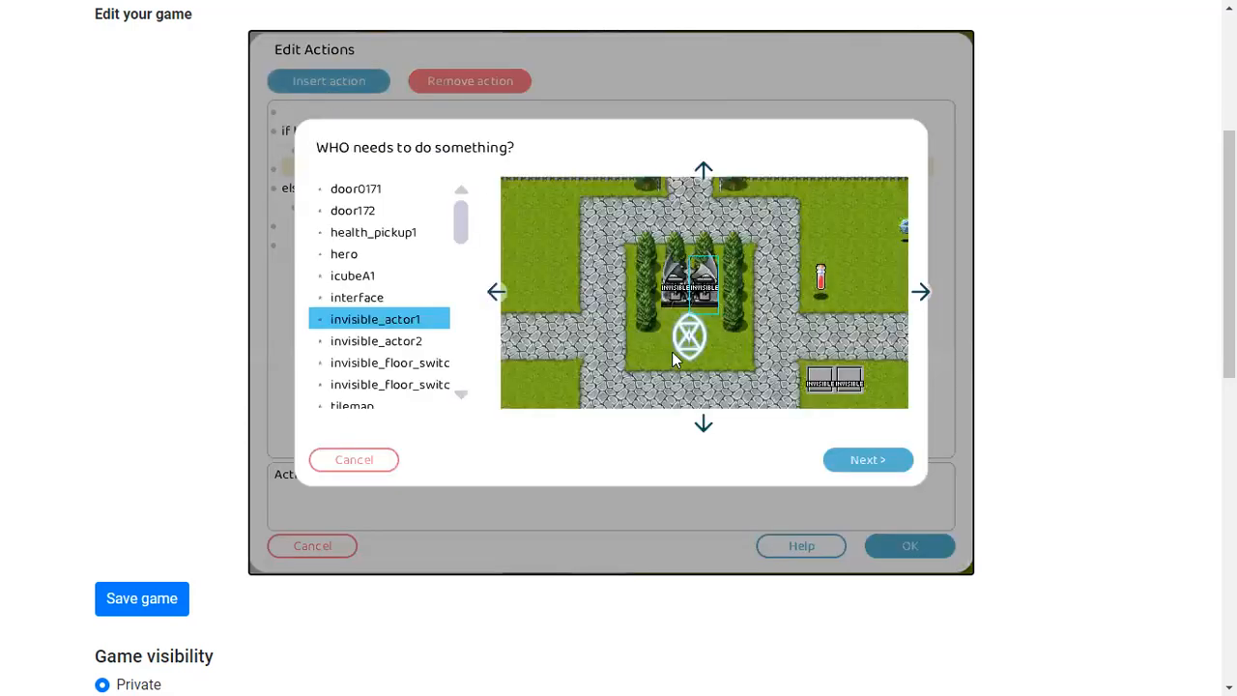
{"action": "left_click", "coordinate": [866, 459]}
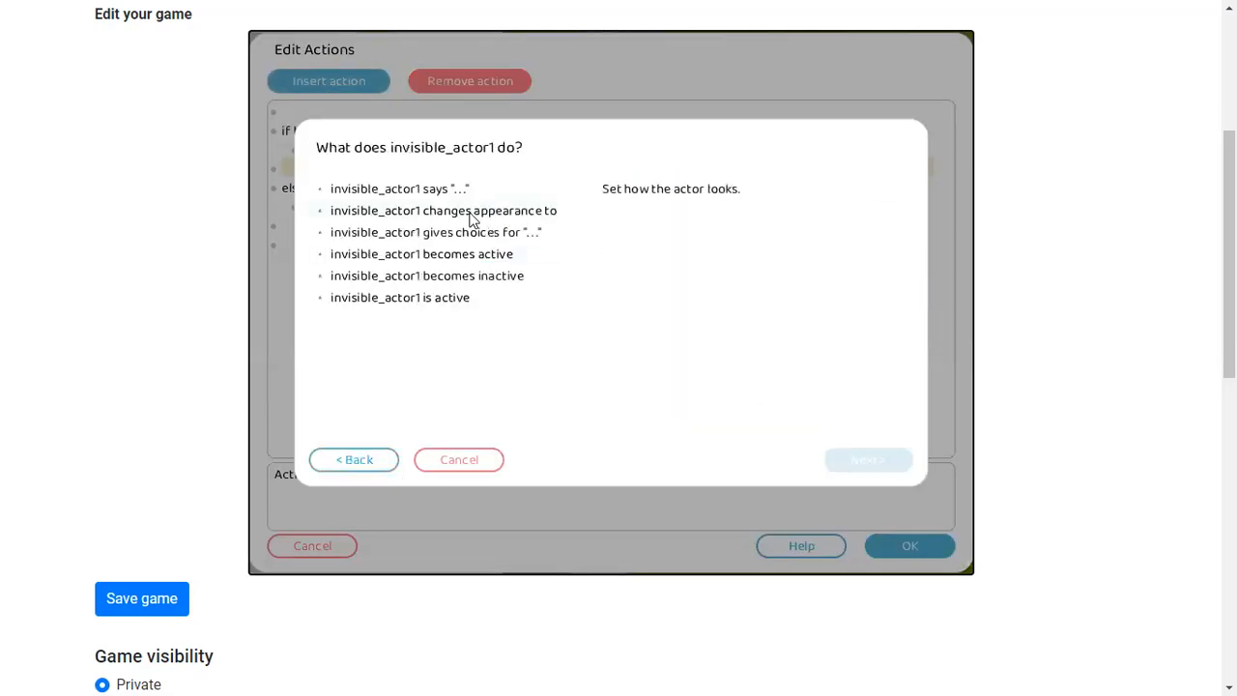
{"action": "left_click", "coordinate": [468, 191]}
{"action": "type", "text": "Run along now!"}
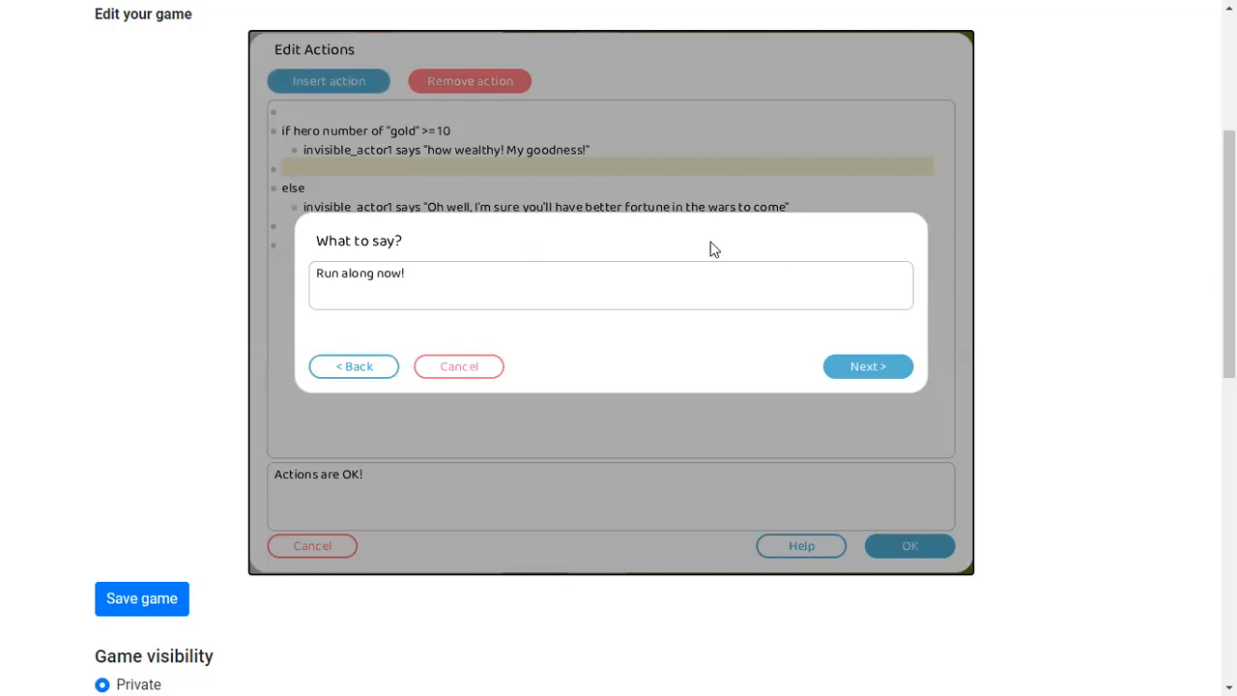
{"action": "left_click", "coordinate": [824, 365]}
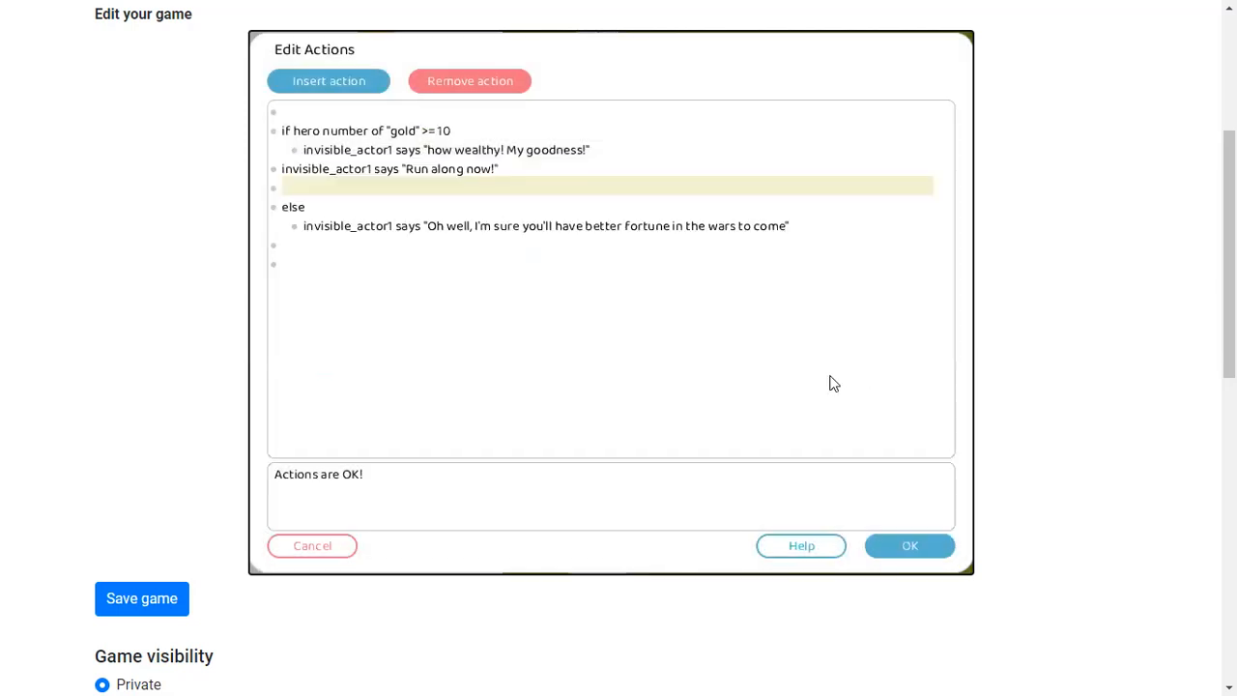
Accept the actions, leave edit mode and playtest by walking the hero into the invisible actor
{"action": "left_click", "coordinate": [300, 172]}
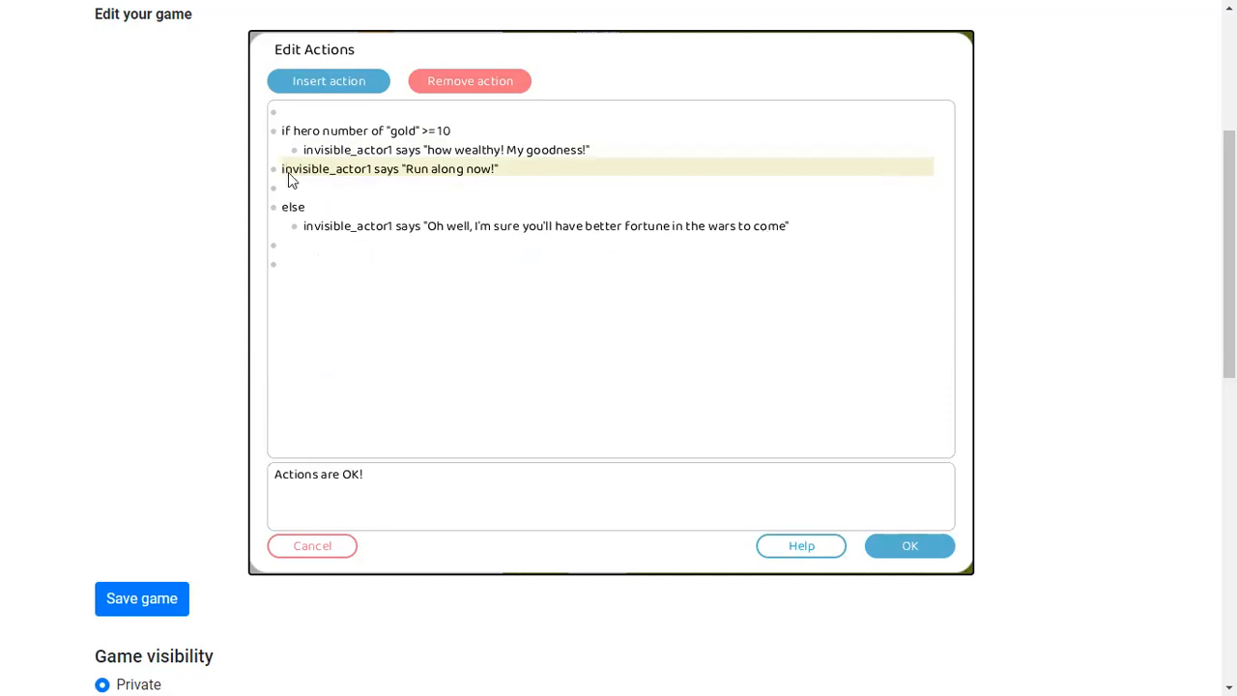
{"action": "left_click", "coordinate": [908, 546]}
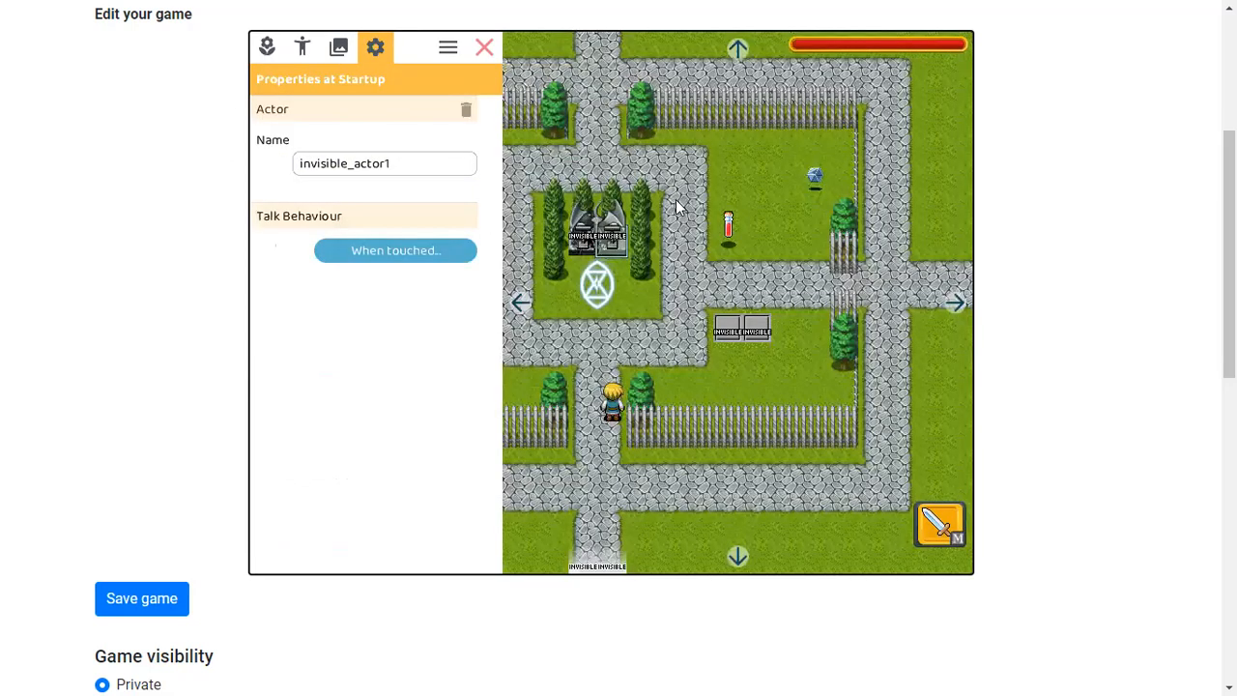
{"action": "left_click", "coordinate": [480, 48]}
{"action": "key", "text": "Up"}
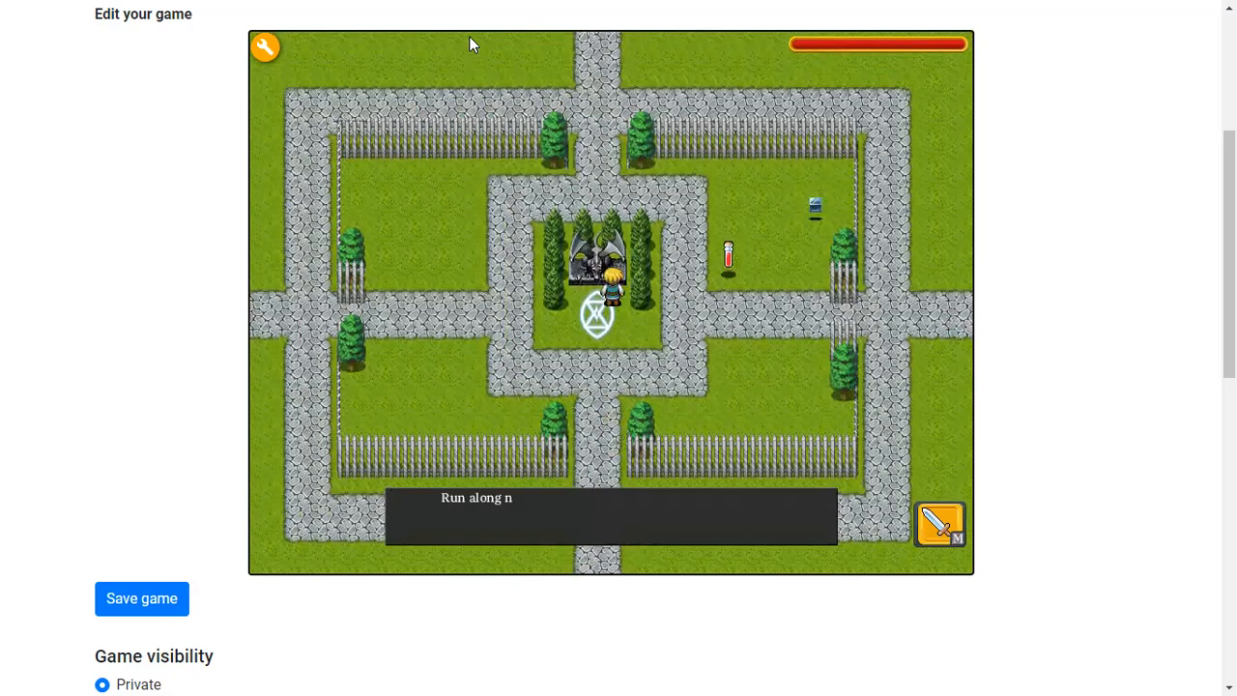
{"action": "left_click", "coordinate": [516, 540]}
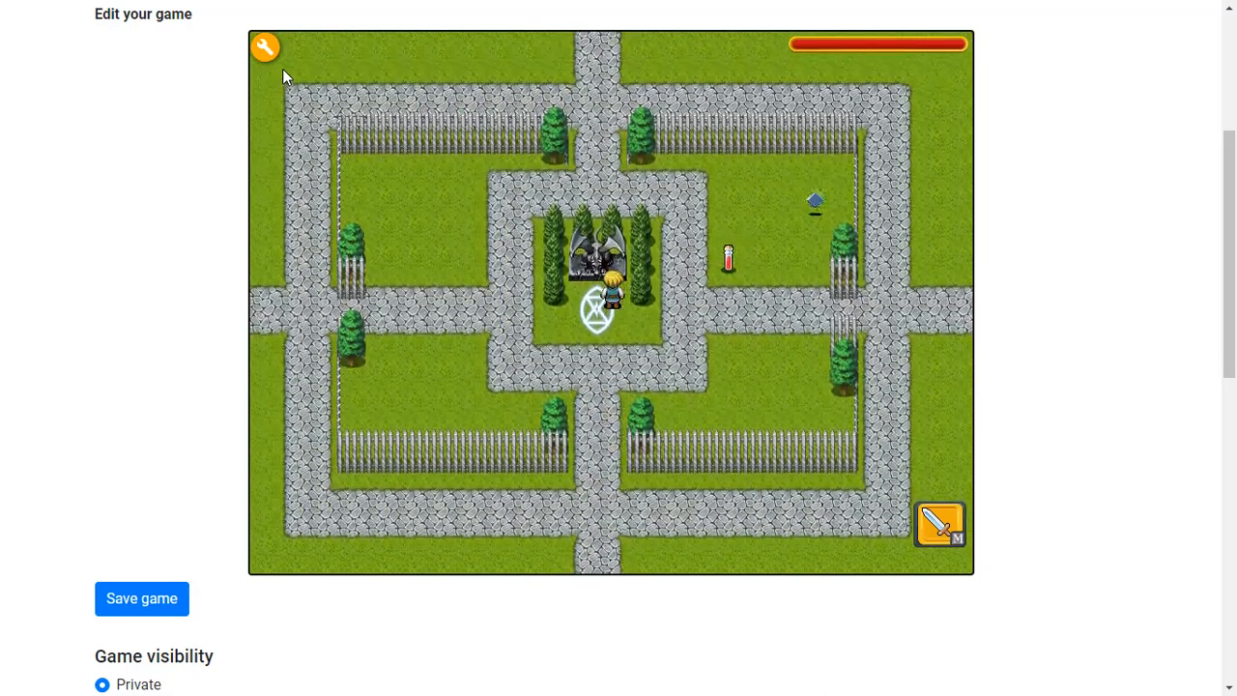
Reopen the invisible actor's touch actions and indent the "Run along now!" line into the gold condition's if branch
{"action": "left_click", "coordinate": [264, 46]}
{"action": "left_click", "coordinate": [431, 258]}
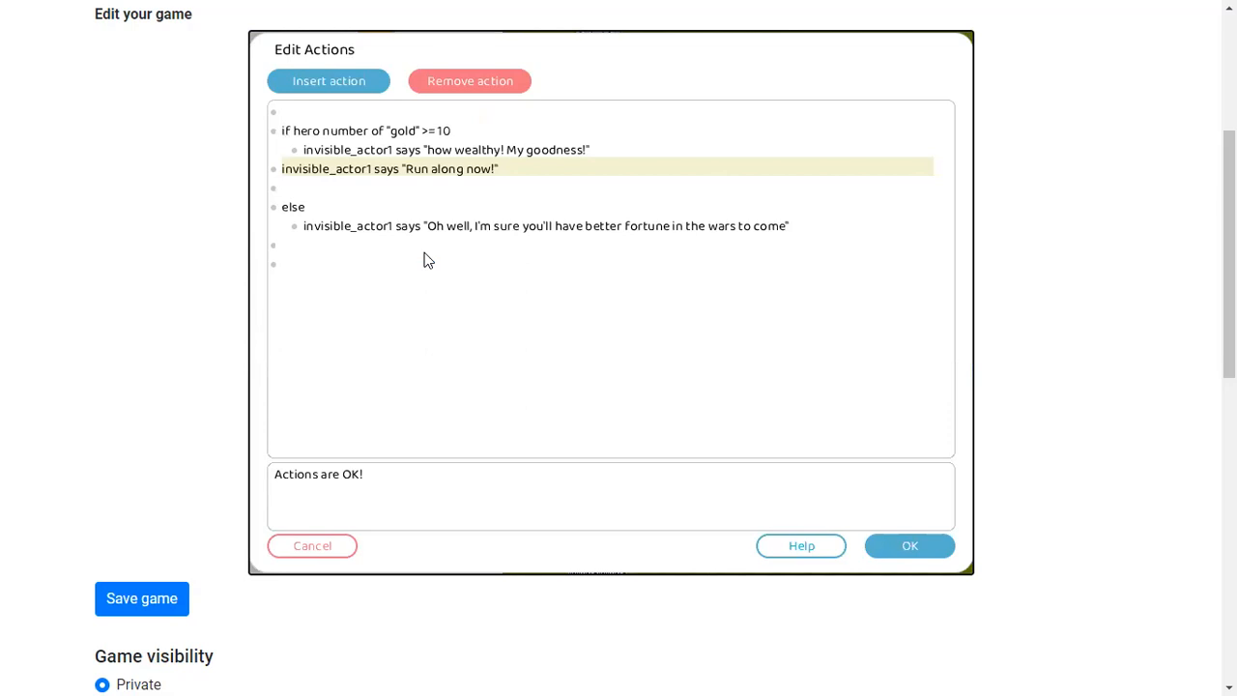
{"action": "left_click", "coordinate": [286, 189]}
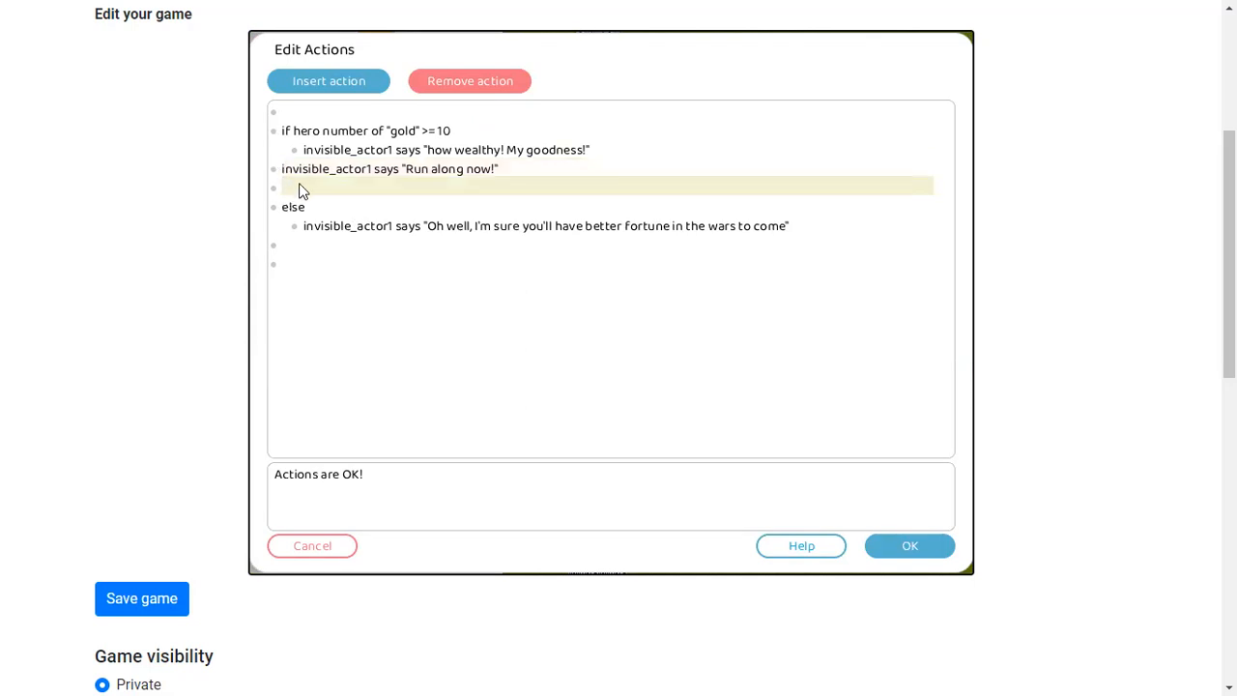
{"action": "left_click", "coordinate": [280, 168]}
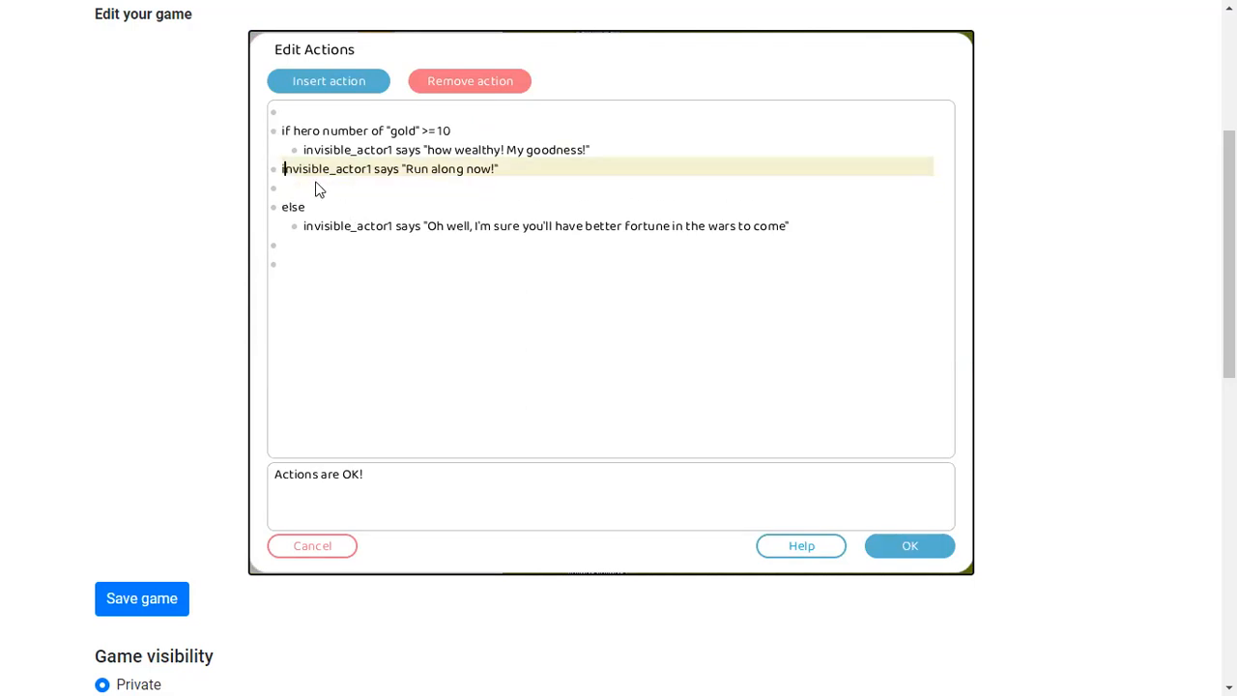
{"action": "key", "text": "Tab"}
{"action": "key", "text": "Tab"}
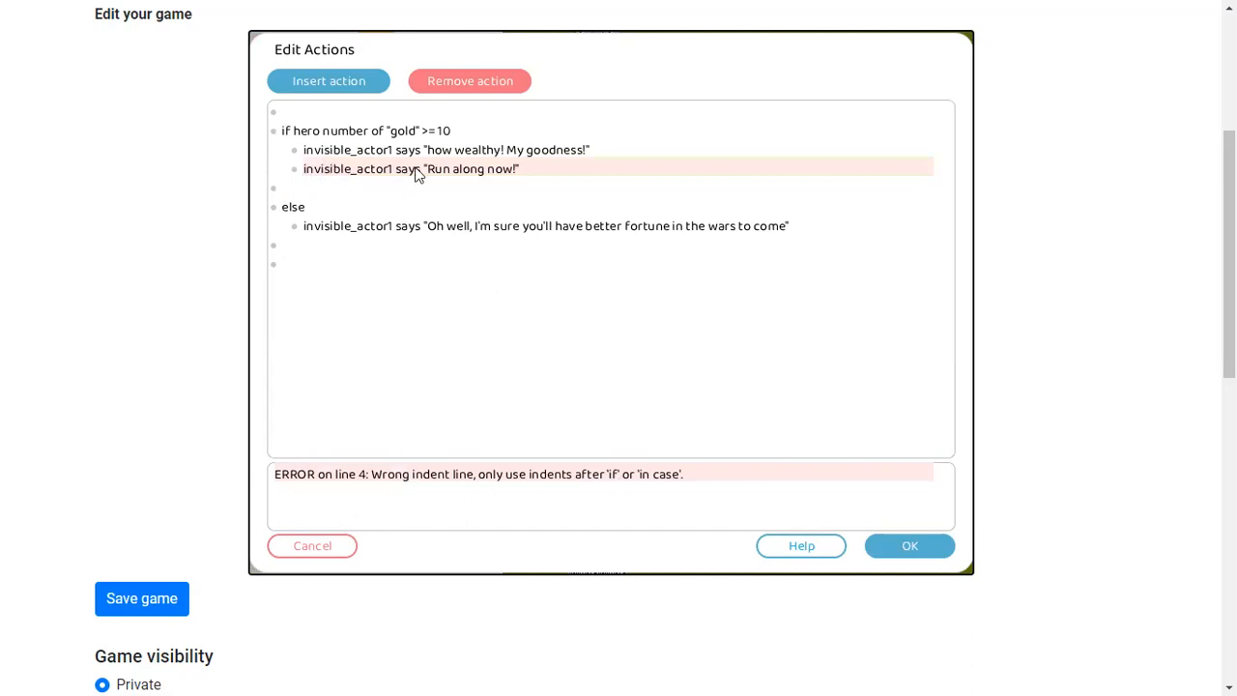
{"action": "left_click", "coordinate": [305, 154]}
{"action": "left_click", "coordinate": [306, 171]}
{"action": "key", "text": "BackSpace"}
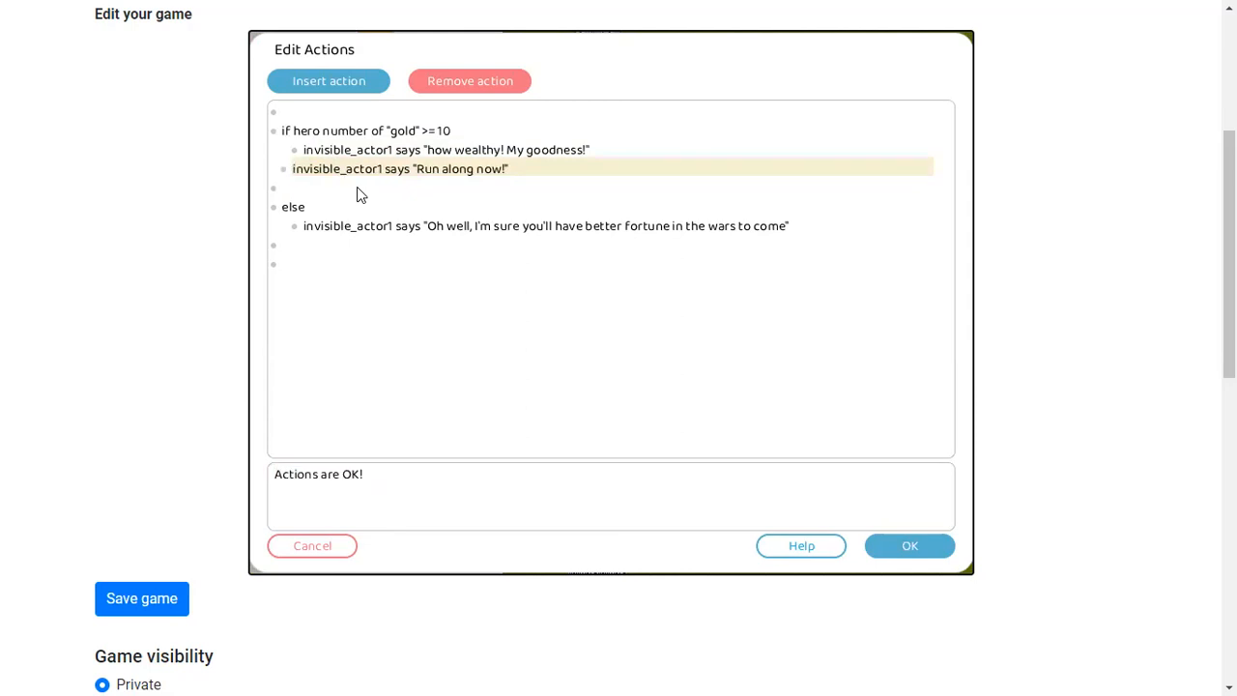
Re-indent the "how wealthy!" line so it matches the "Run along now!" line inside the if branch
{"action": "left_click", "coordinate": [298, 151]}
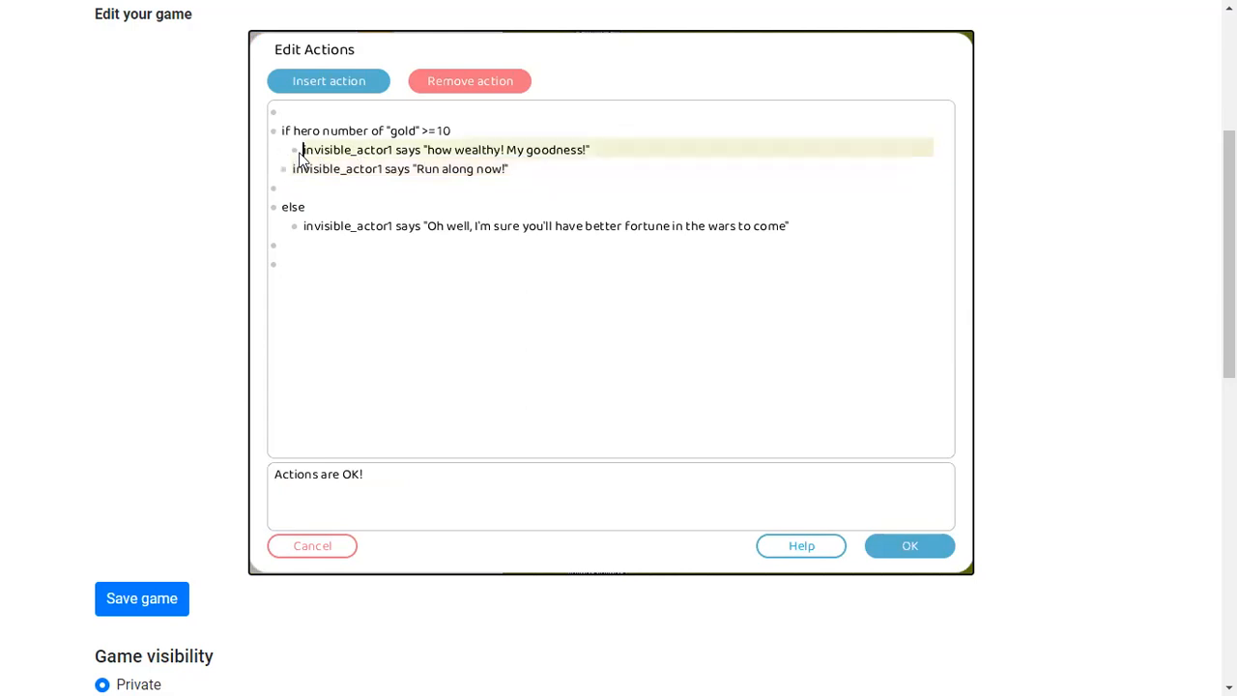
{"action": "key", "text": "BackSpace"}
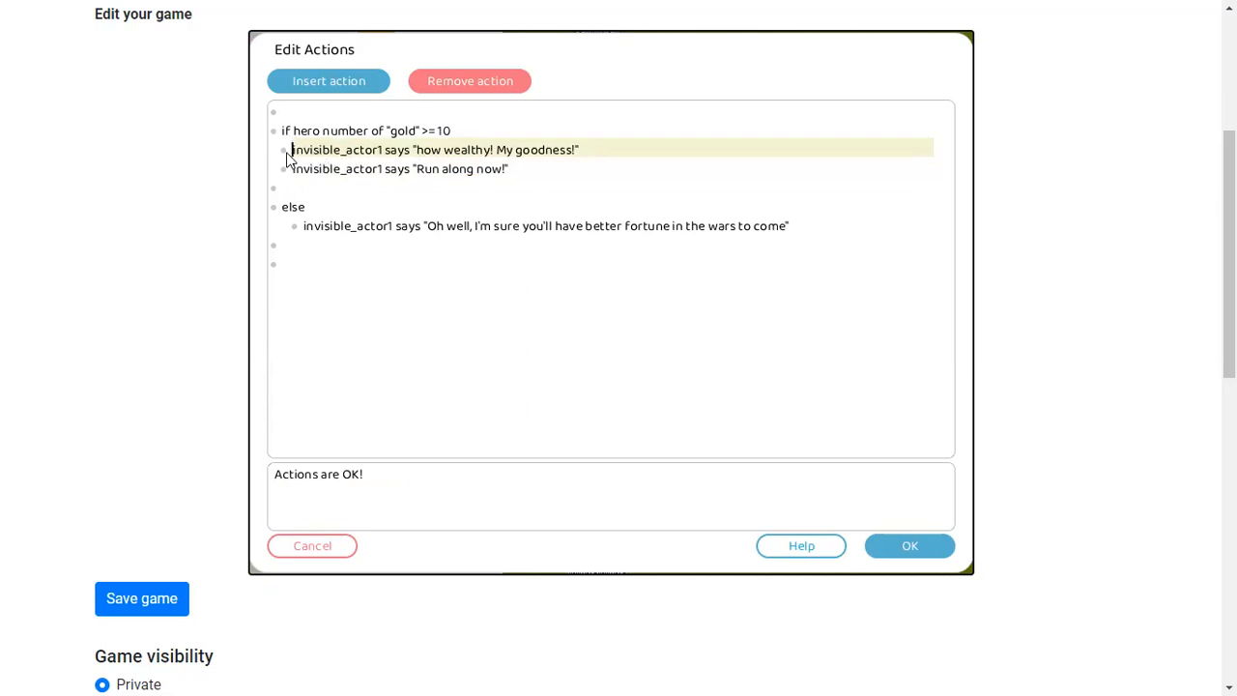
{"action": "key", "text": "Tab"}
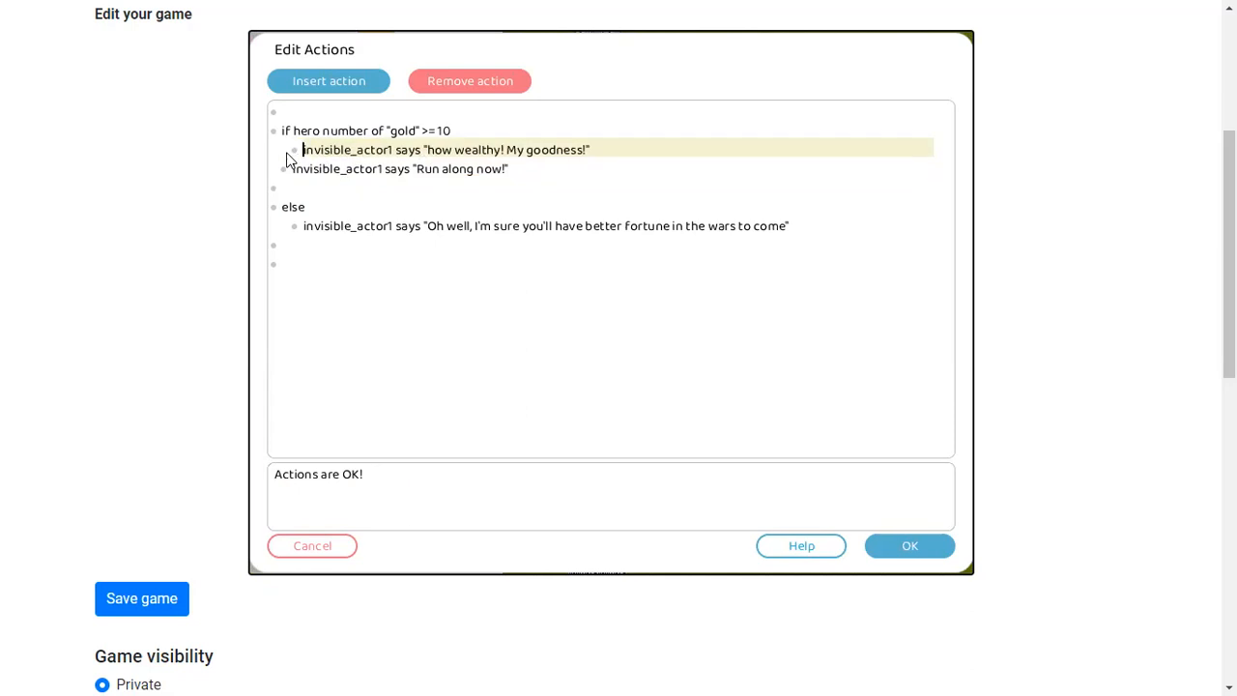
{"action": "key", "text": "shift+Tab"}
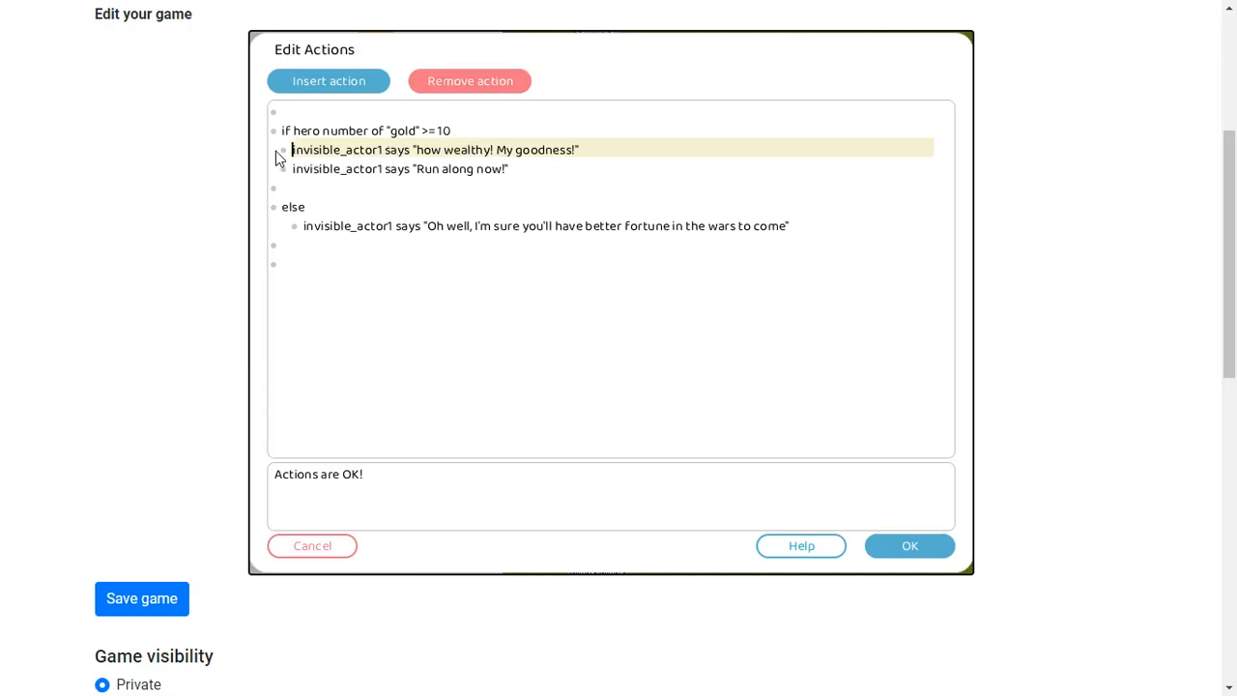
{"action": "key", "text": "Tab"}
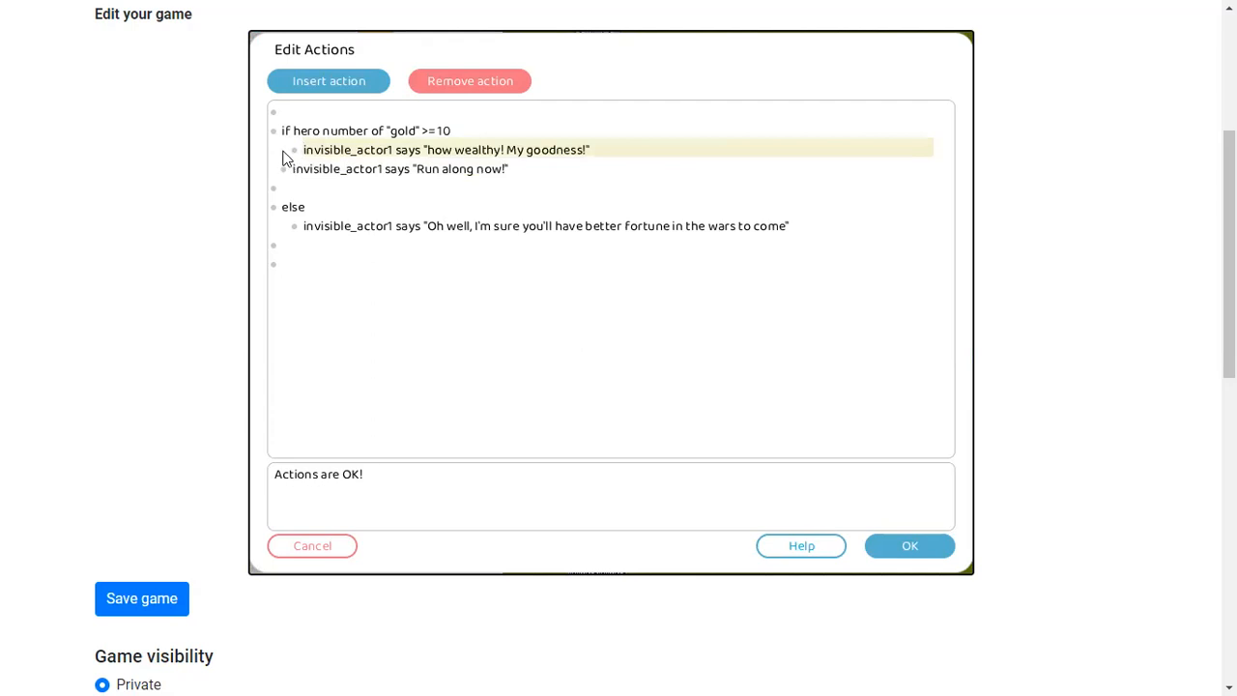
{"action": "left_click", "coordinate": [292, 171]}
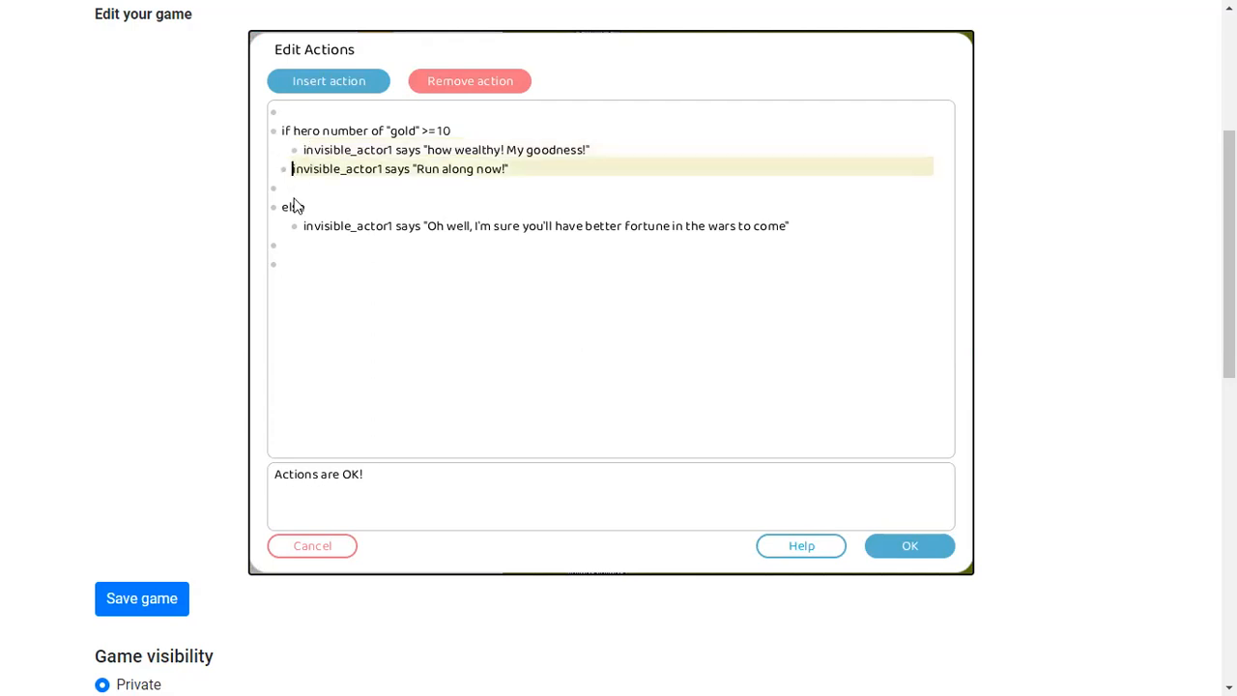
{"action": "key", "text": "Tab"}
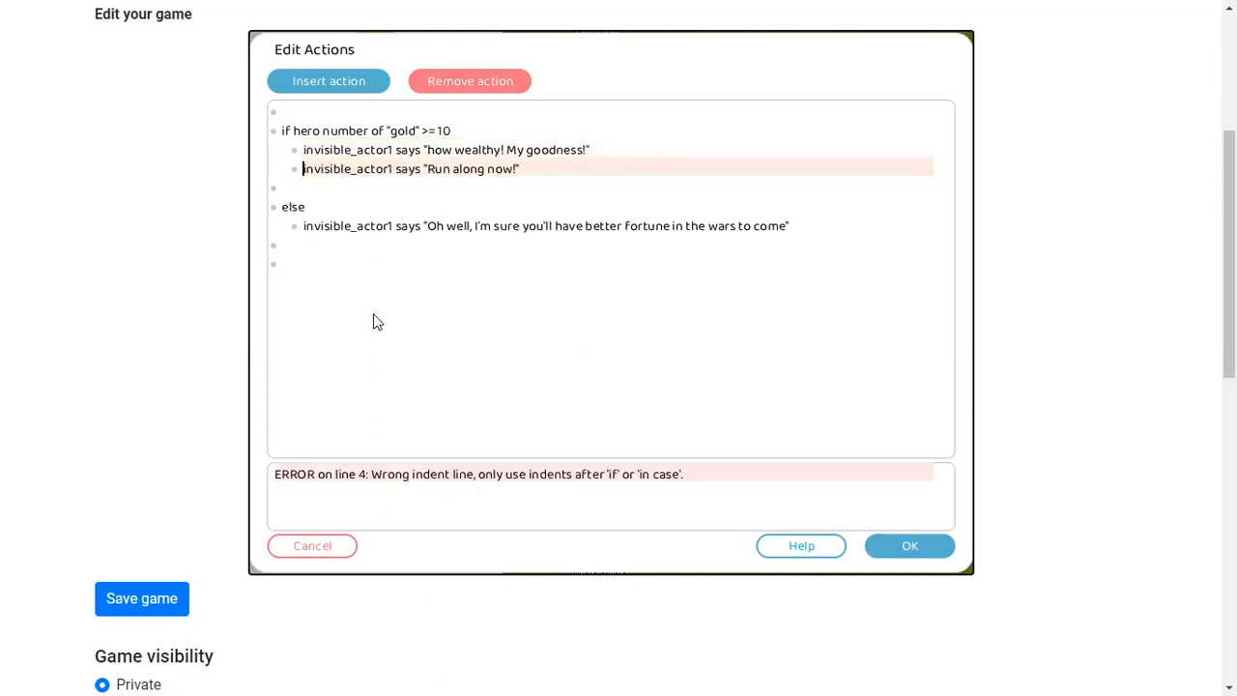
{"action": "key", "text": "shift+Tab"}
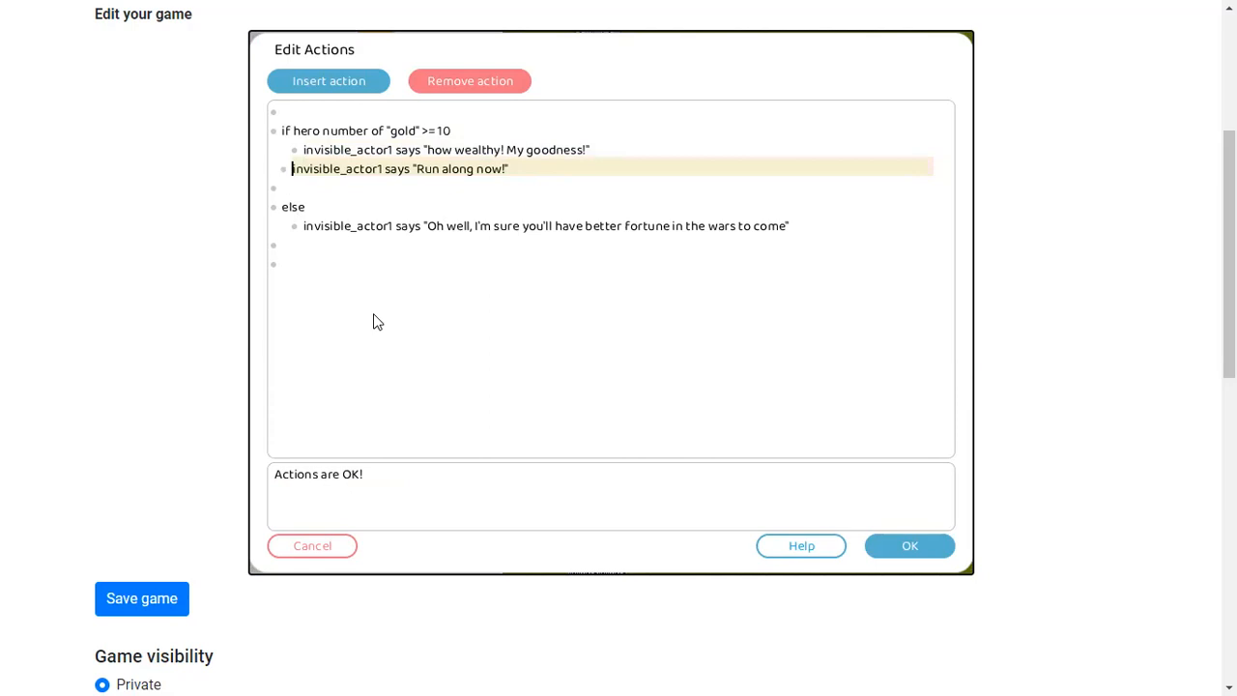
{"action": "left_click", "coordinate": [305, 152]}
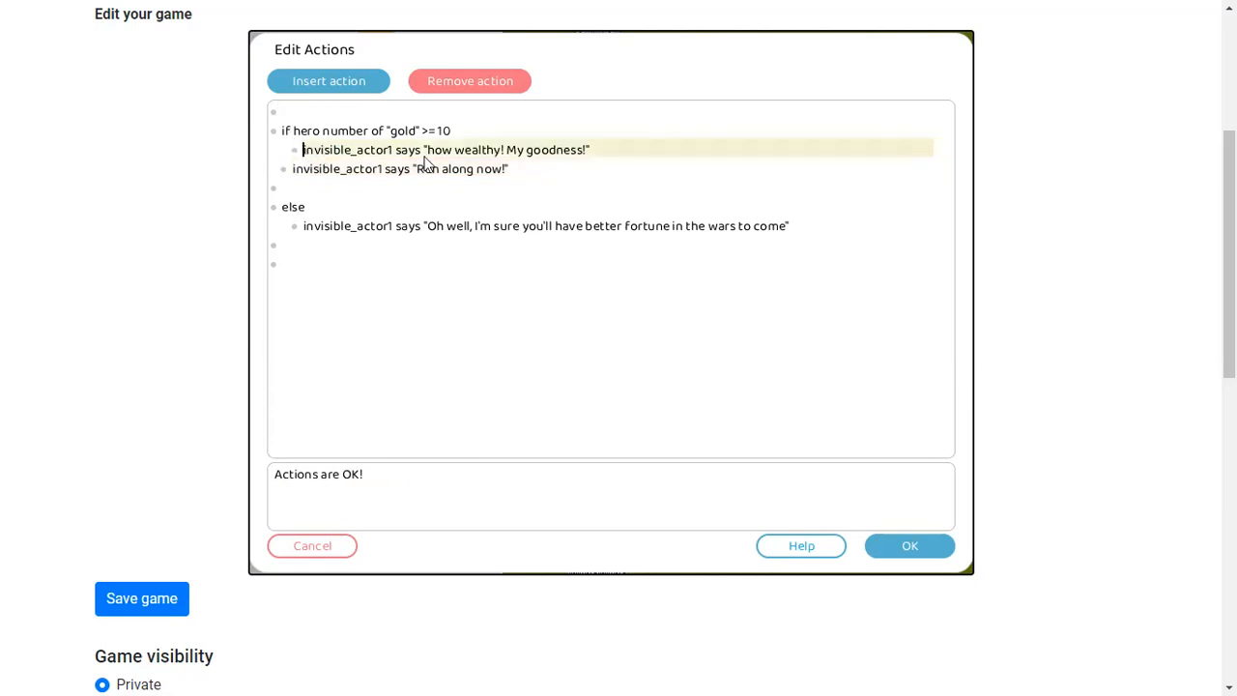
{"action": "key", "text": "shift+Tab"}
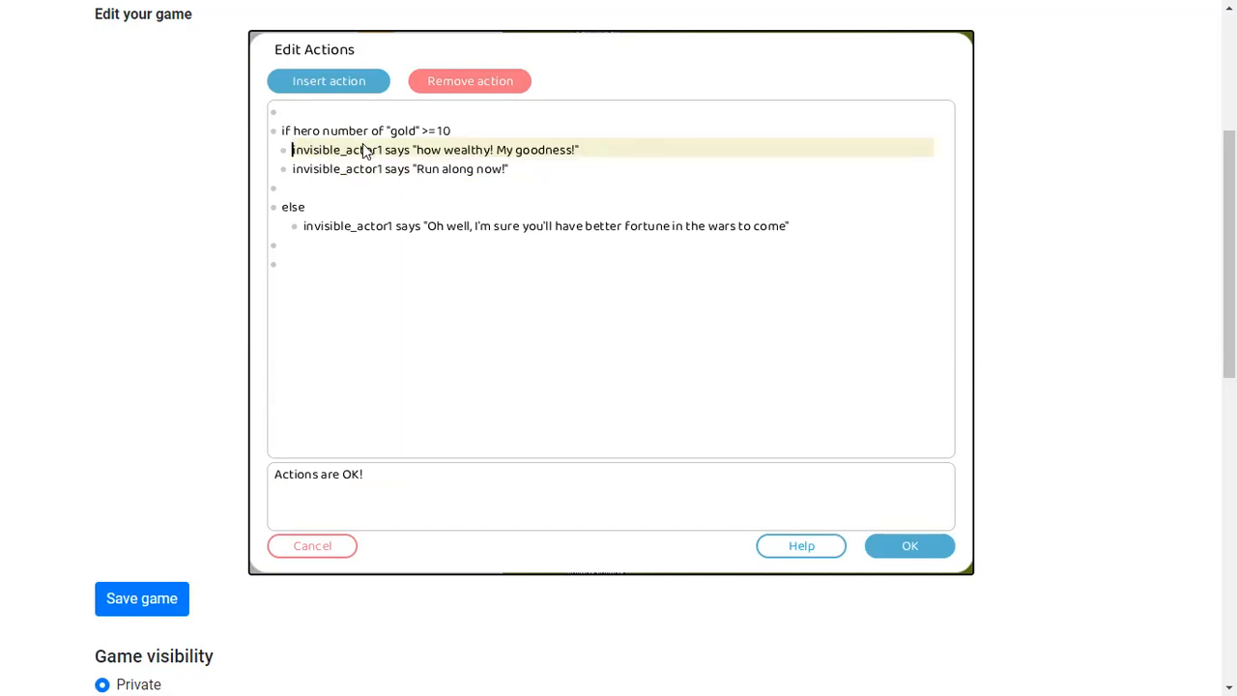
{"action": "left_click", "coordinate": [311, 249]}
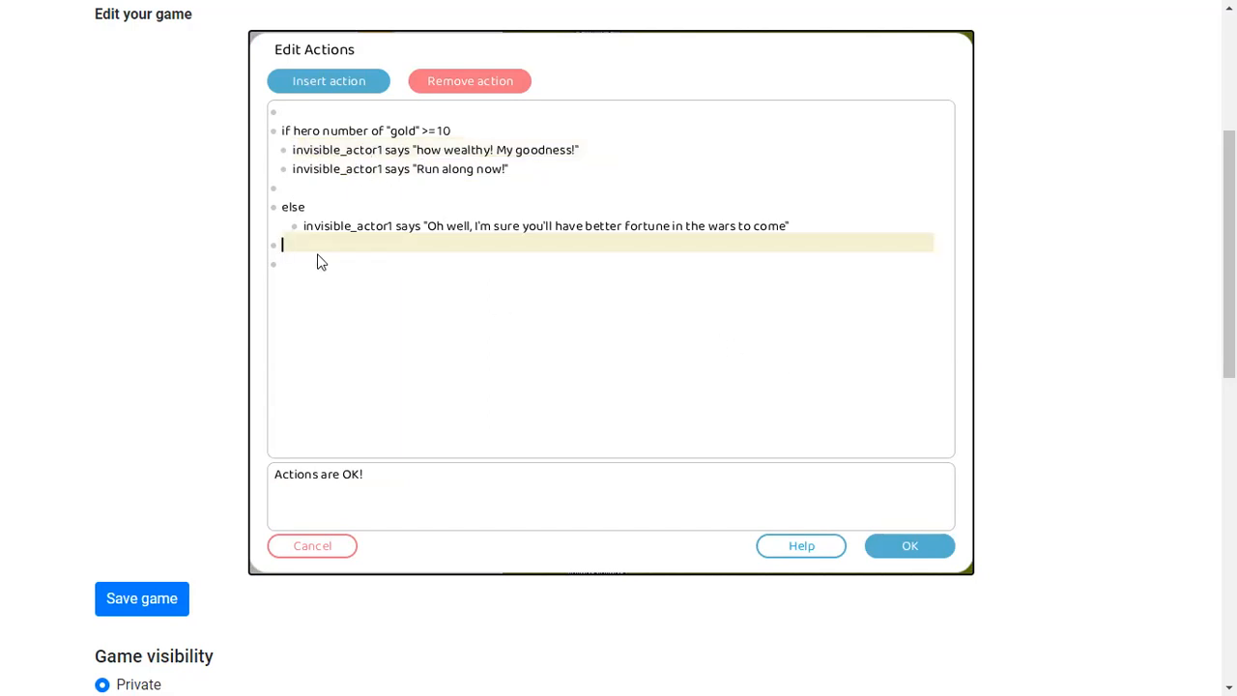
{"action": "left_click", "coordinate": [321, 262]}
{"action": "left_click", "coordinate": [290, 167]}
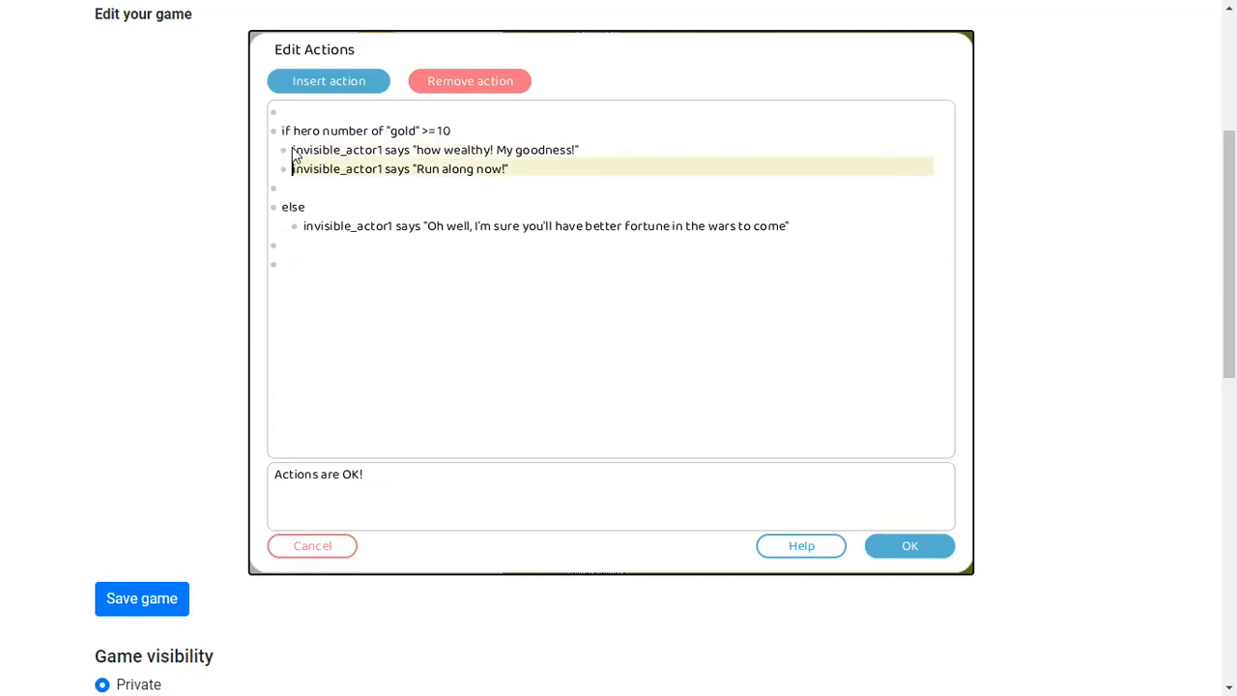
{"action": "key", "text": "Tab"}
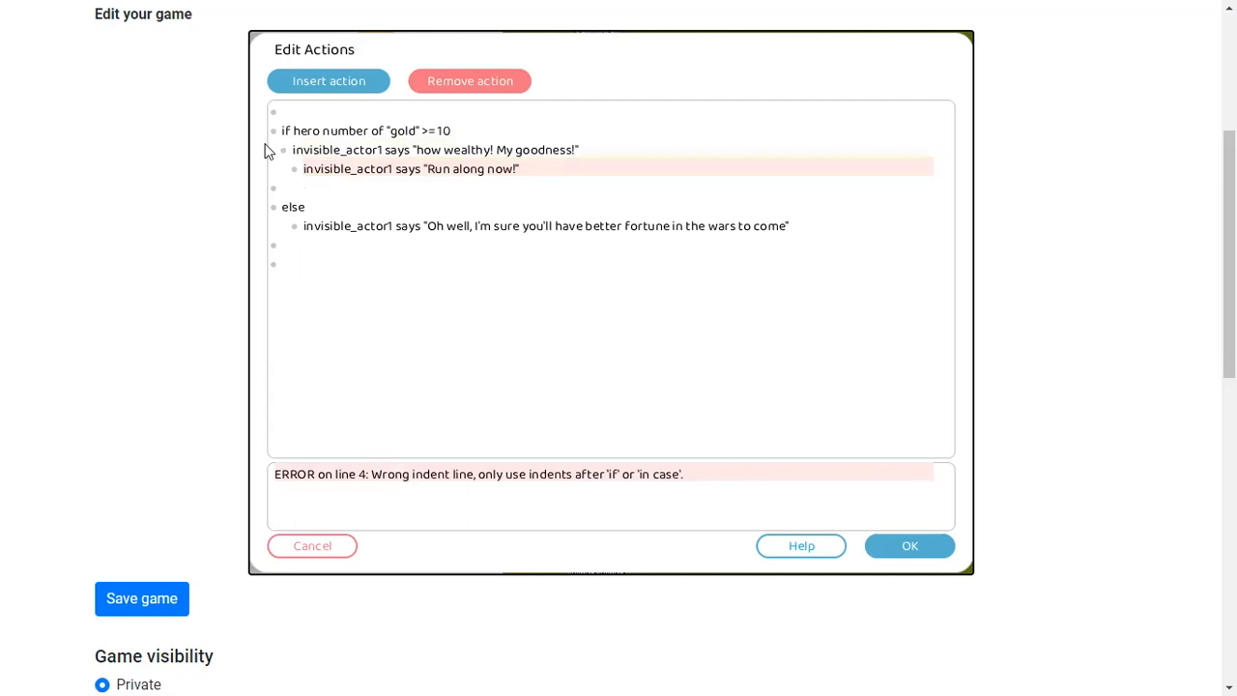
{"action": "key", "text": "shift+Tab"}
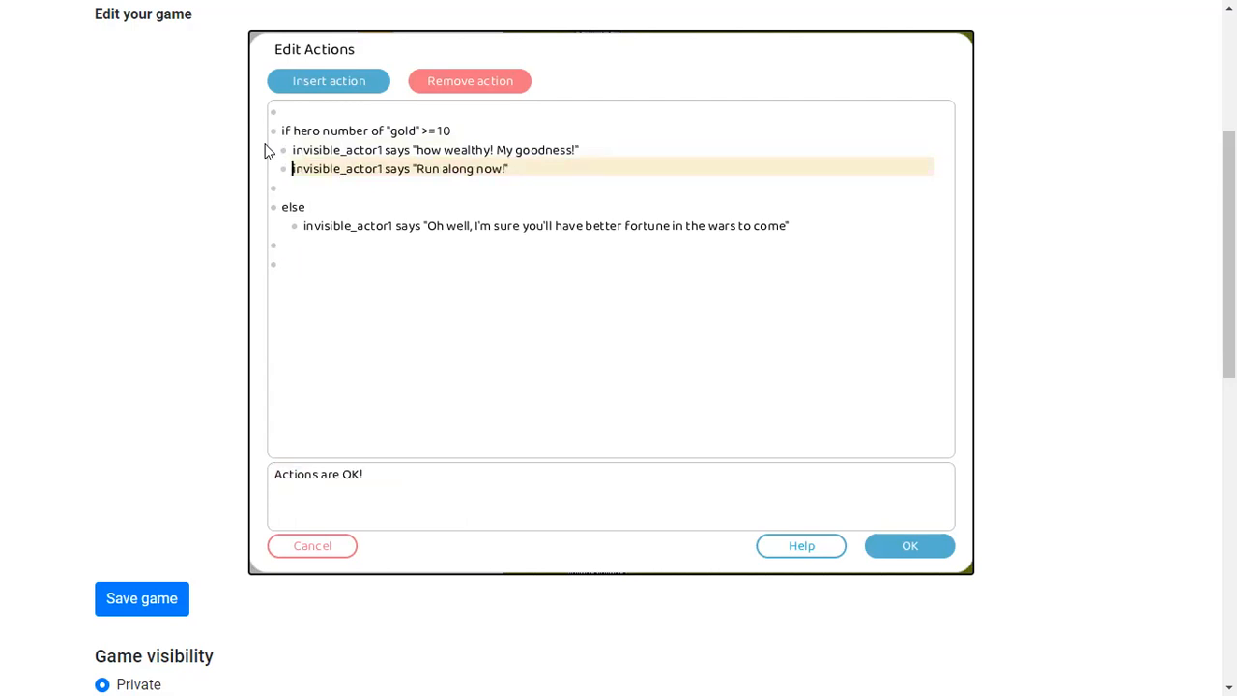
Delete the empty line between the if branch and the else line
{"action": "left_click", "coordinate": [295, 188]}
{"action": "key", "text": "BackSpace"}
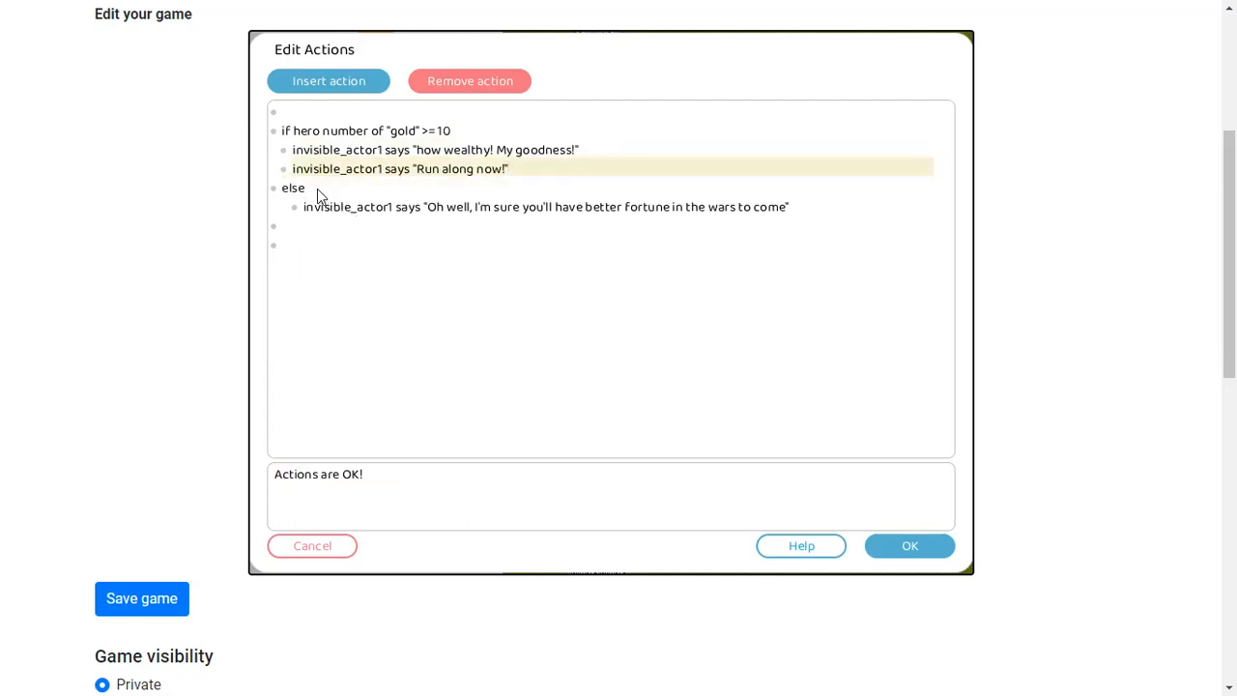
{"action": "left_click", "coordinate": [275, 244]}
{"action": "left_click_drag", "start_coordinate": [296, 238], "coordinate": [290, 230]}
{"action": "left_click", "coordinate": [296, 247]}
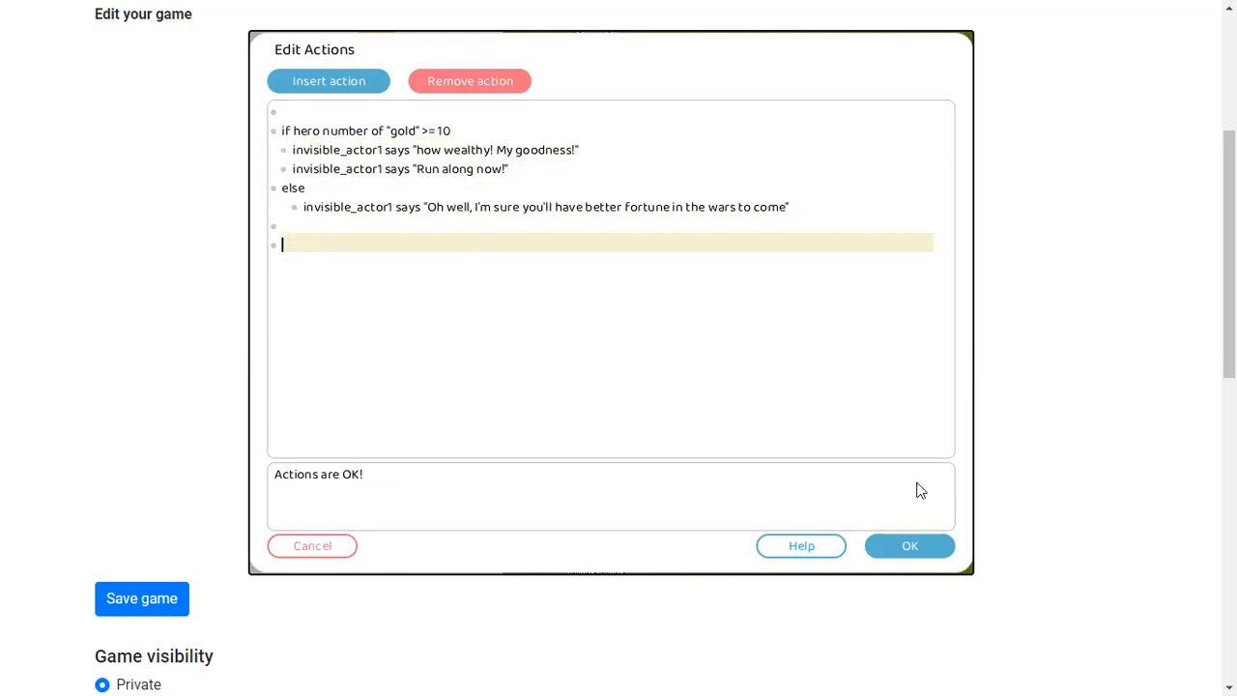
Accept the edited actions, exit edit mode and playtest the invisible actor's gold-check dialogue
{"action": "left_click", "coordinate": [906, 544]}
{"action": "left_click", "coordinate": [488, 48]}
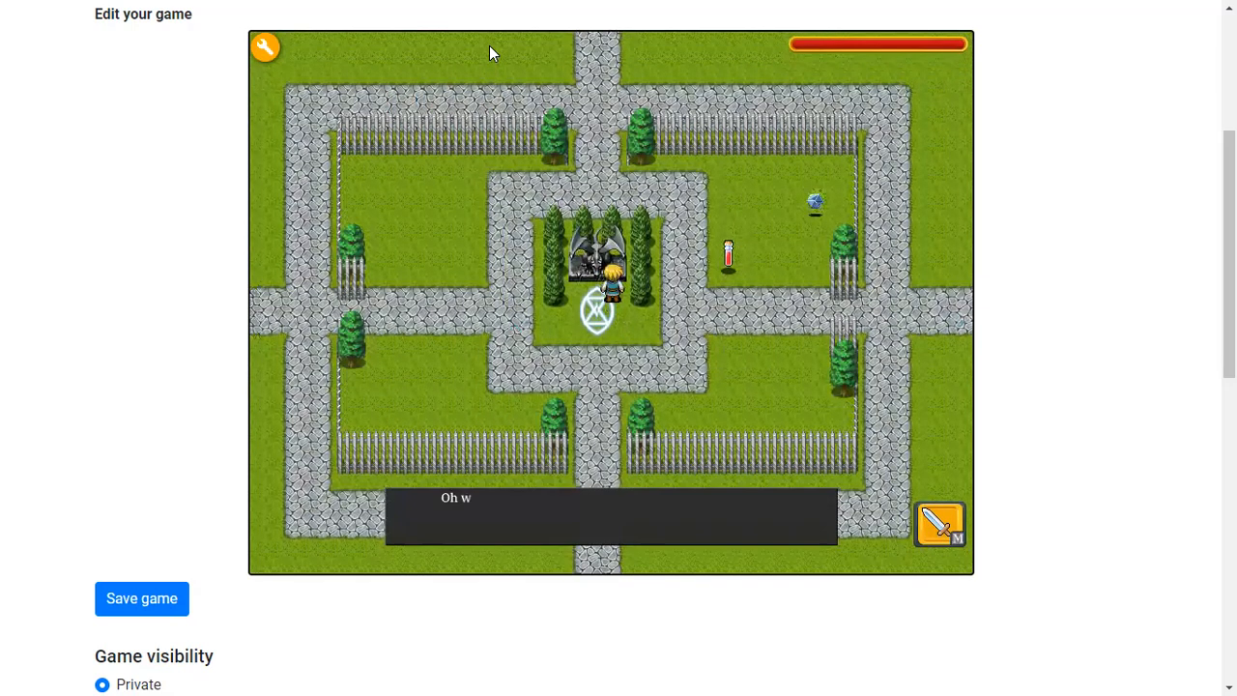
{"action": "key", "text": "space"}
{"action": "key", "text": "Down"}
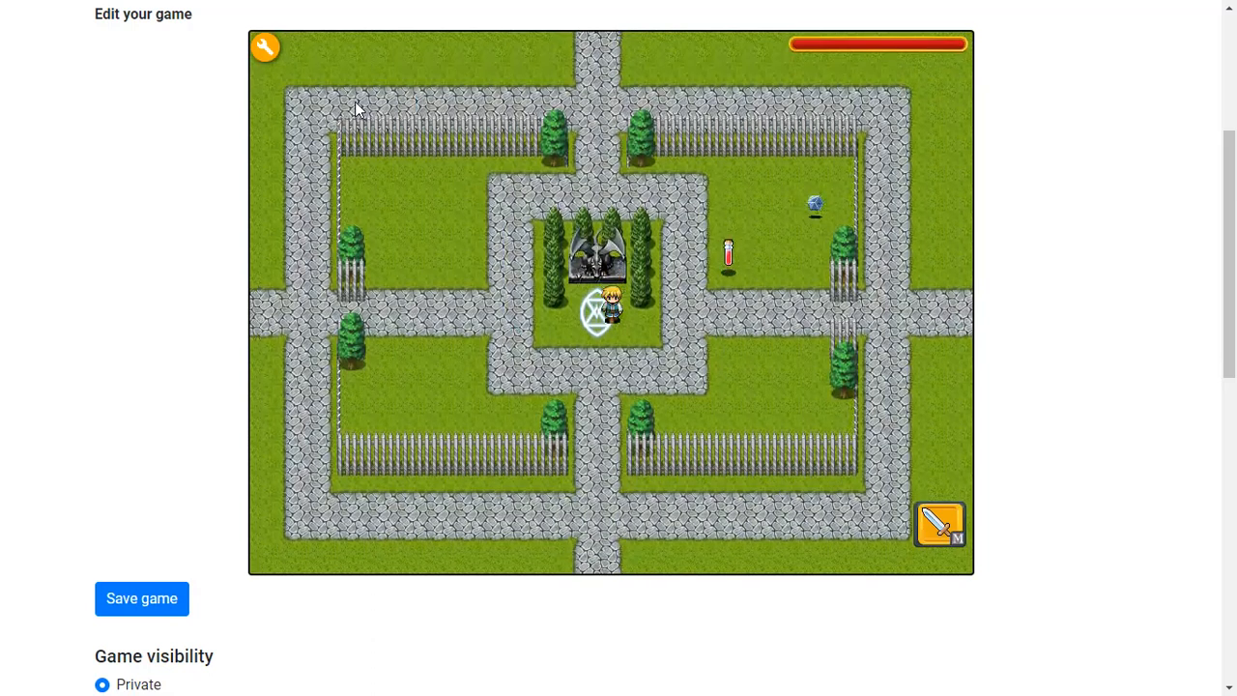
Reopen the invisible actor's touch actions to review them and close the dialog
{"action": "left_click", "coordinate": [265, 47]}
{"action": "left_click", "coordinate": [367, 246]}
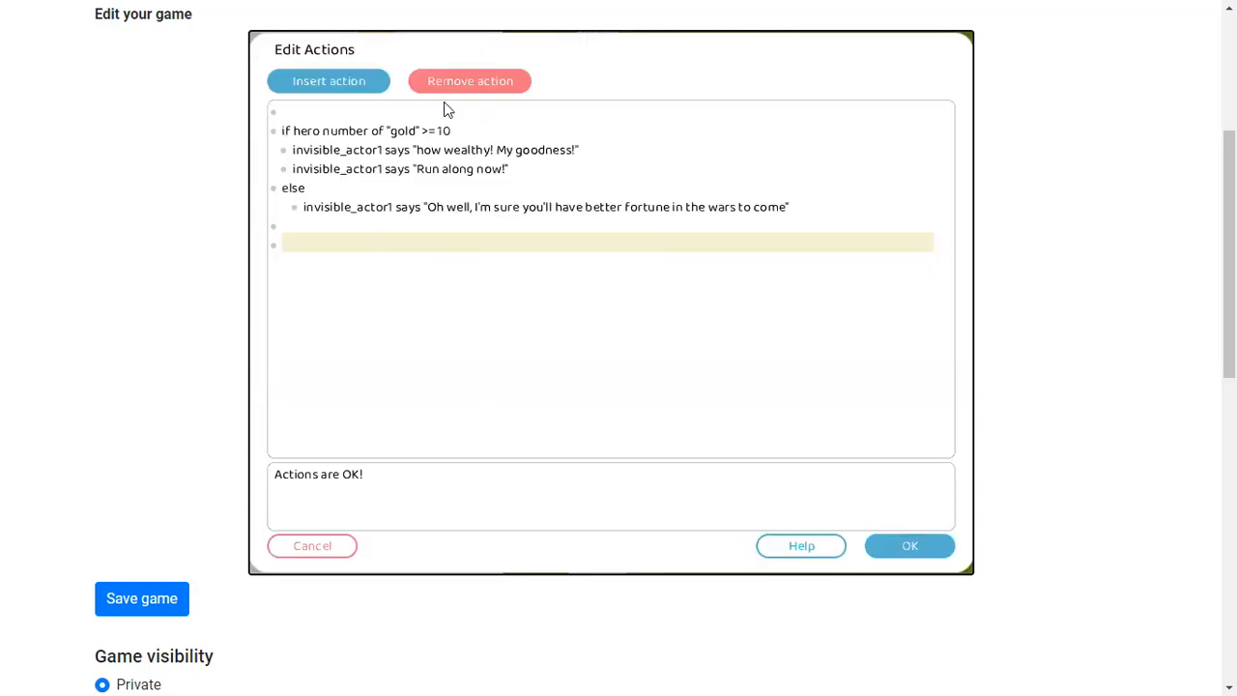
{"action": "left_click", "coordinate": [870, 551]}
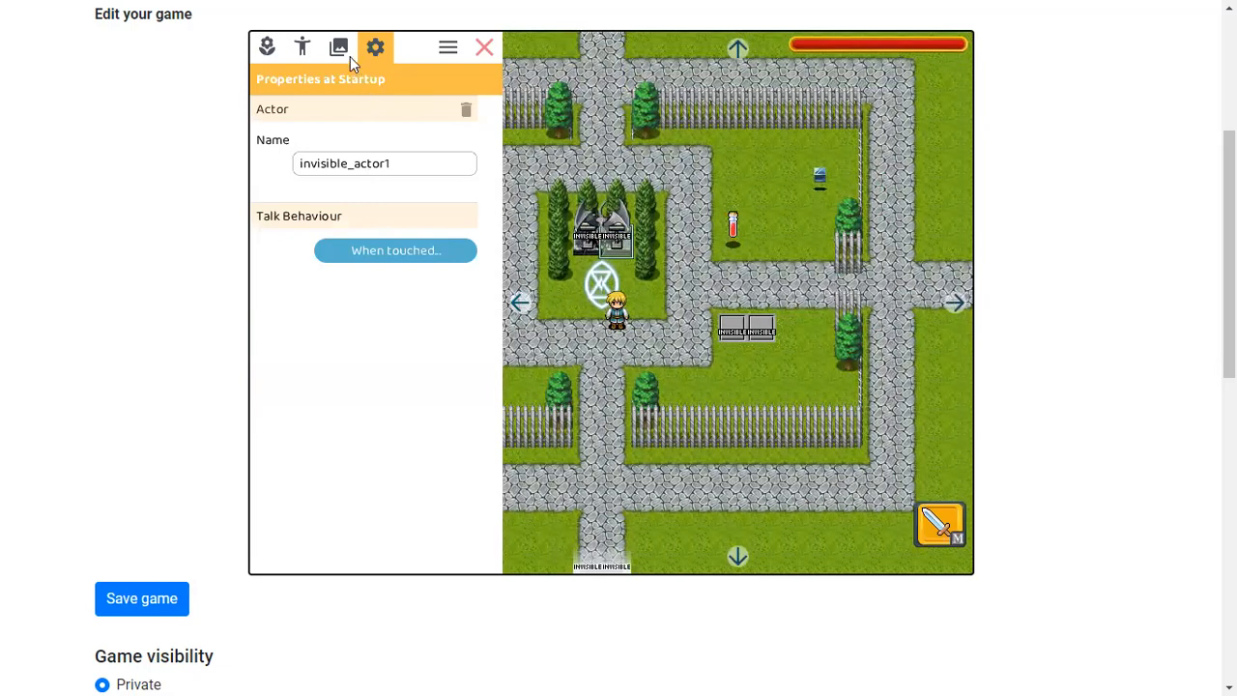
Open the icubeA1 actor's touch actions and delete all of its existing lines
{"action": "left_click", "coordinate": [884, 181]}
{"action": "left_click", "coordinate": [425, 251]}
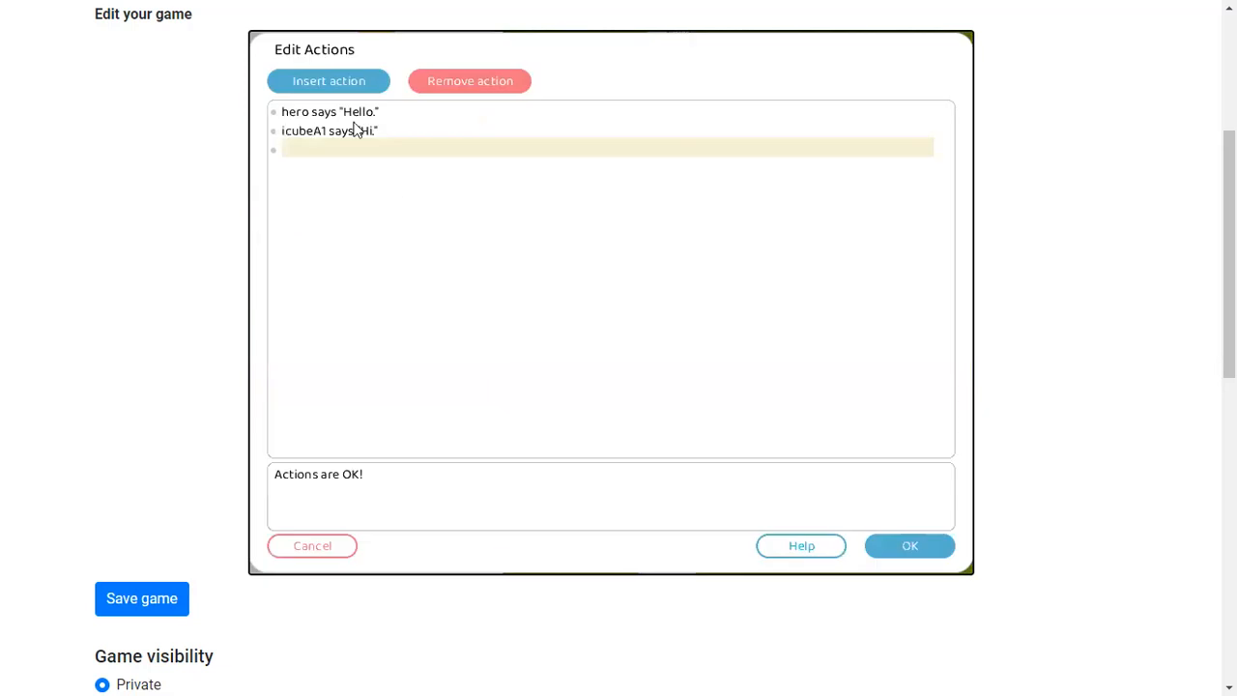
{"action": "left_click_drag", "start_coordinate": [364, 174], "coordinate": [279, 109]}
{"action": "key", "text": "Delete"}
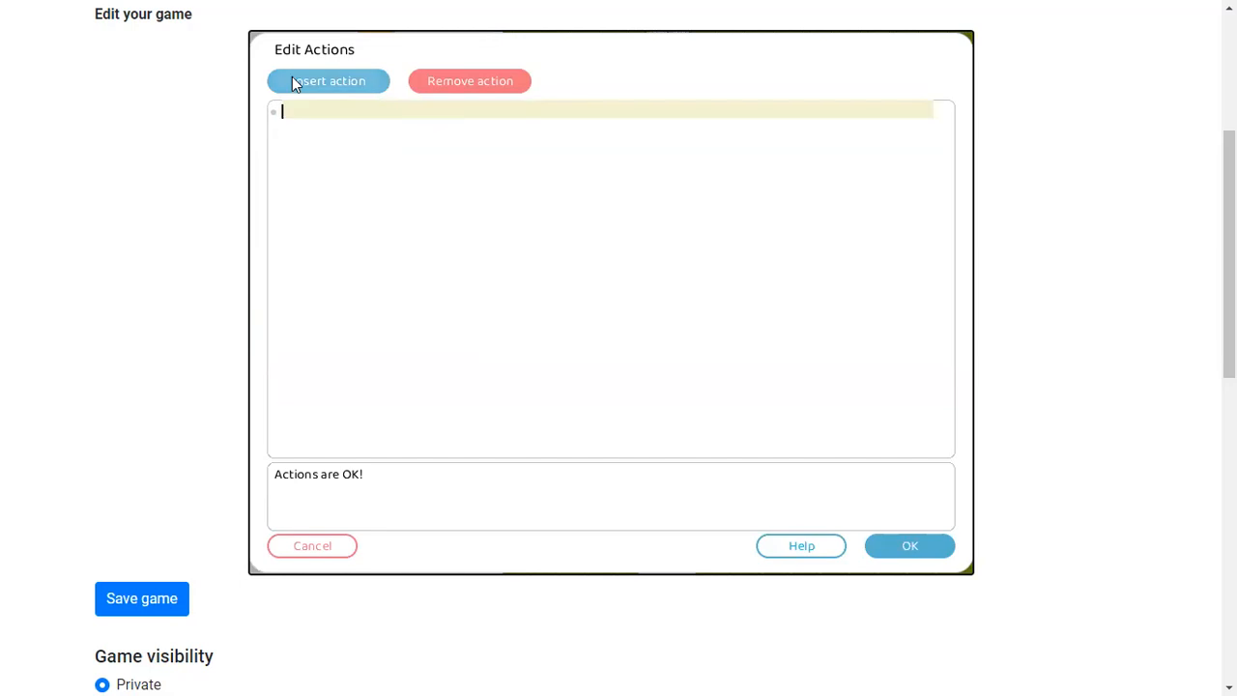
Insert an action making icubeA1 say "Here's 10 gold!" and accept the actions
{"action": "left_click", "coordinate": [296, 83]}
{"action": "left_click", "coordinate": [845, 456]}
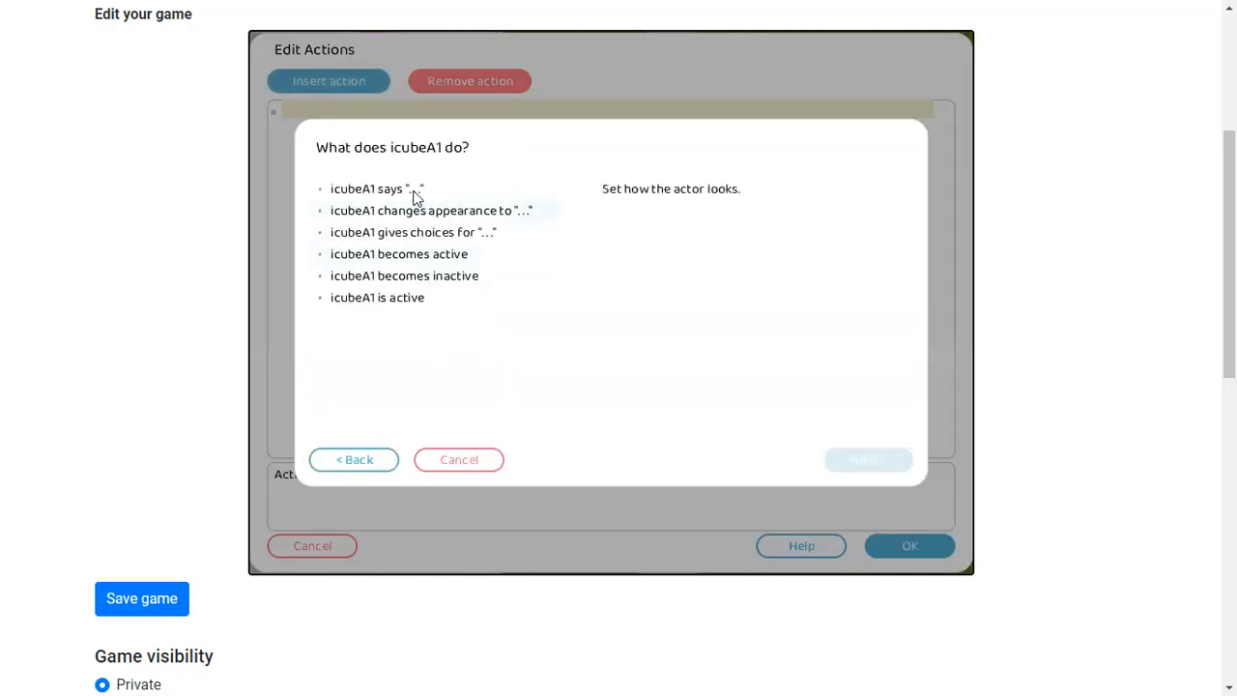
{"action": "left_click", "coordinate": [340, 190]}
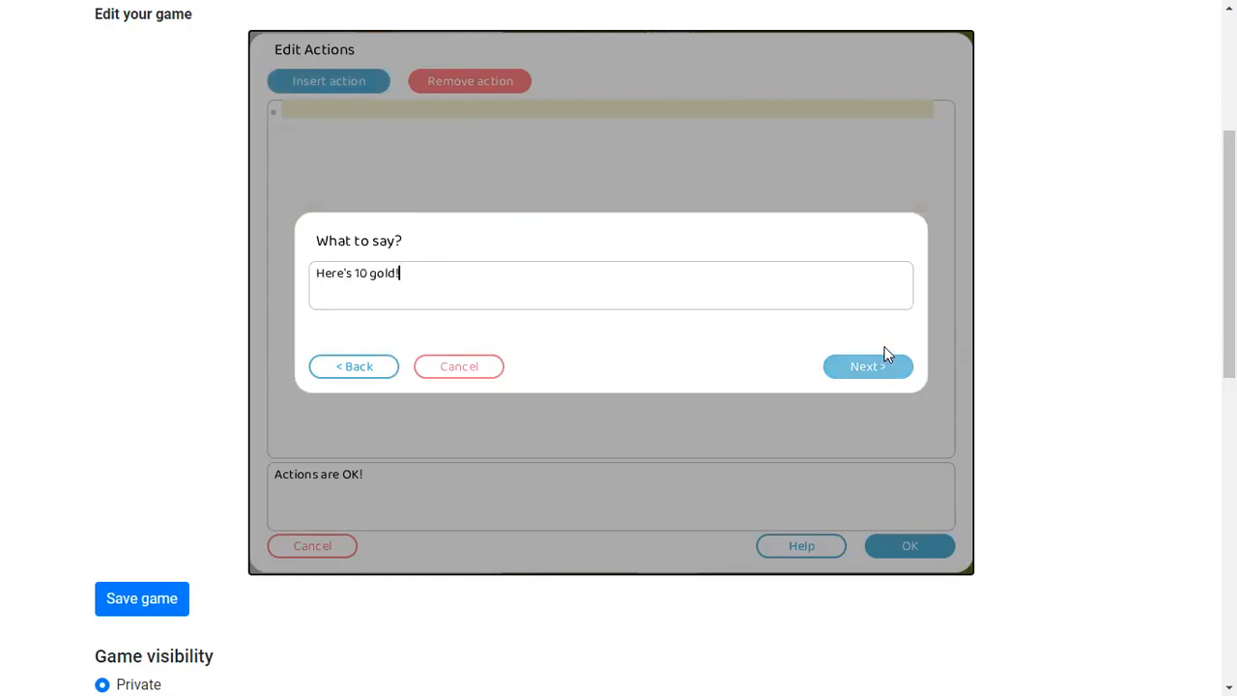
{"action": "left_click", "coordinate": [839, 368]}
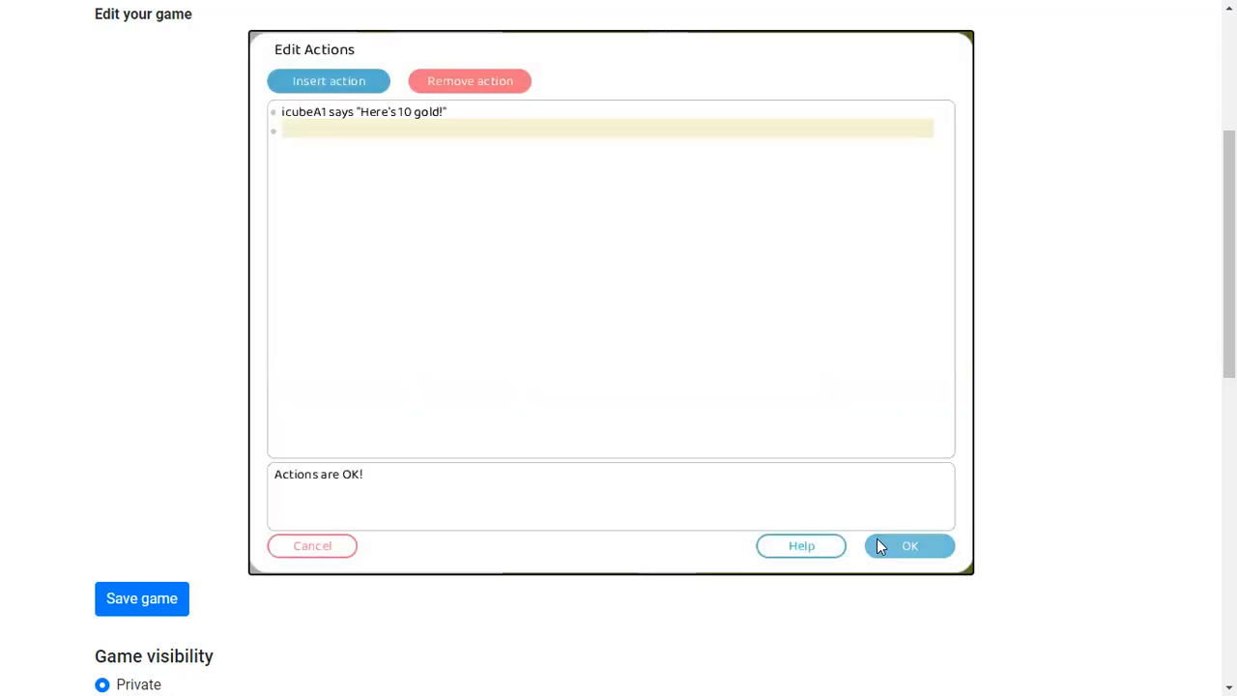
{"action": "left_click", "coordinate": [880, 543]}
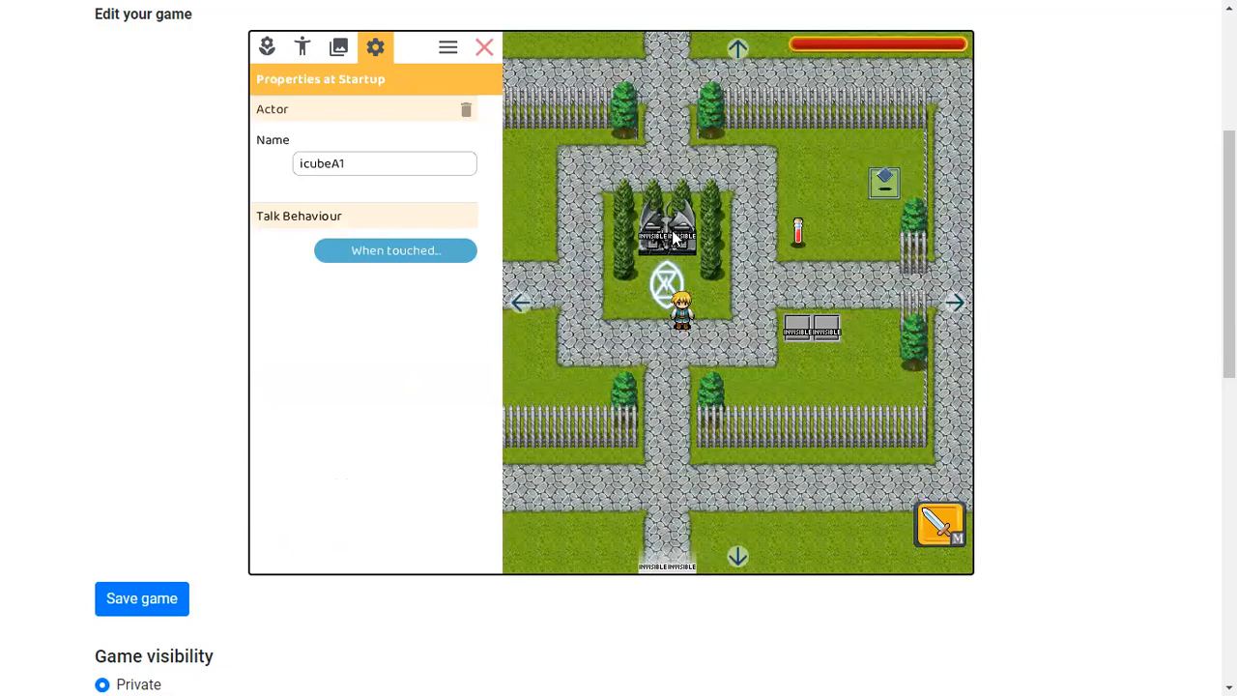
Recheck the invisible actor's touch actions, leave edit mode and walk the hero into it
{"action": "left_click", "coordinate": [677, 237]}
{"action": "left_click", "coordinate": [430, 256]}
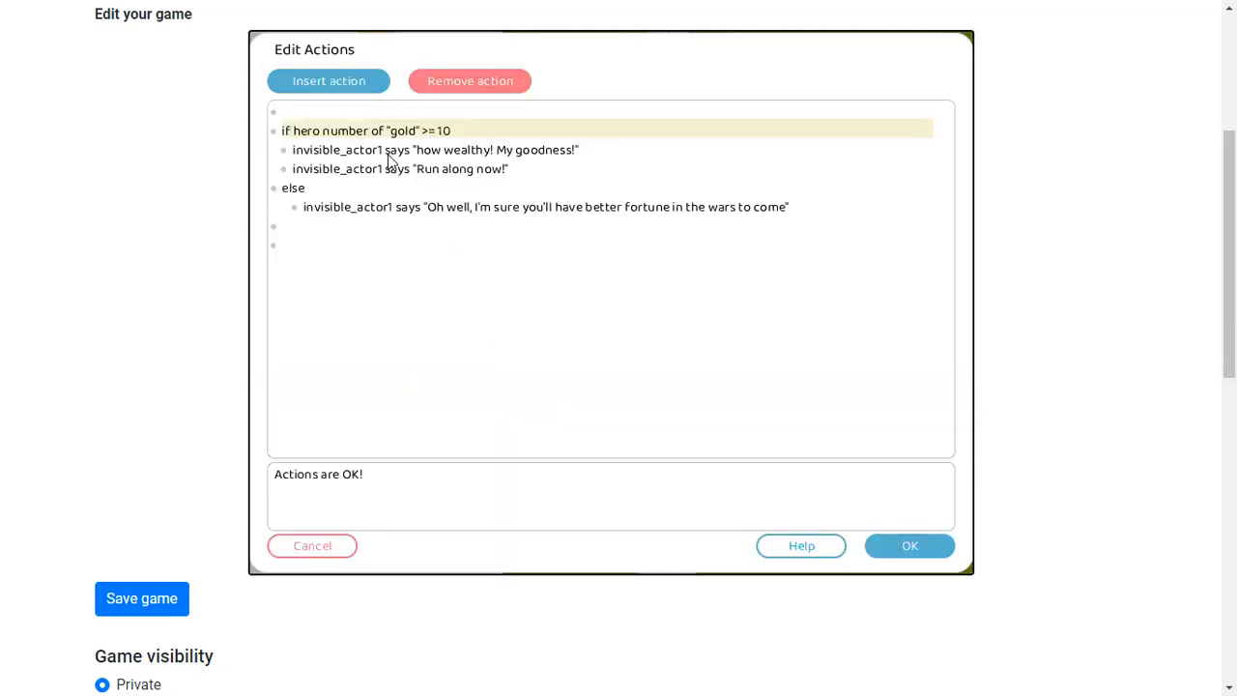
{"action": "left_click", "coordinate": [909, 545]}
{"action": "left_click", "coordinate": [495, 46]}
{"action": "key", "text": "Right"}
{"action": "key", "text": "Up"}
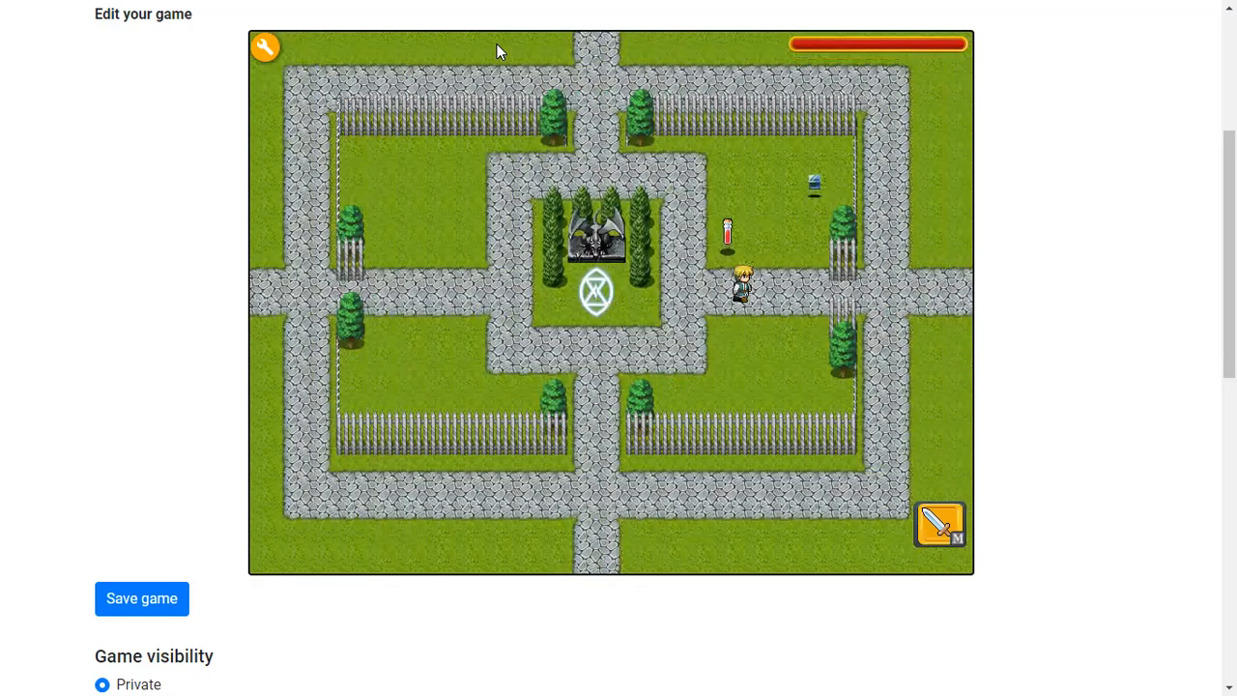
{"action": "left_click", "coordinate": [525, 285]}
{"action": "key", "text": "Left"}
{"action": "key", "text": "Up"}
{"action": "key", "text": "Down"}
{"action": "key", "text": "Left"}
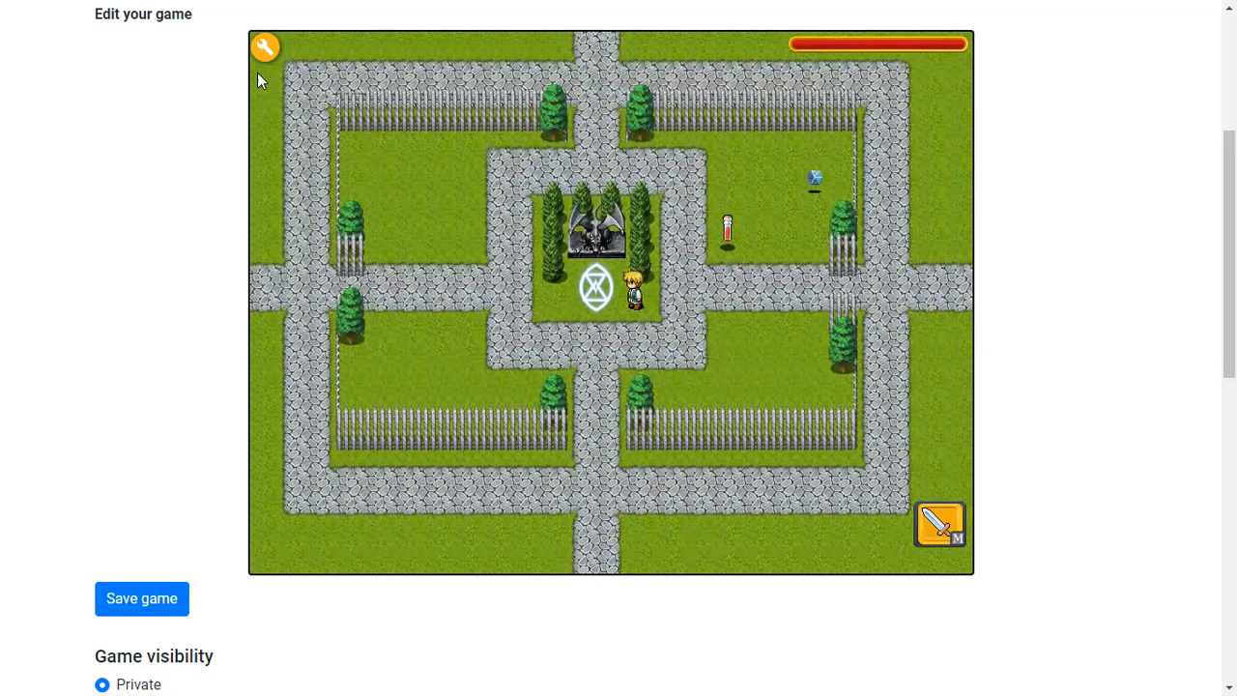
Reopen and accept the invisible actor's touch actions, then playtest to trigger and dismiss its dialogue
{"action": "left_click", "coordinate": [265, 46]}
{"action": "left_click", "coordinate": [358, 257]}
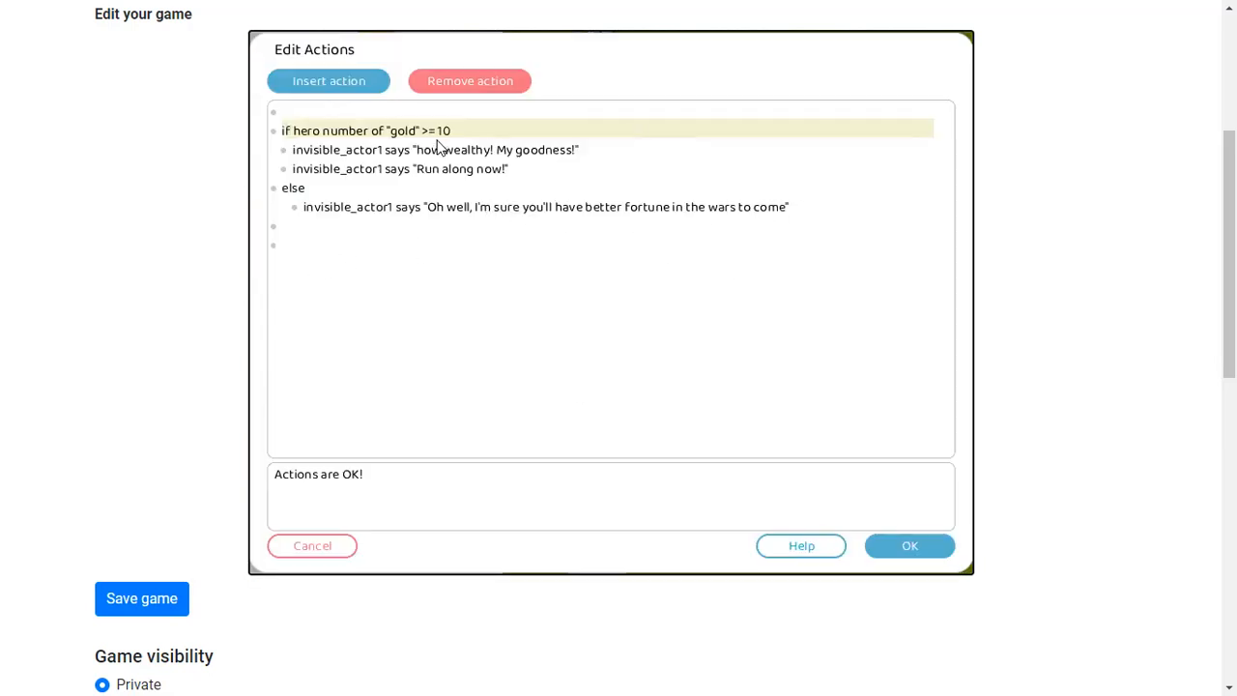
{"action": "left_click", "coordinate": [893, 543]}
{"action": "left_click", "coordinate": [482, 43]}
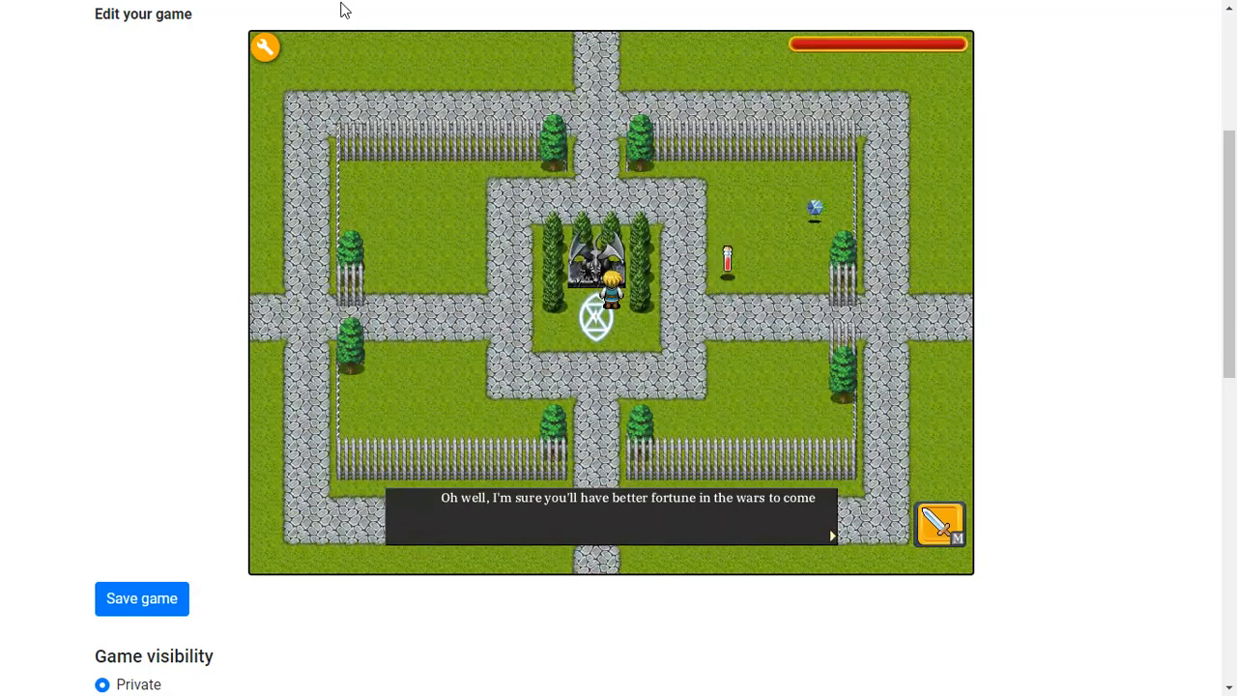
{"action": "left_click", "coordinate": [669, 379]}
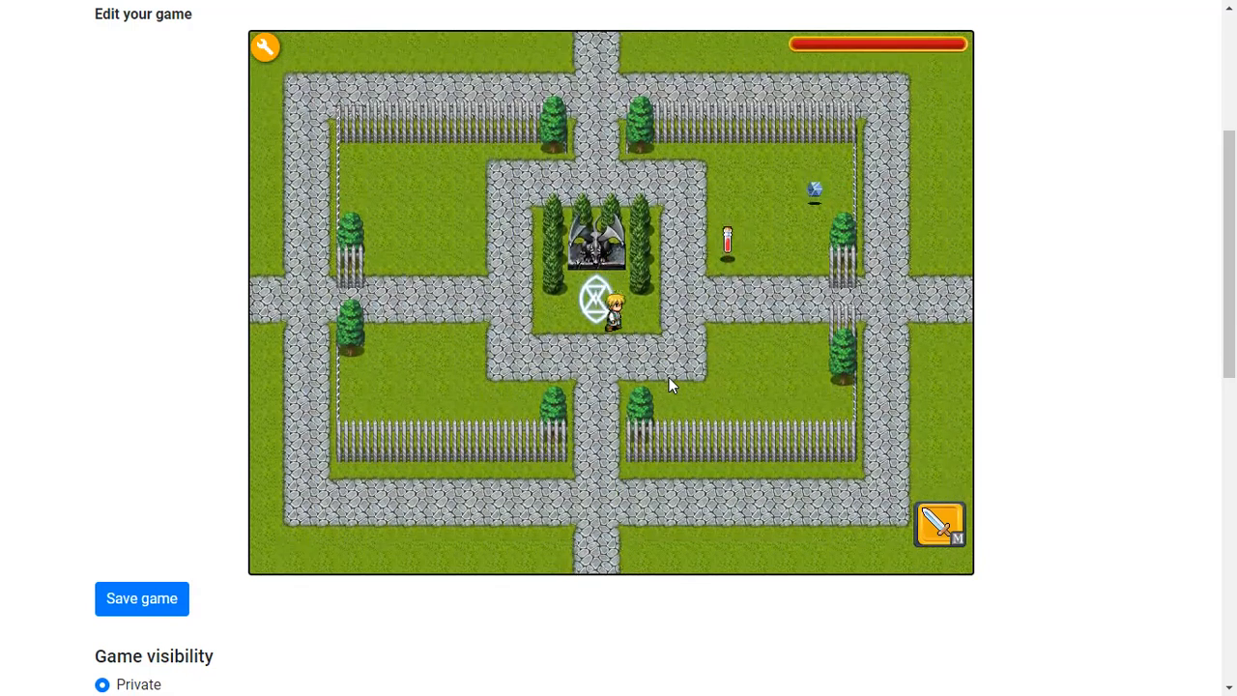
Enter edit mode and delete both invisible floor switches on the path east of the statue garden
{"action": "left_click", "coordinate": [338, 86]}
{"action": "left_click", "coordinate": [338, 86]}
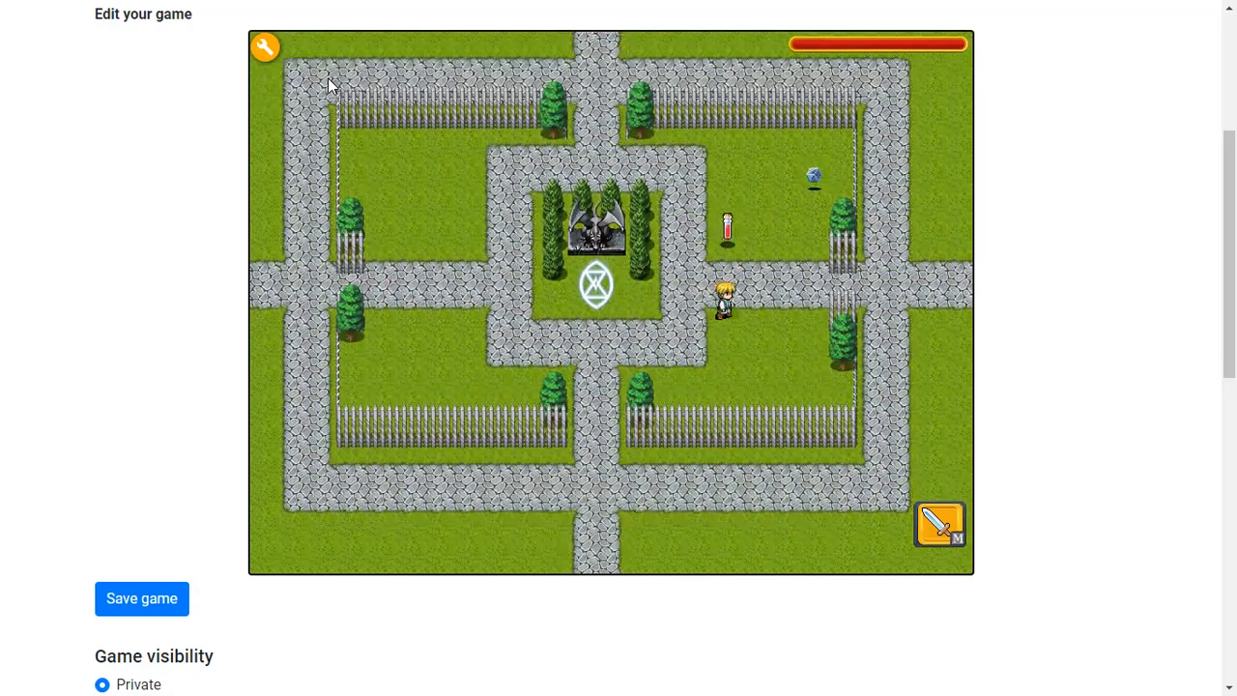
{"action": "left_click", "coordinate": [305, 75]}
{"action": "left_click", "coordinate": [266, 48]}
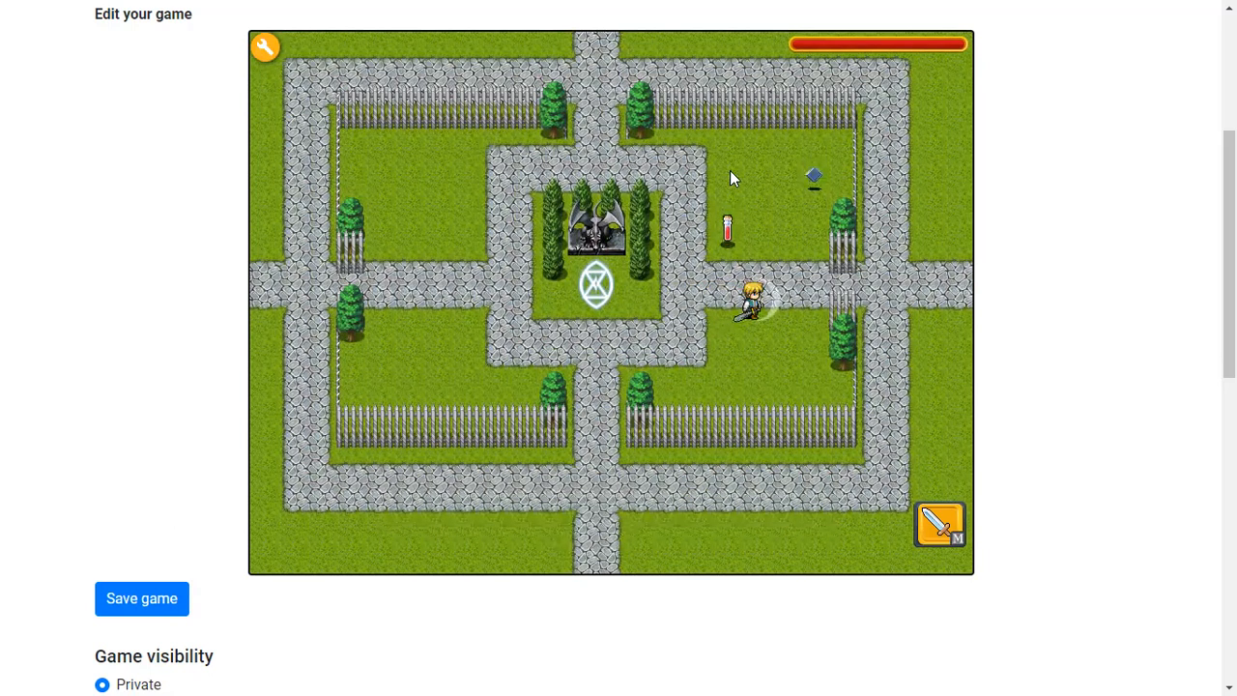
{"action": "left_click", "coordinate": [761, 327]}
{"action": "left_click", "coordinate": [464, 109]}
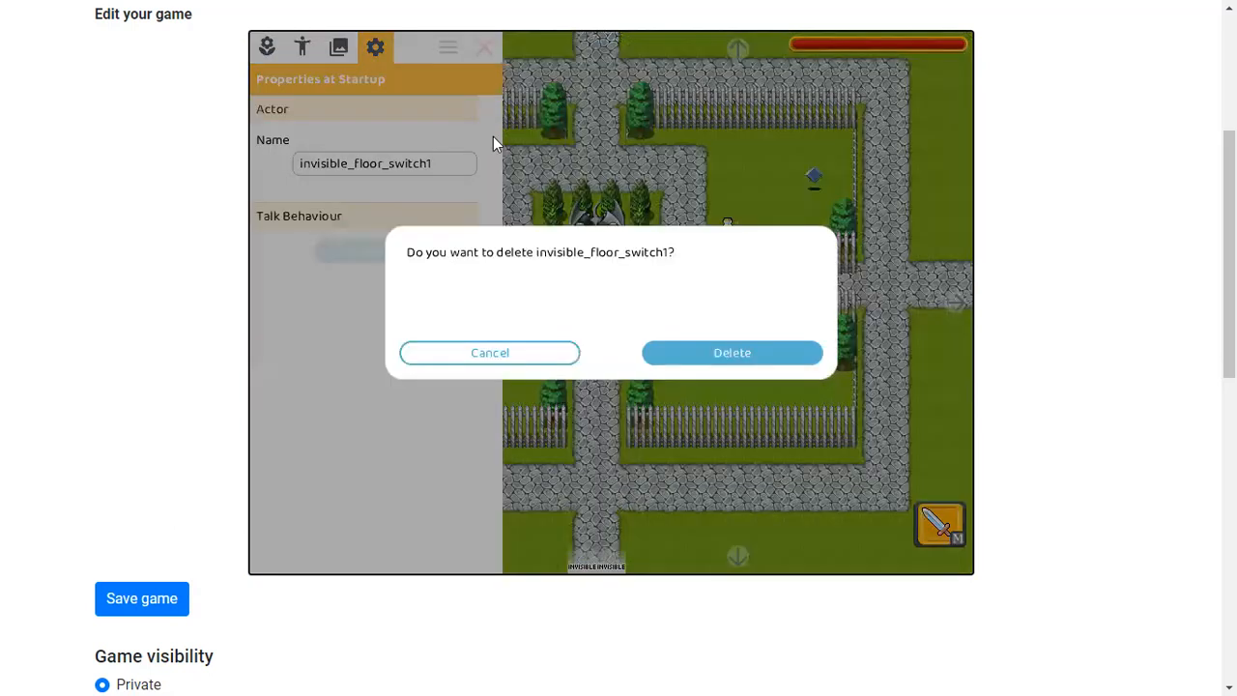
{"action": "left_click", "coordinate": [688, 346]}
{"action": "left_click", "coordinate": [739, 308]}
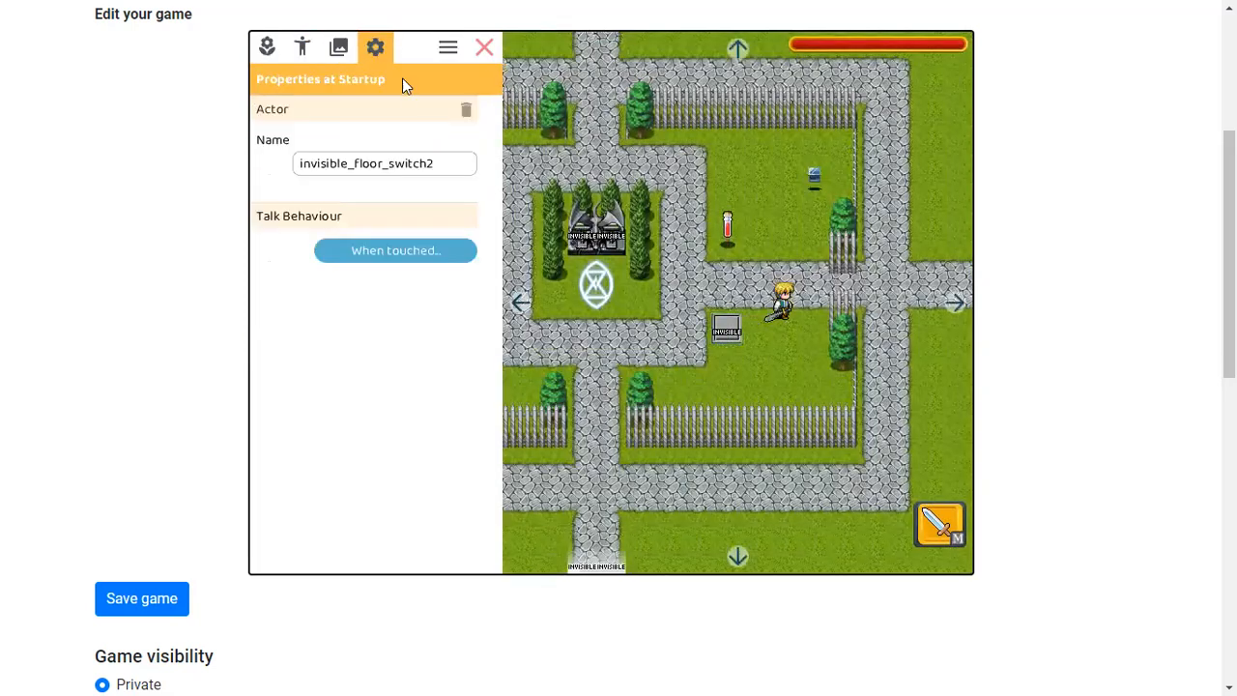
{"action": "left_click", "coordinate": [464, 109]}
{"action": "left_click", "coordinate": [745, 358]}
Leave edit mode and playtest by walking the hero around and into the invisible actor by the statue
{"action": "left_click", "coordinate": [484, 47]}
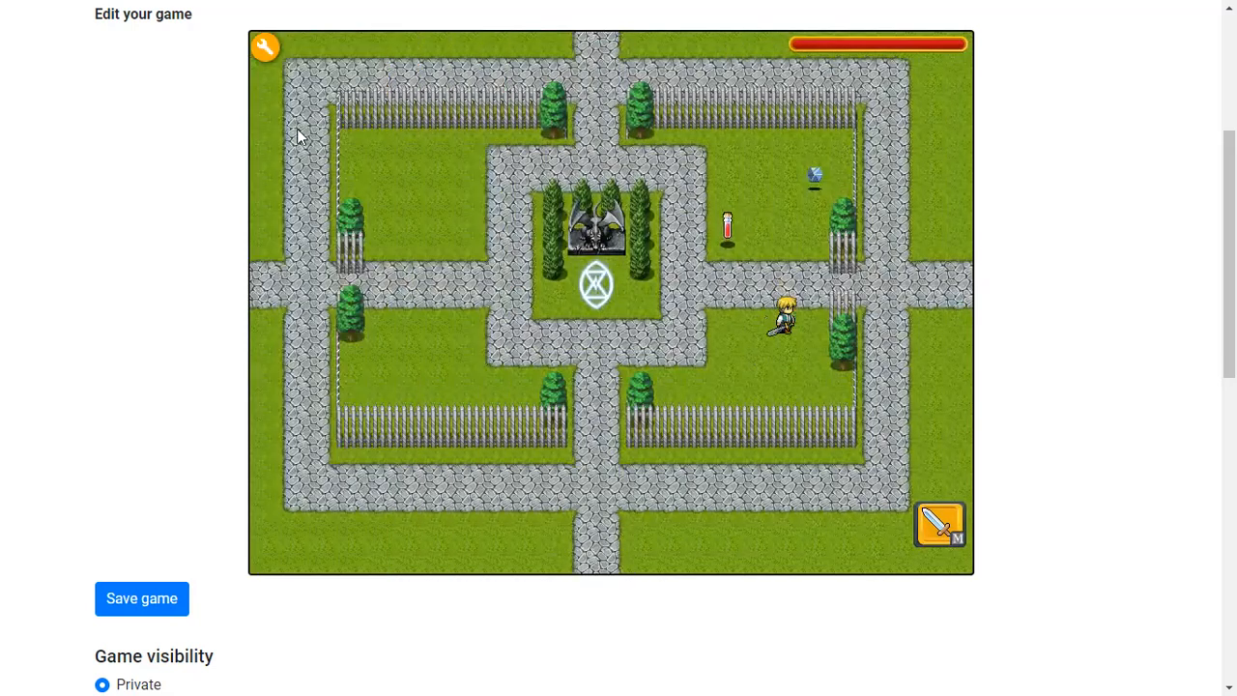
{"action": "key", "text": "Left"}
{"action": "key", "text": "Up"}
{"action": "key", "text": "Down"}
{"action": "key", "text": "Left"}
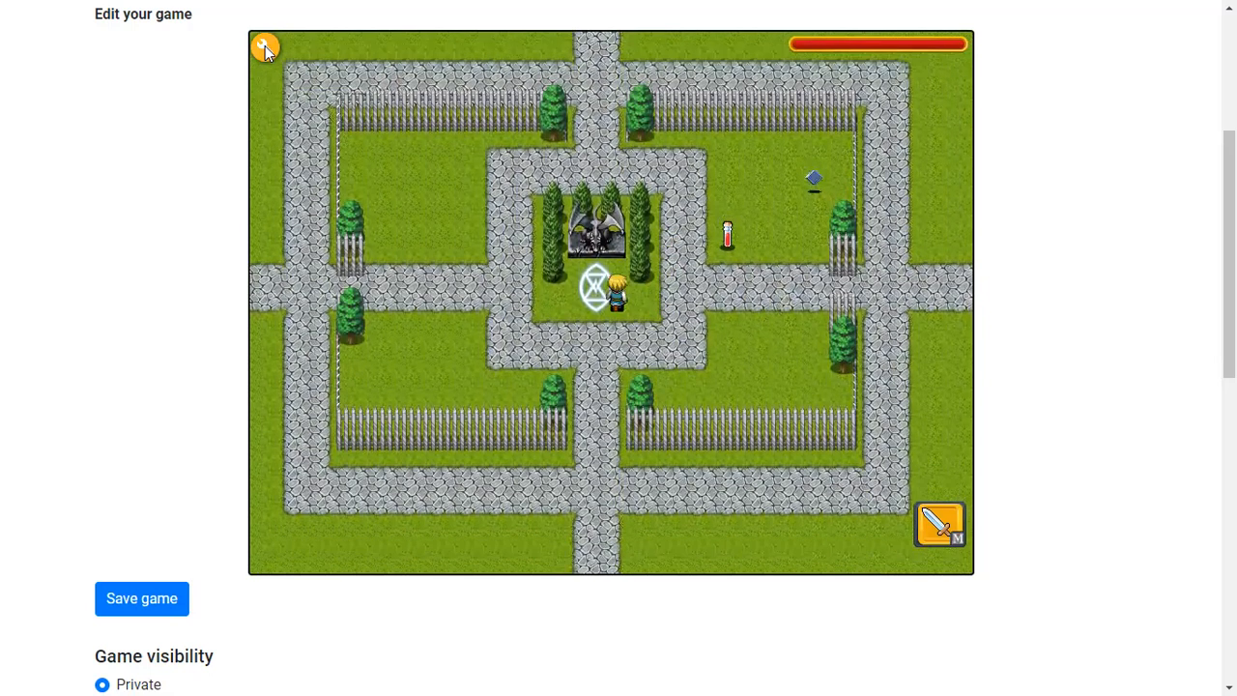
{"action": "key", "text": "Up"}
{"action": "left_click", "coordinate": [701, 446]}
{"action": "left_click", "coordinate": [616, 377]}
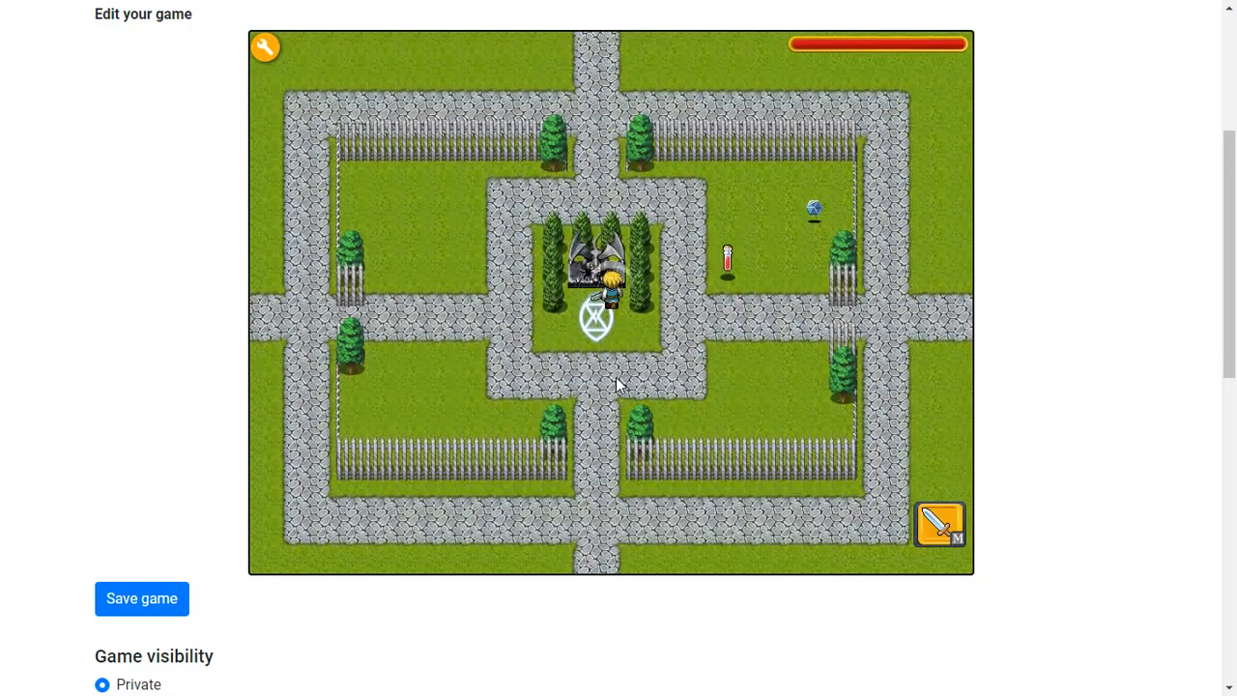
{"action": "key", "text": "s"}
{"action": "key", "text": "d"}
{"action": "left_click", "coordinate": [397, 151]}
{"action": "key", "text": "Right"}
{"action": "key", "text": "Up"}
{"action": "key", "text": "m"}
{"action": "key", "text": "Down"}
Add an action to icubeA1's touch actions that increases the hero's number by 10, and accept them
{"action": "left_click", "coordinate": [265, 46]}
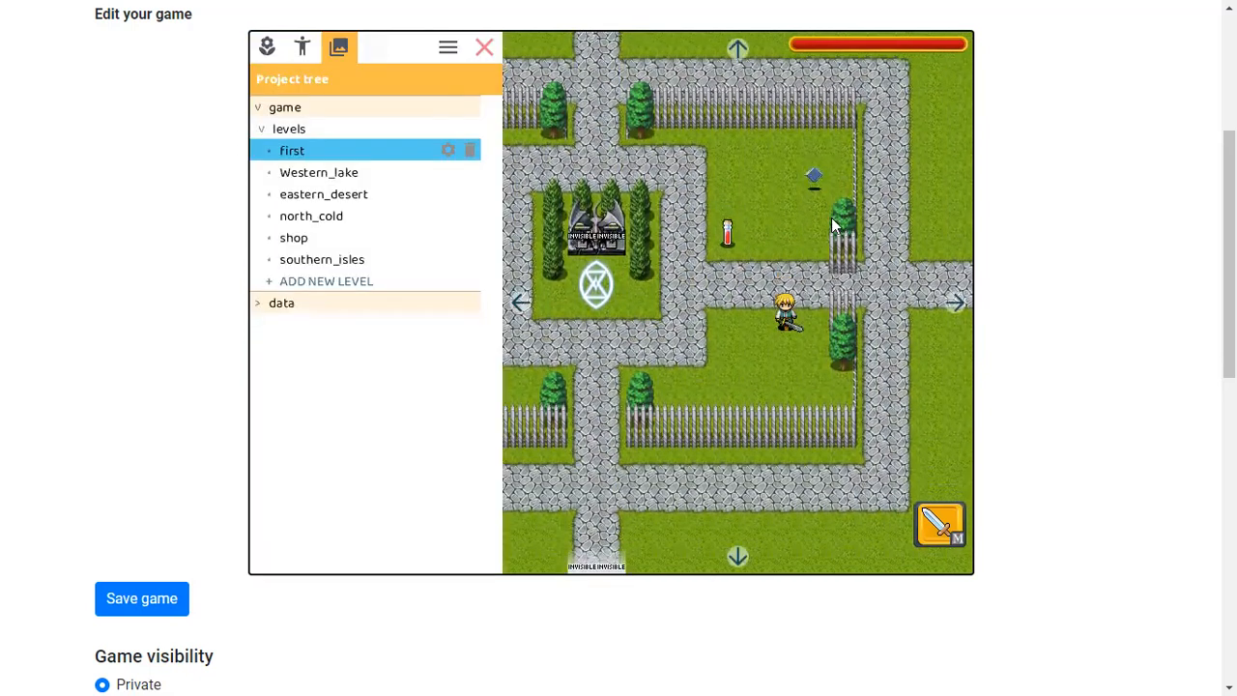
{"action": "left_click", "coordinate": [811, 182]}
{"action": "left_click", "coordinate": [374, 243]}
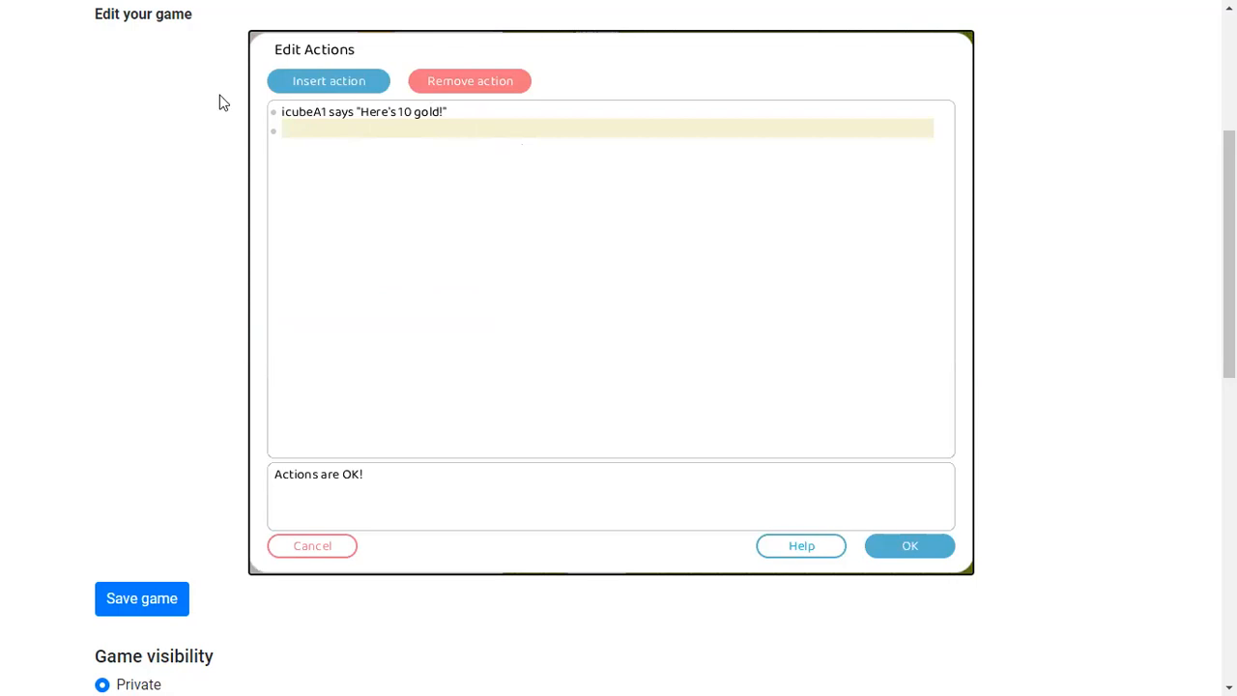
{"action": "left_click", "coordinate": [301, 81]}
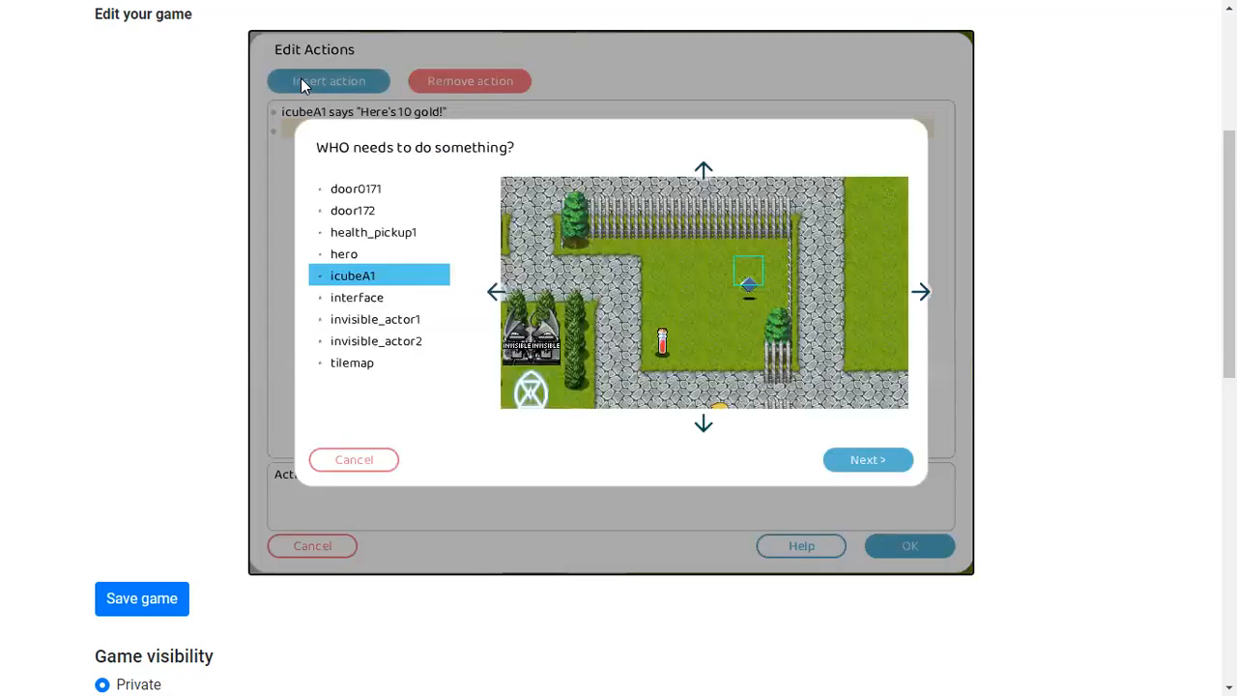
{"action": "left_click", "coordinate": [383, 249]}
{"action": "scroll", "coordinate": [494, 241], "scroll_direction": "down", "scroll_amount": 2}
{"action": "scroll", "coordinate": [495, 250], "scroll_direction": "down", "scroll_amount": 4}
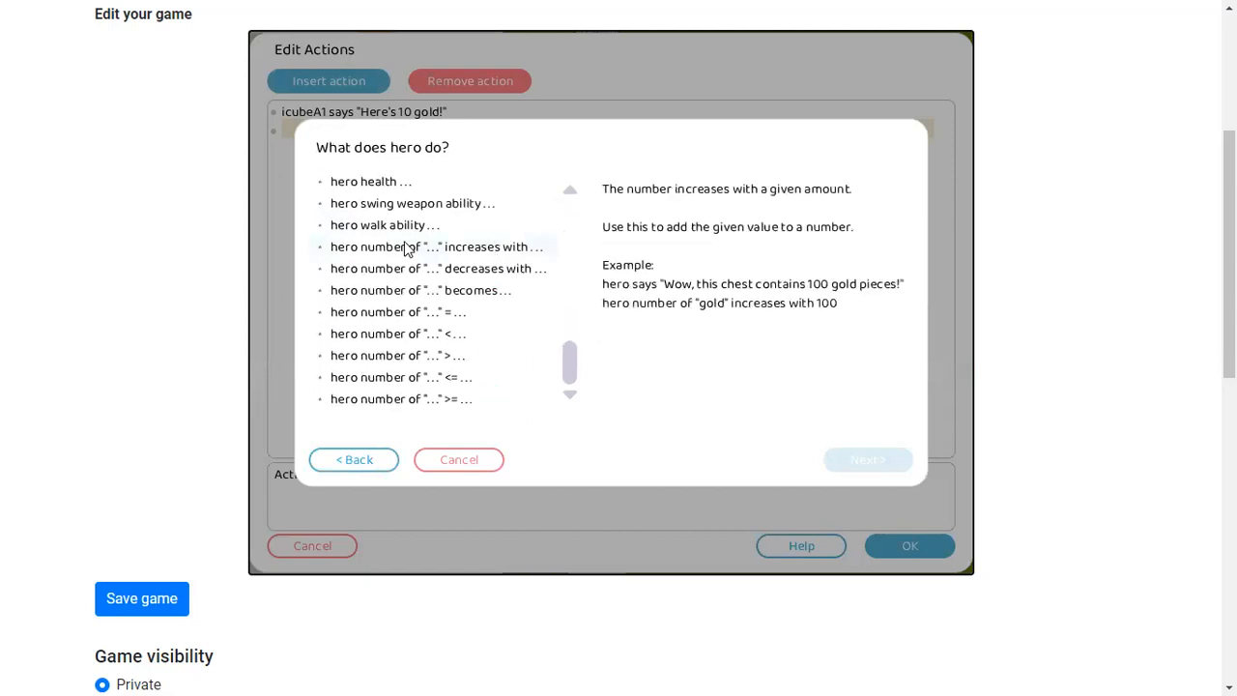
{"action": "left_click", "coordinate": [414, 247]}
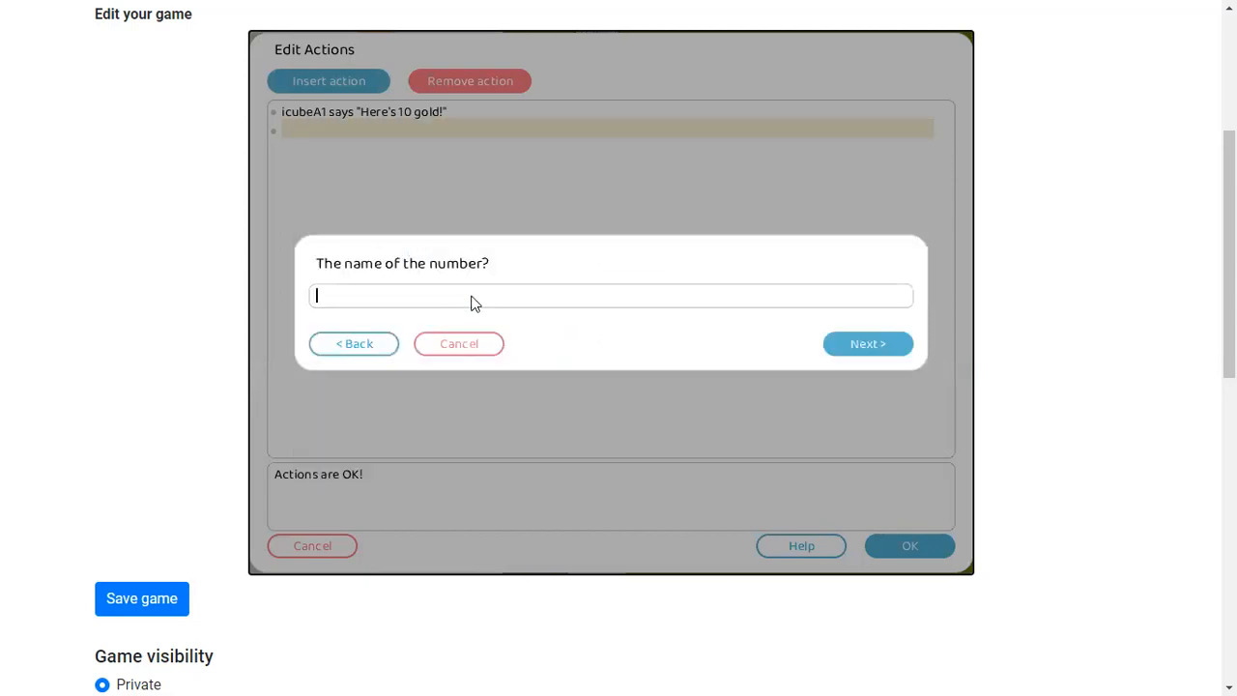
{"action": "left_click", "coordinate": [867, 343]}
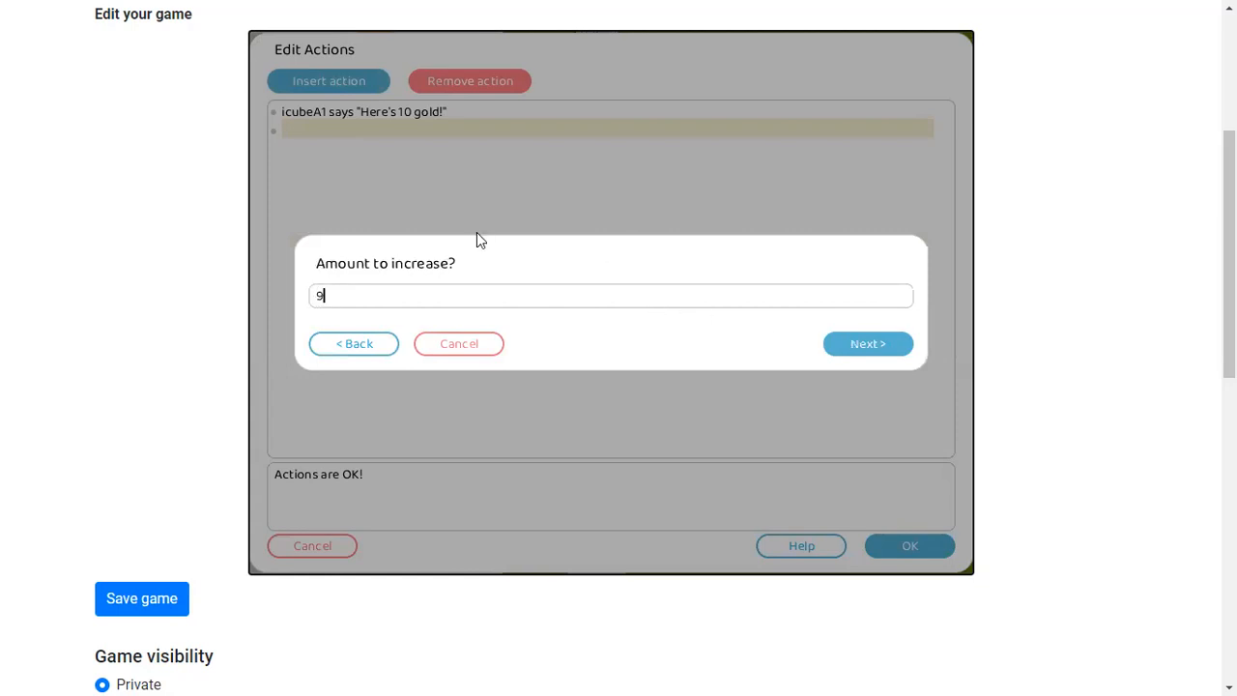
{"action": "key", "text": "BackSpace"}
{"action": "type", "text": "10"}
{"action": "left_click", "coordinate": [856, 345]}
{"action": "left_click", "coordinate": [918, 544]}
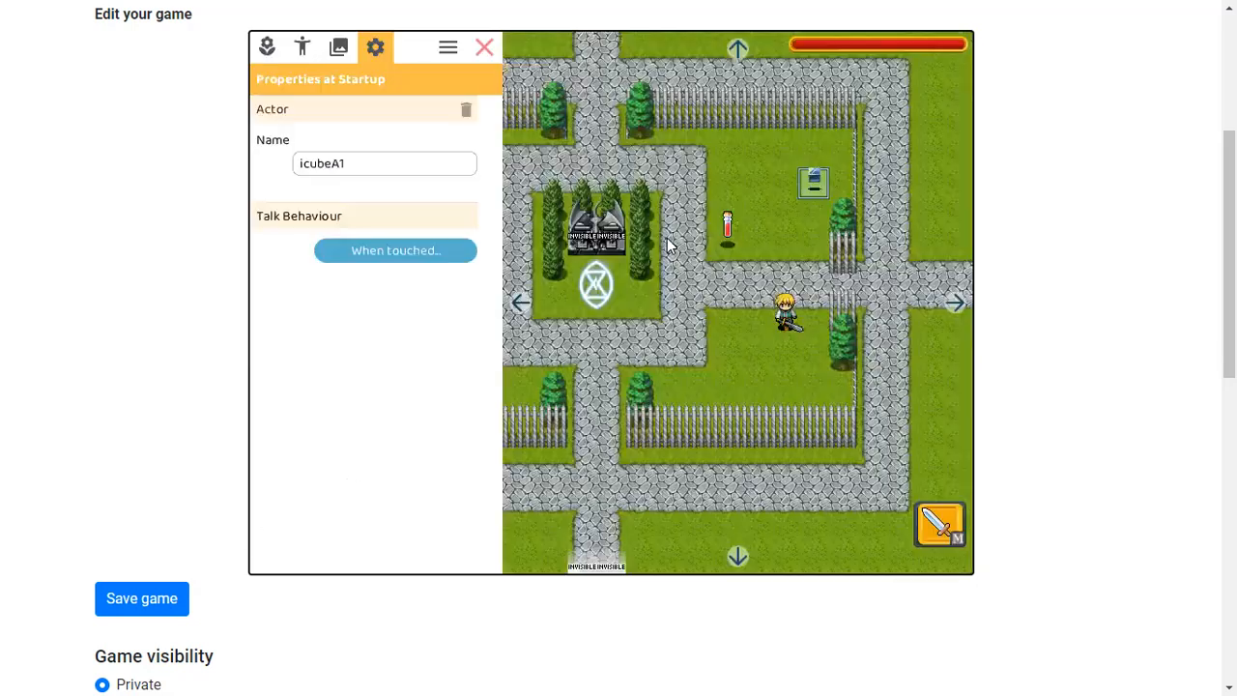
Exit edit mode and playtest by touching icubeA1 and then walking to the invisible actor
{"action": "left_click", "coordinate": [483, 50]}
{"action": "key", "text": "Up"}
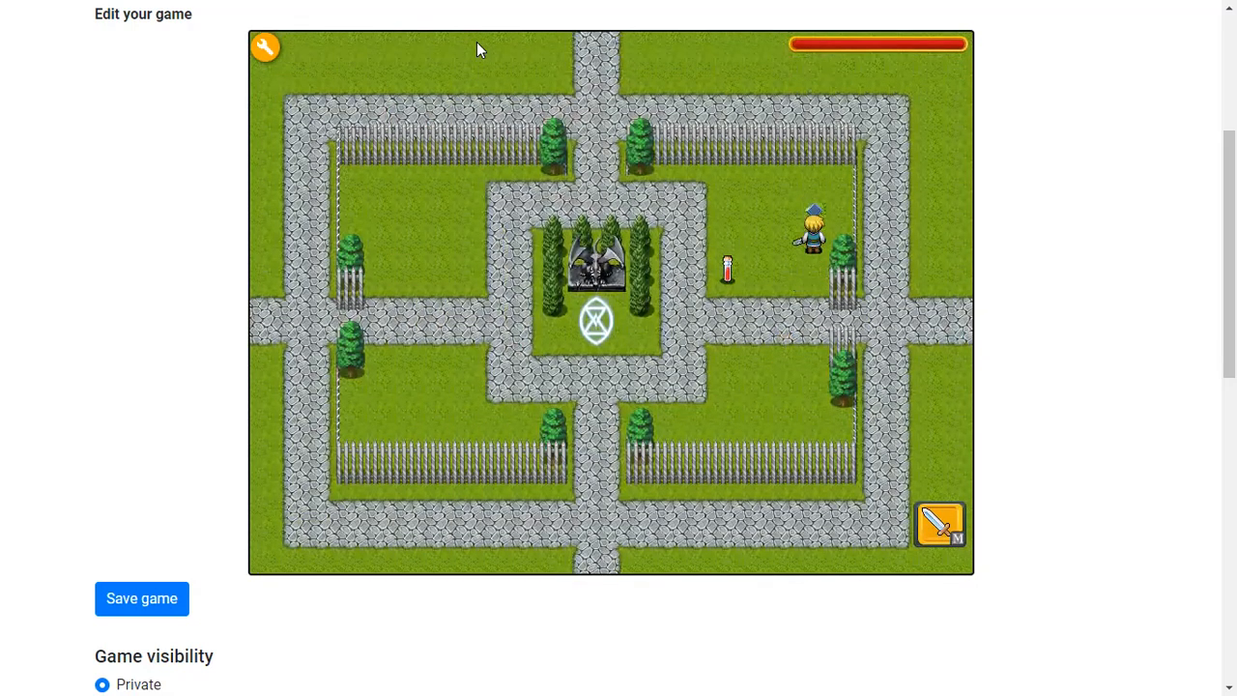
{"action": "left_click", "coordinate": [482, 72]}
{"action": "key", "text": "Down"}
{"action": "key", "text": "Left"}
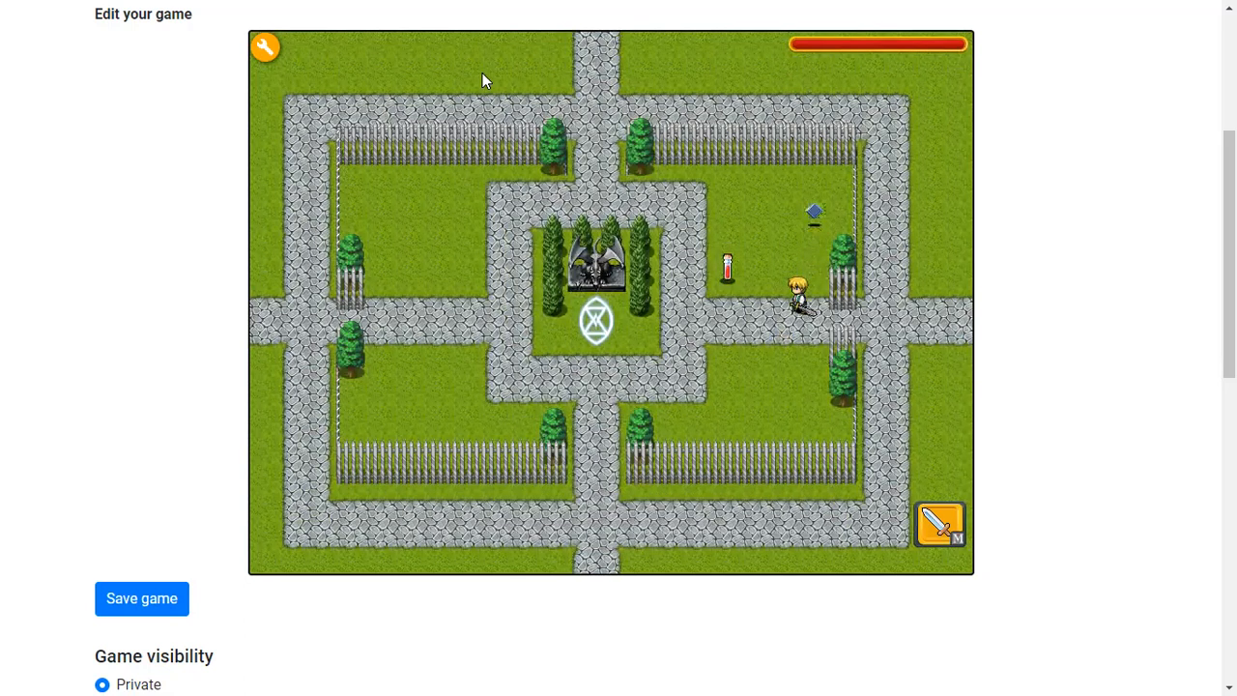
{"action": "key", "text": "Up"}
{"action": "left_click", "coordinate": [653, 513]}
{"action": "left_click", "coordinate": [652, 513]}
{"action": "key", "text": "Down"}
Open the invisible actor's touch actions and capitalize the line to "How wealthy! My goodness!"
{"action": "left_click", "coordinate": [266, 47]}
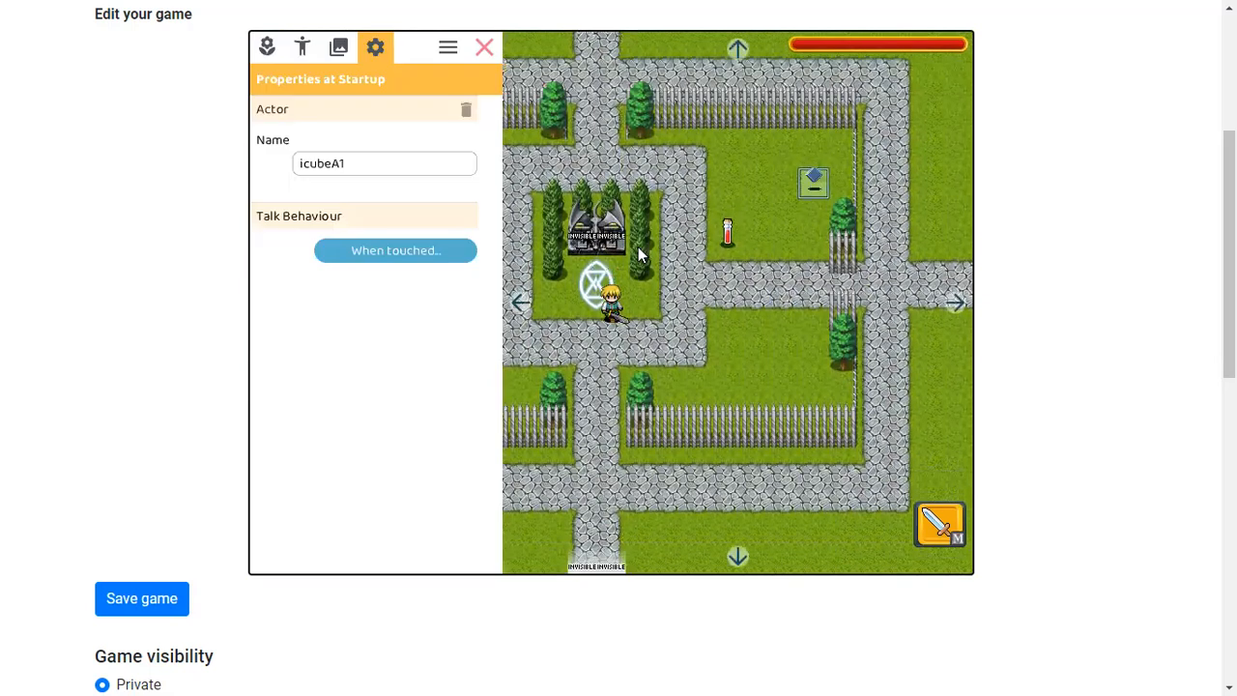
{"action": "left_click", "coordinate": [619, 245]}
{"action": "left_click", "coordinate": [418, 243]}
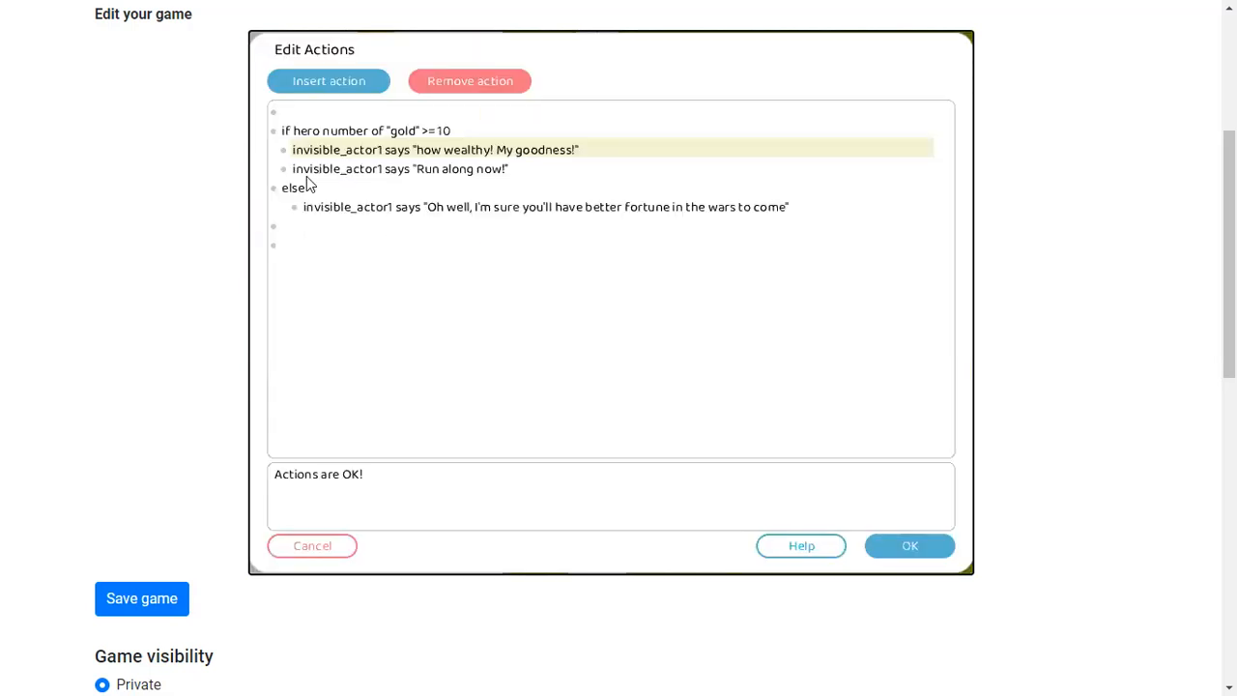
{"action": "key", "text": "BackSpace"}
{"action": "type", "text": "H"}
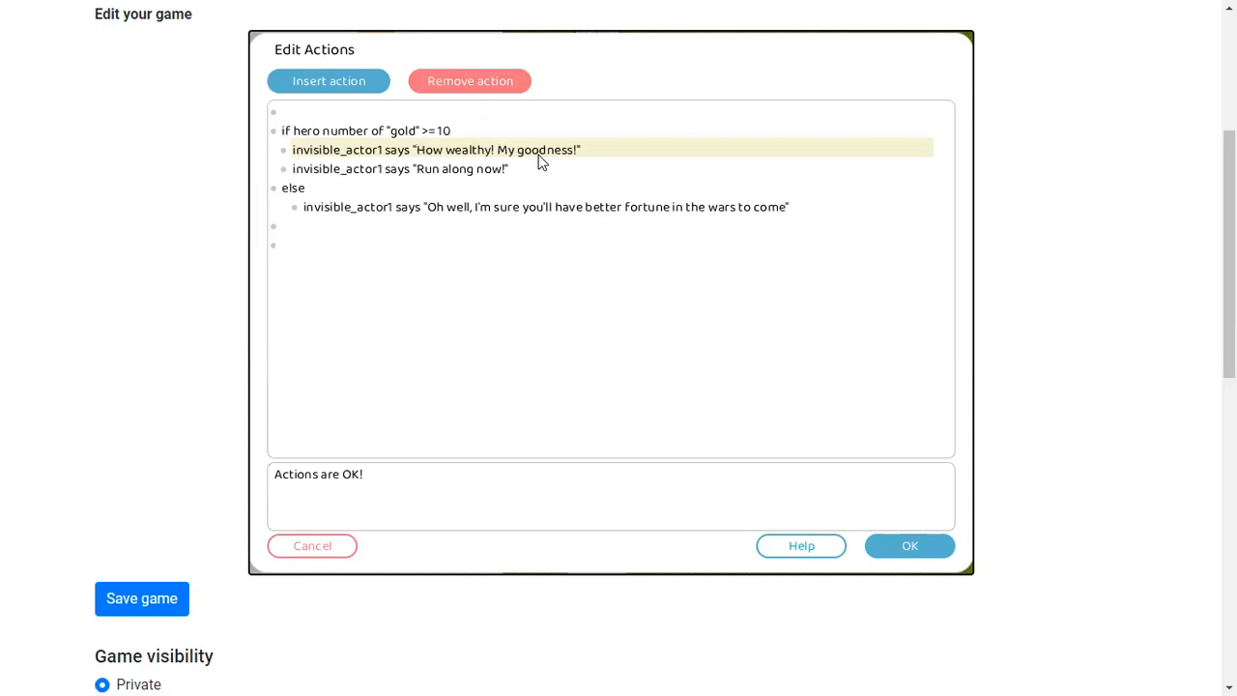
Accept the edited touch actions, then leave and re-enter edit mode
{"action": "left_click", "coordinate": [924, 546]}
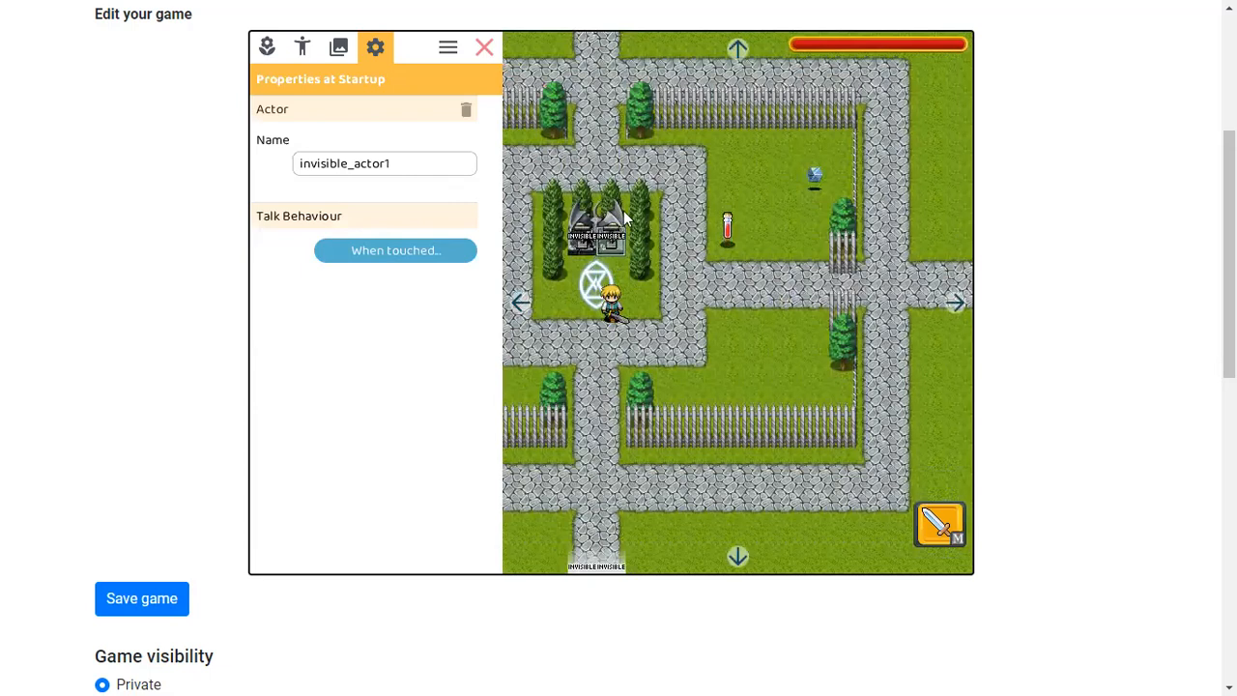
{"action": "left_click", "coordinate": [481, 45]}
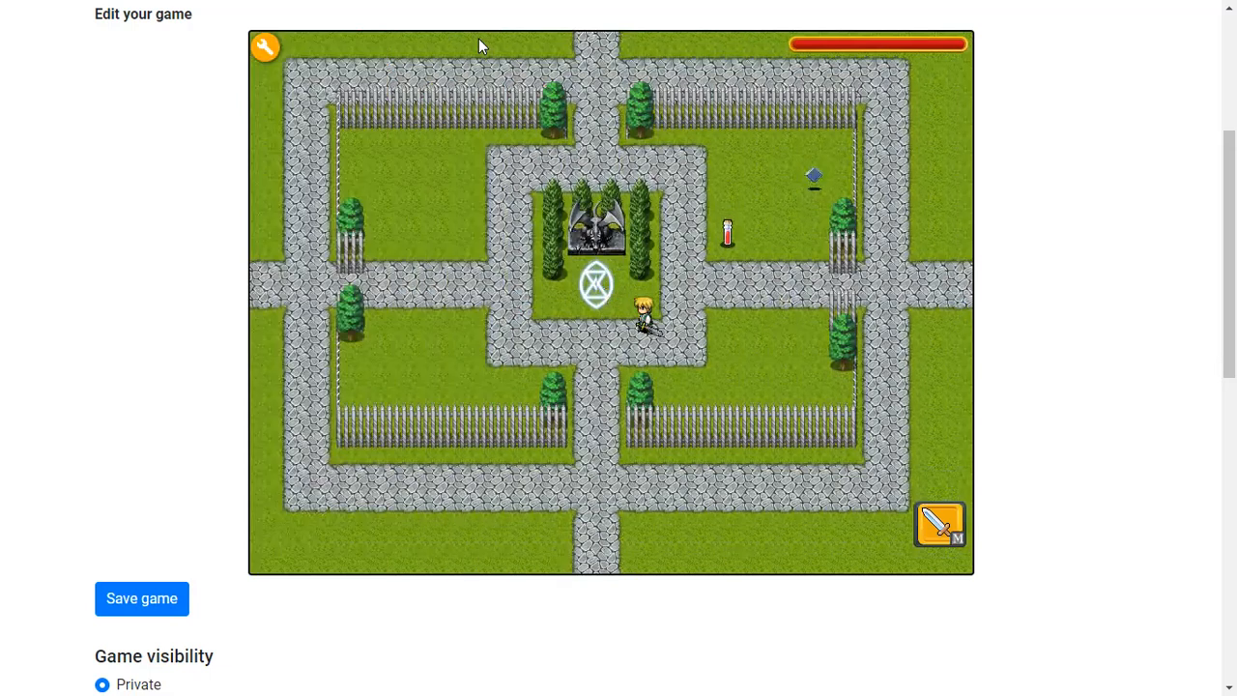
{"action": "left_click", "coordinate": [265, 46]}
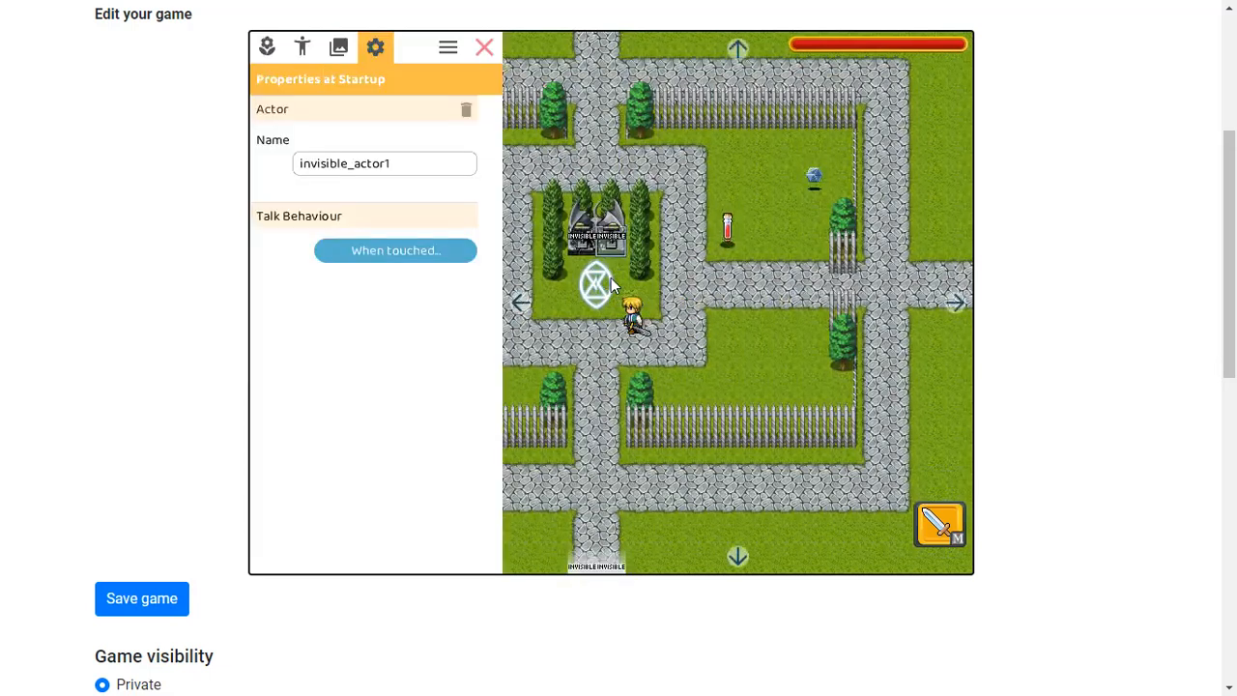
Open the invisible actor's touch actions, start inserting an action on an empty line, and browse the hero's available actions
{"action": "left_click", "coordinate": [402, 249]}
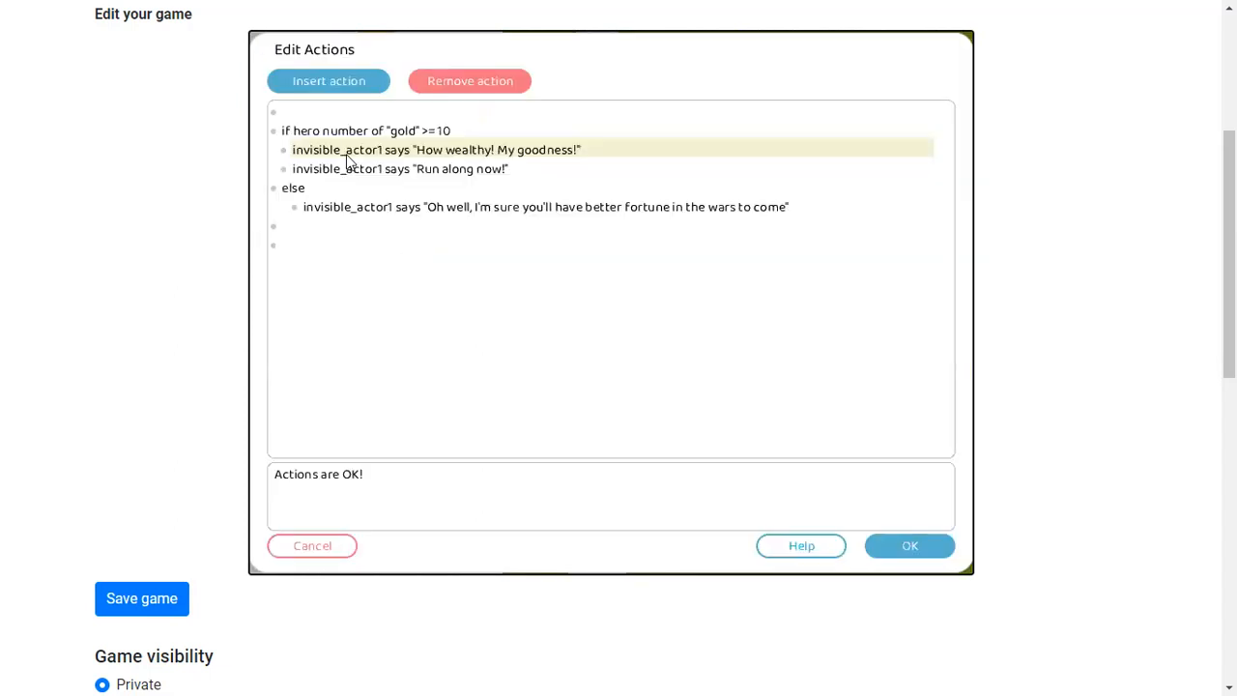
{"action": "left_click", "coordinate": [351, 245]}
{"action": "left_click", "coordinate": [333, 81]}
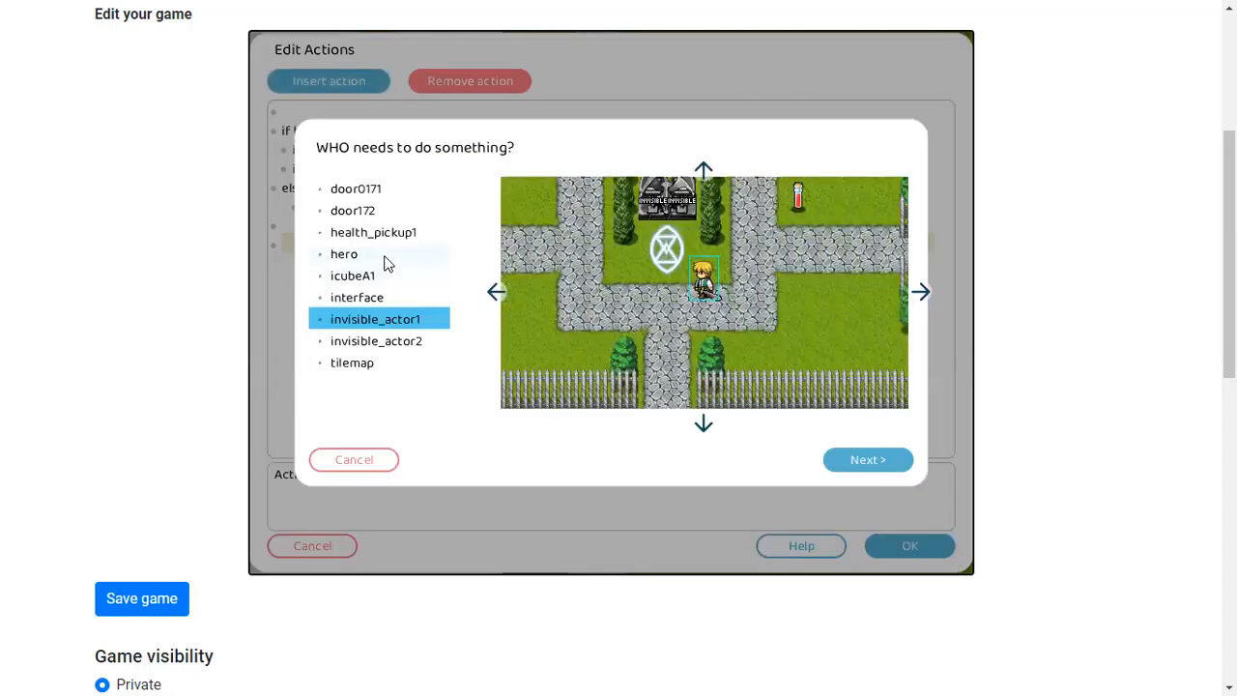
{"action": "double_click", "coordinate": [384, 257]}
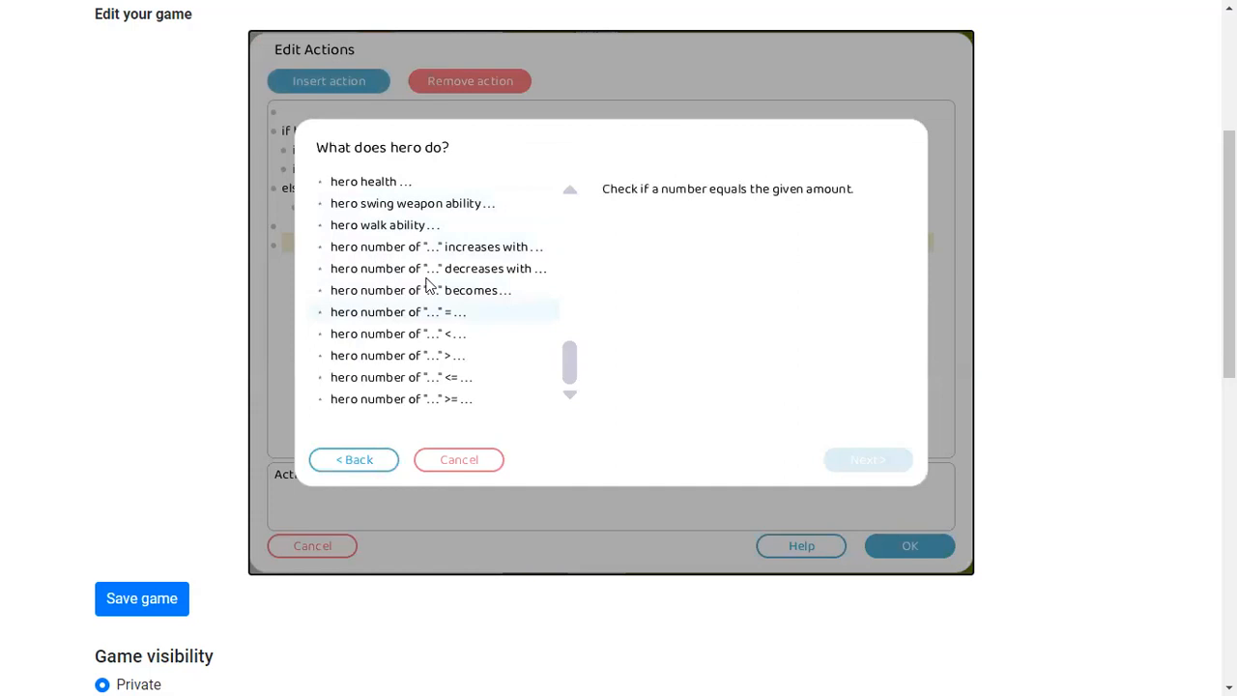
{"action": "scroll", "coordinate": [391, 275], "scroll_direction": "up", "scroll_amount": 10}
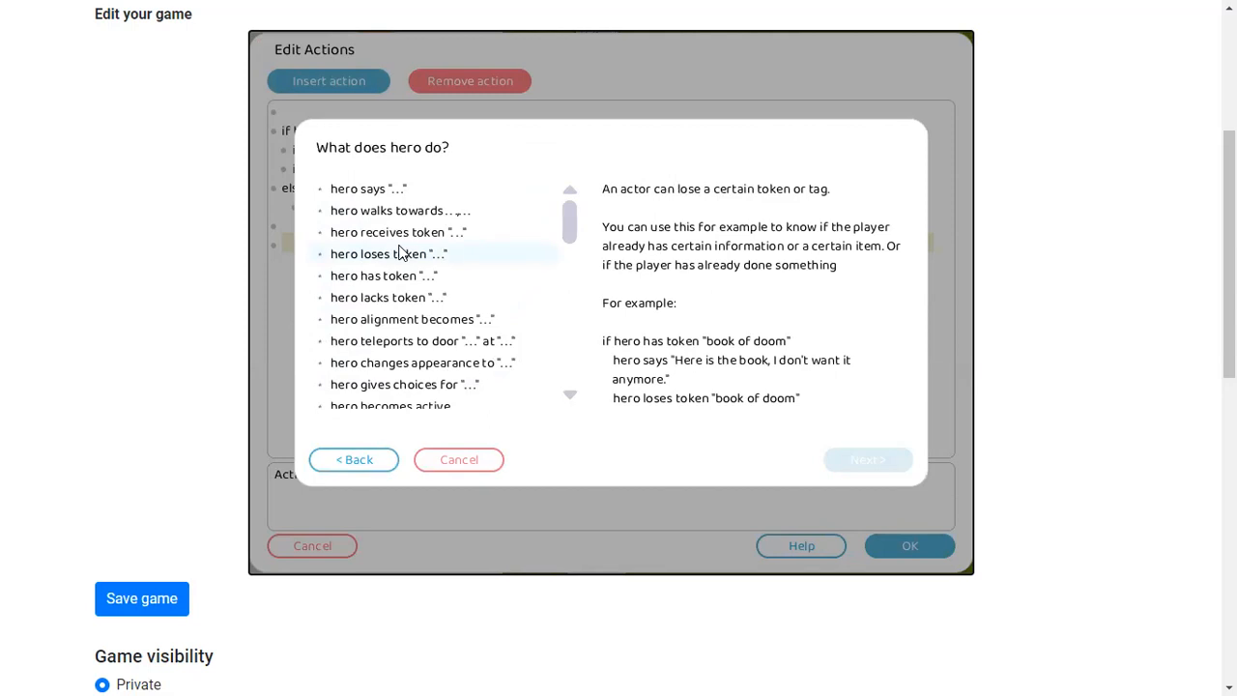
{"action": "scroll", "coordinate": [400, 253], "scroll_direction": "down", "scroll_amount": 5}
{"action": "scroll", "coordinate": [401, 253], "scroll_direction": "up", "scroll_amount": 6}
{"action": "scroll", "coordinate": [400, 253], "scroll_direction": "down", "scroll_amount": 5}
{"action": "scroll", "coordinate": [400, 253], "scroll_direction": "up", "scroll_amount": 6}
{"action": "scroll", "coordinate": [400, 253], "scroll_direction": "down", "scroll_amount": 8}
{"action": "left_click", "coordinate": [350, 456]}
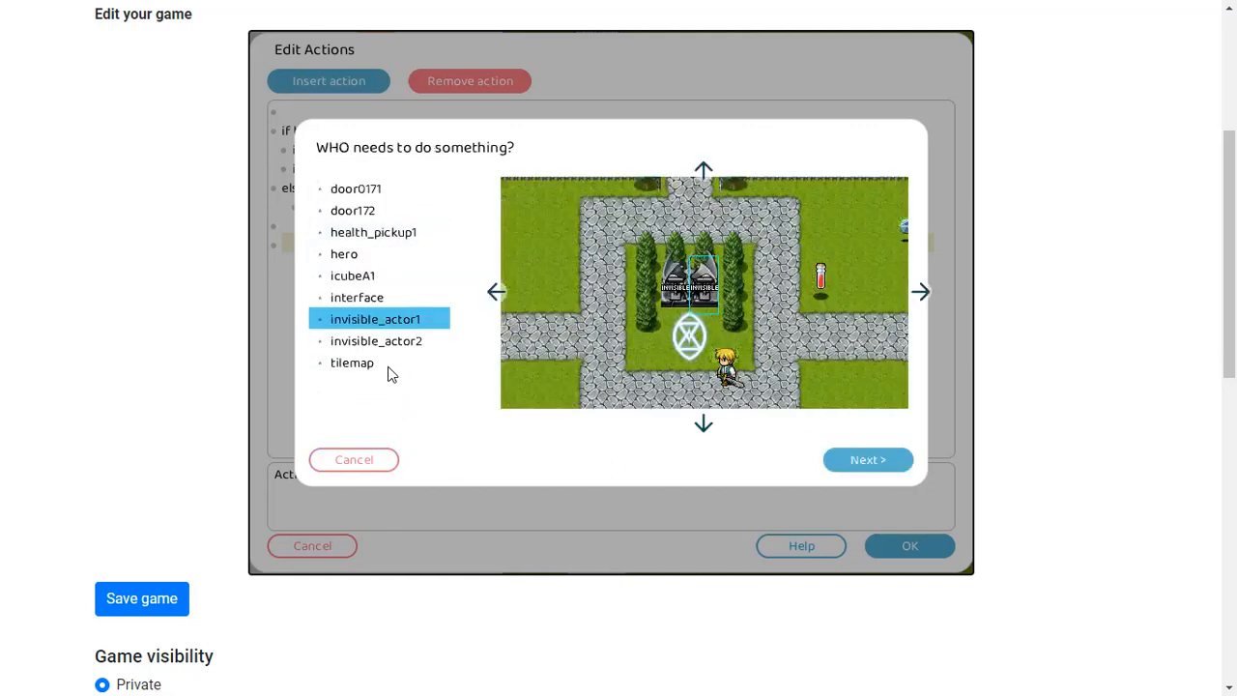
Insert a 'gives choices' action for invisible_actor1 and clear the question text to rewrite it
{"action": "left_click", "coordinate": [882, 460]}
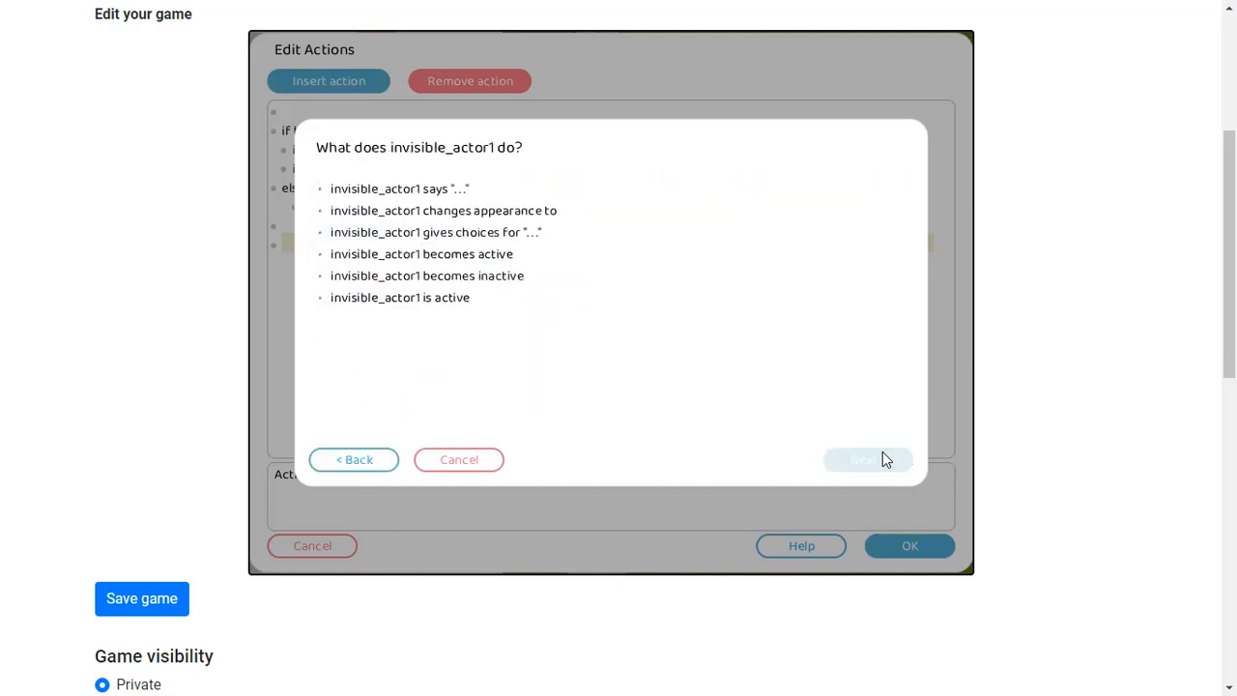
{"action": "double_click", "coordinate": [425, 232]}
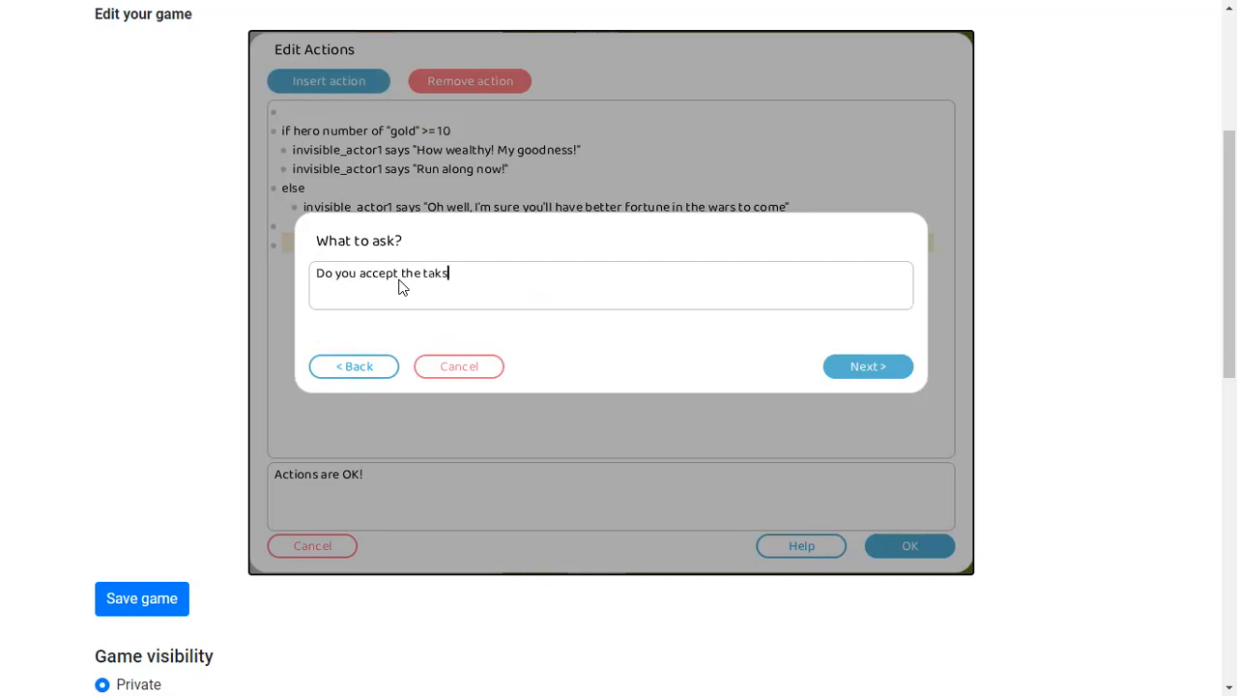
{"action": "key", "text": "BackSpace"}
{"action": "key", "text": "BackSpace"}
{"action": "key", "text": "BackSpace"}
{"action": "key", "text": "BackSpace"}
{"action": "key", "text": "BackSpace"}
{"action": "key", "text": "BackSpace"}
{"action": "key", "text": "BackSpace"}
{"action": "key", "text": "BackSpace"}
{"action": "key", "text": "BackSpace"}
{"action": "key", "text": "BackSpace"}
{"action": "key", "text": "BackSpace"}
{"action": "key", "text": "BackSpace"}
{"action": "key", "text": "BackSpace"}
{"action": "key", "text": "BackSpace"}
{"action": "key", "text": "BackSpace"}
{"action": "key", "text": "BackSpace"}
{"action": "key", "text": "BackSpace"}
{"action": "key", "text": "BackSpace"}
{"action": "key", "text": "BackSpace"}
{"action": "key", "text": "BackSpace"}
{"action": "key", "text": "BackSpace"}
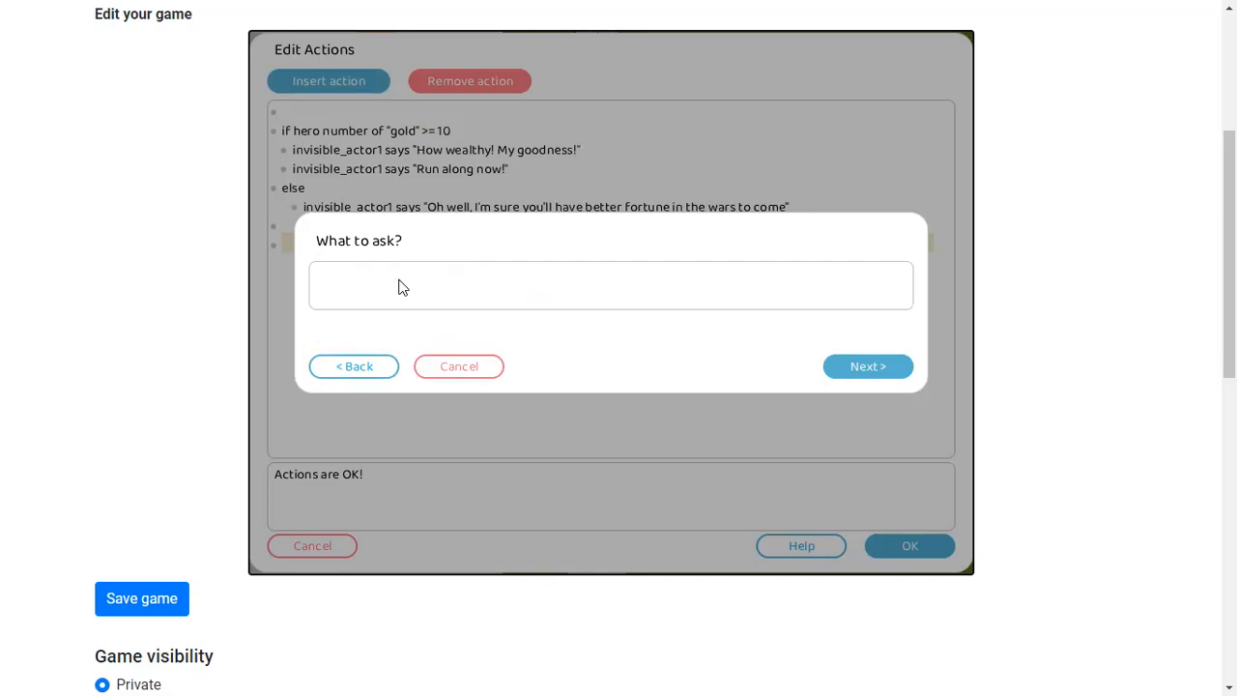
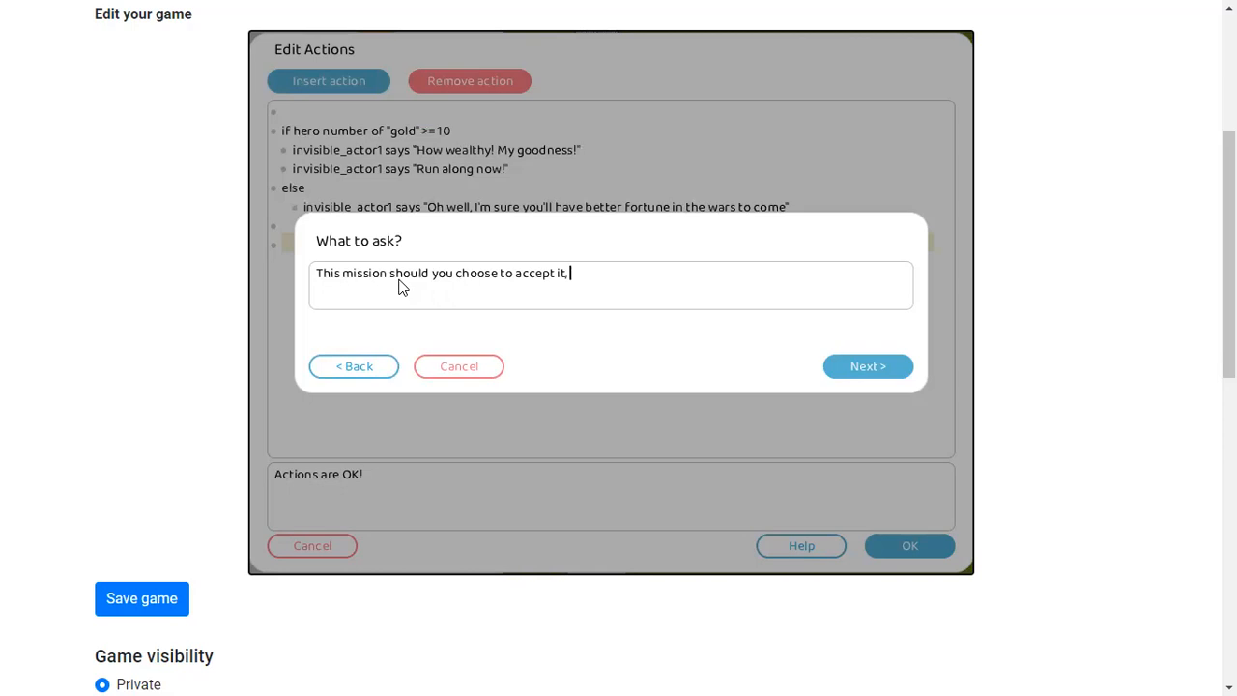
Replace the choice question with "Do you accept this great responsiblity?" and continue to the responses
{"action": "left_click_drag", "start_coordinate": [594, 275], "coordinate": [322, 276]}
{"action": "key", "text": "BackSpace"}
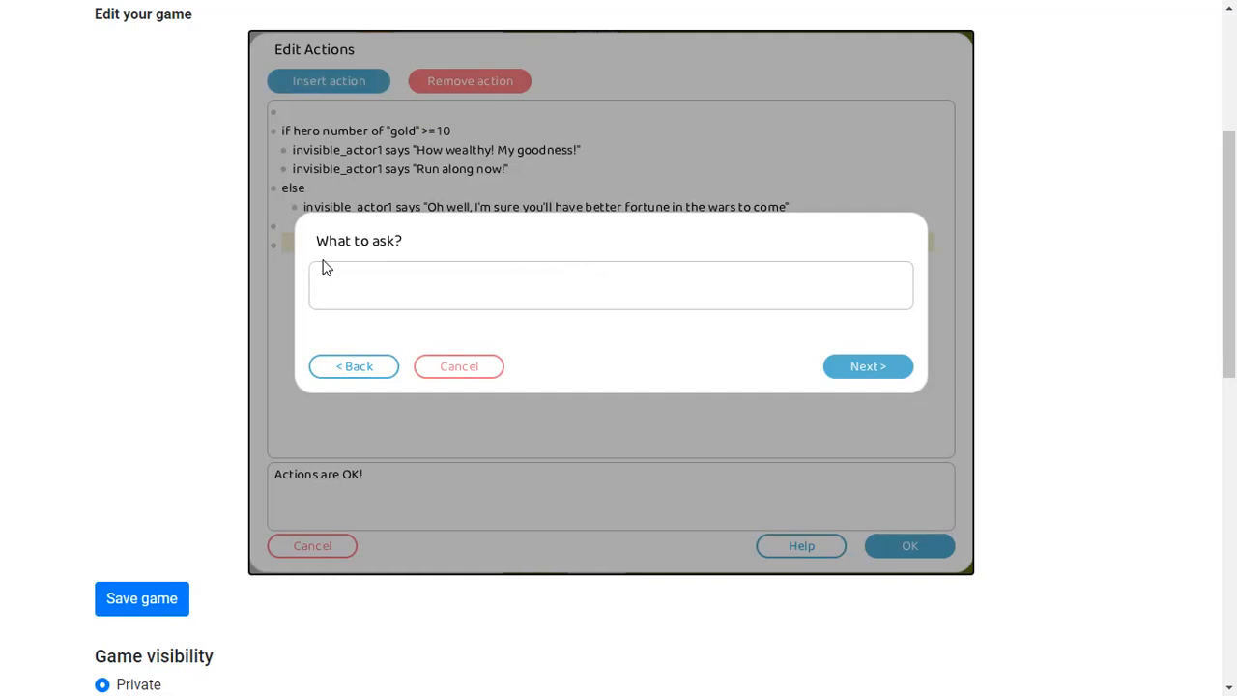
{"action": "type", "text": "Do you accept"}
{"action": "key", "text": "BackSpace"}
{"action": "key", "text": "BackSpace"}
{"action": "key", "text": "BackSpace"}
{"action": "type", "text": "ccept this gre"}
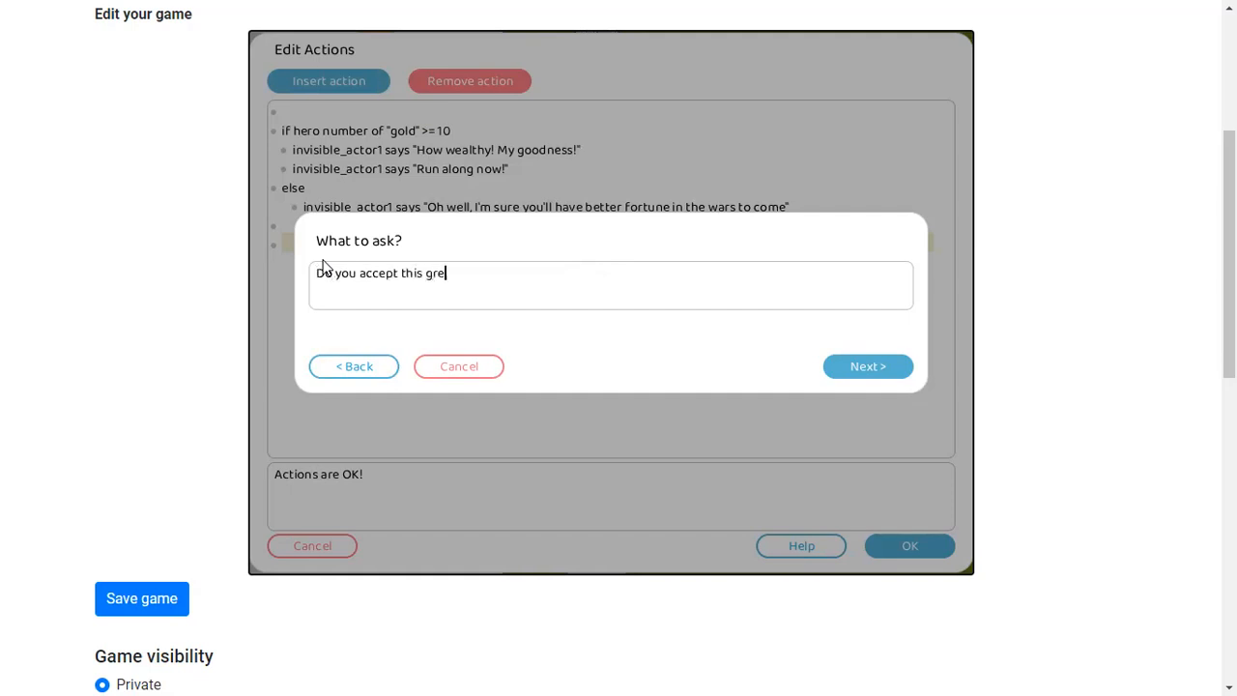
{"action": "type", "text": "at responsiblity?"}
{"action": "left_click", "coordinate": [843, 375]}
Enter the first response "Aboslutely! I'm ready for anything!" and add another response
{"action": "type", "text": "Aboslutely "}
{"action": "type", "text": "Q"}
{"action": "type", "text": " I'm read yfor"}
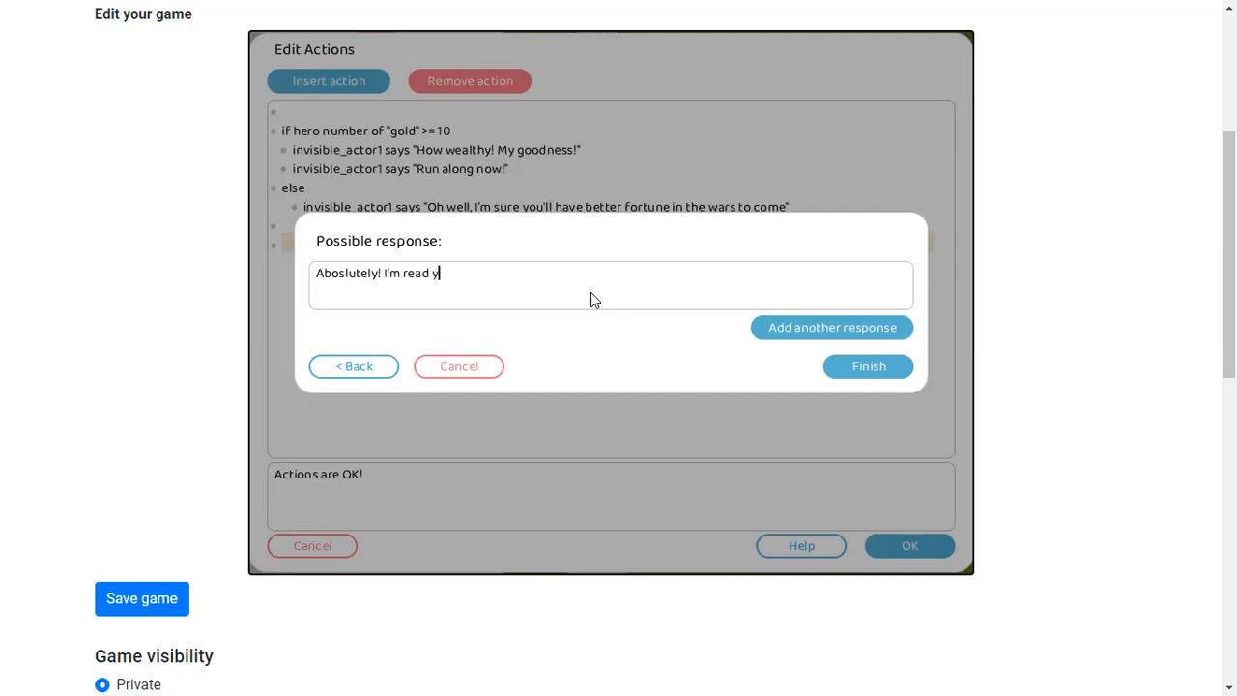
{"action": "key", "text": "BackSpace"}
{"action": "key", "text": "BackSpace"}
{"action": "key", "text": "BackSpace"}
{"action": "key", "text": "BackSpace"}
{"action": "key", "text": "BackSpace"}
{"action": "type", "text": "y for anything!"}
{"action": "left_click", "coordinate": [871, 338]}
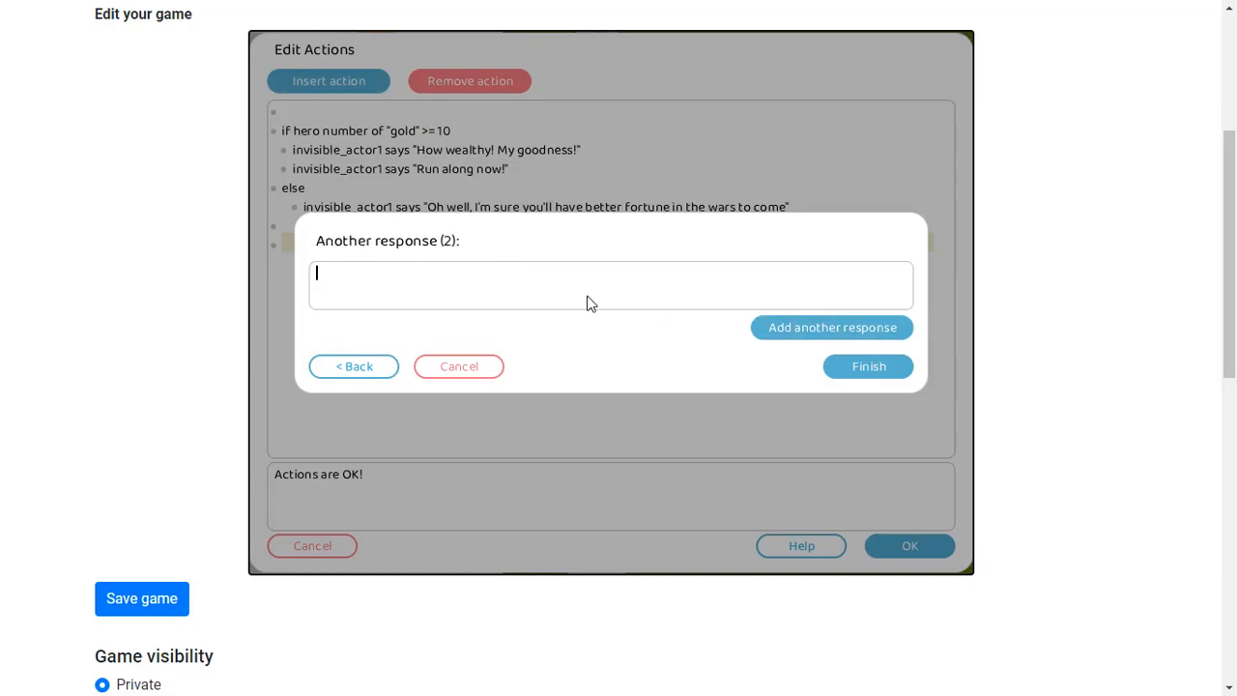
Enter the second response "Adventures make one late for dinner, so I must respectfully decline", finish, and accept the touch actions
{"action": "type", "text": "I think"}
{"action": "key", "text": "BackSpace"}
{"action": "key", "text": "BackSpace"}
{"action": "key", "text": "BackSpace"}
{"action": "key", "text": "BackSpace"}
{"action": "key", "text": "BackSpace"}
{"action": "type", "text": "Adventures make on "}
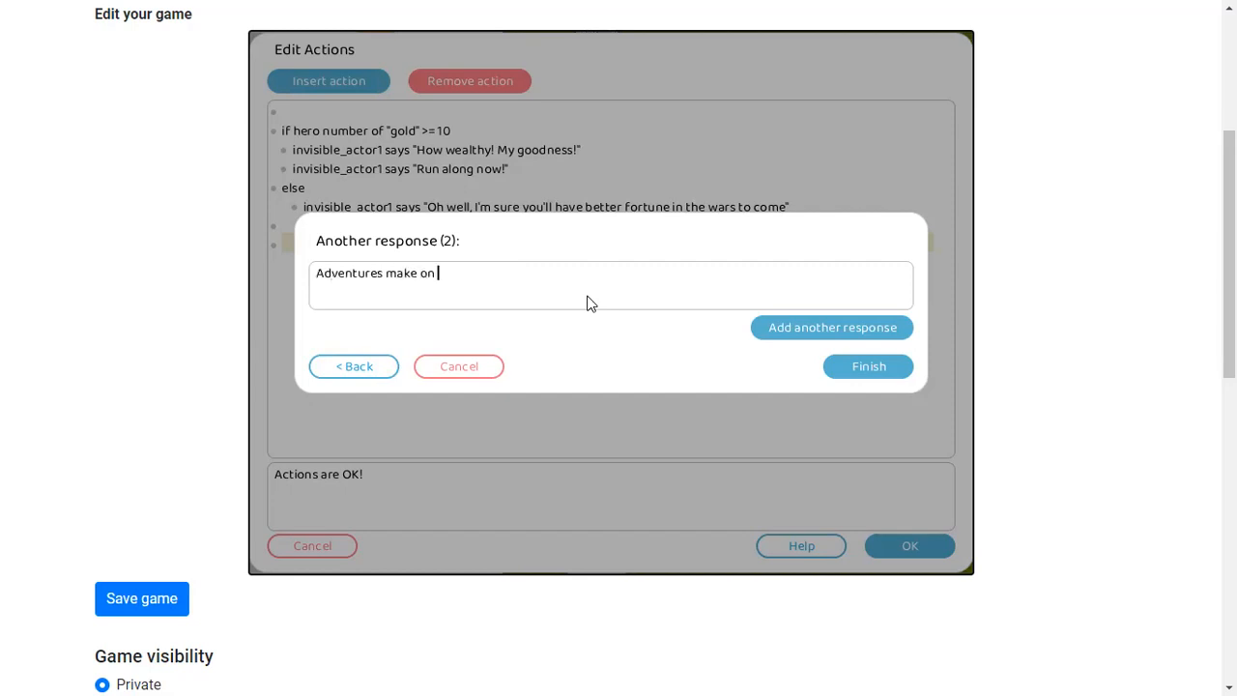
{"action": "type", "text": "e late for dinner"}
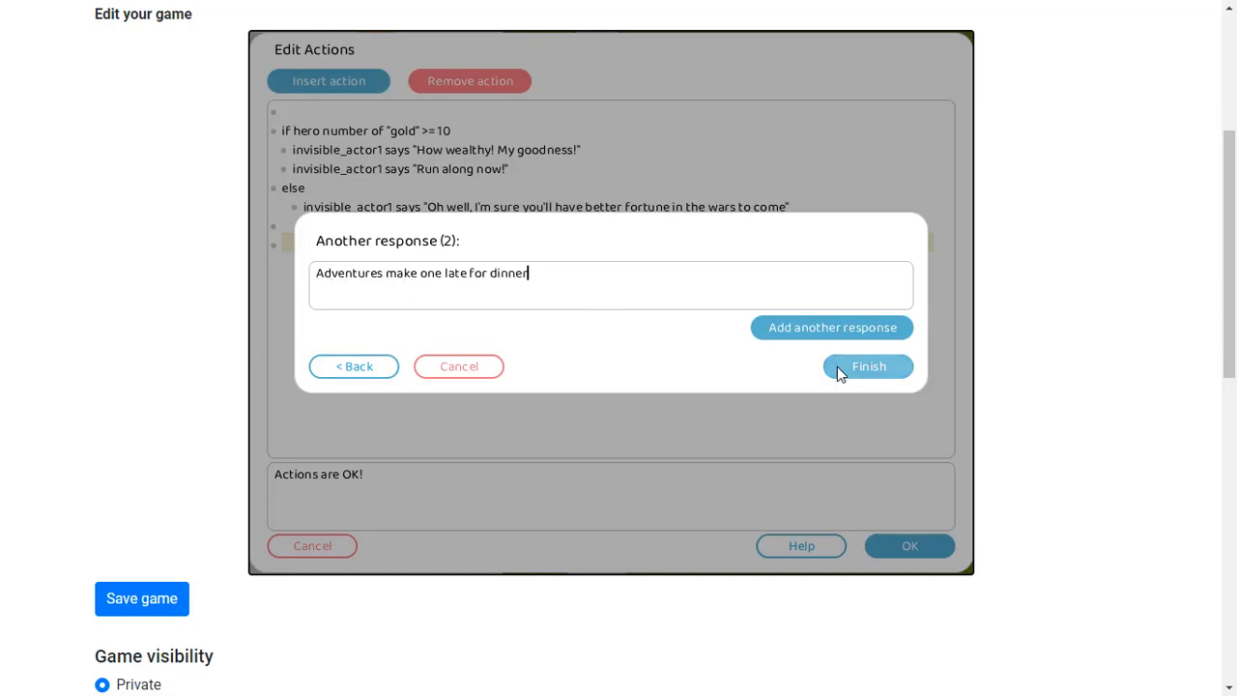
{"action": "type", "text": ", so I must respectfully decline"}
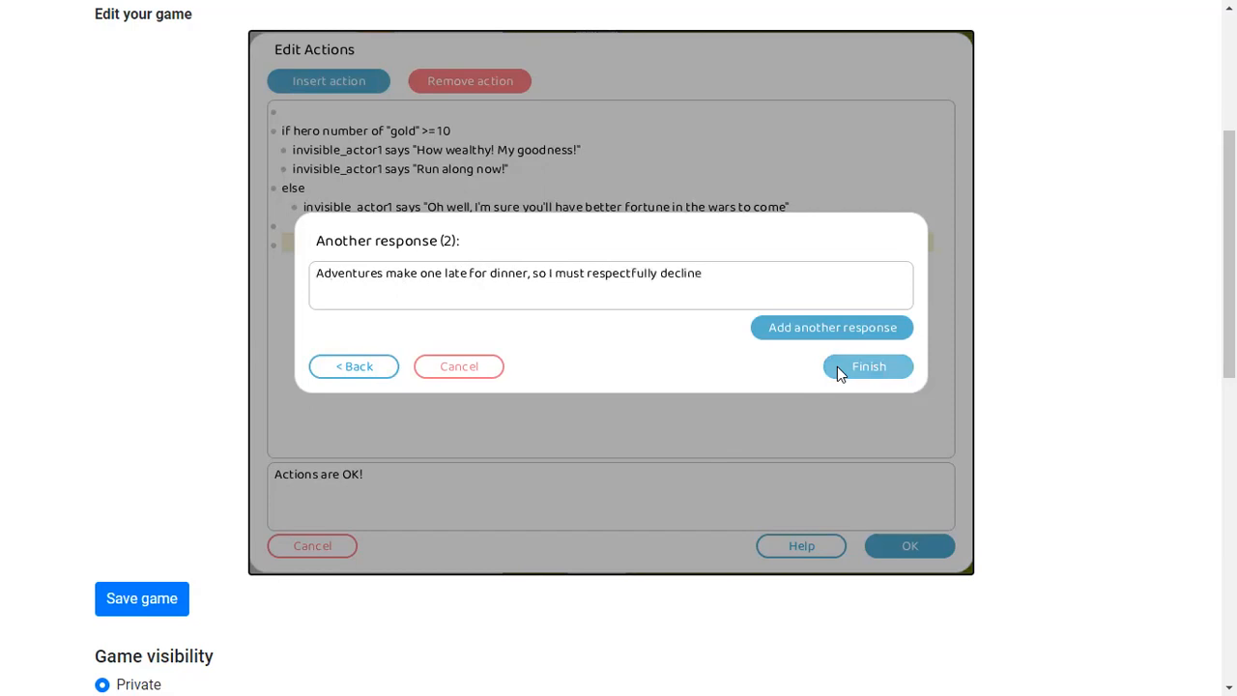
{"action": "left_click", "coordinate": [838, 368]}
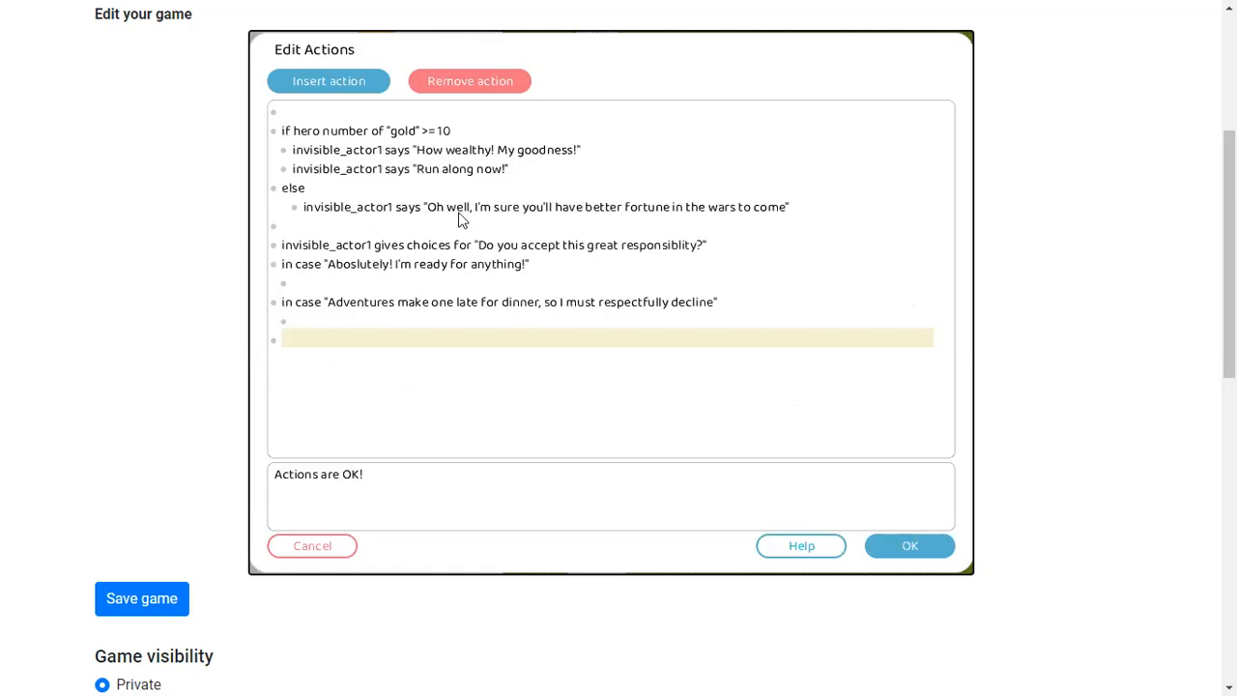
{"action": "left_click", "coordinate": [905, 546]}
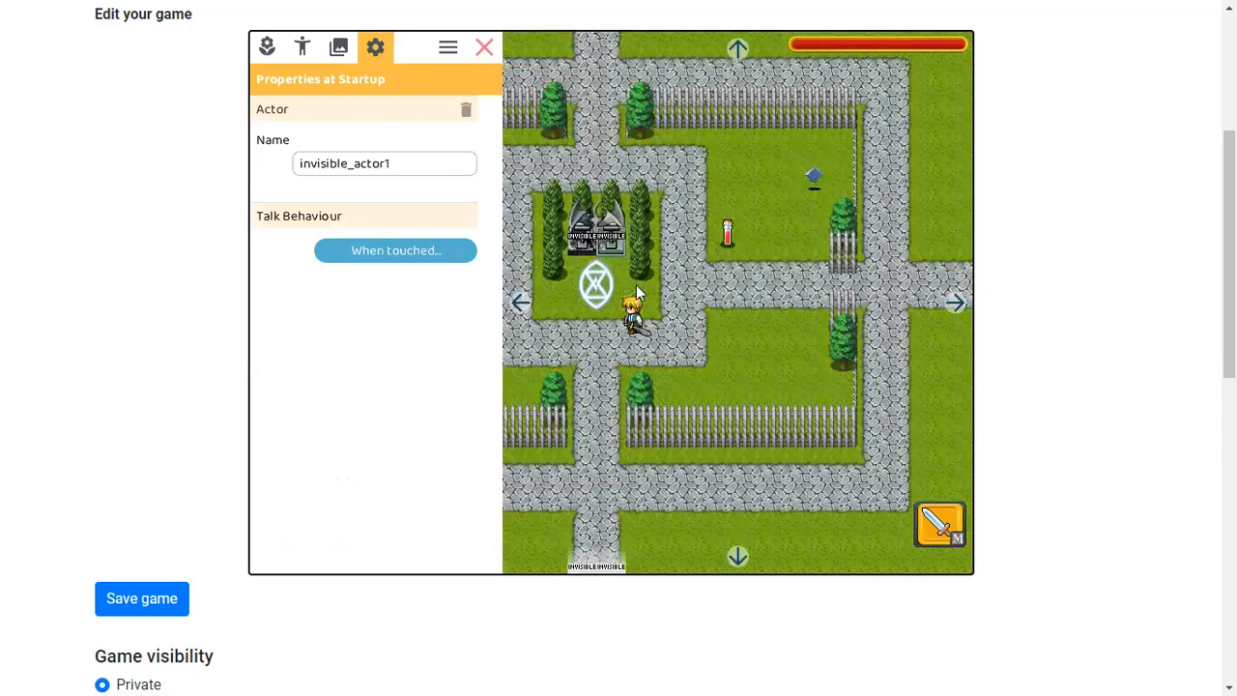
{"action": "left_click", "coordinate": [451, 249]}
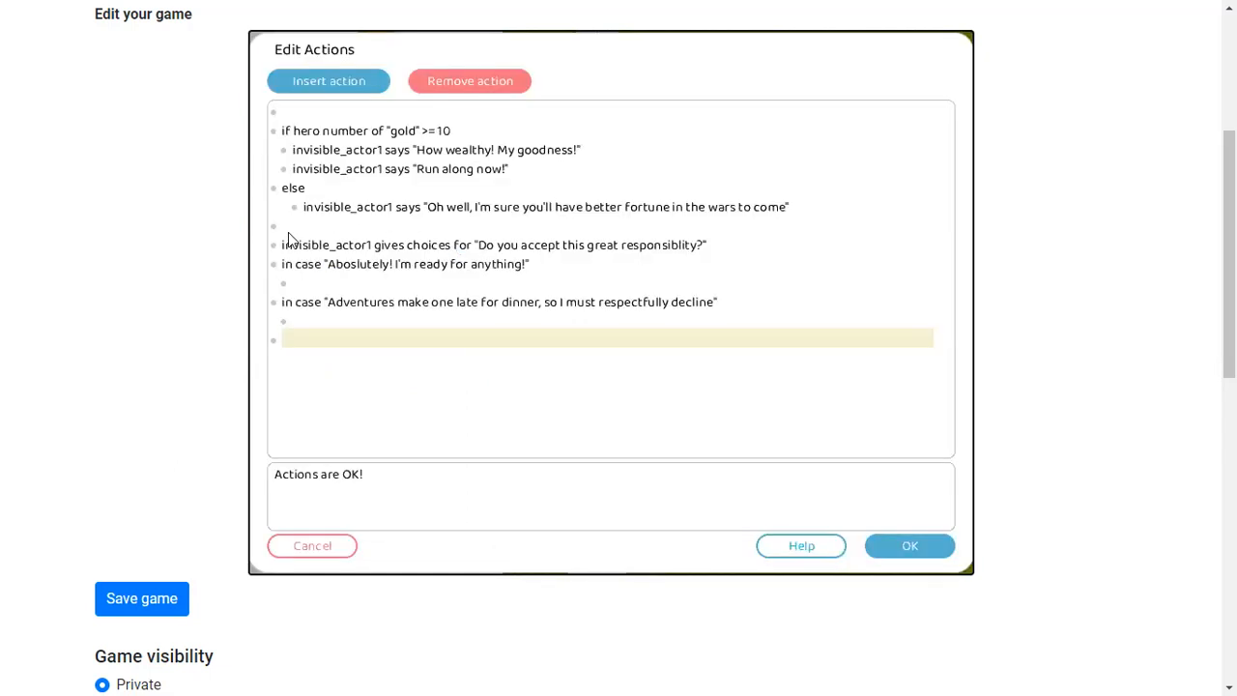
{"action": "left_click", "coordinate": [535, 172]}
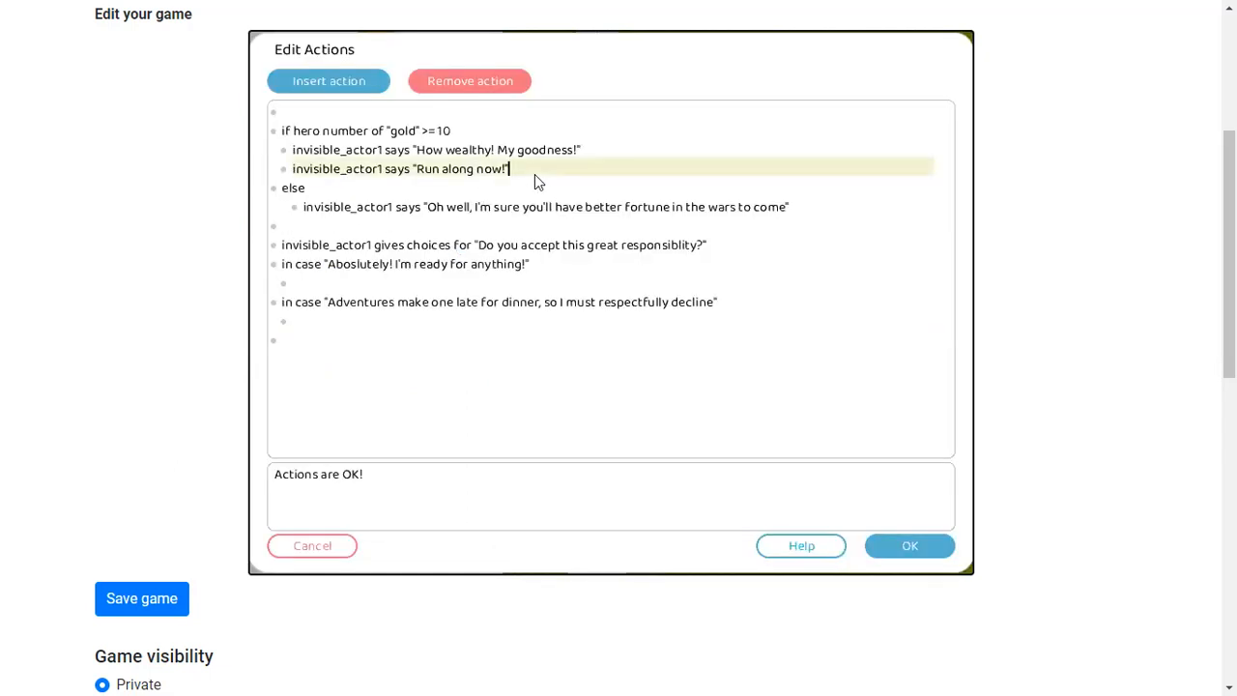
{"action": "key", "text": "Return"}
{"action": "key", "text": "BackSpace"}
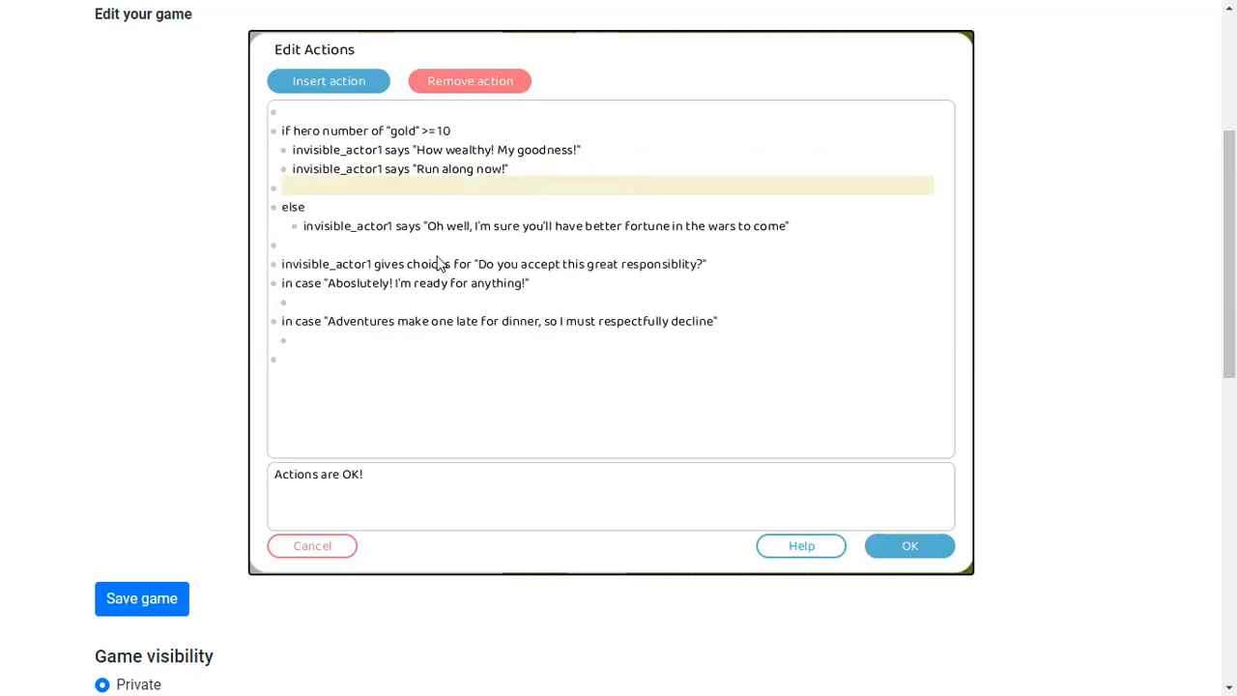
{"action": "key", "text": "BackSpace"}
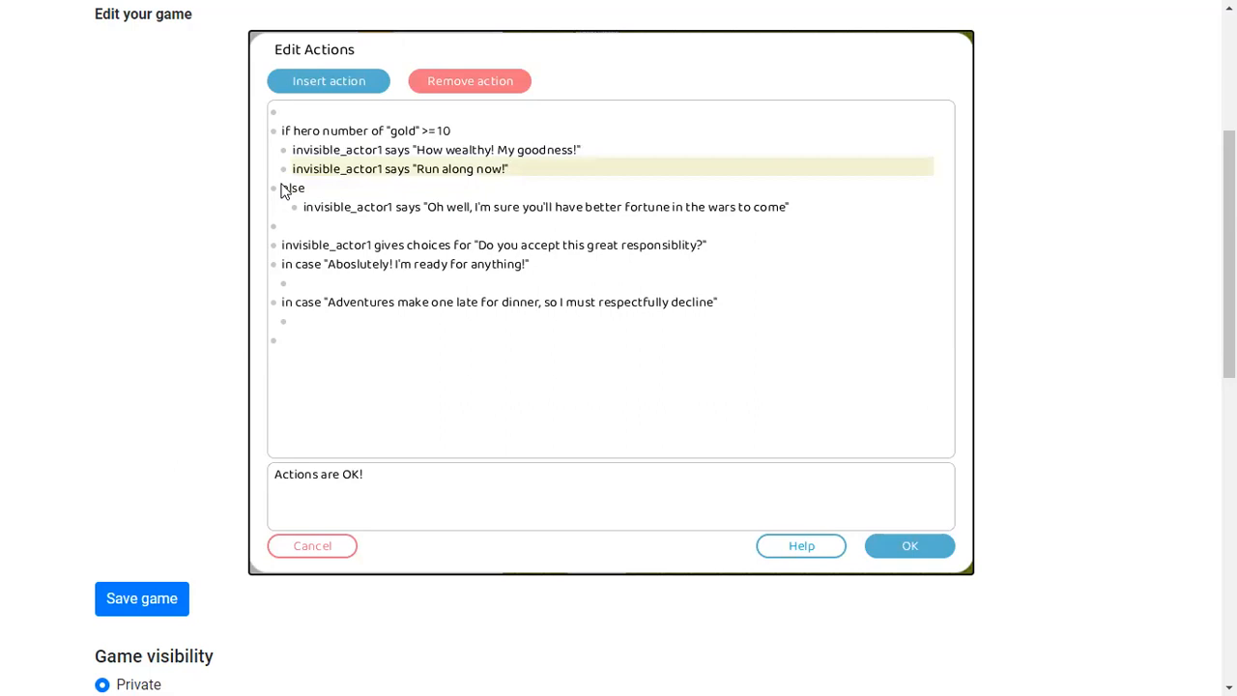
{"action": "left_click", "coordinate": [939, 544]}
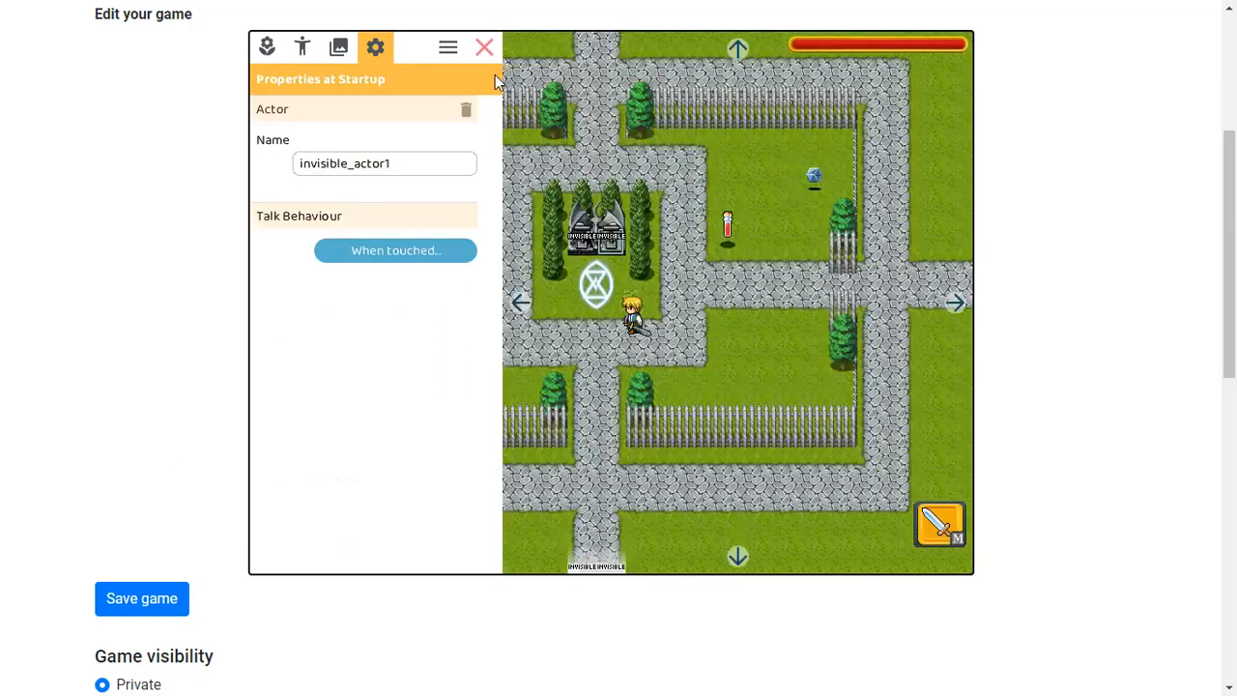
Leave edit mode and playtest by walking the hero to the invisible actor and browsing its choices
{"action": "left_click", "coordinate": [489, 52]}
{"action": "left_click", "coordinate": [775, 337]}
{"action": "left_click", "coordinate": [776, 337]}
{"action": "left_click", "coordinate": [775, 338]}
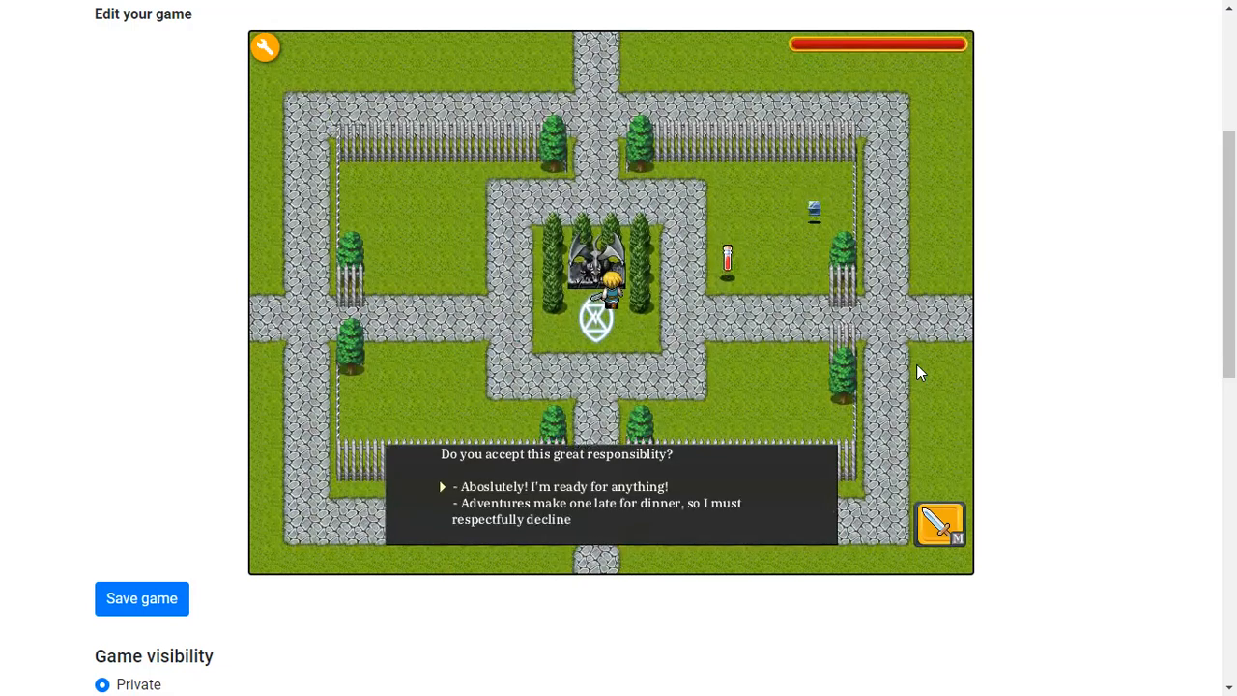
{"action": "key", "text": "Down"}
{"action": "key", "text": "Up"}
{"action": "key", "text": "Down"}
{"action": "key", "text": "Up"}
{"action": "key", "text": "Down"}
{"action": "key", "text": "Up"}
{"action": "key", "text": "Up"}
{"action": "key", "text": "m"}
{"action": "key", "text": "Down"}
Under the "Aboslutely" case, insert an invisible_actor1 says action "Excellent, we're saved!"
{"action": "left_click", "coordinate": [266, 47]}
{"action": "left_click", "coordinate": [605, 242]}
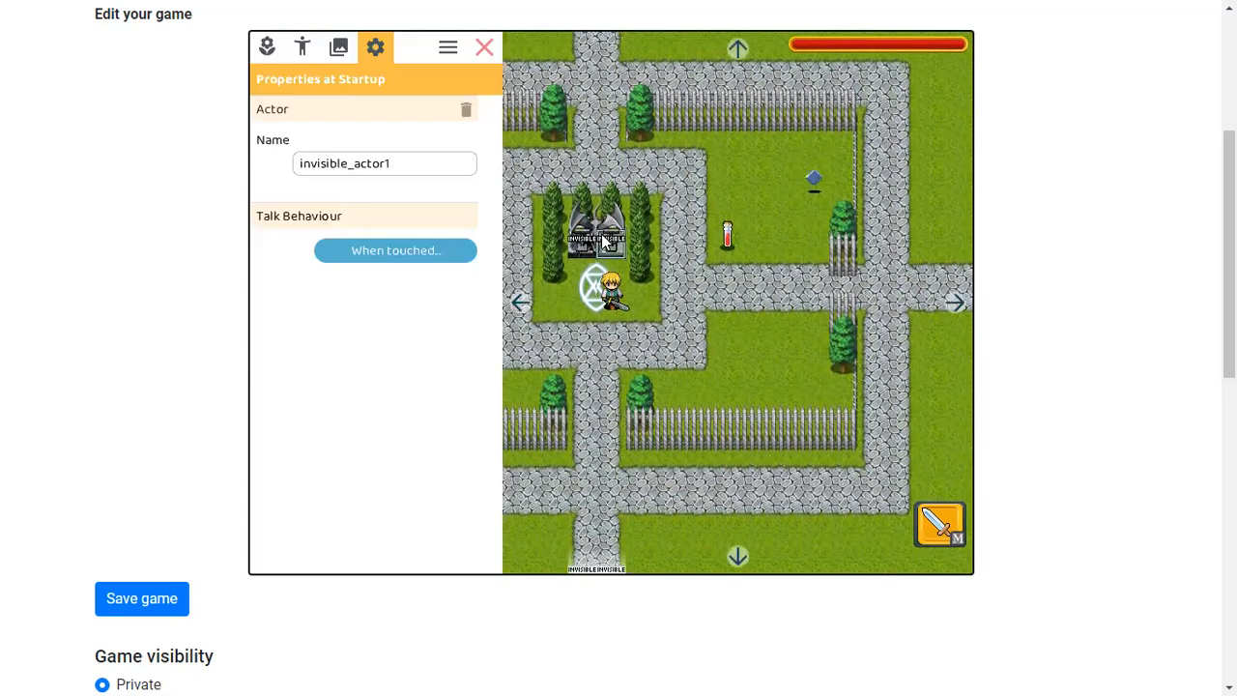
{"action": "left_click", "coordinate": [395, 251]}
{"action": "left_click", "coordinate": [555, 280]}
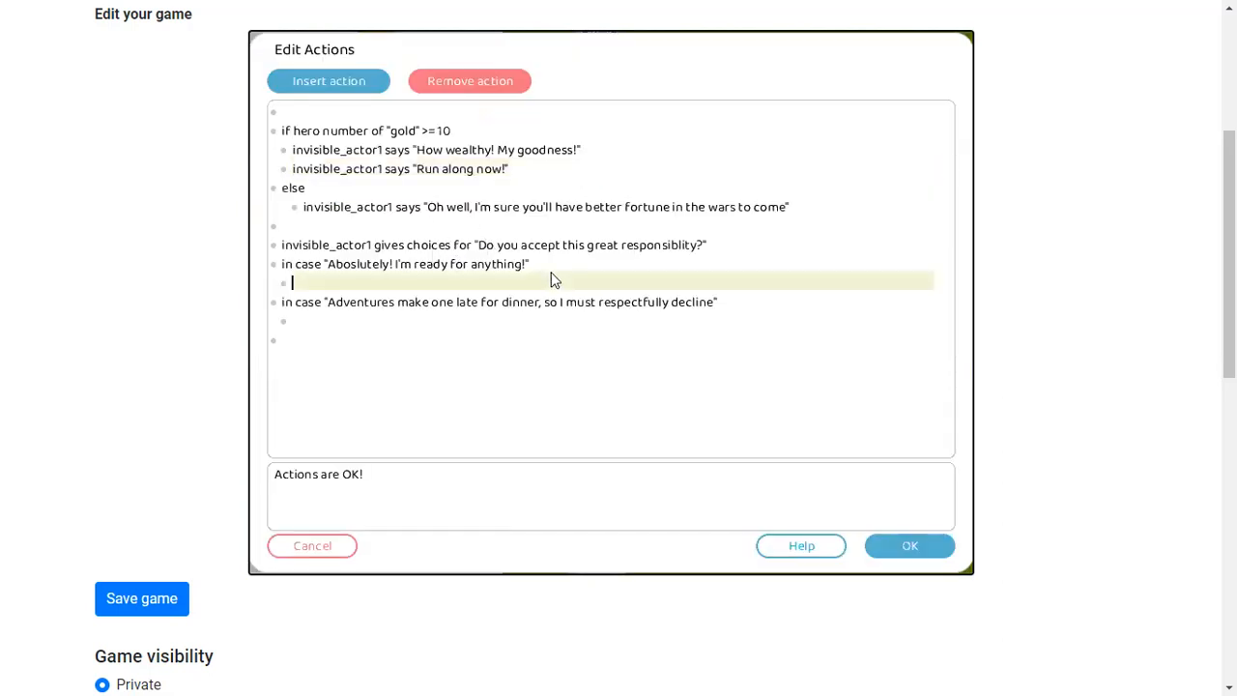
{"action": "left_click", "coordinate": [331, 85]}
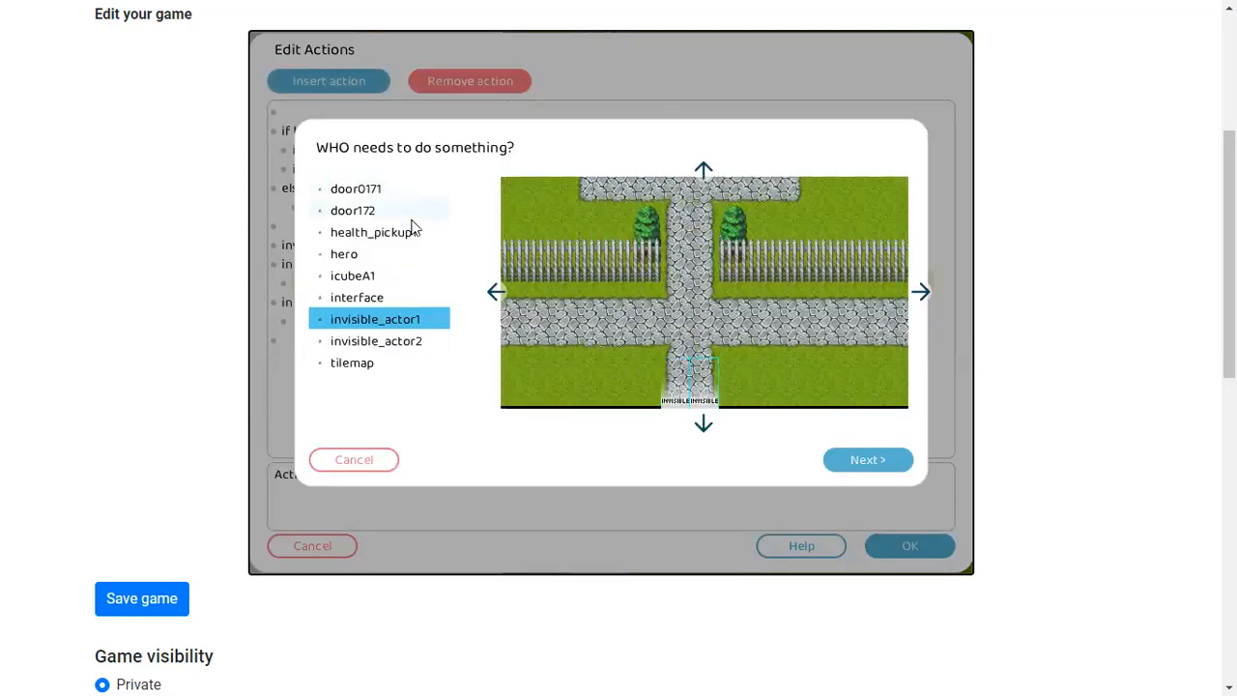
{"action": "left_click", "coordinate": [860, 456]}
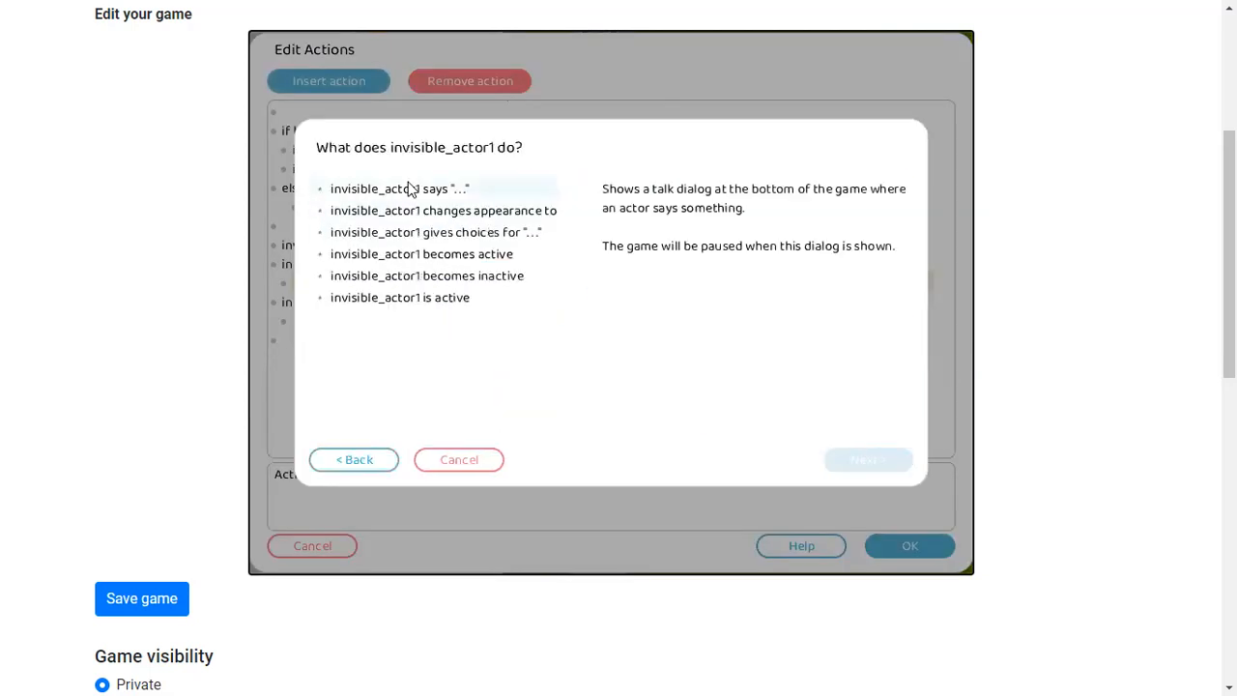
{"action": "double_click", "coordinate": [406, 190]}
{"action": "type", "text": "Excellent, we"}
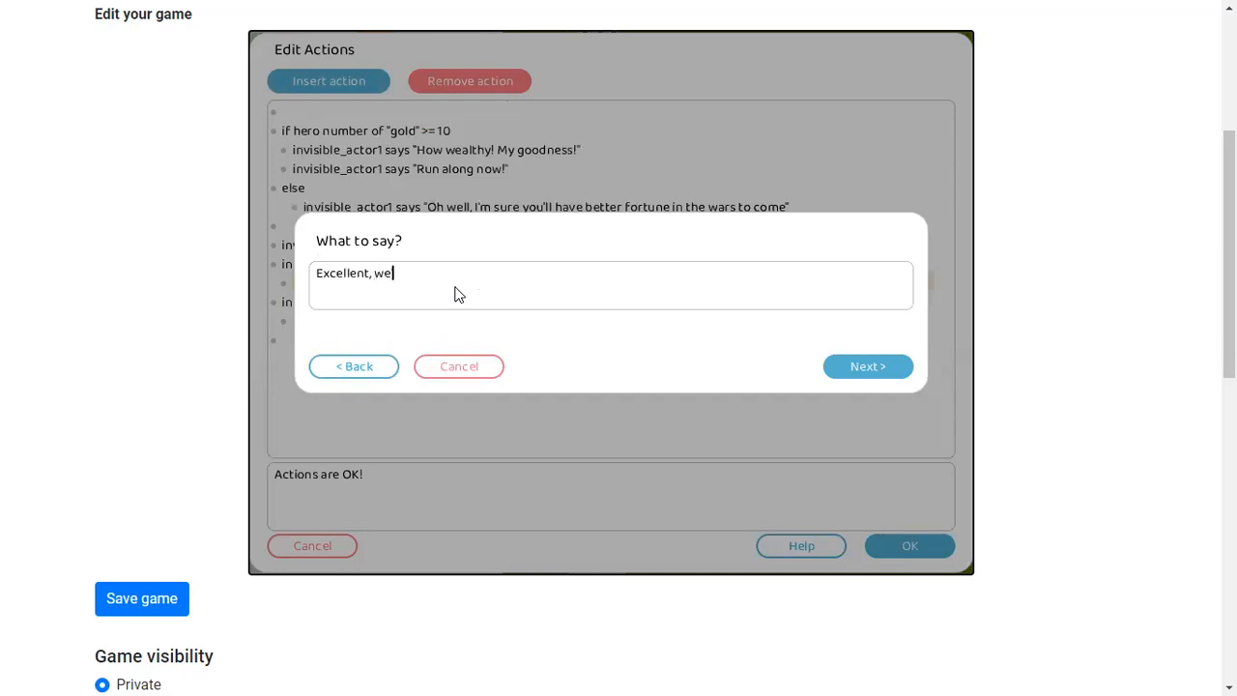
{"action": "type", "text": "'re saved!"}
{"action": "left_click", "coordinate": [906, 367]}
Under the decline case, insert an invisible_actor1 says action "Oh no we're doomed" and accept the touch actions
{"action": "left_click", "coordinate": [343, 337]}
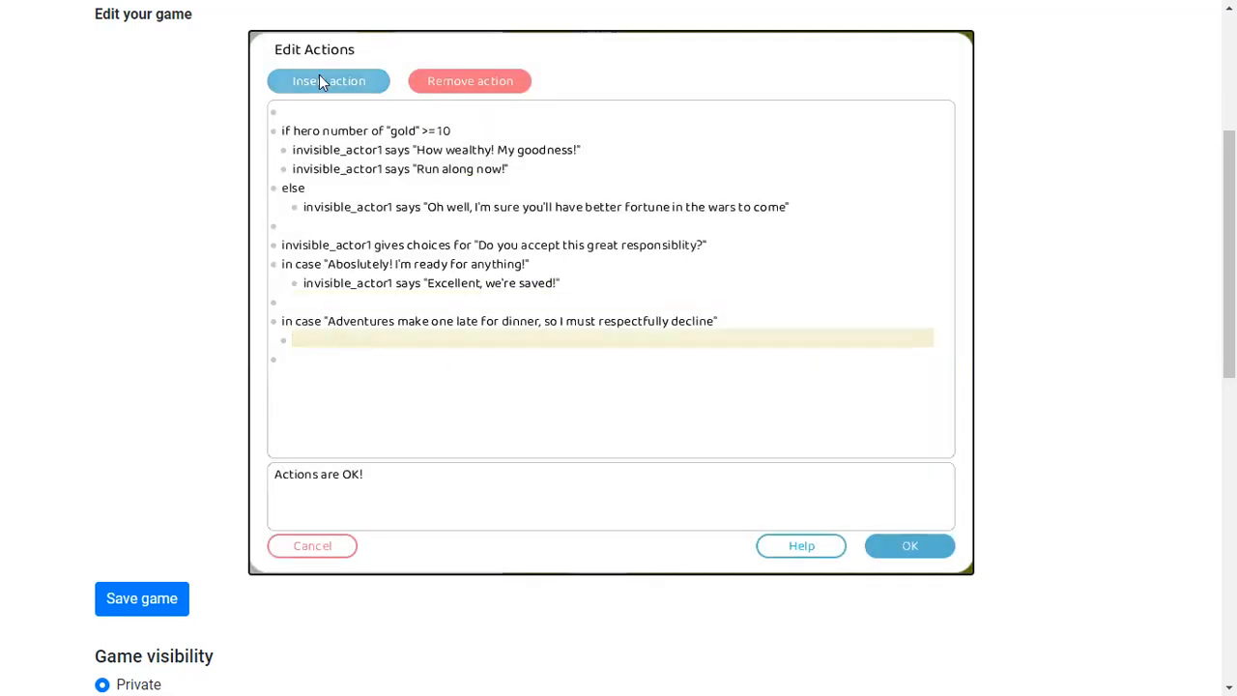
{"action": "left_click", "coordinate": [321, 79]}
{"action": "left_click", "coordinate": [839, 459]}
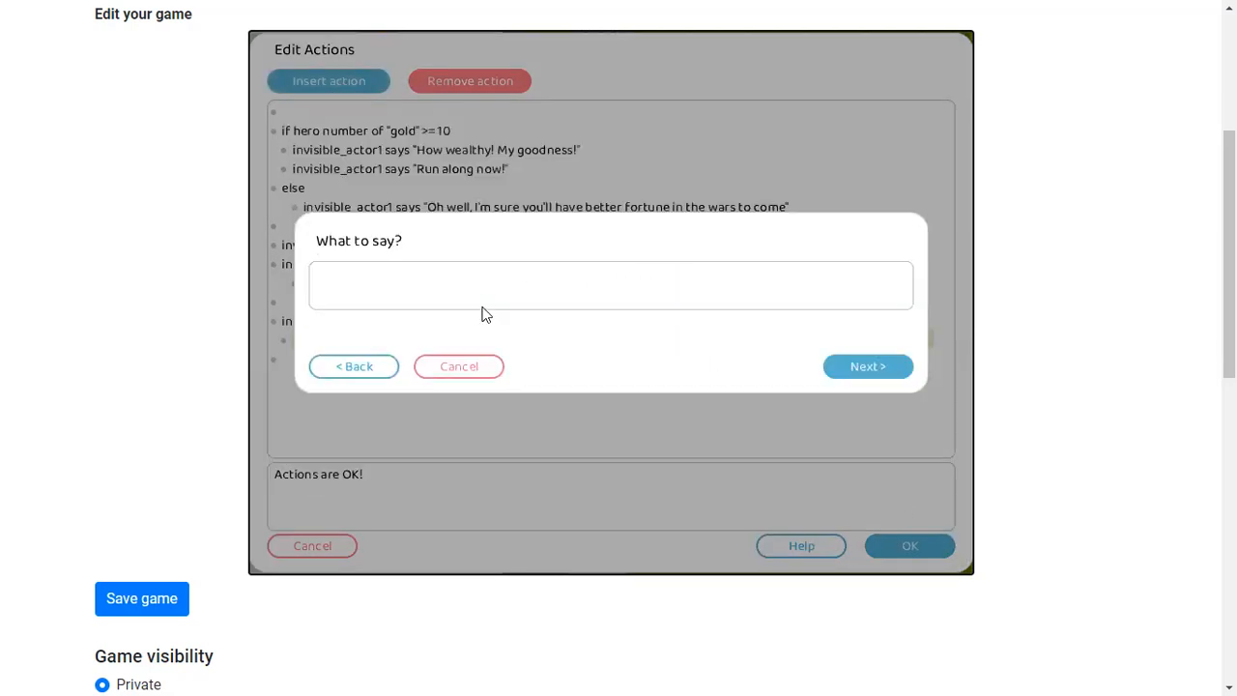
{"action": "type", "text": "Oh no we're doomed"}
{"action": "left_click", "coordinate": [848, 375]}
{"action": "left_click", "coordinate": [909, 545]}
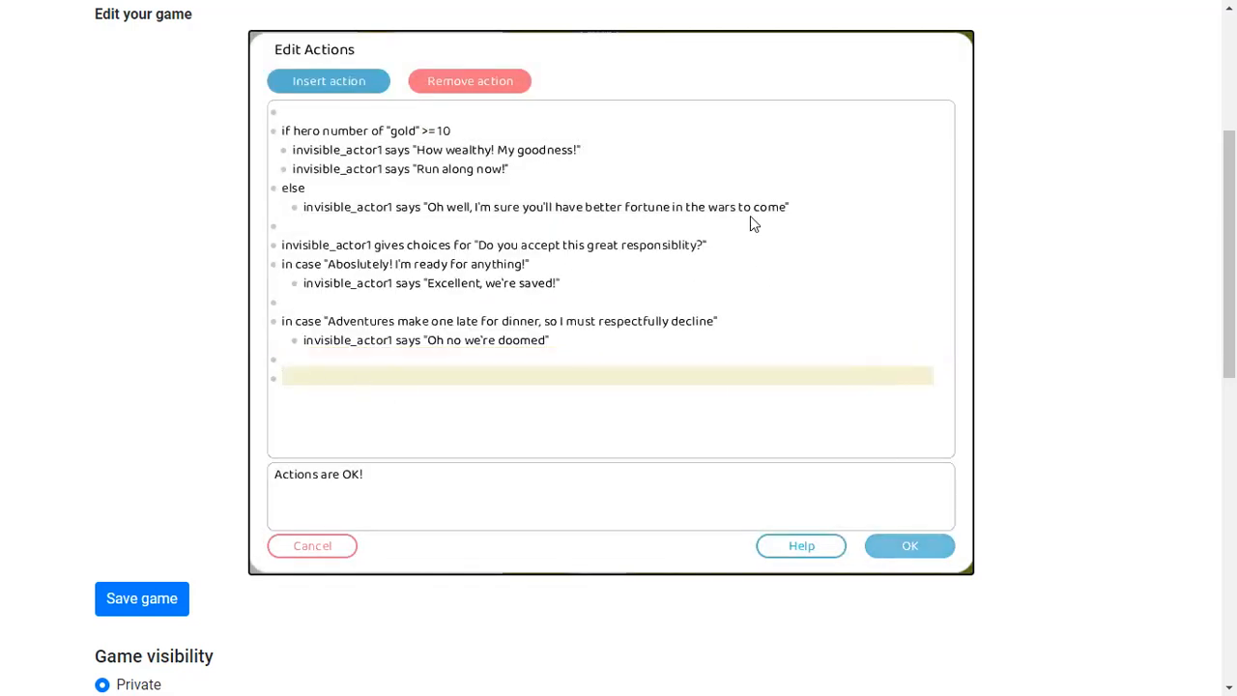
Playtest the scene, choosing the decline response in the invisible actor's choice dialog
{"action": "left_click", "coordinate": [485, 48]}
{"action": "key", "text": "space"}
{"action": "key", "text": "space"}
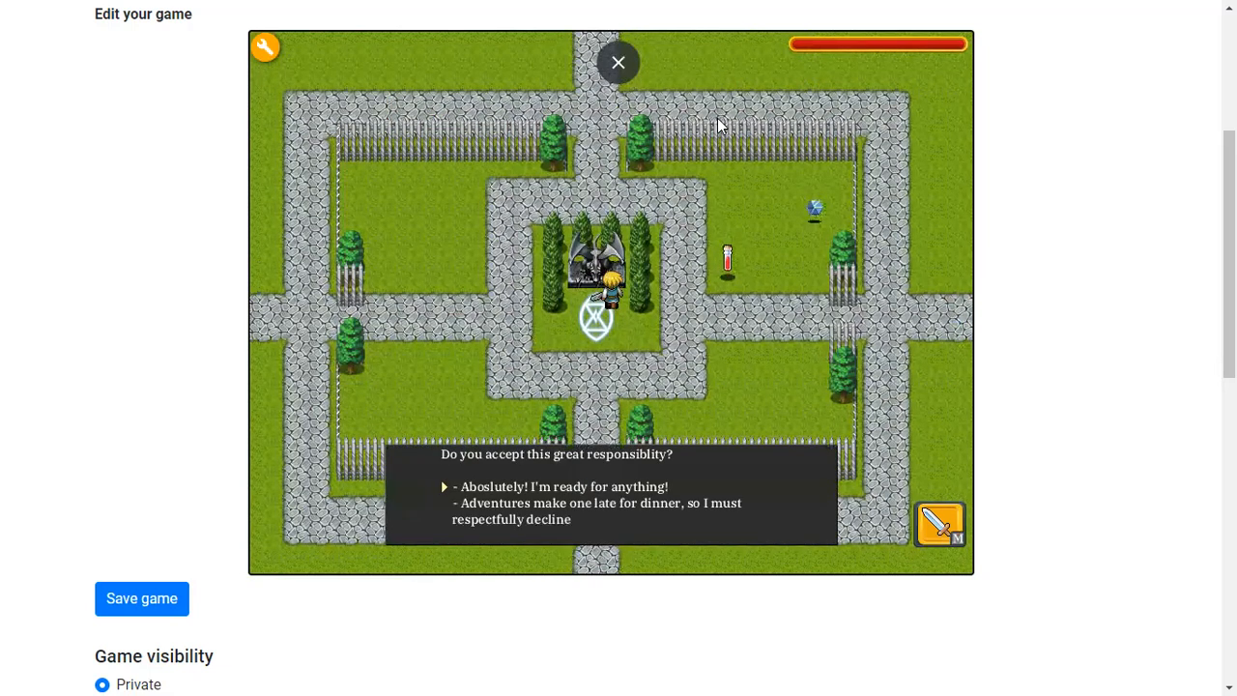
{"action": "key", "text": "space"}
{"action": "key", "text": "space"}
{"action": "key", "text": "m"}
{"action": "key", "text": "m"}
{"action": "key", "text": "m"}
{"action": "key", "text": "m"}
{"action": "key", "text": "m"}
{"action": "key", "text": "m"}
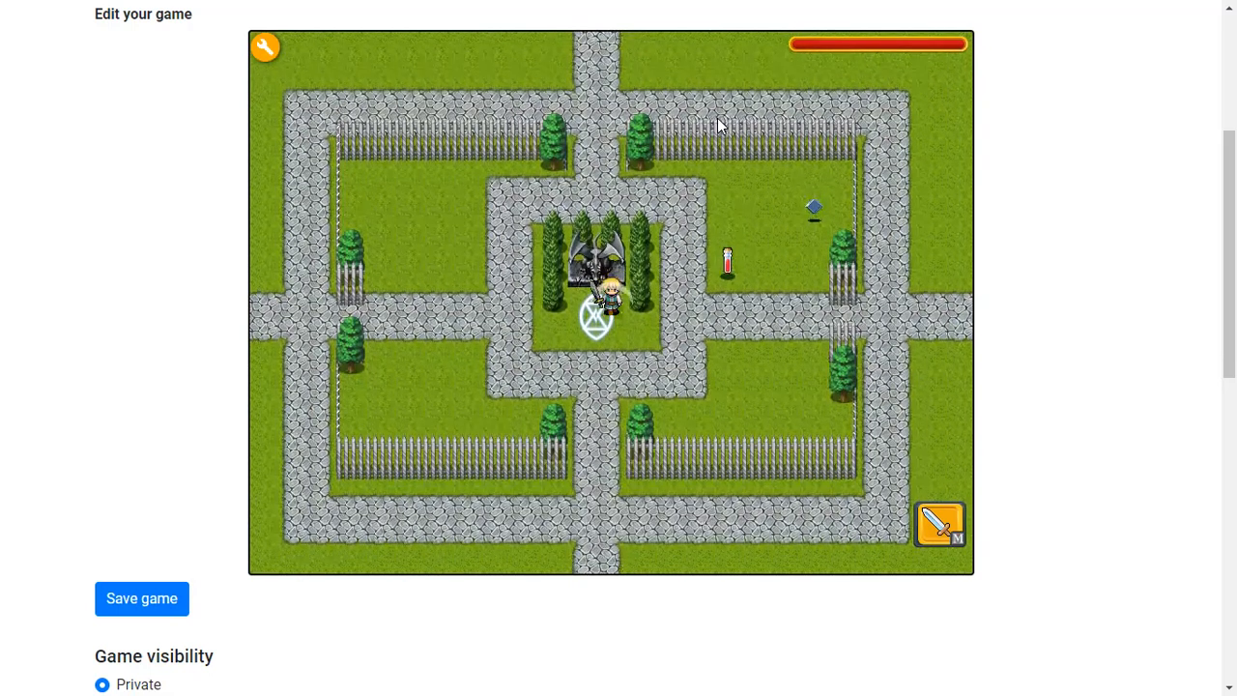
{"action": "key", "text": "space"}
{"action": "key", "text": "Down"}
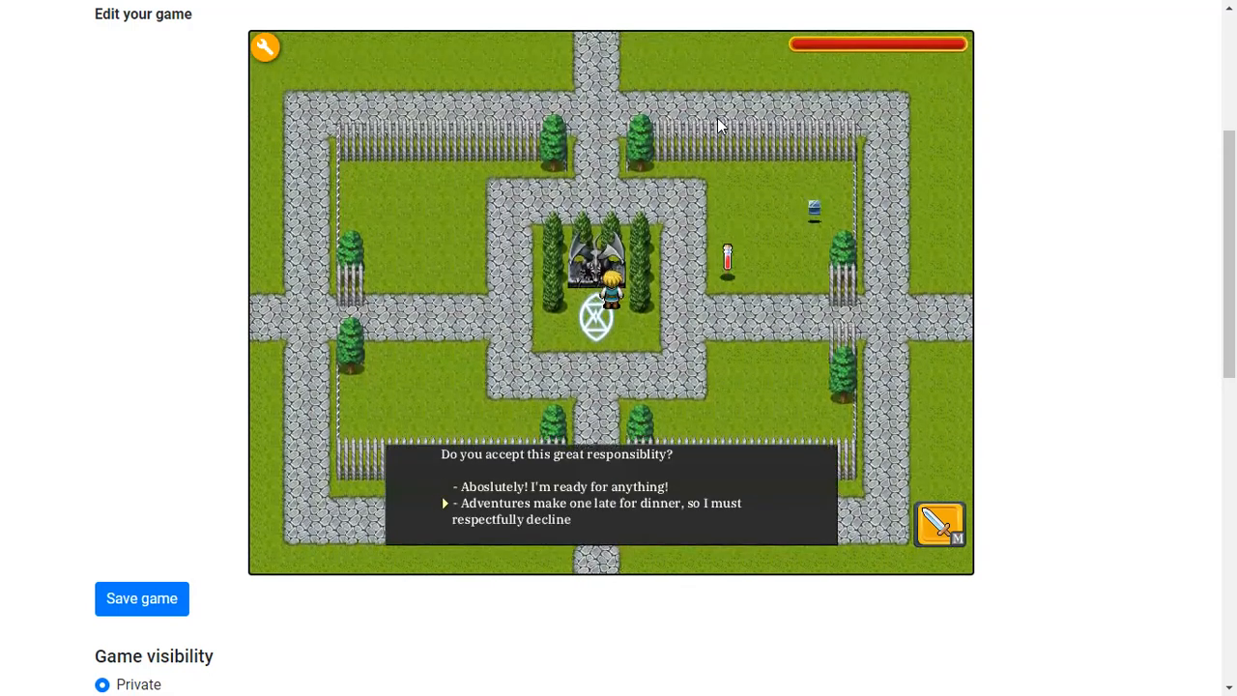
{"action": "key", "text": "space"}
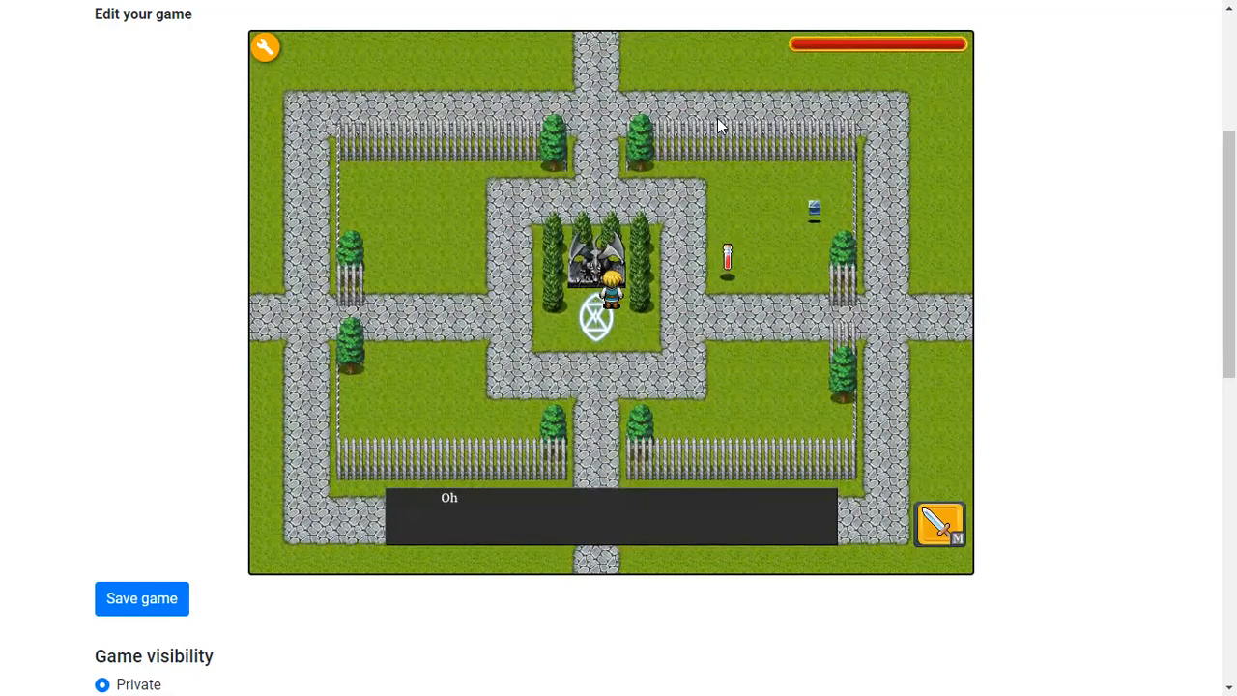
{"action": "key", "text": "space"}
{"action": "key", "text": "Down"}
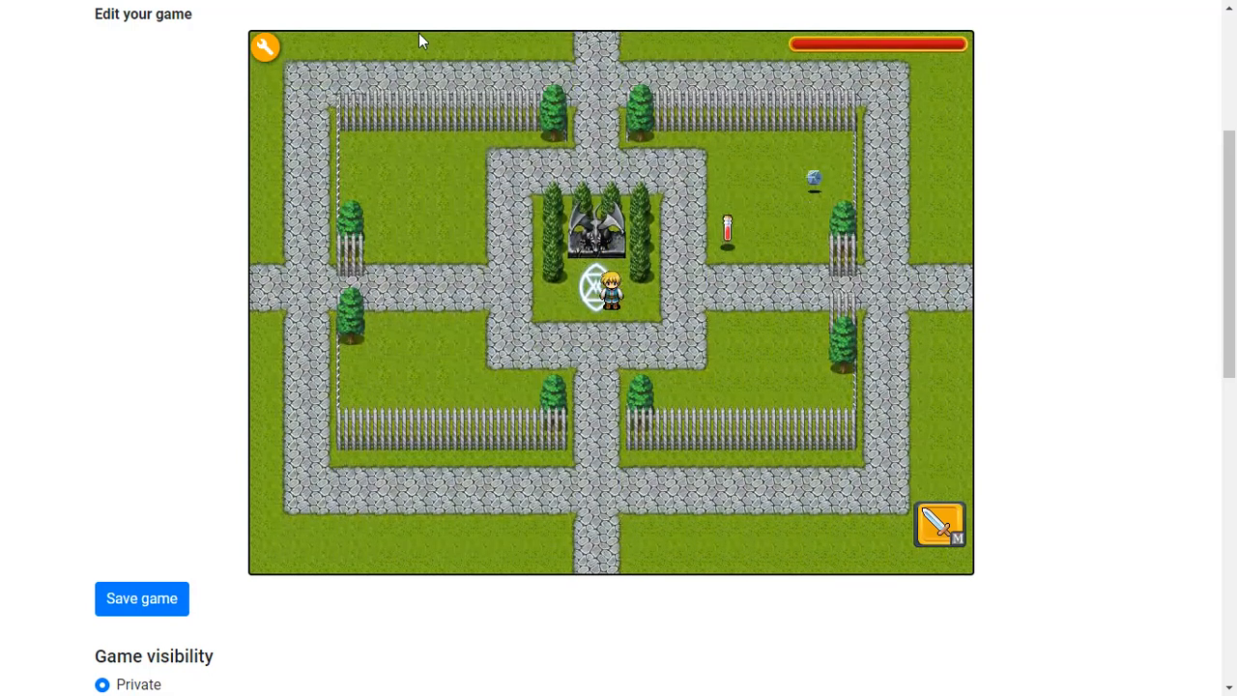
Return to edit mode, reopen the invisible actor's touch actions and select the "Excellent, we're saved!" line
{"action": "left_click", "coordinate": [262, 50]}
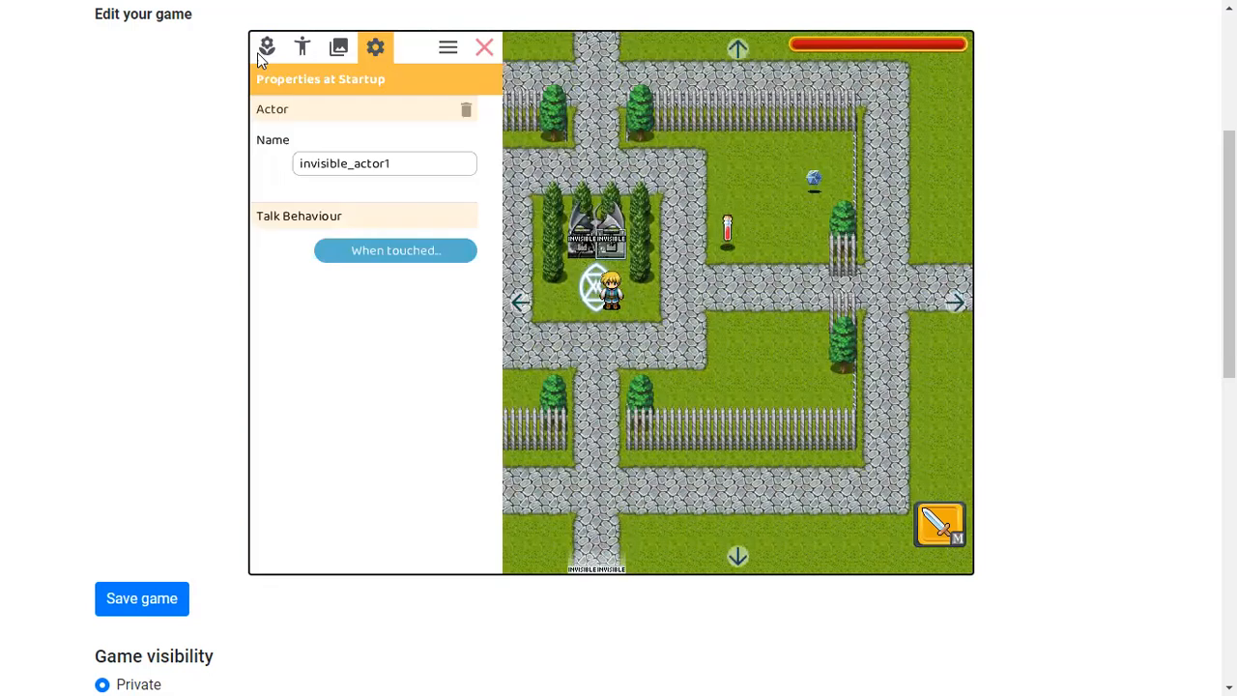
{"action": "left_click", "coordinate": [383, 250]}
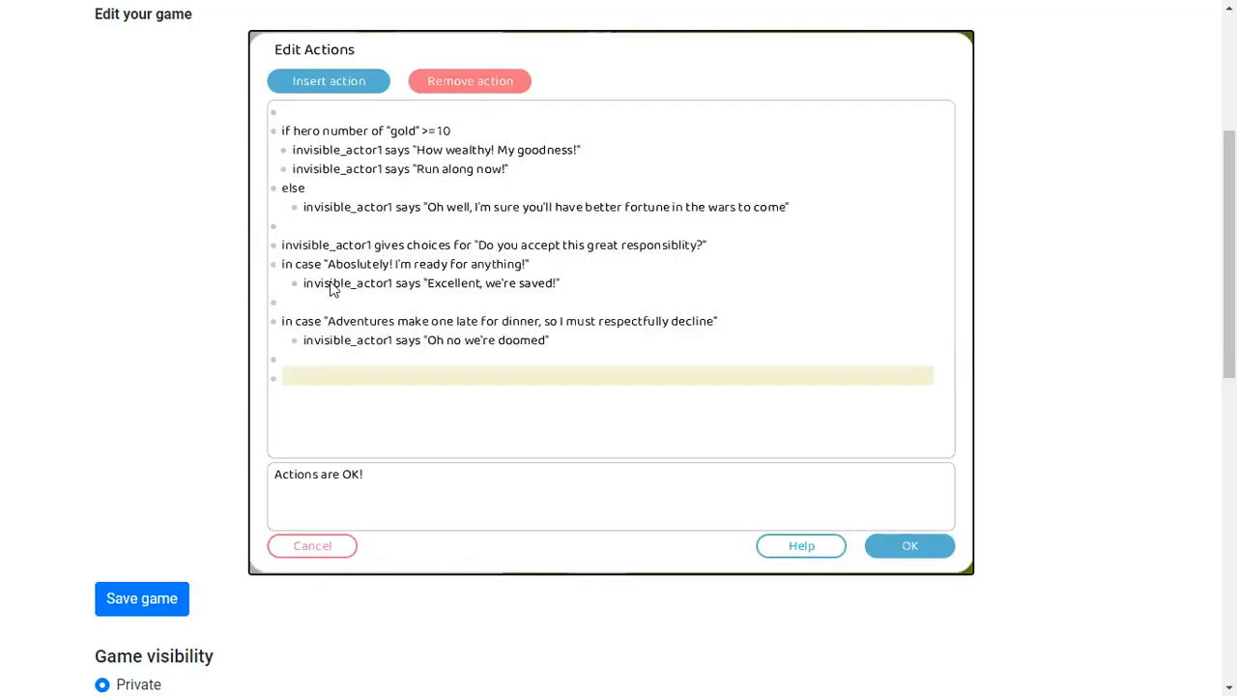
{"action": "left_click", "coordinate": [576, 282]}
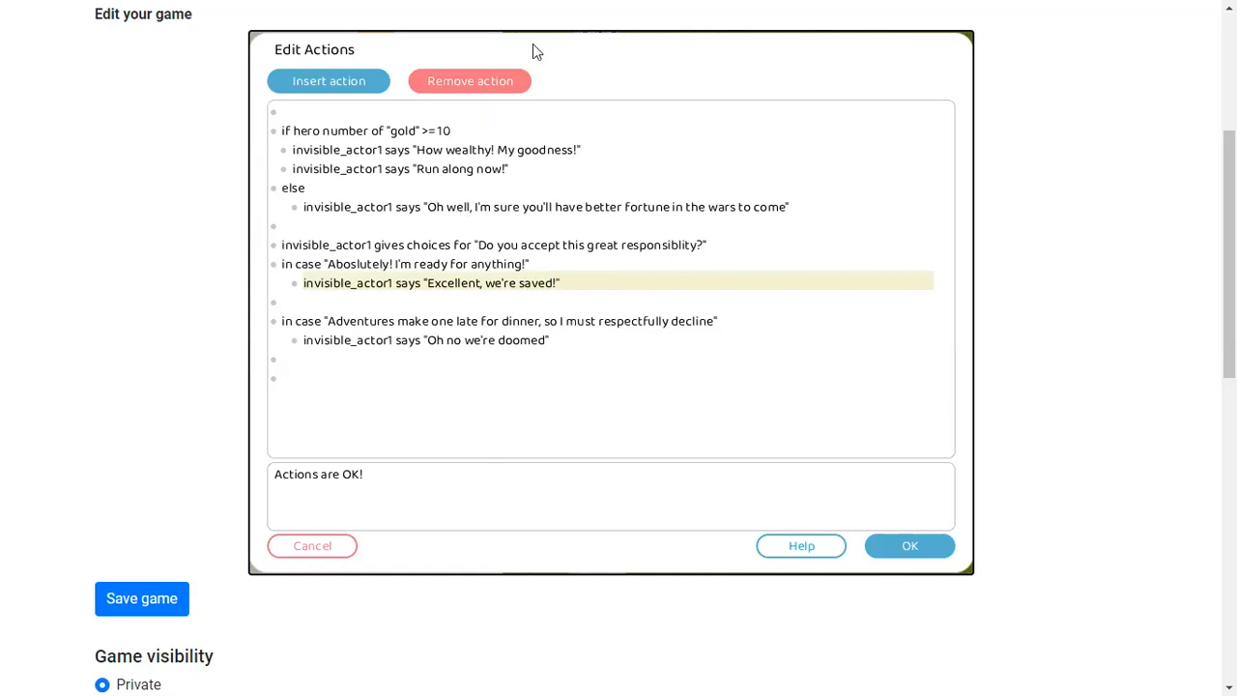
{"action": "mouse_move", "coordinate": [612, 67]}
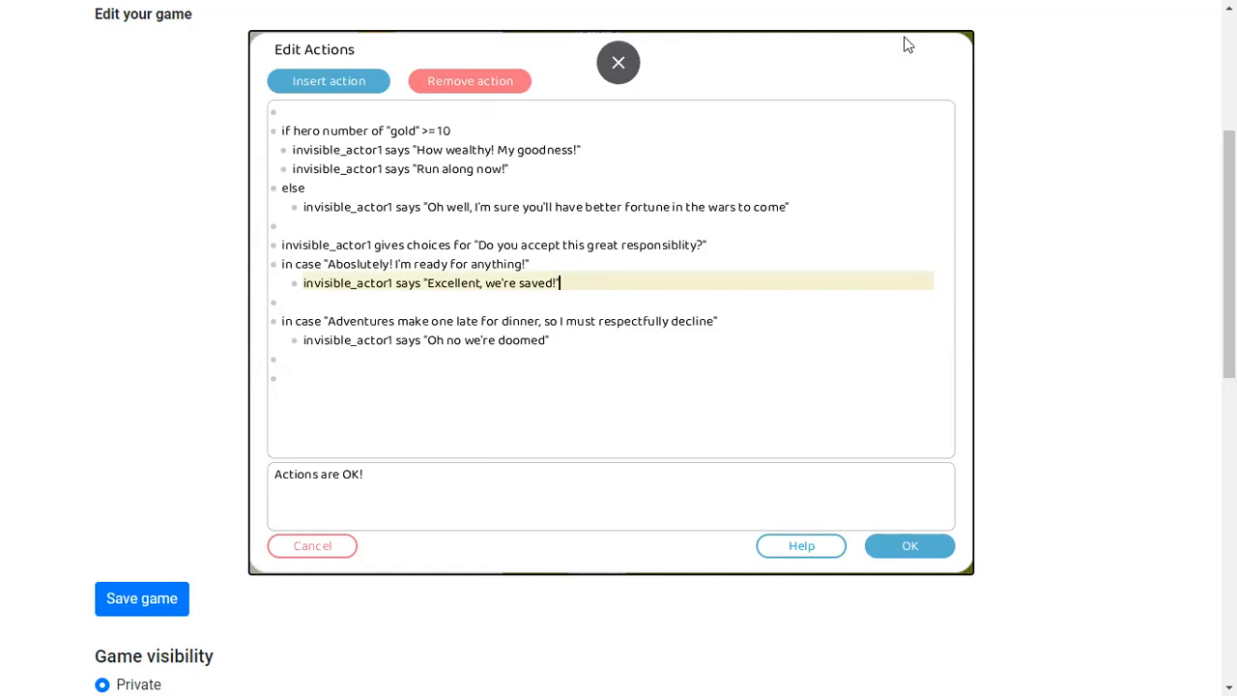
Exit full screen and open Google Drive in a new browser tab
{"action": "key", "text": "F11"}
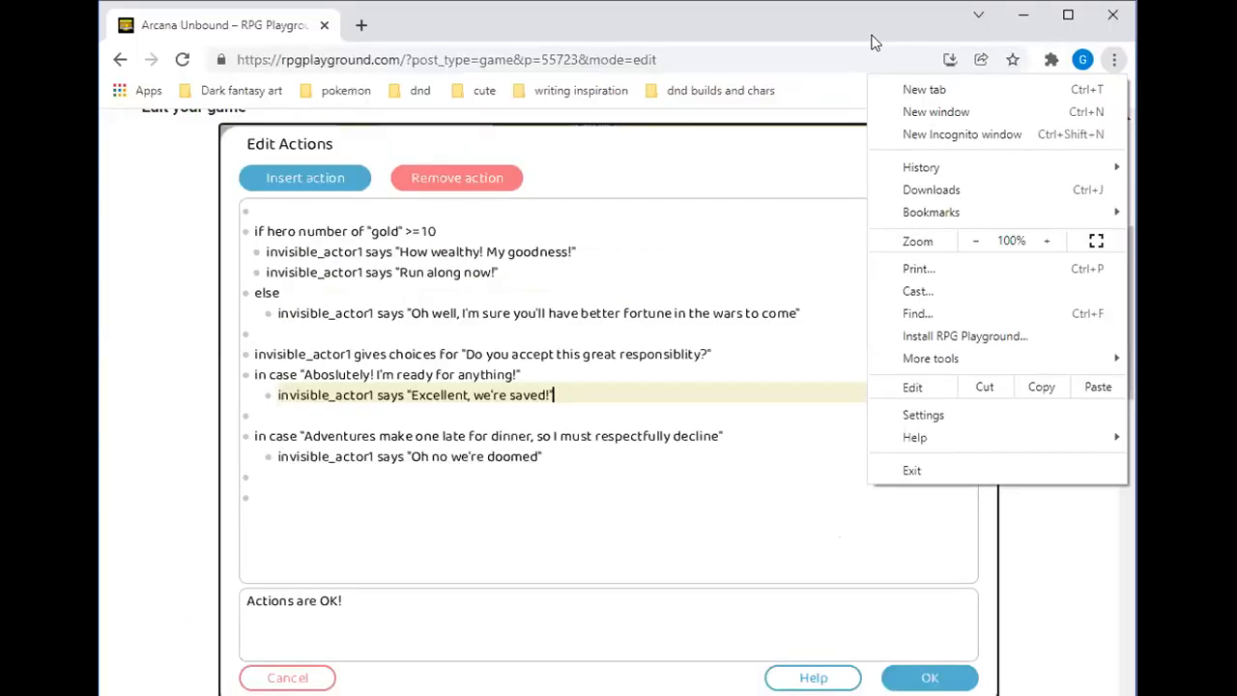
{"action": "left_click", "coordinate": [1082, 62]}
{"action": "left_click", "coordinate": [1058, 516]}
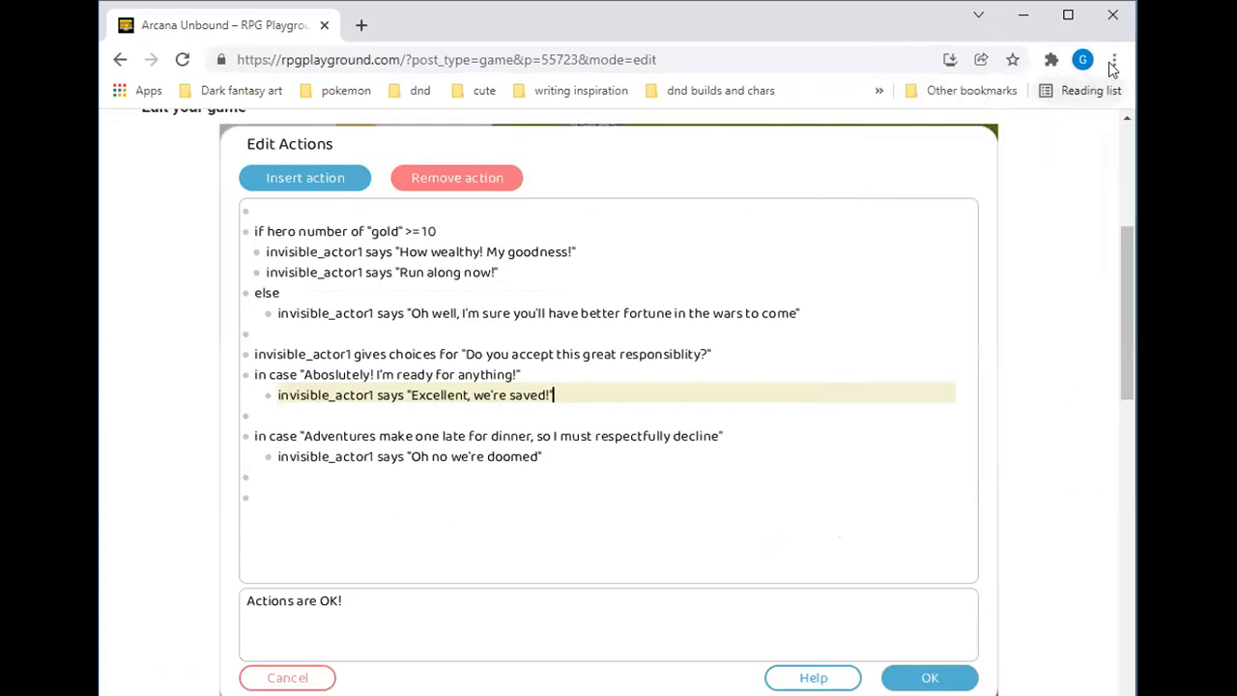
{"action": "left_click", "coordinate": [362, 25]}
{"action": "left_click", "coordinate": [1040, 141]}
{"action": "left_click", "coordinate": [954, 481]}
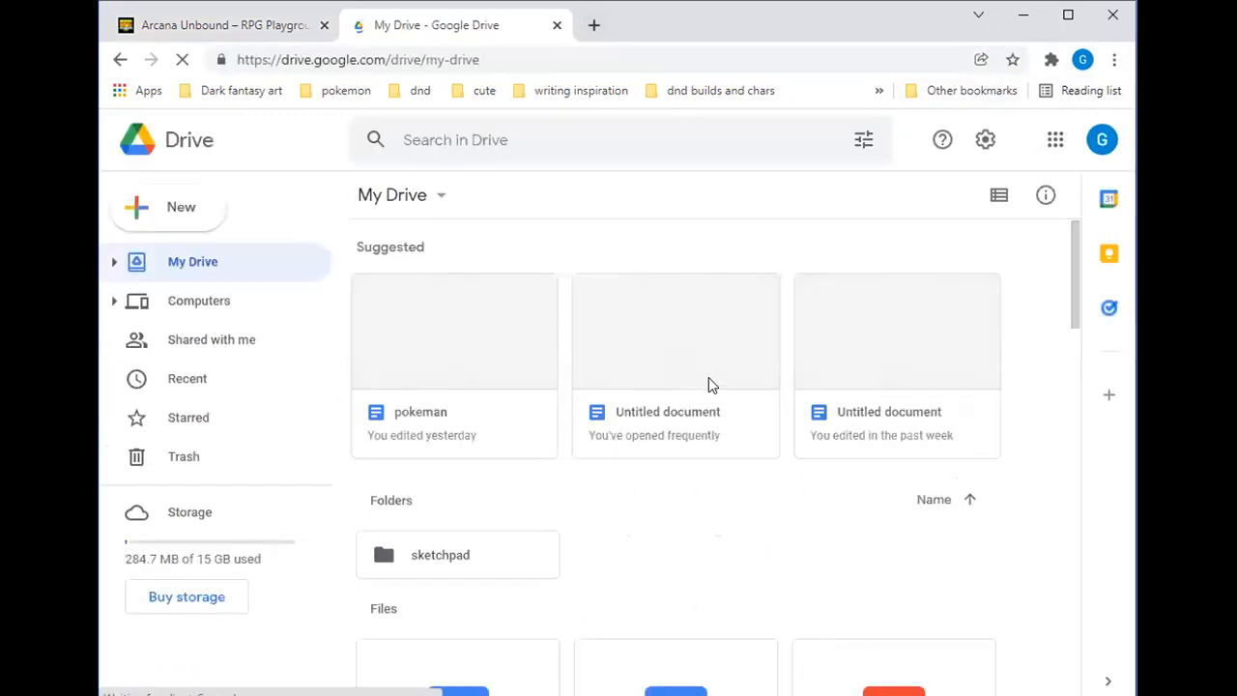
Open the Untitled document and copy the invisible_actor2 choices script from its first line through the "Check Stats" case
{"action": "left_click", "coordinate": [652, 338]}
{"action": "double_click", "coordinate": [653, 337]}
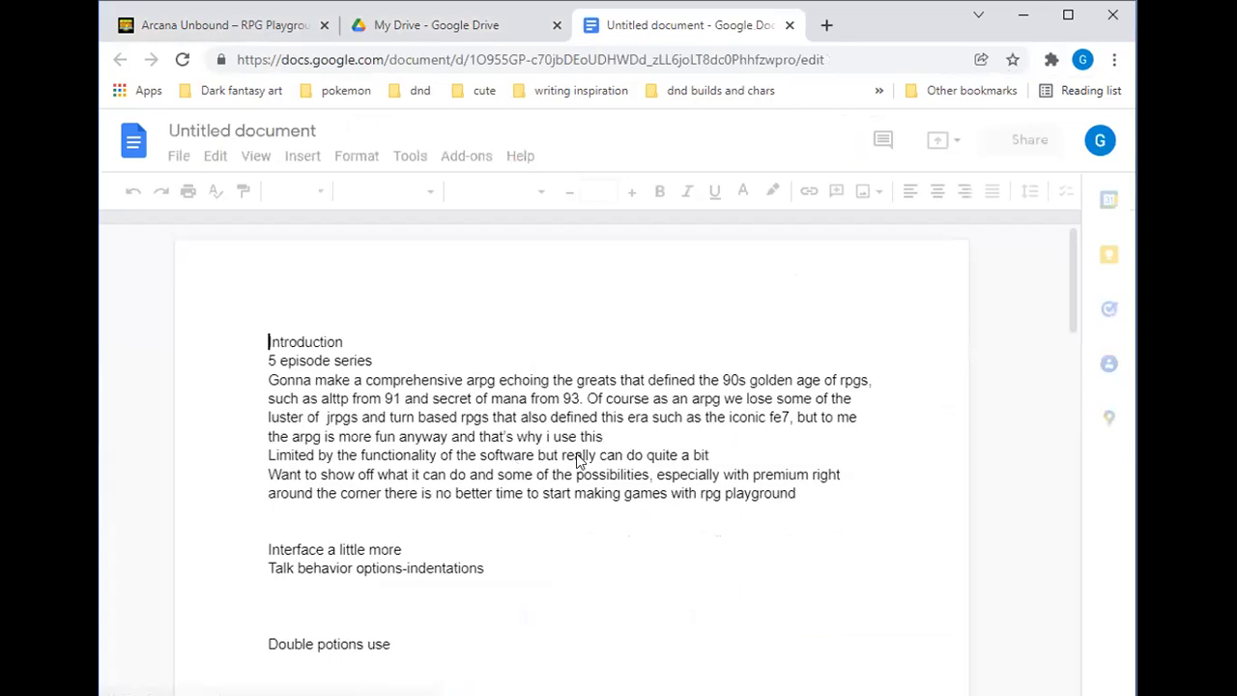
{"action": "scroll", "coordinate": [683, 473], "scroll_direction": "down", "scroll_amount": 15}
{"action": "scroll", "coordinate": [682, 472], "scroll_direction": "down", "scroll_amount": 3}
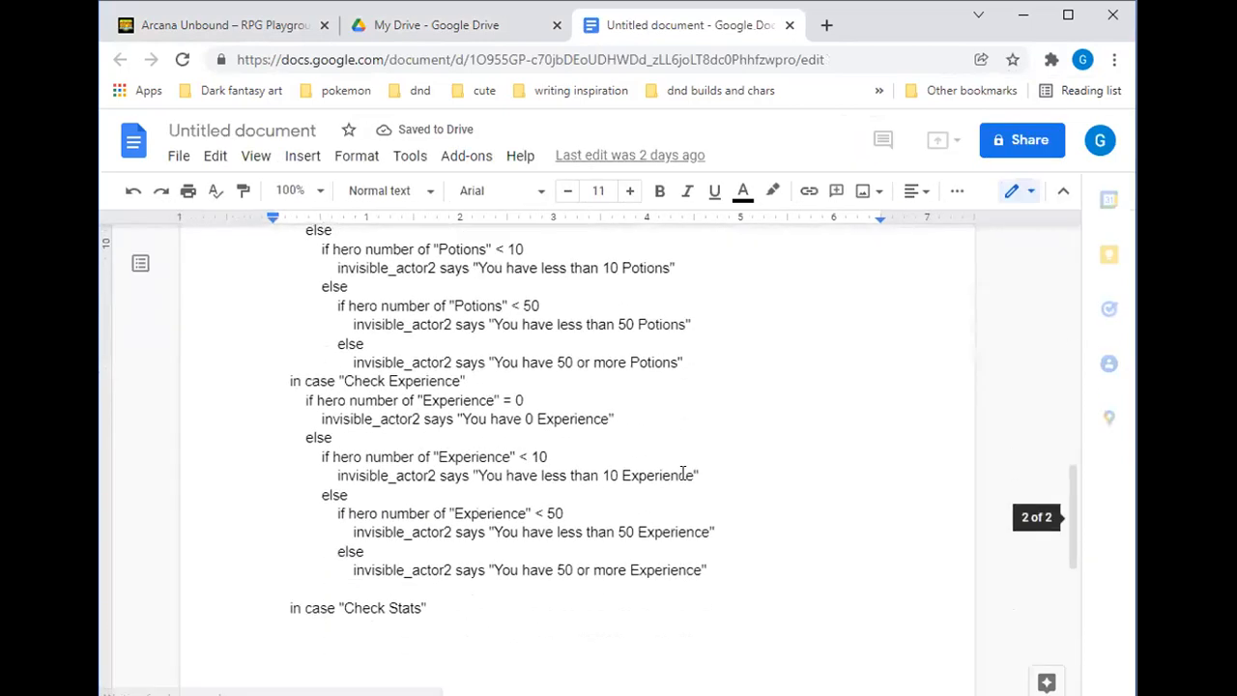
{"action": "left_click_drag", "start_coordinate": [760, 483], "coordinate": [342, 381]}
{"action": "scroll", "coordinate": [341, 382], "scroll_direction": "down", "scroll_amount": 4}
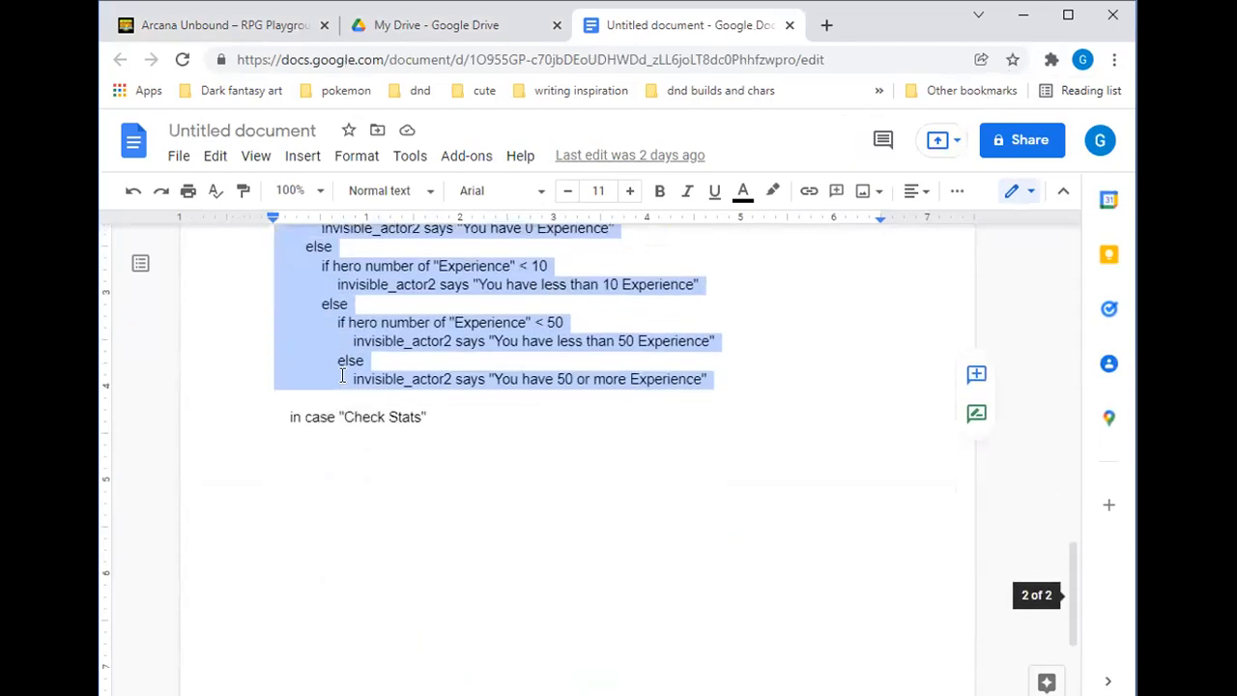
{"action": "left_click_drag", "start_coordinate": [434, 421], "coordinate": [278, 477]}
{"action": "scroll", "coordinate": [264, 469], "scroll_direction": "down", "scroll_amount": 2}
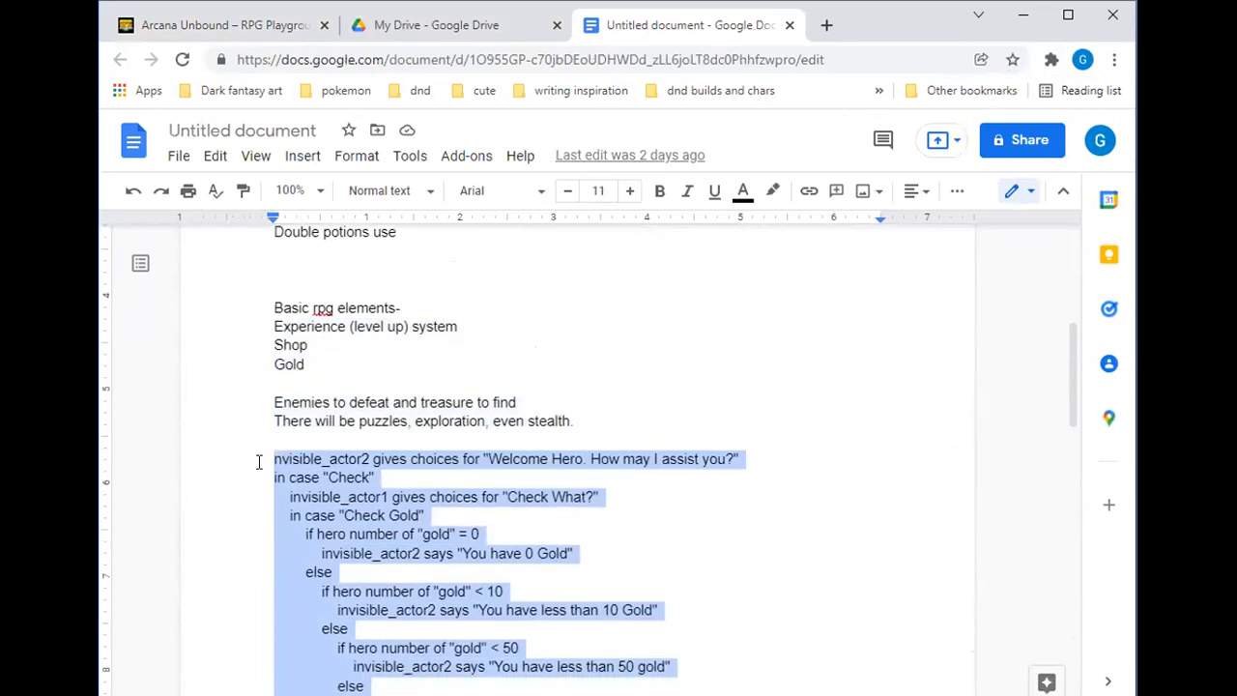
{"action": "right_click", "coordinate": [374, 399]}
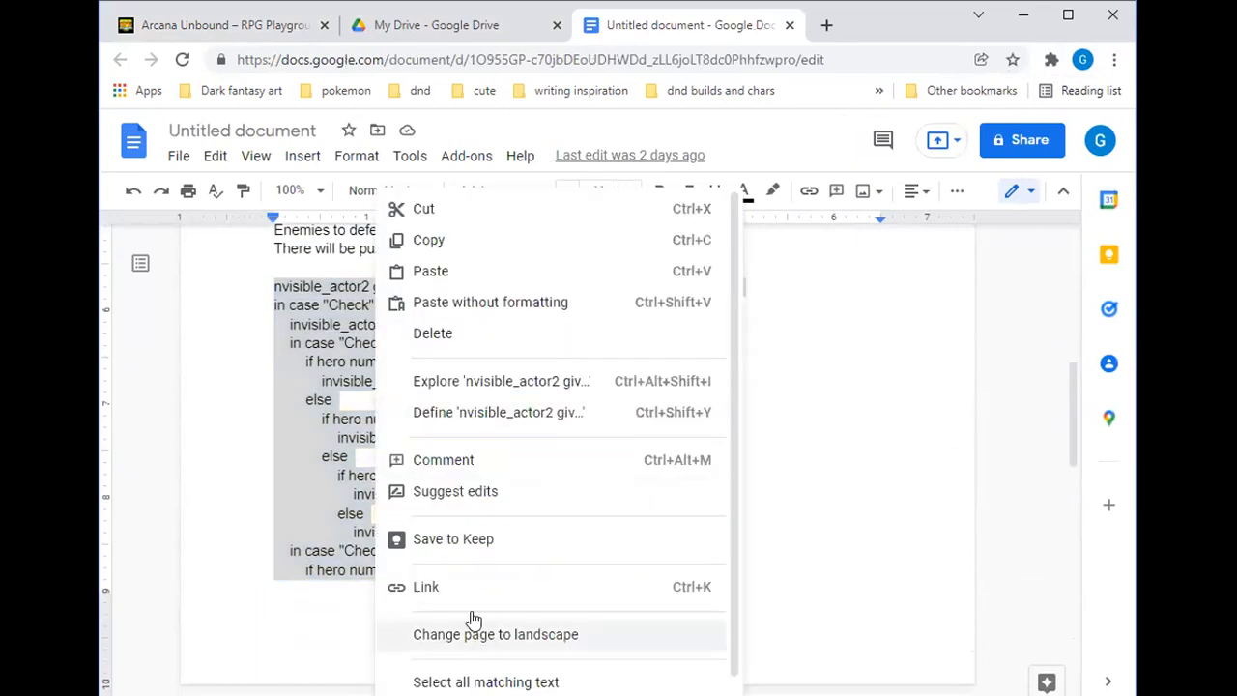
{"action": "left_click", "coordinate": [426, 239]}
Paste the copied script into the invisible actor's touch actions below the "Oh no we're doomed" line
{"action": "left_click", "coordinate": [222, 25]}
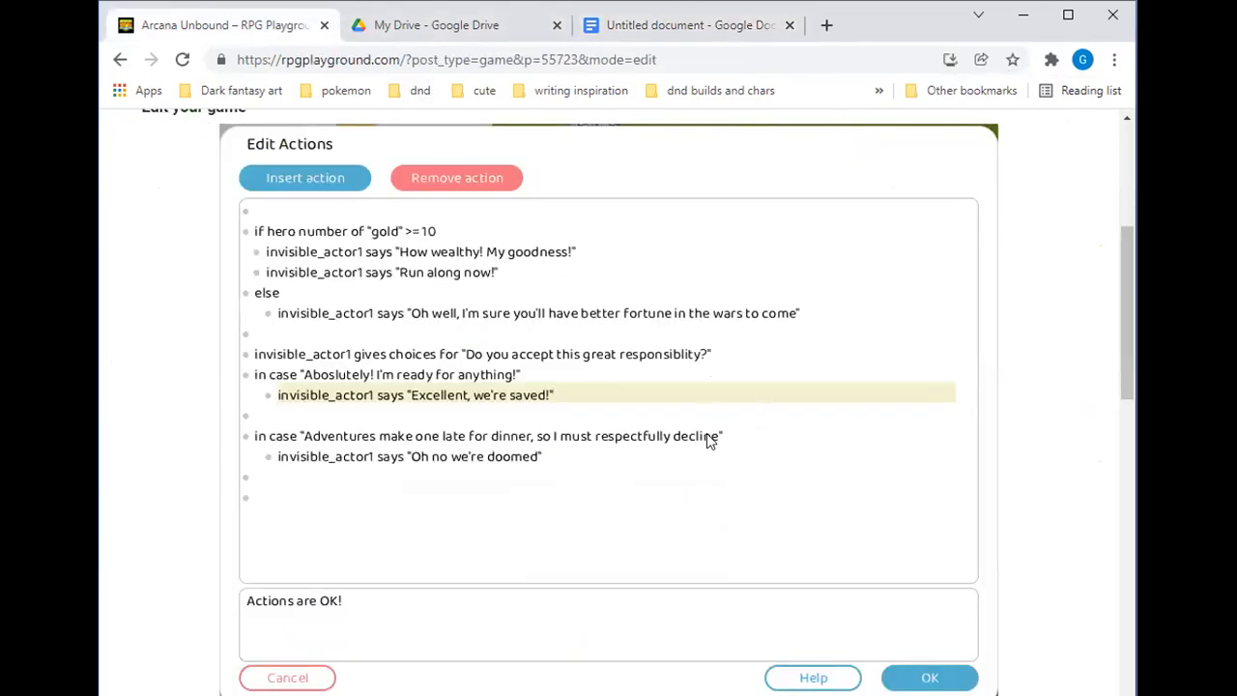
{"action": "left_click", "coordinate": [344, 477]}
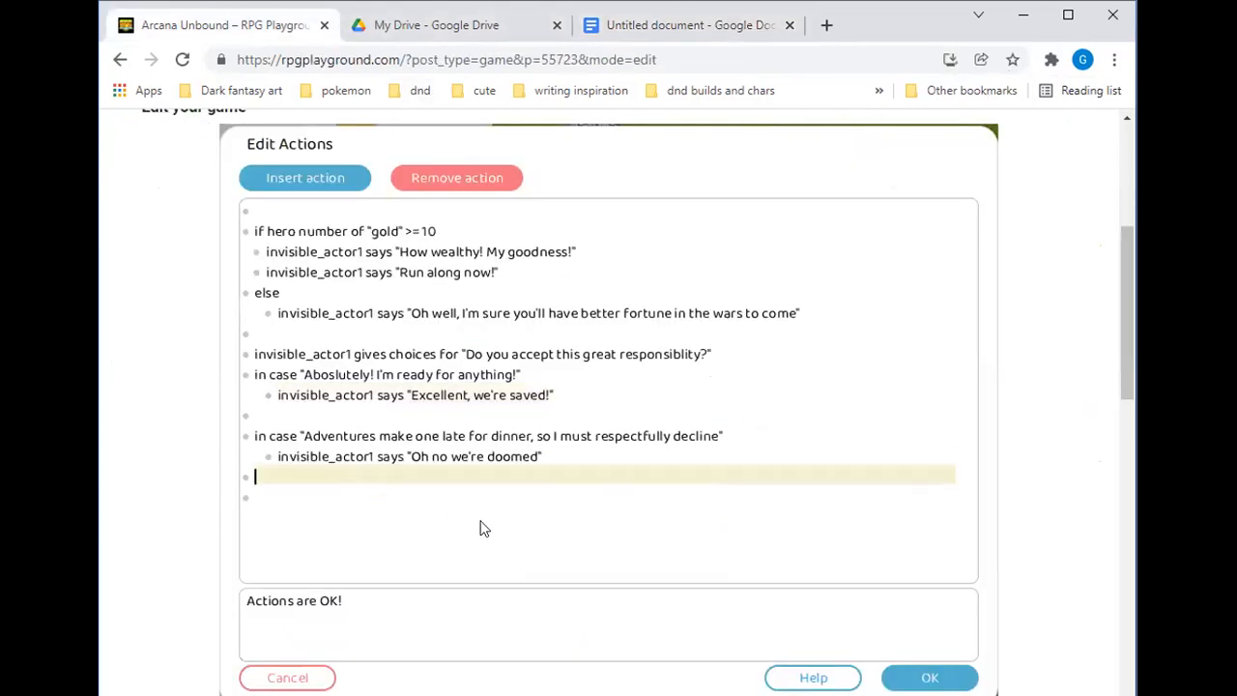
{"action": "key", "text": "ctrl+v"}
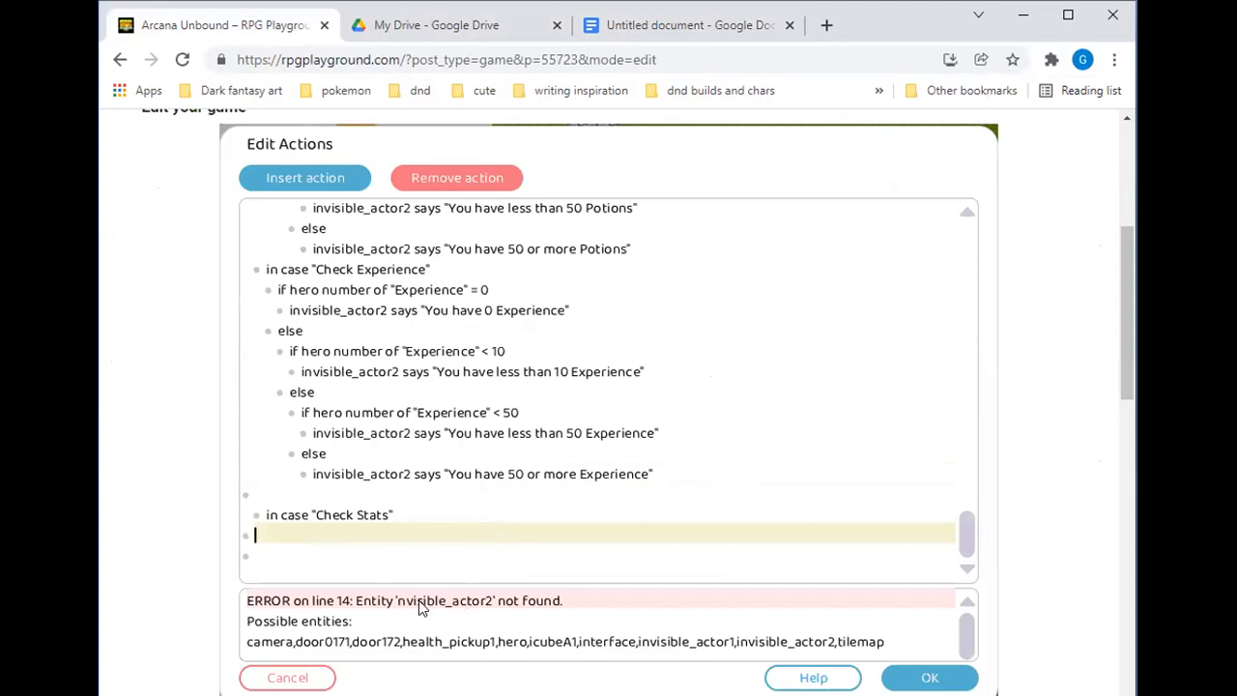
Correct the pasted choices line so its entity reads invisible_actor2
{"action": "left_click", "coordinate": [380, 493]}
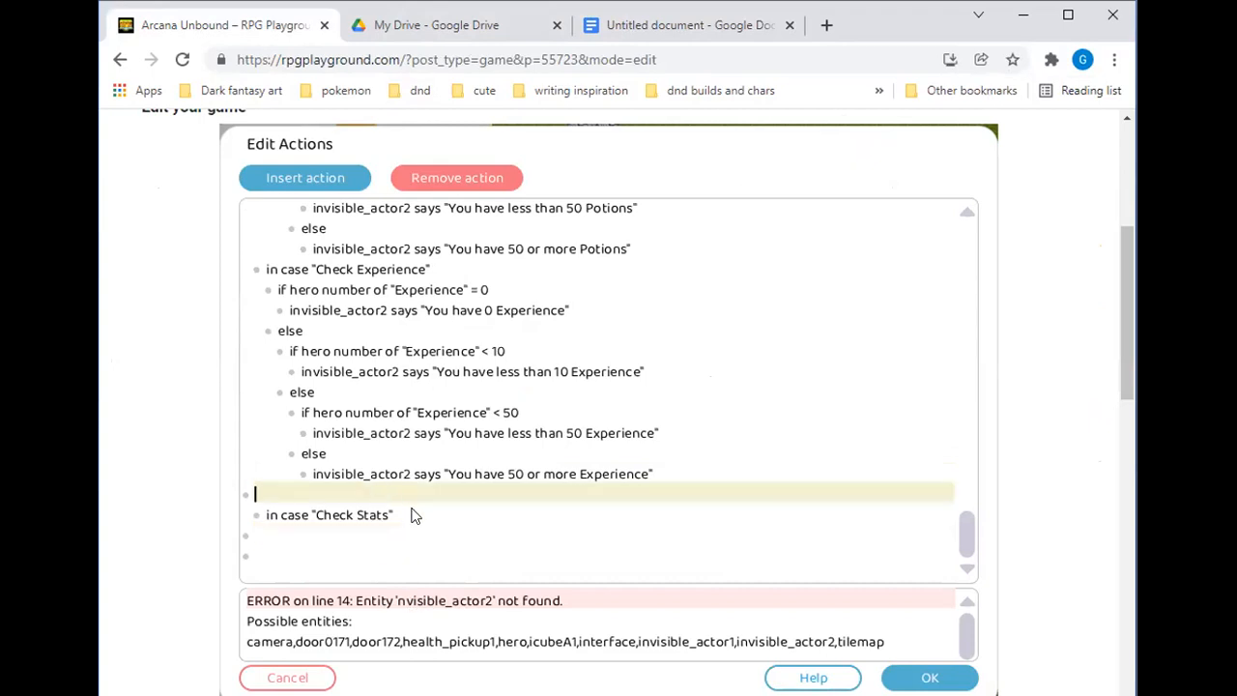
{"action": "scroll", "coordinate": [411, 513], "scroll_direction": "up", "scroll_amount": 1}
{"action": "scroll", "coordinate": [412, 515], "scroll_direction": "down", "scroll_amount": 1}
{"action": "left_click", "coordinate": [355, 556]}
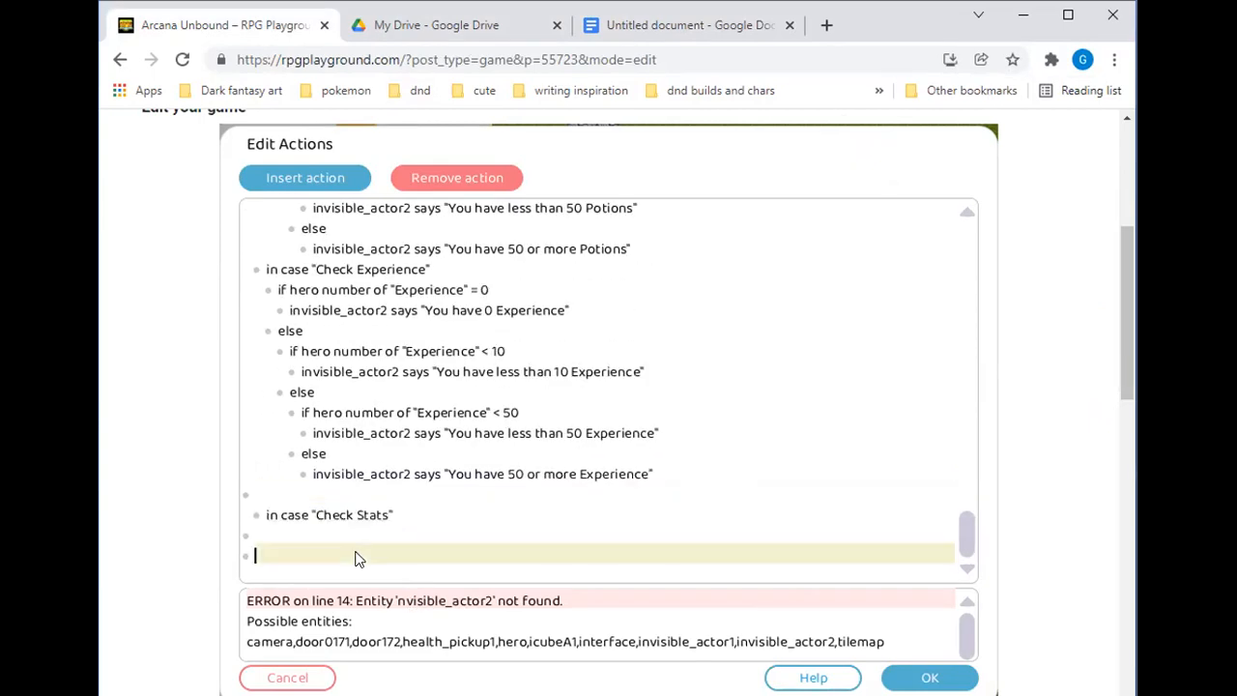
{"action": "scroll", "coordinate": [358, 495], "scroll_direction": "up", "scroll_amount": 6}
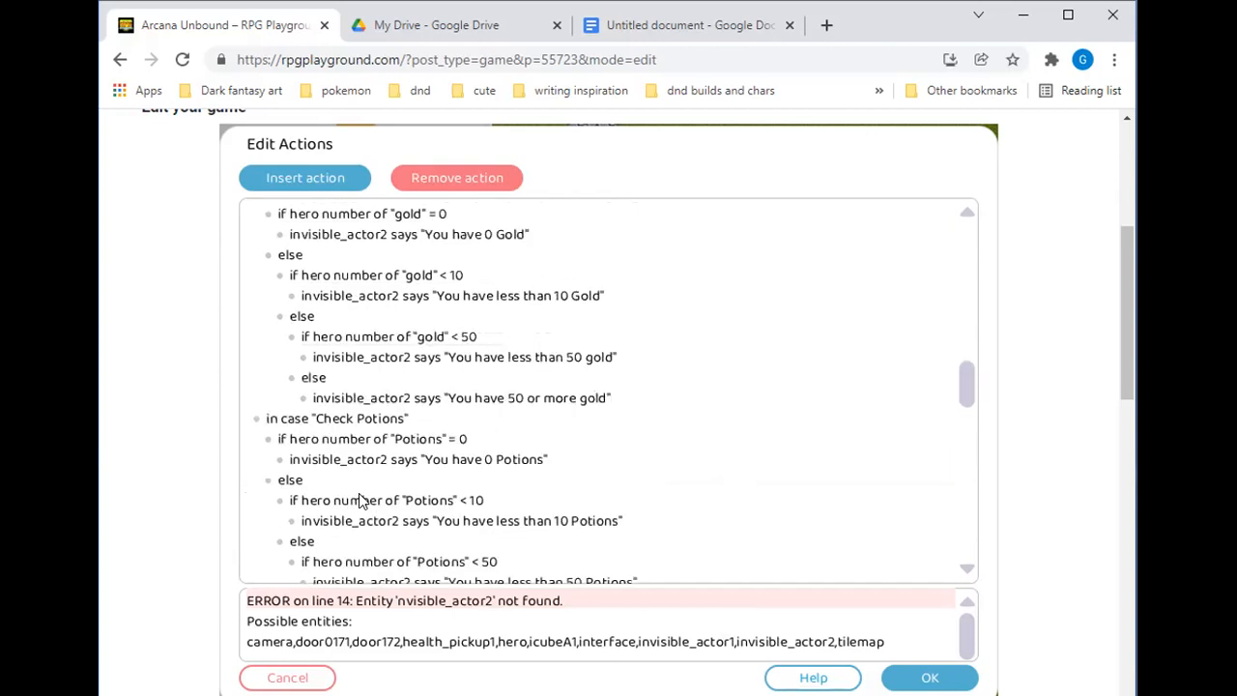
{"action": "scroll", "coordinate": [359, 498], "scroll_direction": "up", "scroll_amount": 3}
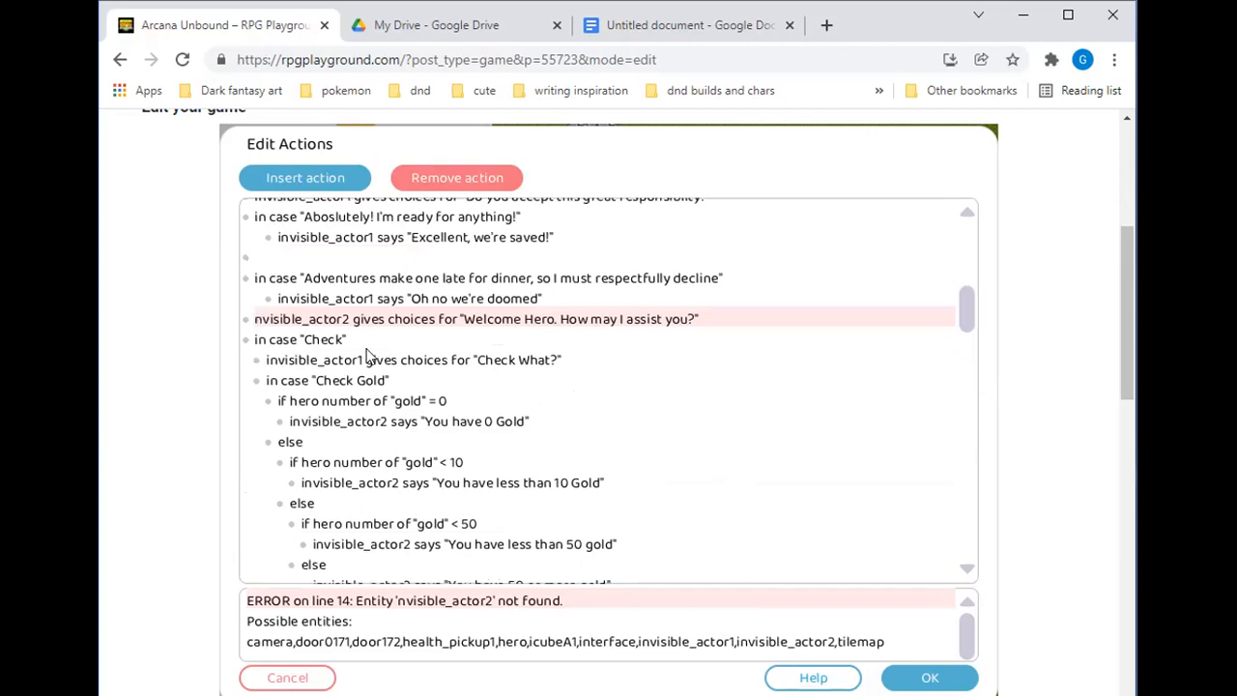
{"action": "type", "text": "i"}
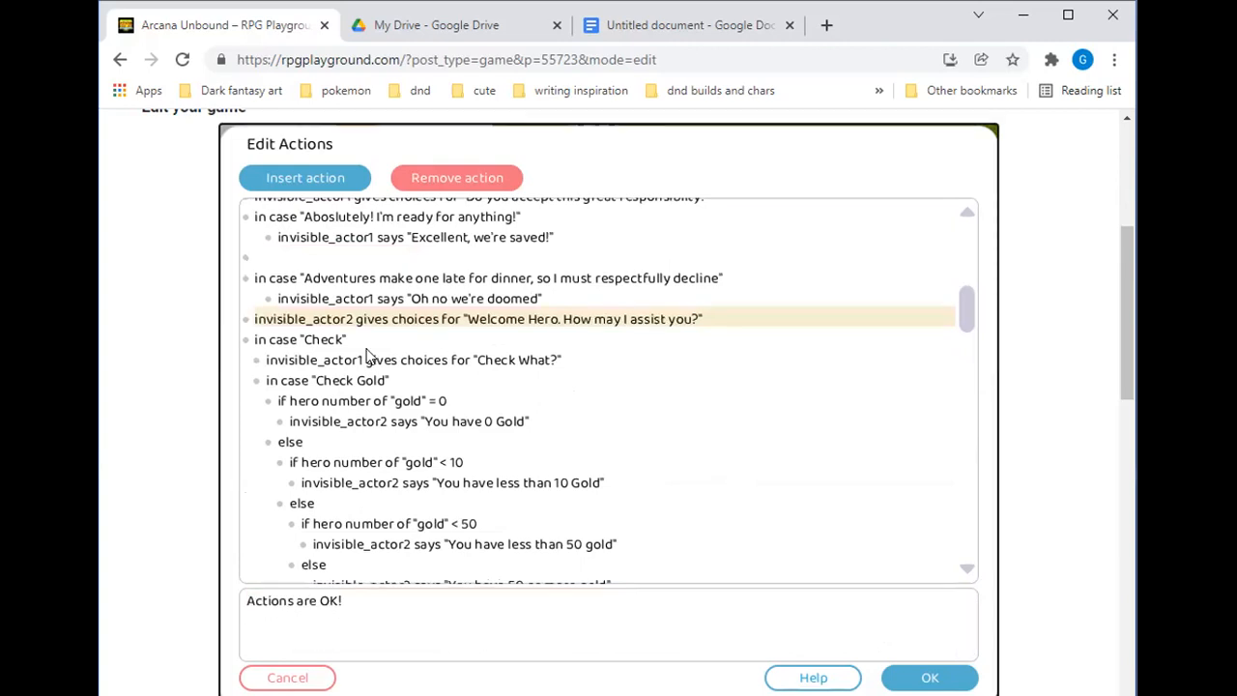
Delete the old gold check and the earlier accept choice actions, plus the leftover empty line
{"action": "scroll", "coordinate": [535, 363], "scroll_direction": "up", "scroll_amount": 5}
{"action": "left_click_drag", "start_coordinate": [561, 367], "coordinate": [169, 188]}
{"action": "left_click_drag", "start_coordinate": [580, 395], "coordinate": [250, 205]}
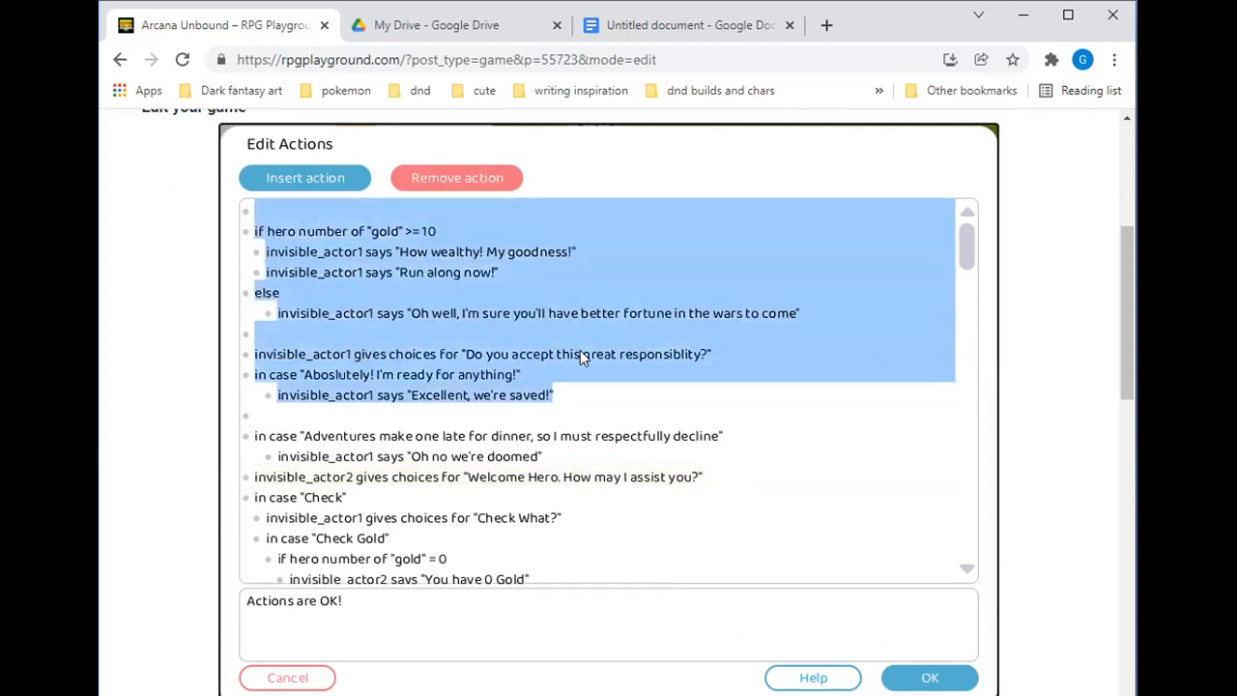
{"action": "key", "text": "Delete"}
{"action": "left_click", "coordinate": [246, 215]}
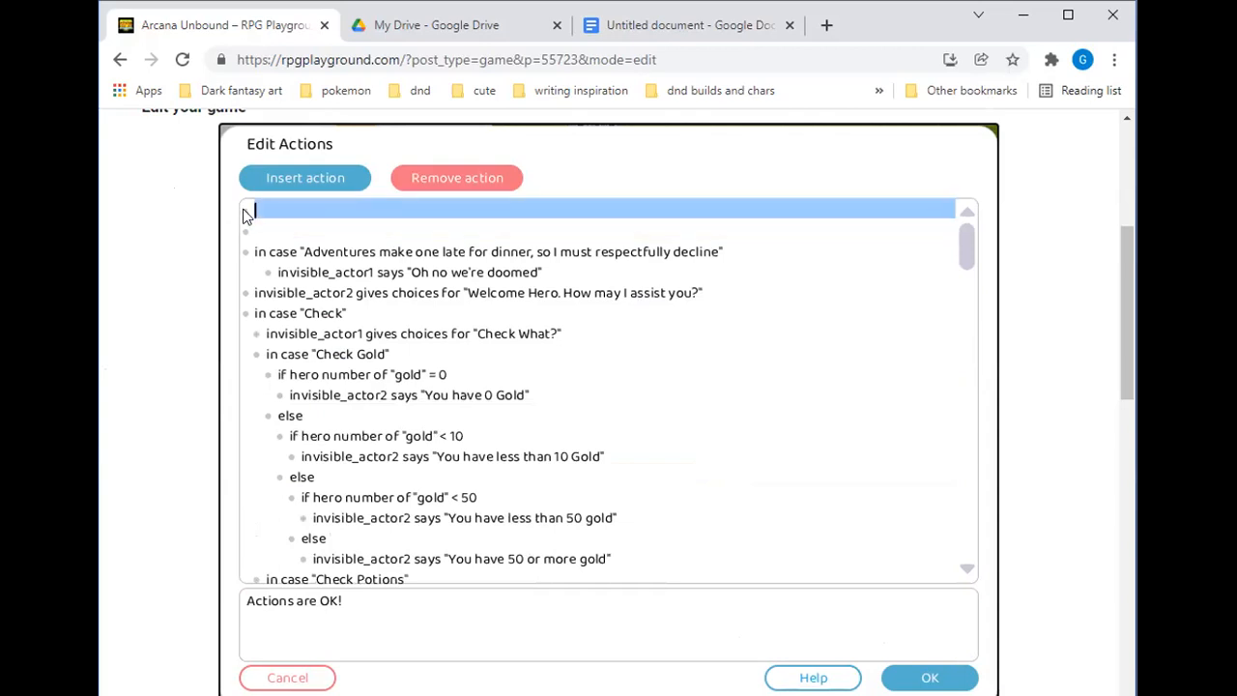
{"action": "key", "text": "Delete"}
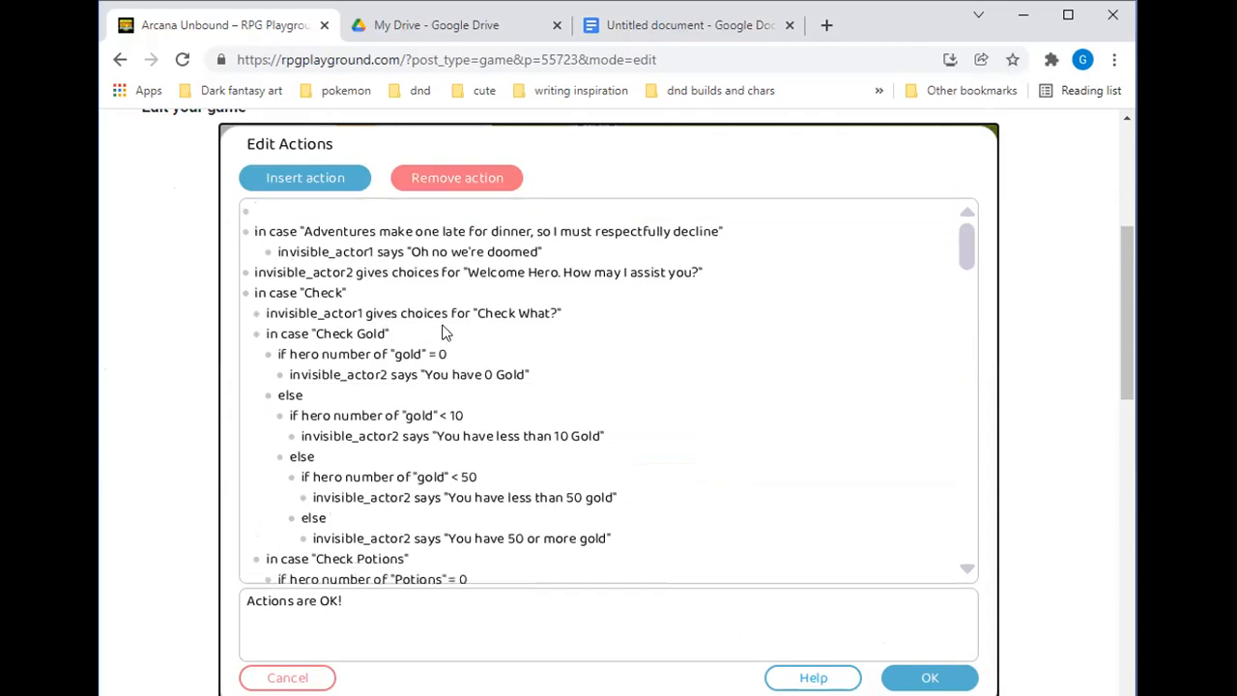
Scroll through the pasted choice script to review its cases
{"action": "scroll", "coordinate": [460, 320], "scroll_direction": "down", "scroll_amount": 2}
{"action": "scroll", "coordinate": [460, 286], "scroll_direction": "up", "scroll_amount": 2}
{"action": "scroll", "coordinate": [610, 292], "scroll_direction": "down", "scroll_amount": 1}
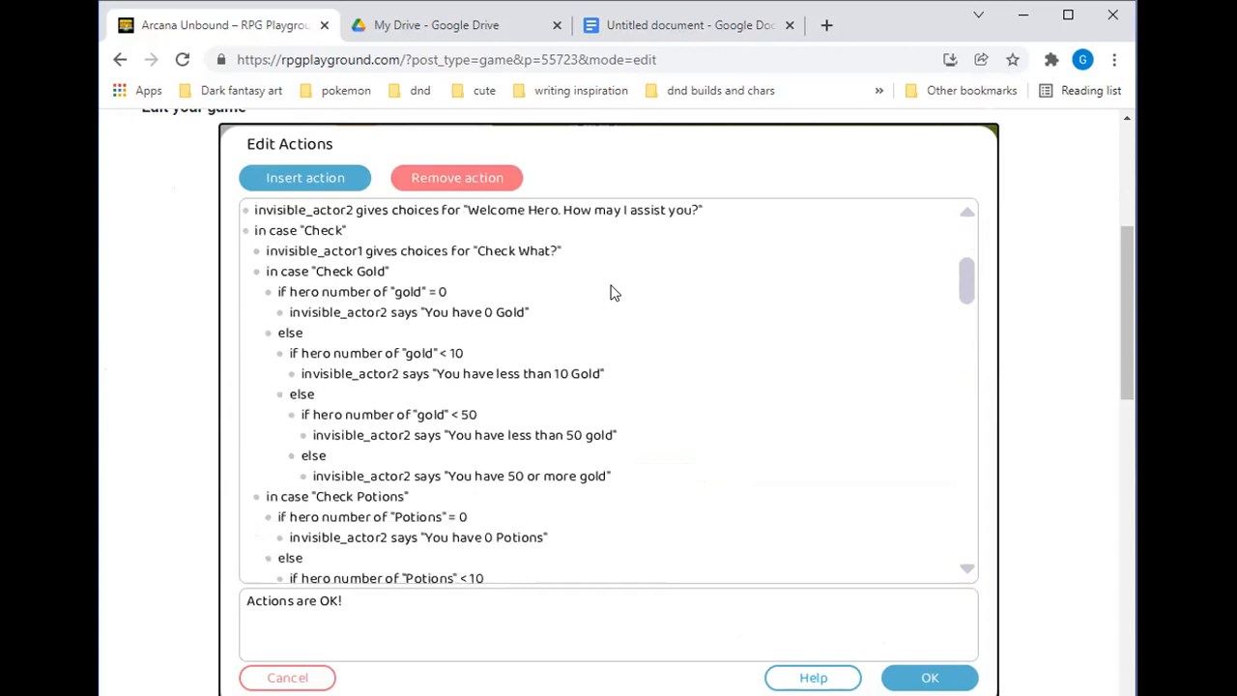
{"action": "scroll", "coordinate": [611, 292], "scroll_direction": "up", "scroll_amount": 1}
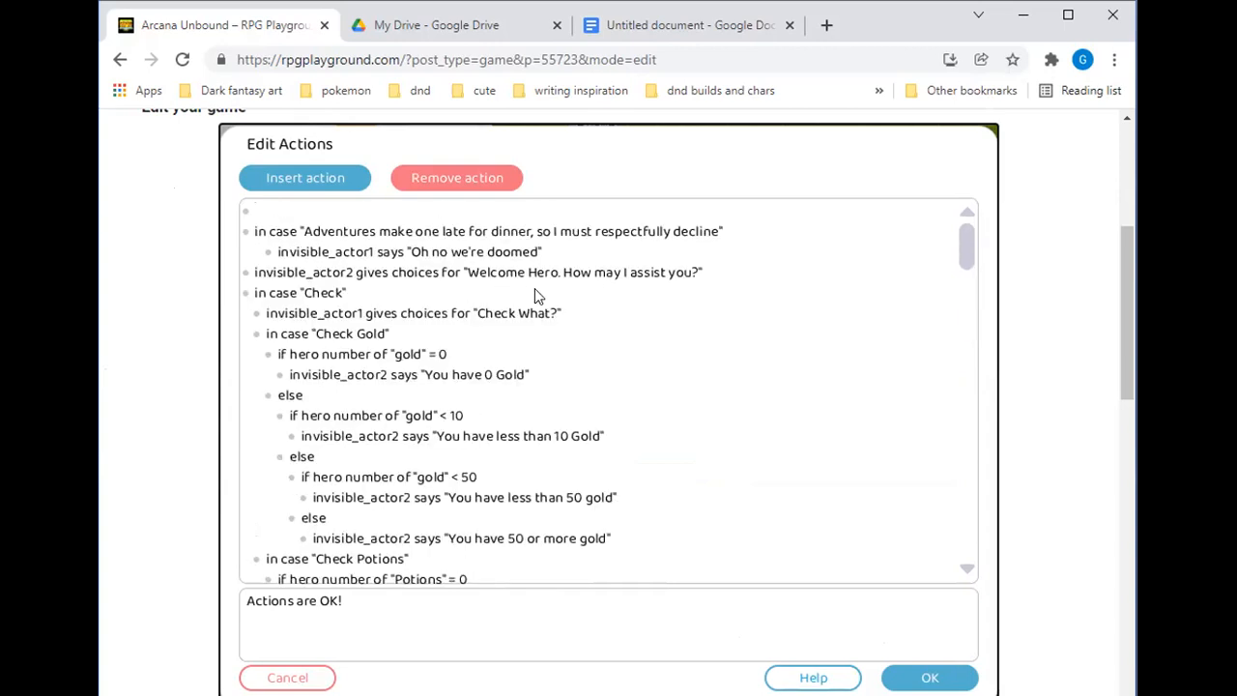
{"action": "scroll", "coordinate": [538, 395], "scroll_direction": "down", "scroll_amount": 3}
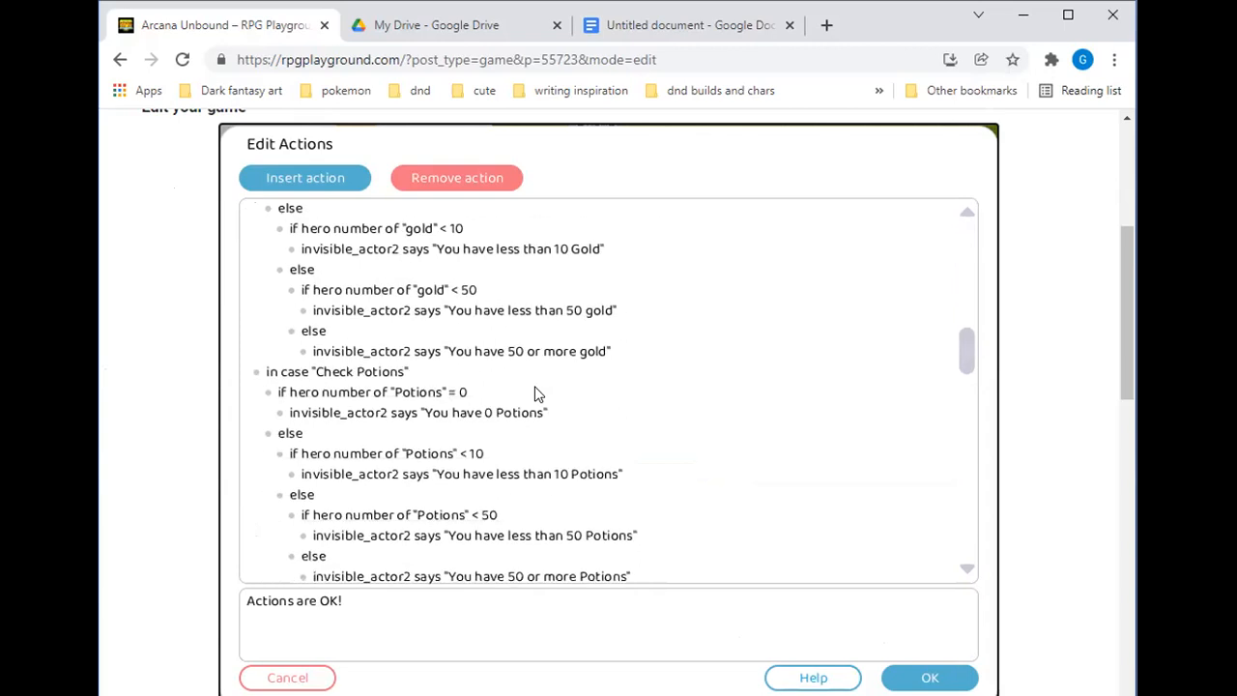
{"action": "scroll", "coordinate": [539, 395], "scroll_direction": "up", "scroll_amount": 3}
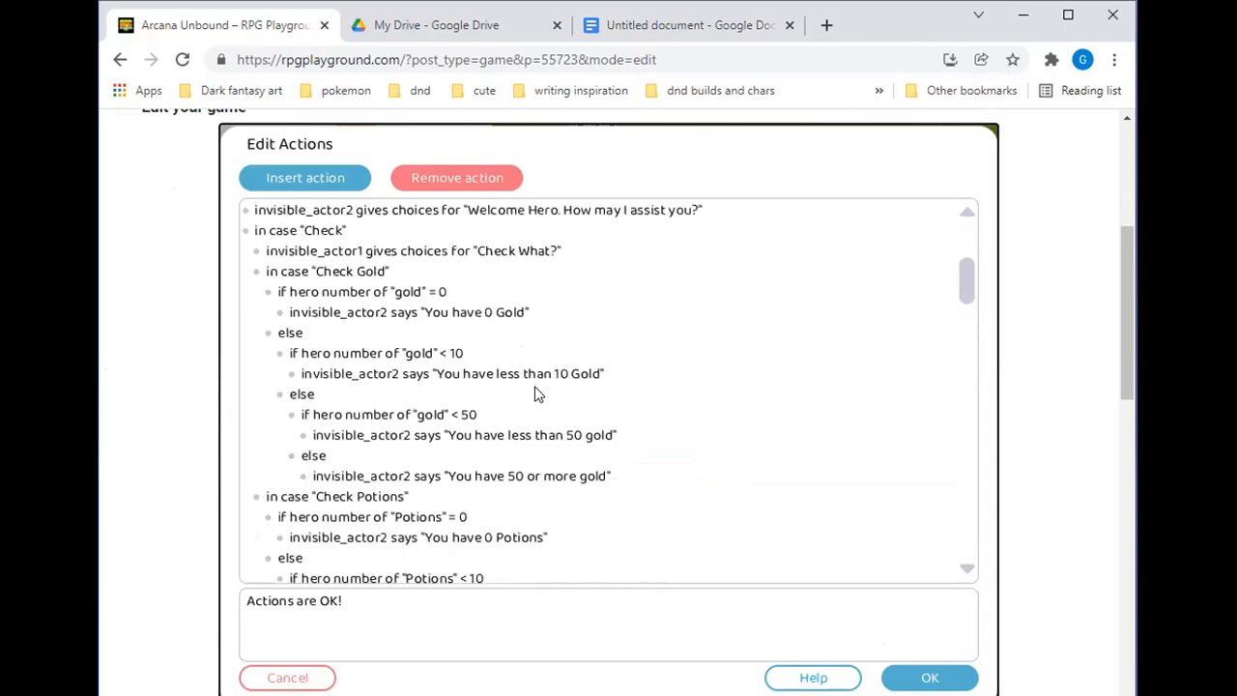
{"action": "scroll", "coordinate": [404, 355], "scroll_direction": "down", "scroll_amount": 2}
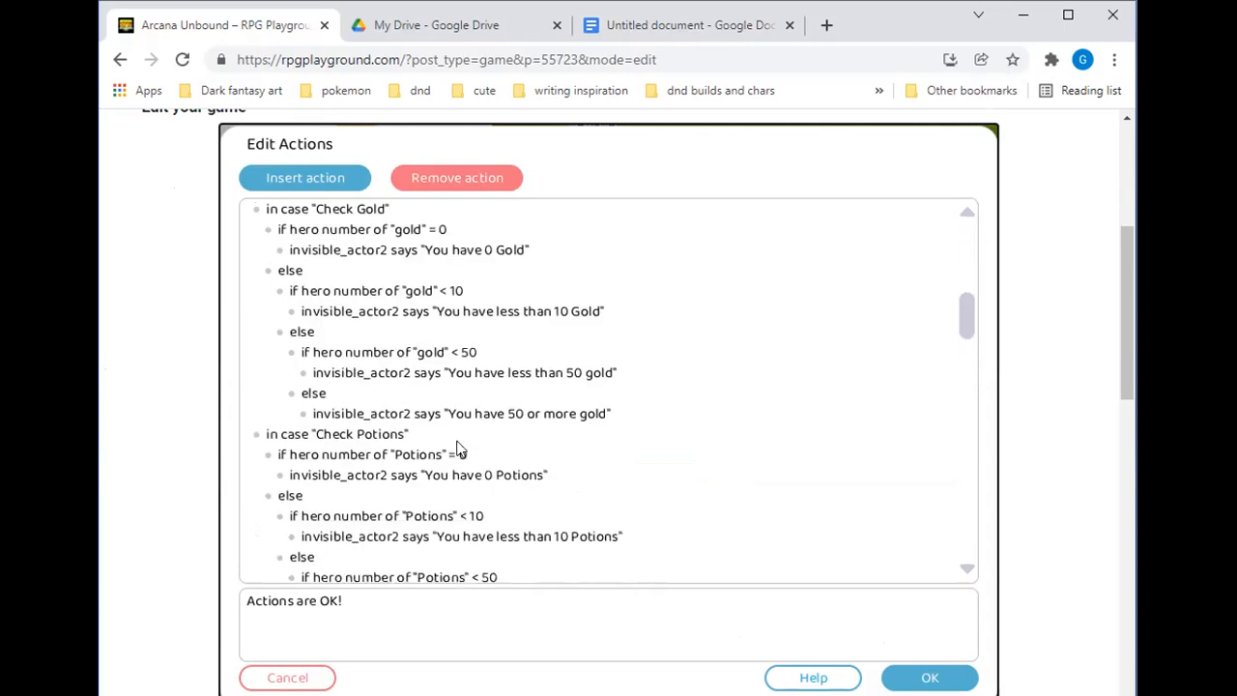
{"action": "scroll", "coordinate": [461, 394], "scroll_direction": "down", "scroll_amount": 5}
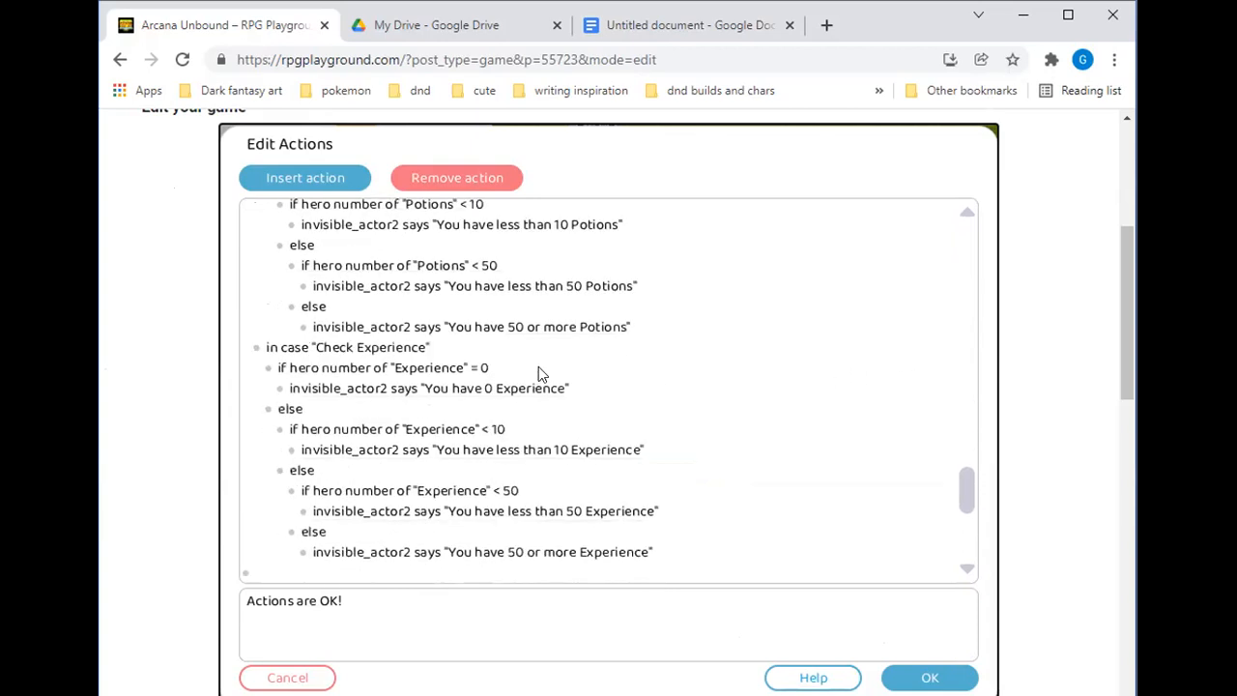
{"action": "scroll", "coordinate": [538, 374], "scroll_direction": "down", "scroll_amount": 3}
{"action": "scroll", "coordinate": [392, 533], "scroll_direction": "down", "scroll_amount": 1}
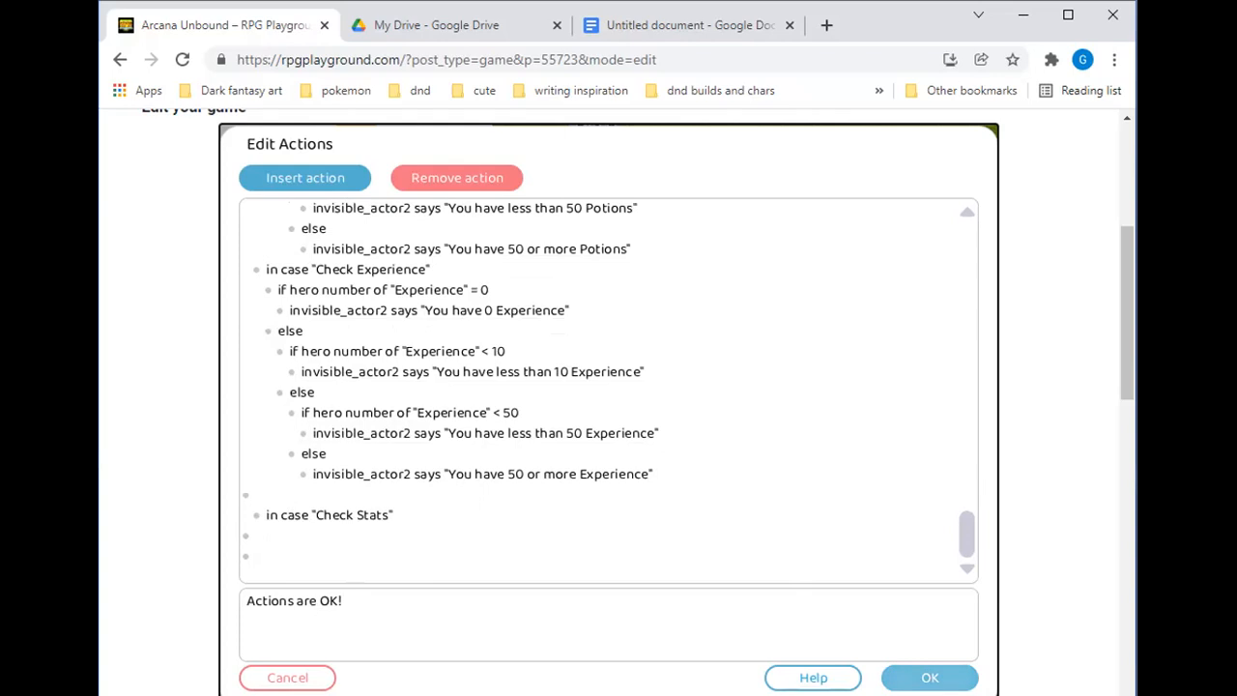
{"action": "scroll", "coordinate": [561, 511], "scroll_direction": "up", "scroll_amount": 10}
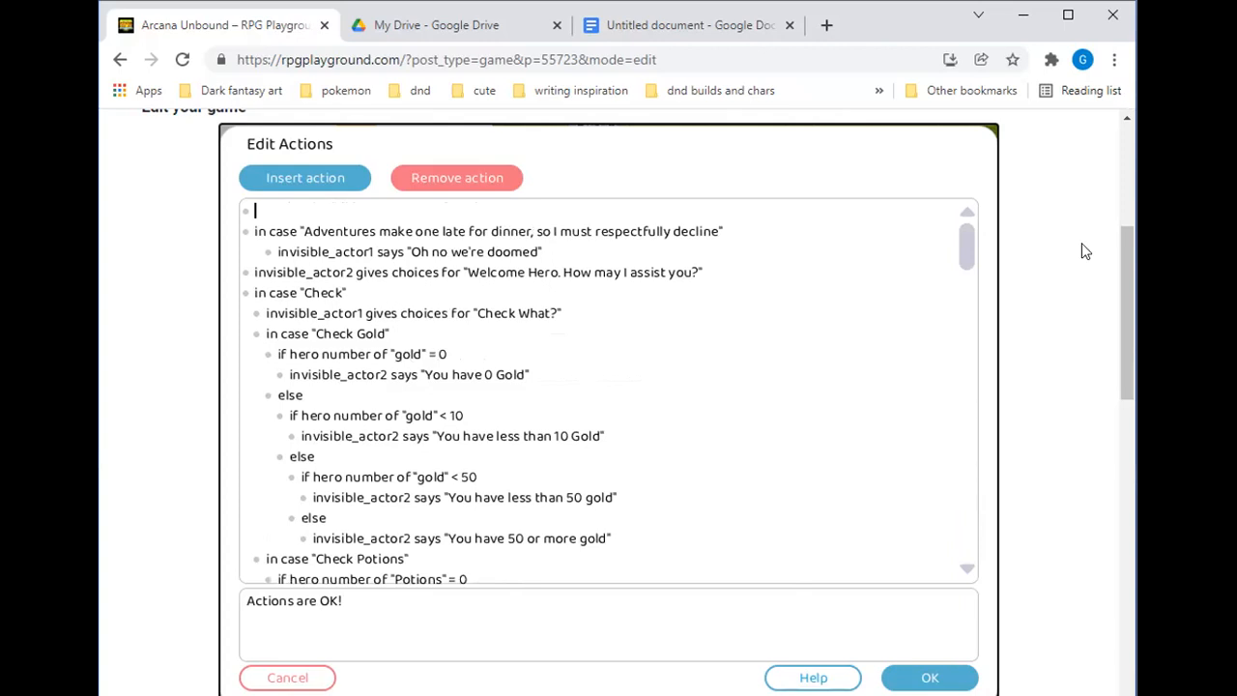
Enter full screen and delete the remaining decline case and its "Oh no we're doomed" line
{"action": "key", "text": "F11"}
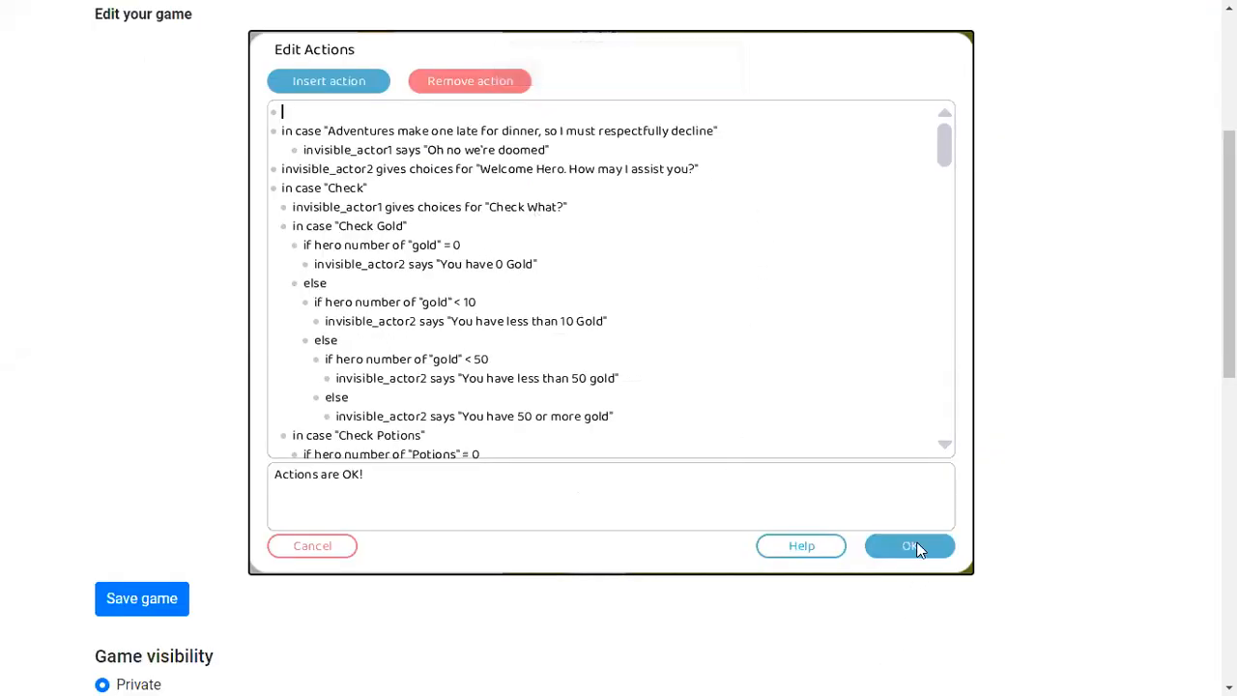
{"action": "left_click_drag", "start_coordinate": [570, 154], "coordinate": [274, 116]}
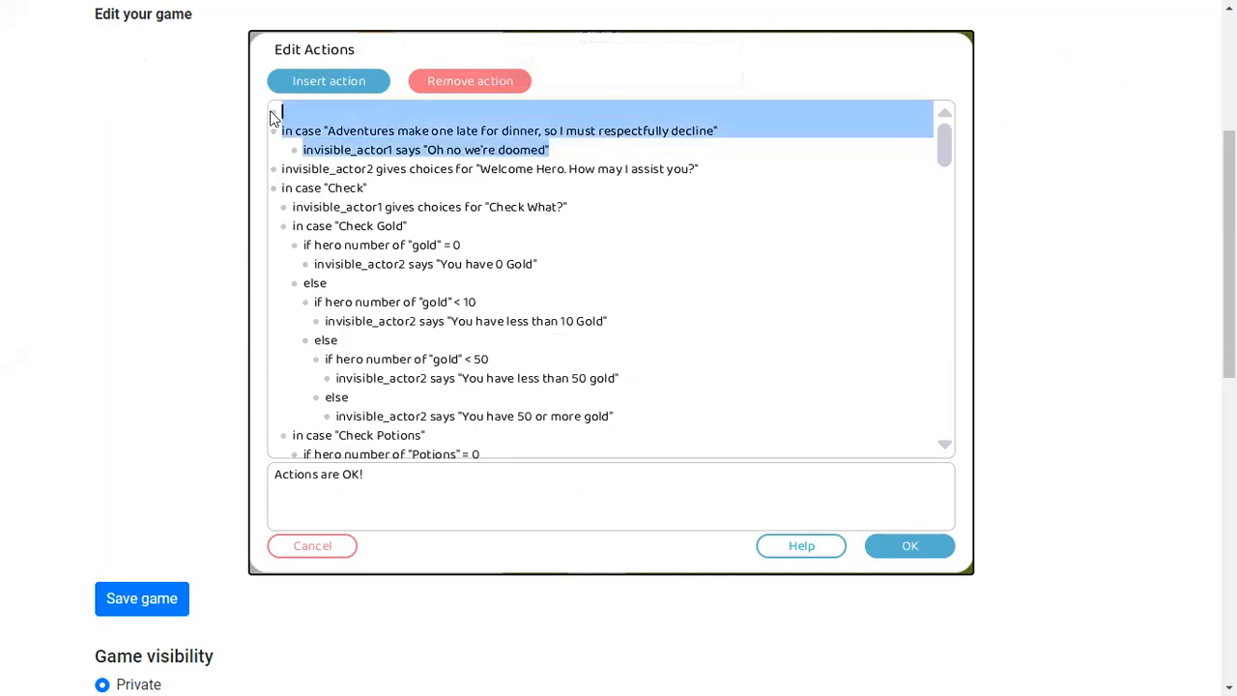
{"action": "key", "text": "Delete"}
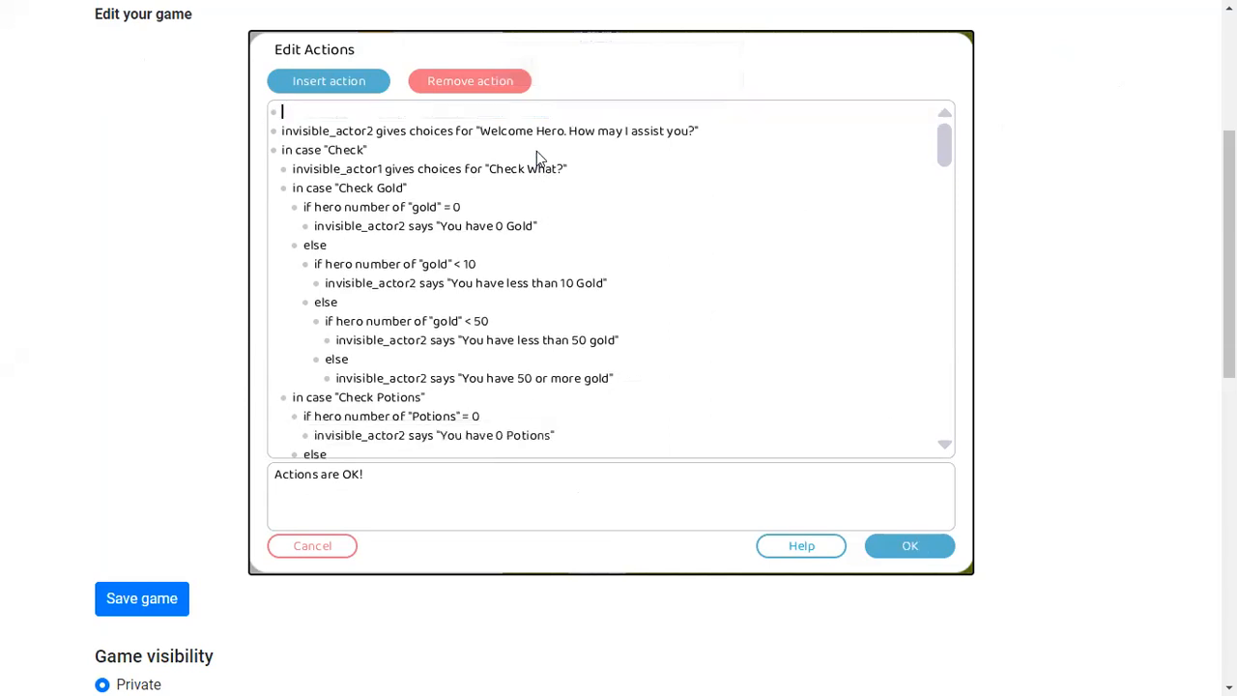
Accept the actions and playtest, choosing Check and then Check Gold in the invisible actor's dialogs
{"action": "left_click", "coordinate": [880, 555]}
{"action": "left_click", "coordinate": [483, 42]}
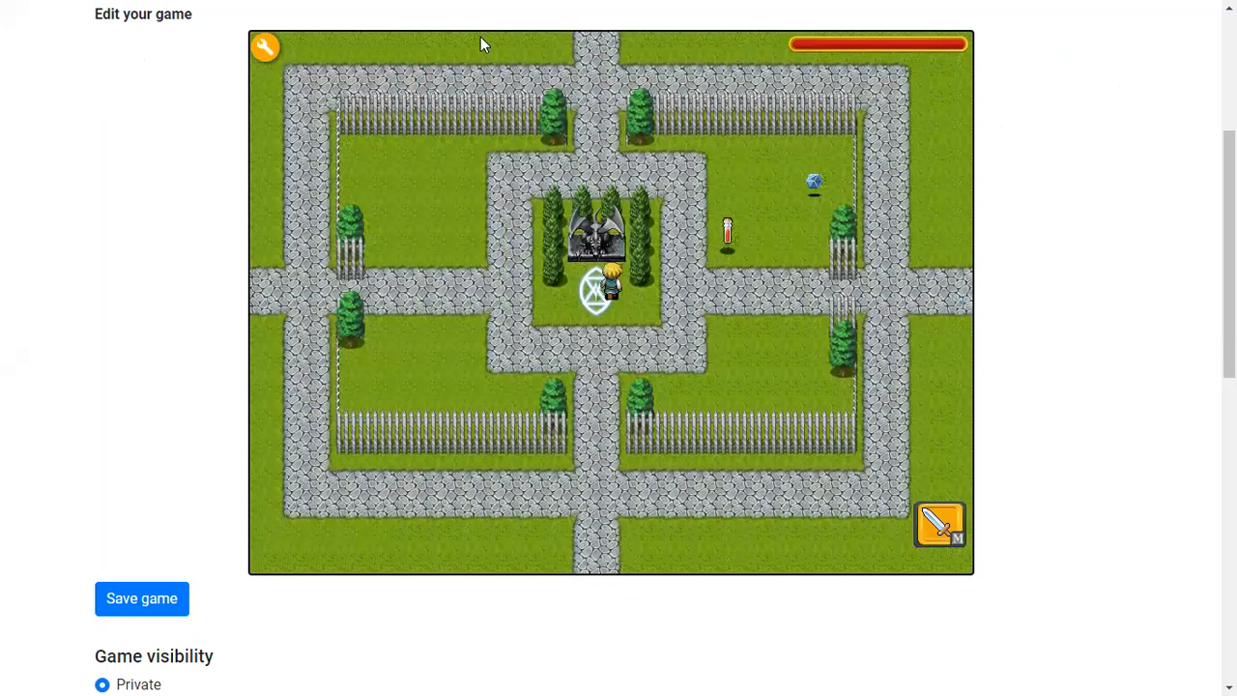
{"action": "key", "text": "Return"}
{"action": "key", "text": "Return"}
{"action": "key", "text": "Return"}
{"action": "key", "text": "Down"}
{"action": "key", "text": "Up"}
{"action": "key", "text": "Return"}
{"action": "key", "text": "Down"}
{"action": "key", "text": "Down"}
{"action": "key", "text": "Down"}
{"action": "key", "text": "Up"}
{"action": "key", "text": "Up"}
{"action": "key", "text": "Up"}
{"action": "key", "text": "Return"}
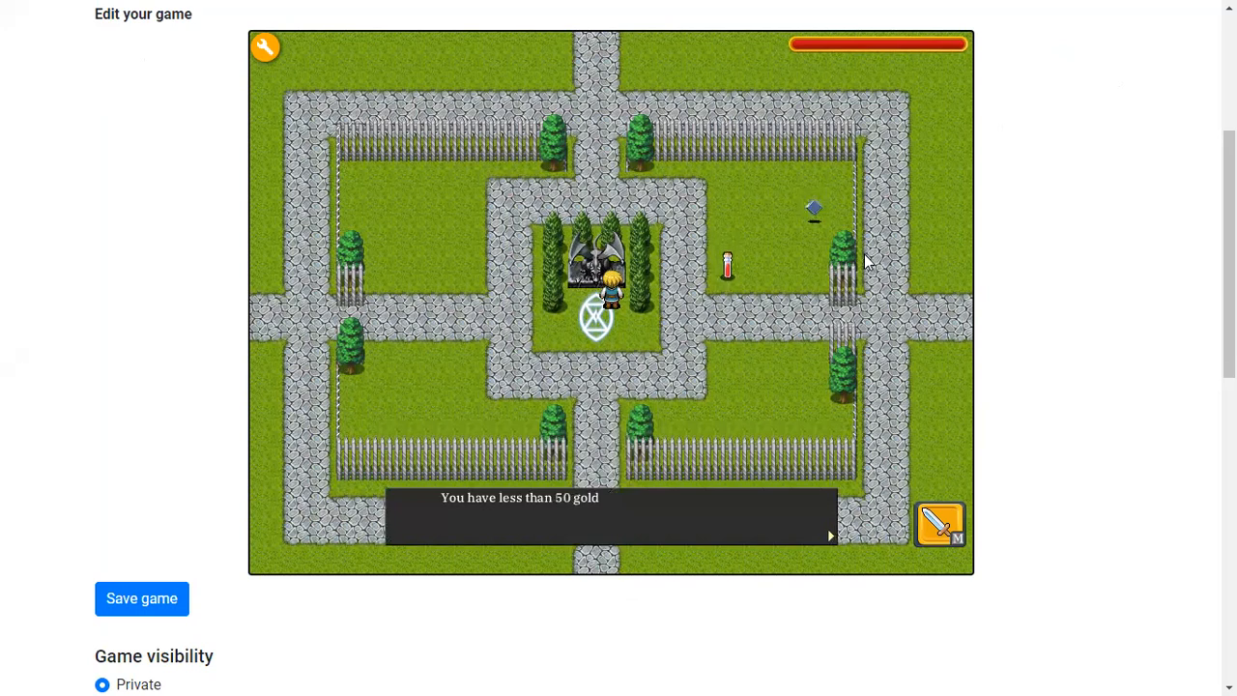
{"action": "key", "text": "Return"}
{"action": "key", "text": "Down"}
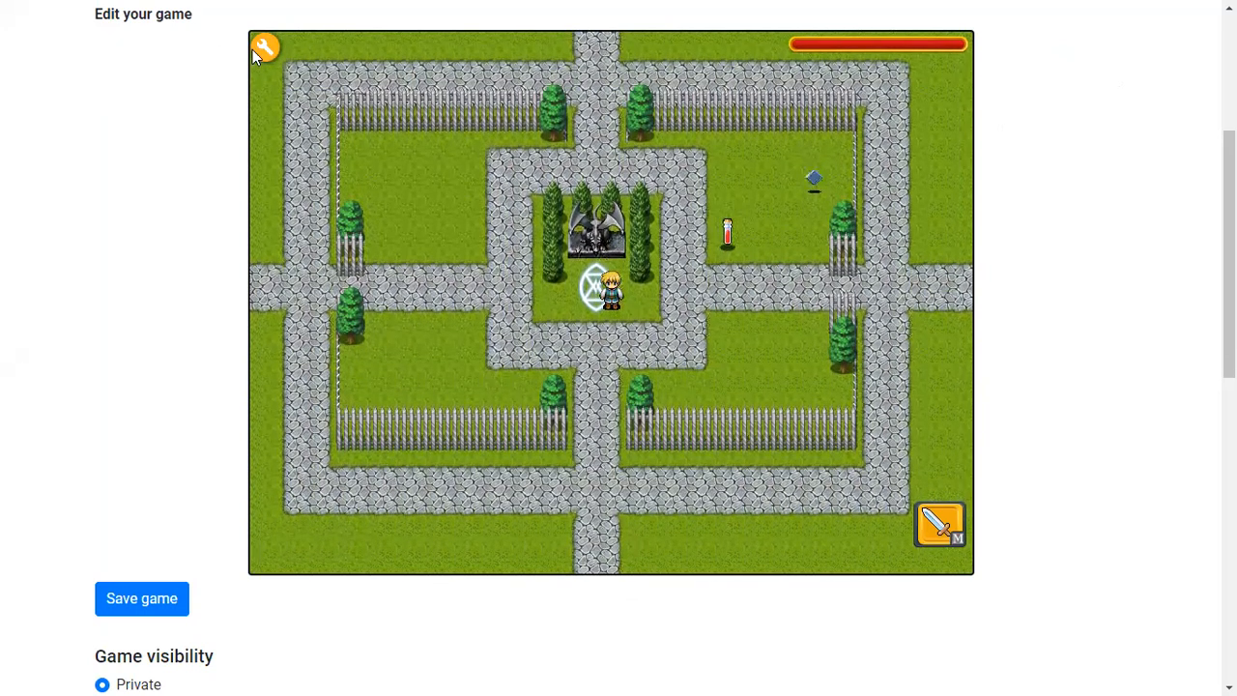
Return to edit mode, reopen the invisible actor's touch actions, review the script and accept it
{"action": "left_click", "coordinate": [263, 47]}
{"action": "left_click", "coordinate": [431, 253]}
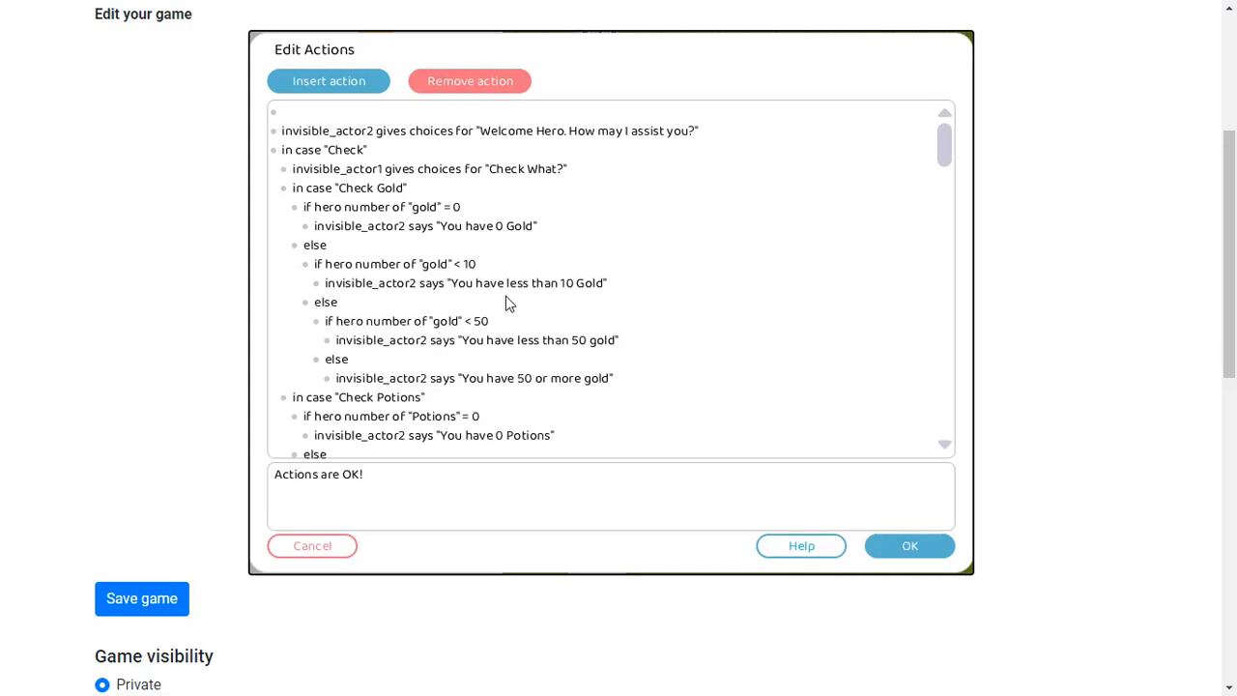
{"action": "scroll", "coordinate": [599, 354], "scroll_direction": "down", "scroll_amount": 1}
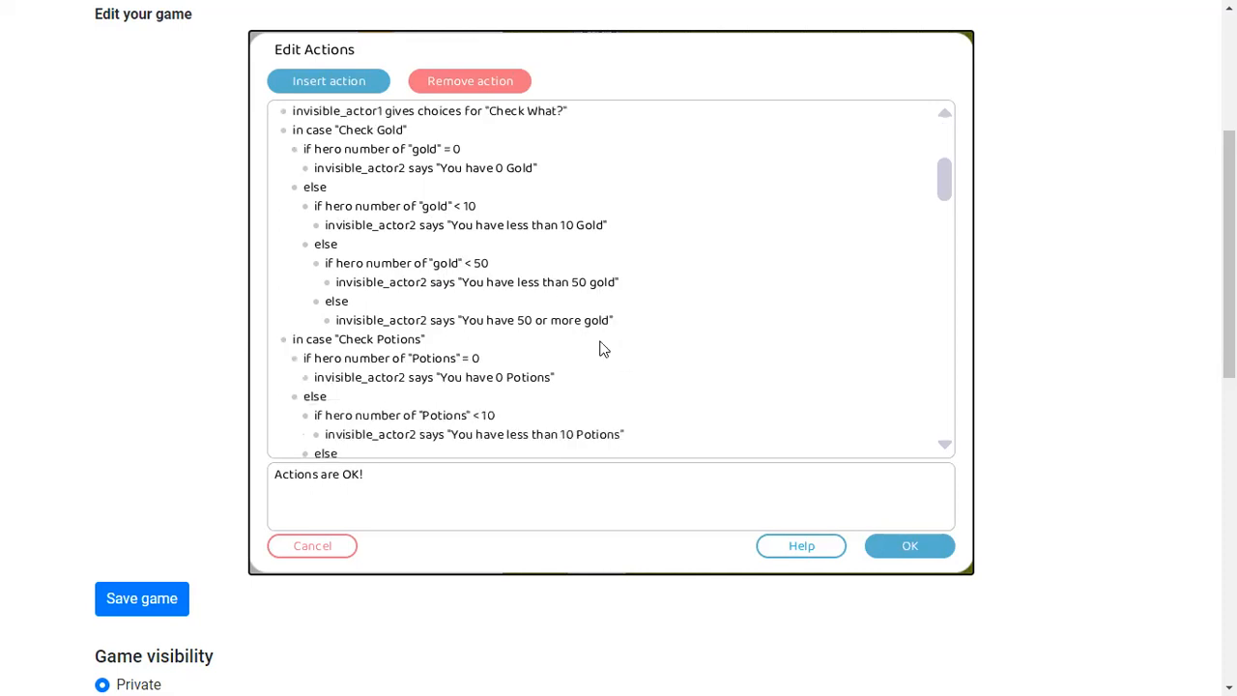
{"action": "scroll", "coordinate": [531, 281], "scroll_direction": "up", "scroll_amount": 1}
{"action": "scroll", "coordinate": [527, 280], "scroll_direction": "down", "scroll_amount": 2}
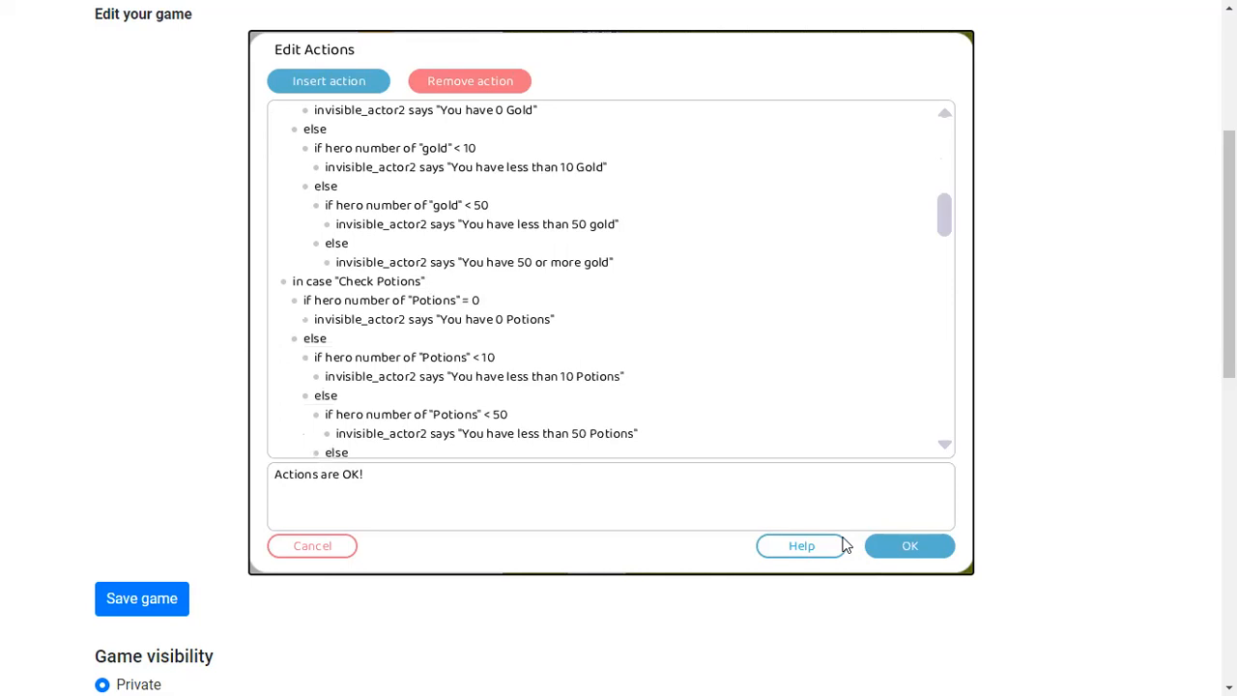
{"action": "left_click", "coordinate": [893, 544]}
Playtest the scene, touching the invisible actor and choosing Check Stats from the Check What? choices
{"action": "left_click", "coordinate": [487, 44]}
{"action": "key", "text": "Up"}
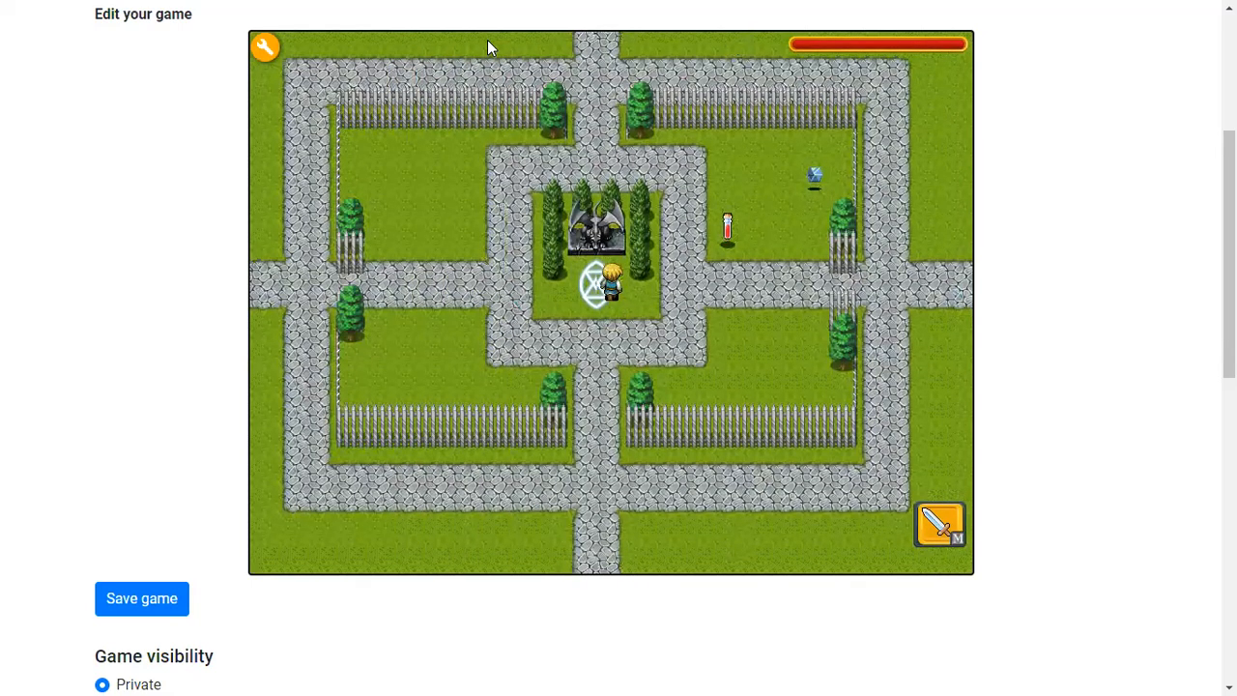
{"action": "key", "text": "space"}
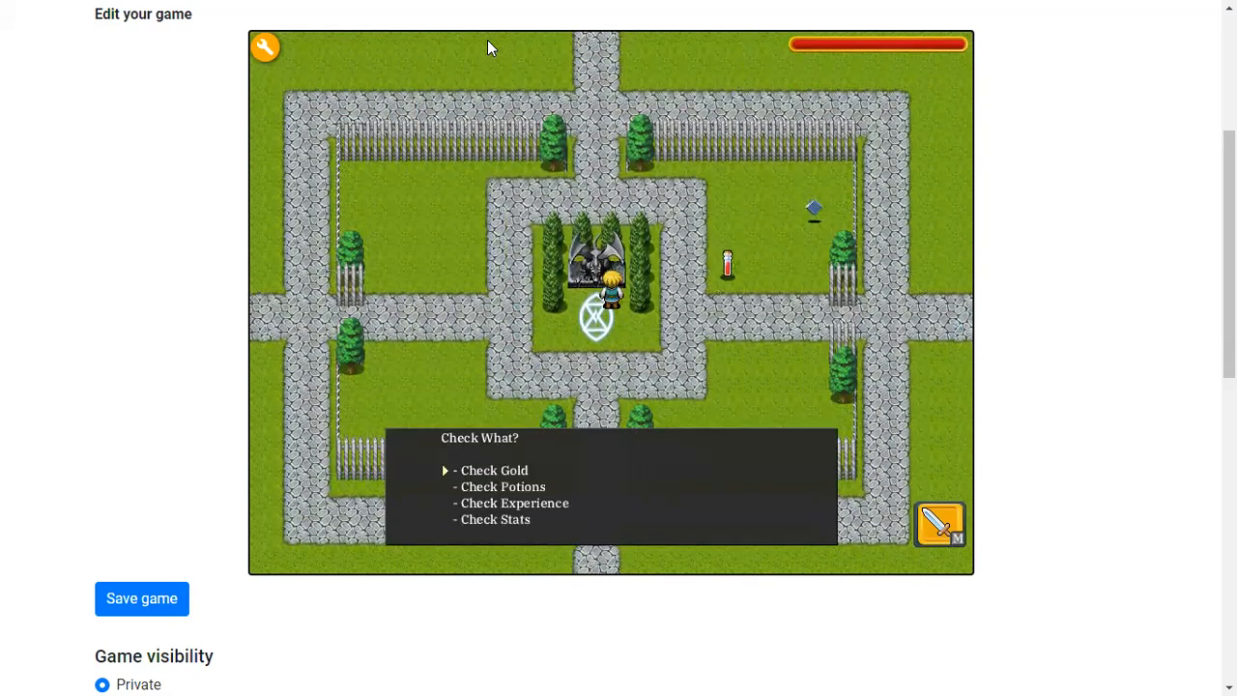
{"action": "key", "text": "Down"}
{"action": "key", "text": "Down"}
{"action": "key", "text": "Down"}
{"action": "key", "text": "space"}
Return to edit mode, open the invisible actor's touch actions to review the Check Stats case, and accept them
{"action": "left_click", "coordinate": [265, 47]}
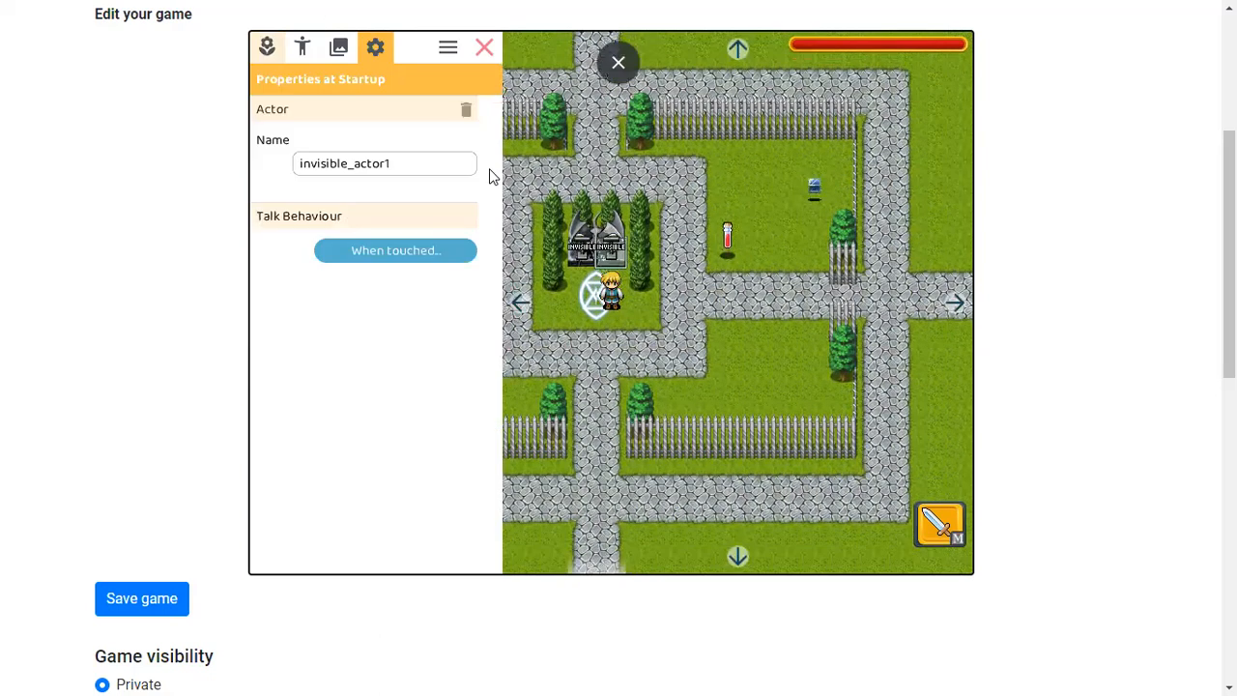
{"action": "left_click", "coordinate": [340, 261]}
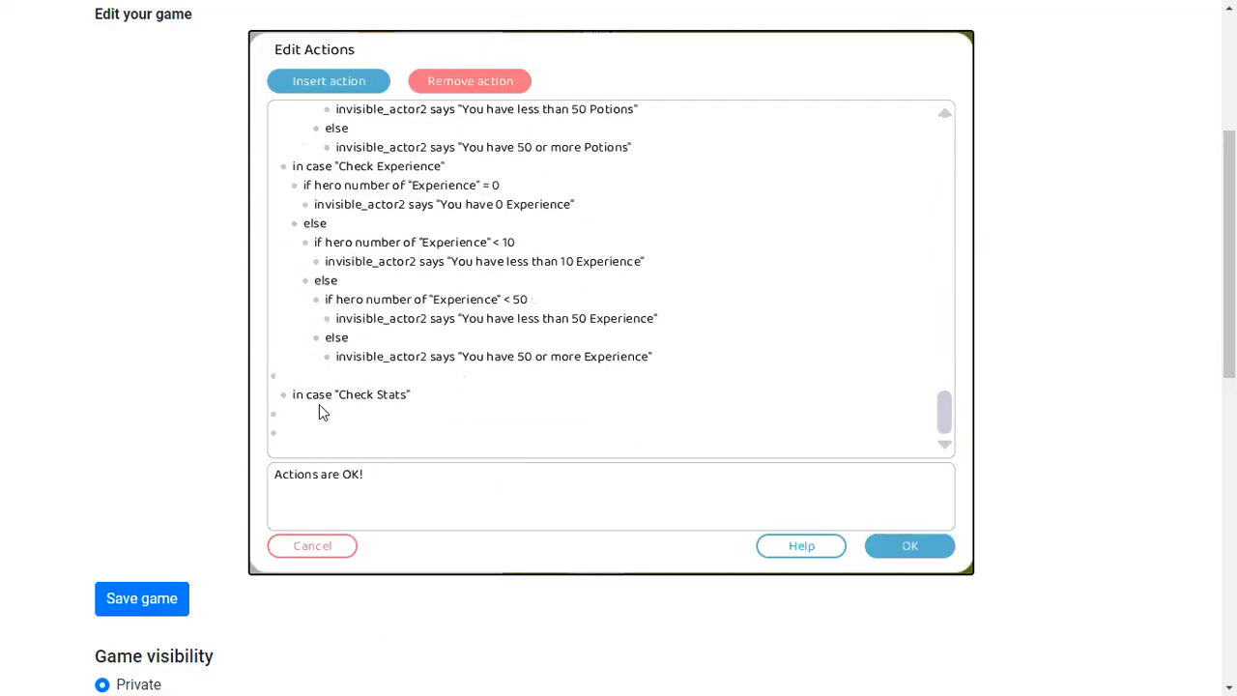
{"action": "left_click", "coordinate": [894, 551]}
Playtest again, stepping through the invisible actor's Welcome dialog and its nested check choices
{"action": "left_click", "coordinate": [483, 44]}
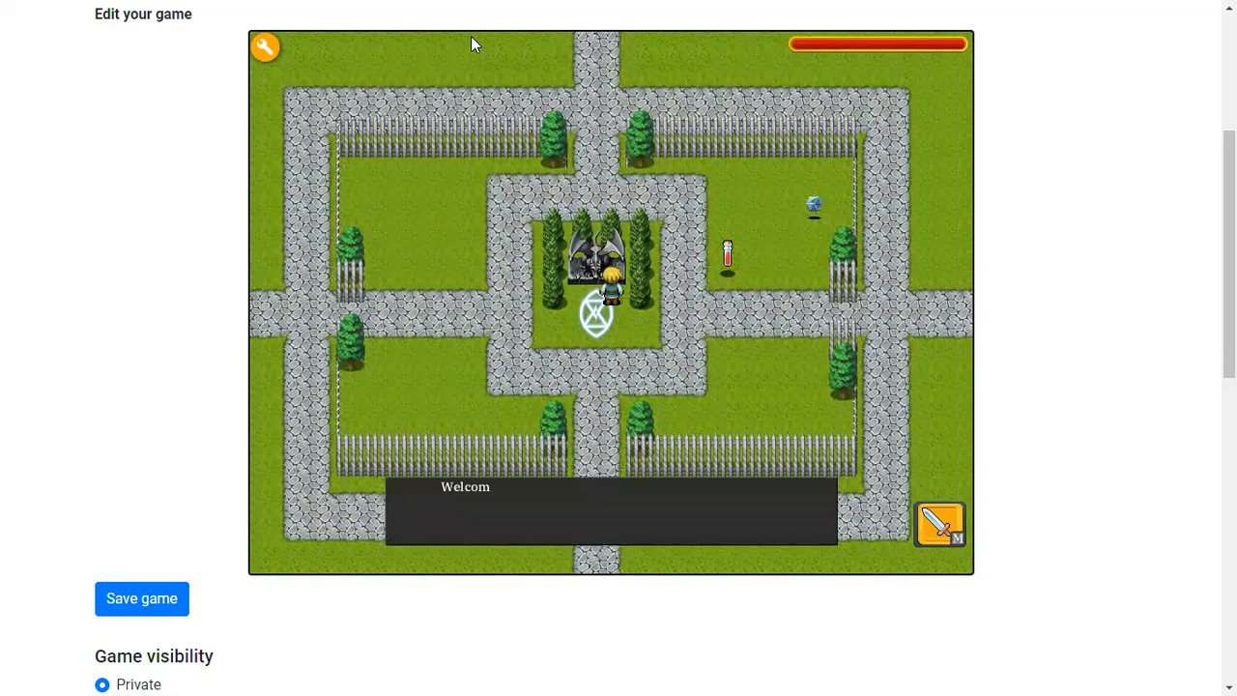
{"action": "key", "text": "space"}
{"action": "key", "text": "Down"}
{"action": "key", "text": "space"}
{"action": "key", "text": "space"}
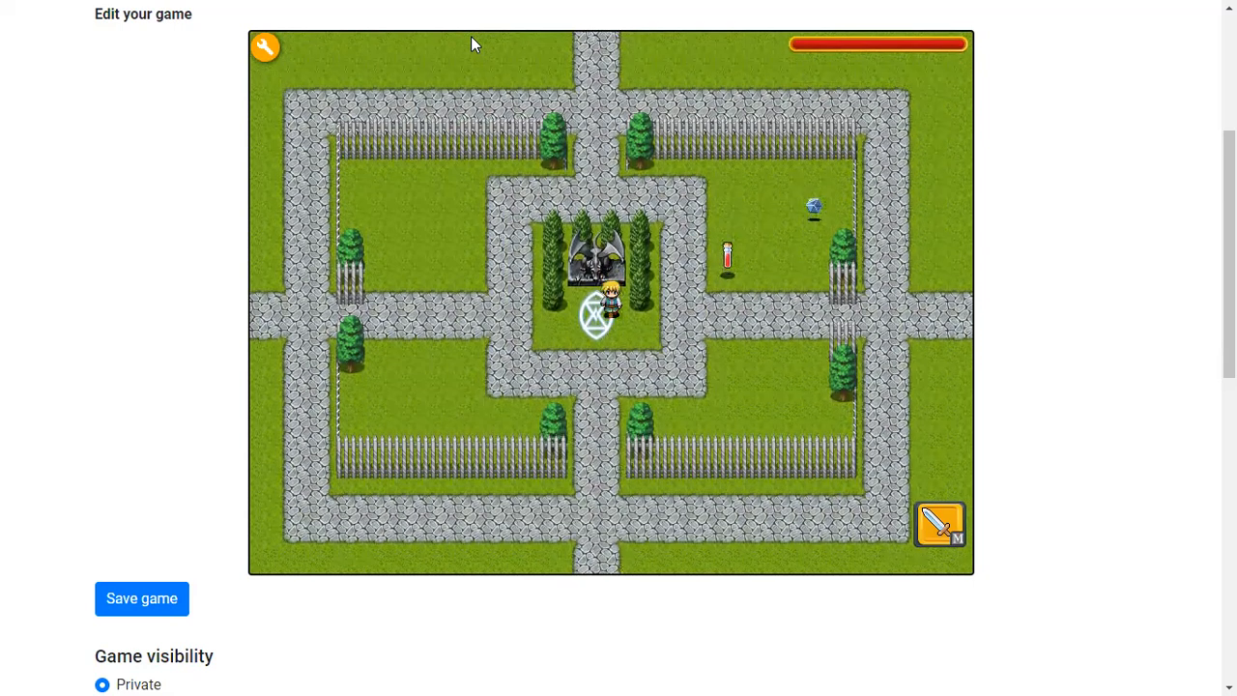
{"action": "key", "text": "Down"}
{"action": "key", "text": "space"}
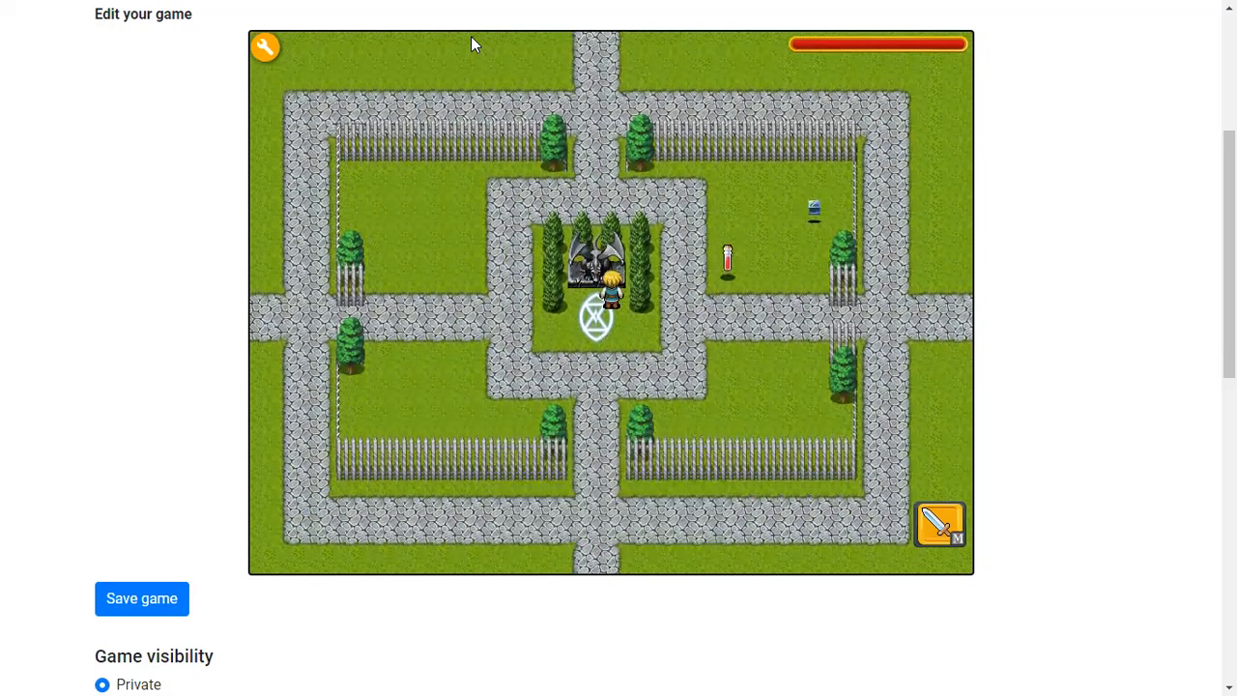
{"action": "key", "text": "space"}
{"action": "key", "text": "Down"}
Return to edit mode, reopen the invisible actor's touch actions, scroll through the script and accept it
{"action": "left_click", "coordinate": [265, 47]}
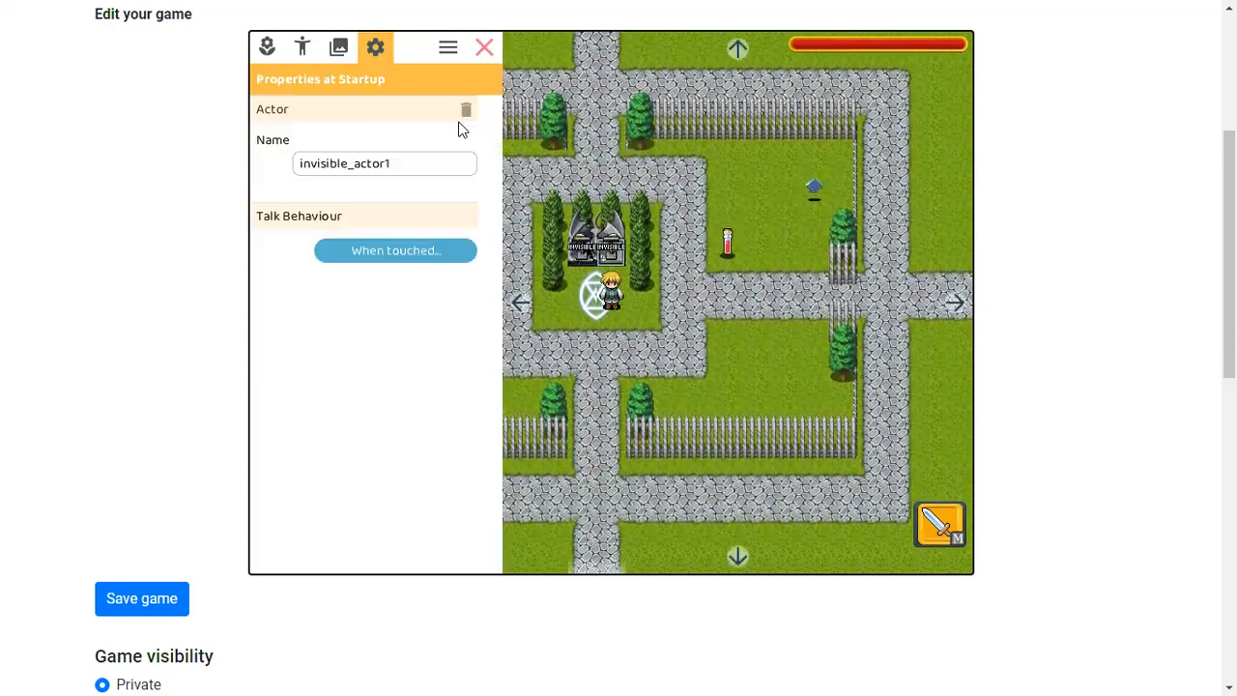
{"action": "left_click", "coordinate": [406, 263]}
{"action": "scroll", "coordinate": [442, 265], "scroll_direction": "up", "scroll_amount": 3}
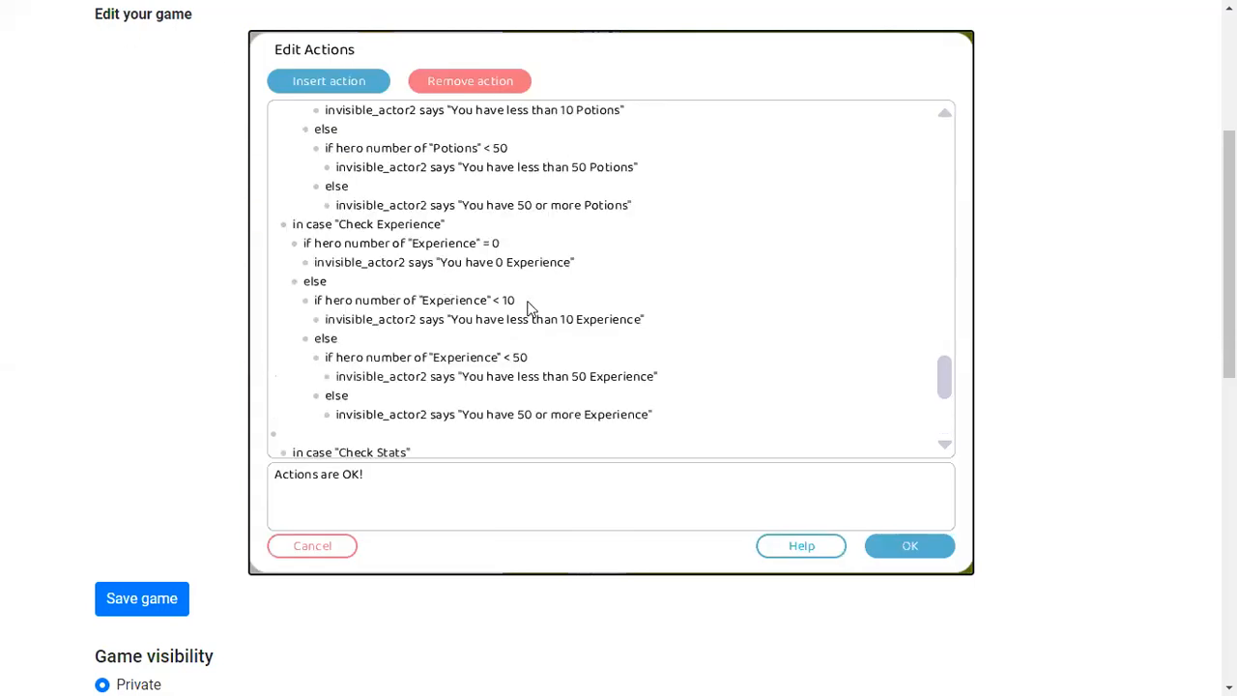
{"action": "scroll", "coordinate": [517, 303], "scroll_direction": "up", "scroll_amount": 4}
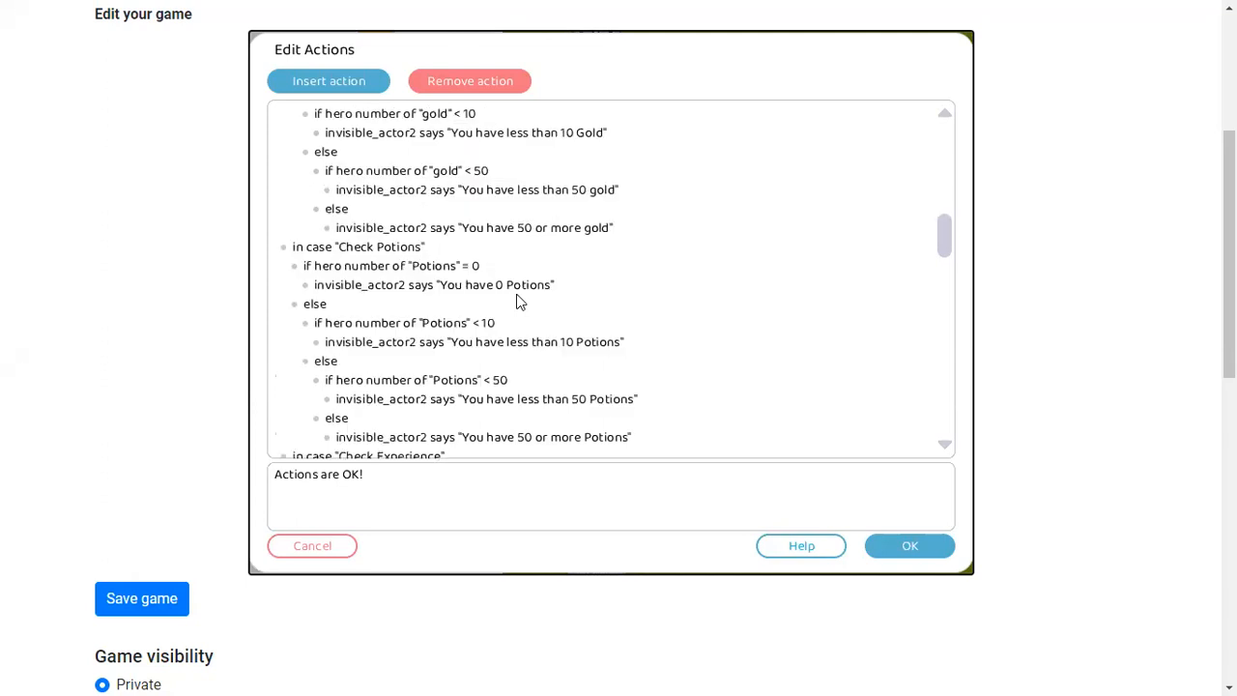
{"action": "scroll", "coordinate": [432, 158], "scroll_direction": "up", "scroll_amount": 1}
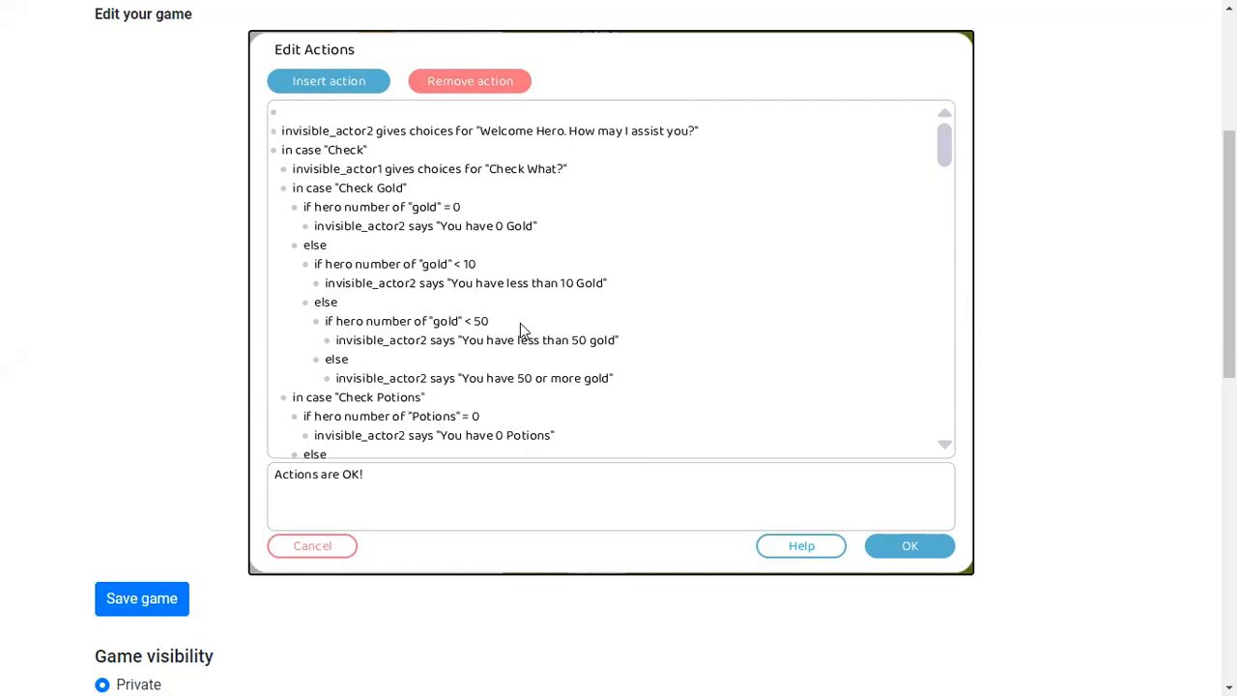
{"action": "scroll", "coordinate": [541, 314], "scroll_direction": "down", "scroll_amount": 2}
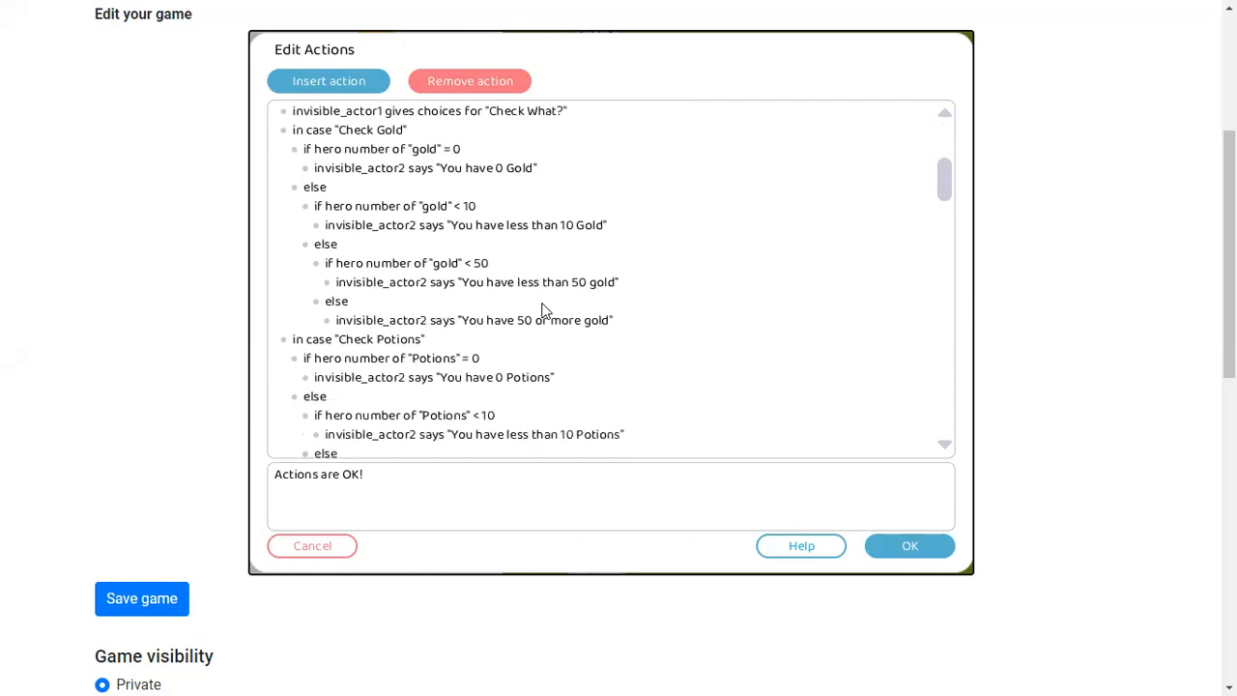
{"action": "scroll", "coordinate": [525, 307], "scroll_direction": "up", "scroll_amount": 2}
{"action": "scroll", "coordinate": [524, 307], "scroll_direction": "down", "scroll_amount": 5}
{"action": "scroll", "coordinate": [522, 307], "scroll_direction": "down", "scroll_amount": 1}
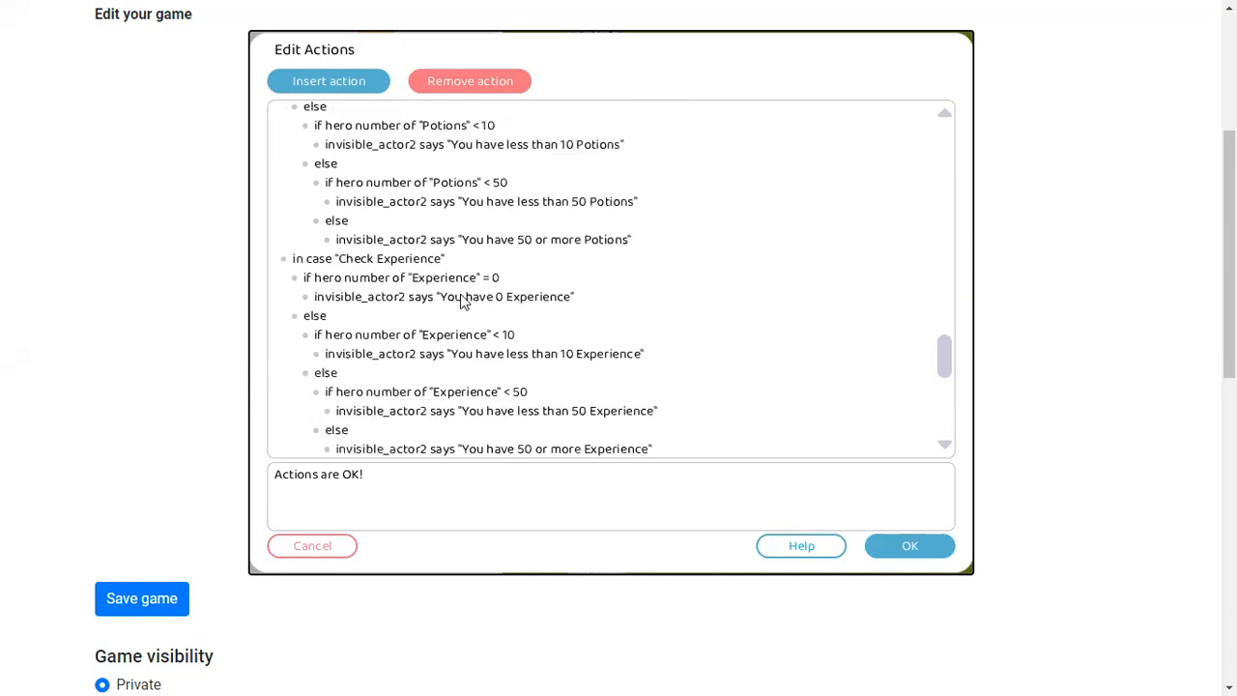
{"action": "left_click", "coordinate": [908, 547]}
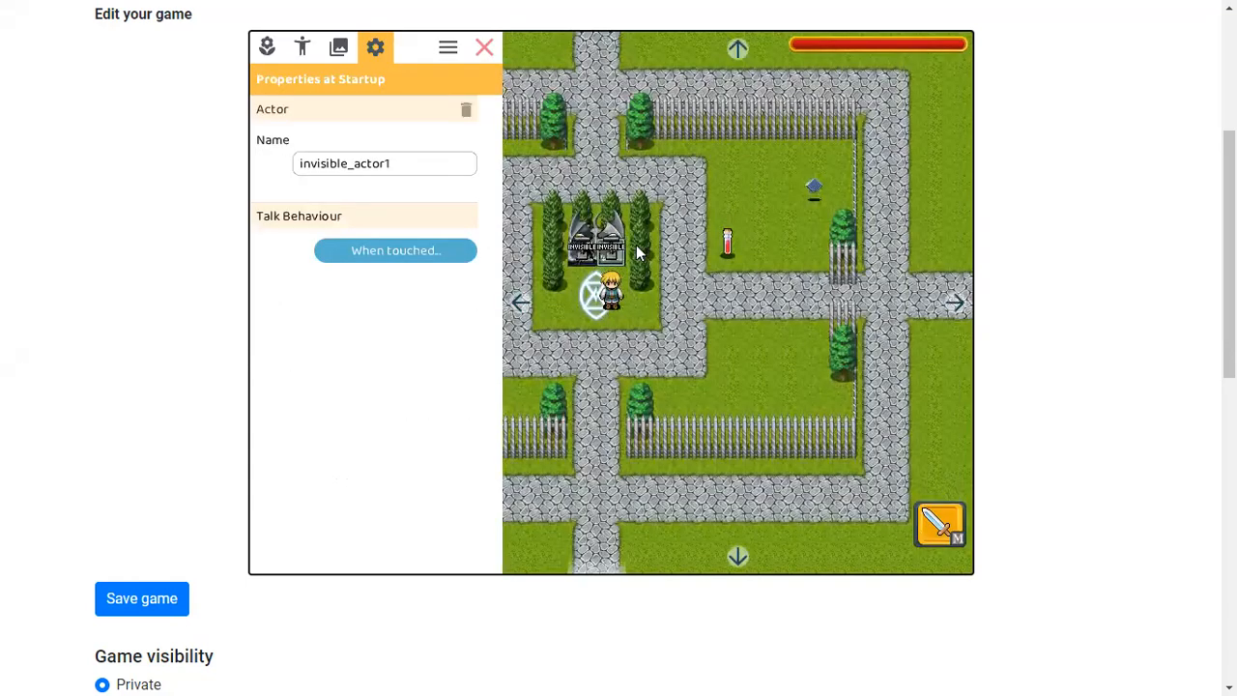
Reopen the invisible actor's touch actions and scroll through the gold, potions and experience cases
{"action": "left_click", "coordinate": [388, 247]}
{"action": "scroll", "coordinate": [529, 319], "scroll_direction": "down", "scroll_amount": 2}
{"action": "scroll", "coordinate": [529, 321], "scroll_direction": "up", "scroll_amount": 7}
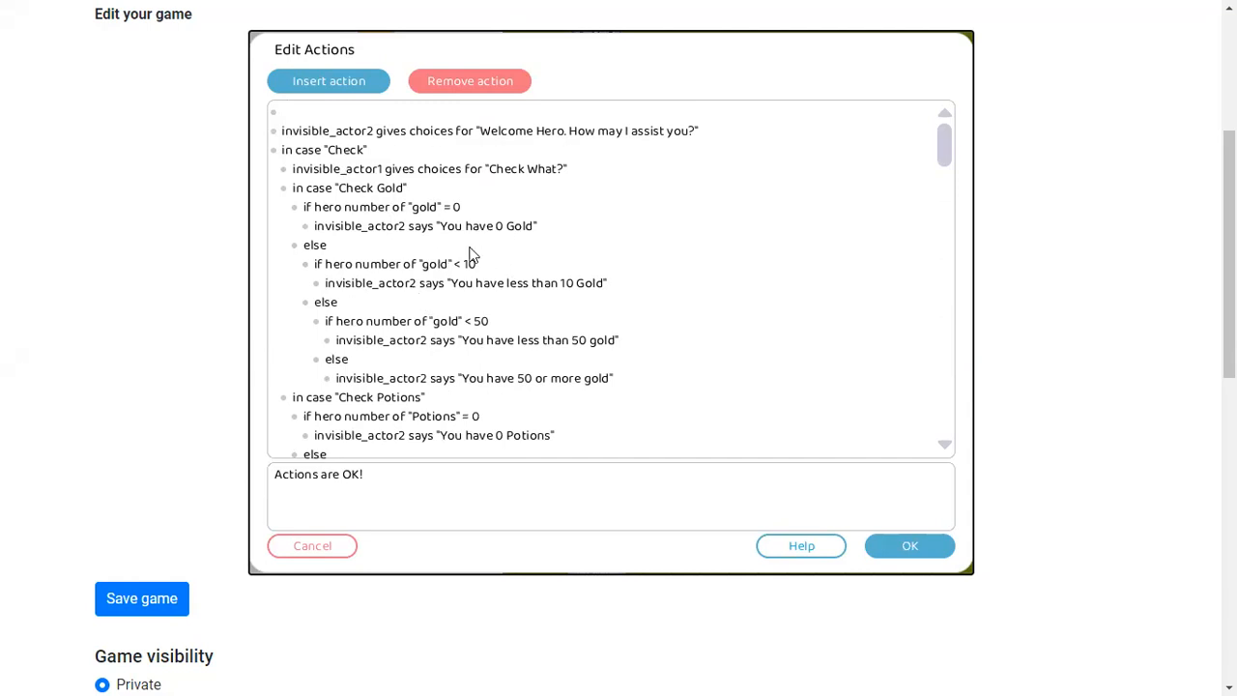
{"action": "scroll", "coordinate": [704, 305], "scroll_direction": "down", "scroll_amount": 5}
{"action": "scroll", "coordinate": [611, 302], "scroll_direction": "up", "scroll_amount": 5}
{"action": "scroll", "coordinate": [492, 319], "scroll_direction": "up", "scroll_amount": 1}
{"action": "scroll", "coordinate": [430, 239], "scroll_direction": "down", "scroll_amount": 2}
{"action": "scroll", "coordinate": [430, 237], "scroll_direction": "up", "scroll_amount": 2}
{"action": "scroll", "coordinate": [481, 257], "scroll_direction": "down", "scroll_amount": 1}
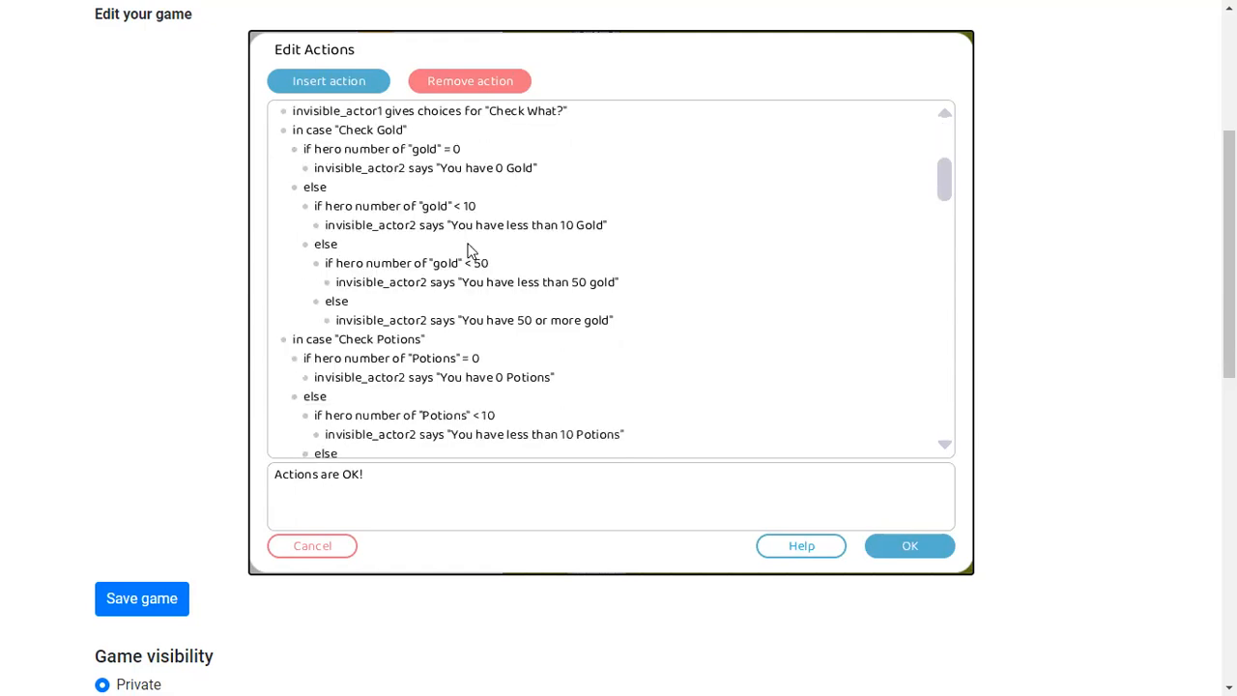
{"action": "scroll", "coordinate": [515, 320], "scroll_direction": "down", "scroll_amount": 2}
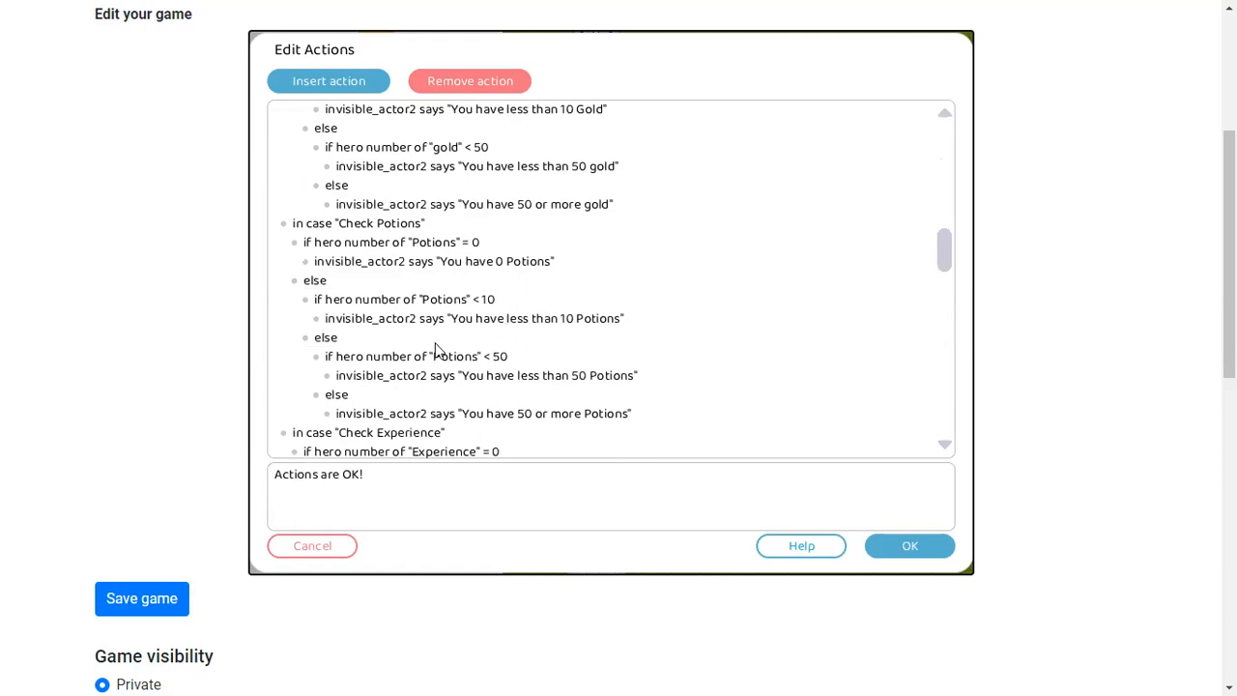
{"action": "scroll", "coordinate": [504, 303], "scroll_direction": "down", "scroll_amount": 2}
{"action": "scroll", "coordinate": [580, 278], "scroll_direction": "down", "scroll_amount": 2}
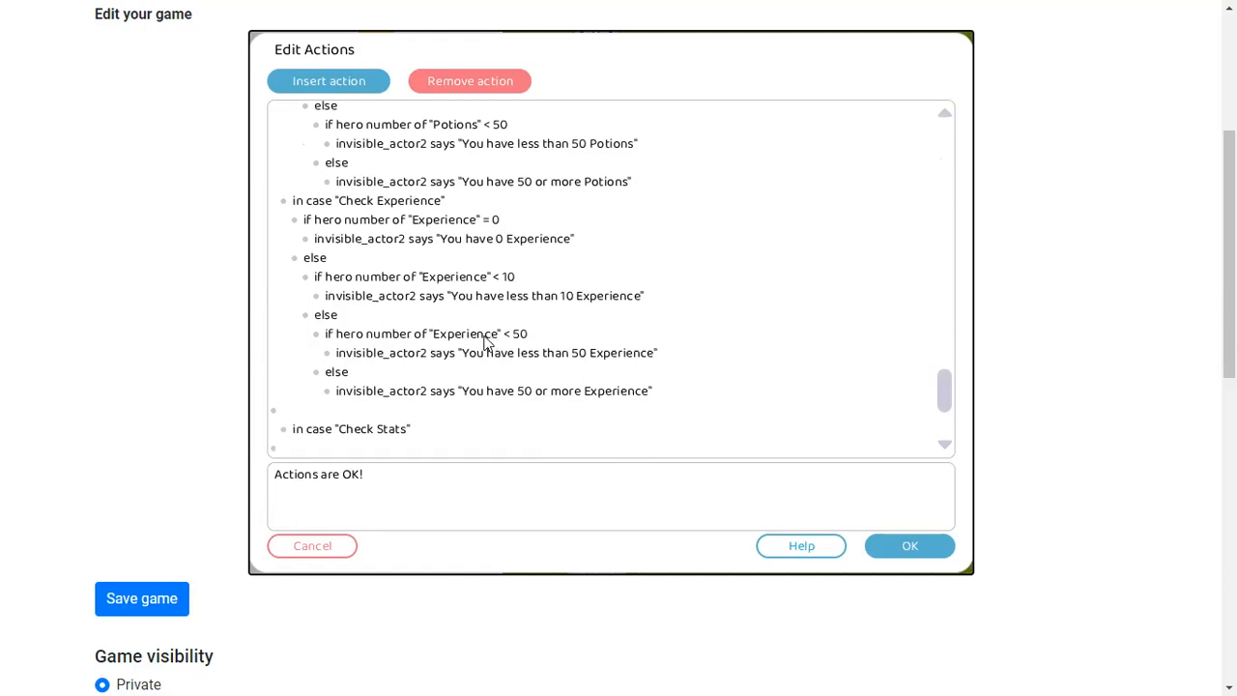
{"action": "scroll", "coordinate": [494, 331], "scroll_direction": "up", "scroll_amount": 5}
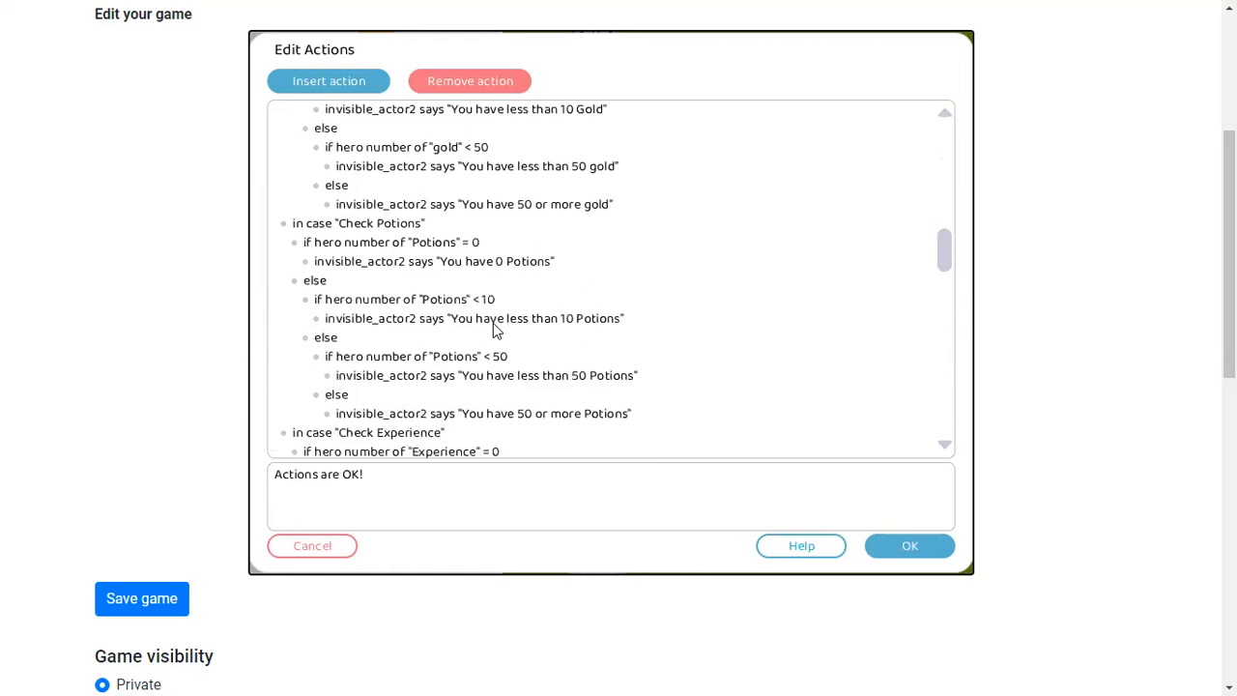
{"action": "scroll", "coordinate": [493, 328], "scroll_direction": "down", "scroll_amount": 3}
{"action": "scroll", "coordinate": [493, 331], "scroll_direction": "up", "scroll_amount": 5}
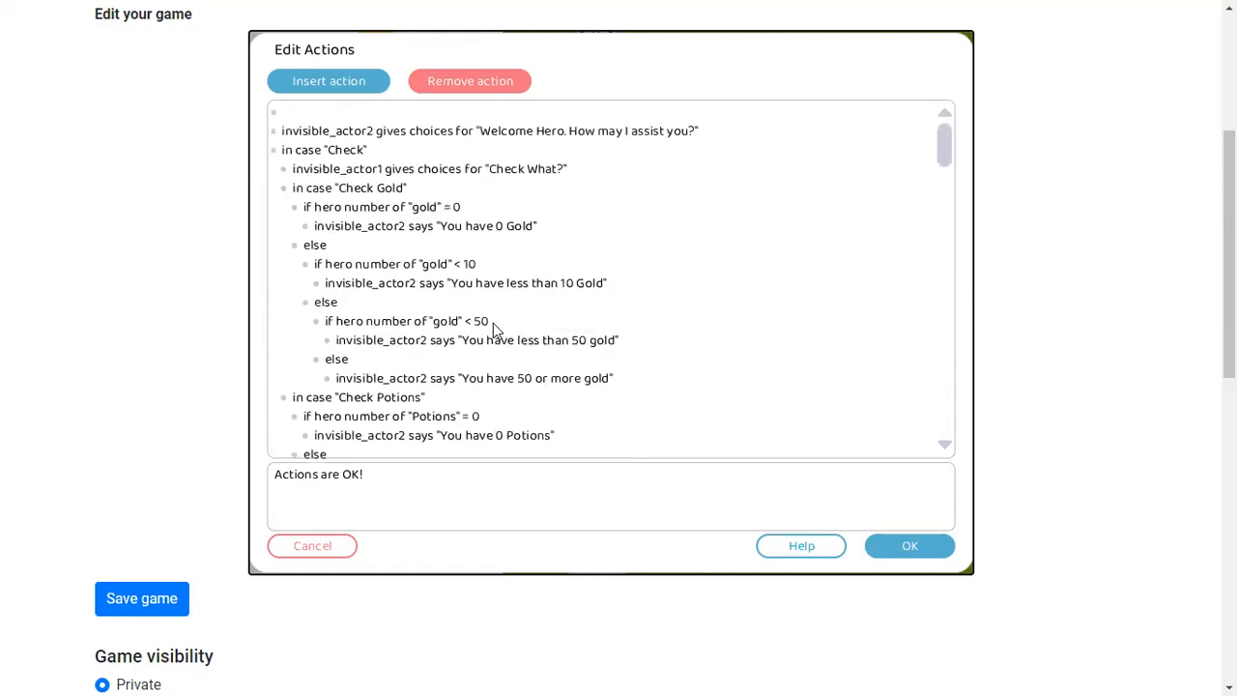
{"action": "scroll", "coordinate": [493, 331], "scroll_direction": "down", "scroll_amount": 1}
{"action": "scroll", "coordinate": [493, 332], "scroll_direction": "up", "scroll_amount": 1}
{"action": "scroll", "coordinate": [290, 314], "scroll_direction": "down", "scroll_amount": 2}
{"action": "scroll", "coordinate": [290, 314], "scroll_direction": "down", "scroll_amount": 2}
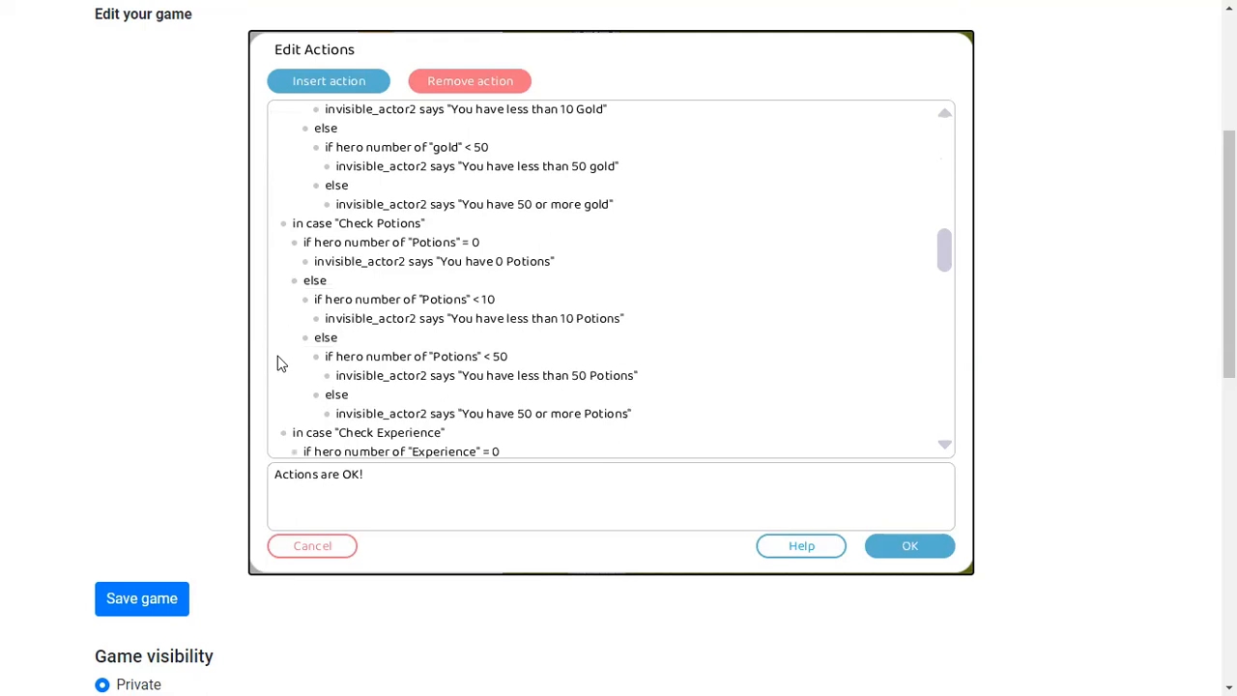
{"action": "scroll", "coordinate": [284, 232], "scroll_direction": "down", "scroll_amount": 2}
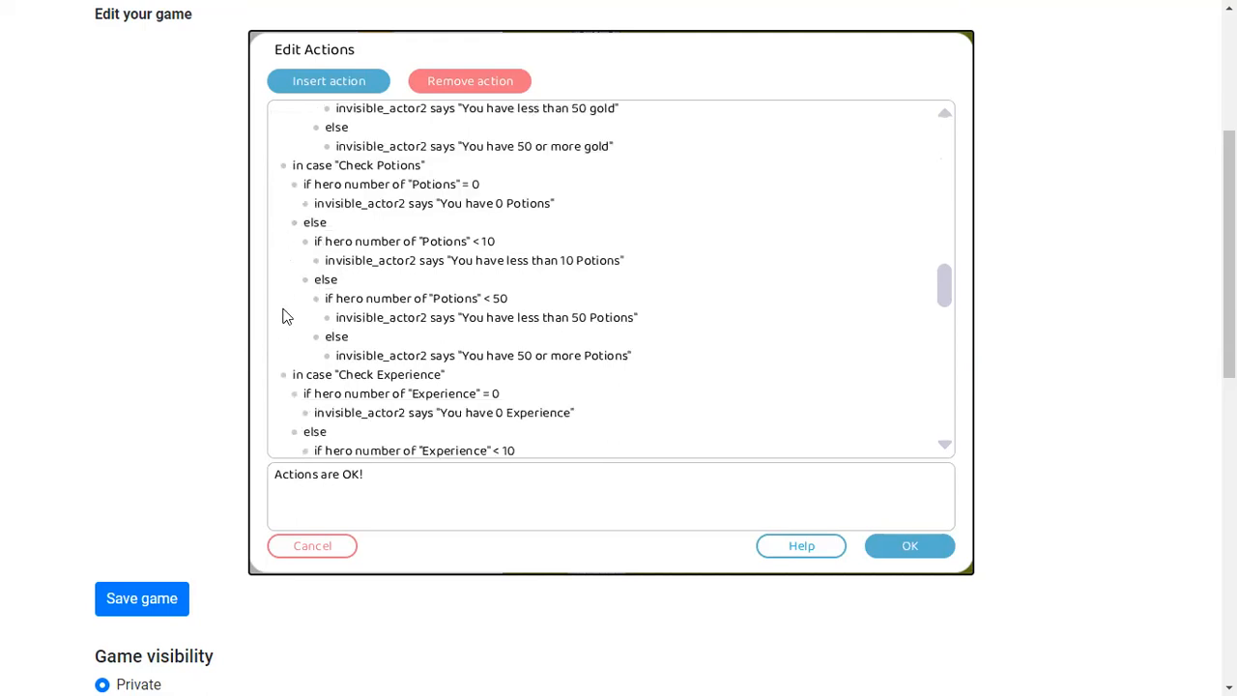
{"action": "scroll", "coordinate": [295, 354], "scroll_direction": "down", "scroll_amount": 2}
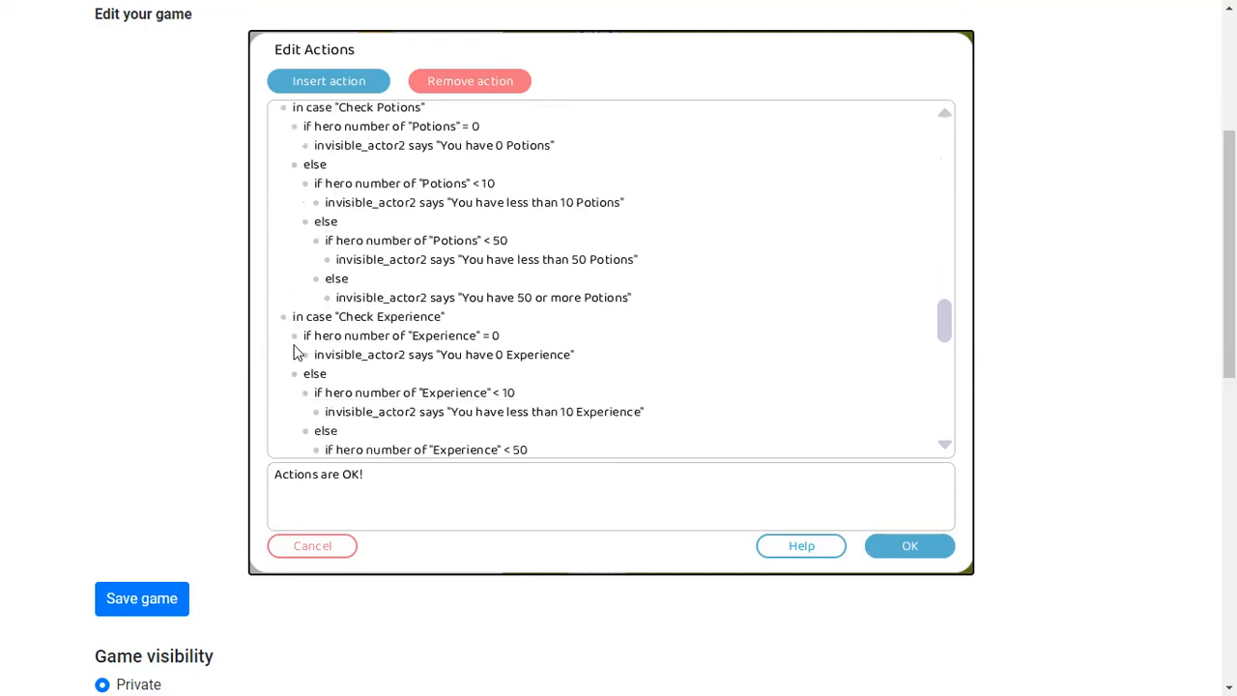
{"action": "scroll", "coordinate": [290, 343], "scroll_direction": "up", "scroll_amount": 5}
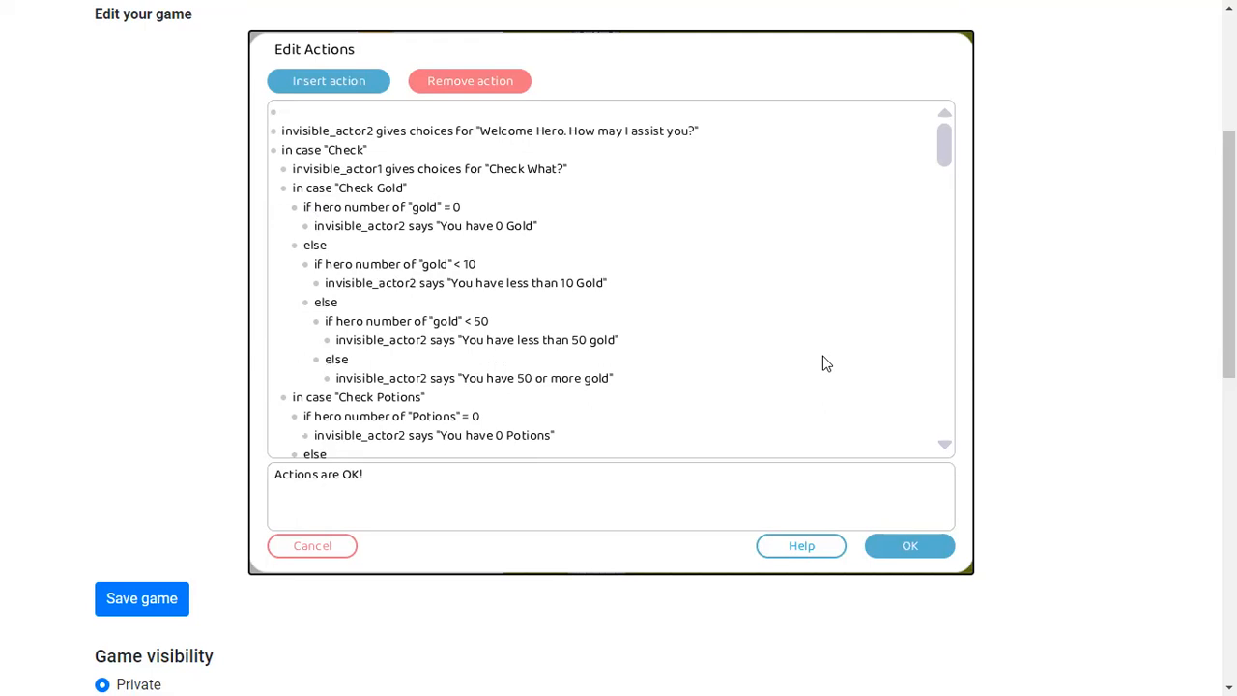
{"action": "scroll", "coordinate": [425, 343], "scroll_direction": "down", "scroll_amount": 3}
{"action": "scroll", "coordinate": [422, 345], "scroll_direction": "up", "scroll_amount": 3}
{"action": "left_click", "coordinate": [314, 85]}
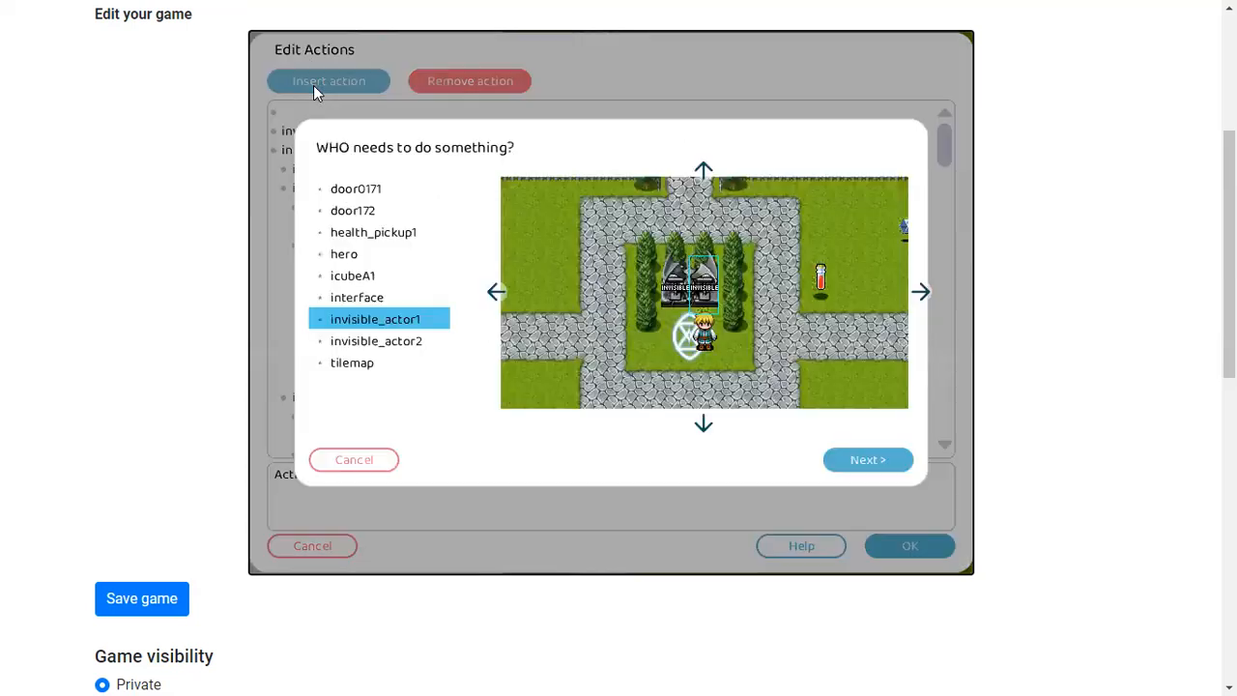
{"action": "left_click", "coordinate": [345, 253]}
{"action": "scroll", "coordinate": [420, 280], "scroll_direction": "down", "scroll_amount": 1}
{"action": "scroll", "coordinate": [423, 270], "scroll_direction": "up", "scroll_amount": 3}
{"action": "scroll", "coordinate": [423, 268], "scroll_direction": "up", "scroll_amount": 2}
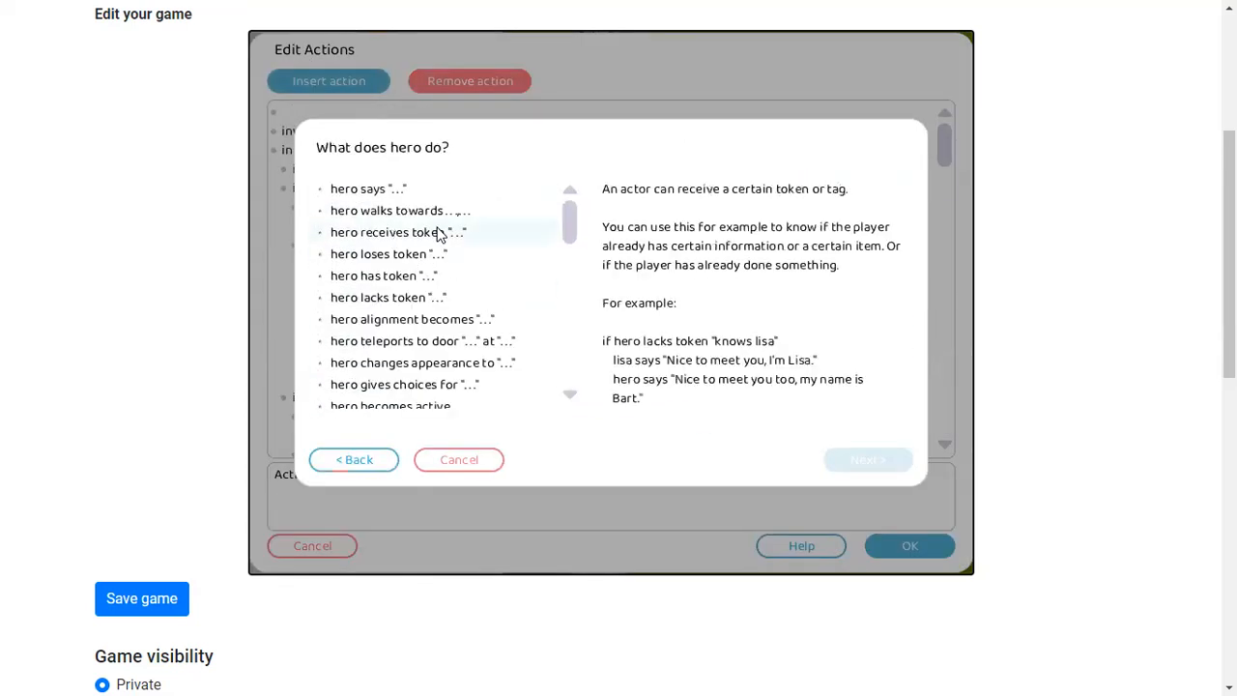
{"action": "left_click", "coordinate": [448, 461]}
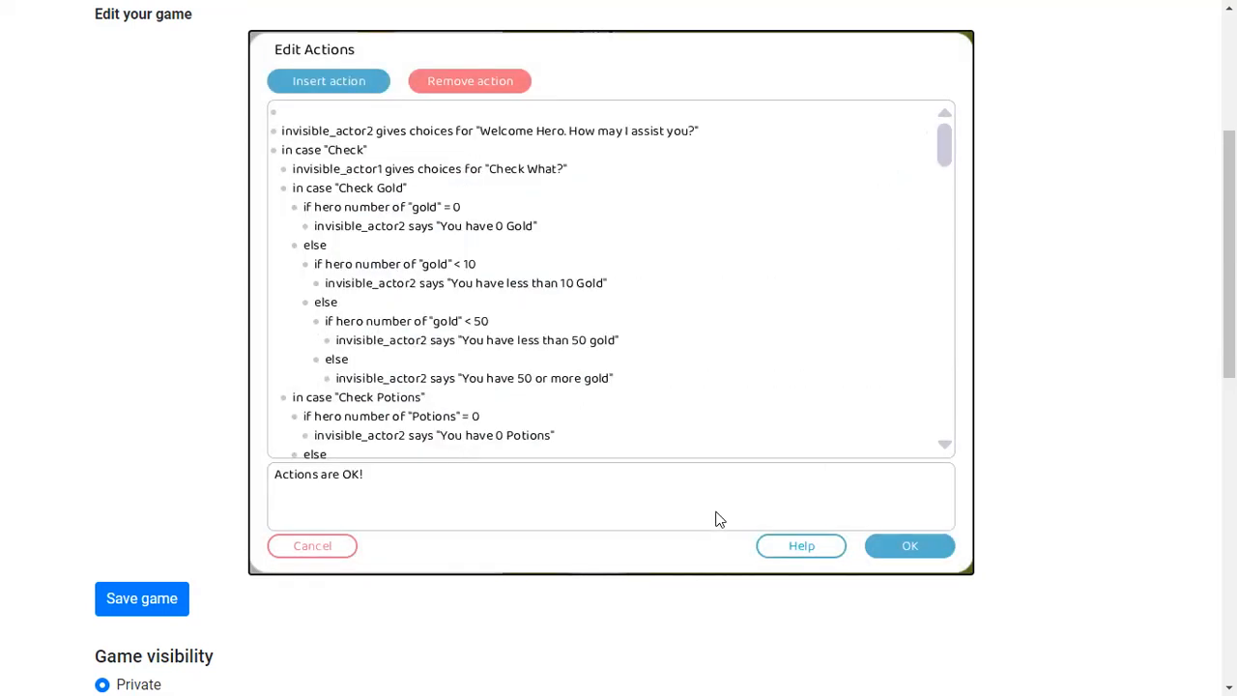
Accept the actions, briefly leave the editor, then reopen the invisible actor's touch actions and browse the script without changing it
{"action": "left_click", "coordinate": [909, 546]}
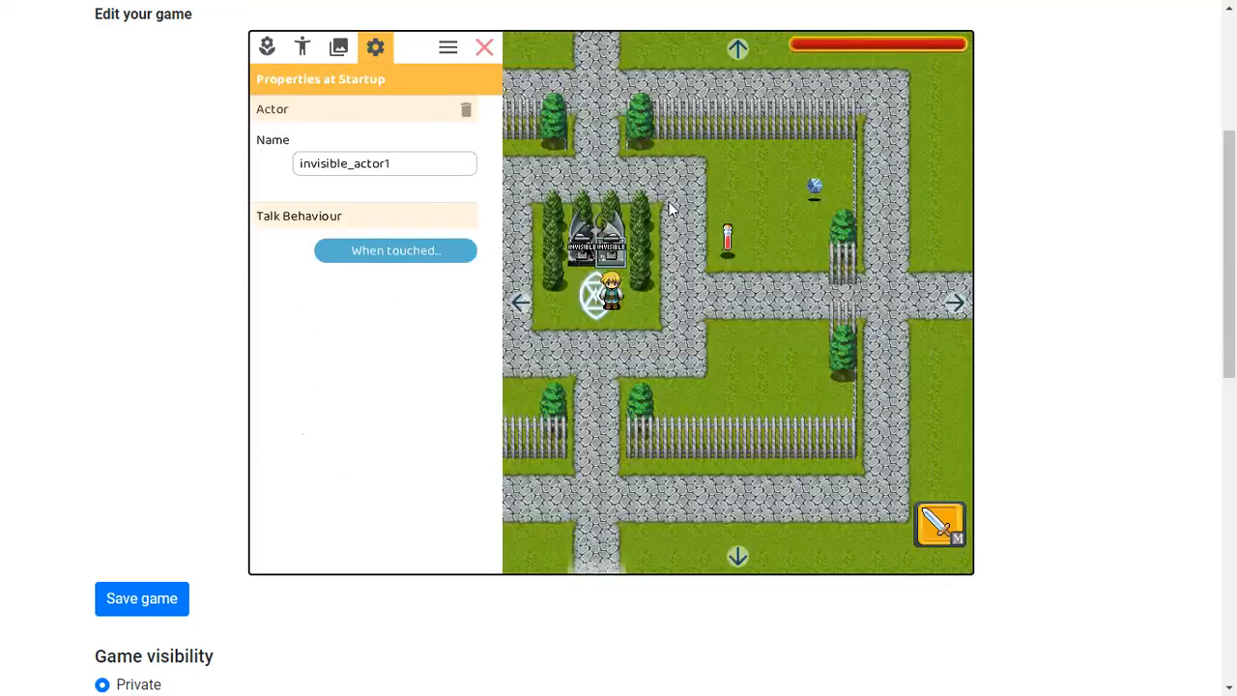
{"action": "left_click", "coordinate": [486, 49]}
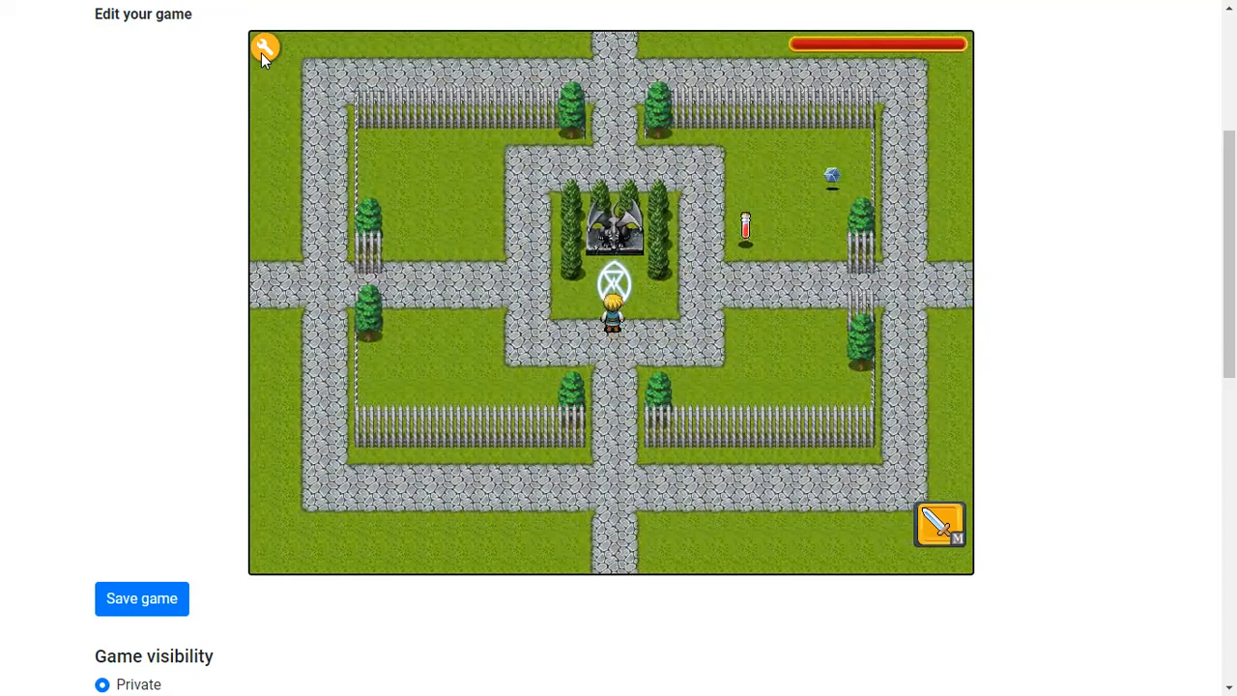
{"action": "left_click", "coordinate": [263, 51]}
{"action": "left_click", "coordinate": [400, 255]}
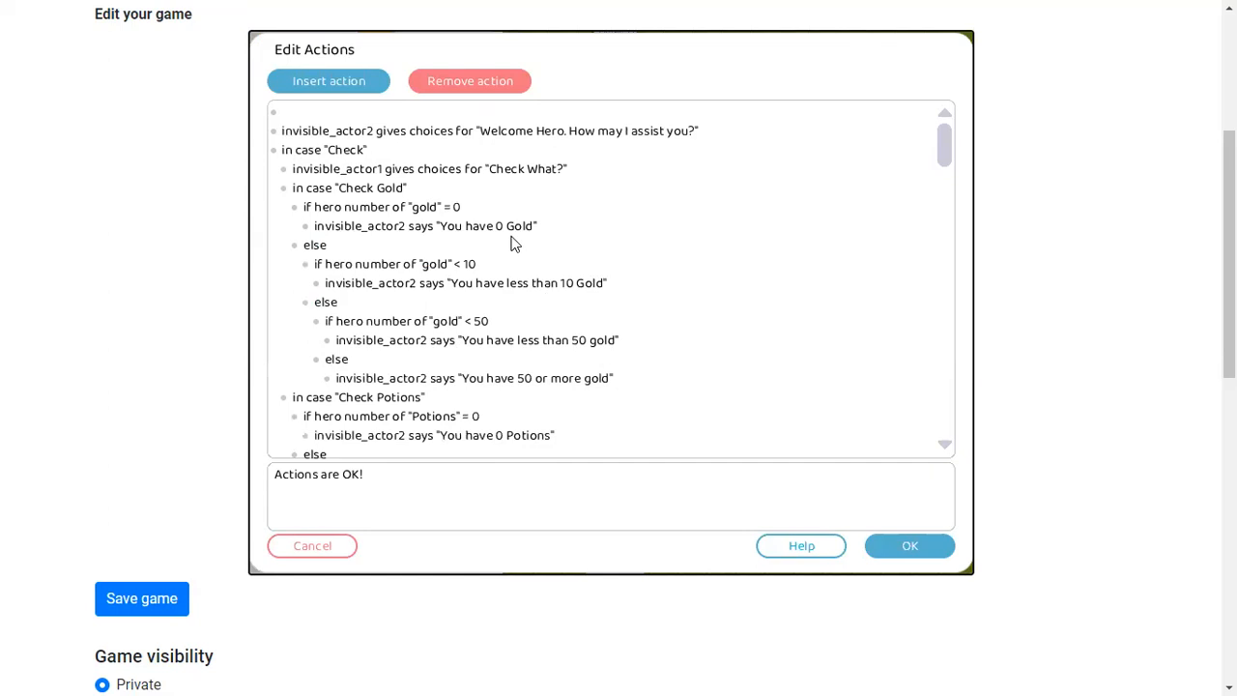
{"action": "scroll", "coordinate": [491, 227], "scroll_direction": "down", "scroll_amount": 3}
{"action": "scroll", "coordinate": [544, 367], "scroll_direction": "down", "scroll_amount": 5}
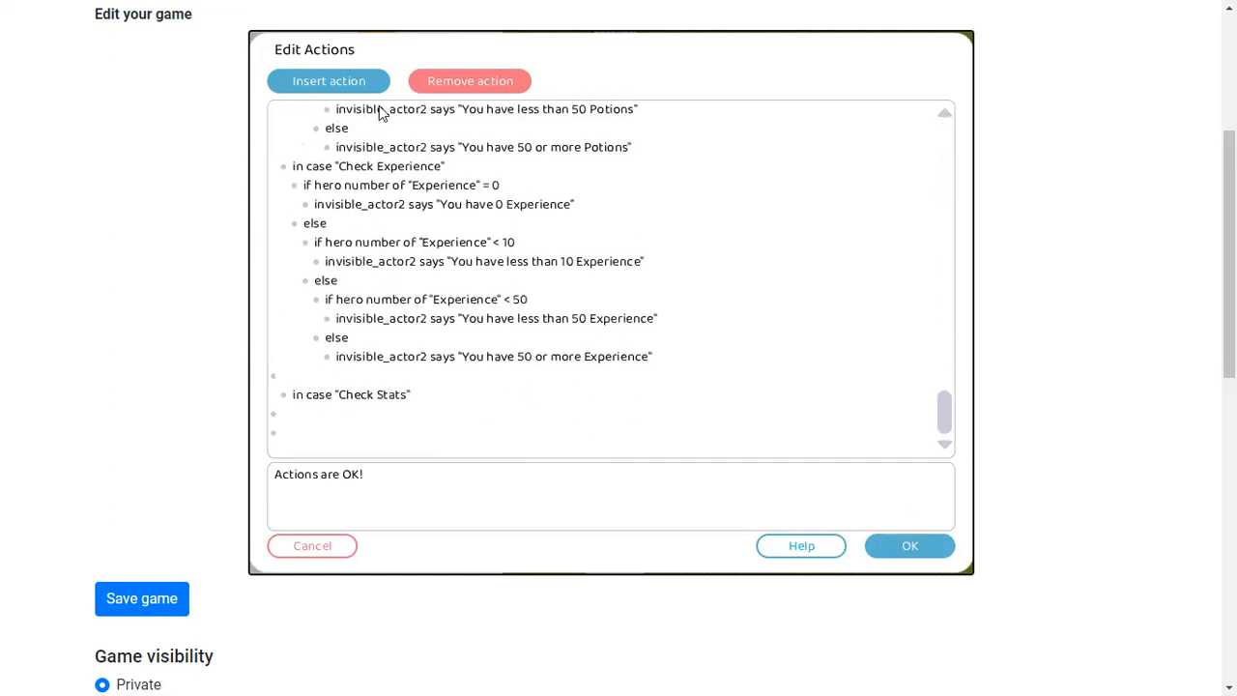
{"action": "left_click", "coordinate": [359, 87]}
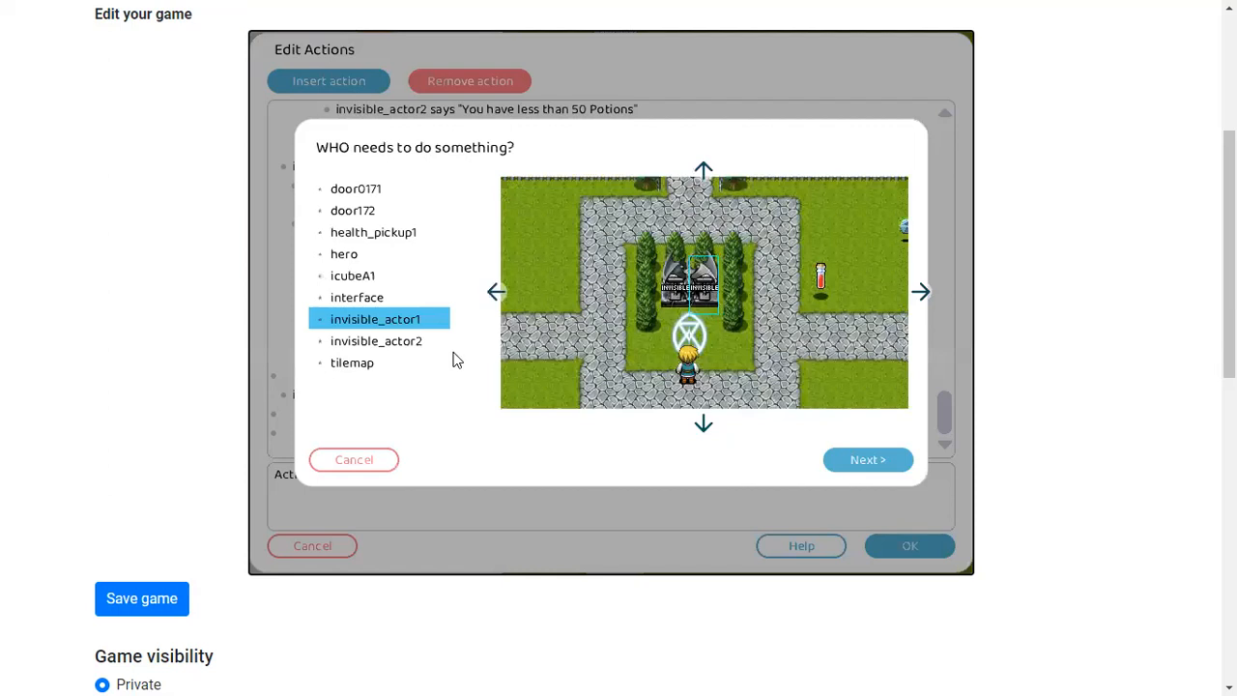
{"action": "left_click", "coordinate": [382, 462]}
{"action": "scroll", "coordinate": [568, 287], "scroll_direction": "up", "scroll_amount": 6}
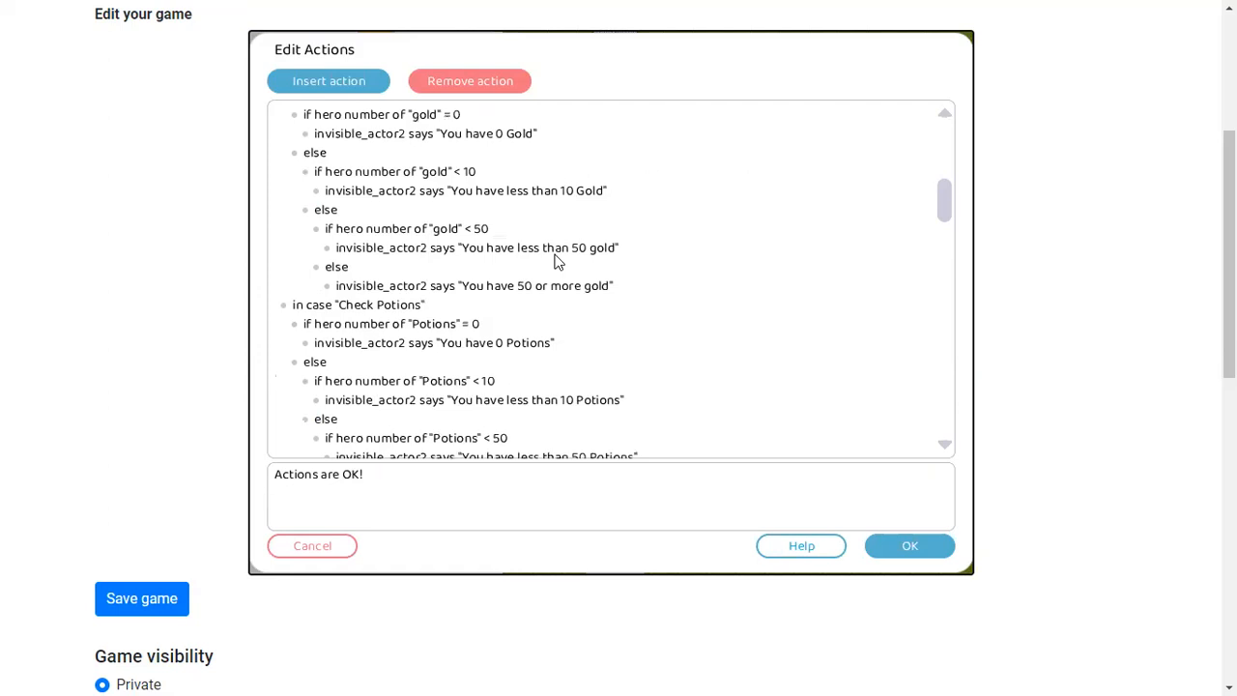
{"action": "scroll", "coordinate": [556, 263], "scroll_direction": "up", "scroll_amount": 1}
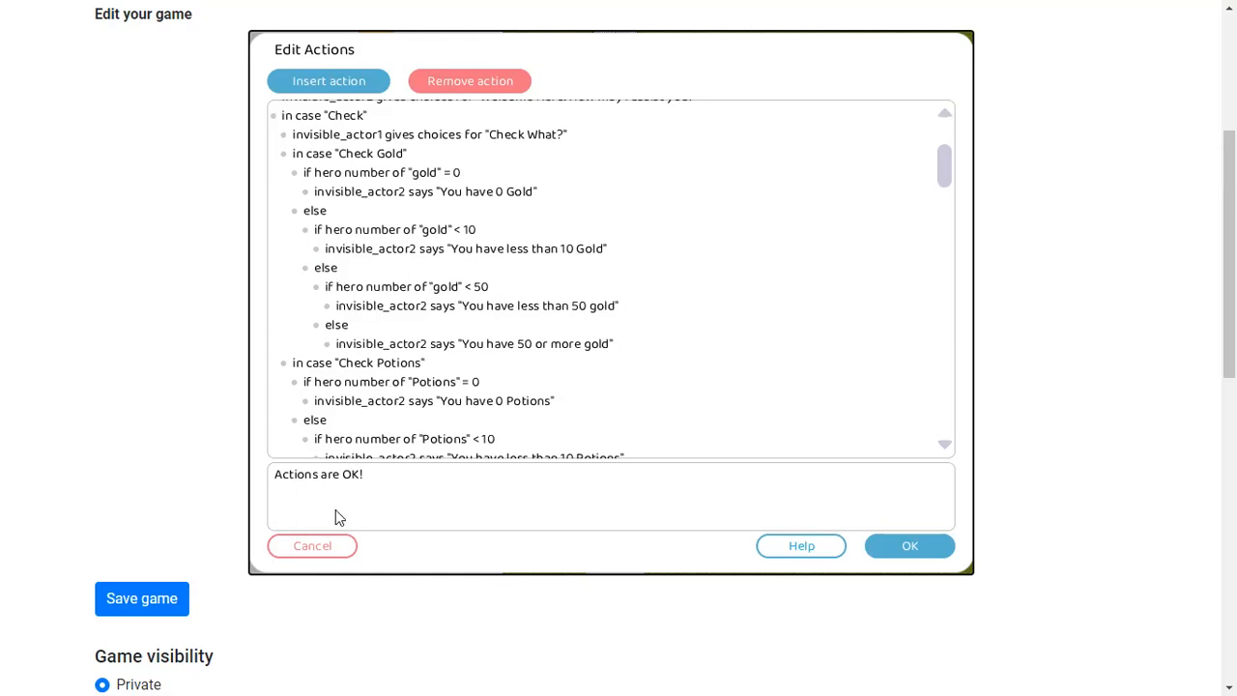
{"action": "left_click", "coordinate": [344, 547]}
Open icubeA1's touch actions and replace its lines with a check whether the hero has the token "gold"
{"action": "left_click", "coordinate": [831, 179]}
{"action": "left_click", "coordinate": [395, 250]}
{"action": "left_click_drag", "start_coordinate": [300, 83], "coordinate": [298, 114]}
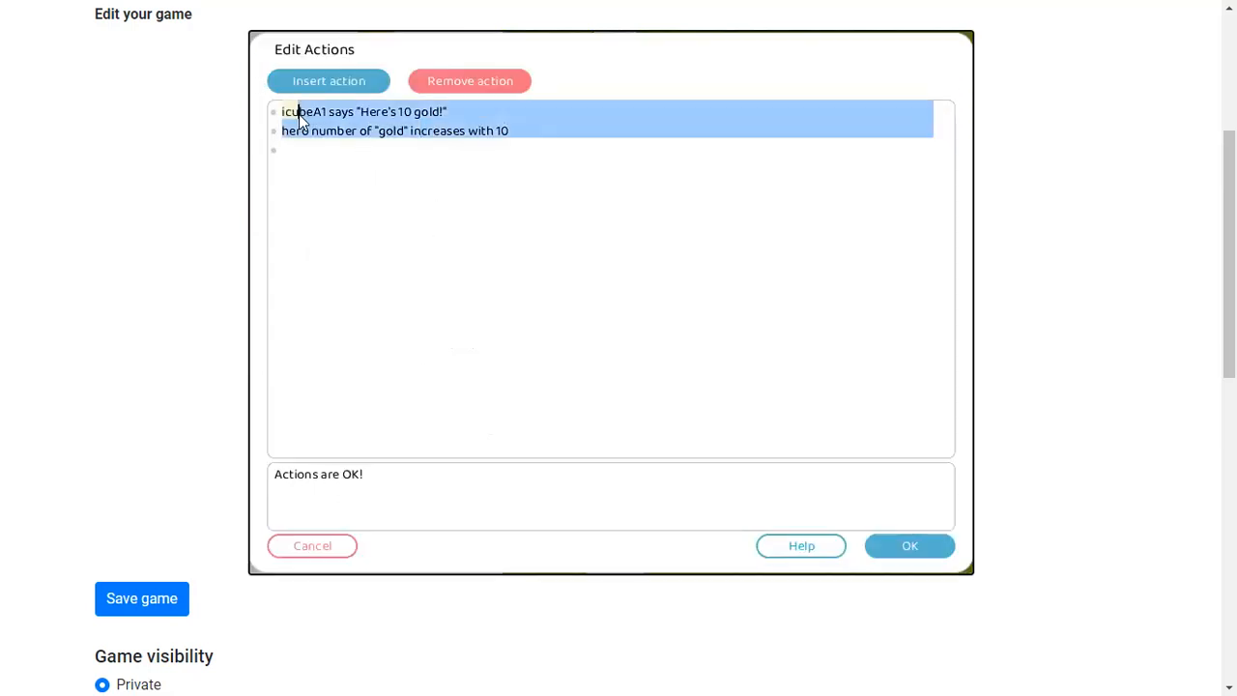
{"action": "key", "text": "Delete"}
{"action": "left_click", "coordinate": [303, 80]}
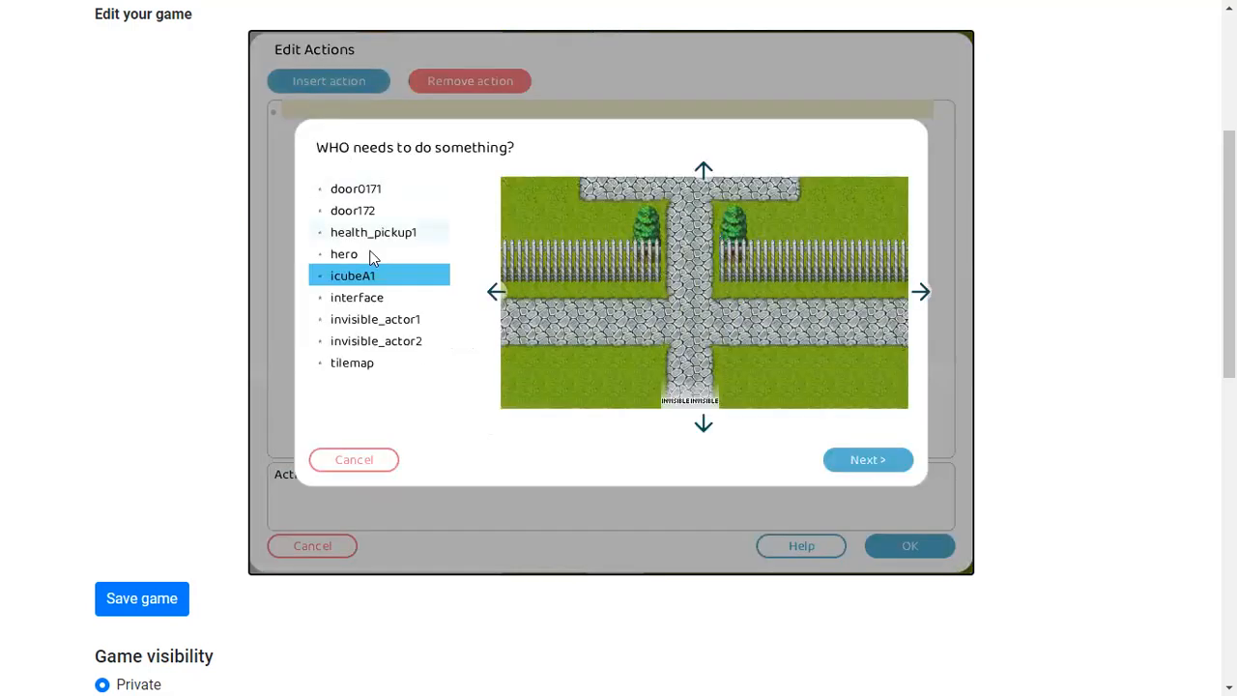
{"action": "double_click", "coordinate": [371, 255]}
{"action": "double_click", "coordinate": [404, 276]}
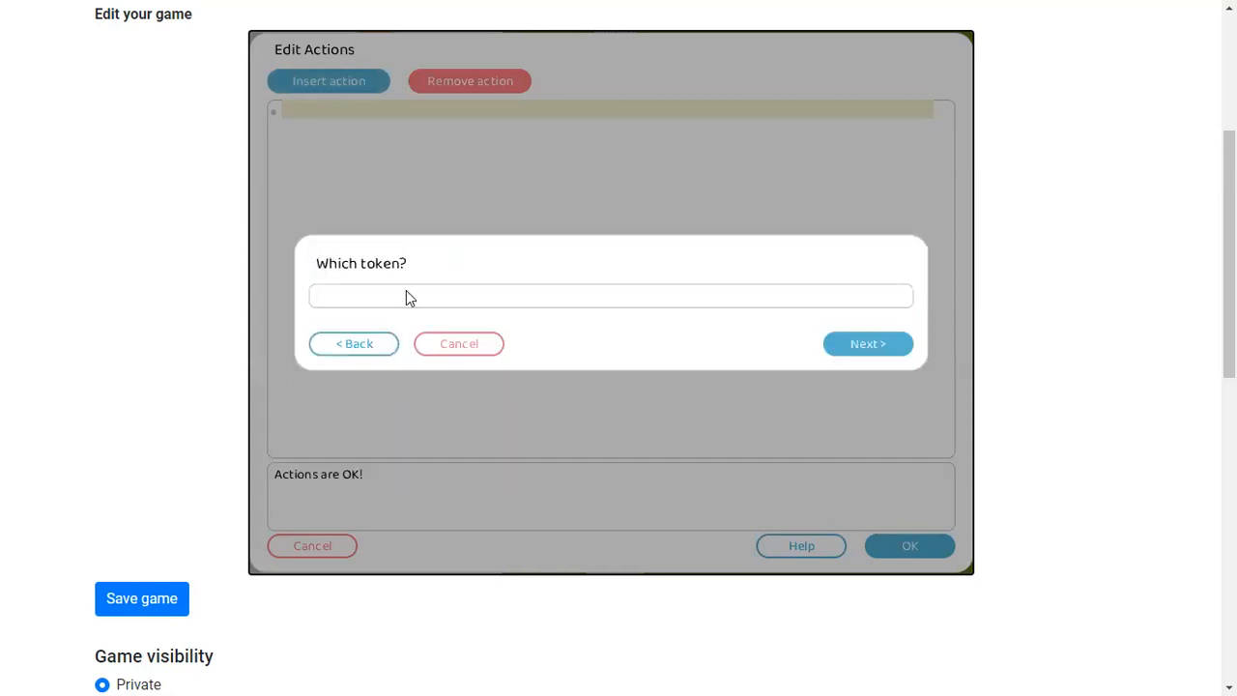
{"action": "type", "text": "gold"}
{"action": "left_click", "coordinate": [847, 345]}
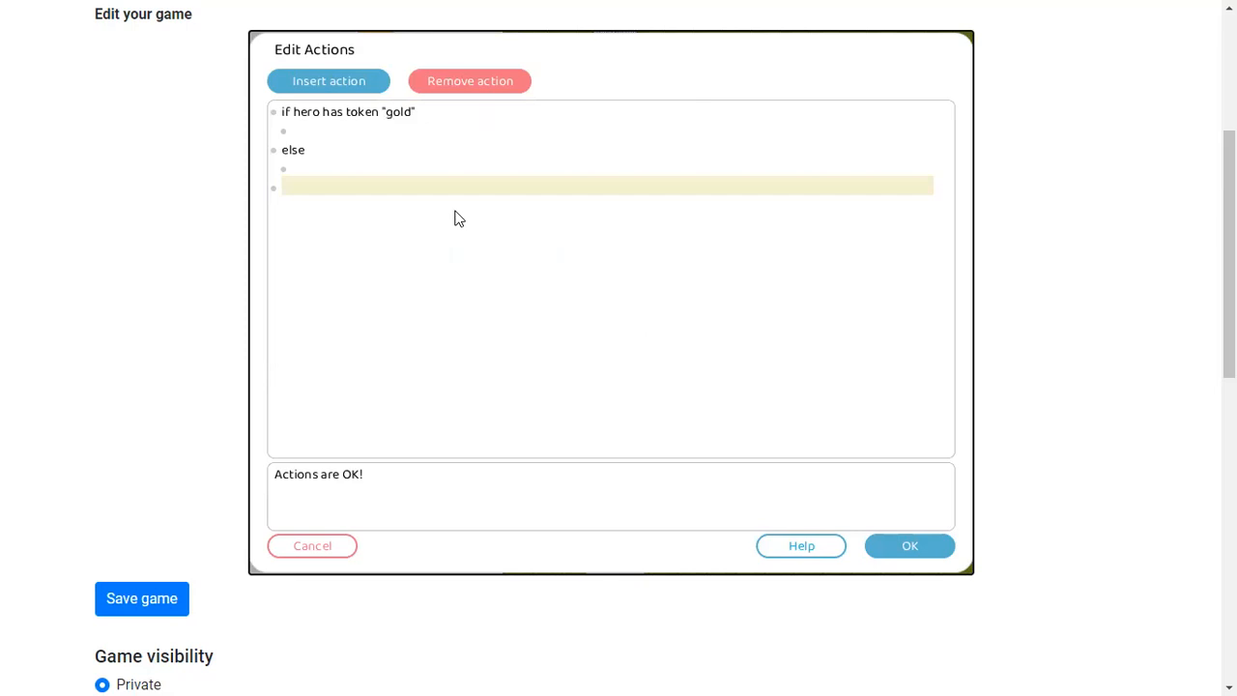
Add an action after the check giving the hero the token "gold"
{"action": "left_click", "coordinate": [334, 130]}
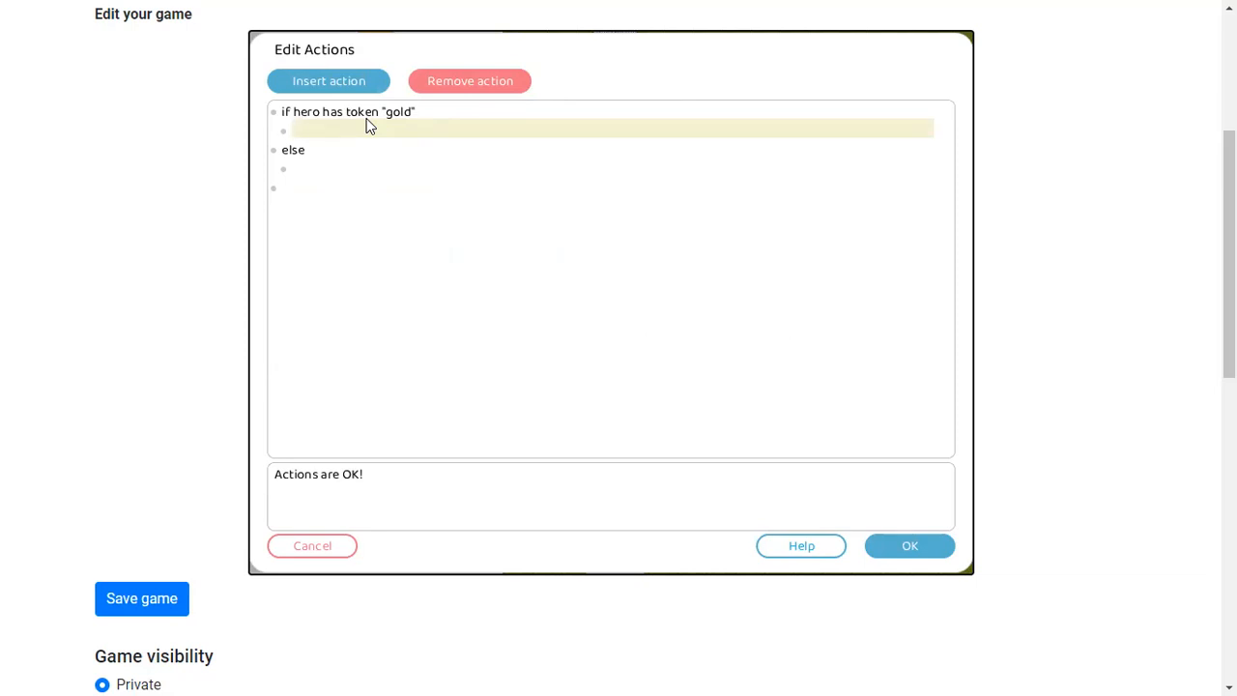
{"action": "left_click", "coordinate": [343, 186]}
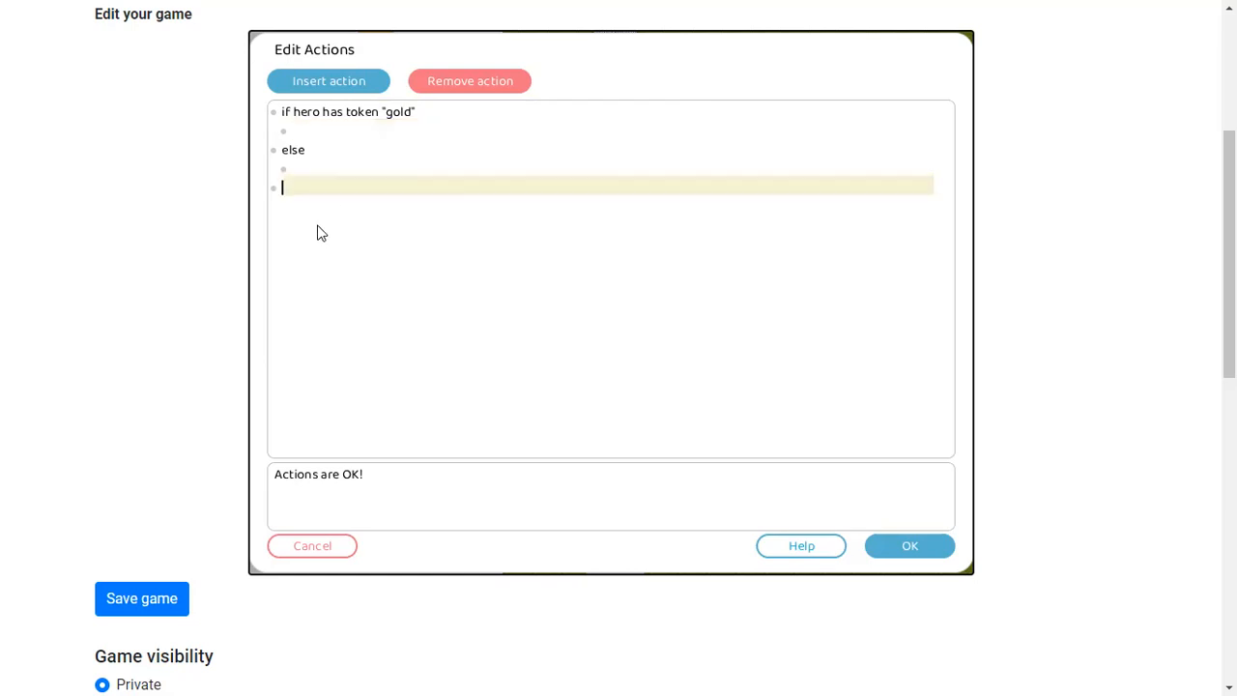
{"action": "key", "text": "Return"}
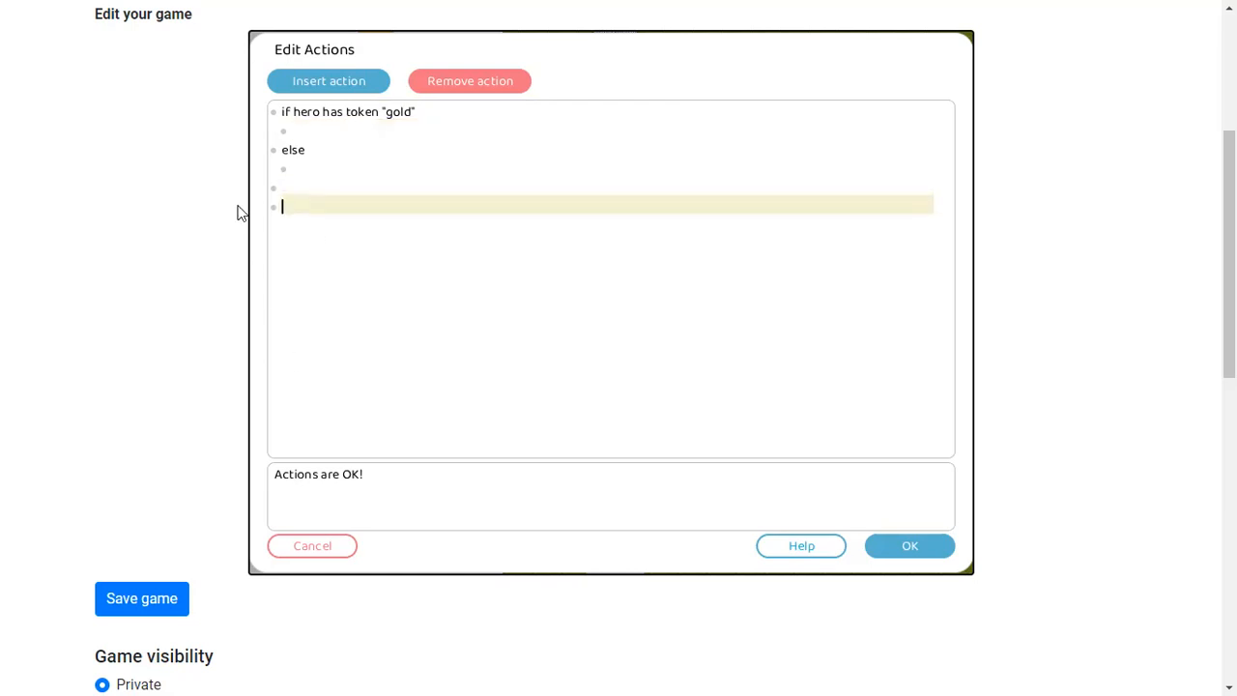
{"action": "left_click", "coordinate": [336, 82]}
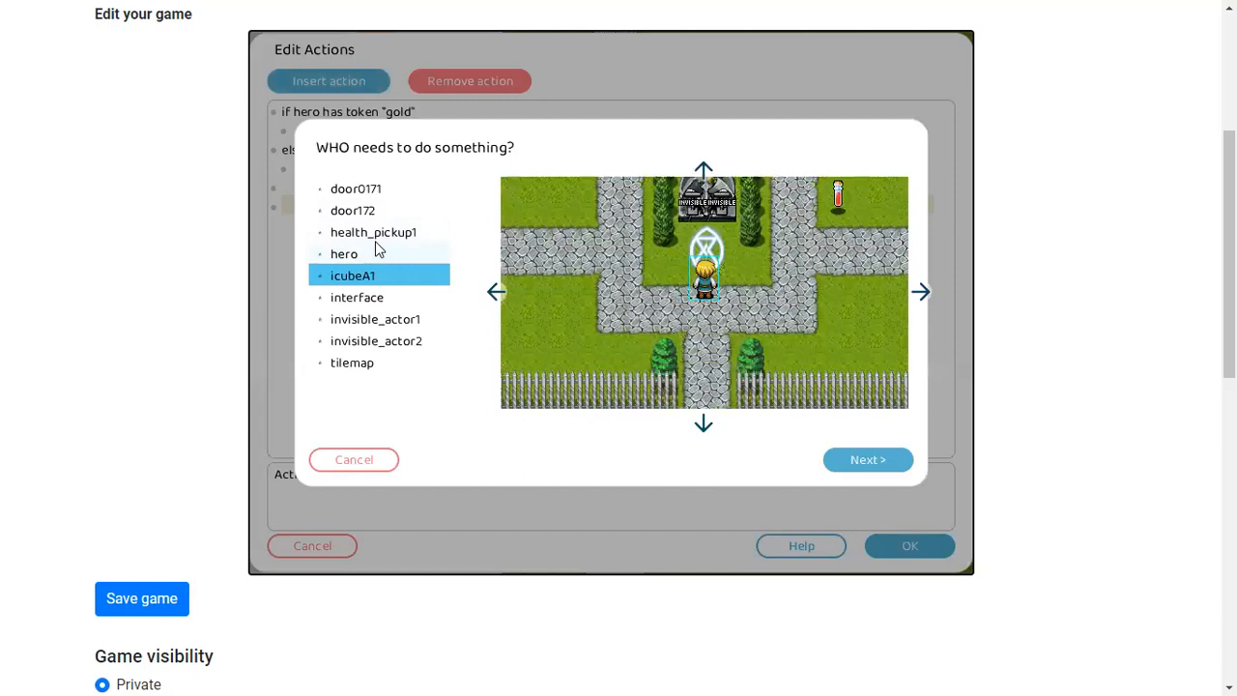
{"action": "left_click", "coordinate": [378, 252]}
{"action": "left_click", "coordinate": [440, 234]}
{"action": "type", "text": "gold"}
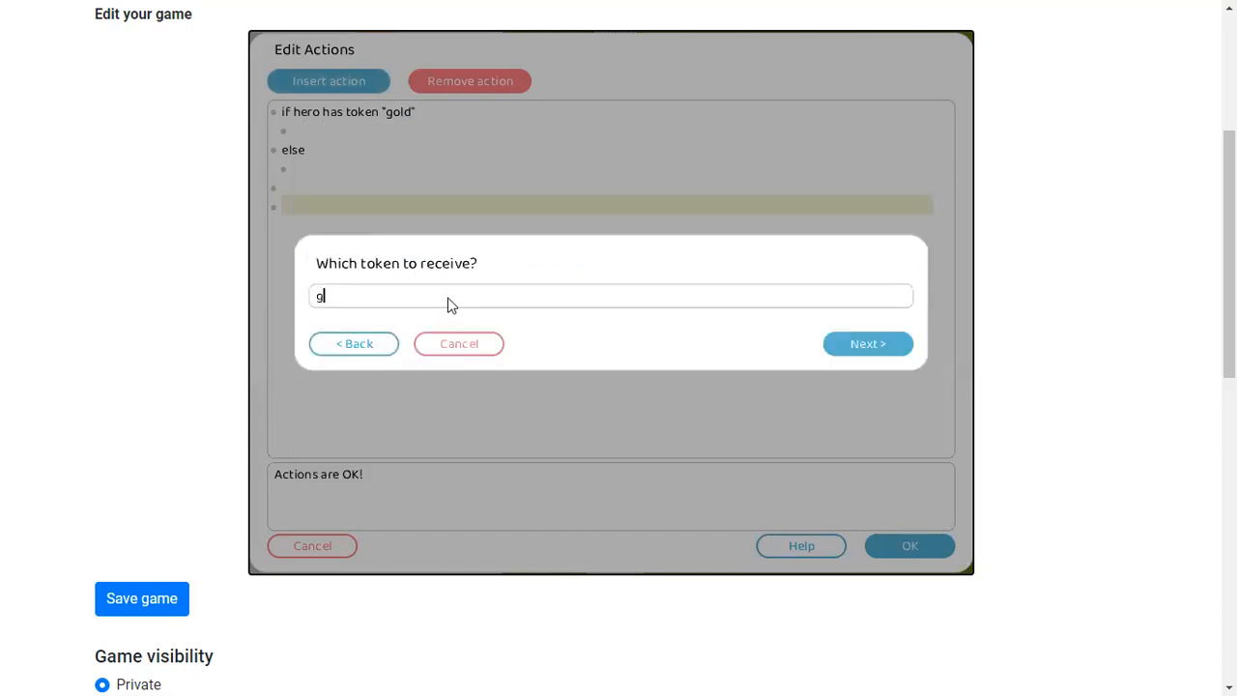
{"action": "left_click", "coordinate": [868, 344]}
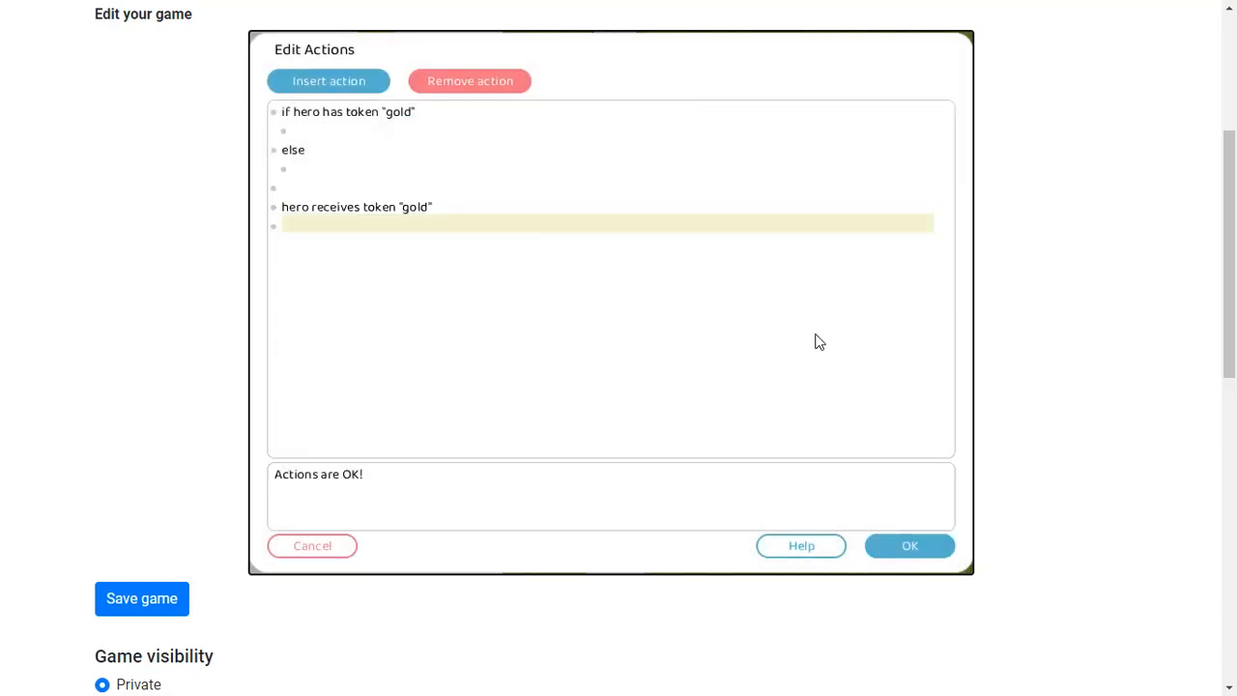
Delete the if/else block, leaving only the hero receiving the gold token
{"action": "left_click", "coordinate": [323, 170]}
{"action": "left_click_drag", "start_coordinate": [242, 113], "coordinate": [280, 118]}
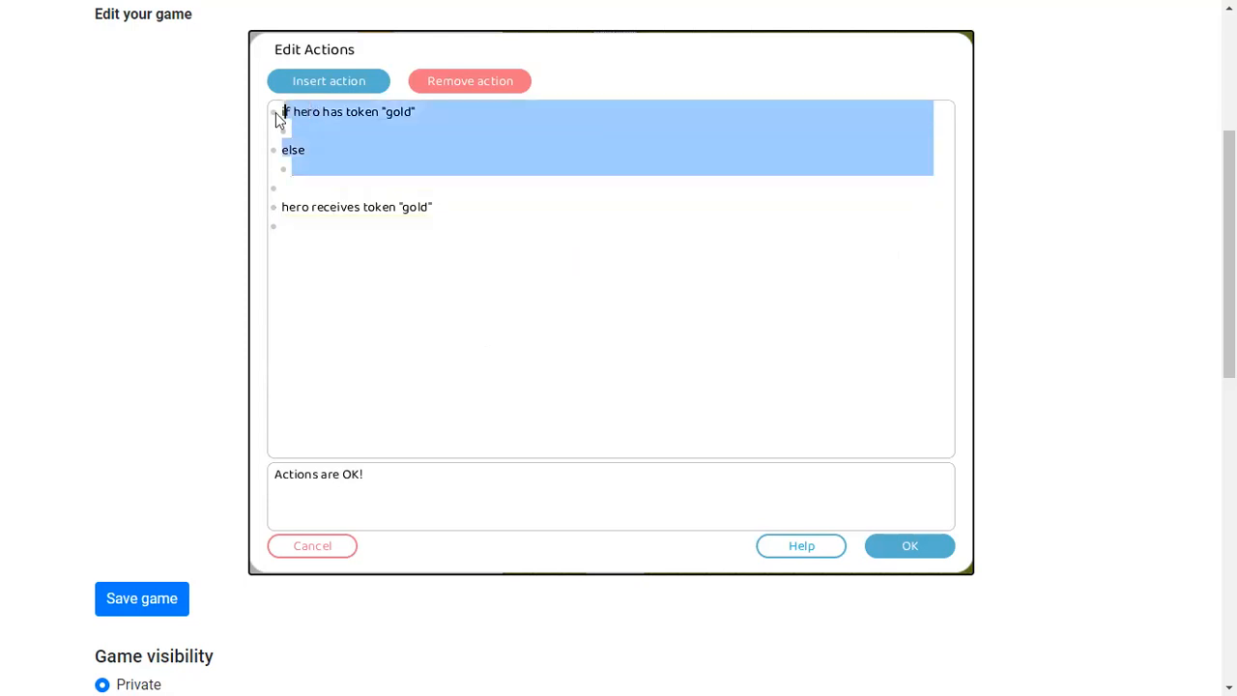
{"action": "key", "text": "BackSpace"}
{"action": "left_click_drag", "start_coordinate": [298, 165], "coordinate": [273, 125]}
{"action": "left_click", "coordinate": [330, 150]}
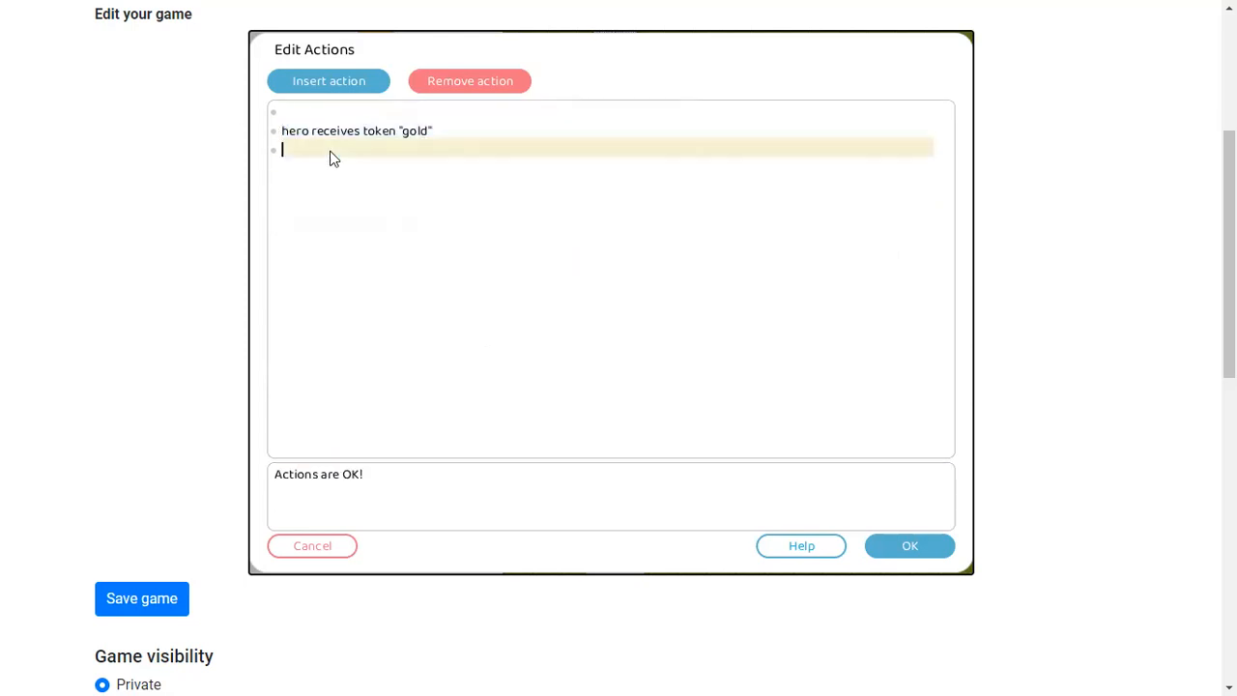
Start inserting another hero has-token check, then cancel it and discard all the action edits
{"action": "left_click", "coordinate": [297, 83]}
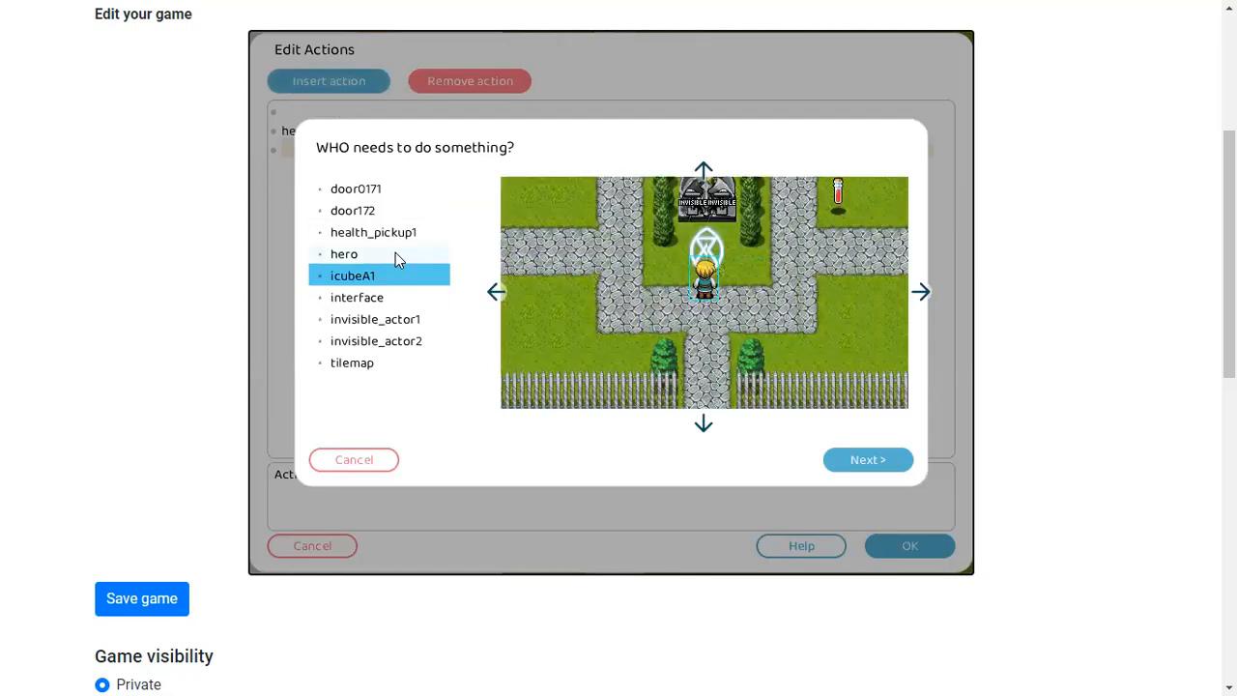
{"action": "double_click", "coordinate": [394, 255]}
{"action": "scroll", "coordinate": [443, 276], "scroll_direction": "down", "scroll_amount": 5}
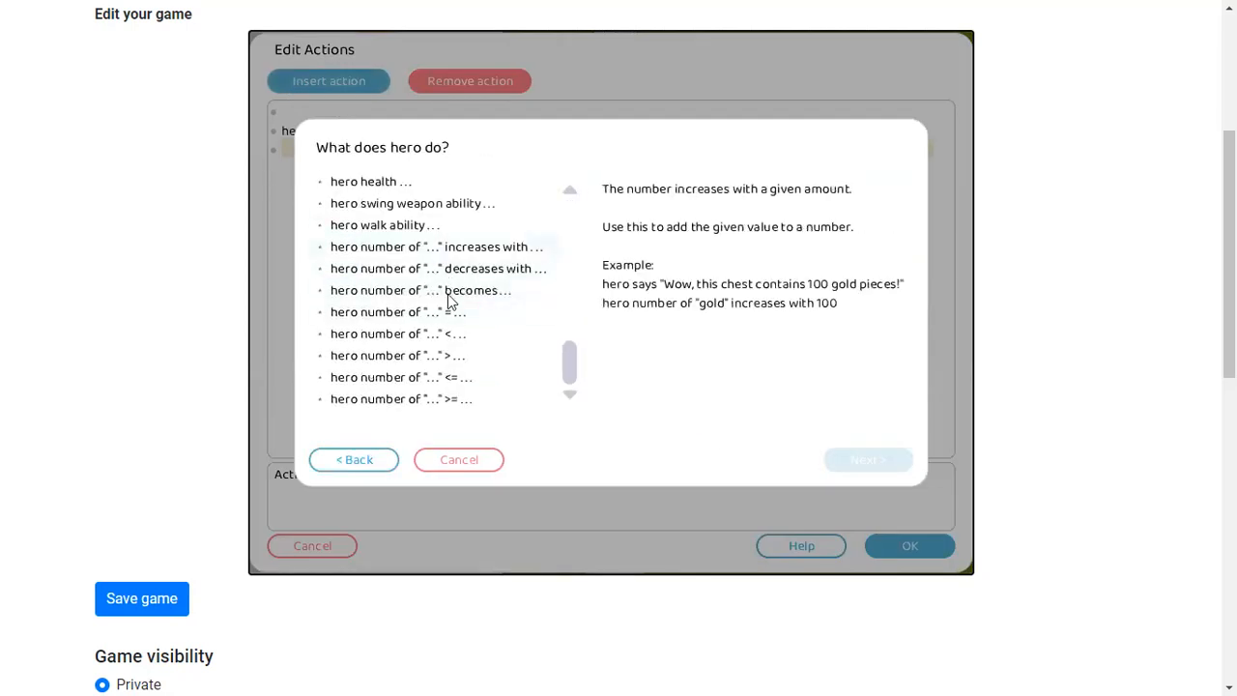
{"action": "scroll", "coordinate": [448, 324], "scroll_direction": "up", "scroll_amount": 5}
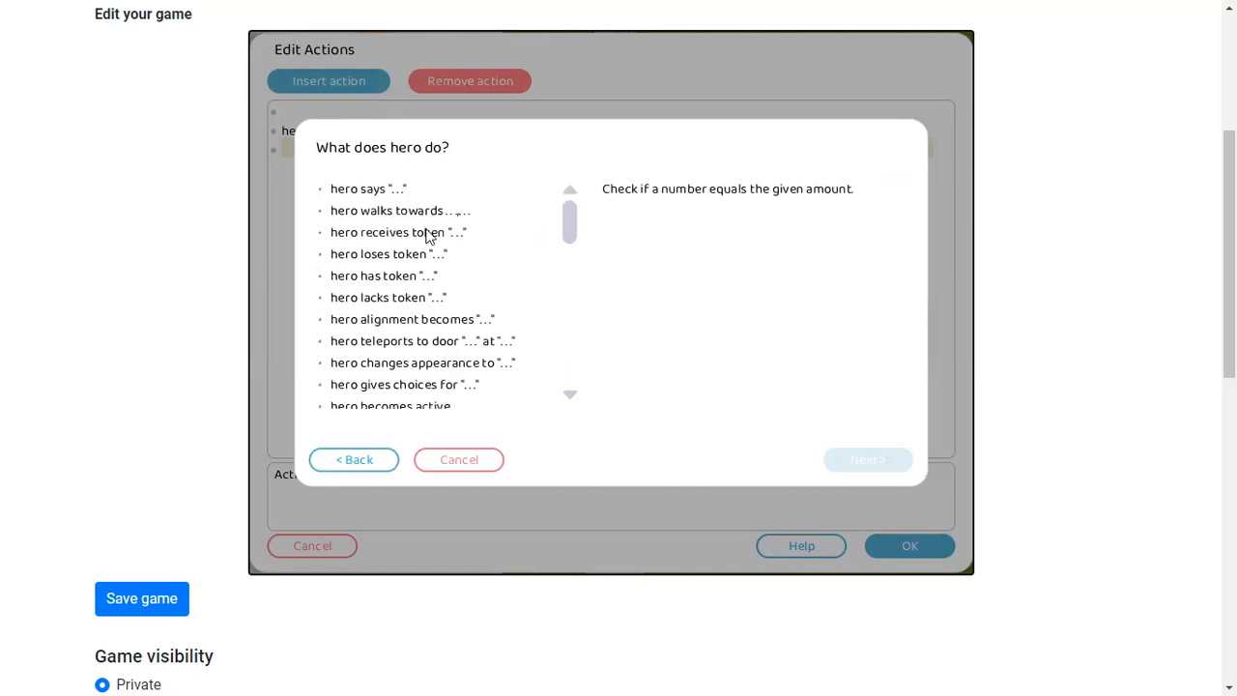
{"action": "double_click", "coordinate": [392, 278]}
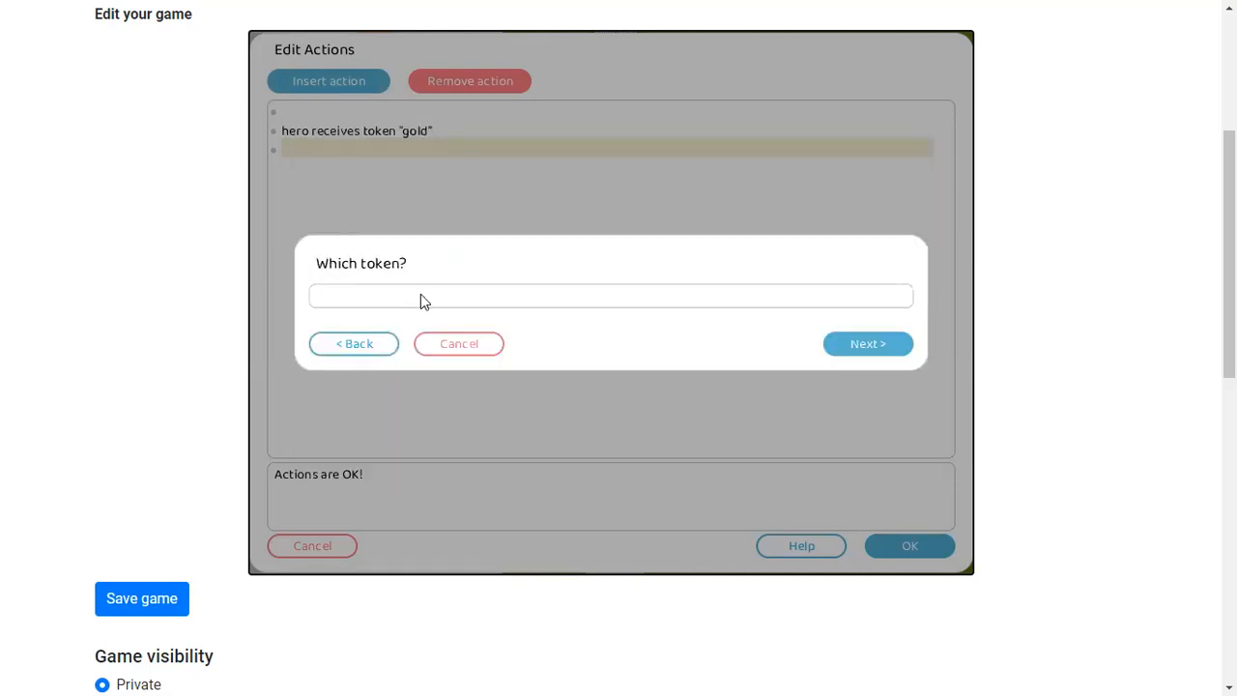
{"action": "left_click", "coordinate": [431, 346]}
{"action": "left_click", "coordinate": [344, 545]}
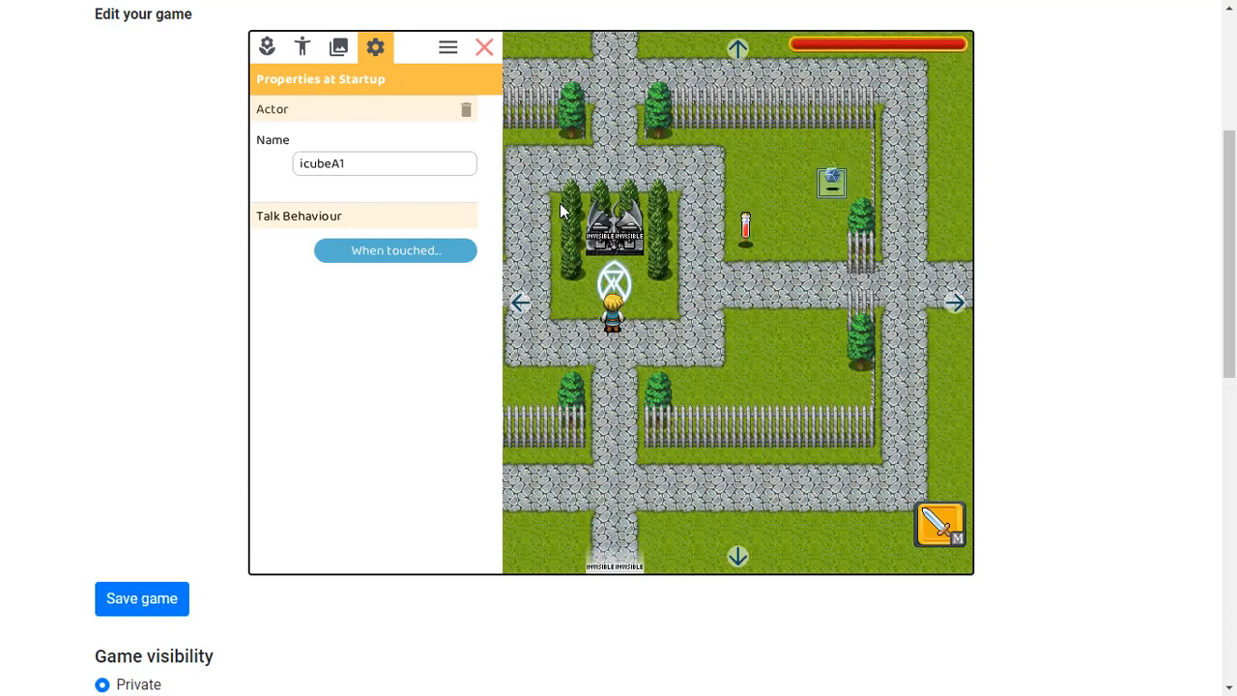
Replace icubeA1's touch actions with a single action giving the hero the token "orb", and accept
{"action": "left_click", "coordinate": [449, 250]}
{"action": "left_click_drag", "start_coordinate": [404, 147], "coordinate": [259, 101]}
{"action": "type", "text": "a"}
{"action": "left_click", "coordinate": [342, 91]}
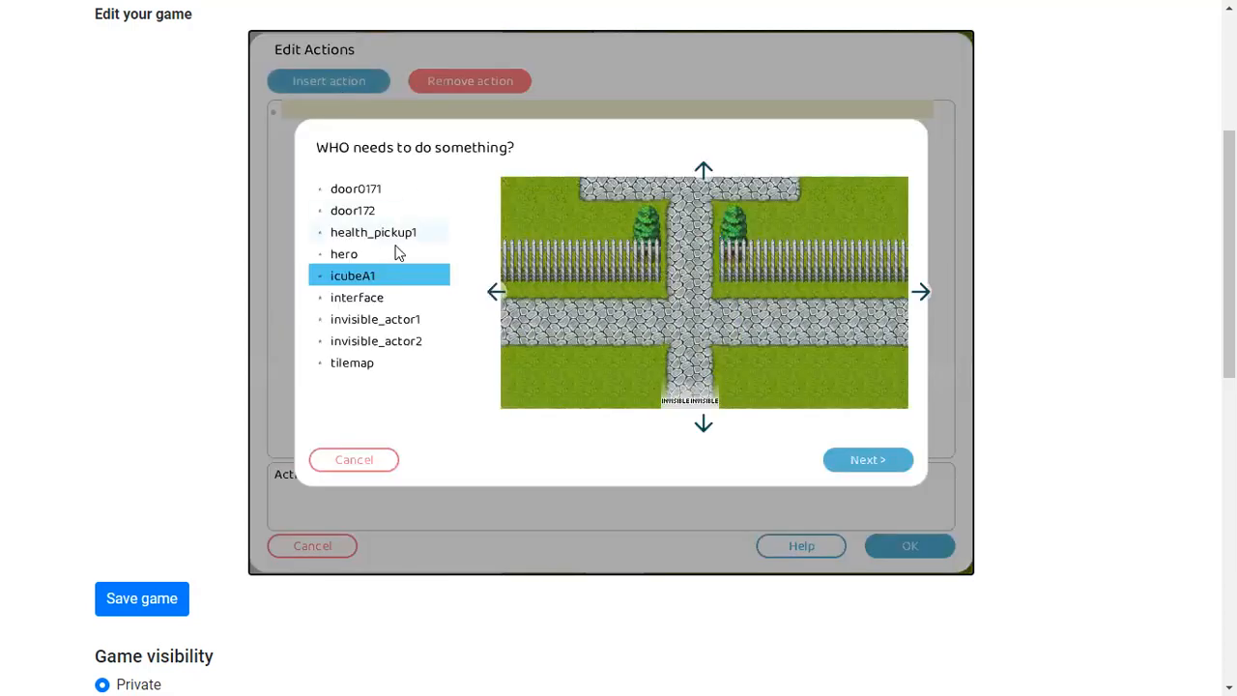
{"action": "double_click", "coordinate": [397, 253]}
{"action": "double_click", "coordinate": [376, 237]}
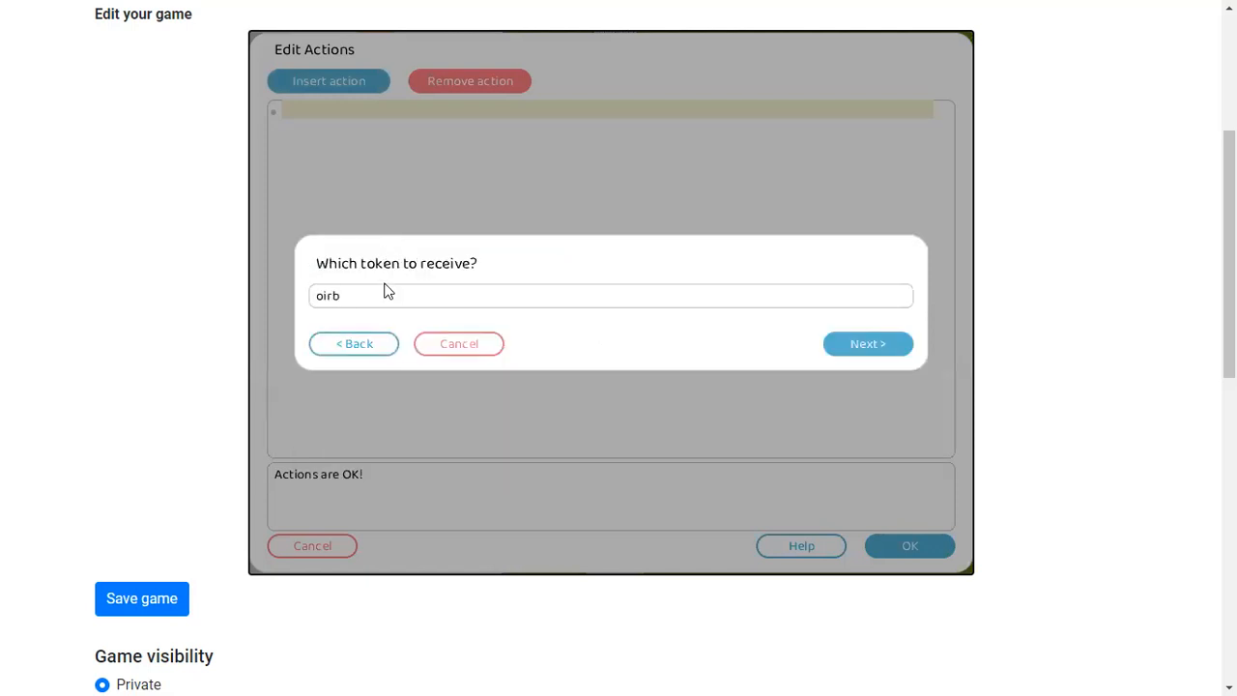
{"action": "left_click", "coordinate": [887, 344]}
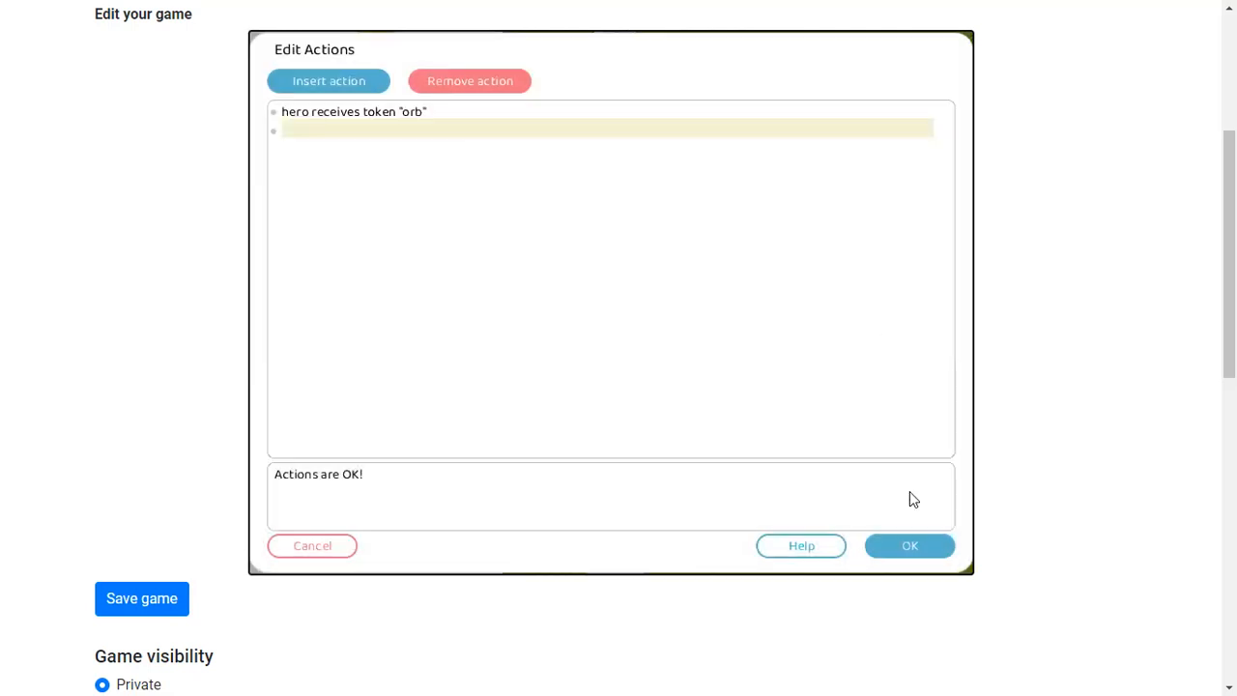
{"action": "left_click", "coordinate": [908, 557]}
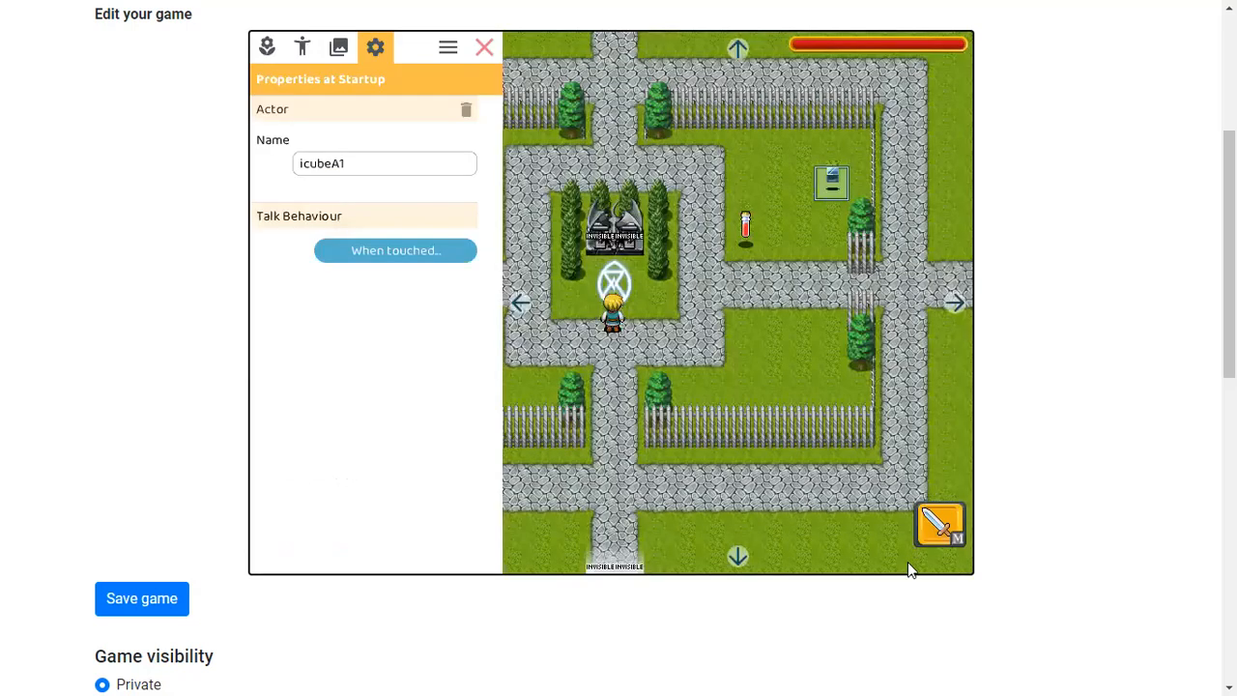
Pick a knight from the humanoids actors and place two knights on the path at the upper gate
{"action": "left_click", "coordinate": [302, 46]}
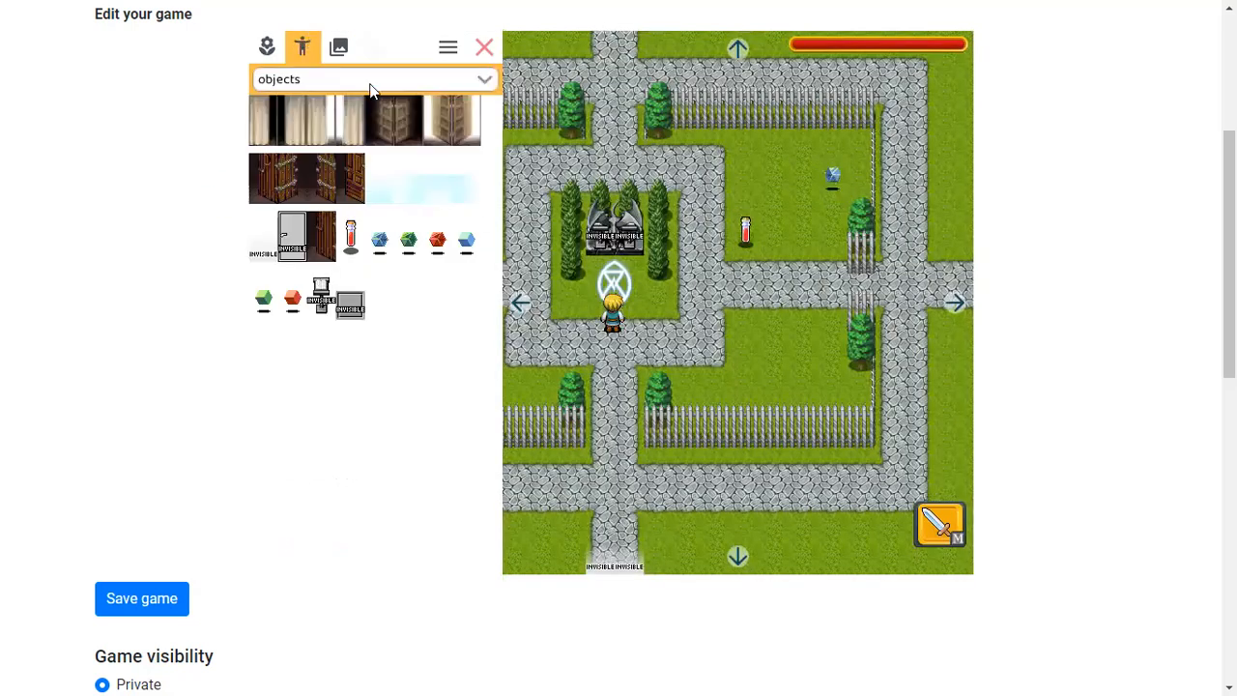
{"action": "left_click", "coordinate": [317, 83]}
{"action": "left_click", "coordinate": [298, 104]}
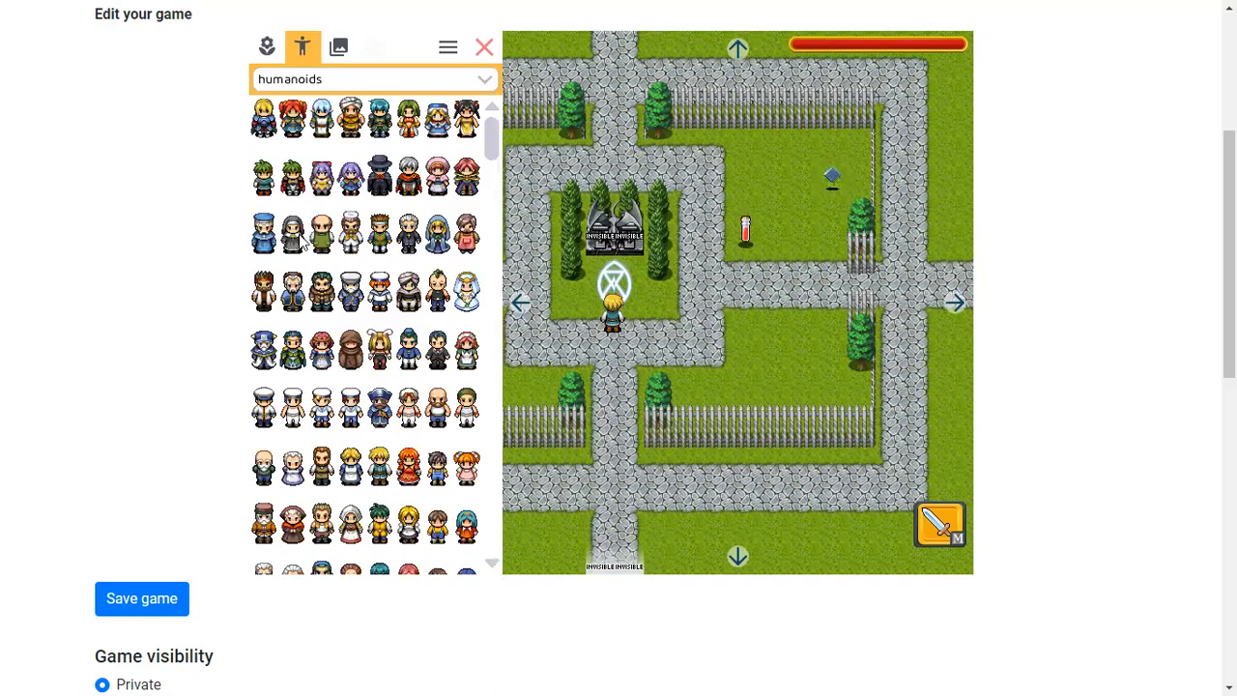
{"action": "scroll", "coordinate": [345, 298], "scroll_direction": "down", "scroll_amount": 3}
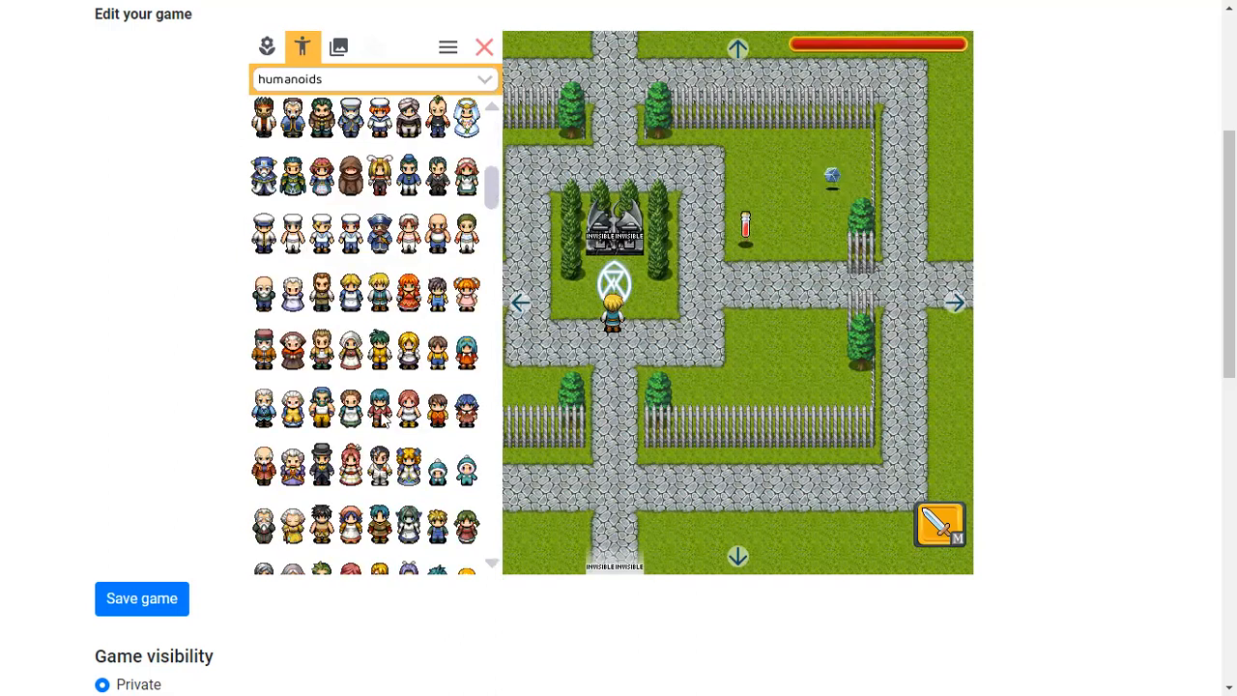
{"action": "left_click", "coordinate": [409, 468]}
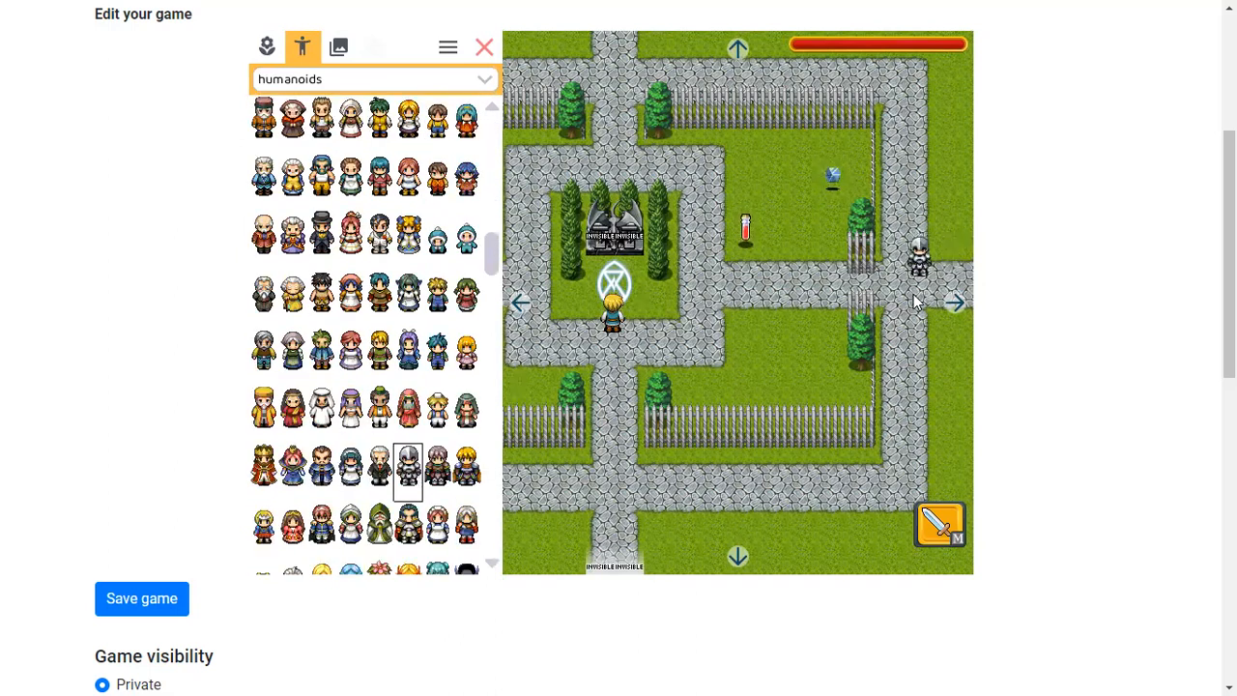
{"action": "left_click", "coordinate": [600, 114]}
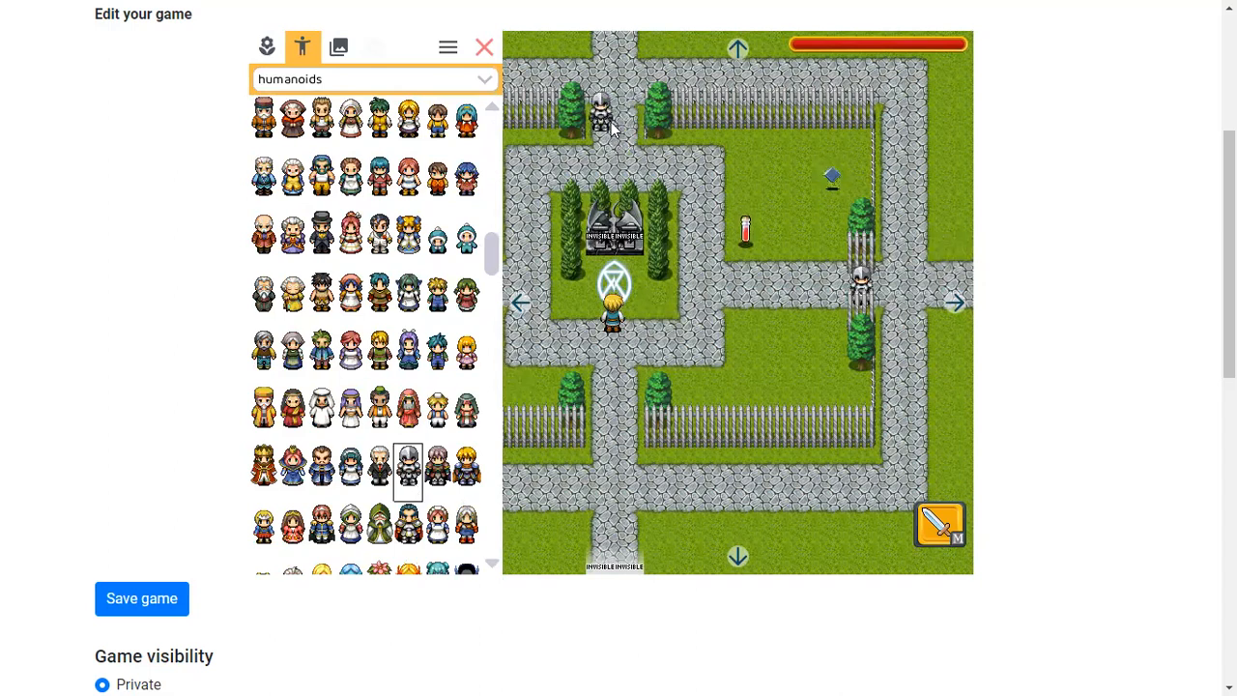
{"action": "left_click", "coordinate": [410, 481]}
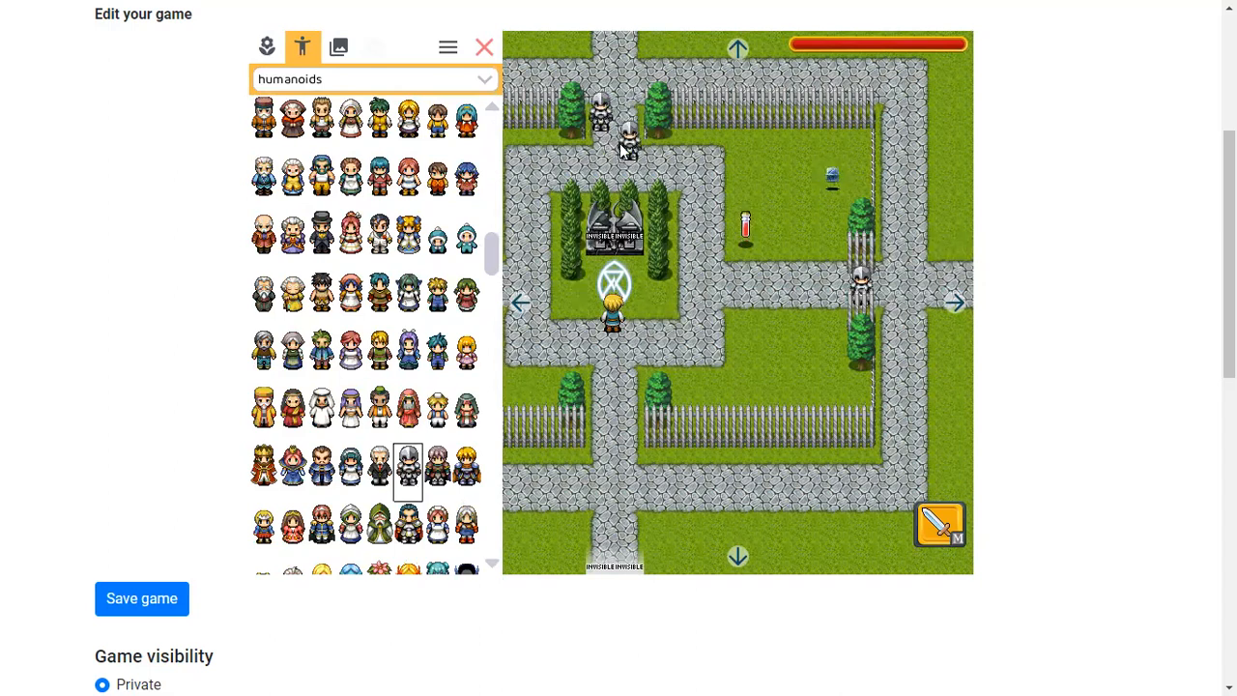
Place two more knights at the lower gate and one on the left path
{"action": "left_click", "coordinate": [519, 303]}
{"action": "left_click_drag", "start_coordinate": [405, 472], "coordinate": [745, 439]}
{"action": "left_click", "coordinate": [396, 481]}
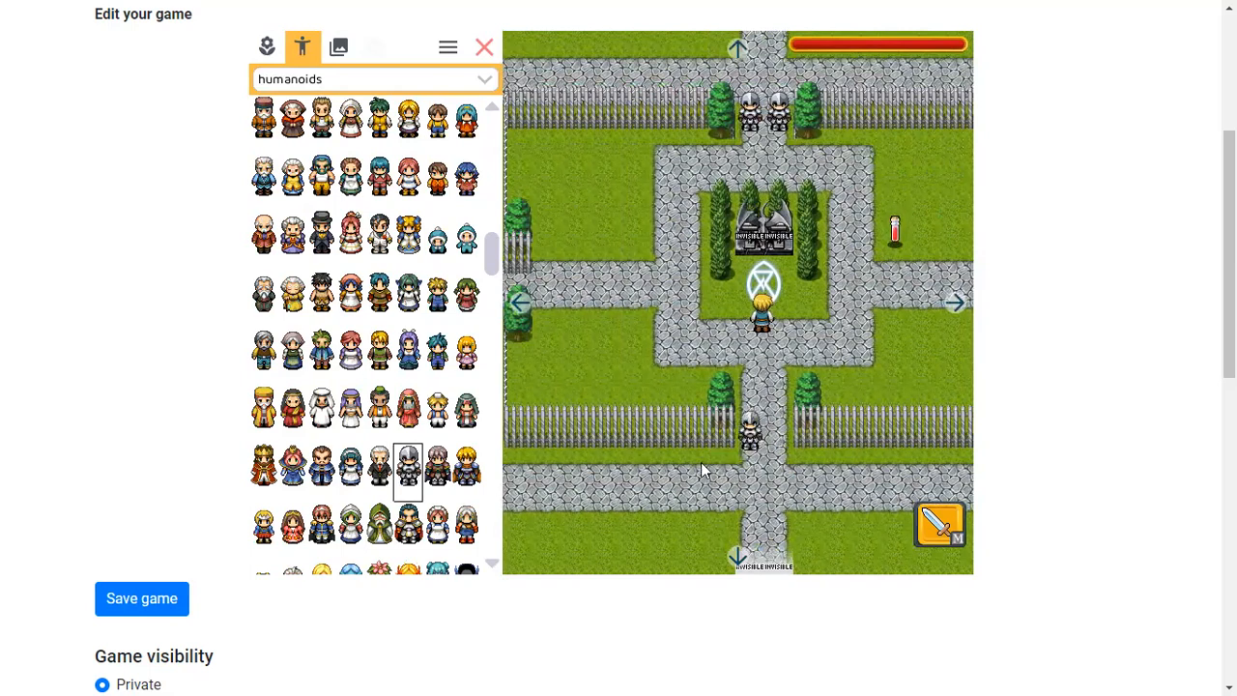
{"action": "left_click", "coordinate": [519, 302]}
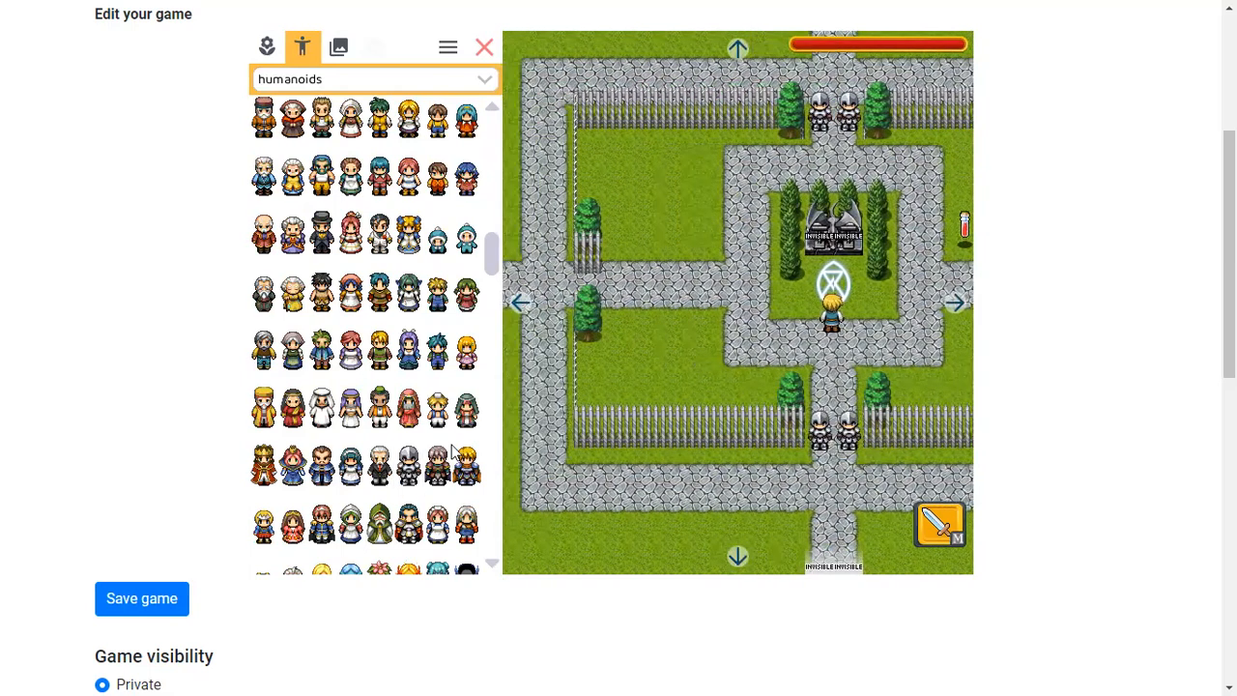
{"action": "left_click", "coordinate": [586, 279]}
{"action": "left_click", "coordinate": [587, 279]}
Set both knights at the lower gate to face up
{"action": "scroll", "coordinate": [348, 248], "scroll_direction": "up", "scroll_amount": 3}
{"action": "scroll", "coordinate": [348, 248], "scroll_direction": "up", "scroll_amount": 10}
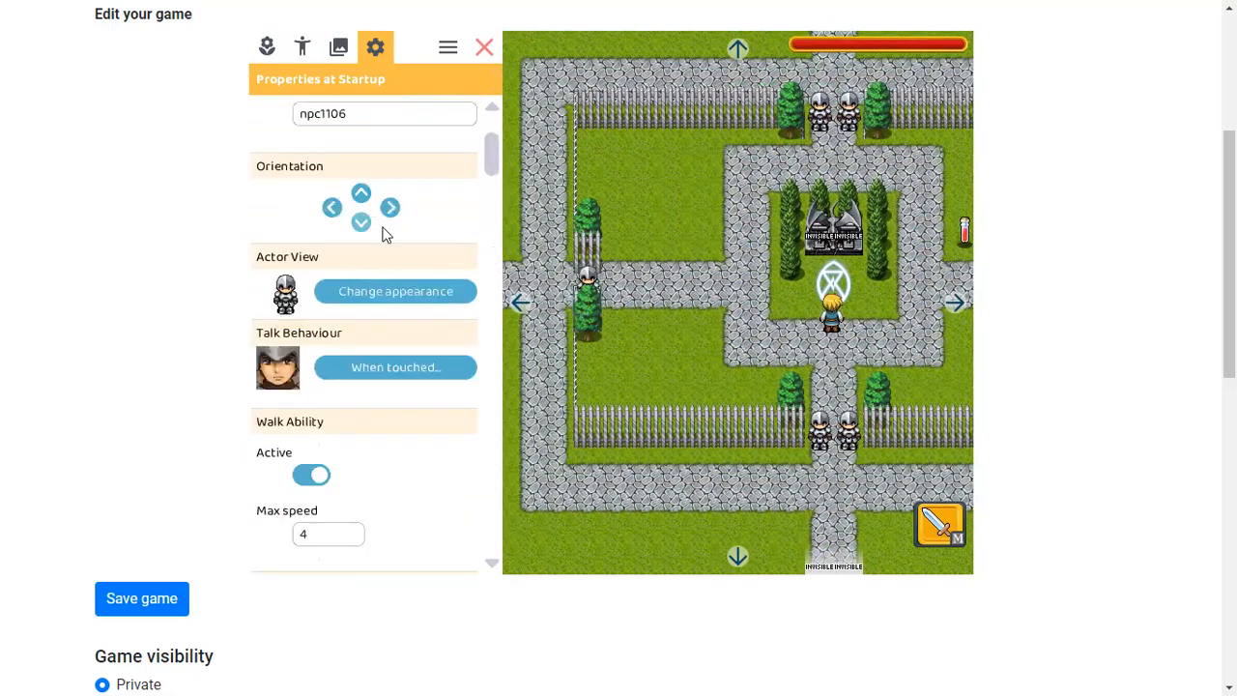
{"action": "left_click", "coordinate": [820, 447]}
{"action": "left_click", "coordinate": [363, 195]}
{"action": "left_click", "coordinate": [846, 435]}
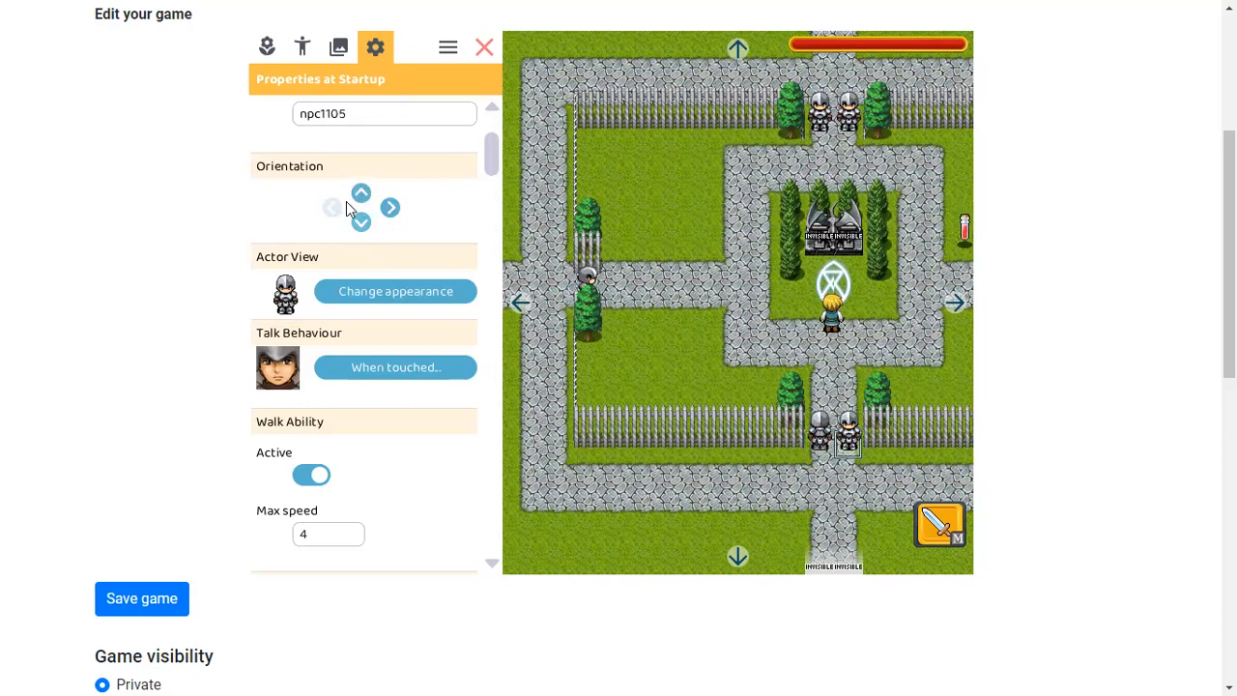
{"action": "left_click", "coordinate": [359, 196]}
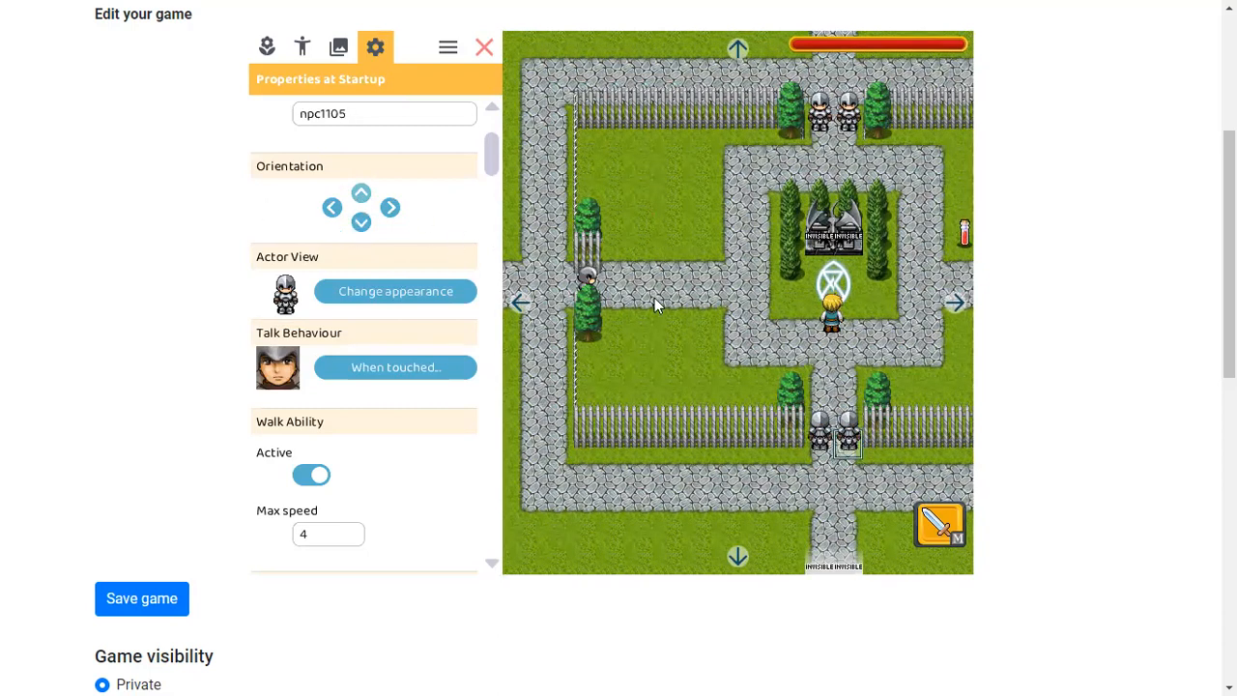
Set the knight npc1101 on the right path to face left
{"action": "left_click", "coordinate": [957, 305]}
{"action": "left_click", "coordinate": [850, 285]}
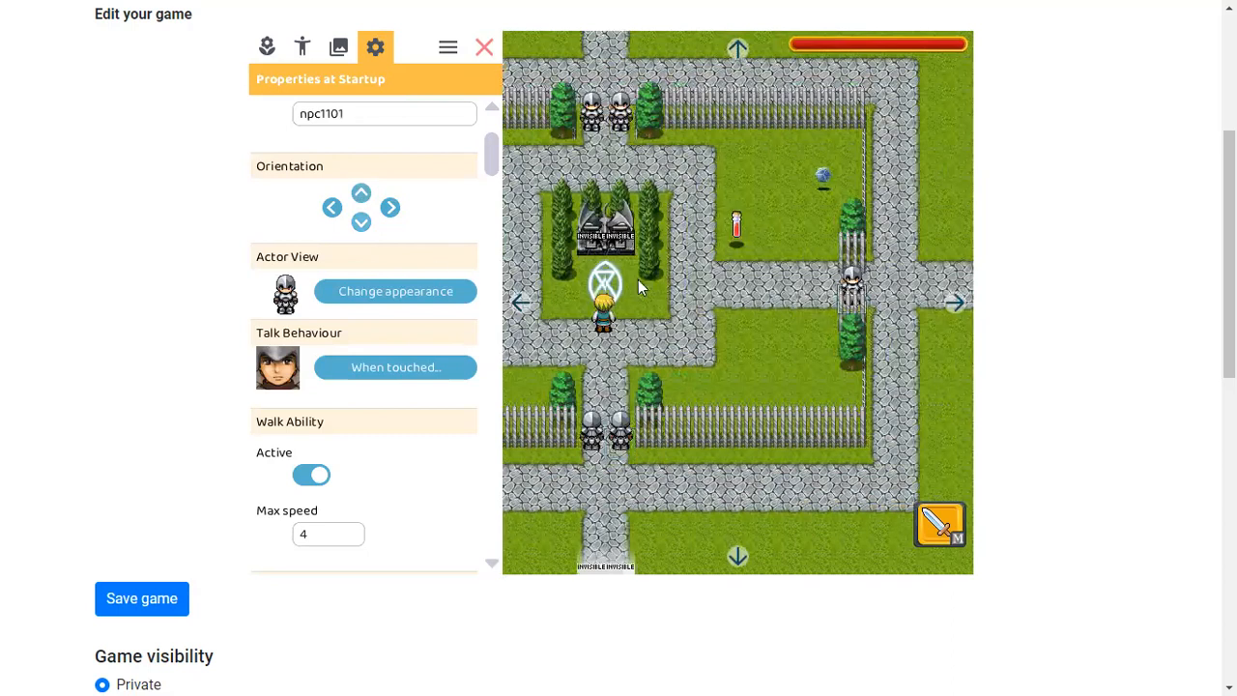
{"action": "left_click", "coordinate": [329, 211]}
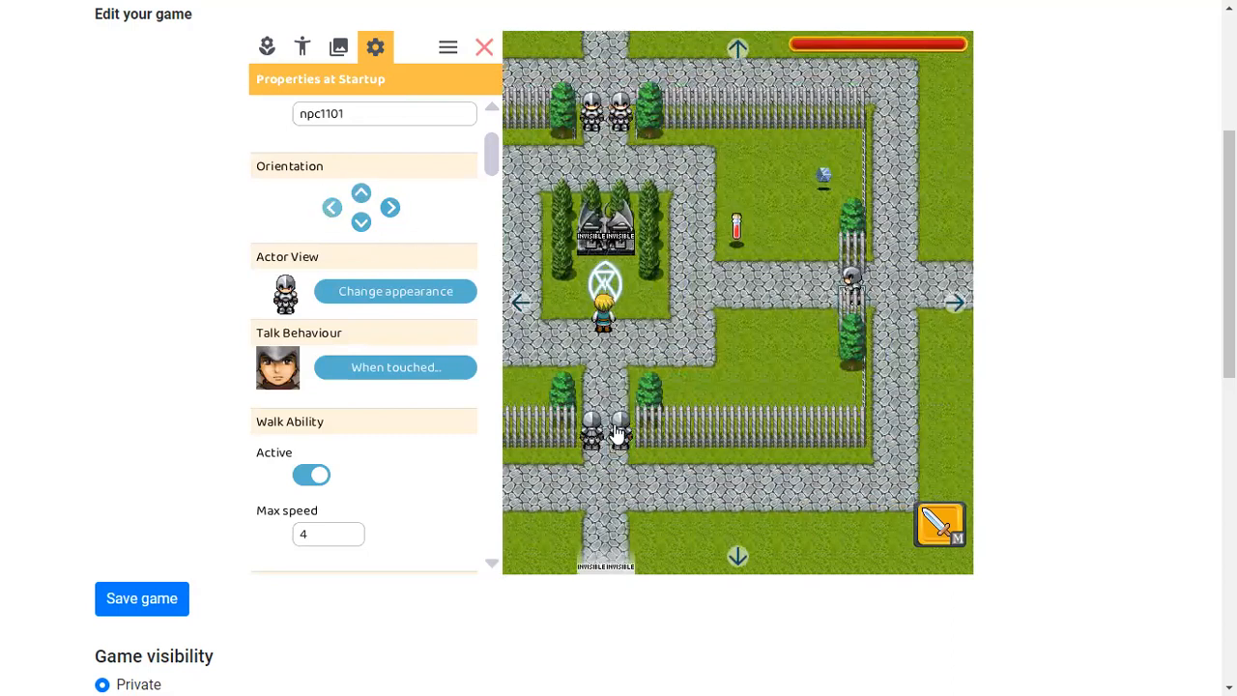
Open the talk behaviour of knight npc1101 and delete its default dialogue lines
{"action": "left_click", "coordinate": [422, 364]}
{"action": "left_click", "coordinate": [297, 131]}
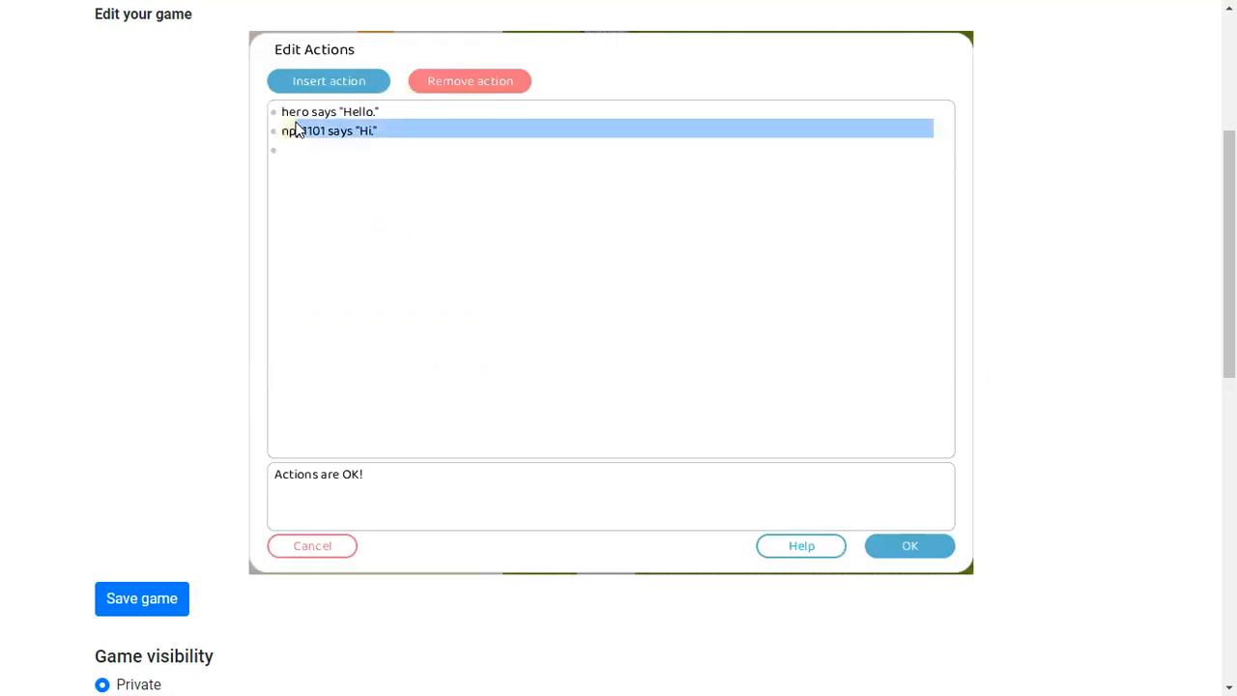
{"action": "left_click_drag", "start_coordinate": [282, 108], "coordinate": [276, 112]}
{"action": "key", "text": "Delete"}
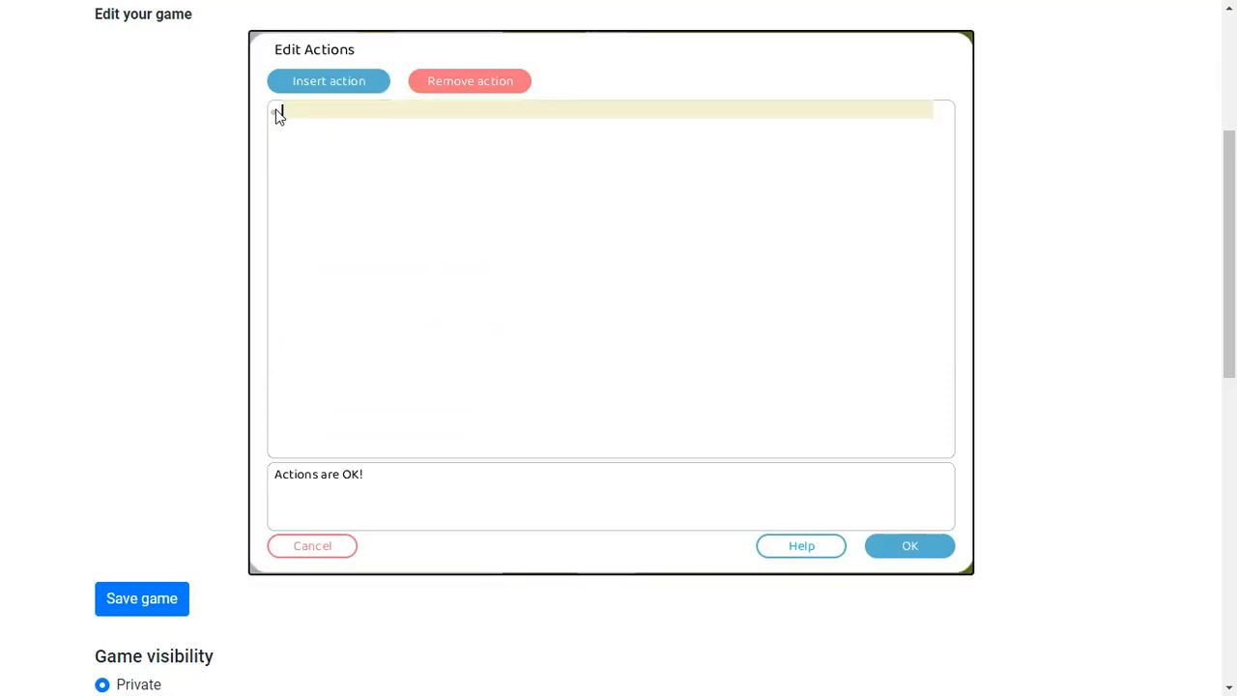
Insert a condition checking whether the hero has token "orb"
{"action": "left_click", "coordinate": [313, 84]}
{"action": "double_click", "coordinate": [344, 254]}
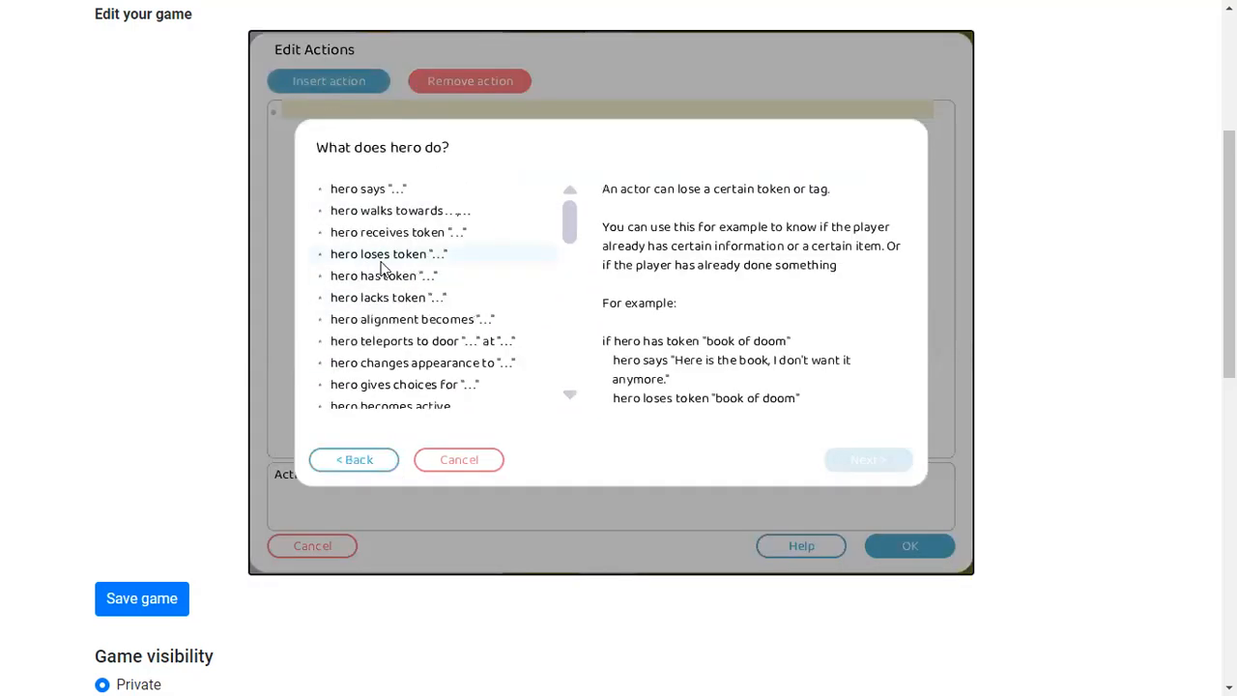
{"action": "double_click", "coordinate": [387, 278]}
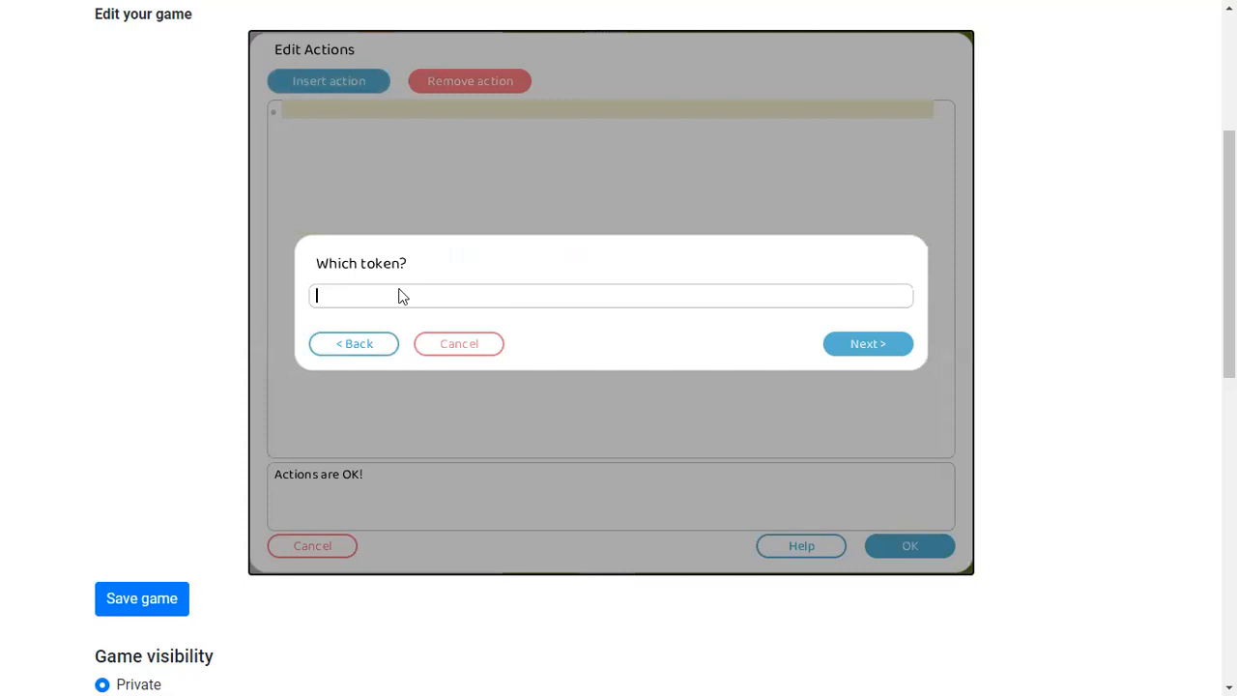
{"action": "type", "text": "orb"}
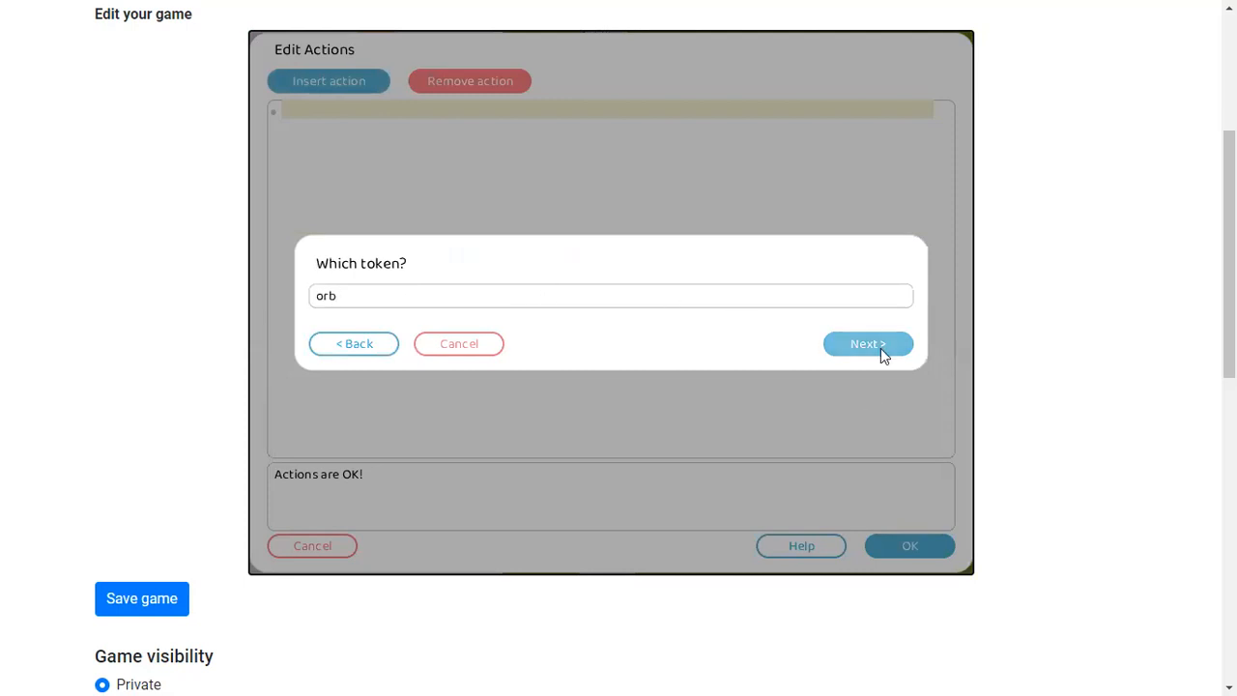
{"action": "left_click", "coordinate": [881, 348]}
Inside the orb condition, add an action making npc1101 become inactive
{"action": "left_click", "coordinate": [338, 133]}
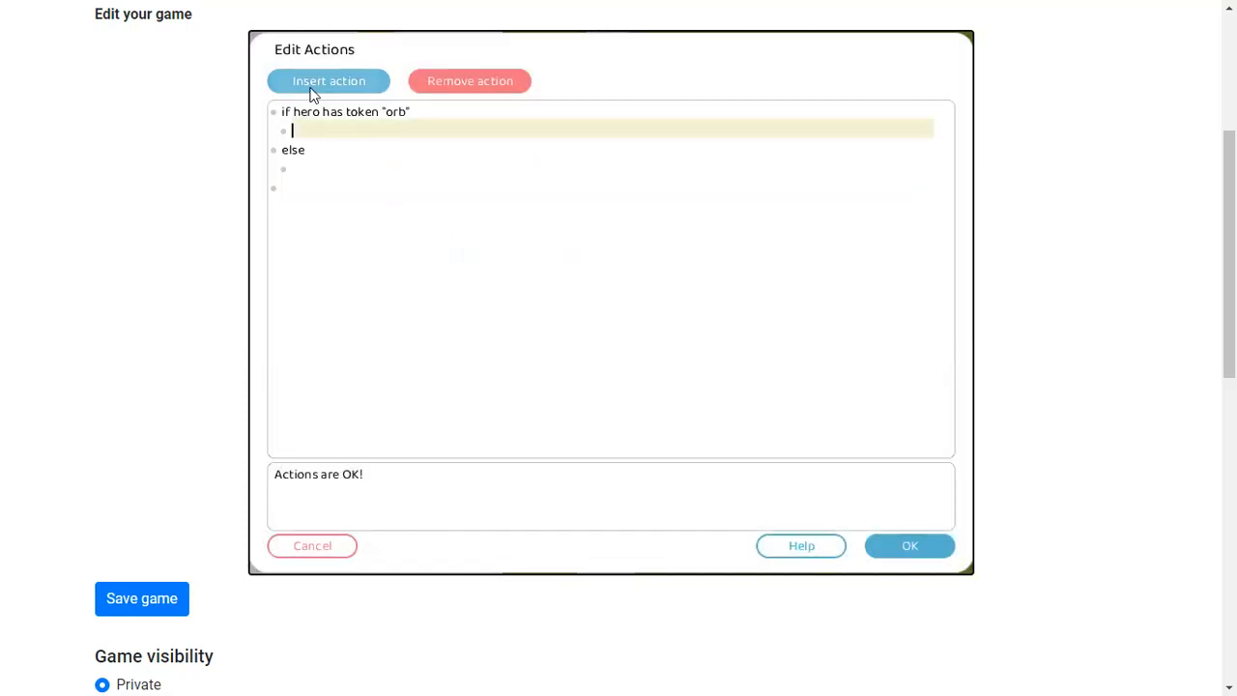
{"action": "left_click", "coordinate": [319, 81]}
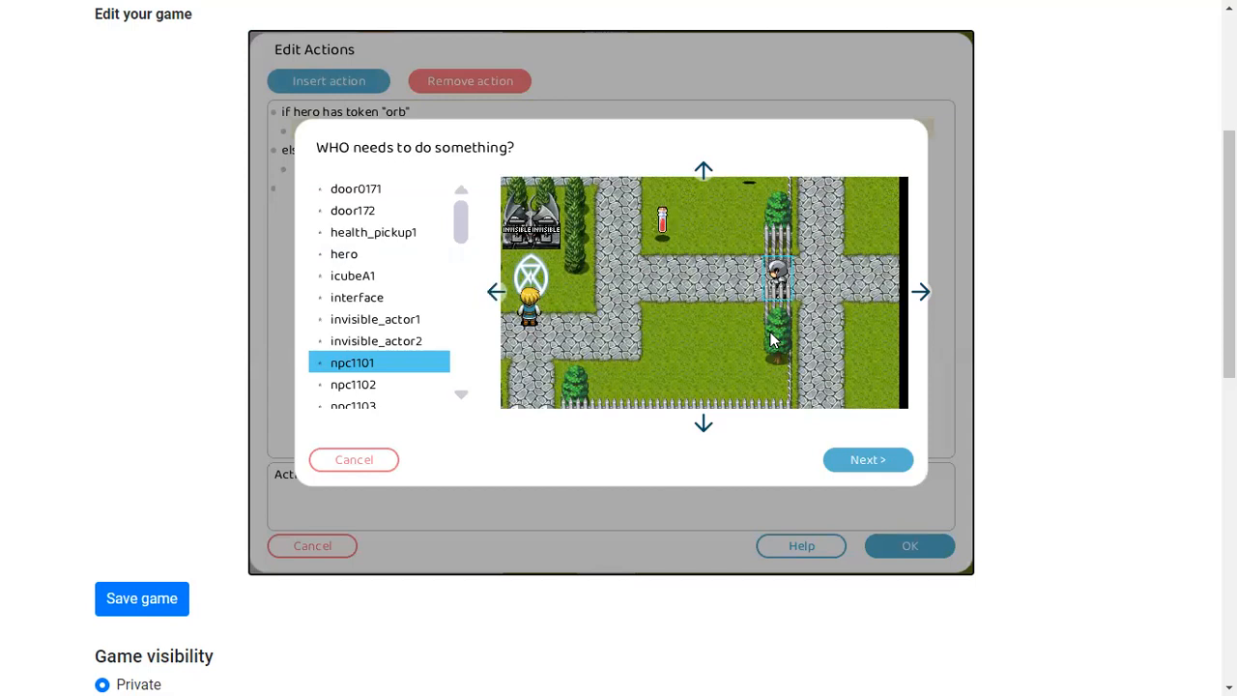
{"action": "left_click", "coordinate": [866, 454]}
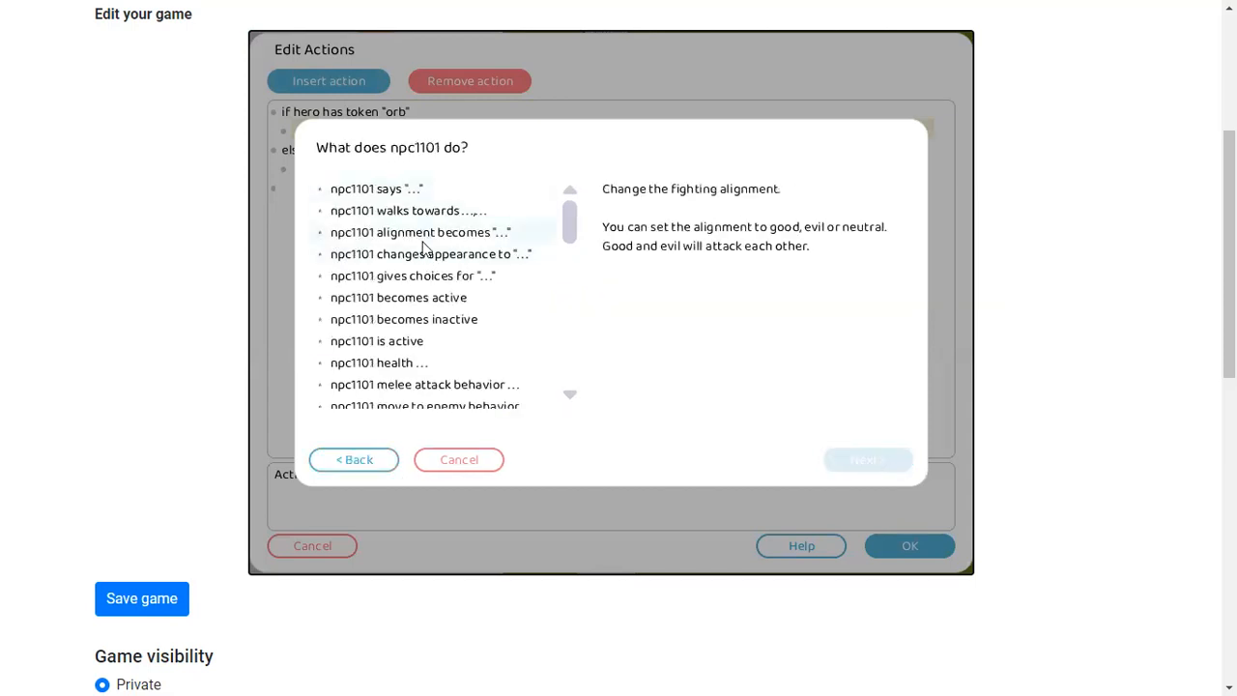
{"action": "double_click", "coordinate": [420, 320]}
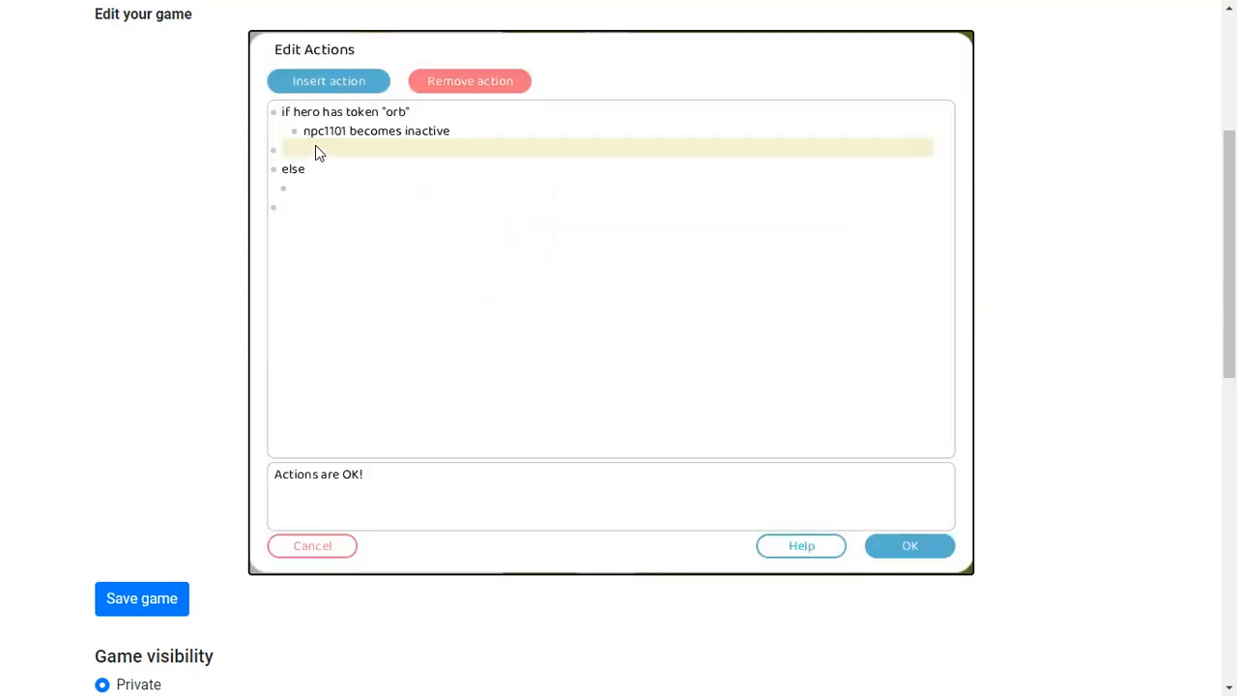
Add actions making the two lower-gate knights npc1105 and npc1104 become inactive
{"action": "left_click", "coordinate": [328, 82]}
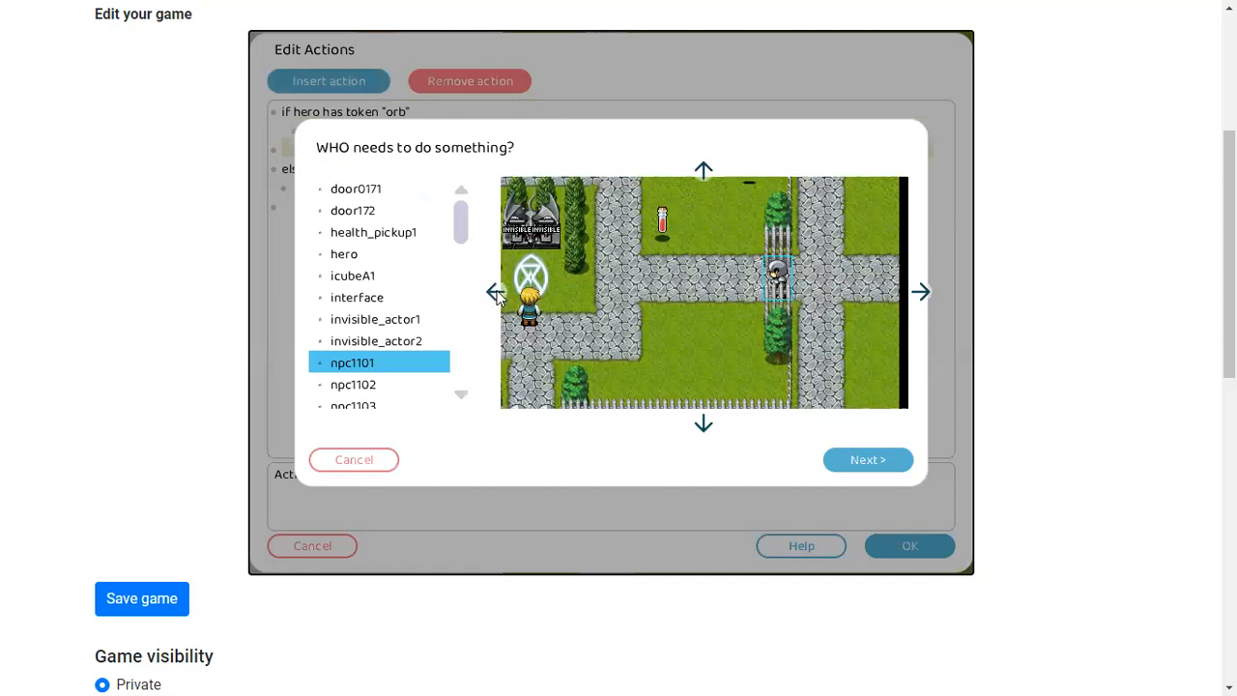
{"action": "left_click", "coordinate": [496, 292]}
{"action": "left_click", "coordinate": [704, 423]}
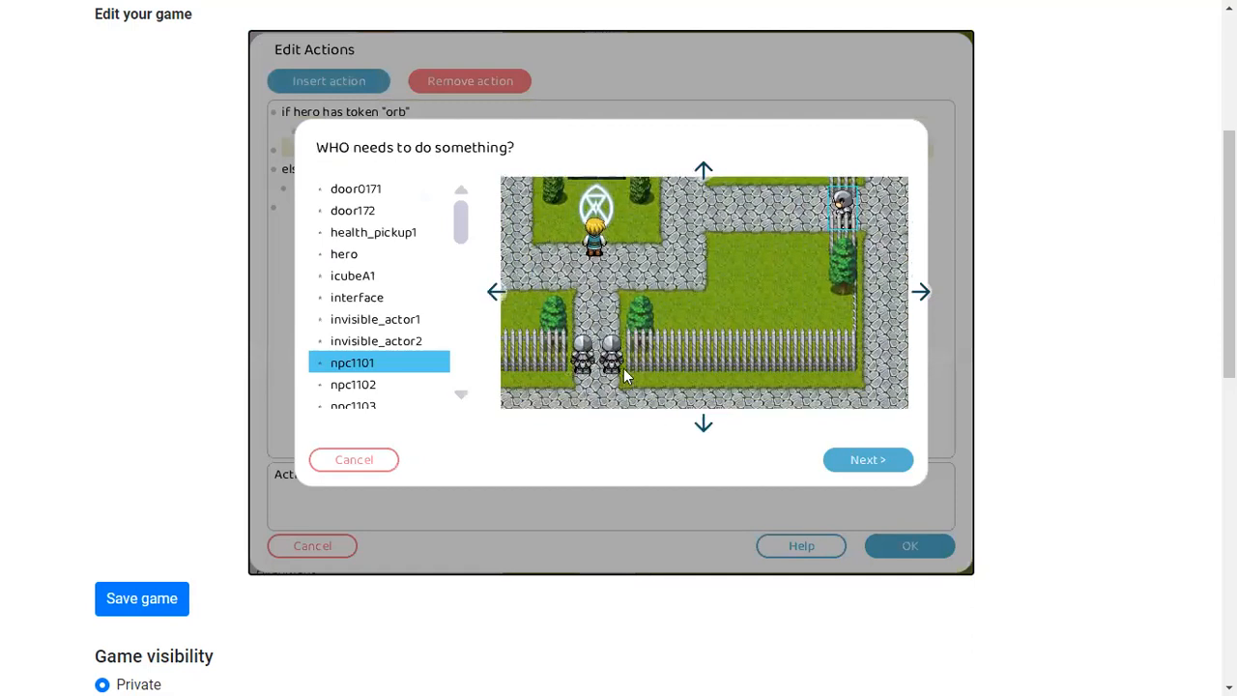
{"action": "double_click", "coordinate": [613, 367]}
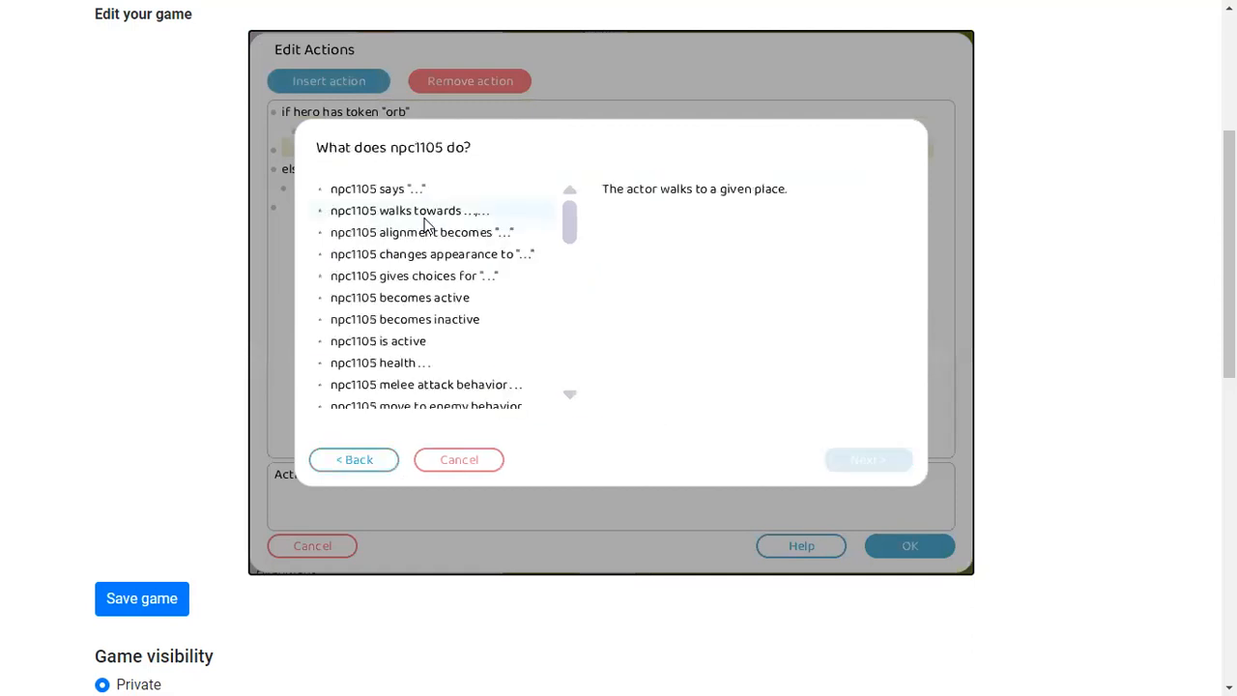
{"action": "double_click", "coordinate": [411, 320]}
{"action": "left_click", "coordinate": [308, 83]}
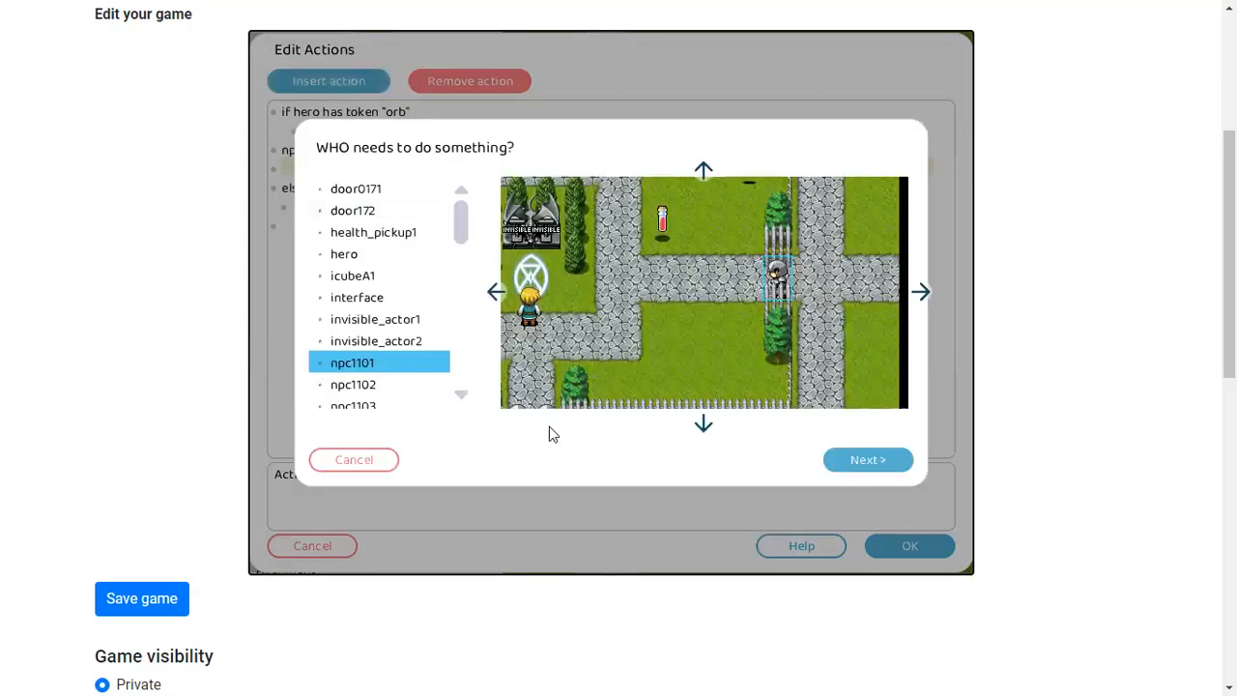
{"action": "left_click", "coordinate": [703, 423]}
{"action": "double_click", "coordinate": [510, 368]}
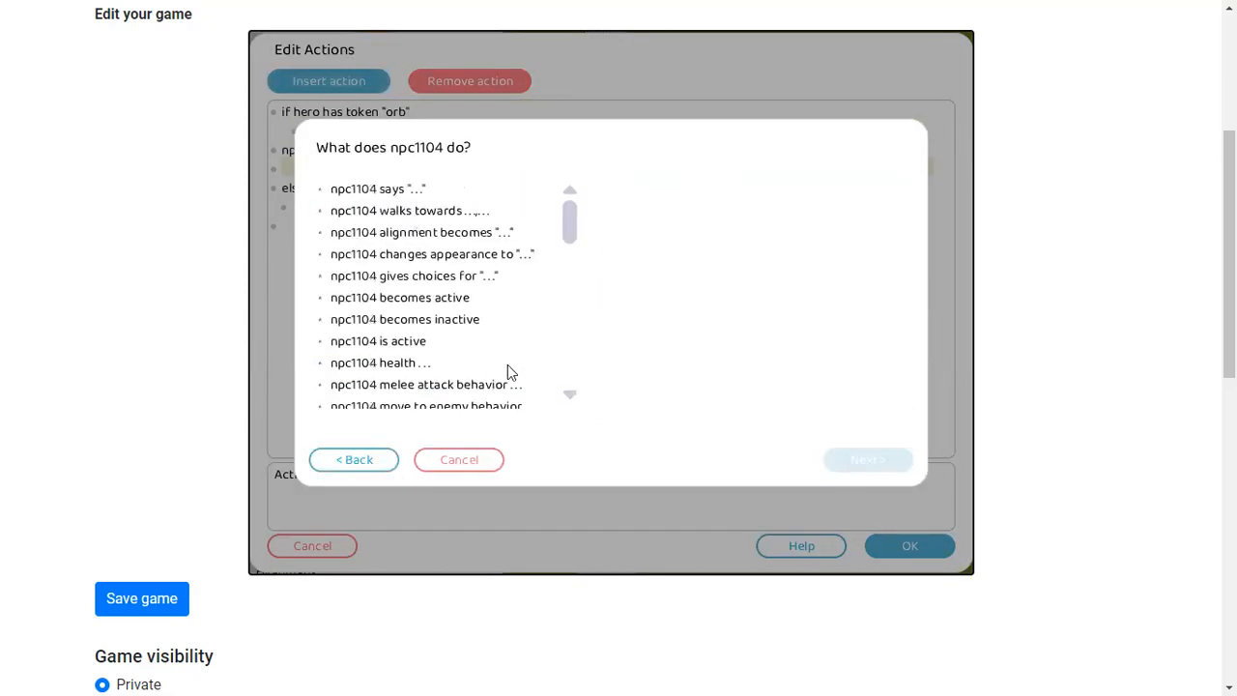
{"action": "double_click", "coordinate": [389, 320]}
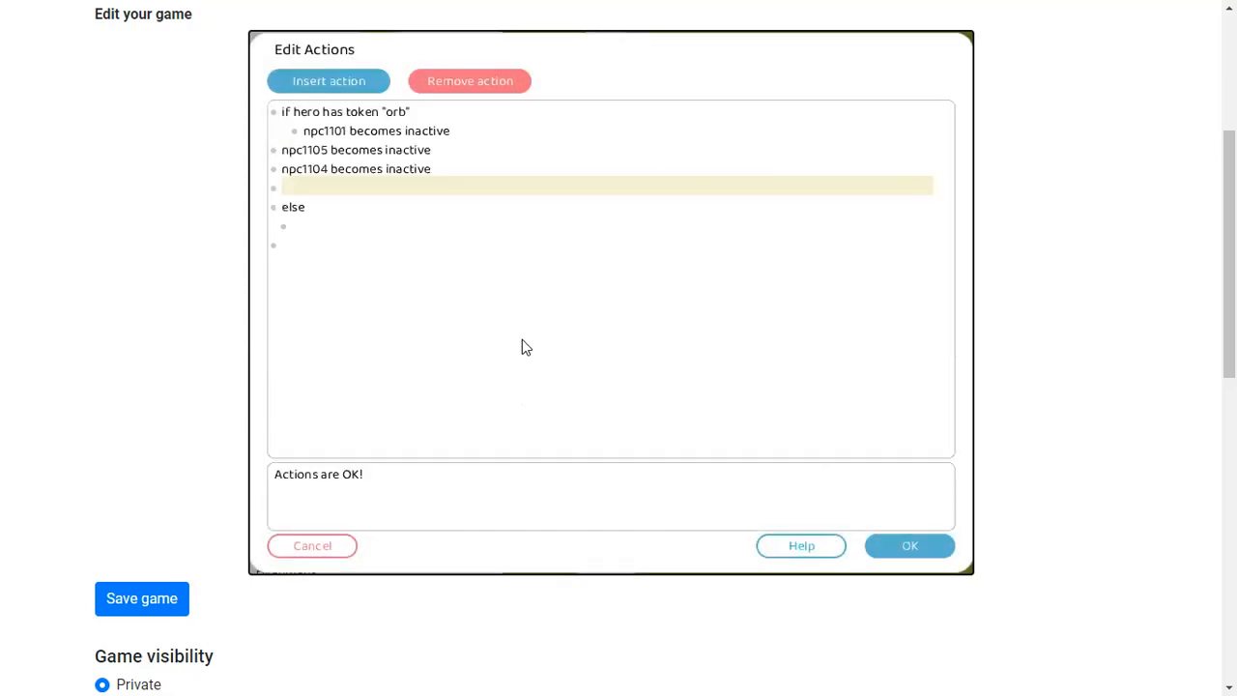
Add an action making the left-path knight npc1106 become inactive and confirm the actions
{"action": "left_click", "coordinate": [308, 77]}
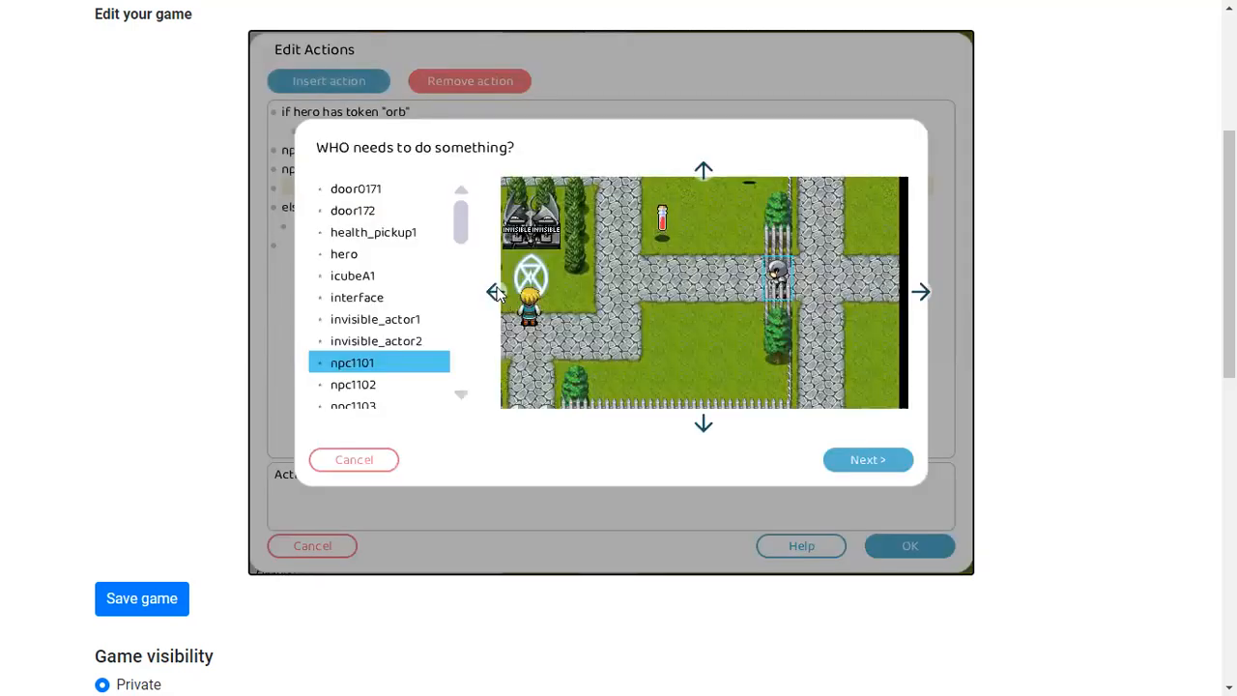
{"action": "left_click", "coordinate": [496, 294]}
{"action": "double_click", "coordinate": [590, 290]}
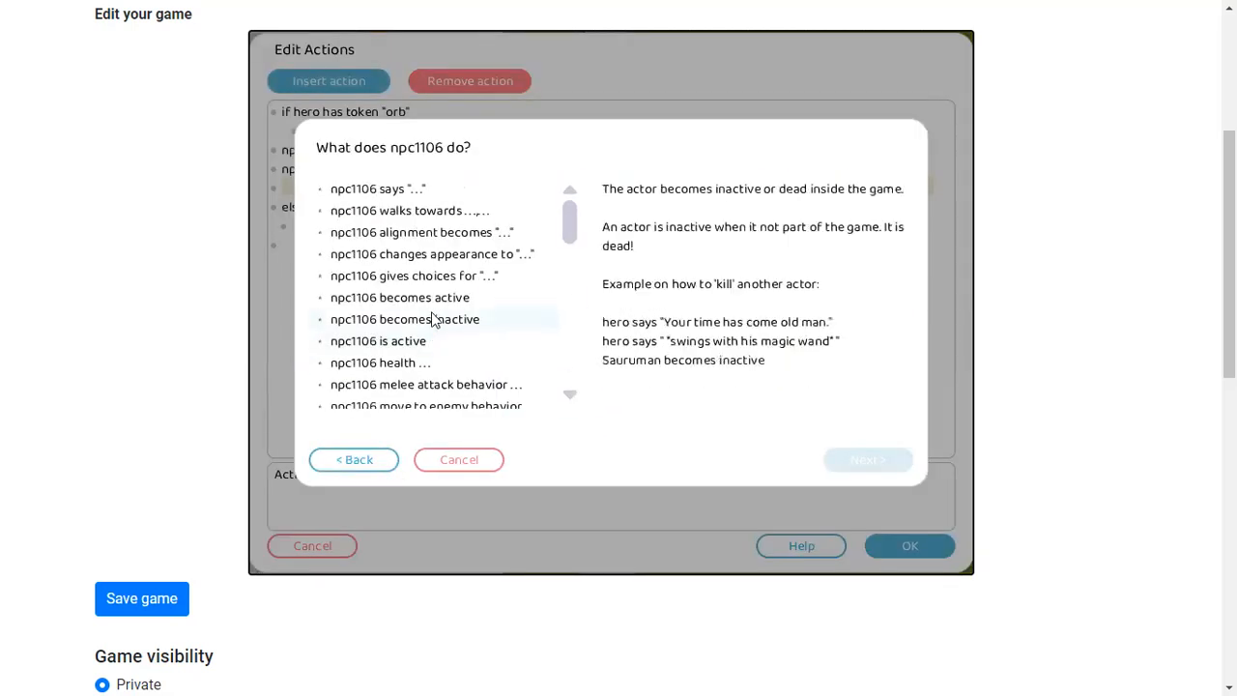
{"action": "double_click", "coordinate": [432, 318]}
{"action": "left_click", "coordinate": [905, 544]}
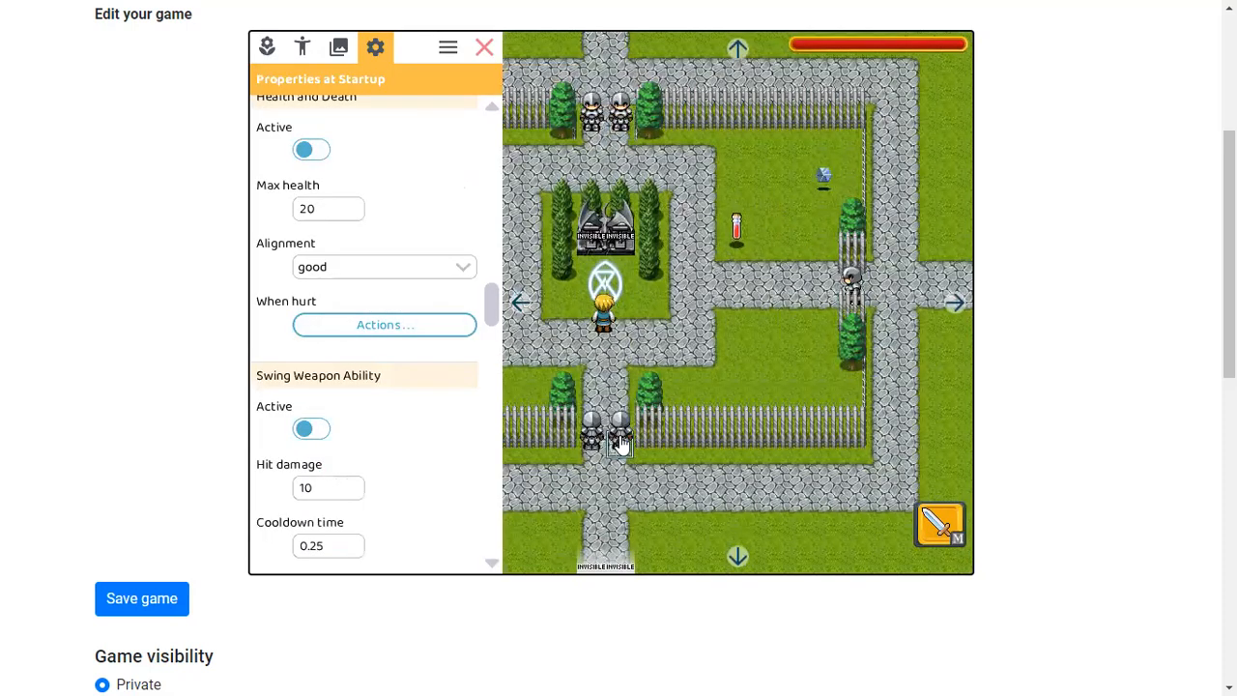
{"action": "left_click", "coordinate": [435, 325]}
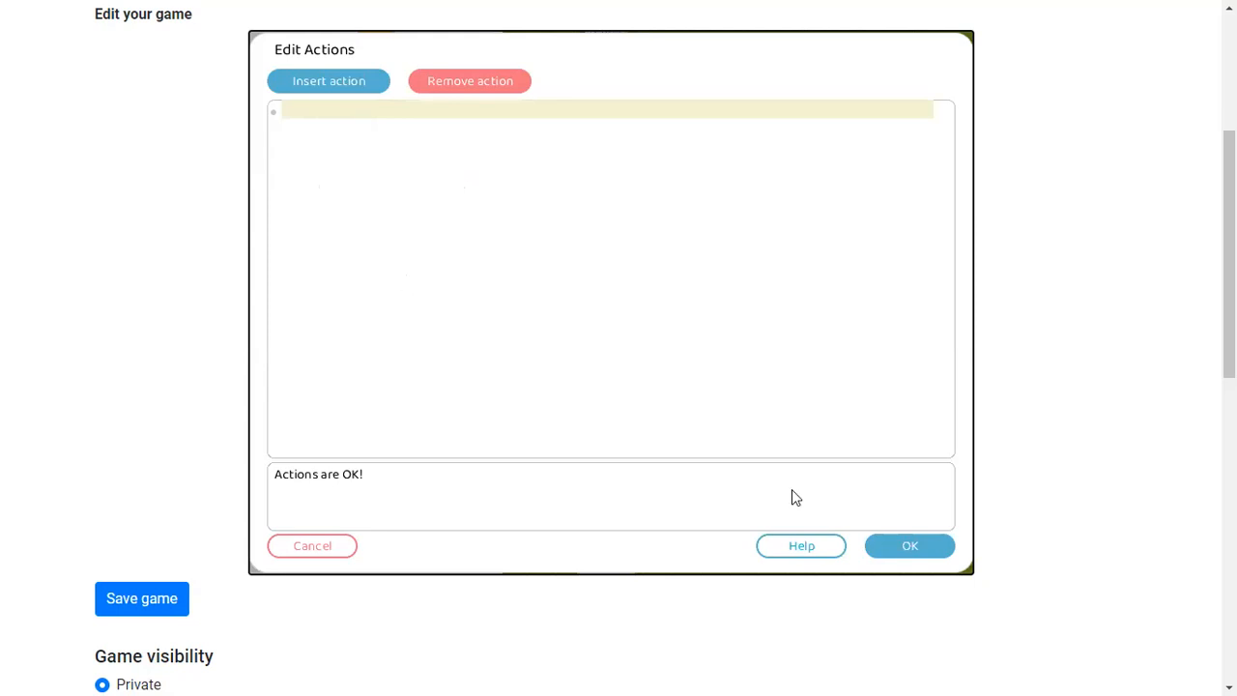
{"action": "left_click", "coordinate": [891, 544]}
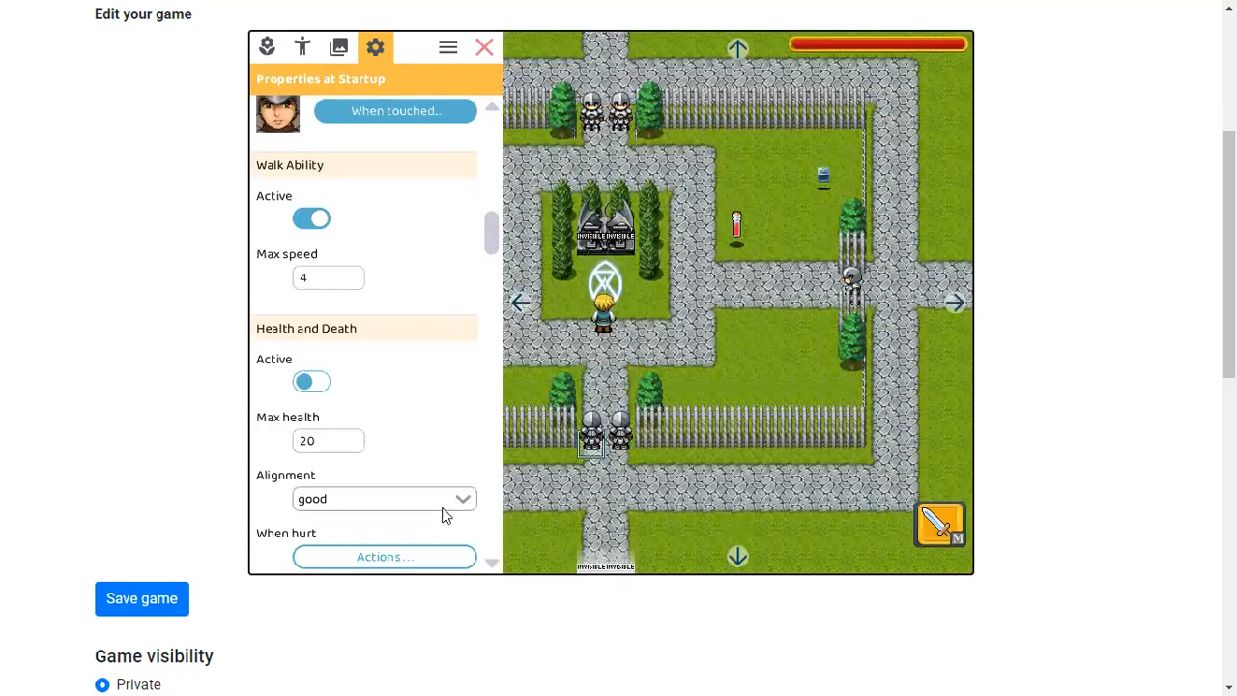
{"action": "left_click", "coordinate": [419, 558]}
{"action": "left_click", "coordinate": [885, 547]}
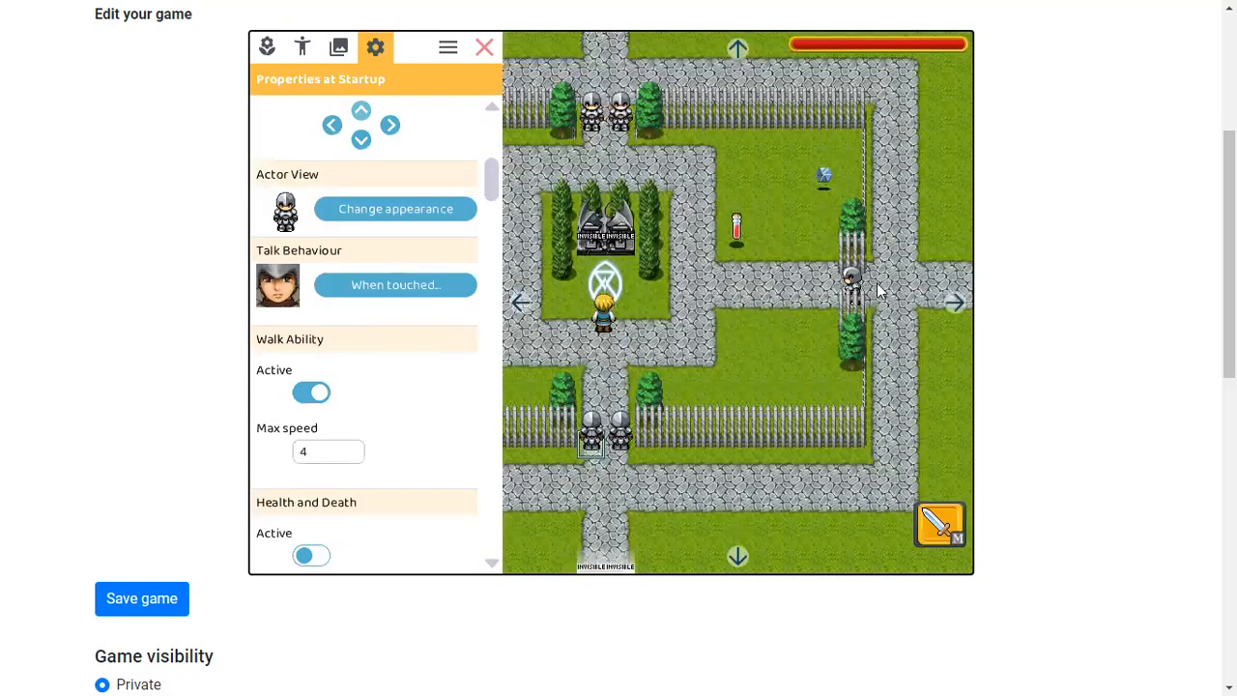
Reopen npc1101's talk actions and add an action making upper-gate knight npc1102 become inactive
{"action": "left_click", "coordinate": [338, 288]}
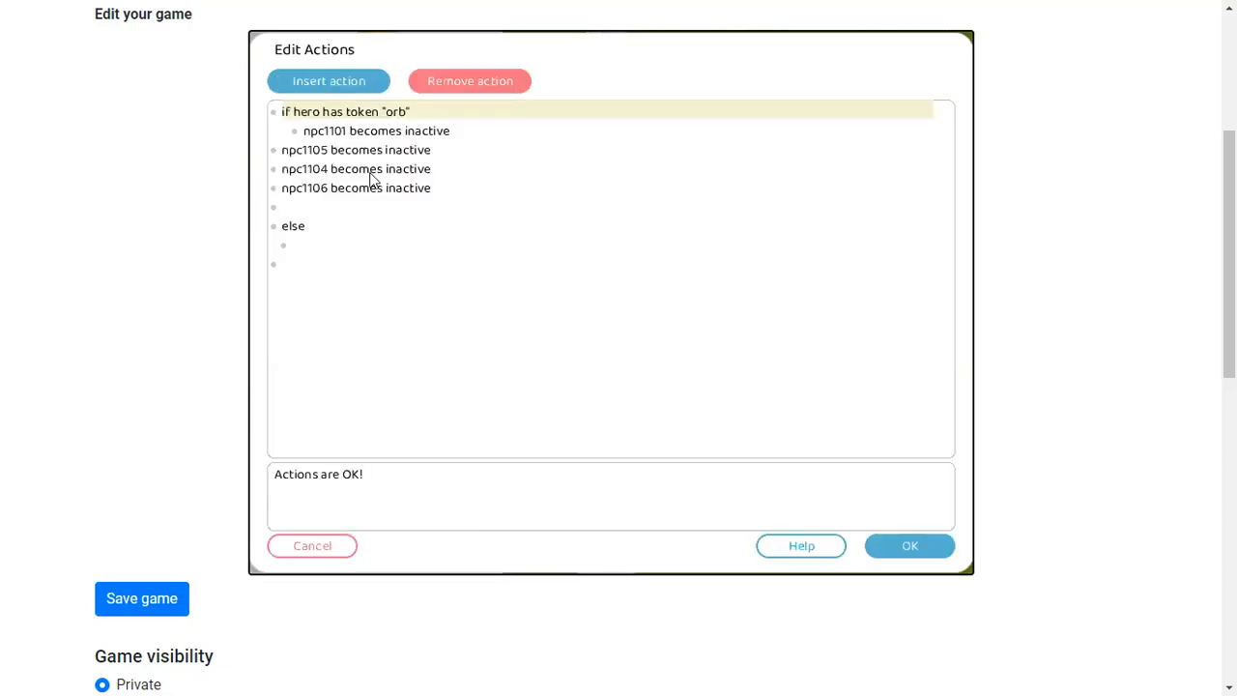
{"action": "left_click", "coordinate": [301, 206]}
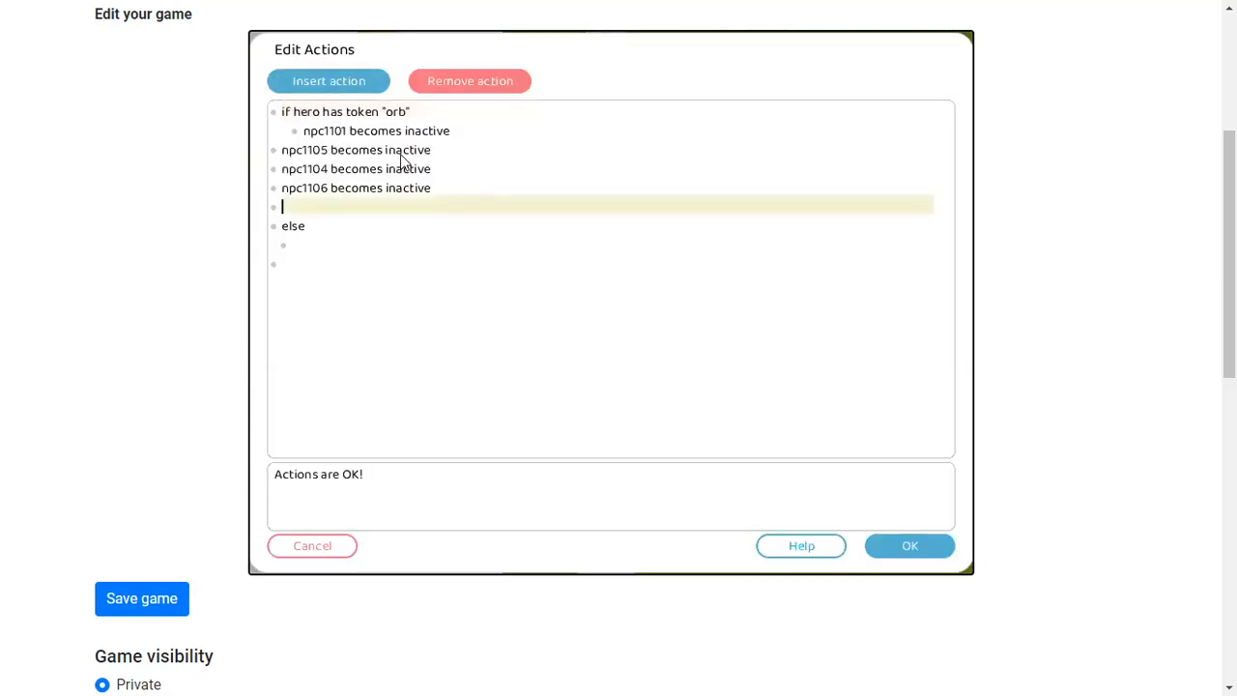
{"action": "left_click", "coordinate": [325, 81]}
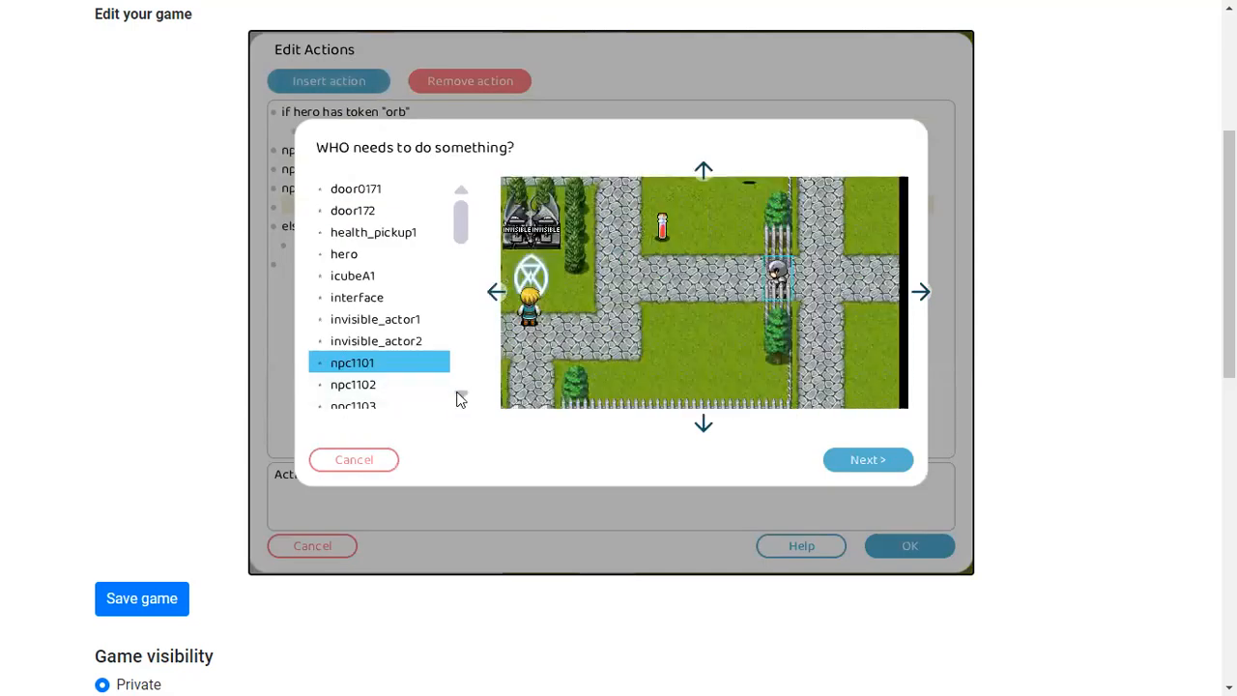
{"action": "double_click", "coordinate": [375, 386]}
{"action": "left_click", "coordinate": [410, 317]}
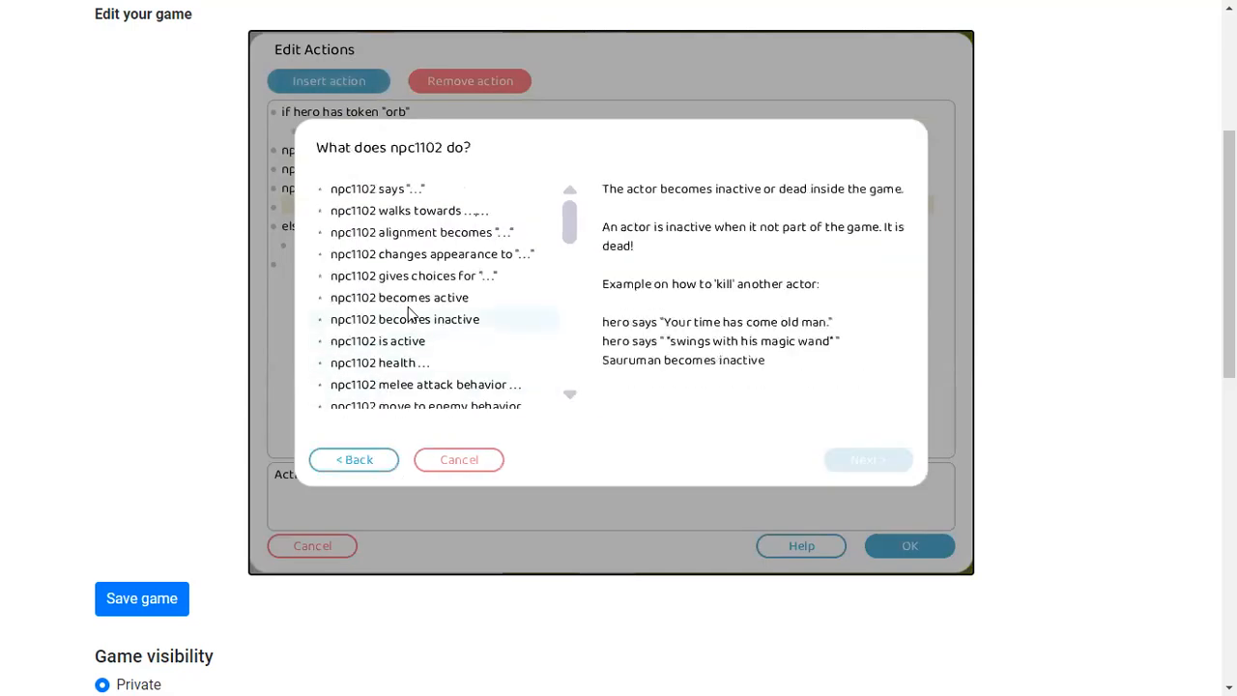
{"action": "double_click", "coordinate": [412, 320]}
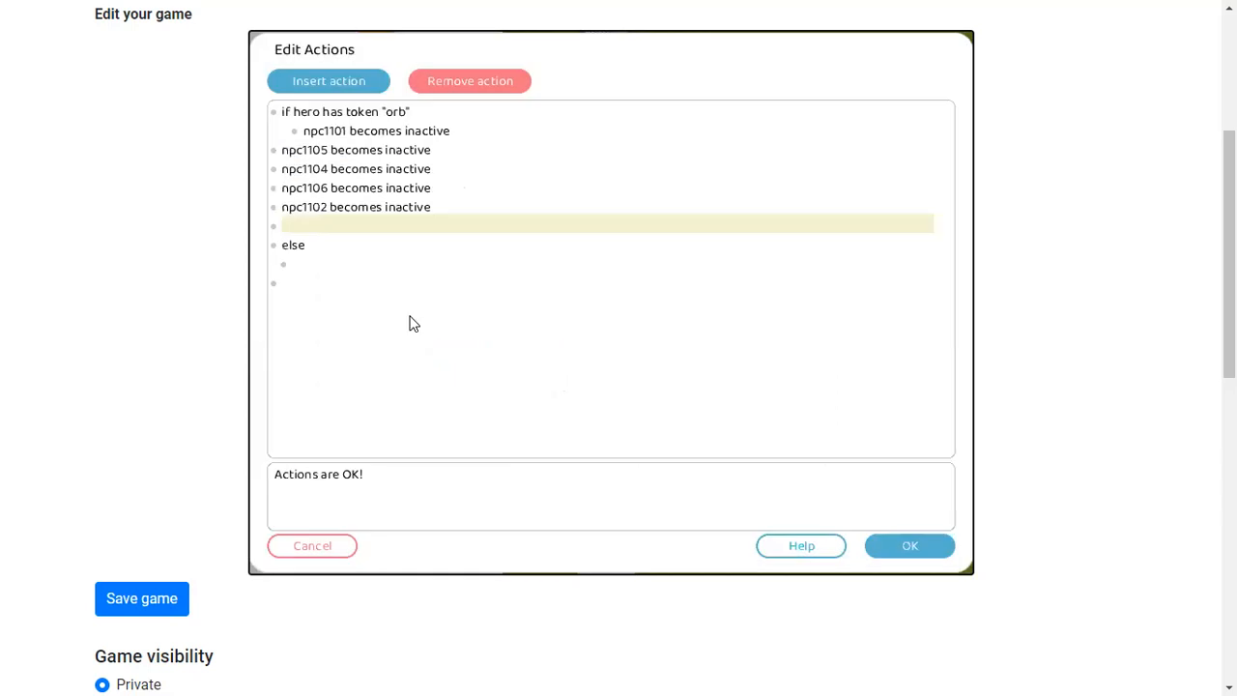
Add an action making the other upper-gate knight npc1103 become inactive
{"action": "left_click", "coordinate": [313, 82]}
{"action": "double_click", "coordinate": [383, 404]}
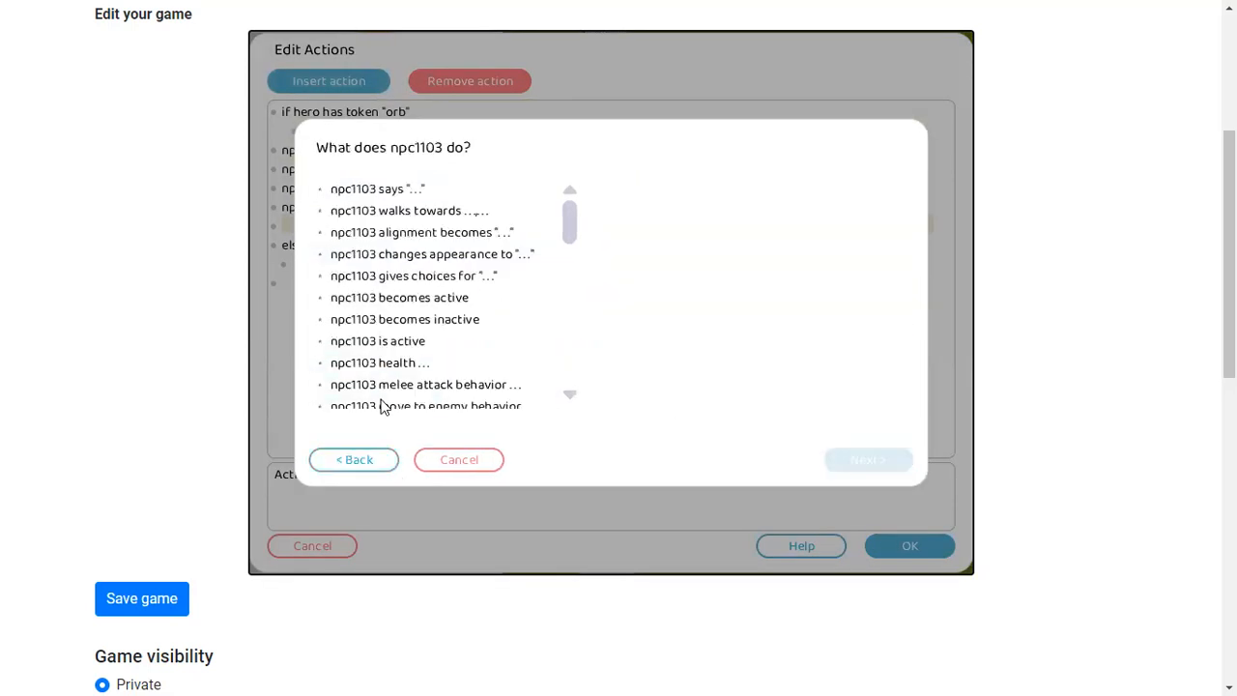
{"action": "double_click", "coordinate": [414, 319]}
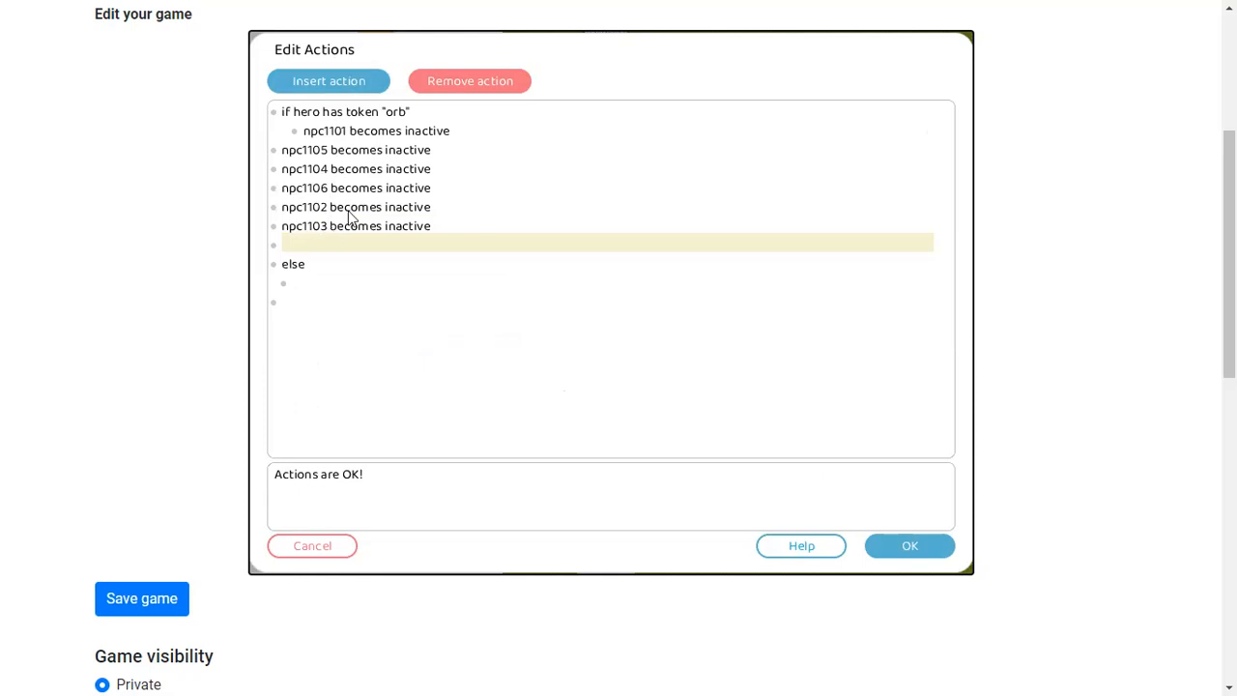
Indent all six knight deactivation actions so they sit at the same level inside the orb condition
{"action": "left_click", "coordinate": [295, 151]}
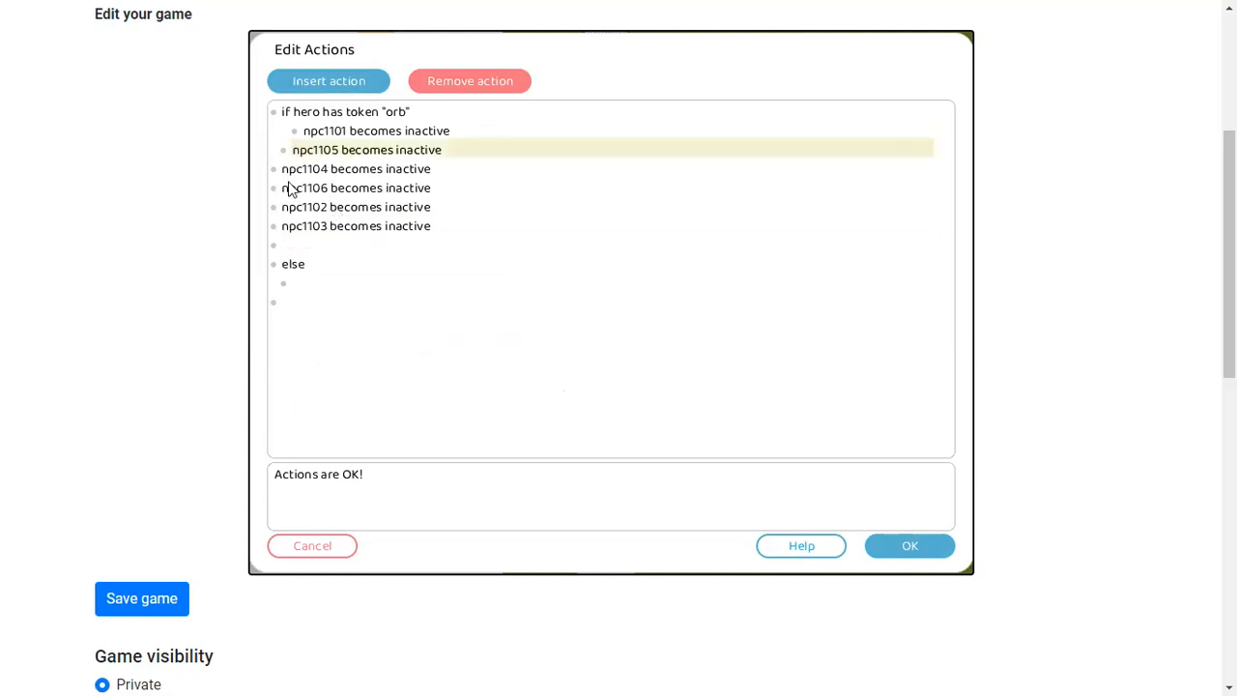
{"action": "left_click", "coordinate": [284, 171]}
{"action": "left_click", "coordinate": [285, 190]}
{"action": "left_click", "coordinate": [283, 209]}
{"action": "key", "text": "Tab"}
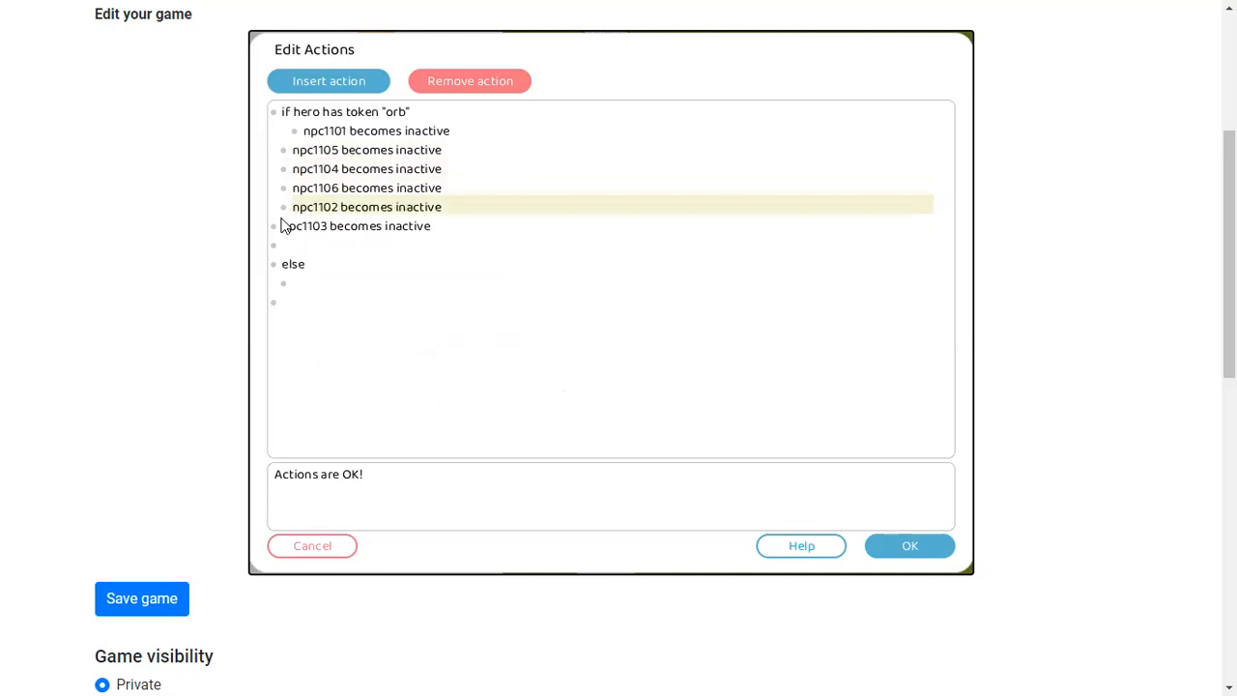
{"action": "left_click", "coordinate": [283, 225]}
{"action": "key", "text": "Tab"}
{"action": "left_click", "coordinate": [294, 209]}
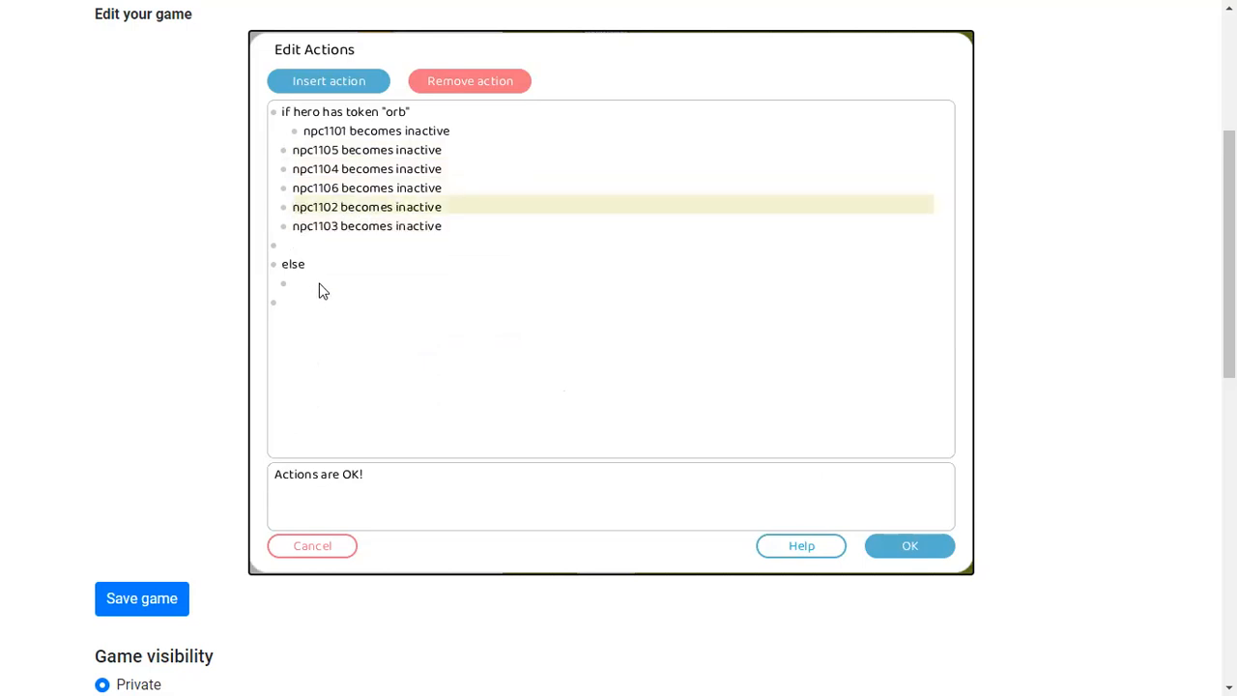
{"action": "key", "text": "Tab"}
{"action": "key", "text": "shift+Tab"}
{"action": "left_click", "coordinate": [305, 134]}
{"action": "key", "text": "shift+Tab"}
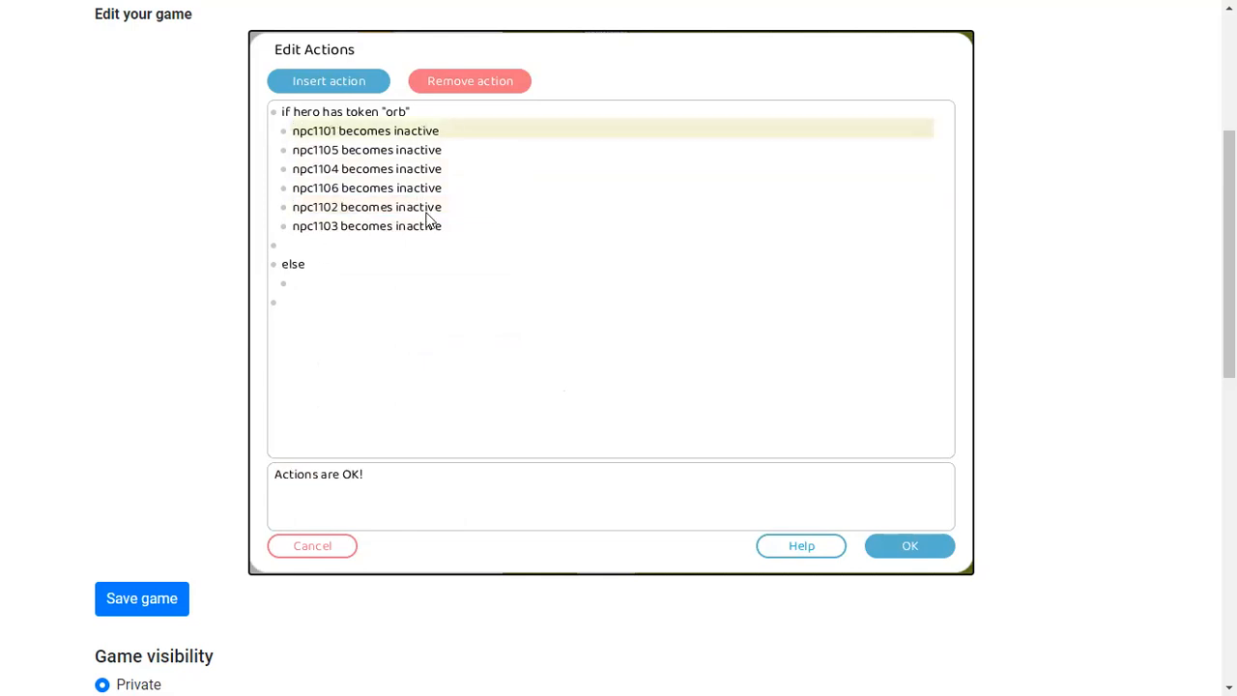
Add an else-branch action making npc1101 say "You shall not pass!"
{"action": "left_click", "coordinate": [285, 246]}
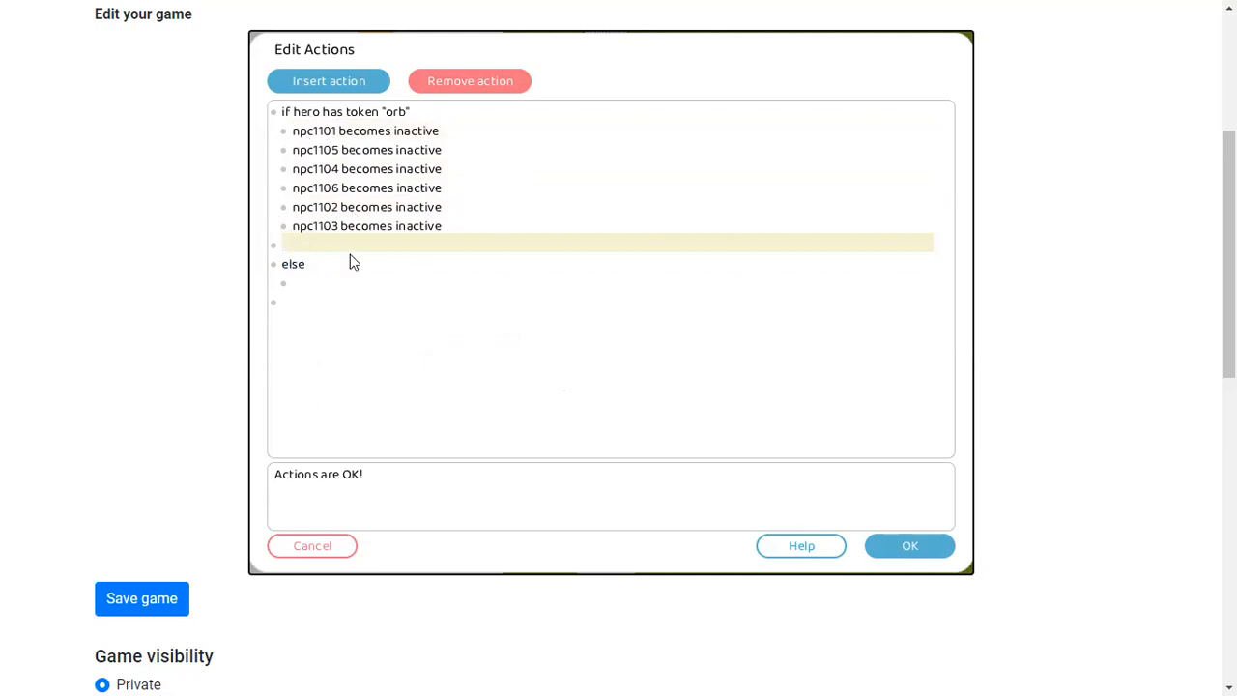
{"action": "left_click", "coordinate": [290, 282]}
{"action": "left_click", "coordinate": [340, 81]}
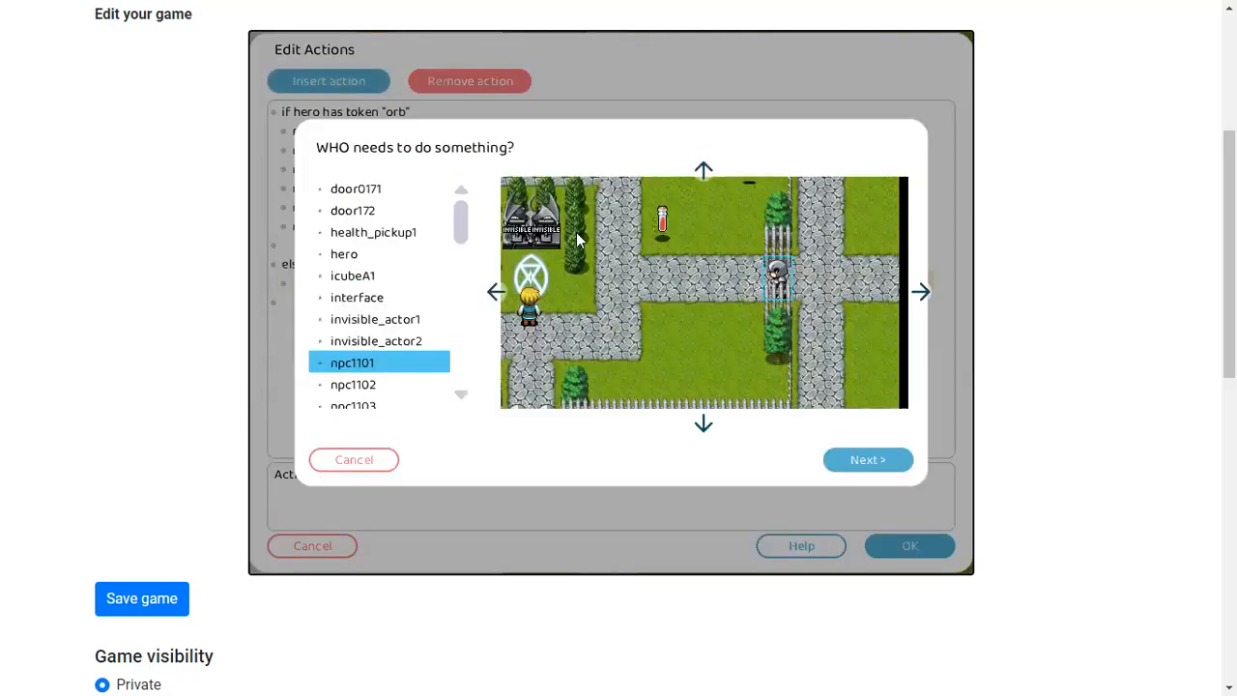
{"action": "left_click", "coordinate": [704, 424]}
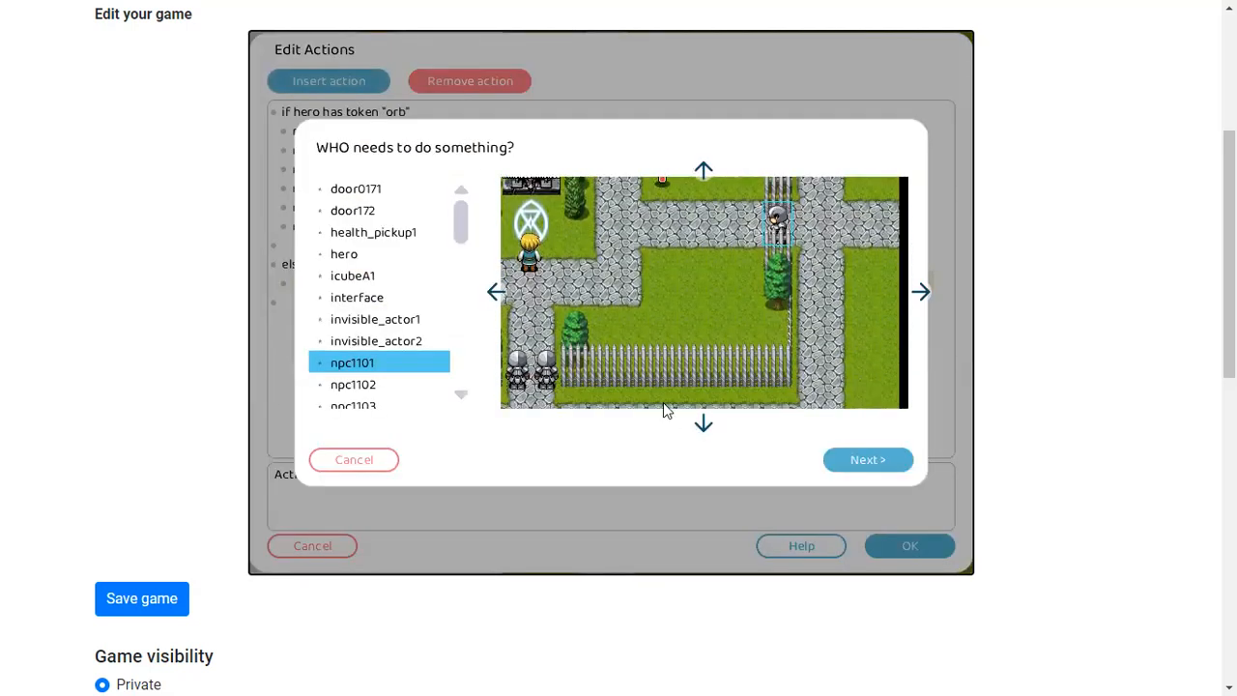
{"action": "left_click", "coordinate": [704, 171]}
{"action": "left_click", "coordinate": [889, 460]}
{"action": "double_click", "coordinate": [466, 277]}
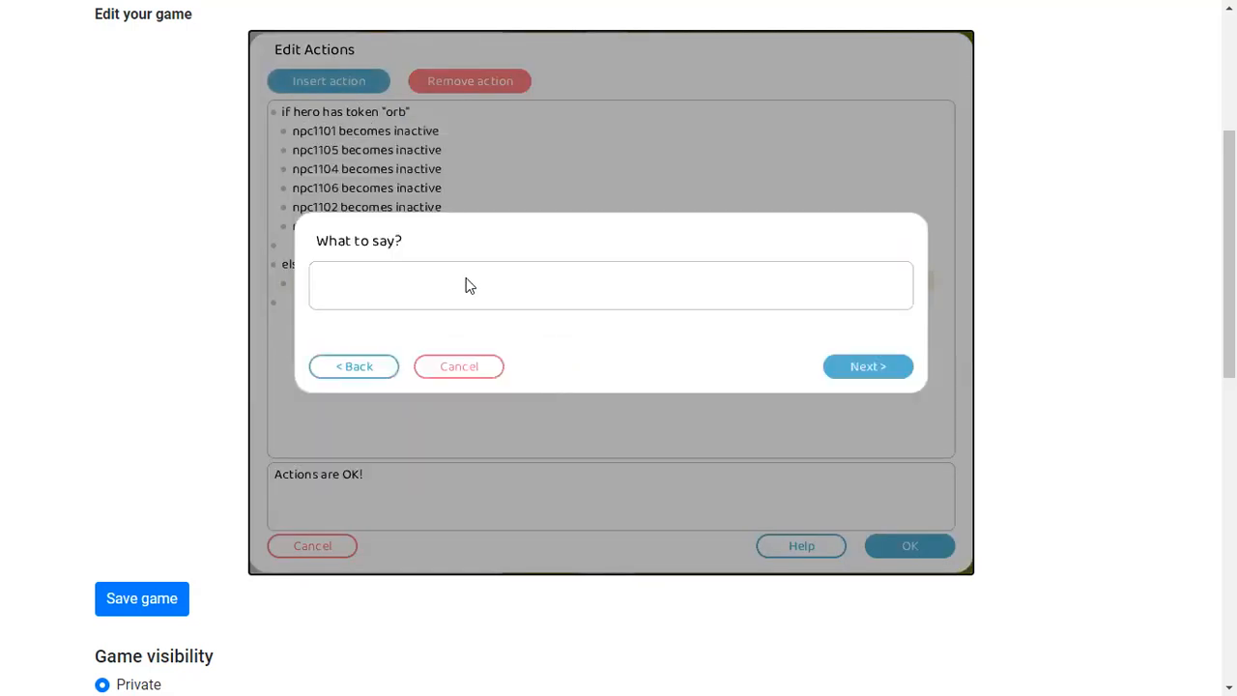
{"action": "type", "text": "You shall not pass!"}
{"action": "left_click", "coordinate": [879, 363]}
Select and copy npc1101's whole action script, then confirm the actions
{"action": "left_click", "coordinate": [418, 345]}
{"action": "left_click_drag", "start_coordinate": [460, 349], "coordinate": [272, 99]}
{"action": "key", "text": "ctrl+c"}
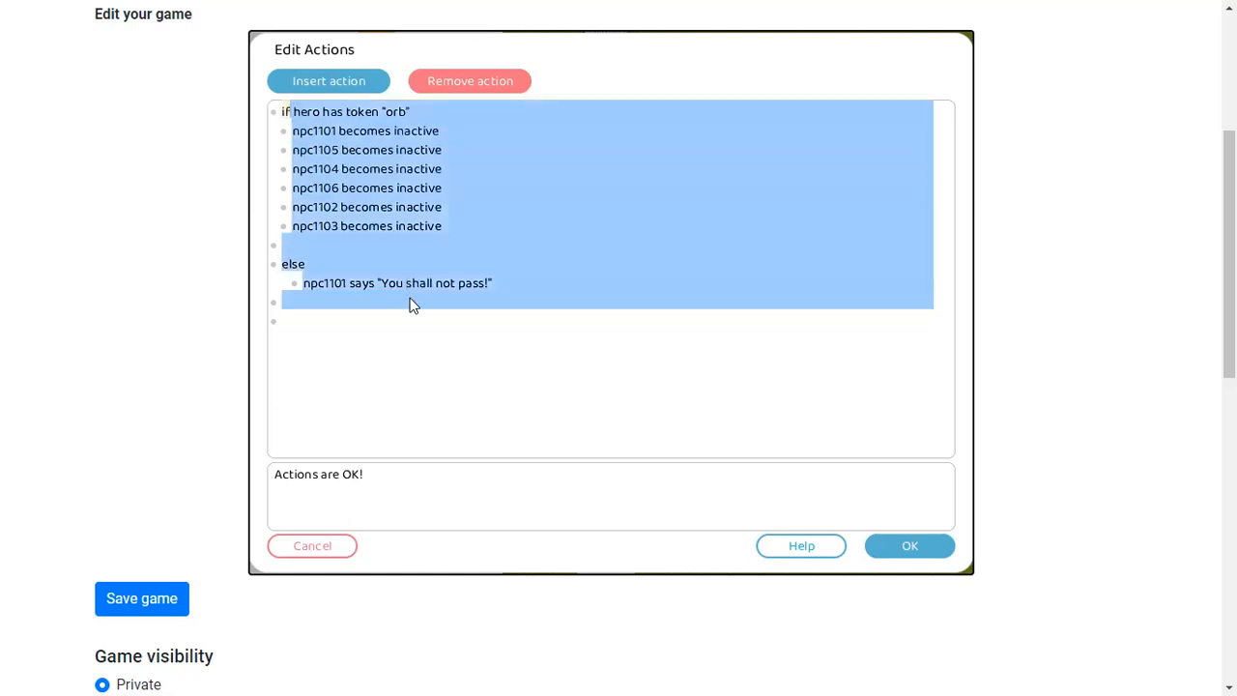
{"action": "left_click_drag", "start_coordinate": [433, 348], "coordinate": [288, 110]}
{"action": "left_click_drag", "start_coordinate": [439, 114], "coordinate": [291, 113]}
{"action": "left_click_drag", "start_coordinate": [377, 306], "coordinate": [292, 114]}
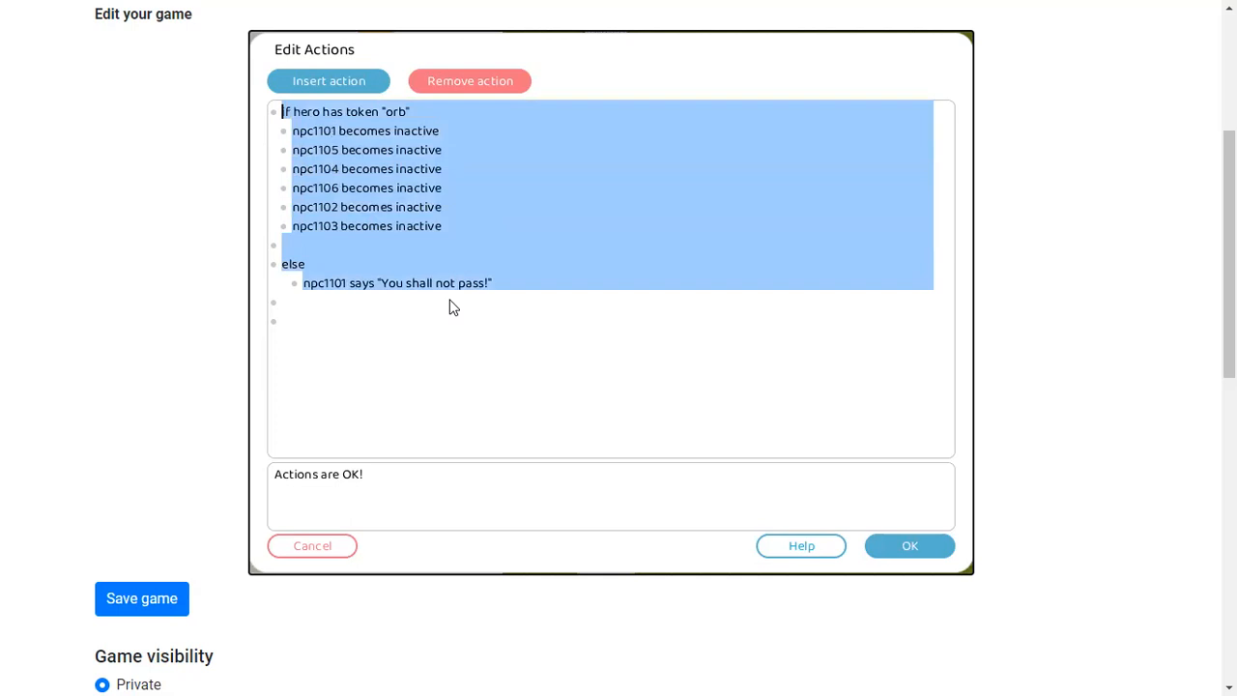
{"action": "left_click", "coordinate": [914, 544]}
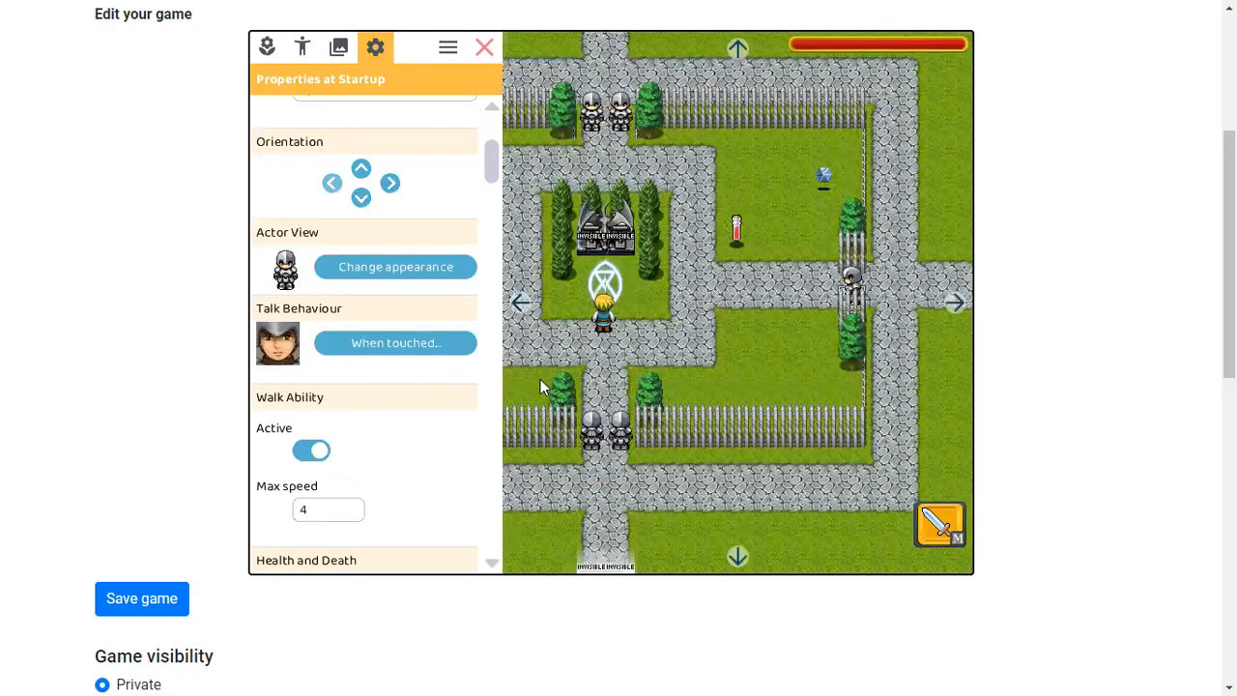
Replace npc1105's talk actions with the copied script and confirm
{"action": "left_click", "coordinate": [435, 350]}
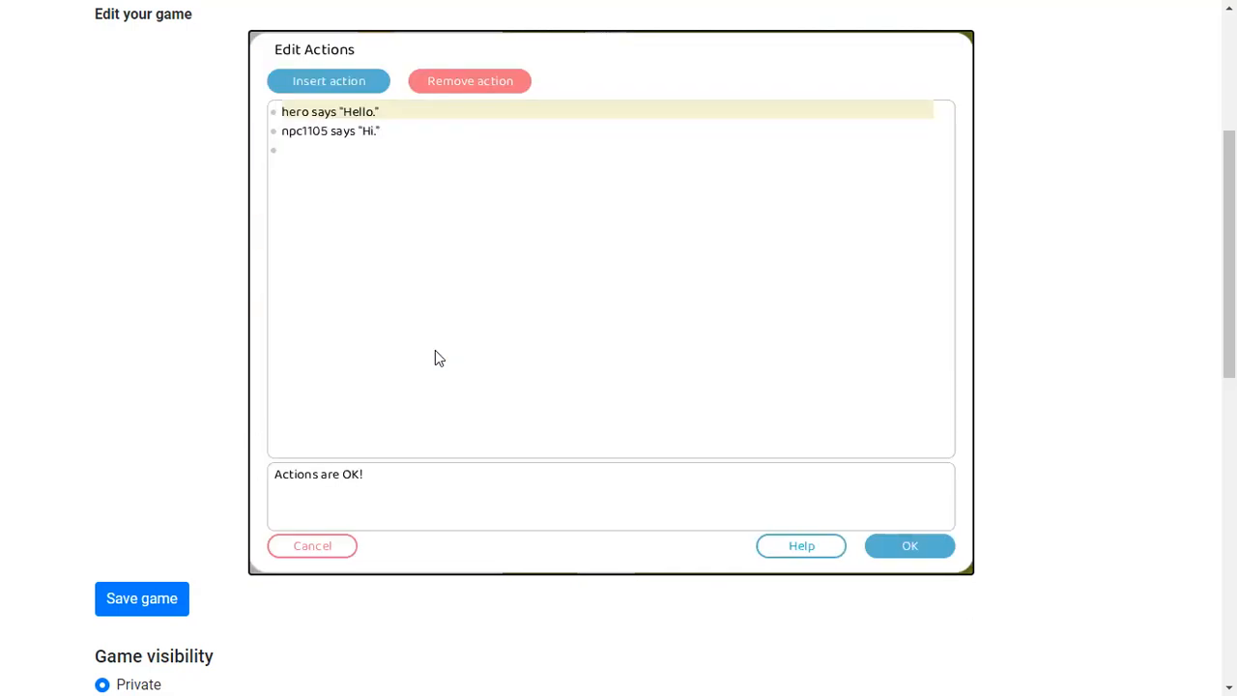
{"action": "left_click_drag", "start_coordinate": [406, 226], "coordinate": [287, 114]}
{"action": "type", "text": "if hero has taken \"orb\" npc1101 becomes inactive npc1105 becomes inactive npc1104 becomes inactive npc1106 becomes inactive npc1102 becomes inactive npc1103 becomes inactive  else npc1101 says \"You shall not pass!\""}
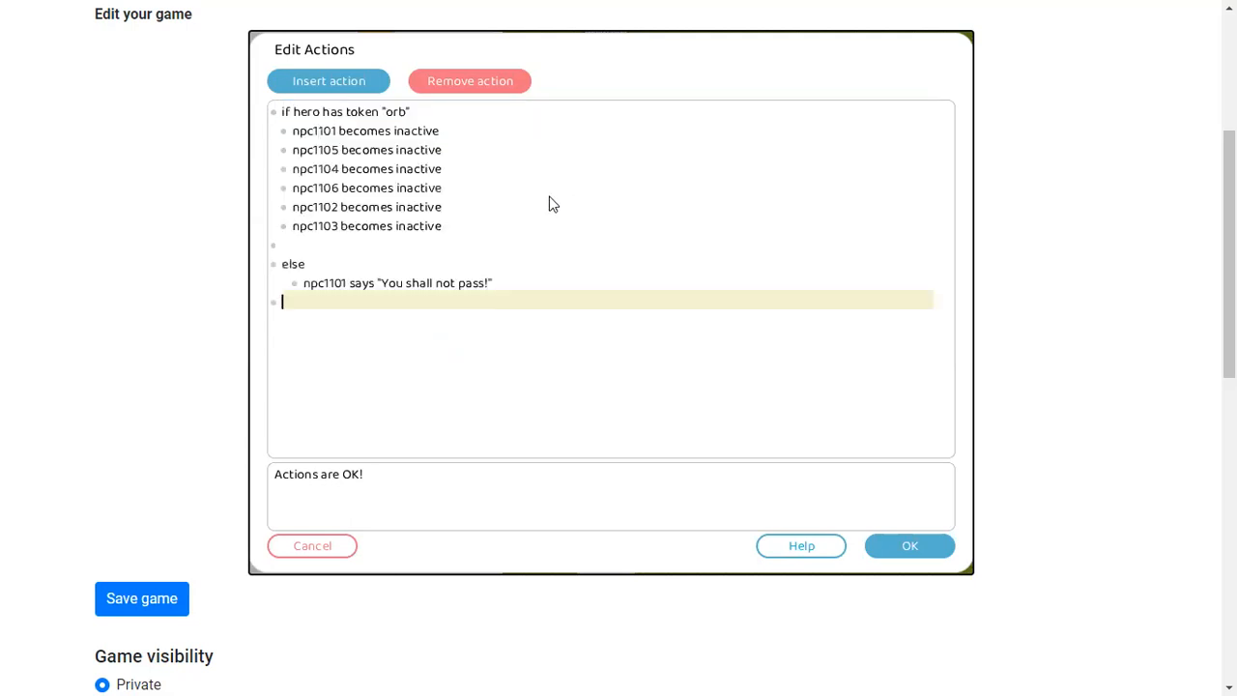
{"action": "left_click", "coordinate": [909, 547]}
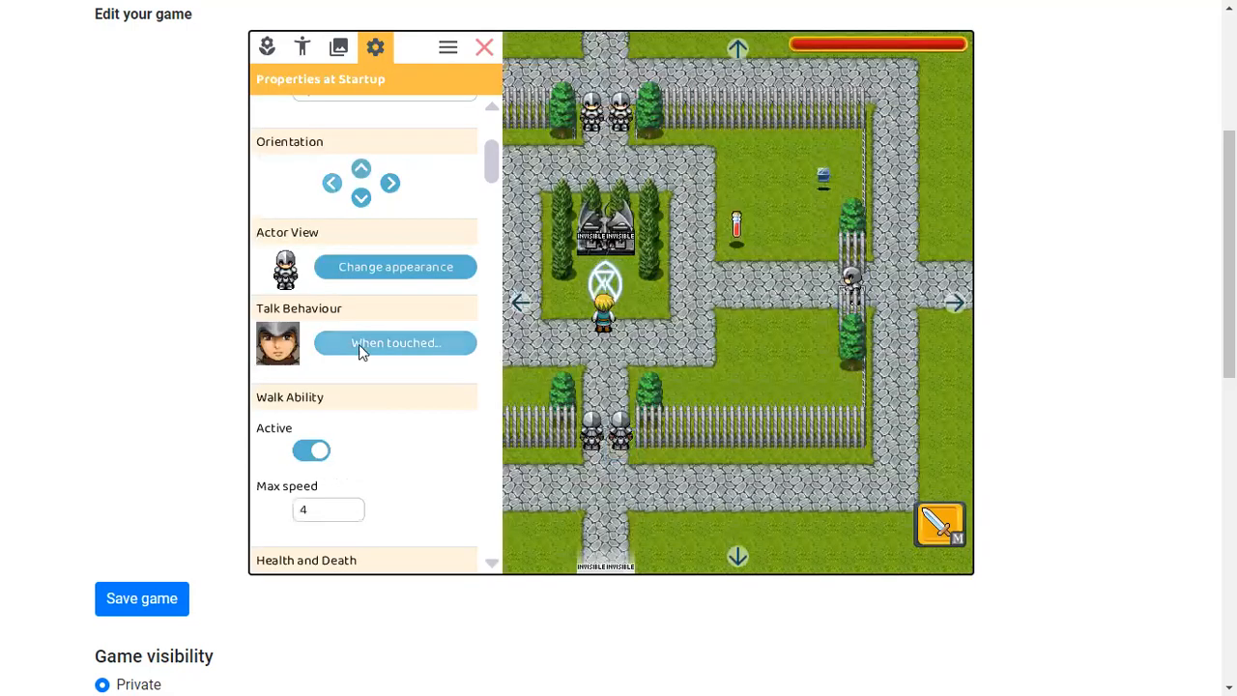
Replace npc1104's talk actions with the copied script and confirm
{"action": "left_click", "coordinate": [359, 344]}
{"action": "left_click", "coordinate": [874, 546]}
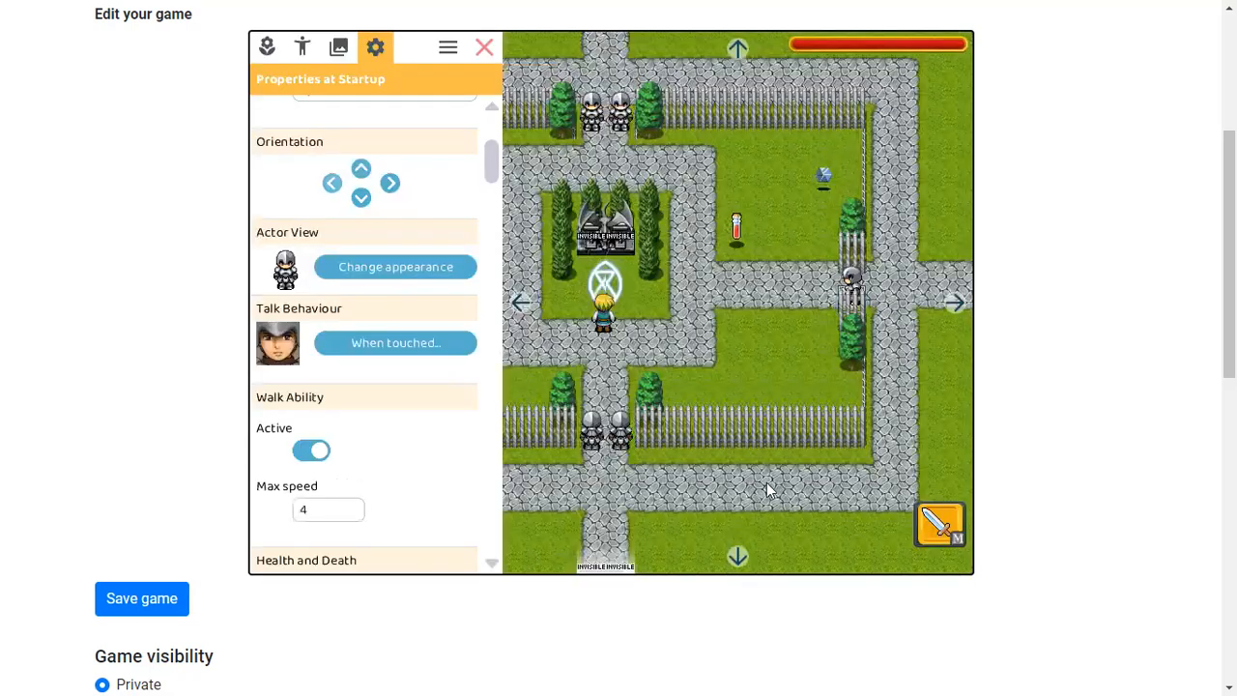
{"action": "left_click", "coordinate": [431, 350]}
{"action": "key", "text": "ctrl+a"}
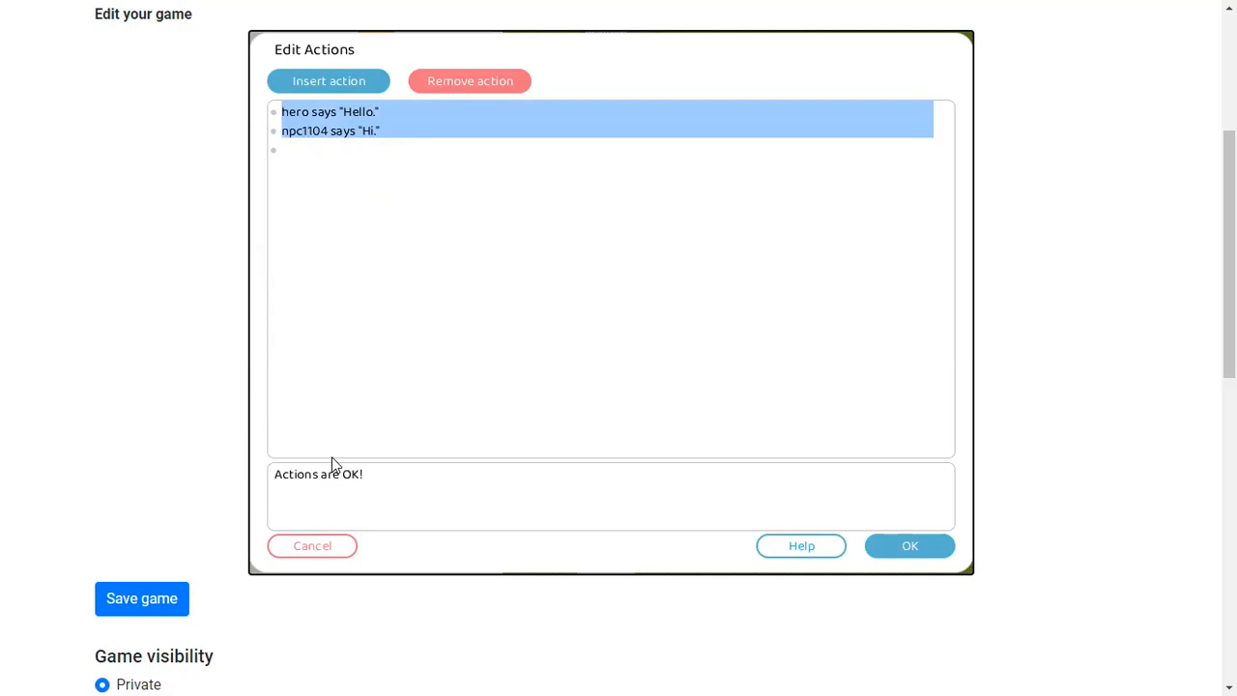
{"action": "key", "text": "ctrl+v"}
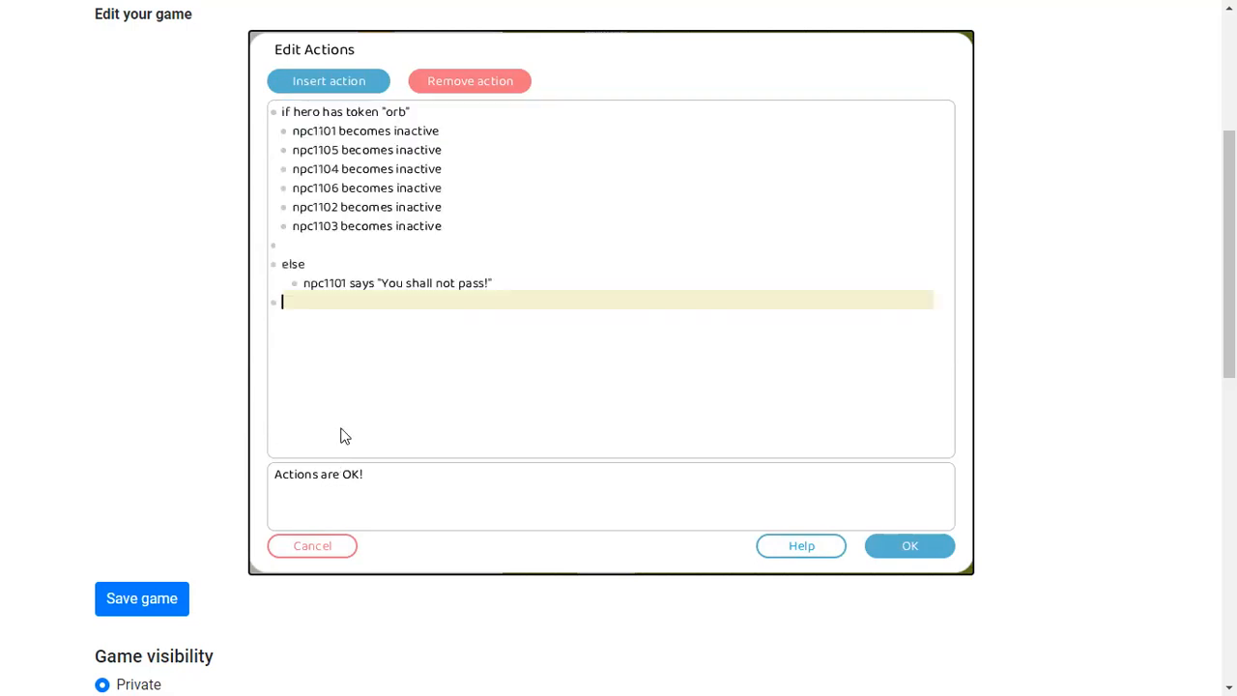
{"action": "left_click", "coordinate": [892, 545]}
Replace the left-path knight npc1106's talk actions with the copied script and confirm
{"action": "left_click", "coordinate": [520, 303]}
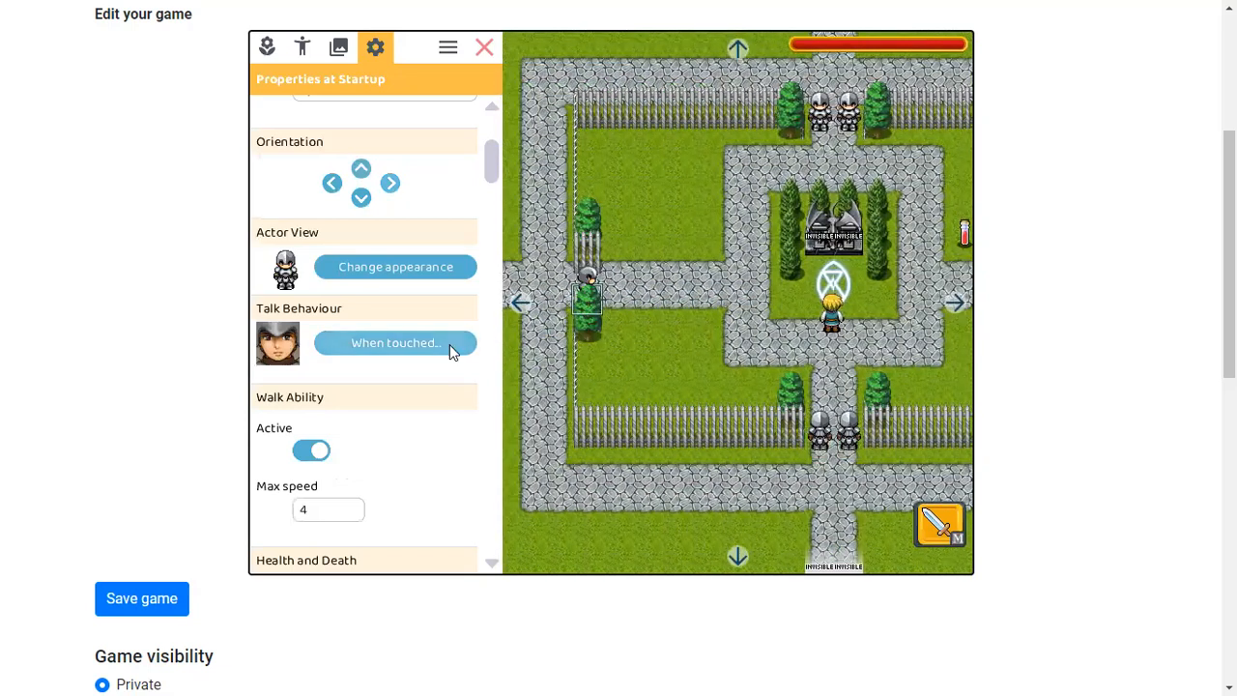
{"action": "left_click", "coordinate": [395, 342]}
{"action": "left_click_drag", "start_coordinate": [422, 152], "coordinate": [289, 116]}
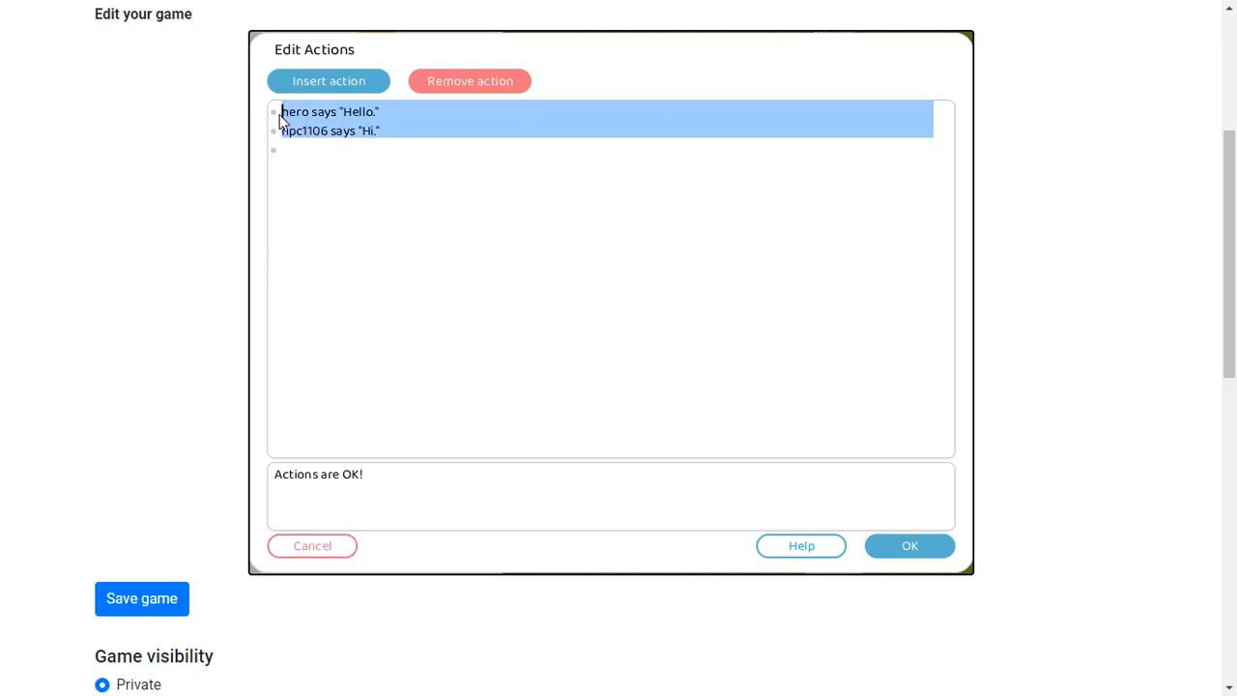
{"action": "key", "text": "ctrl+v"}
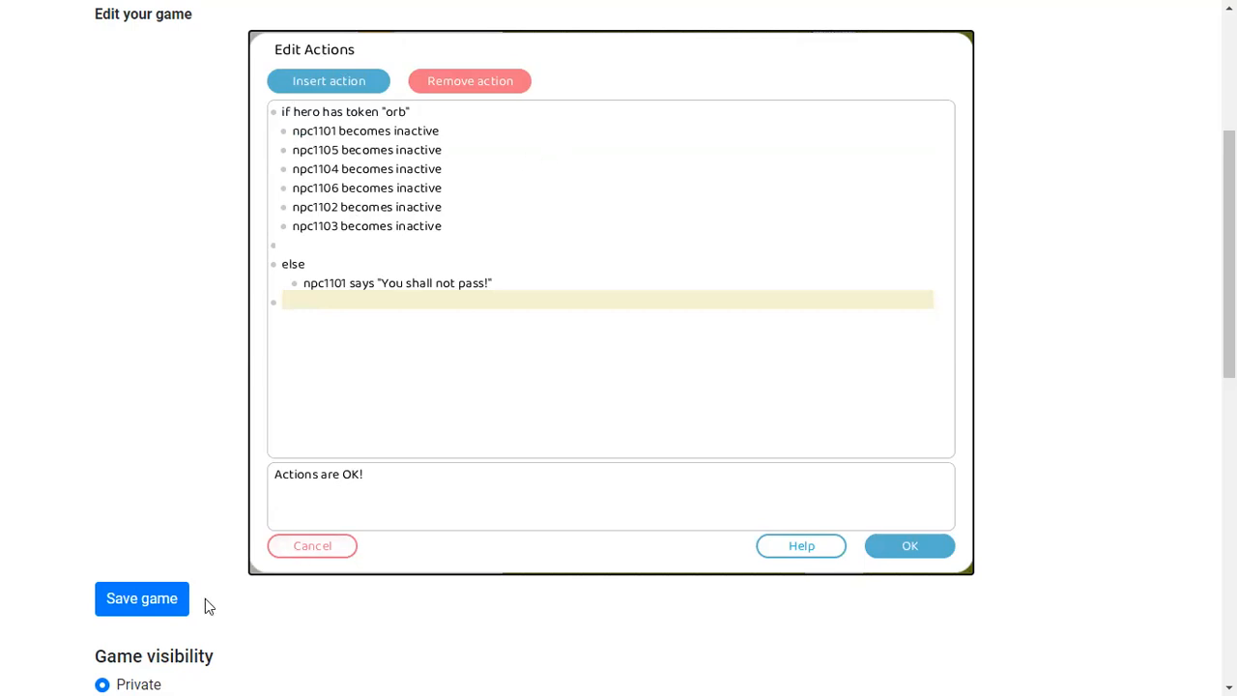
{"action": "left_click", "coordinate": [911, 546]}
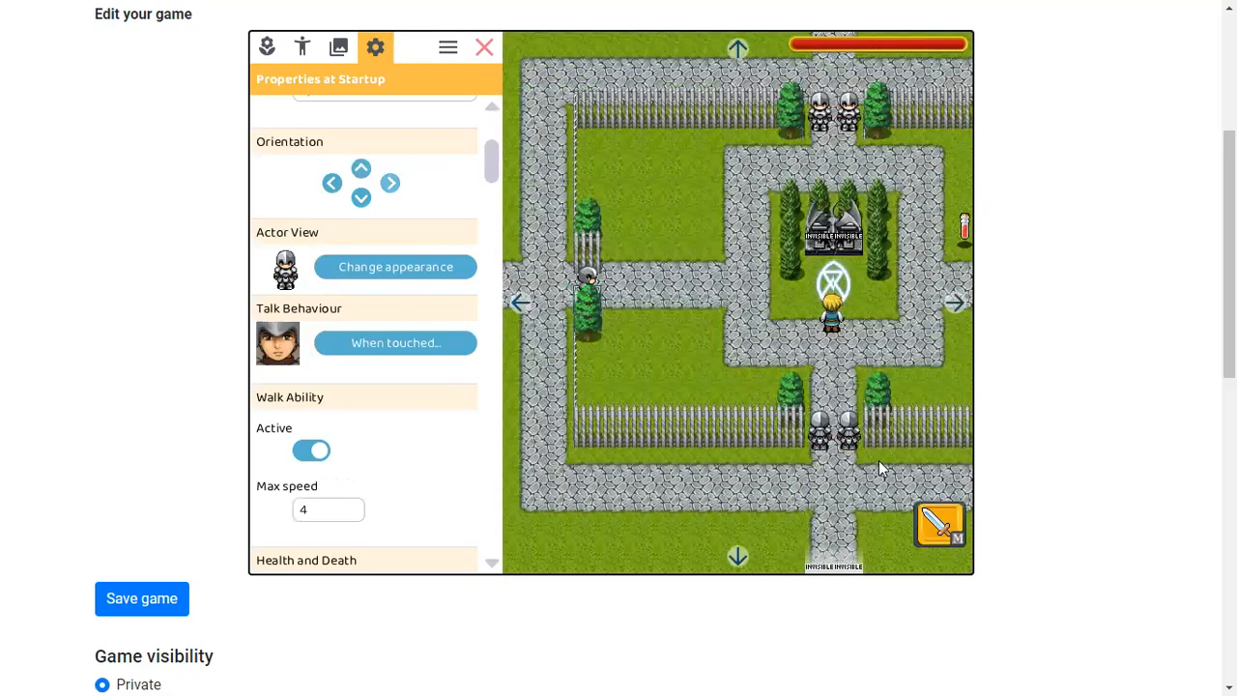
Replace upper-gate knight npc1102's talk actions with the copied script and confirm
{"action": "left_click", "coordinate": [739, 49]}
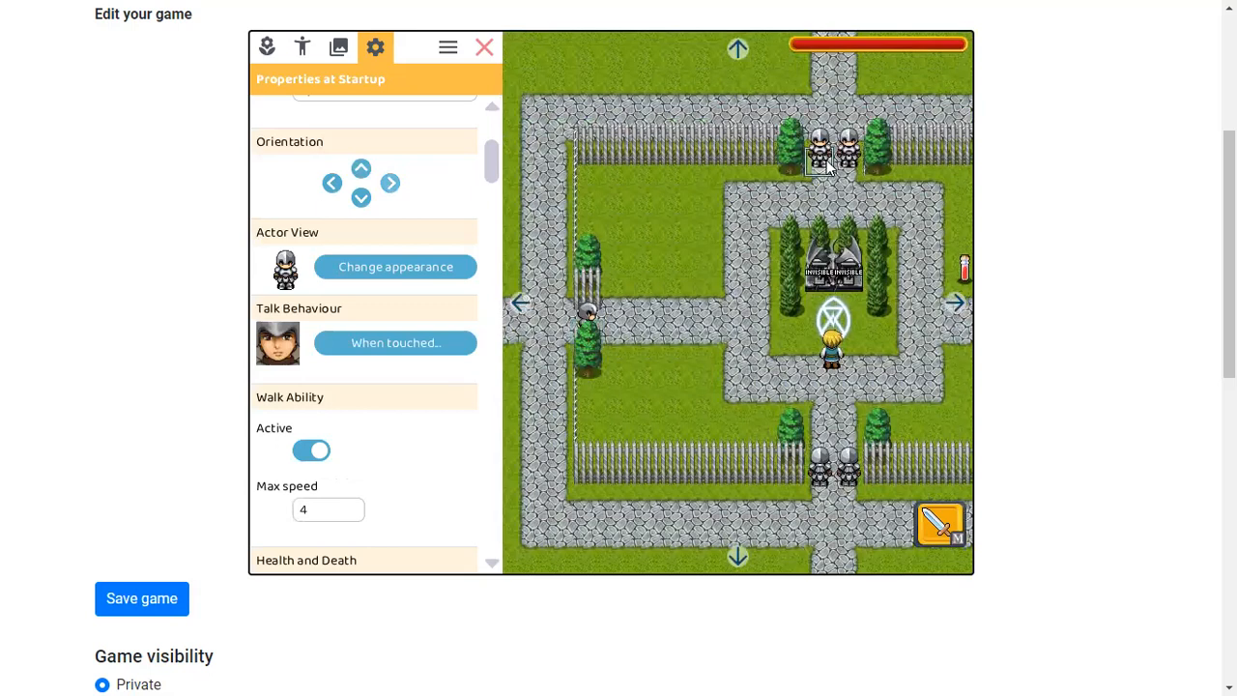
{"action": "left_click", "coordinate": [430, 344]}
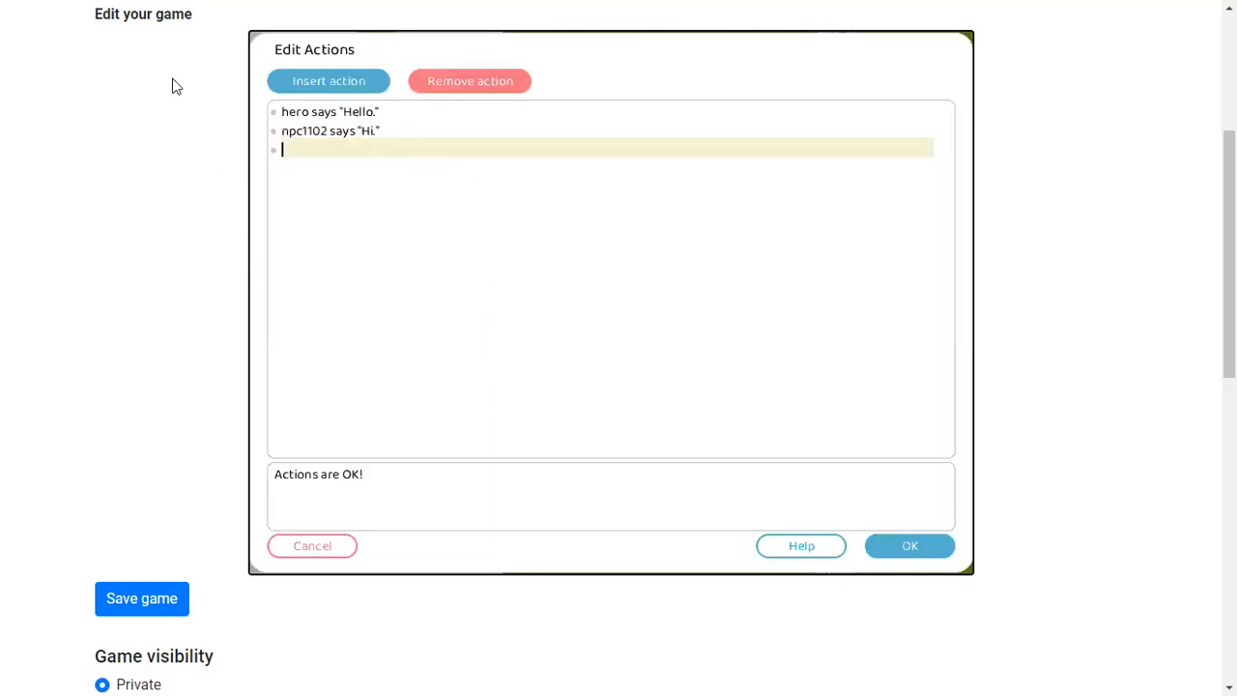
{"action": "left_click", "coordinate": [282, 112], "text": "shift"}
{"action": "key", "text": "ctrl+v"}
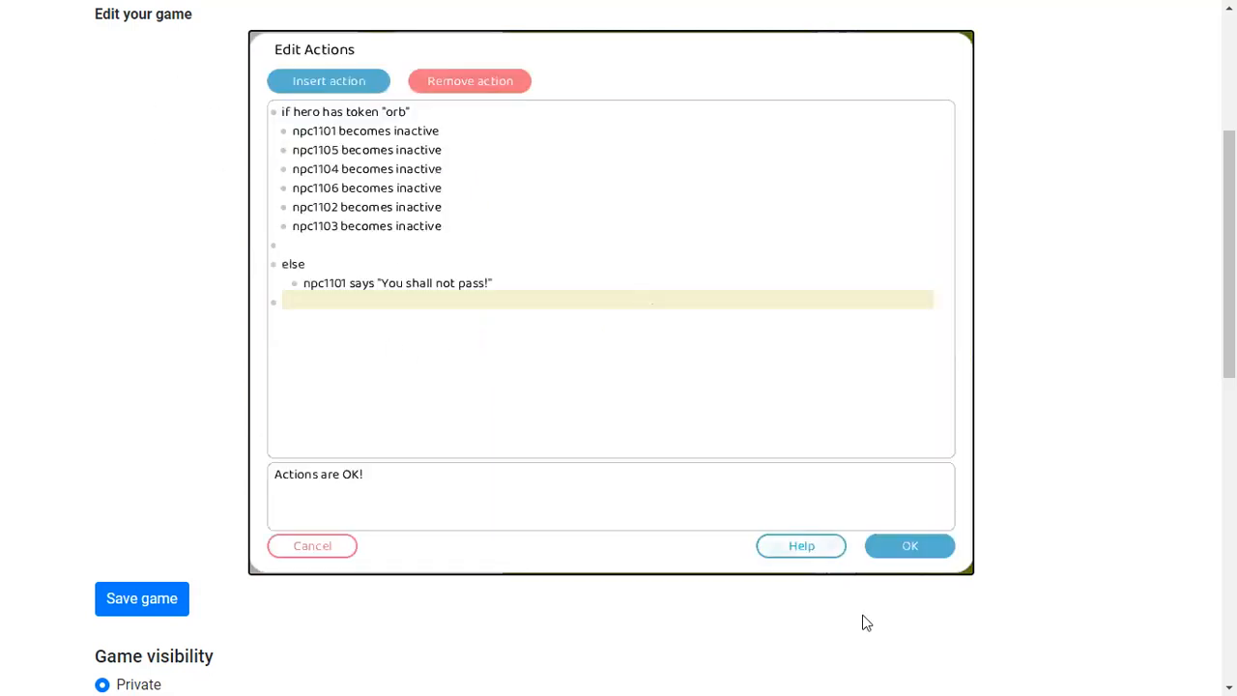
{"action": "left_click", "coordinate": [917, 552]}
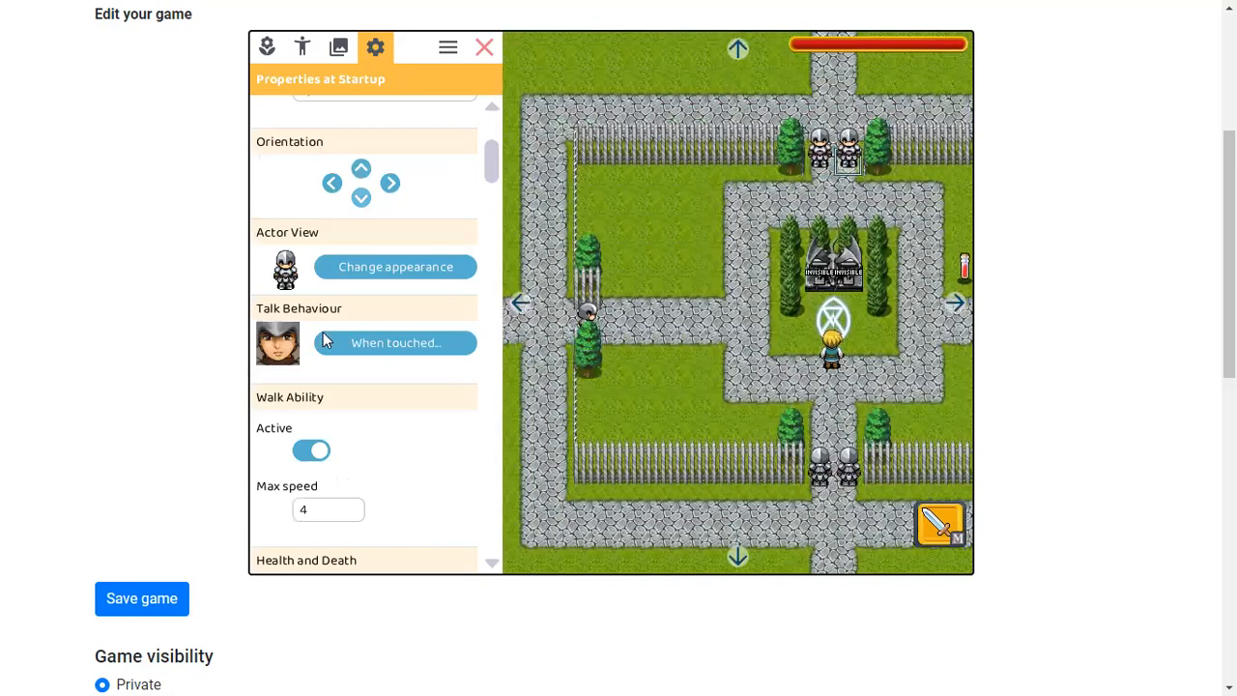
Paste the copied script into the other upper-gate knight's talk actions and confirm
{"action": "left_click", "coordinate": [350, 345]}
{"action": "left_click", "coordinate": [288, 112], "text": "shift"}
{"action": "key", "text": "ctrl+v"}
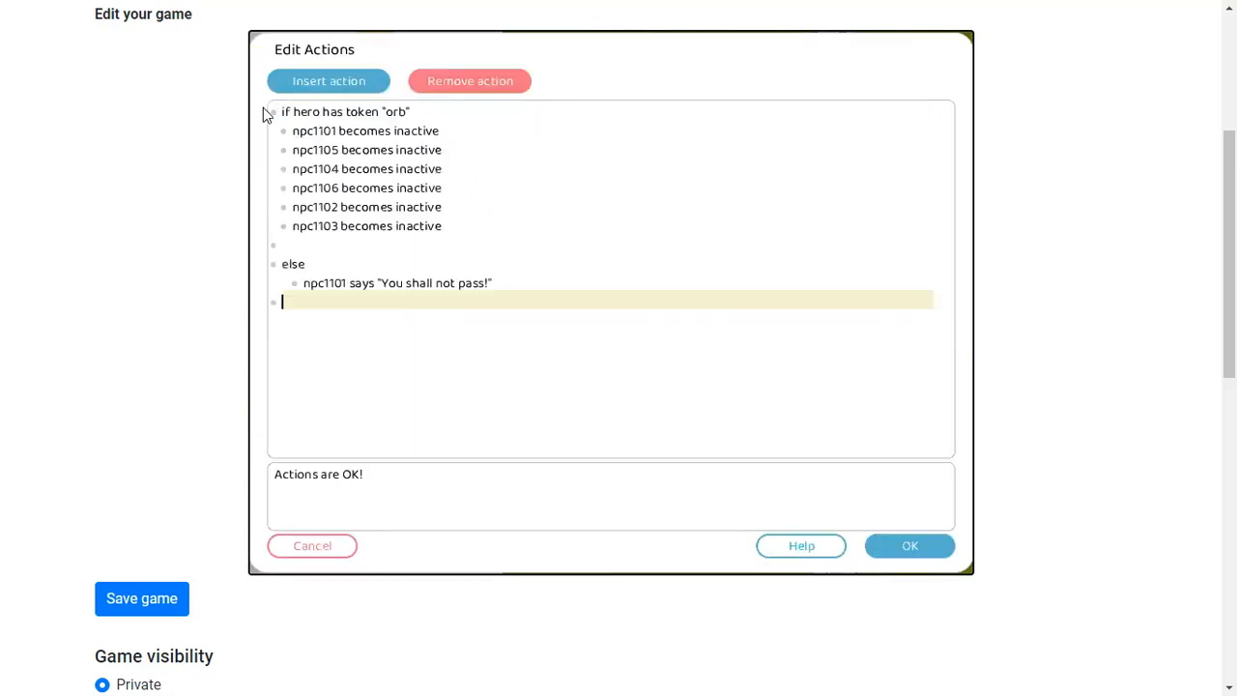
{"action": "left_click", "coordinate": [884, 543]}
Close the editor and playtest by walking the hero to the lower gate knights and talking to them
{"action": "left_click", "coordinate": [483, 46]}
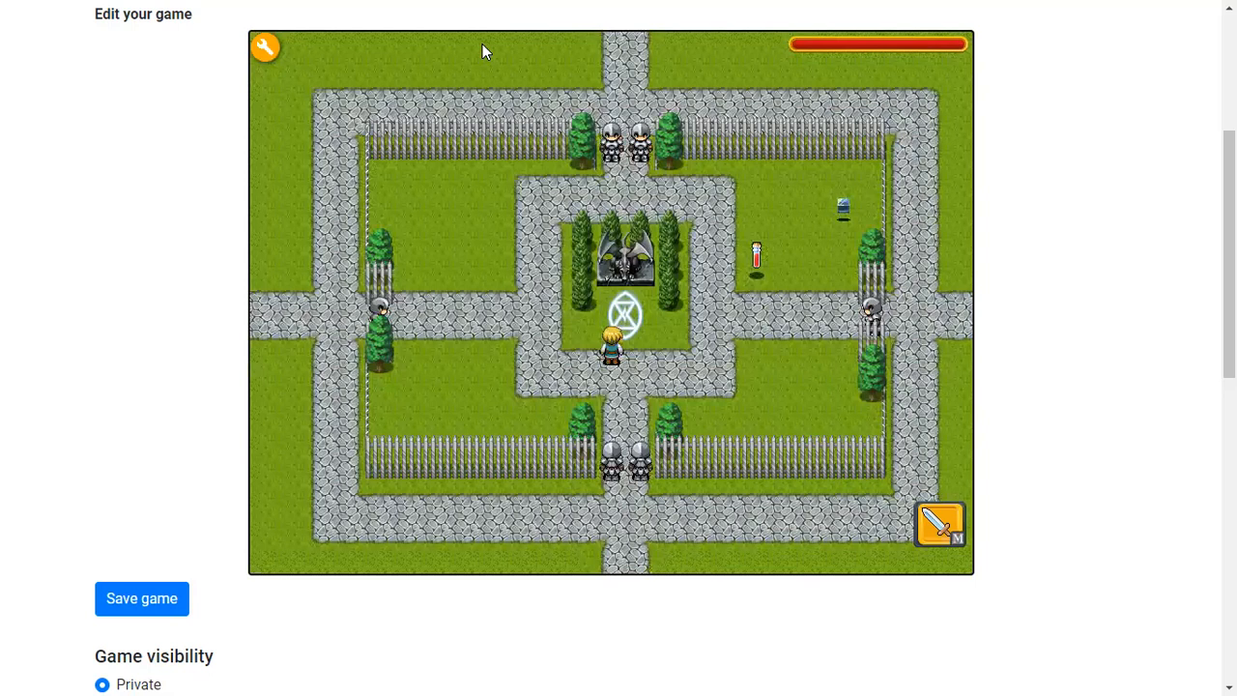
{"action": "key", "text": "Up"}
{"action": "key", "text": "Left"}
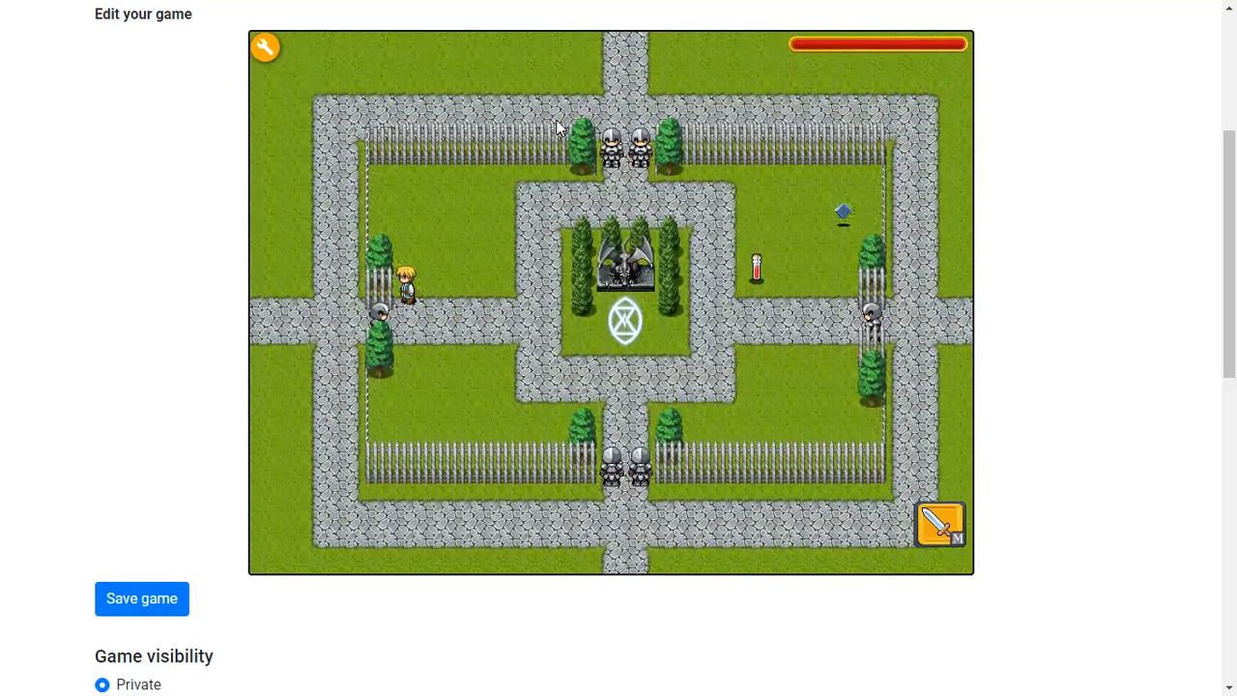
{"action": "key", "text": "space"}
{"action": "key", "text": "Right"}
{"action": "key", "text": "Down"}
{"action": "key", "text": "Down"}
{"action": "key", "text": "Down"}
{"action": "key", "text": "space"}
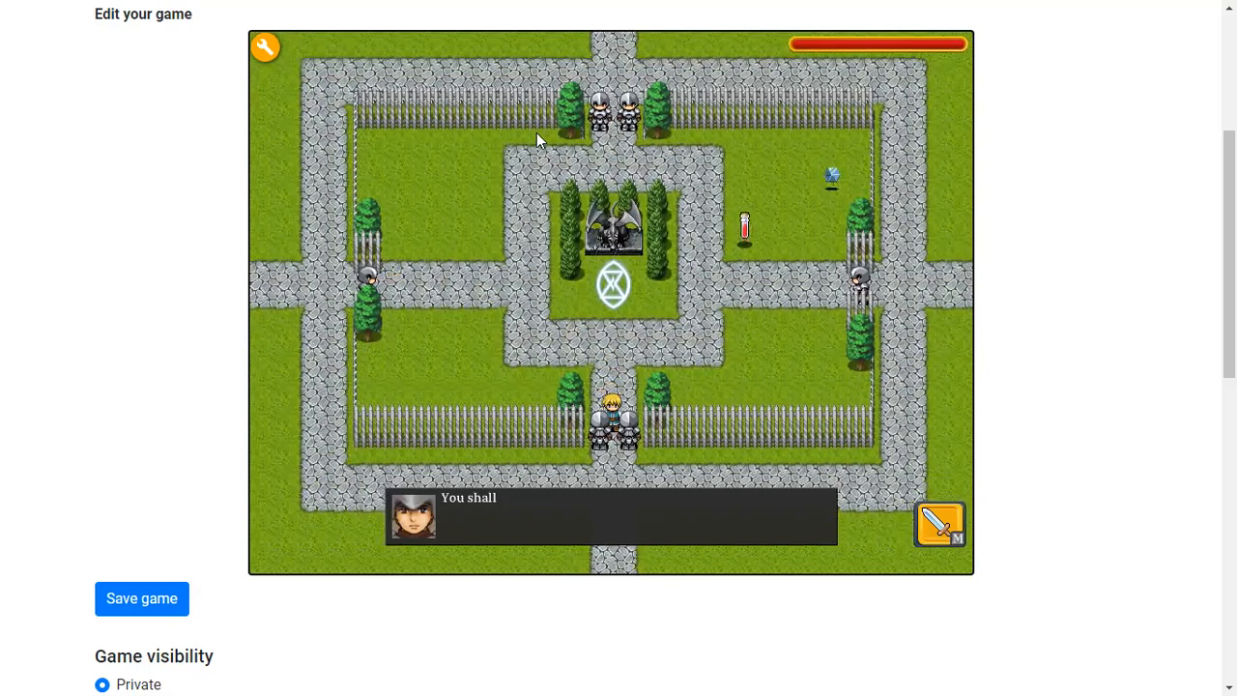
{"action": "key", "text": "space"}
{"action": "key", "text": "Up"}
{"action": "key", "text": "Left"}
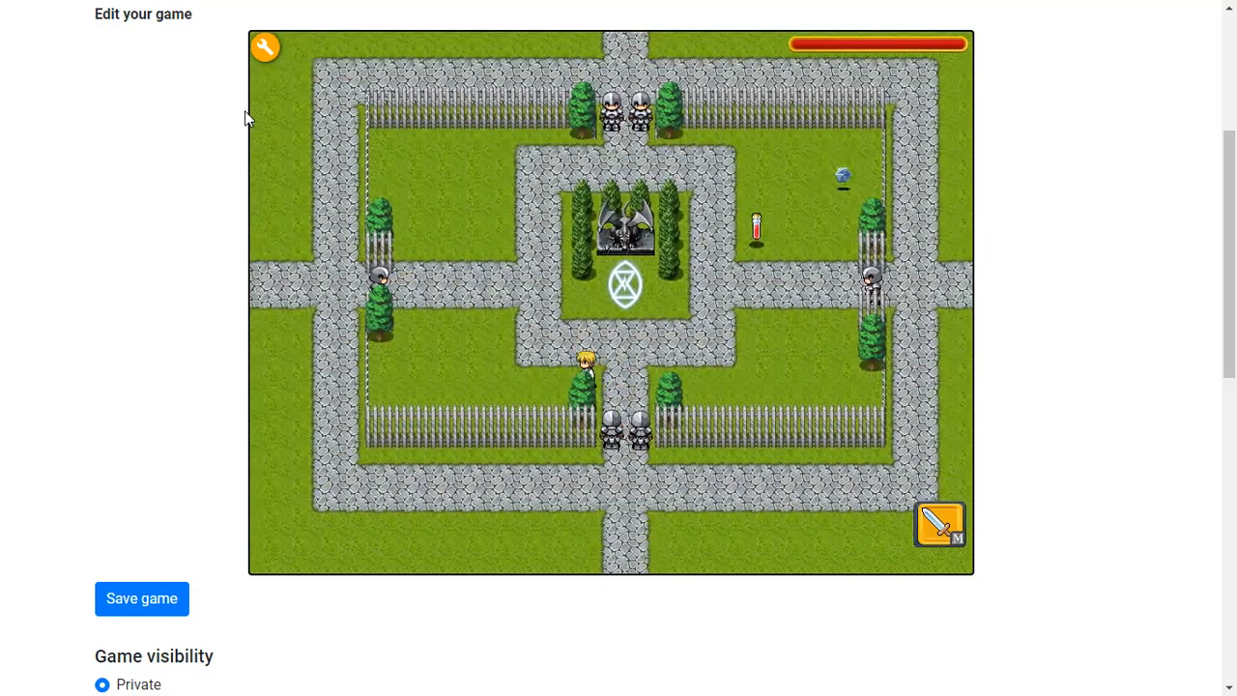
Reopen the editor and review npc1101's talk actions and properties
{"action": "left_click", "coordinate": [265, 46]}
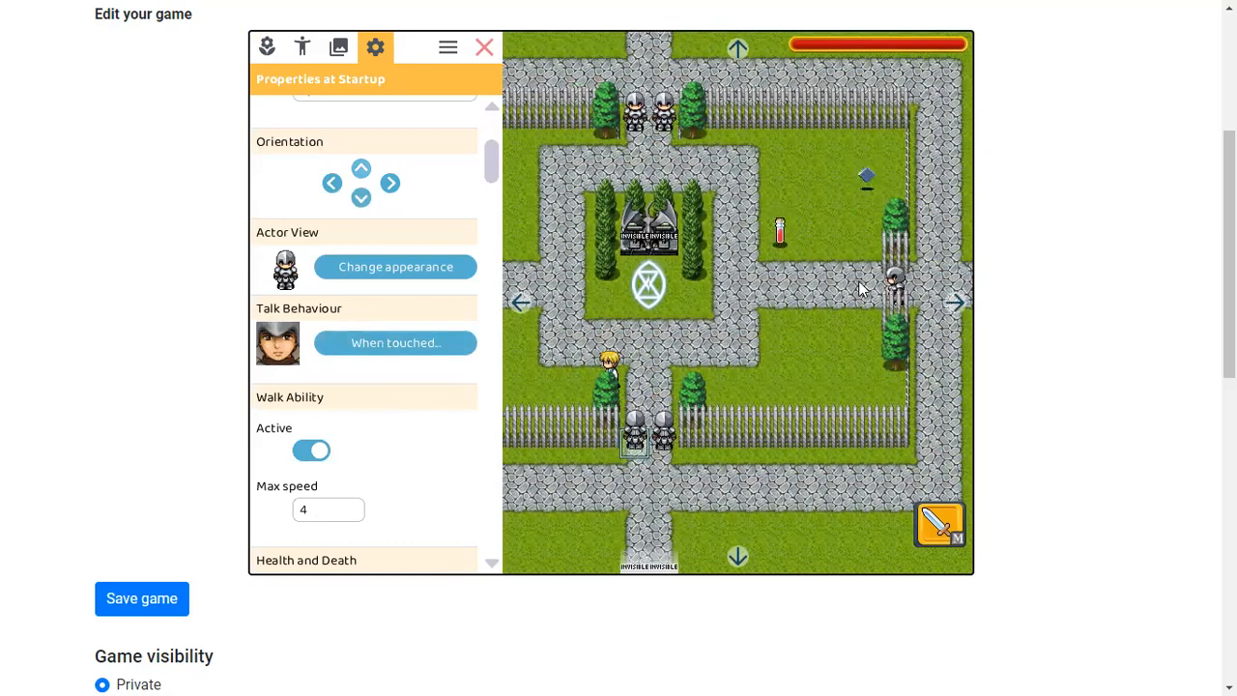
{"action": "left_click", "coordinate": [418, 348]}
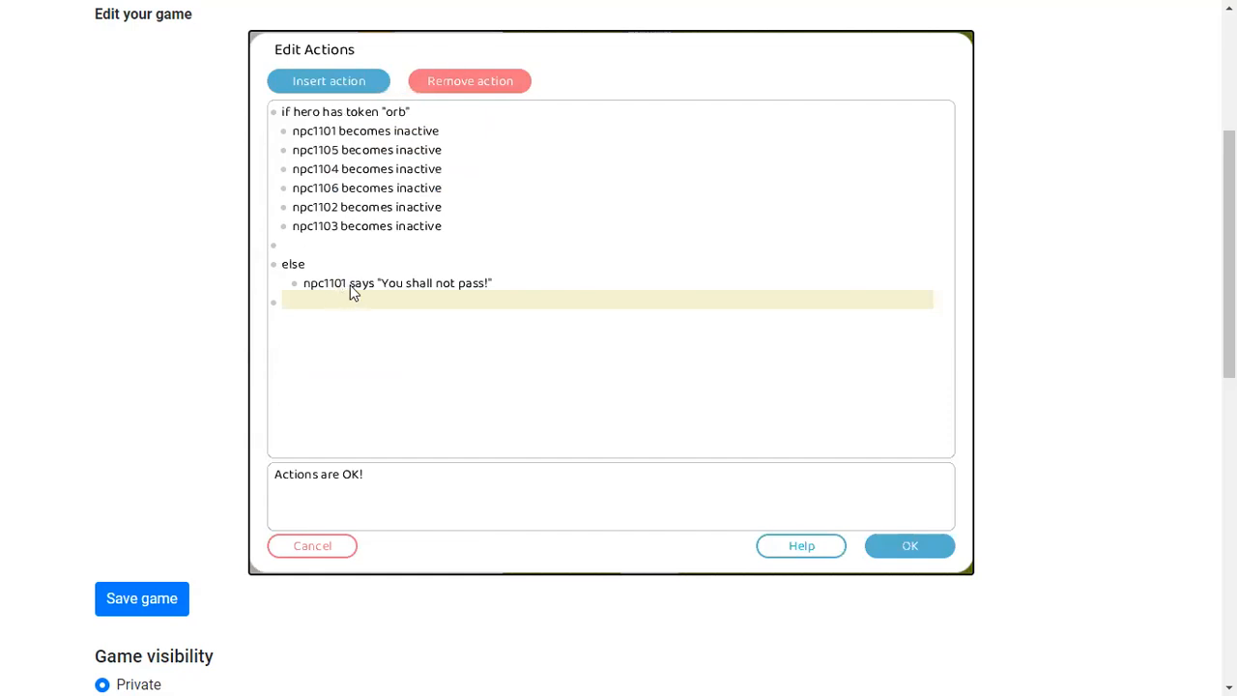
{"action": "left_click", "coordinate": [906, 545]}
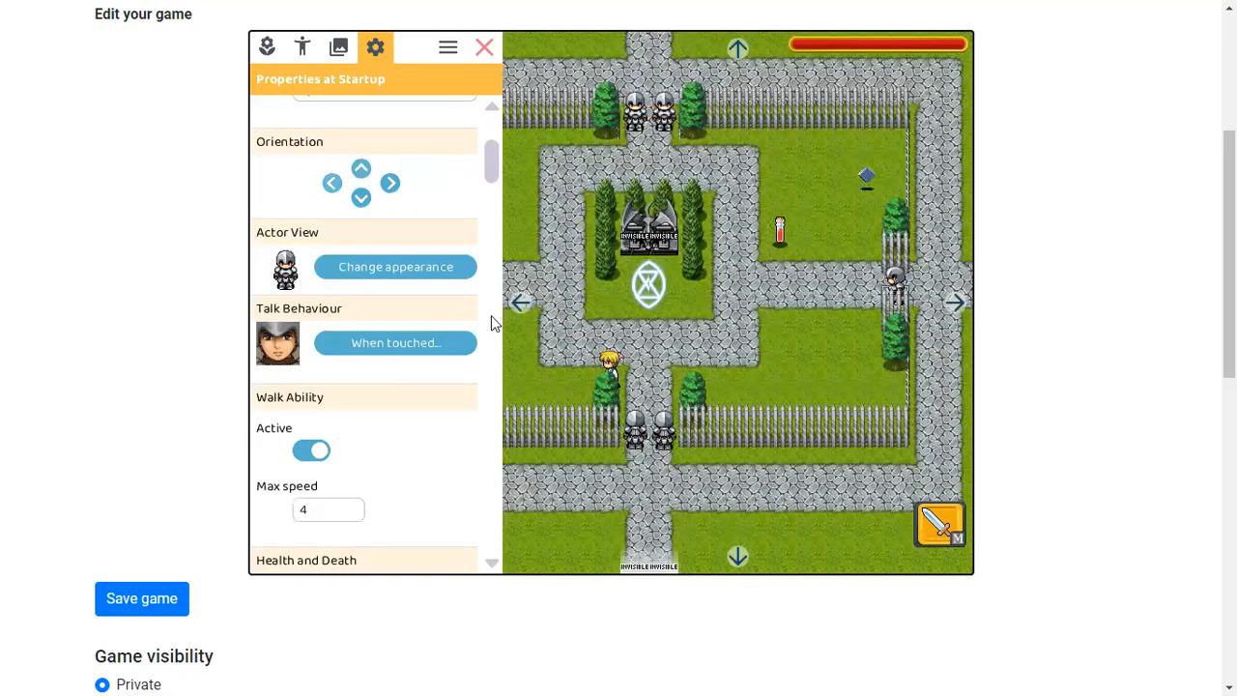
{"action": "scroll", "coordinate": [379, 321], "scroll_direction": "up", "scroll_amount": 2}
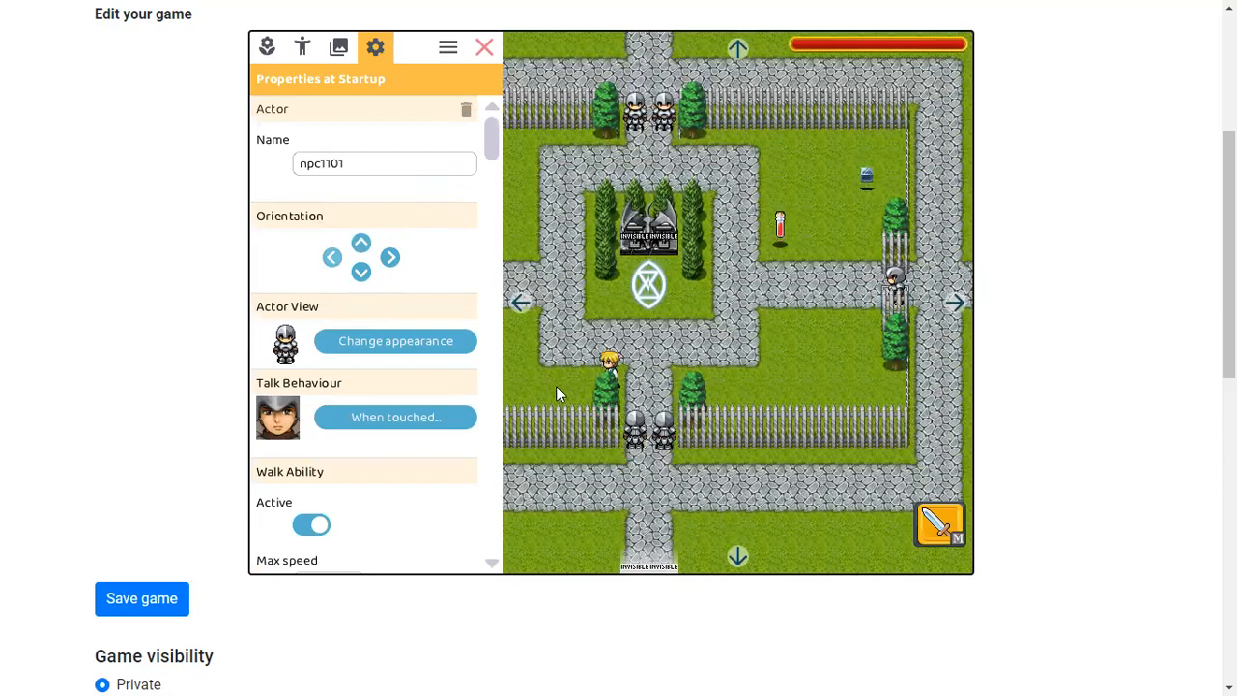
Close the editor and playtest talking to the upper gate knights without the orb
{"action": "left_click", "coordinate": [485, 47]}
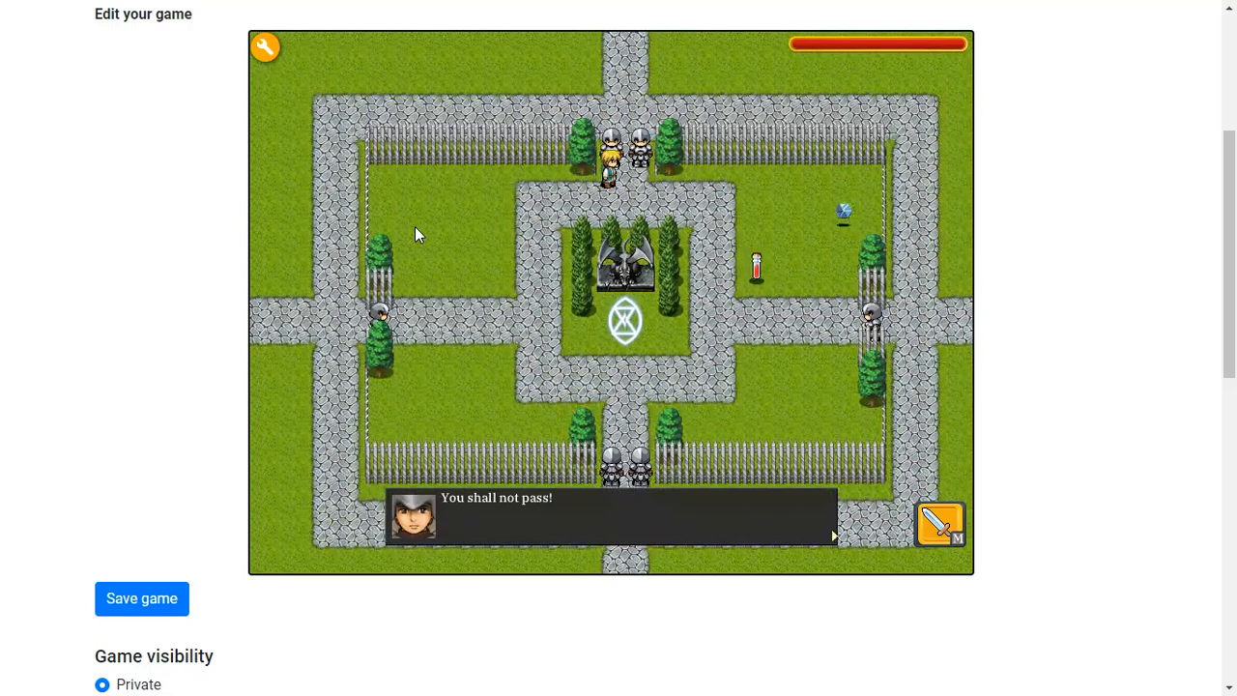
{"action": "key", "text": "space"}
{"action": "key", "text": "Down"}
{"action": "key", "text": "Right"}
{"action": "key", "text": "Up"}
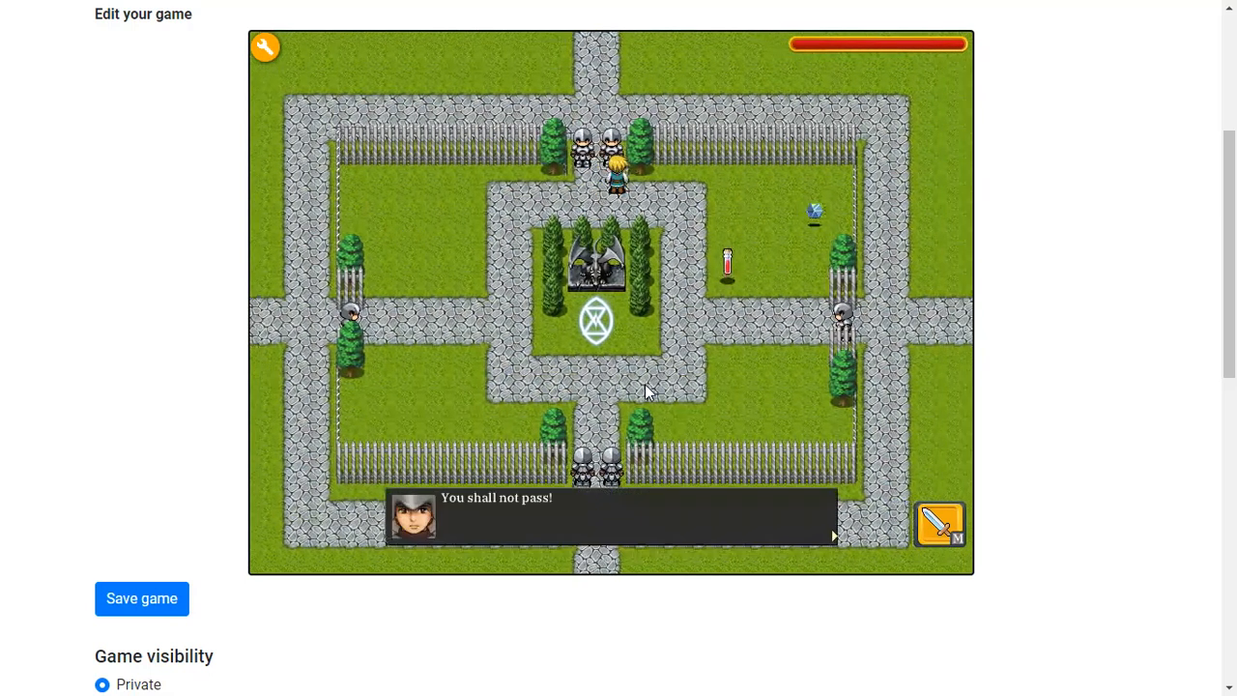
{"action": "key", "text": "space"}
{"action": "key", "text": "Right"}
{"action": "key", "text": "Down"}
{"action": "key", "text": "Left"}
{"action": "key", "text": "Up"}
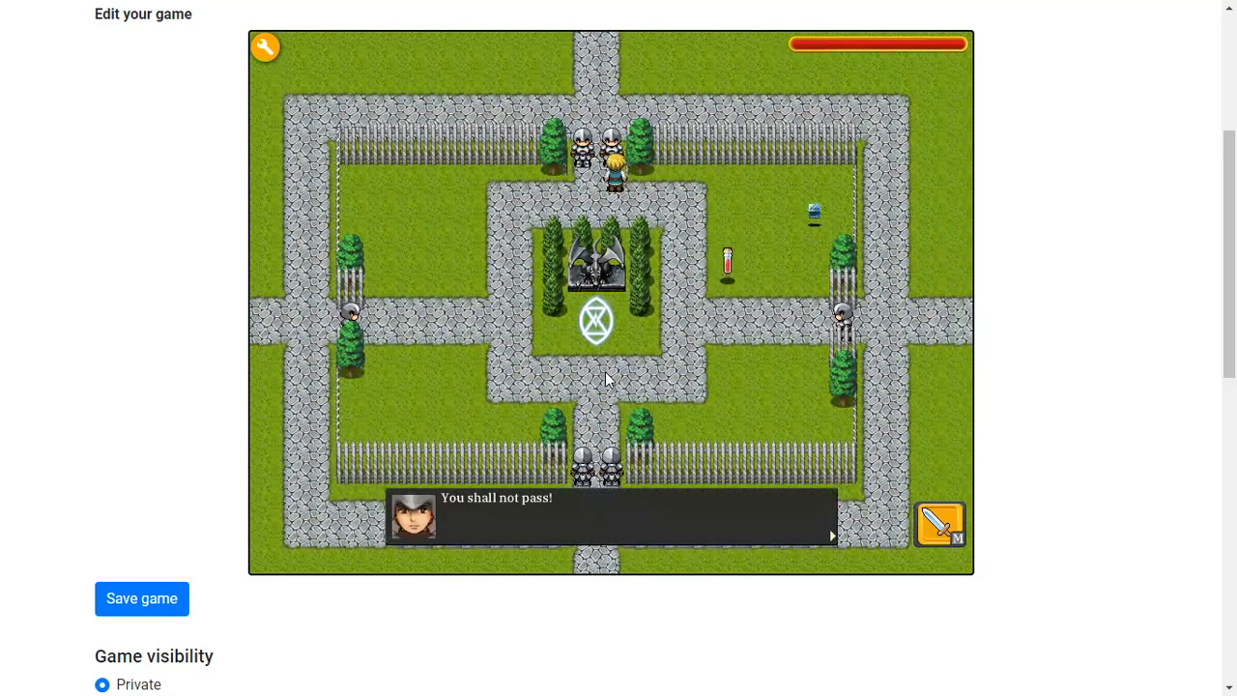
{"action": "key", "text": "space"}
{"action": "key", "text": "Right"}
{"action": "key", "text": "Down"}
{"action": "key", "text": "Right"}
Playtest by walking the hero from the upper gate to the lower gate knights, talking to them, and back towards the orb
{"action": "key", "text": "space"}
{"action": "key", "text": "Left"}
{"action": "key", "text": "Down"}
{"action": "key", "text": "Left"}
{"action": "key", "text": "Down"}
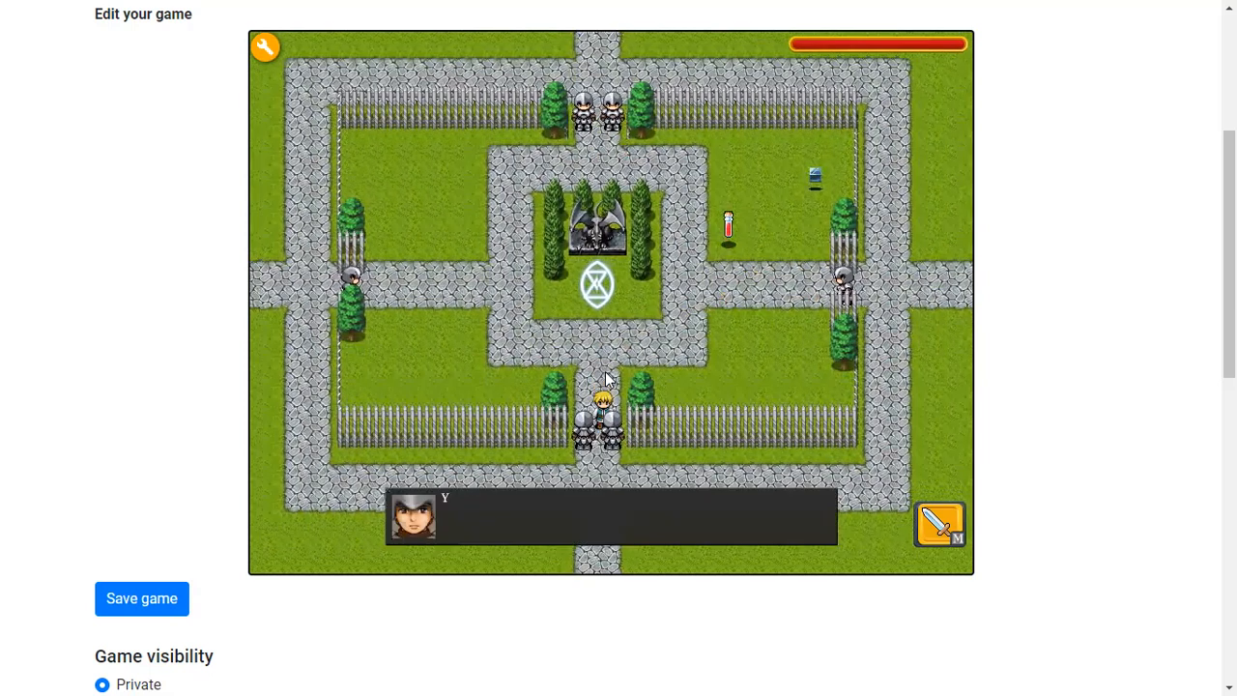
{"action": "key", "text": "space"}
{"action": "key", "text": "Up"}
{"action": "key", "text": "Right"}
{"action": "key", "text": "Up"}
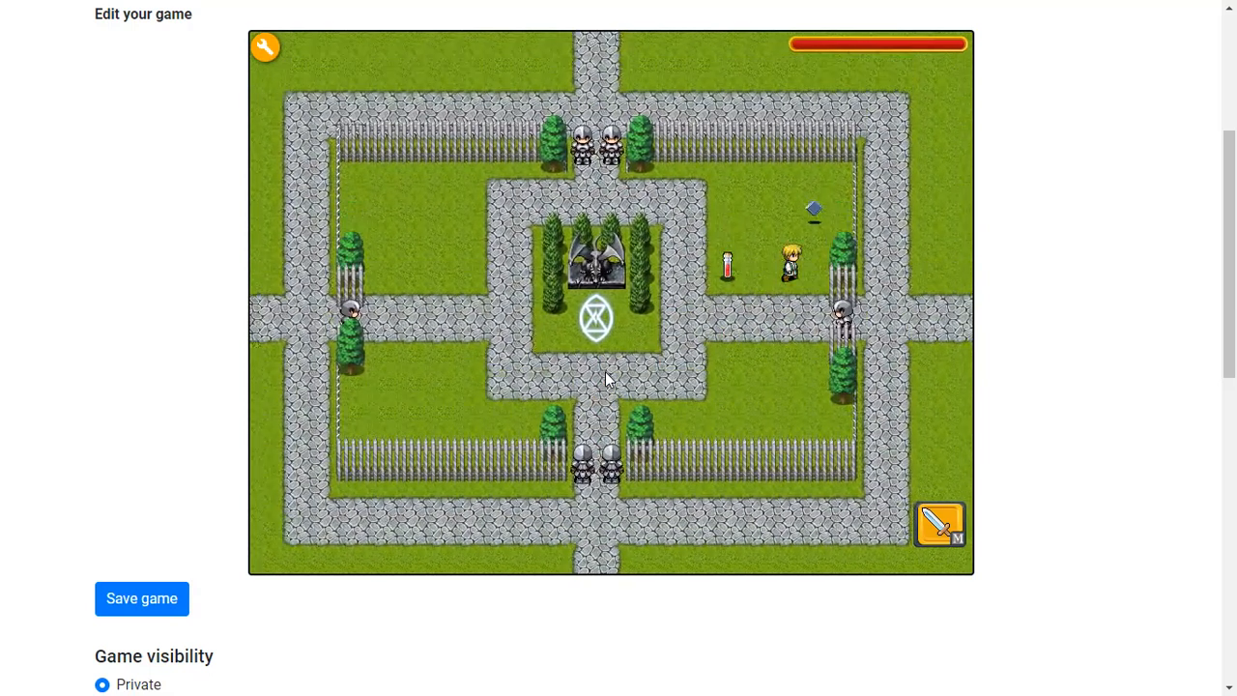
Add a say action to the orb actor's touch script so icubeA1 says "You got the orb!", and confirm
{"action": "left_click", "coordinate": [265, 49]}
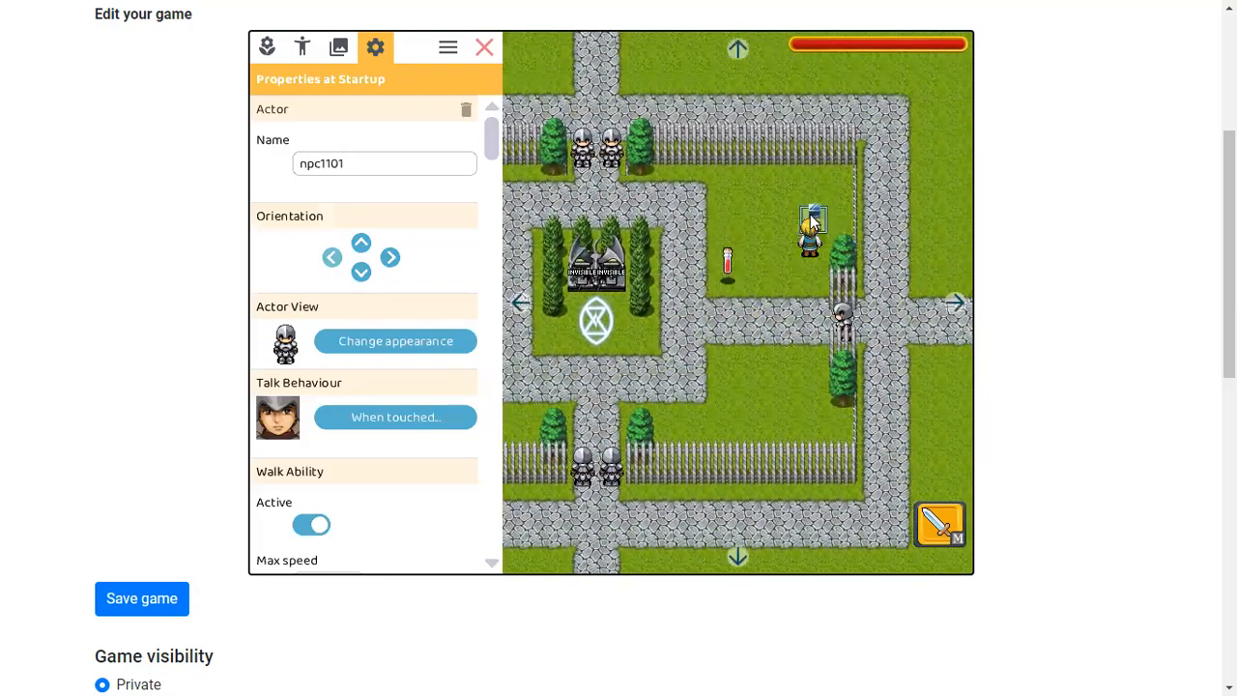
{"action": "left_click", "coordinate": [812, 221]}
{"action": "left_click", "coordinate": [369, 260]}
{"action": "left_click", "coordinate": [329, 85]}
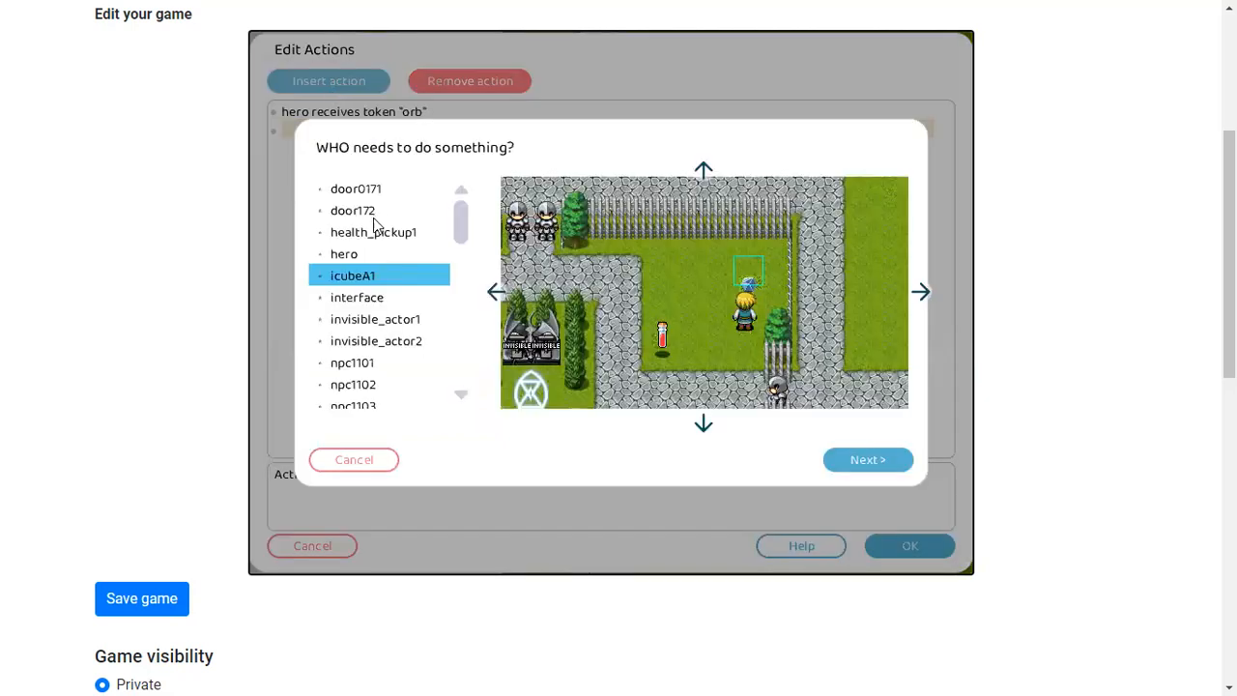
{"action": "left_click", "coordinate": [849, 462]}
{"action": "left_click", "coordinate": [448, 184]}
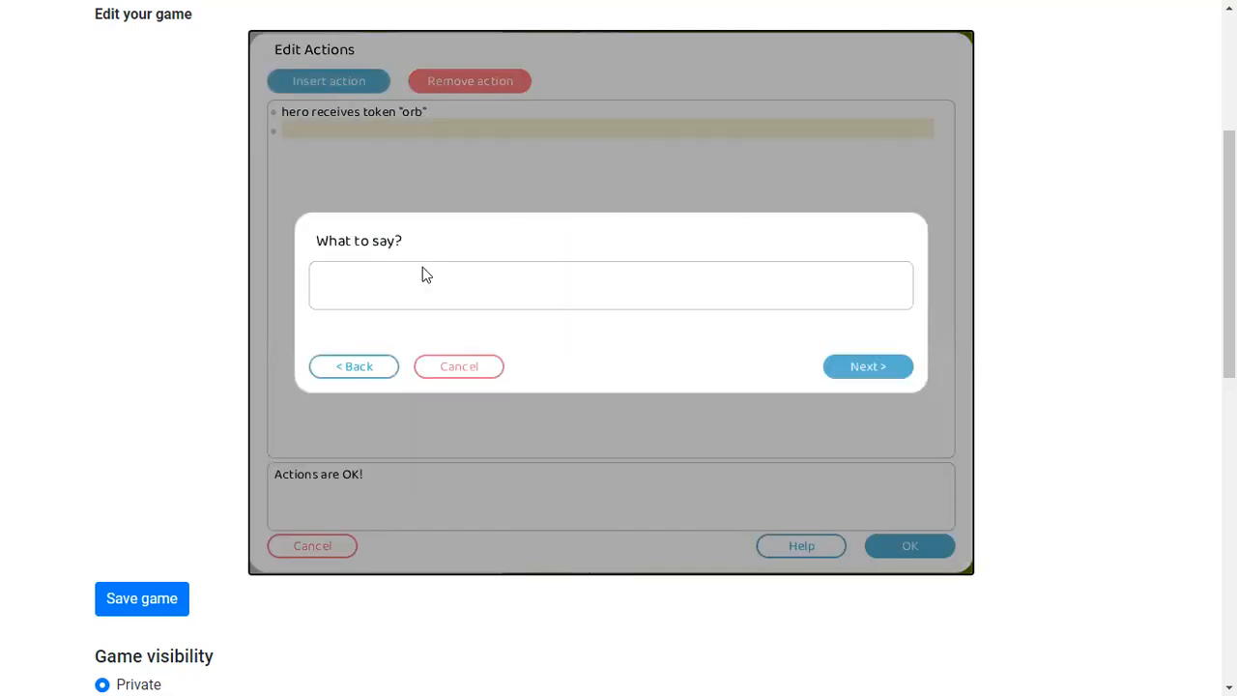
{"action": "type", "text": "You got the orb!"}
{"action": "left_click", "coordinate": [870, 367]}
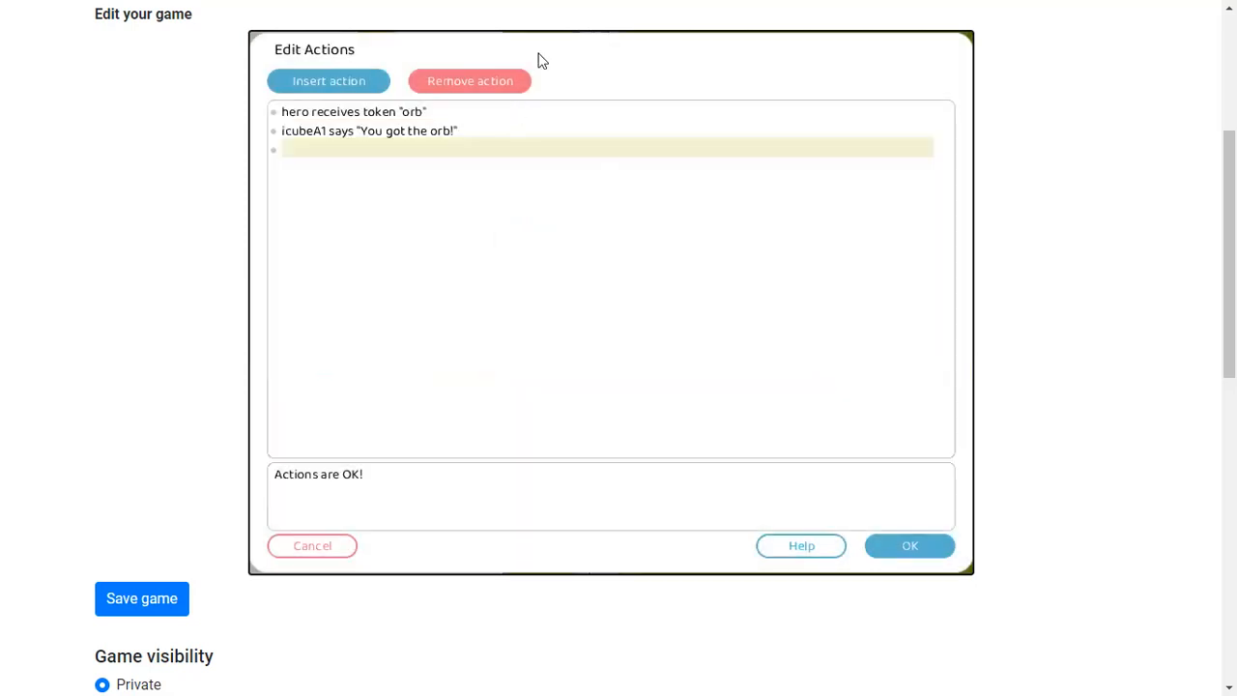
{"action": "left_click", "coordinate": [905, 549]}
Close the editor and playtest by touching the orb and walking the hero around to the gates
{"action": "left_click", "coordinate": [485, 45]}
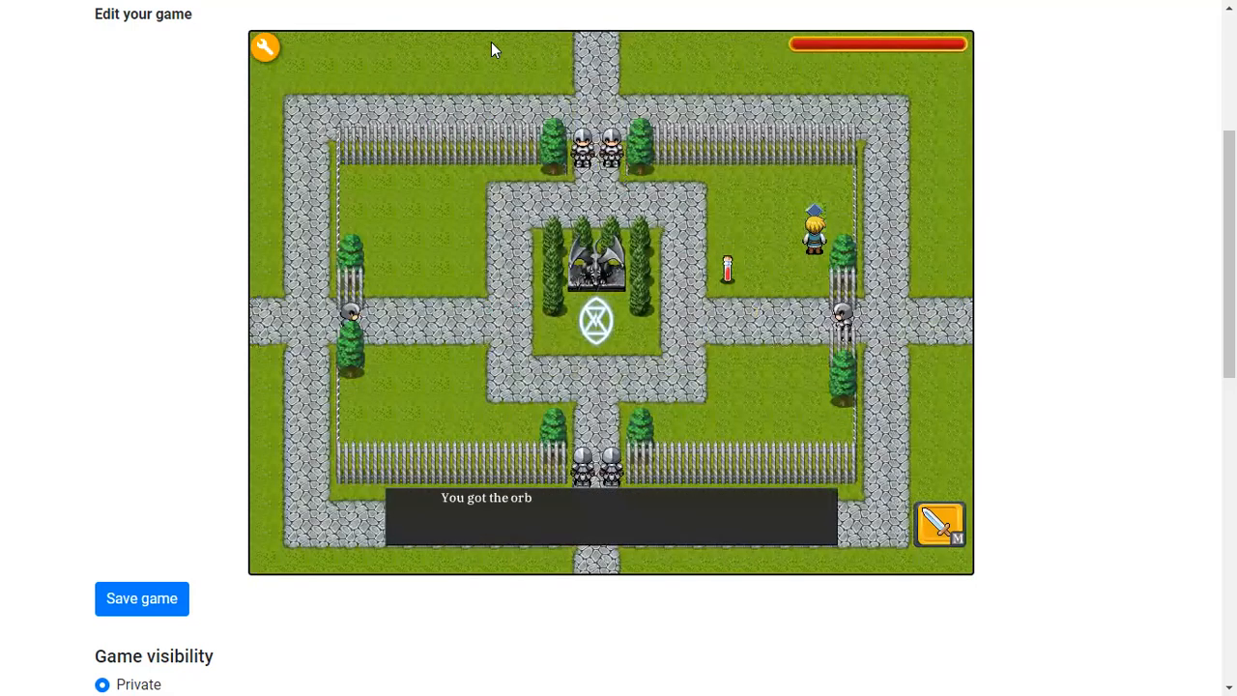
{"action": "key", "text": "space"}
{"action": "key", "text": "Left"}
{"action": "key", "text": "Down"}
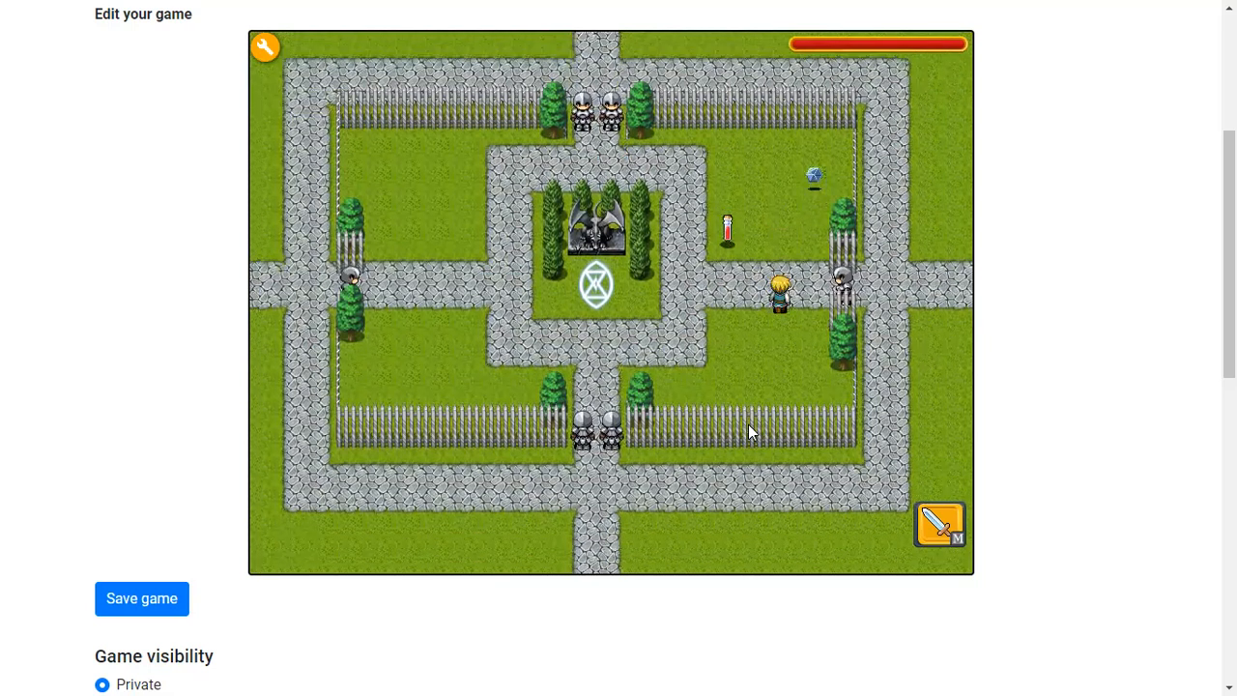
{"action": "key", "text": "Right"}
{"action": "key", "text": "Left"}
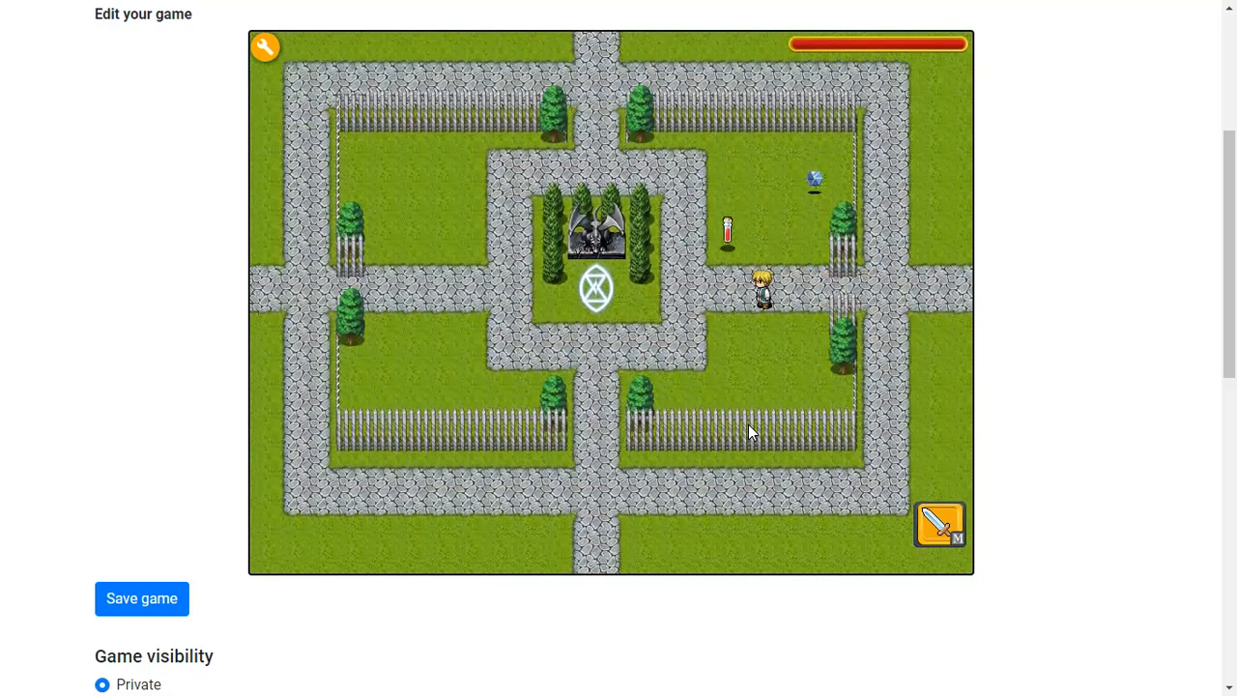
{"action": "key", "text": "Down"}
{"action": "key", "text": "Left"}
{"action": "key", "text": "Down"}
{"action": "key", "text": "Left"}
{"action": "key", "text": "Right"}
{"action": "key", "text": "Up"}
{"action": "key", "text": "Left"}
{"action": "key", "text": "Up"}
{"action": "key", "text": "Left"}
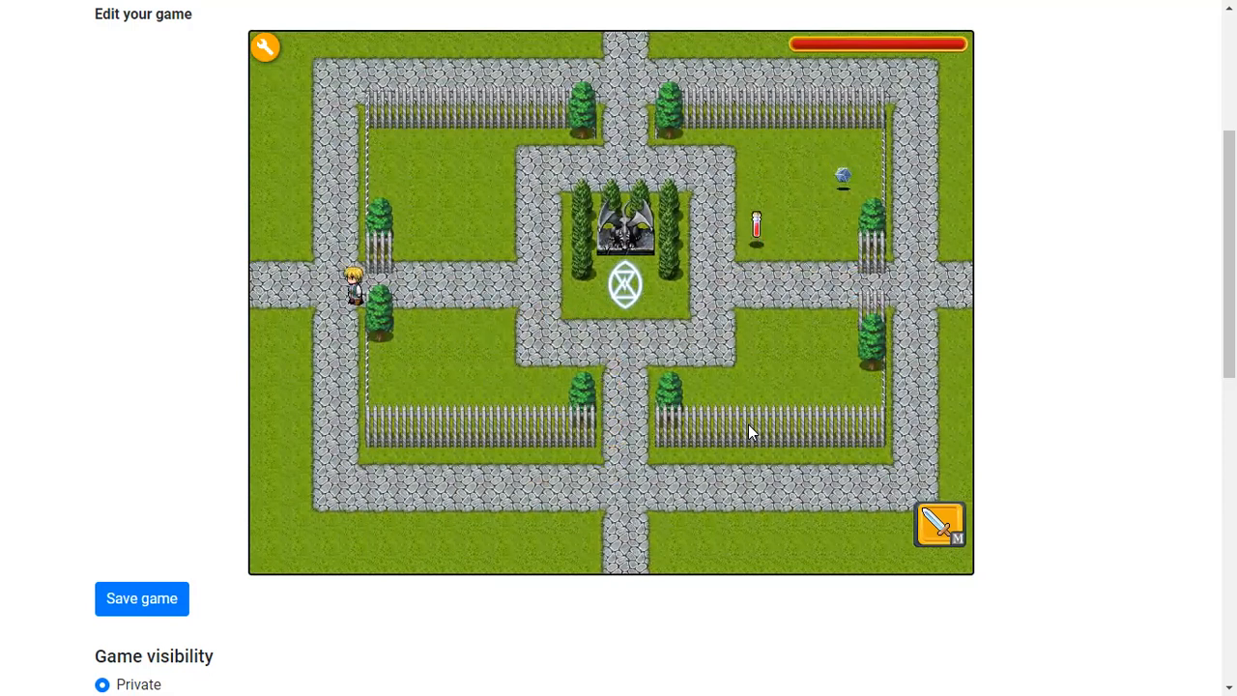
{"action": "key", "text": "Right"}
{"action": "key", "text": "Right"}
{"action": "key", "text": "Down"}
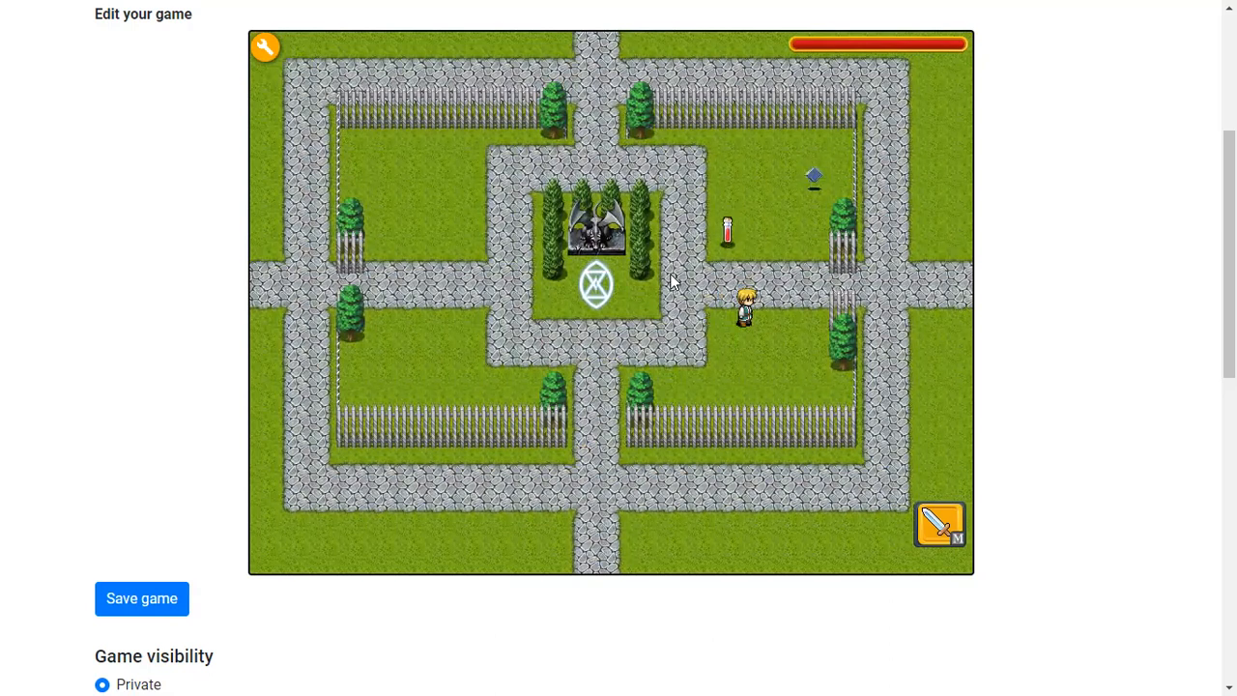
{"action": "key", "text": "Up"}
{"action": "key", "text": "Right"}
{"action": "key", "text": "Right"}
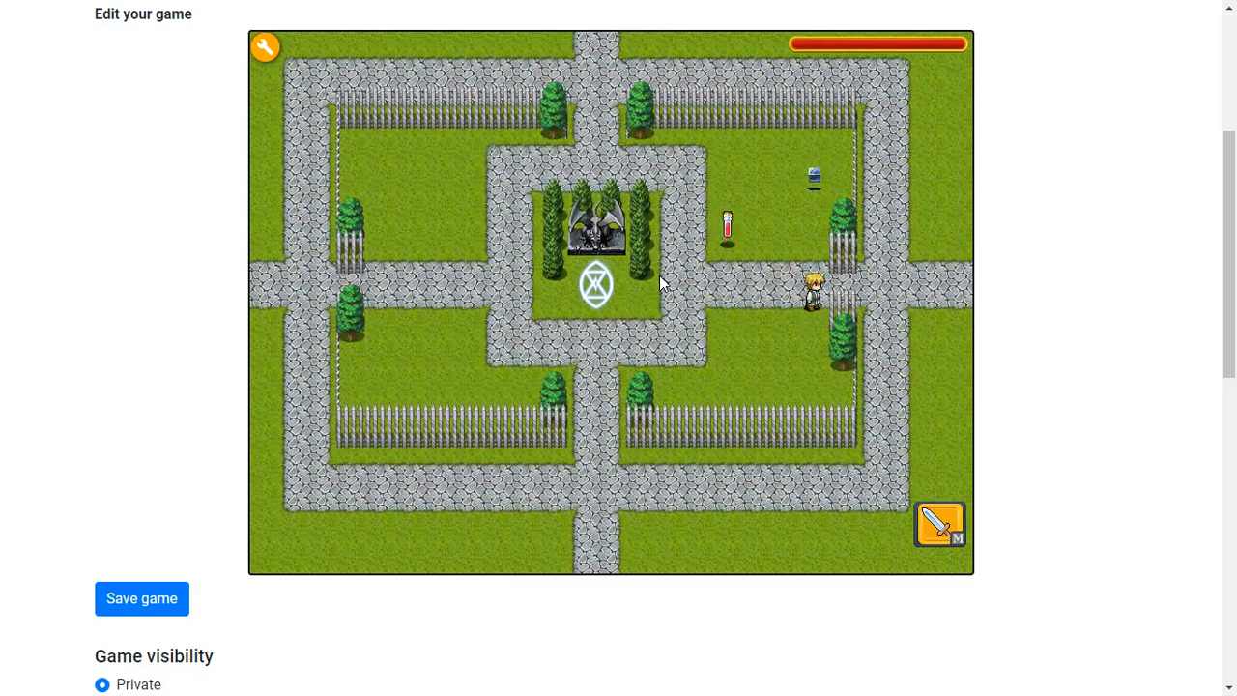
{"action": "key", "text": "Up"}
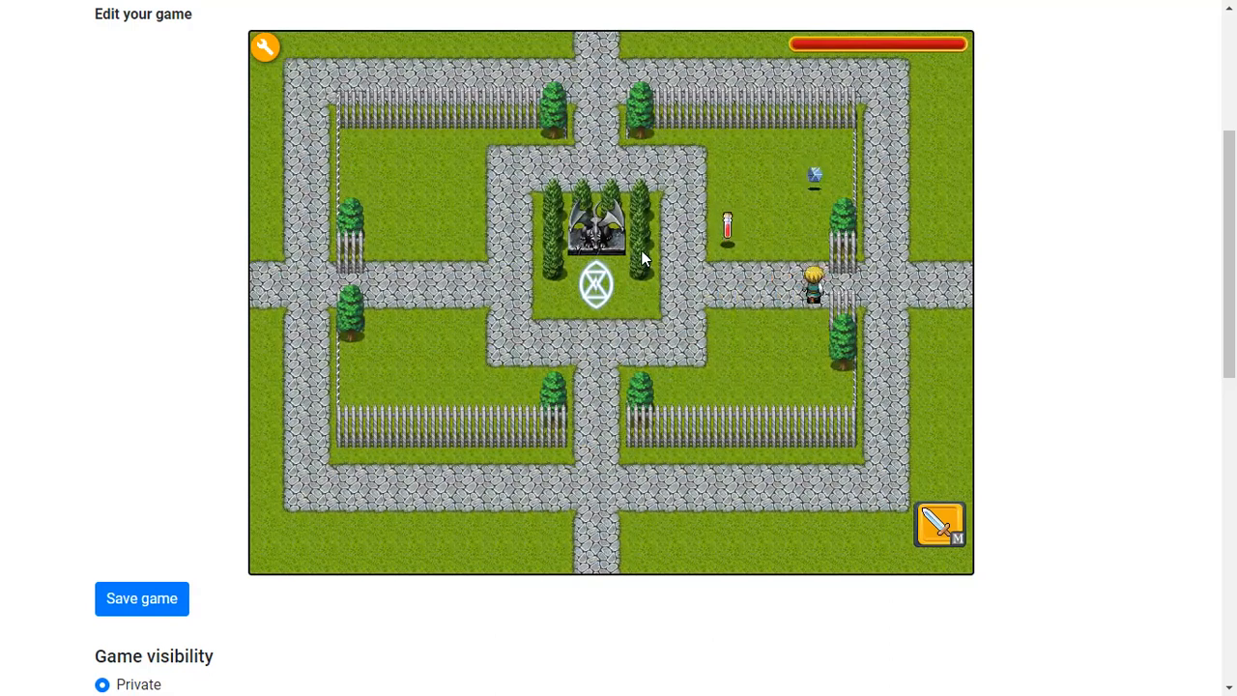
{"action": "key", "text": "Left"}
{"action": "key", "text": "Left"}
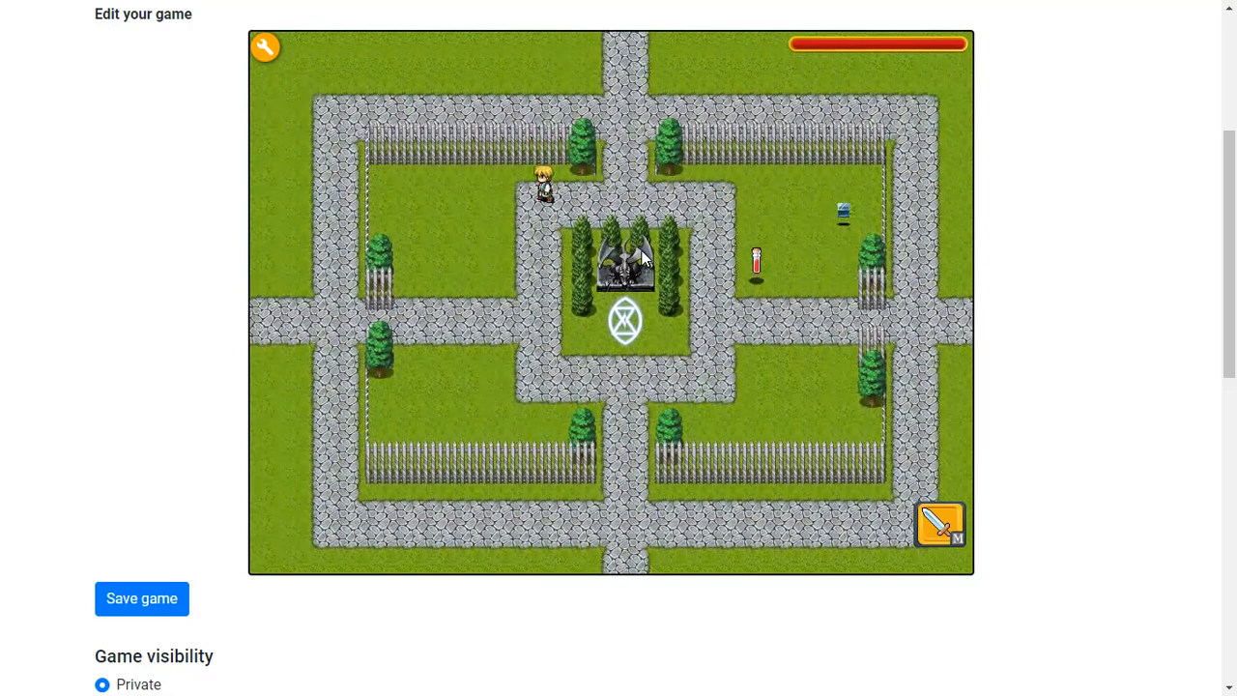
{"action": "key", "text": "Down"}
{"action": "key", "text": "Down"}
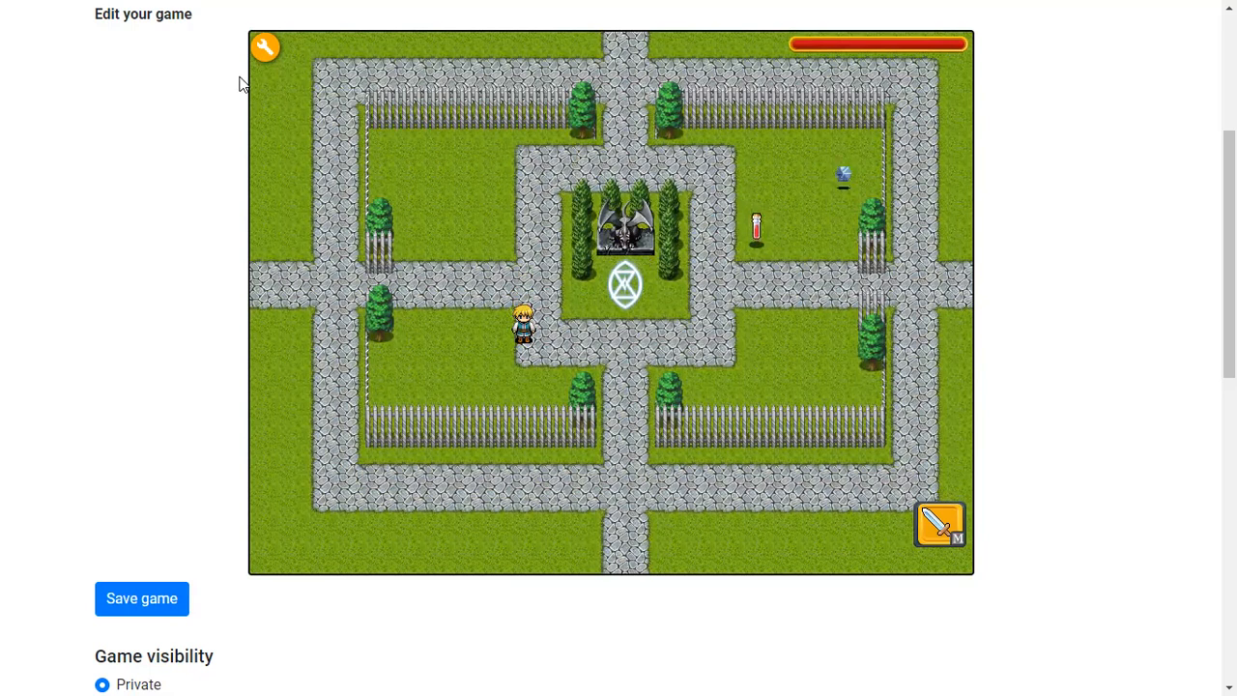
Browse the editor's project tree, character and tile palettes, and try opening the data folder
{"action": "left_click", "coordinate": [265, 46]}
{"action": "left_click", "coordinate": [338, 47]}
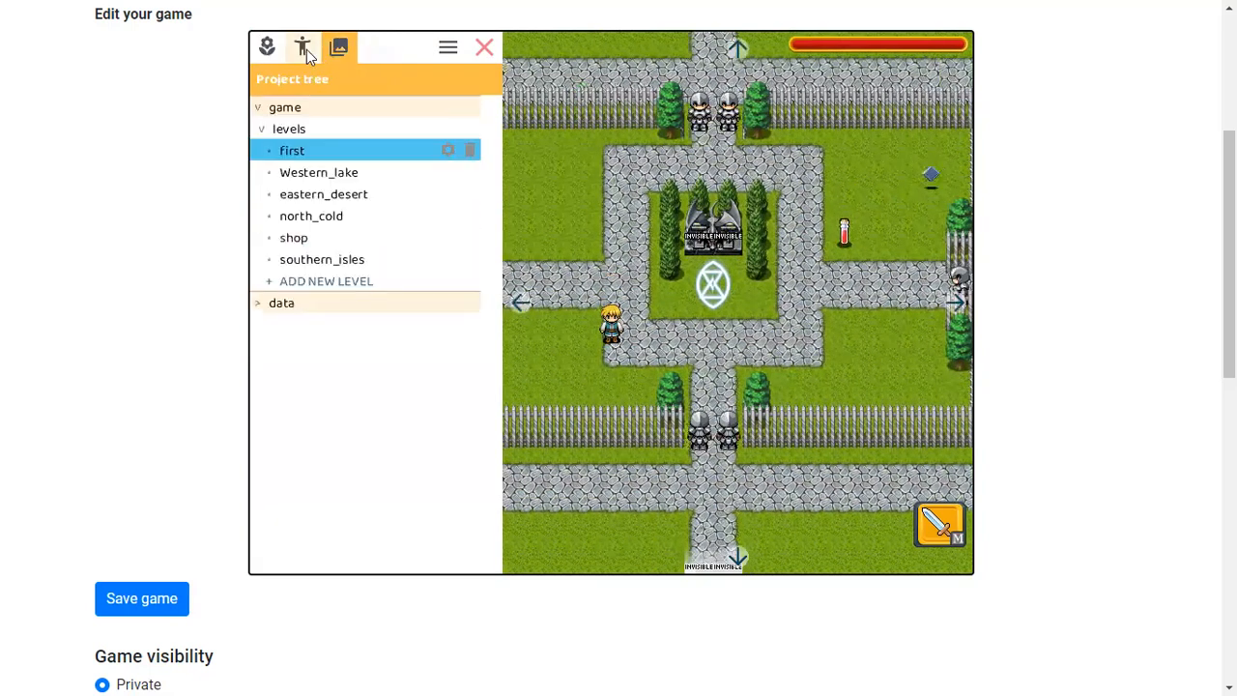
{"action": "left_click", "coordinate": [305, 53]}
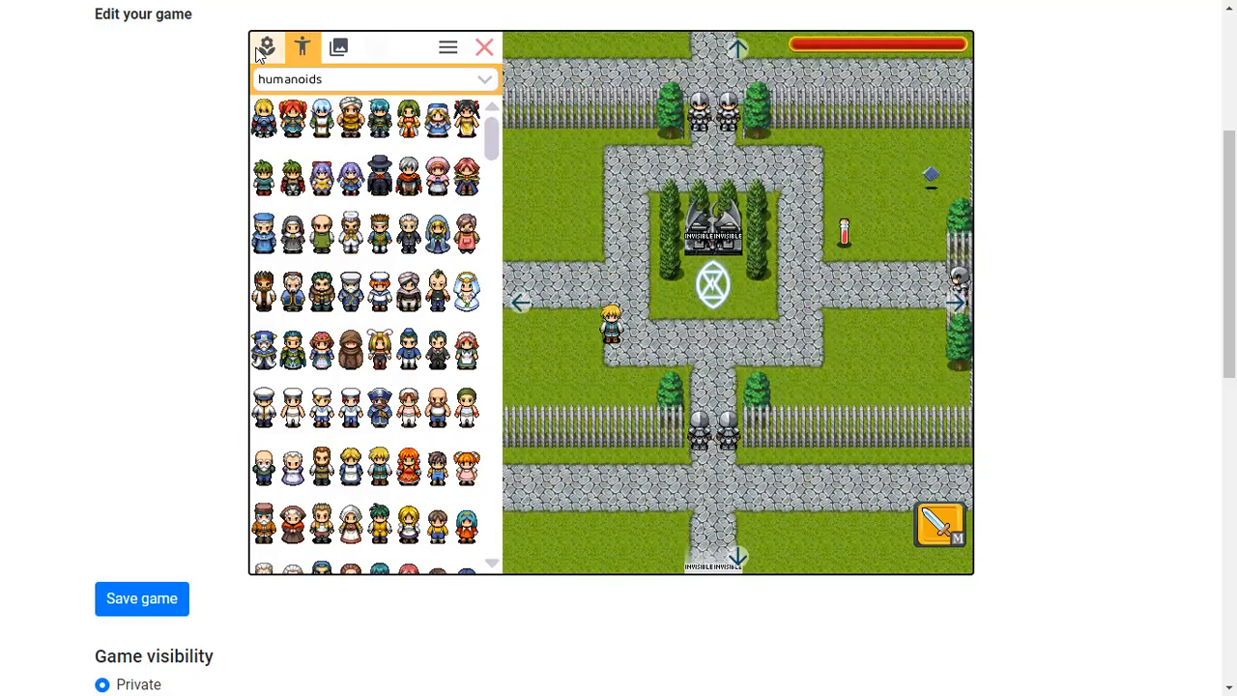
{"action": "left_click", "coordinate": [261, 48]}
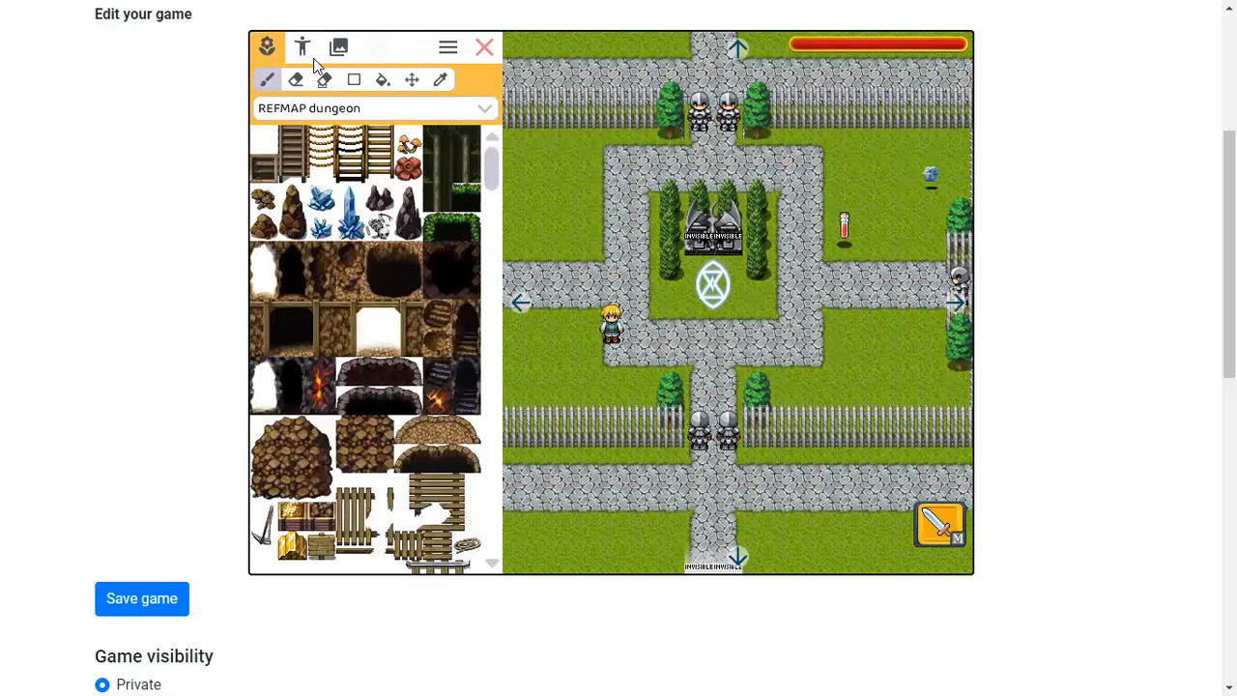
{"action": "left_click", "coordinate": [302, 47]}
{"action": "left_click", "coordinate": [339, 47]}
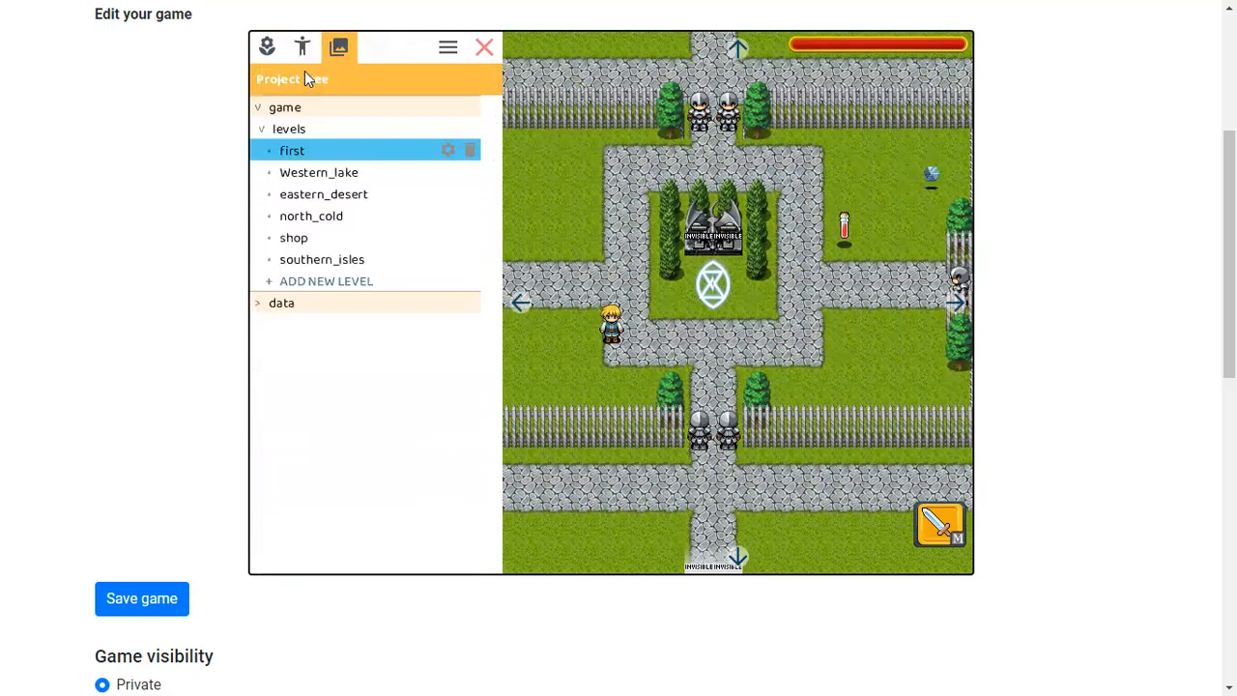
{"action": "left_click", "coordinate": [263, 305]}
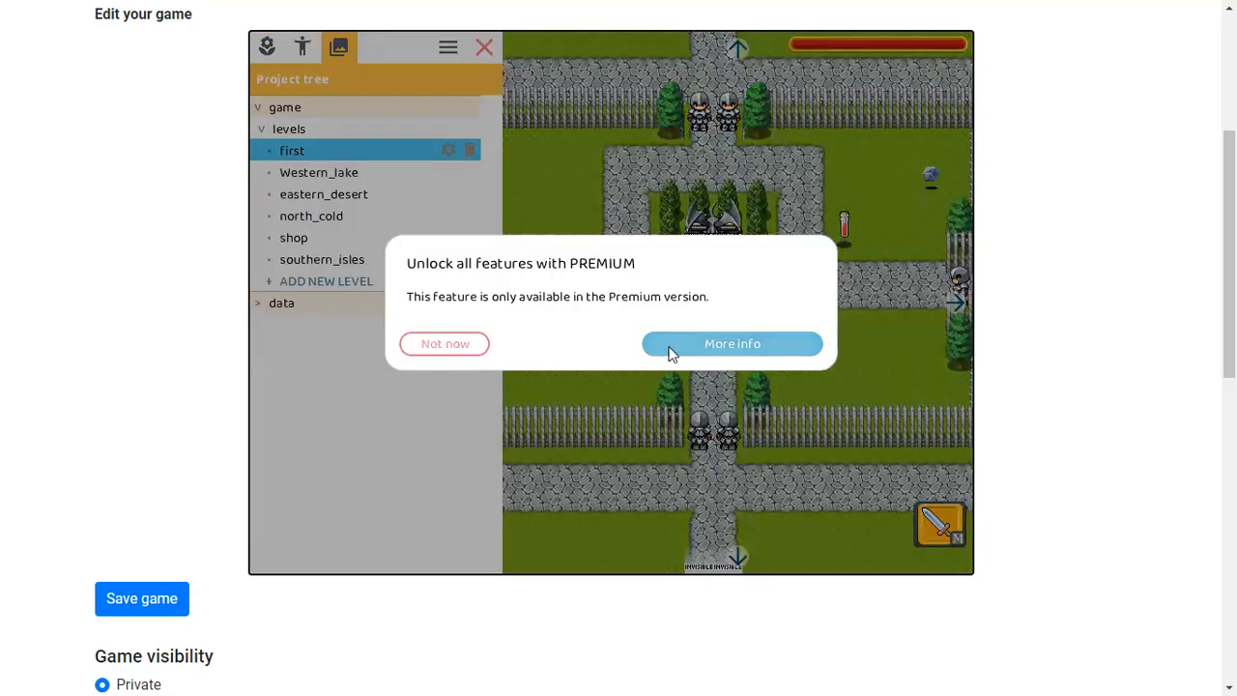
{"action": "left_click", "coordinate": [460, 343]}
Inspect the health potion pickup's properties in the editor and close it
{"action": "left_click", "coordinate": [301, 50]}
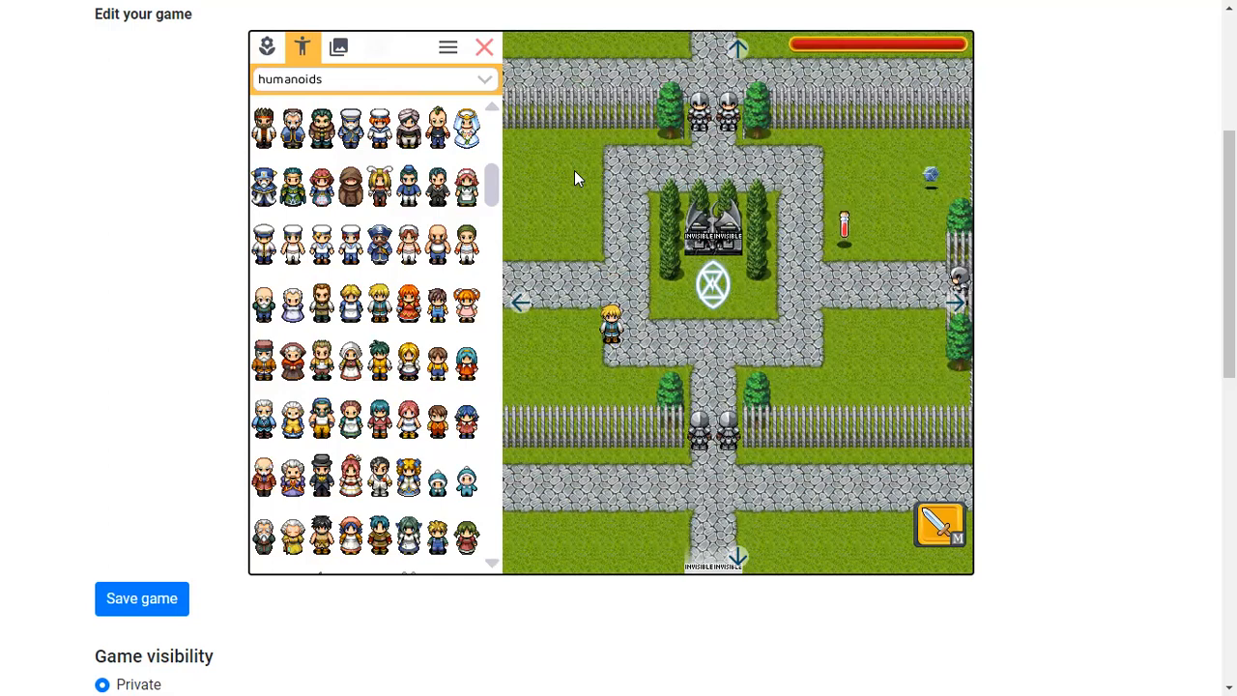
{"action": "left_click", "coordinate": [520, 305]}
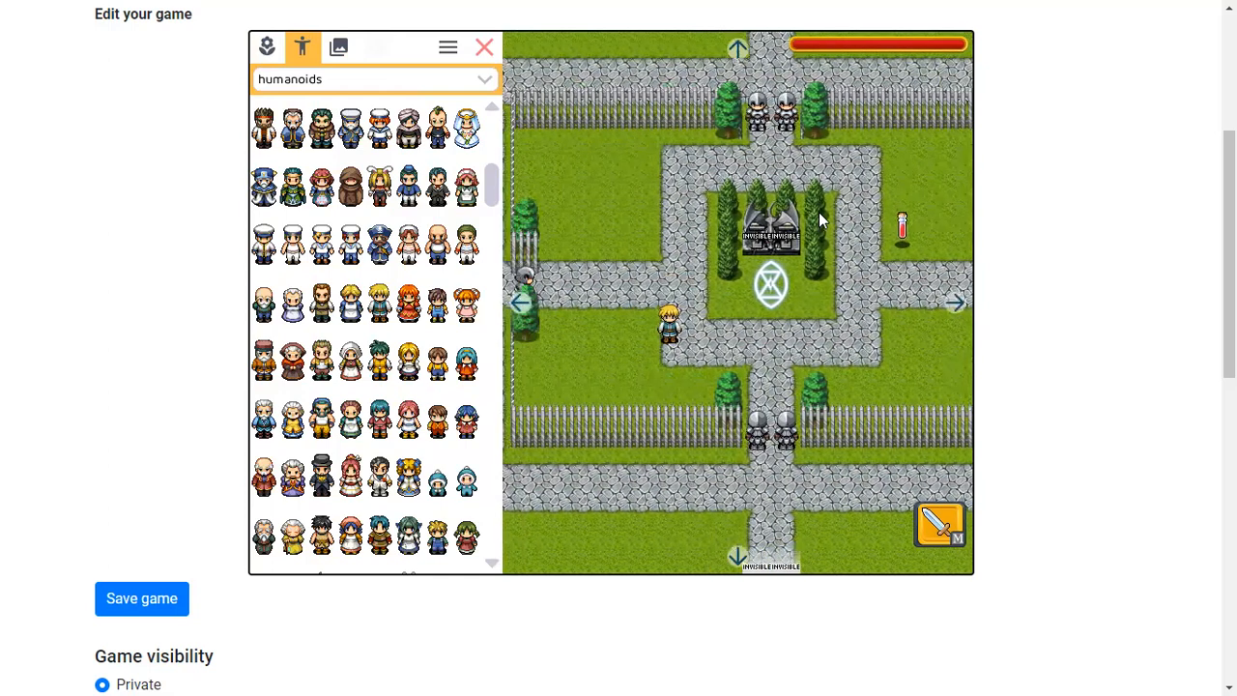
{"action": "left_click", "coordinate": [953, 302]}
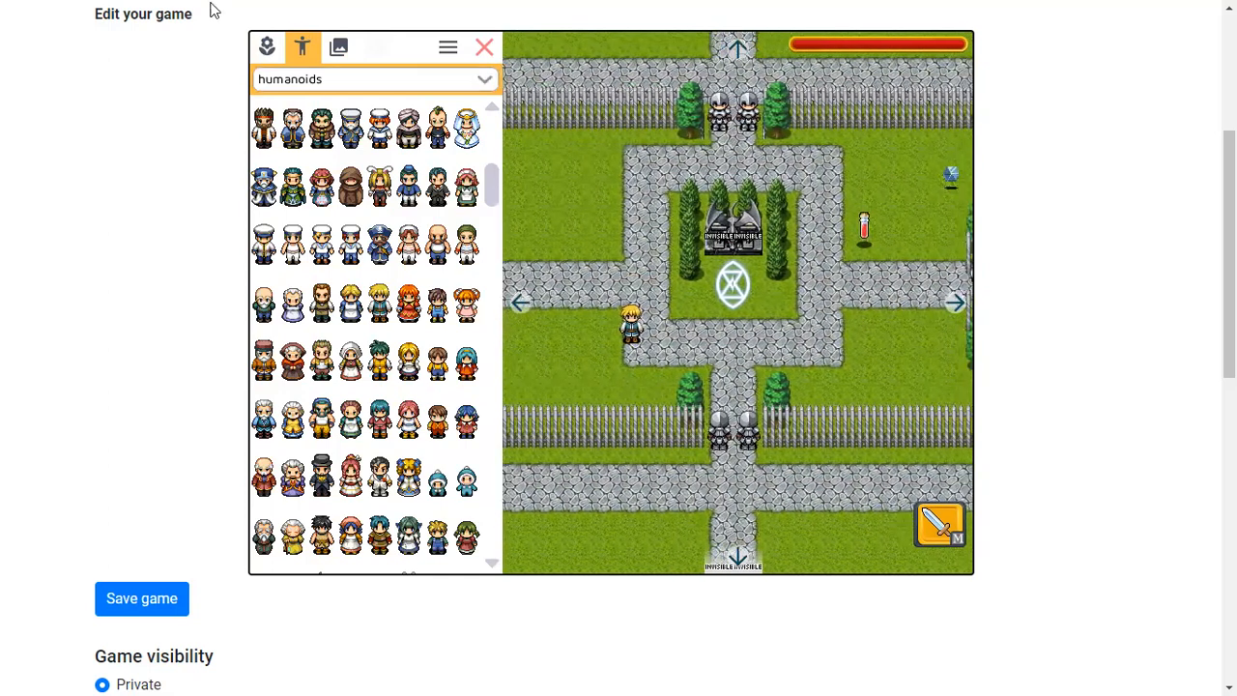
{"action": "left_click", "coordinate": [344, 54]}
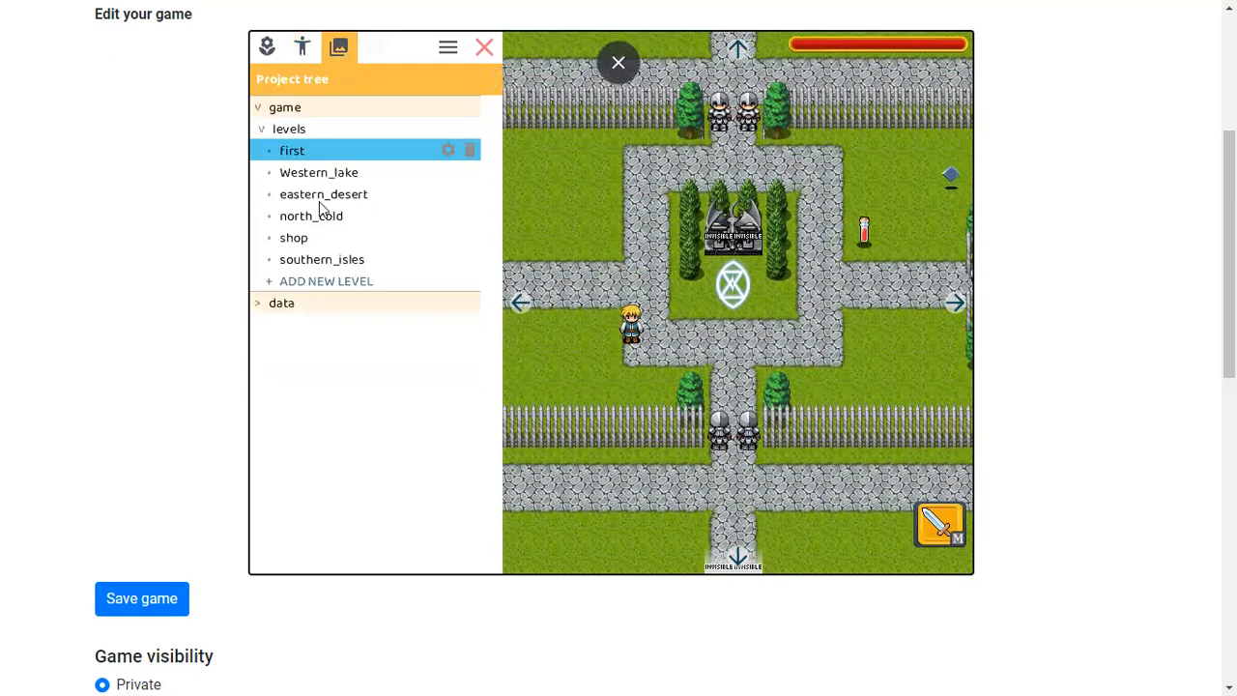
{"action": "left_click", "coordinate": [303, 46]}
{"action": "left_click", "coordinate": [863, 235]}
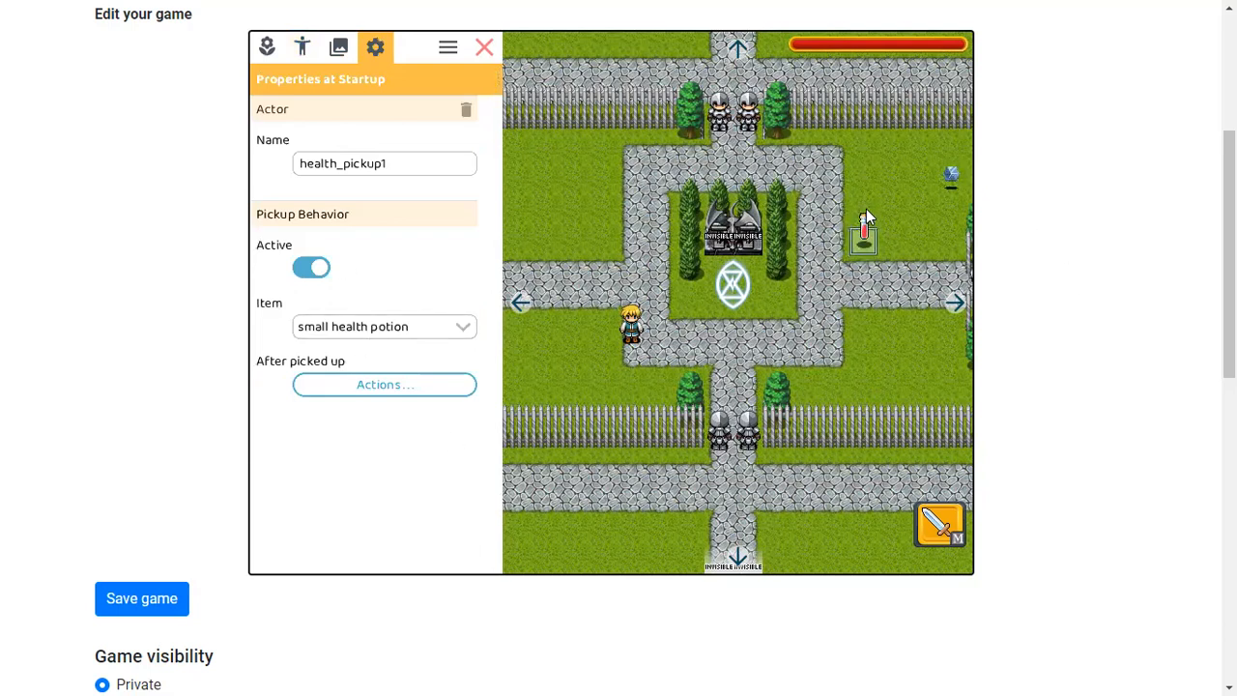
{"action": "left_click", "coordinate": [500, 36]}
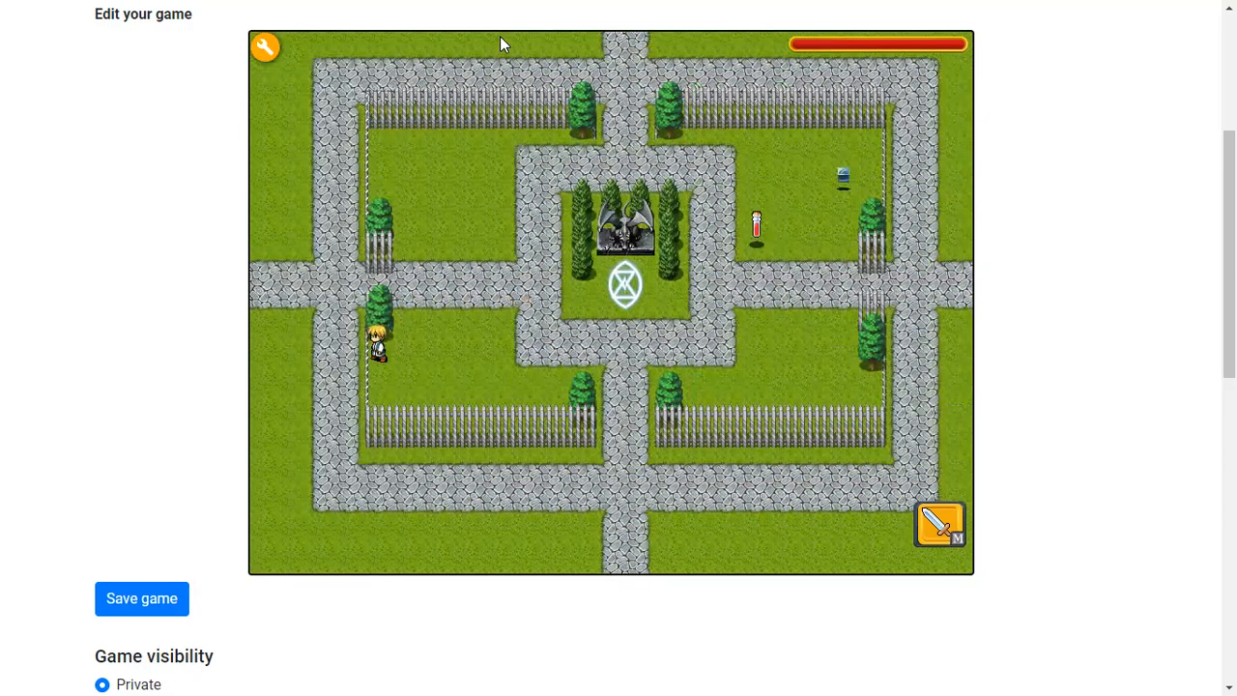
Playtest by walking the hero around the fountain area
{"action": "key", "text": "Right"}
{"action": "key", "text": "Up"}
{"action": "key", "text": "Right"}
{"action": "key", "text": "Down"}
{"action": "key", "text": "Right"}
{"action": "key", "text": "Up"}
{"action": "key", "text": "Left"}
{"action": "key", "text": "Up"}
{"action": "left_click", "coordinate": [266, 47]}
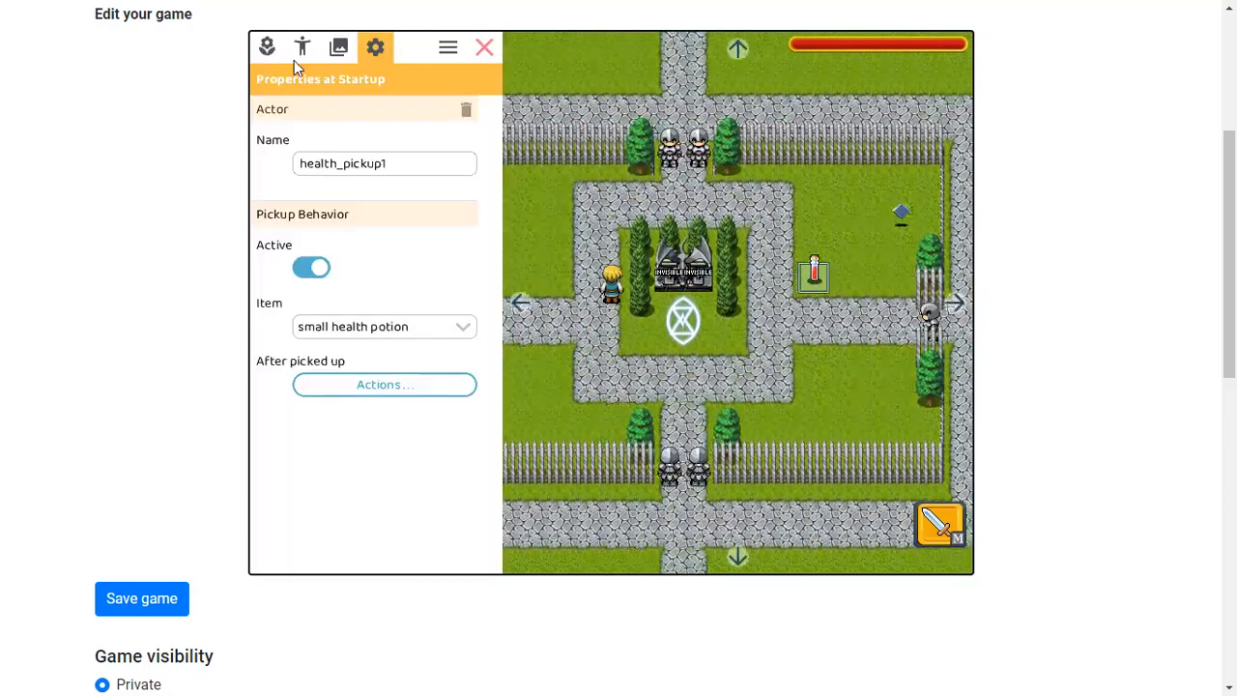
{"action": "left_click", "coordinate": [301, 47]}
{"action": "scroll", "coordinate": [324, 304], "scroll_direction": "down", "scroll_amount": 10}
{"action": "left_click", "coordinate": [484, 48]}
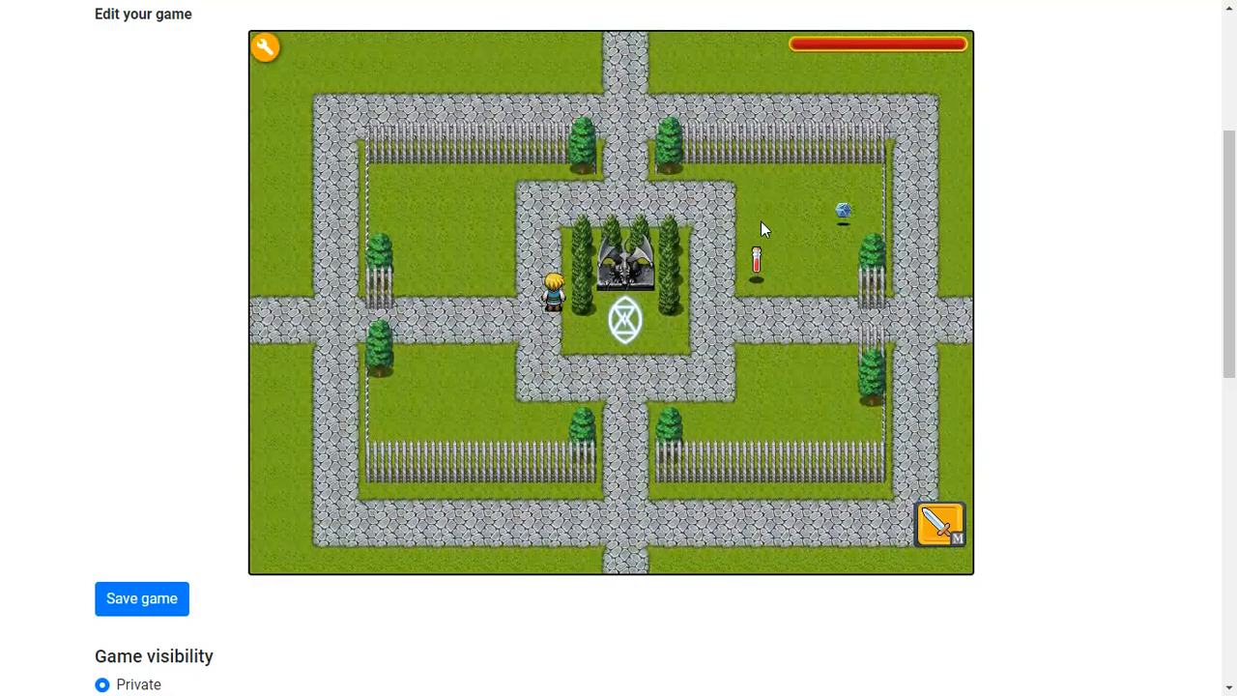
{"action": "left_click", "coordinate": [266, 47]}
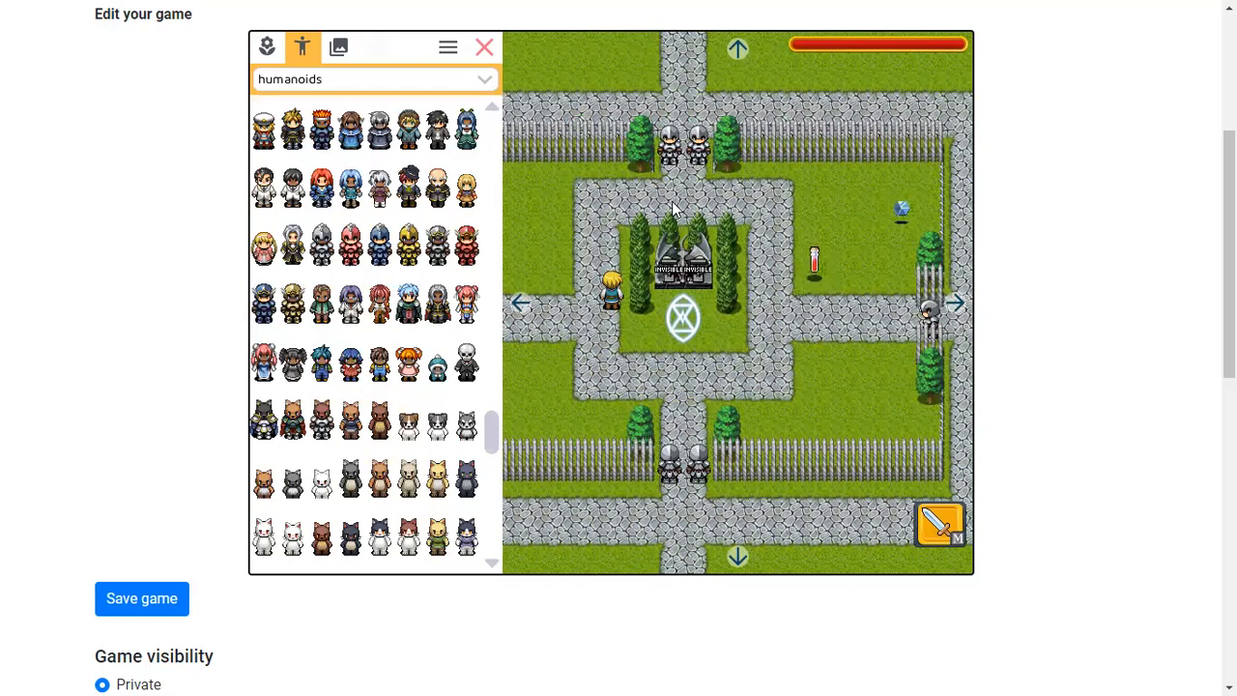
{"action": "left_click", "coordinate": [483, 50]}
{"action": "key", "text": "Down"}
{"action": "key", "text": "Right"}
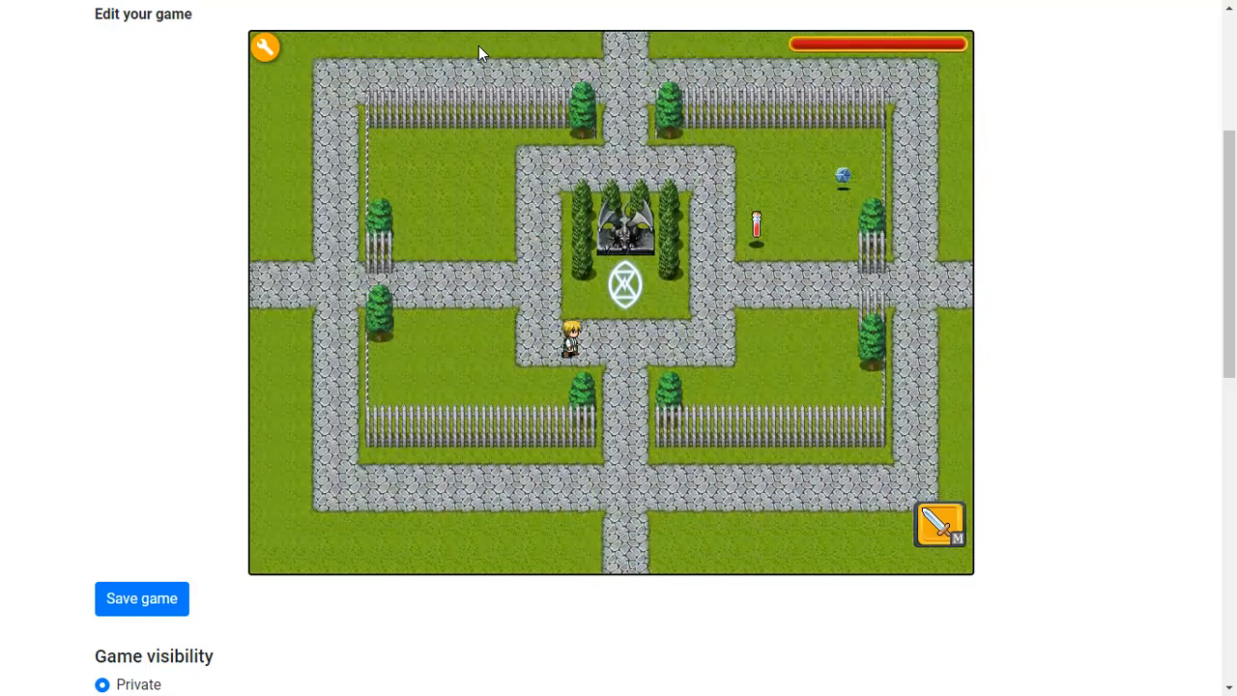
{"action": "key", "text": "Up"}
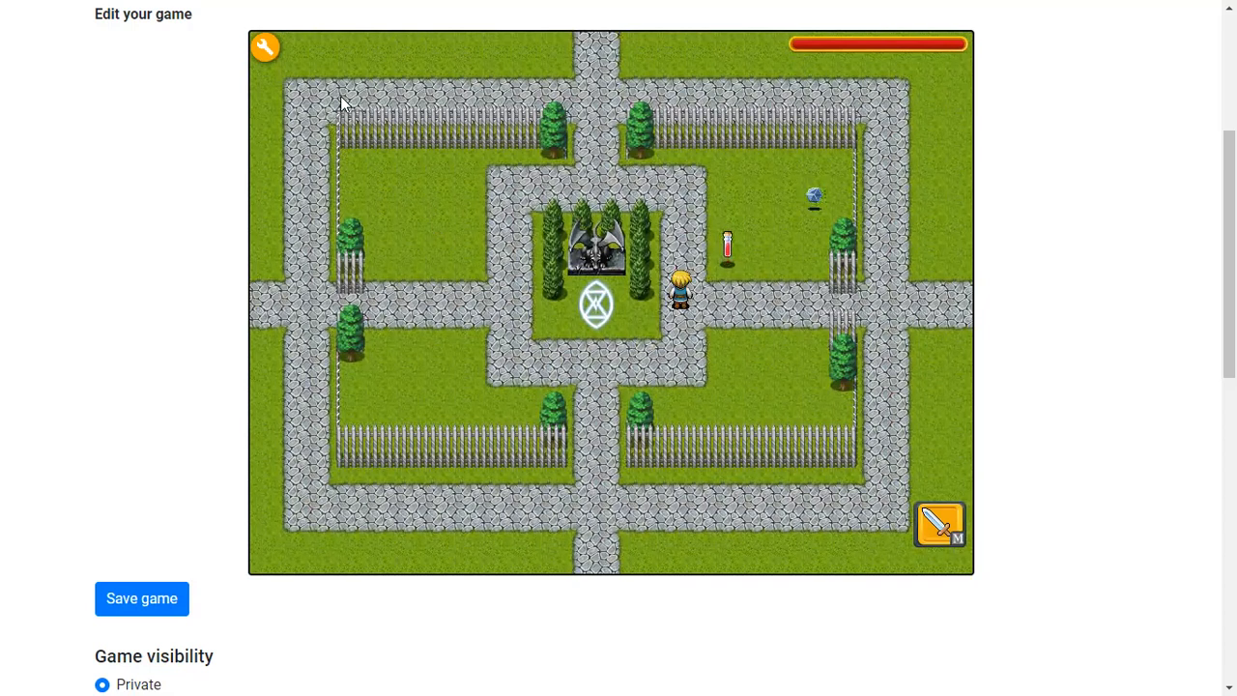
Review invisible_actor1's talk actions script in the editor, then close the editor
{"action": "left_click", "coordinate": [266, 45]}
{"action": "left_click", "coordinate": [615, 243]}
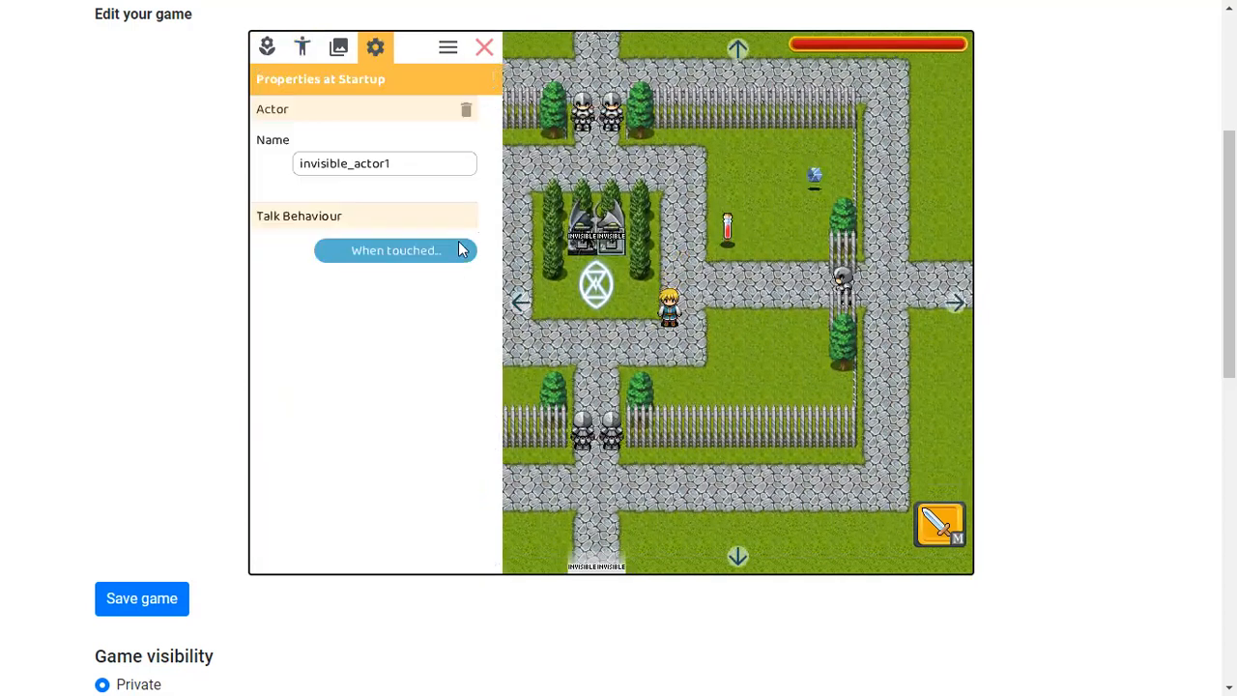
{"action": "left_click", "coordinate": [458, 251]}
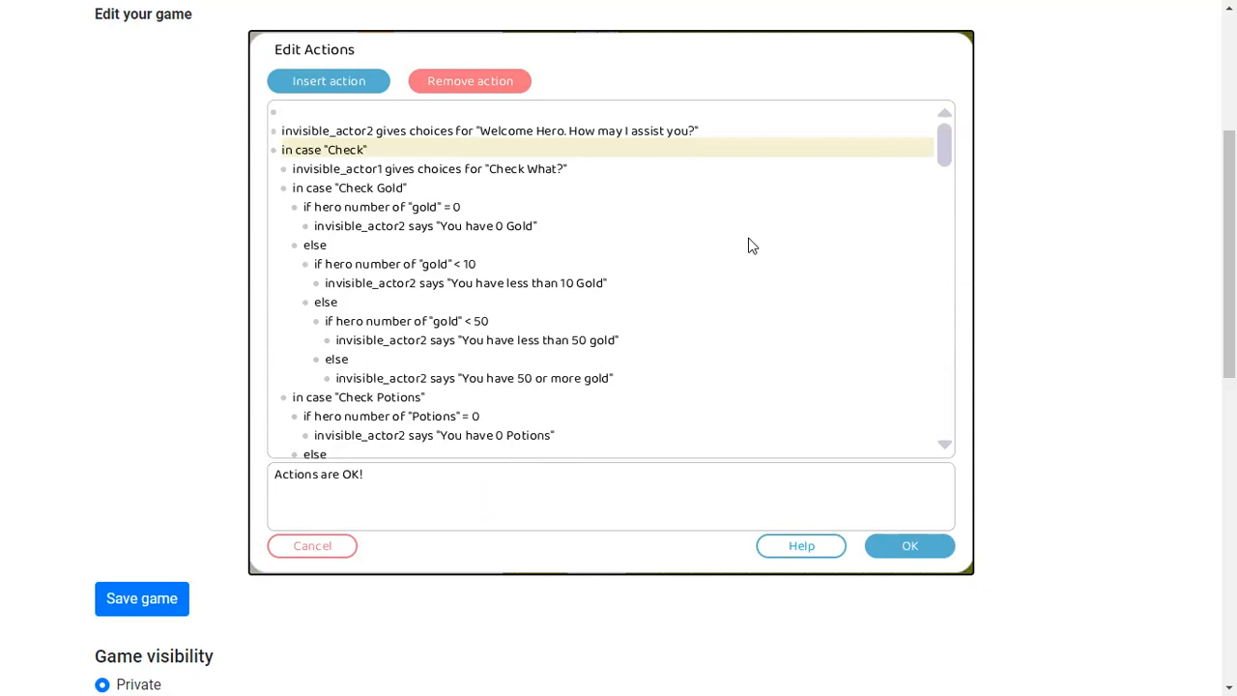
{"action": "scroll", "coordinate": [595, 320], "scroll_direction": "down", "scroll_amount": 3}
{"action": "scroll", "coordinate": [589, 319], "scroll_direction": "up", "scroll_amount": 3}
{"action": "left_click", "coordinate": [904, 545]}
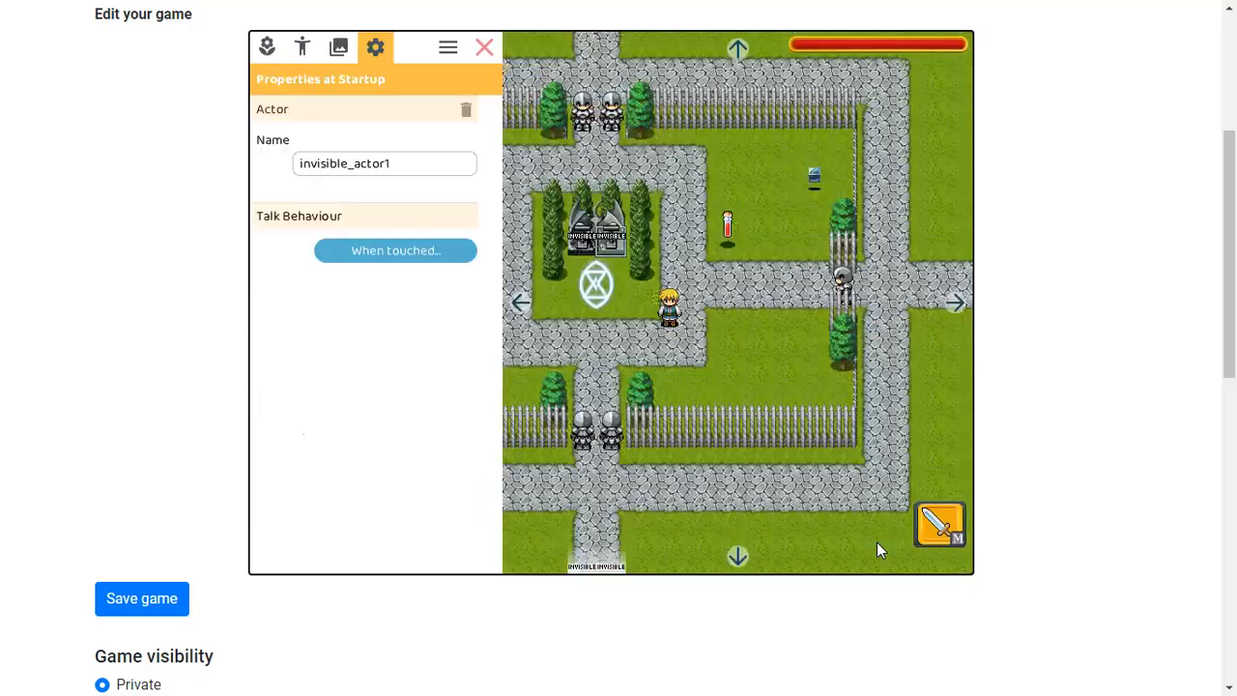
{"action": "left_click", "coordinate": [481, 47]}
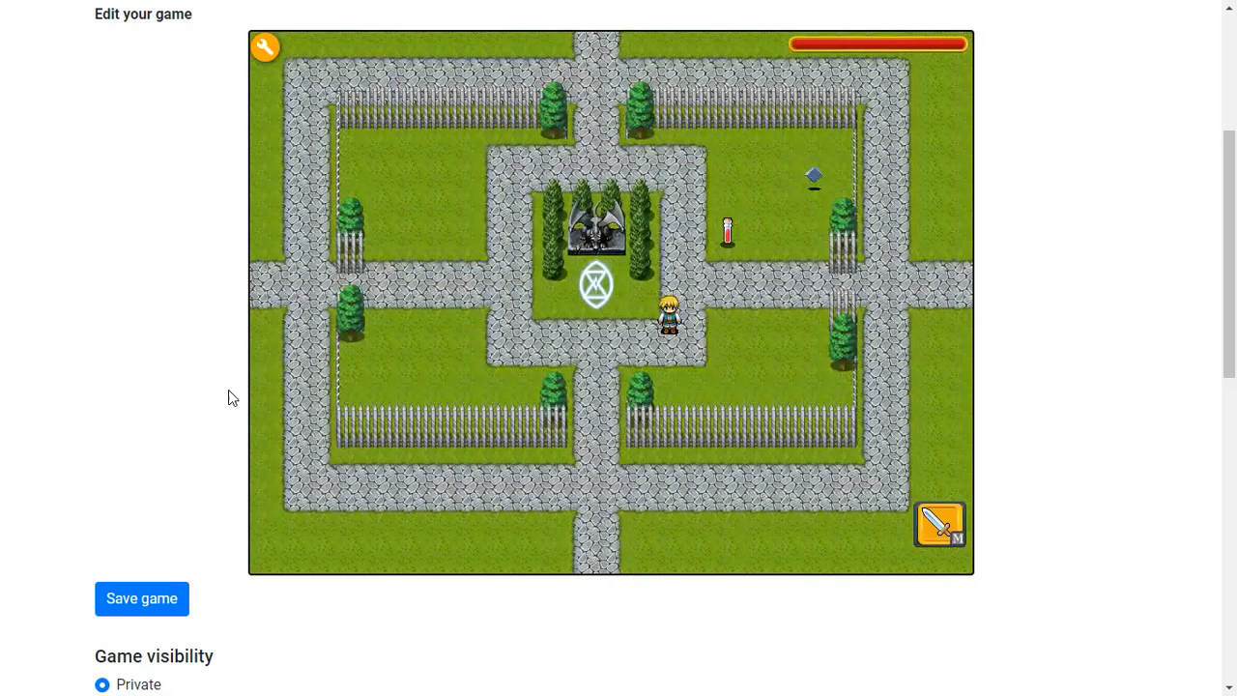